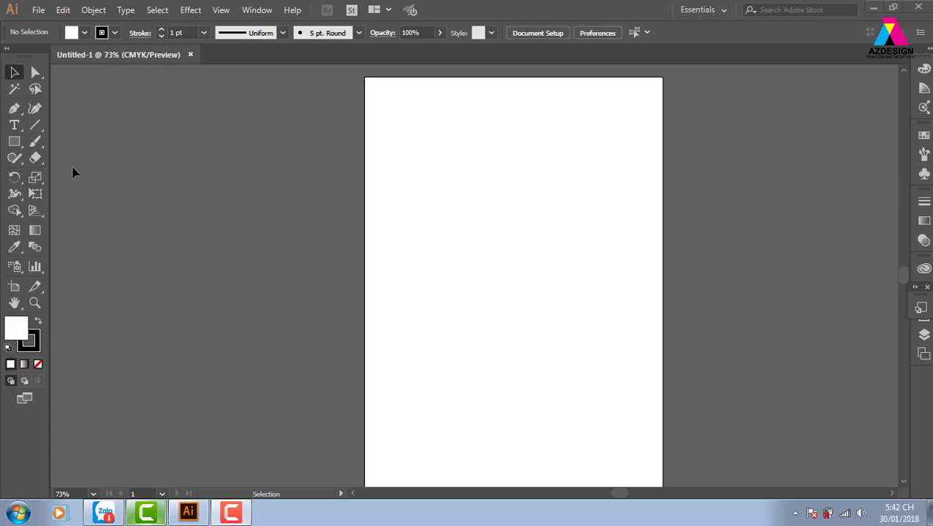
Step: Zoom in to 150% and place a line of Lorem ipsum placeholder text on the artboard
{"action": "left_click", "coordinate": [14, 125]}
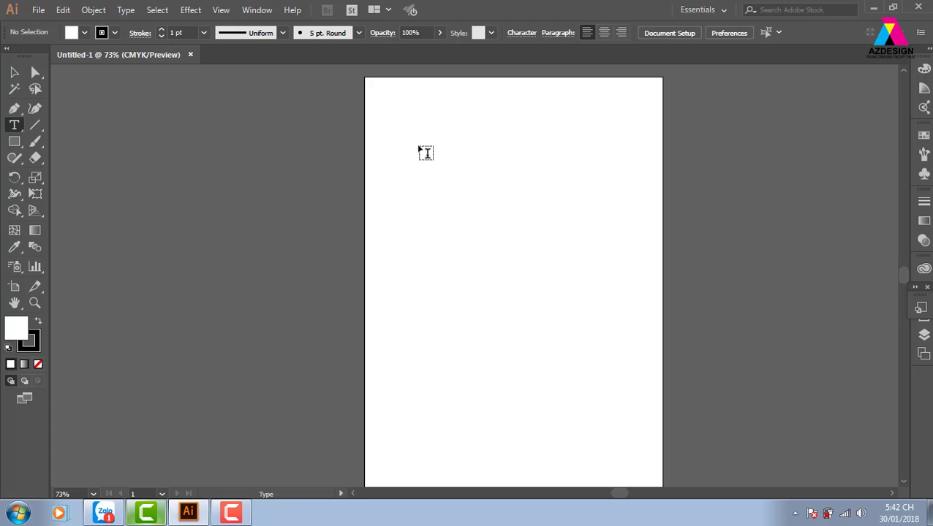
{"action": "left_click", "coordinate": [35, 72]}
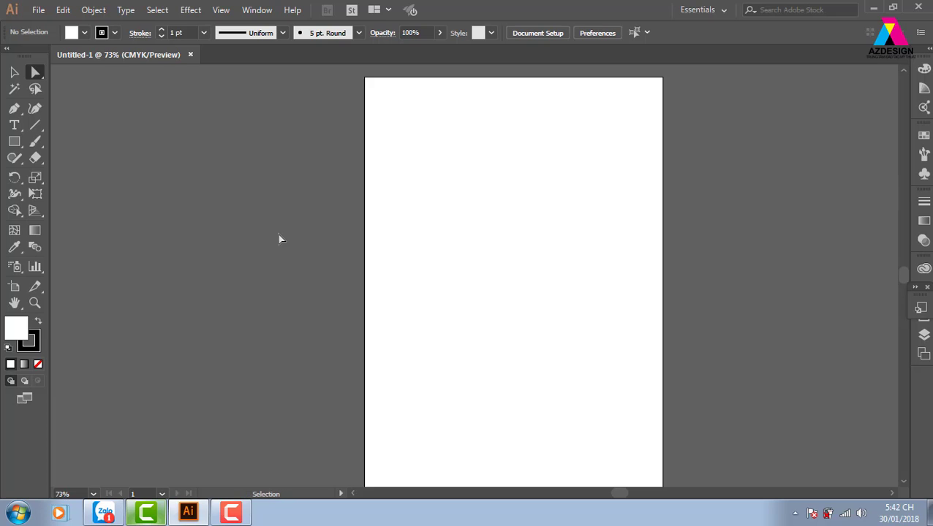
{"action": "key", "text": "ctrl+plus"}
{"action": "key", "text": "ctrl+plus"}
{"action": "left_click_drag", "start_coordinate": [449, 224], "coordinate": [410, 368]}
{"action": "left_click", "coordinate": [16, 127]}
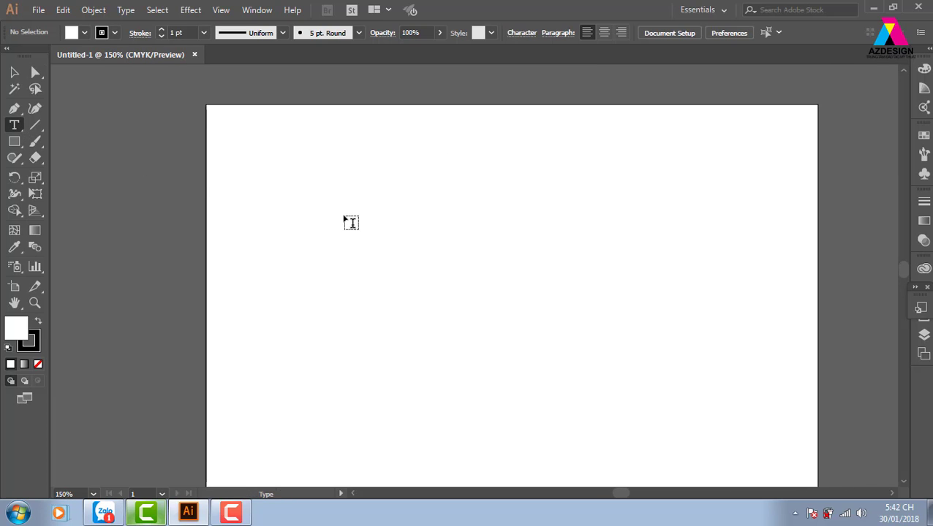
{"action": "left_click", "coordinate": [349, 213]}
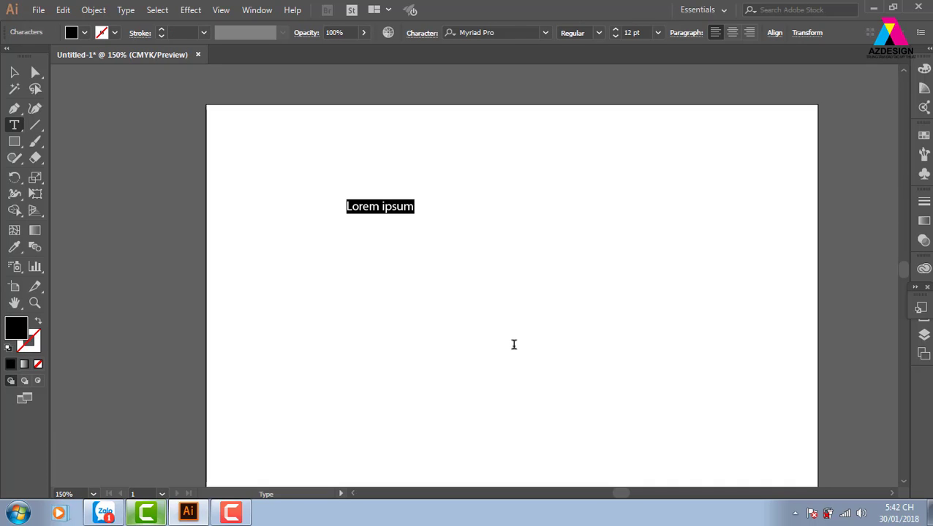
Step: Scale the Lorem ipsum text up to 59.76 pt and drag it toward the artboard centre
{"action": "left_click", "coordinate": [14, 72]}
{"action": "left_click_drag", "start_coordinate": [420, 213], "coordinate": [682, 266]}
{"action": "left_click_drag", "start_coordinate": [570, 250], "coordinate": [534, 288]}
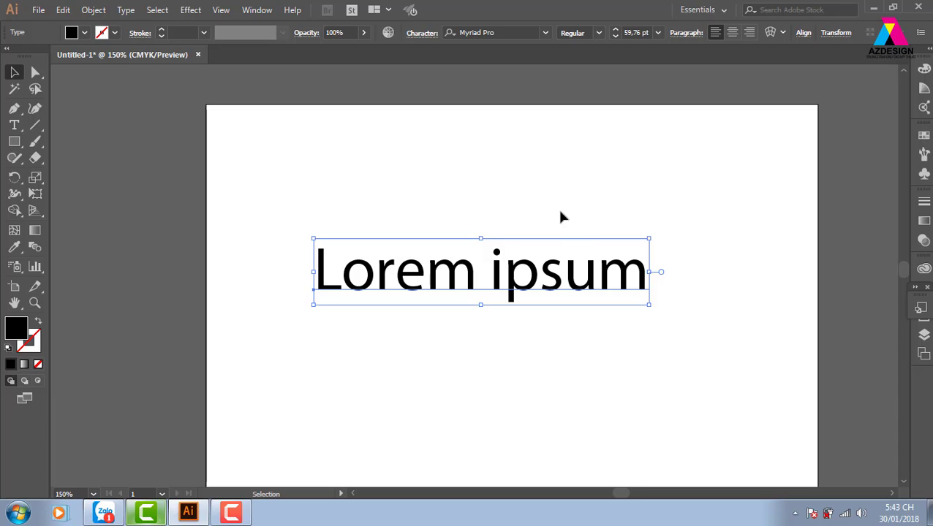
{"action": "mouse_move", "coordinate": [556, 282]}
{"action": "left_mouse_down"}
{"action": "mouse_move", "coordinate": [545, 267]}
{"action": "mouse_move", "coordinate": [567, 239]}
{"action": "left_mouse_up"}
Step: Open the Type menu for the enlarged Lorem ipsum text
{"action": "left_click", "coordinate": [126, 10]}
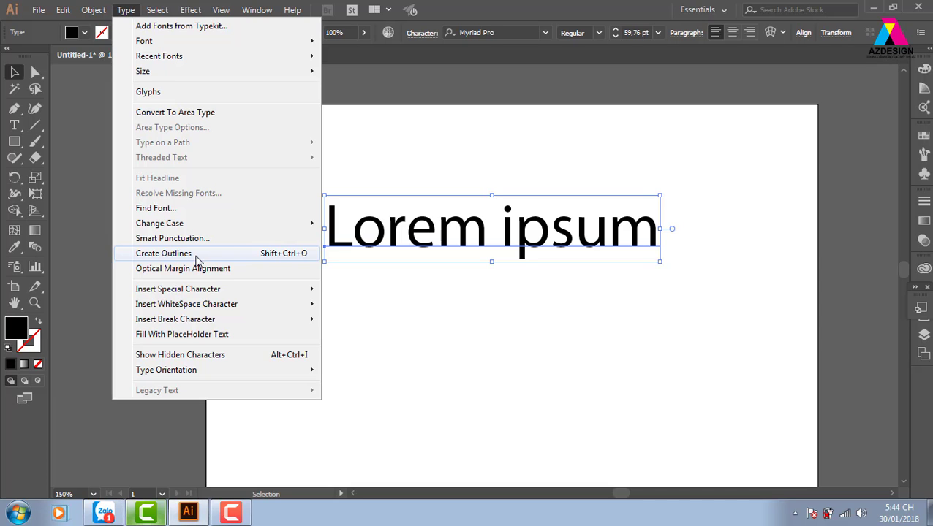
Step: Convert the Lorem ipsum text to outlines and ungroup the letters
{"action": "left_click", "coordinate": [196, 255]}
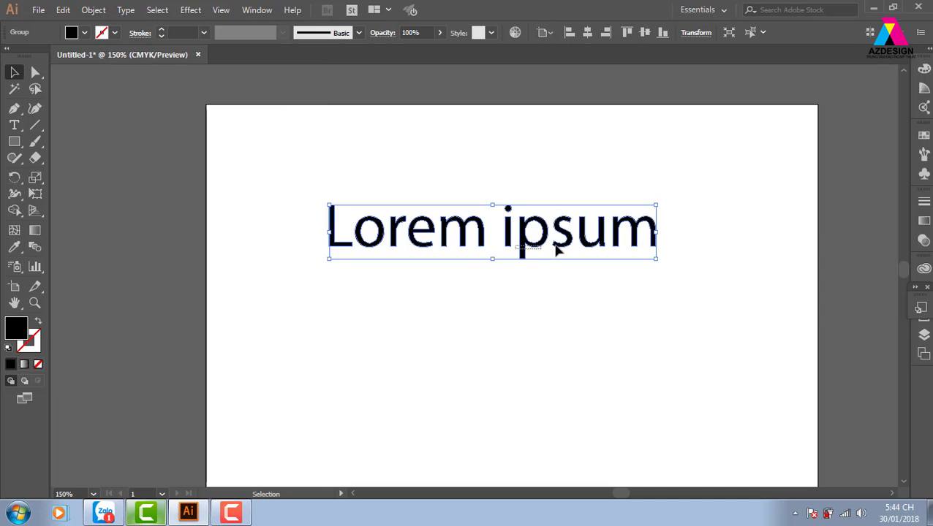
{"action": "left_click_drag", "start_coordinate": [540, 250], "coordinate": [527, 223]}
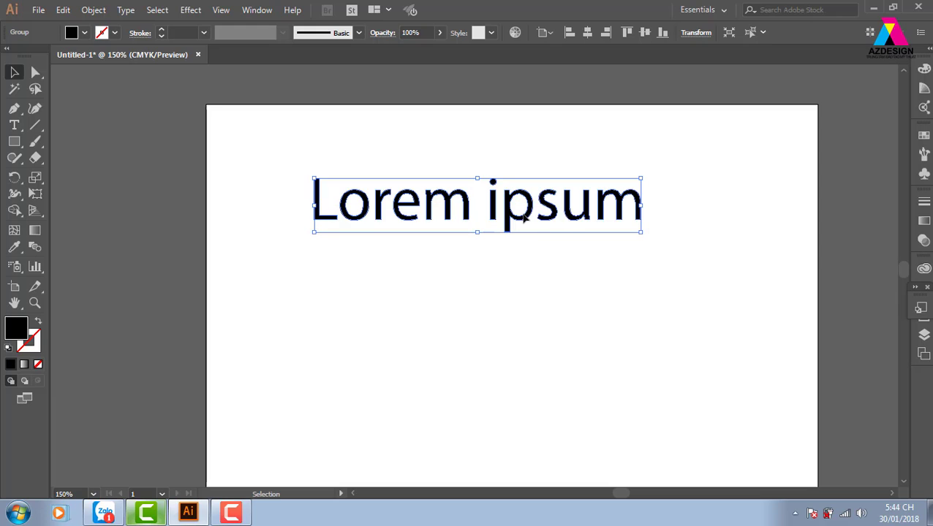
{"action": "right_click", "coordinate": [537, 216]}
{"action": "left_click", "coordinate": [593, 312]}
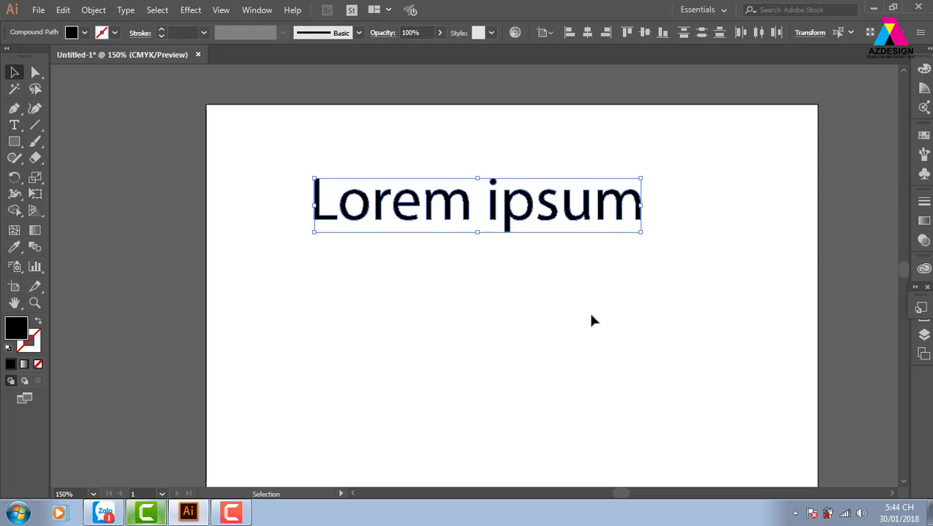
{"action": "left_click", "coordinate": [591, 321]}
Step: Pull the e, m, r and L outlines apart, then select and delete all the letters
{"action": "left_click_drag", "start_coordinate": [421, 219], "coordinate": [431, 276]}
{"action": "left_click_drag", "start_coordinate": [436, 219], "coordinate": [461, 282]}
{"action": "left_click_drag", "start_coordinate": [386, 218], "coordinate": [361, 268]}
{"action": "left_click_drag", "start_coordinate": [320, 216], "coordinate": [327, 249]}
{"action": "left_click_drag", "start_coordinate": [246, 146], "coordinate": [693, 374]}
{"action": "key", "text": "Delete"}
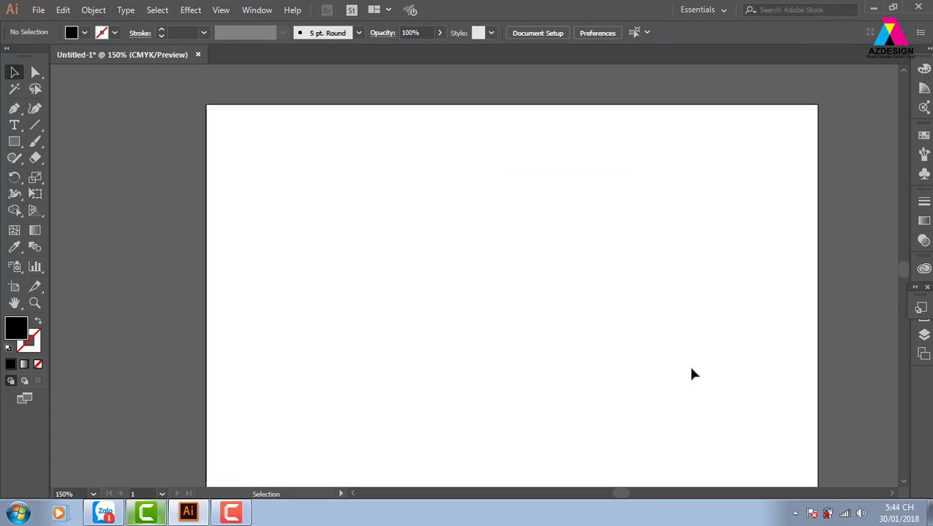
Step: Place fresh Lorem ipsum text, scale it to 57.2 pt and move it near the centre
{"action": "left_click", "coordinate": [16, 125]}
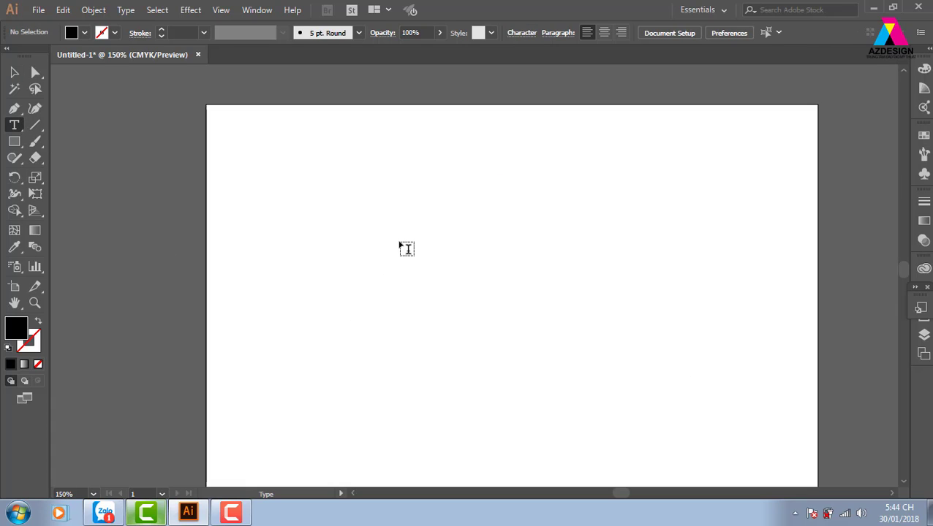
{"action": "left_click", "coordinate": [402, 244]}
{"action": "left_click", "coordinate": [14, 71]}
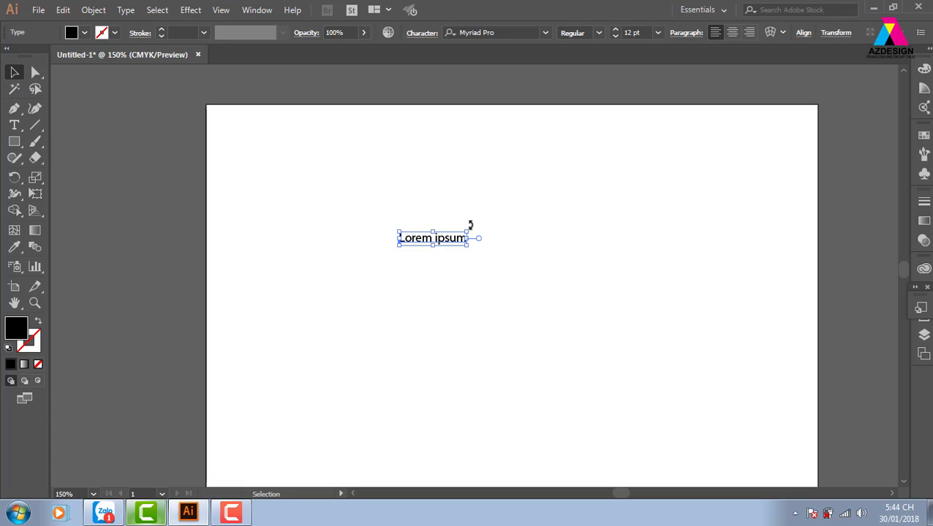
{"action": "left_click_drag", "start_coordinate": [468, 231], "coordinate": [722, 180]}
{"action": "left_click_drag", "start_coordinate": [655, 216], "coordinate": [618, 267]}
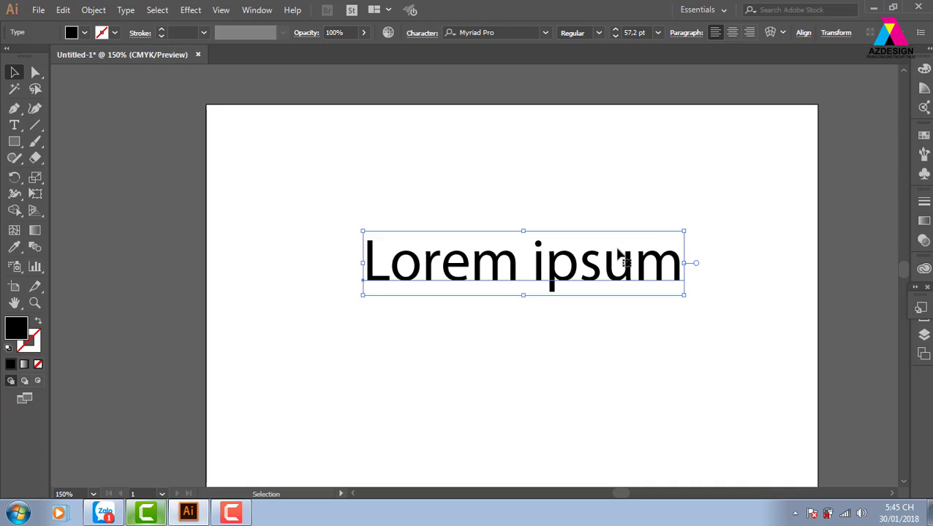
{"action": "left_click_drag", "start_coordinate": [568, 269], "coordinate": [553, 248]}
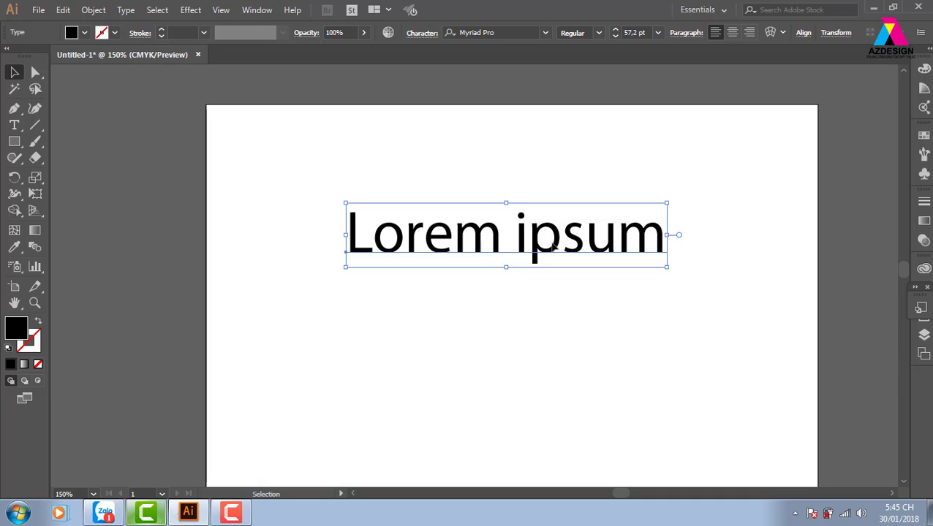
Step: Replace the placeholder with 'Cafe' and enlarge it to about 165 pt
{"action": "double_click", "coordinate": [485, 245]}
{"action": "left_click_drag", "start_coordinate": [329, 216], "coordinate": [909, 274]}
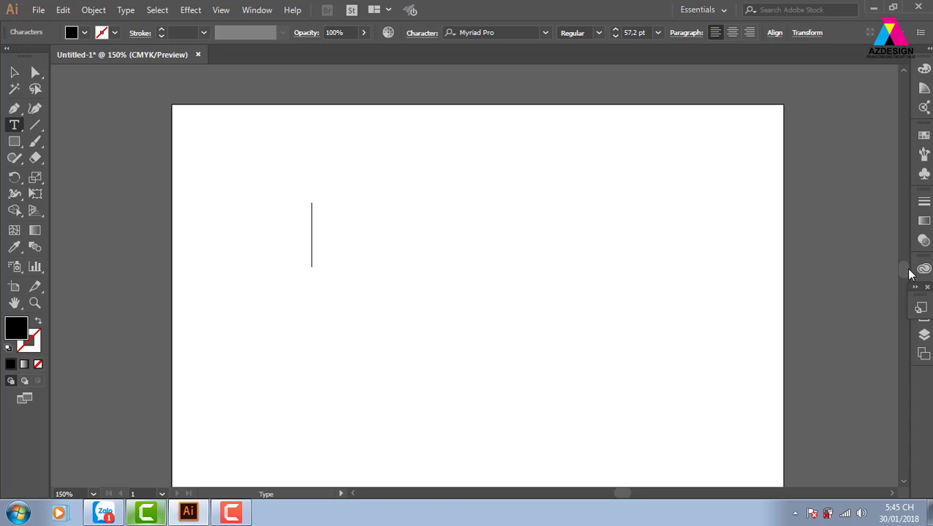
{"action": "type", "text": "Caffe"}
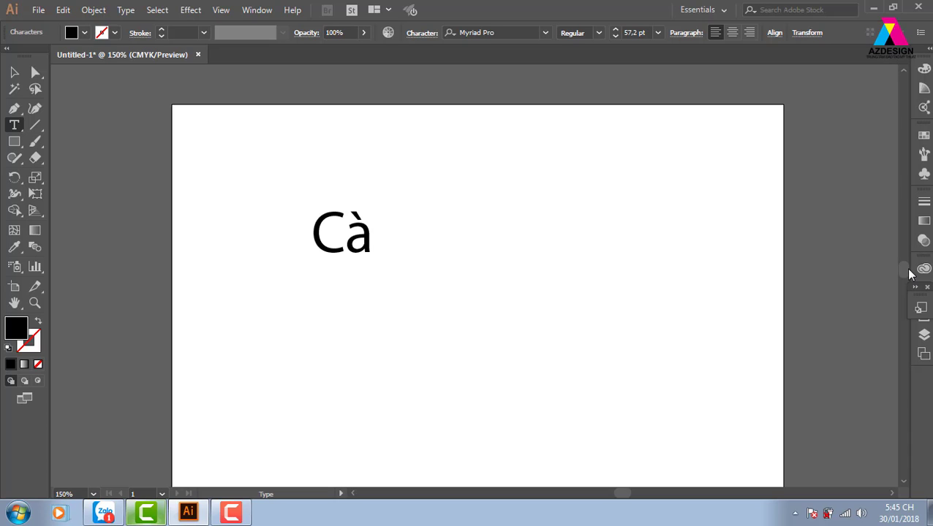
{"action": "key", "text": "Escape"}
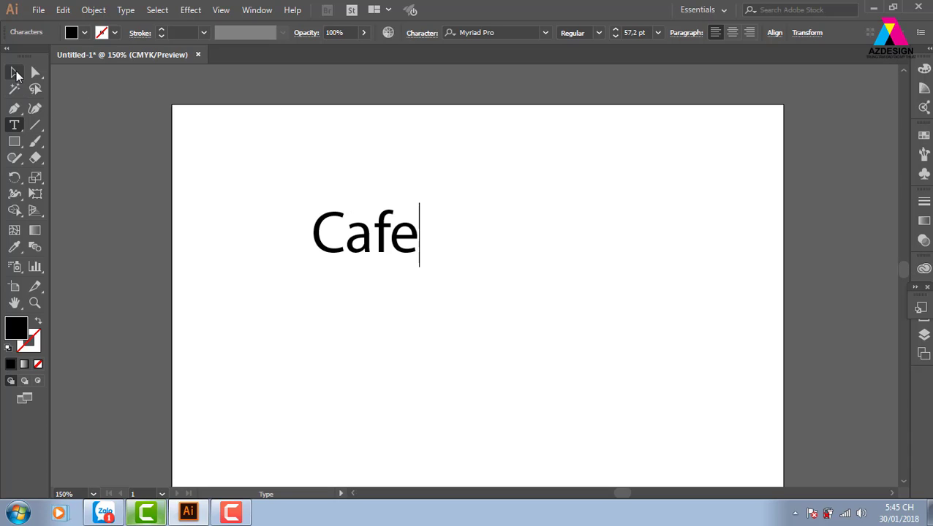
{"action": "left_click_drag", "start_coordinate": [419, 269], "coordinate": [613, 411]}
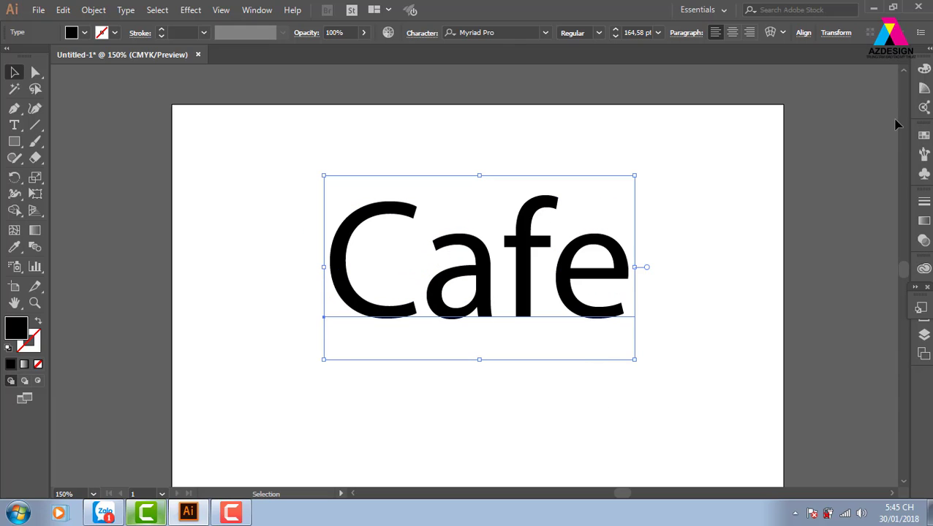
{"action": "left_click", "coordinate": [923, 153]}
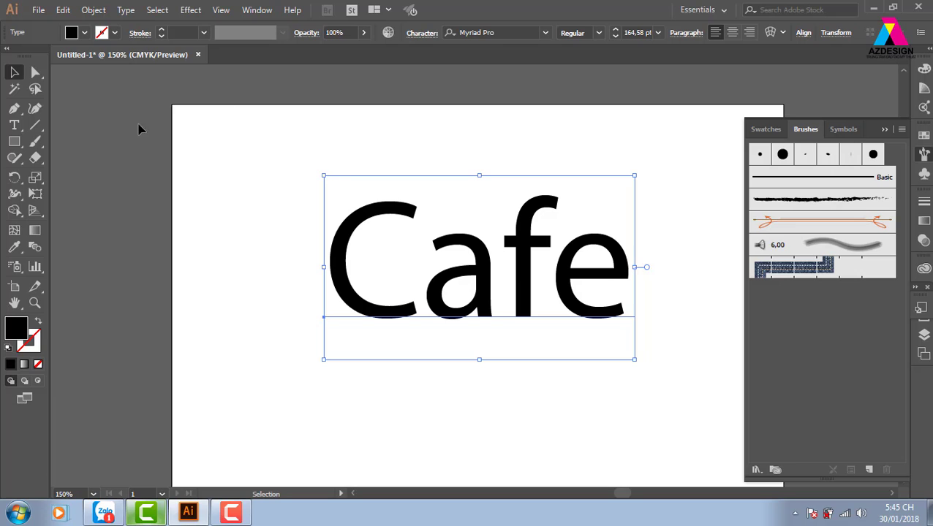
Step: Create outlines from Cafe and apply the charcoal brush as a 1 pt stroke
{"action": "left_click", "coordinate": [125, 11]}
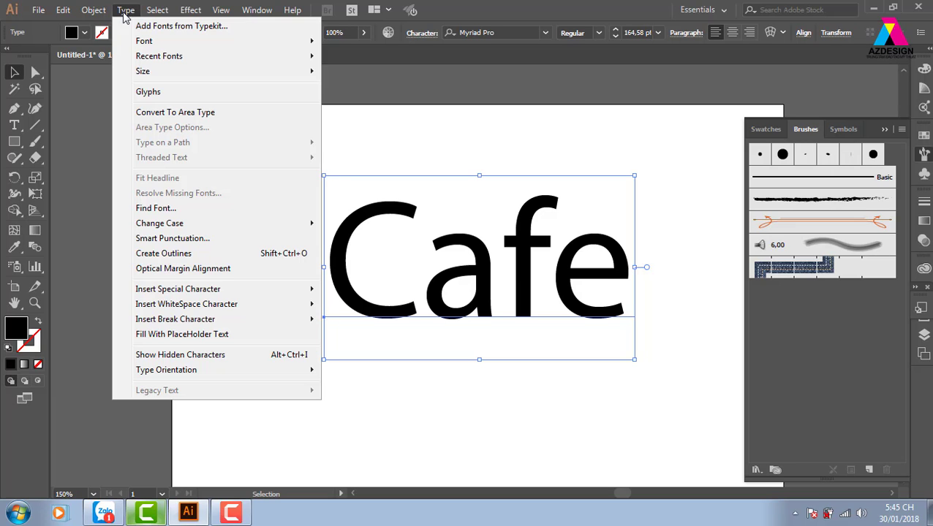
{"action": "left_click", "coordinate": [165, 253]}
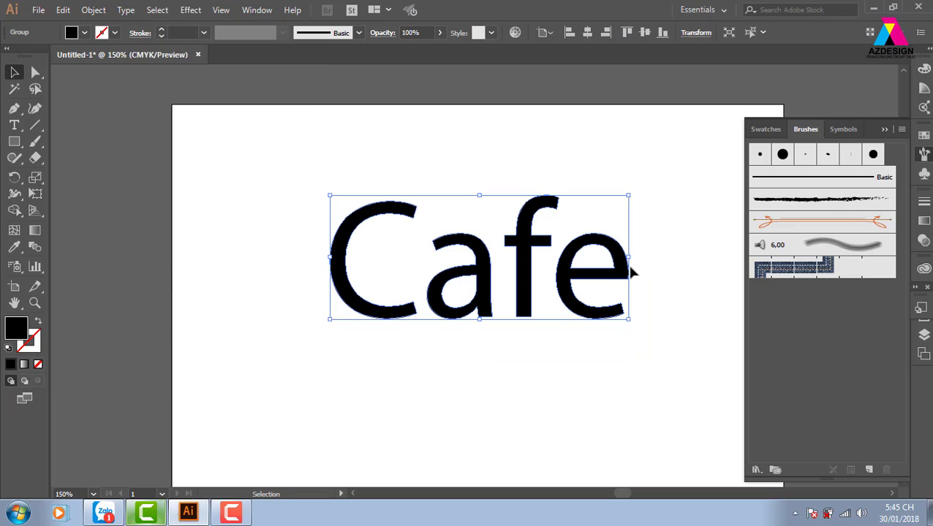
{"action": "left_click", "coordinate": [809, 200]}
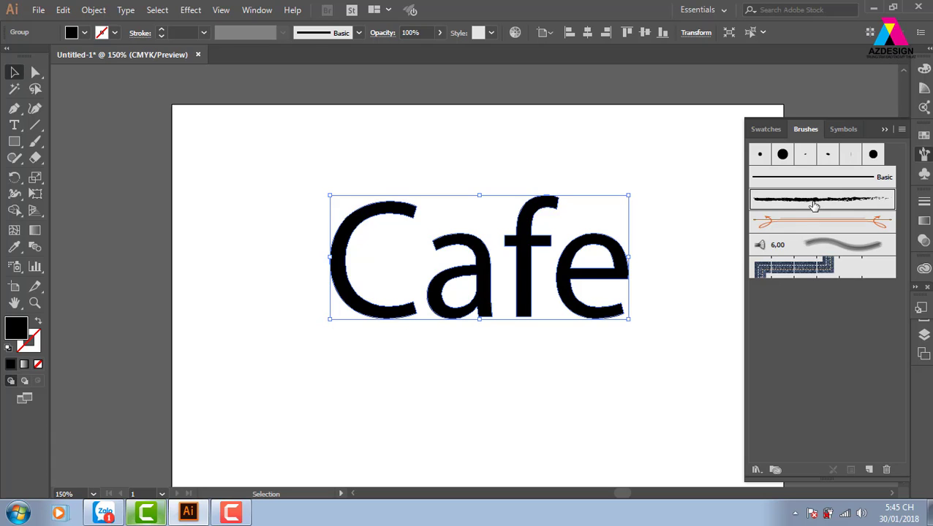
{"action": "left_click", "coordinate": [731, 314]}
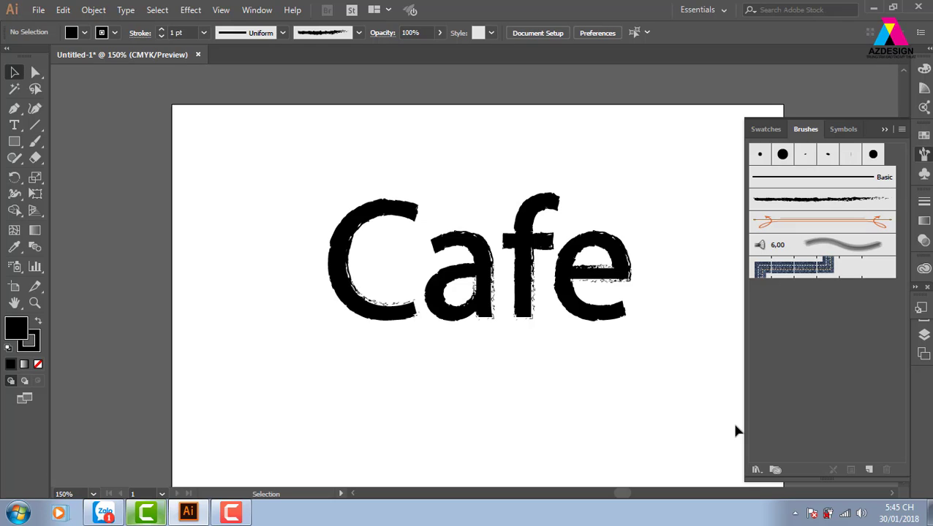
{"action": "left_click", "coordinate": [613, 295]}
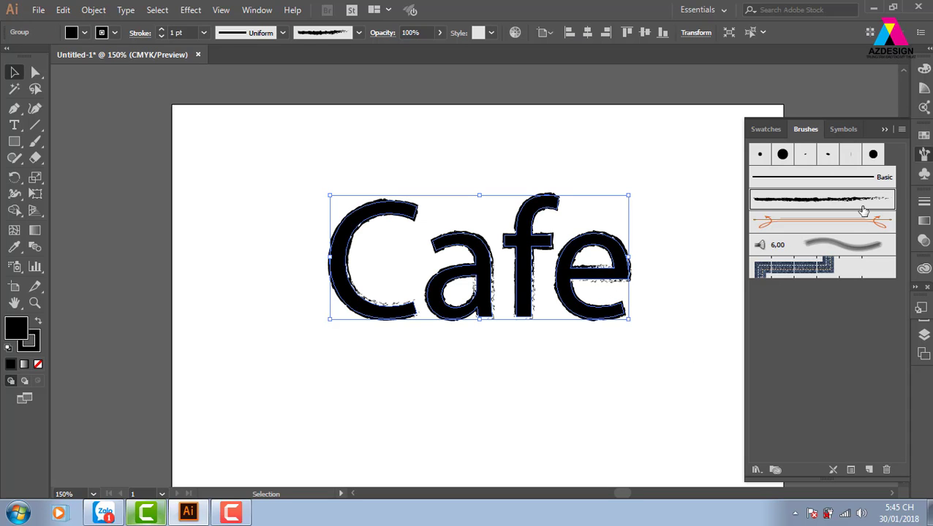
Step: Set both the fill and the brushed stroke of the Cafe letters to dark brown
{"action": "left_click", "coordinate": [923, 135]}
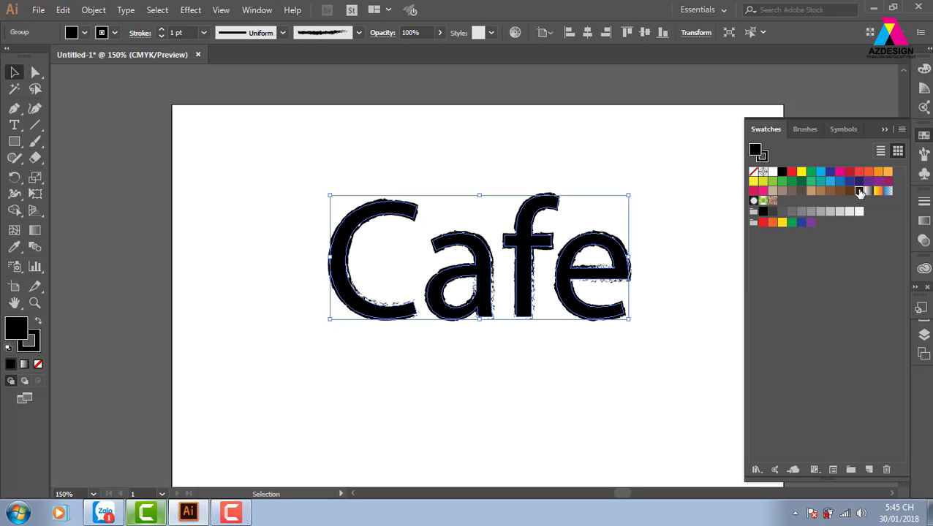
{"action": "left_click", "coordinate": [860, 191]}
{"action": "left_click", "coordinate": [656, 170]}
{"action": "left_click_drag", "start_coordinate": [626, 258], "coordinate": [327, 327]}
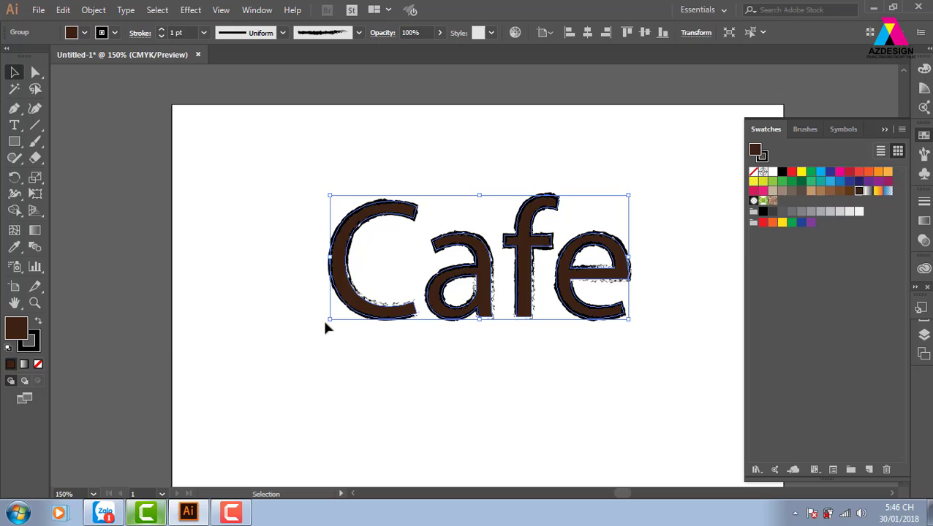
{"action": "left_click", "coordinate": [32, 344]}
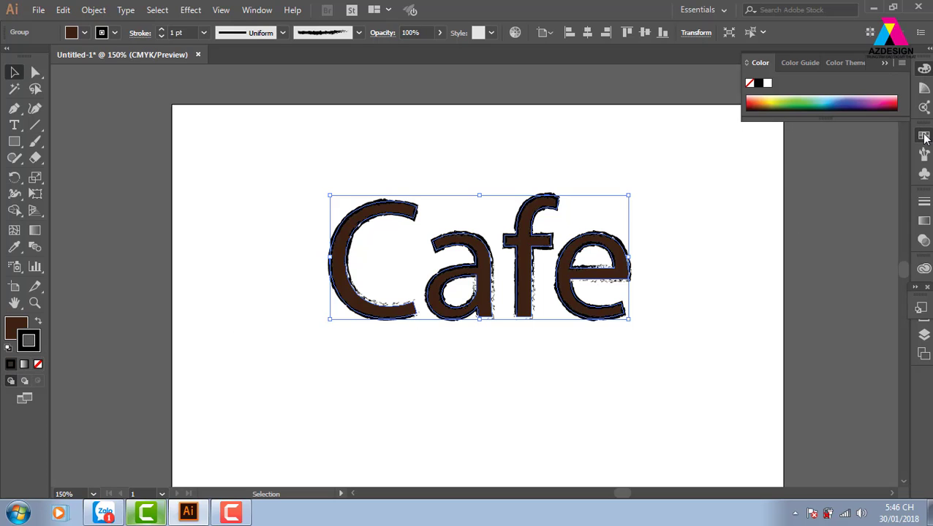
{"action": "left_click", "coordinate": [923, 136]}
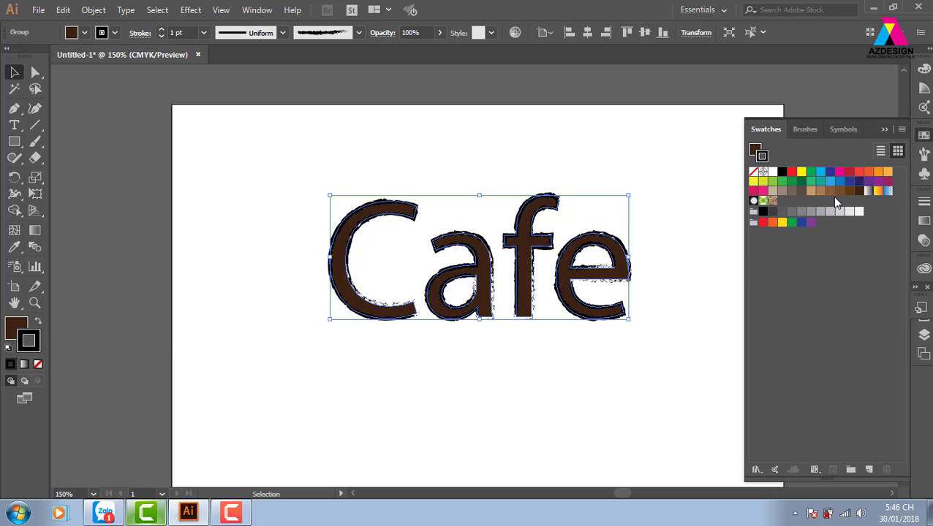
{"action": "left_click", "coordinate": [859, 190]}
{"action": "left_click", "coordinate": [678, 269]}
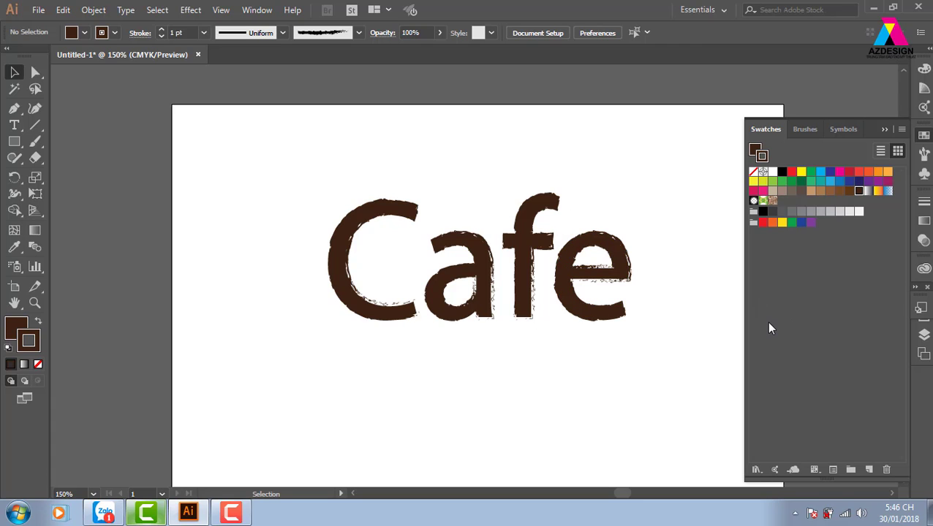
Step: Undo back to editable black Cafe text, set it to Myriad Pro Bold, and shift it left
{"action": "key", "text": "ctrl+z"}
{"action": "key", "text": "ctrl+z"}
{"action": "key", "text": "ctrl+z"}
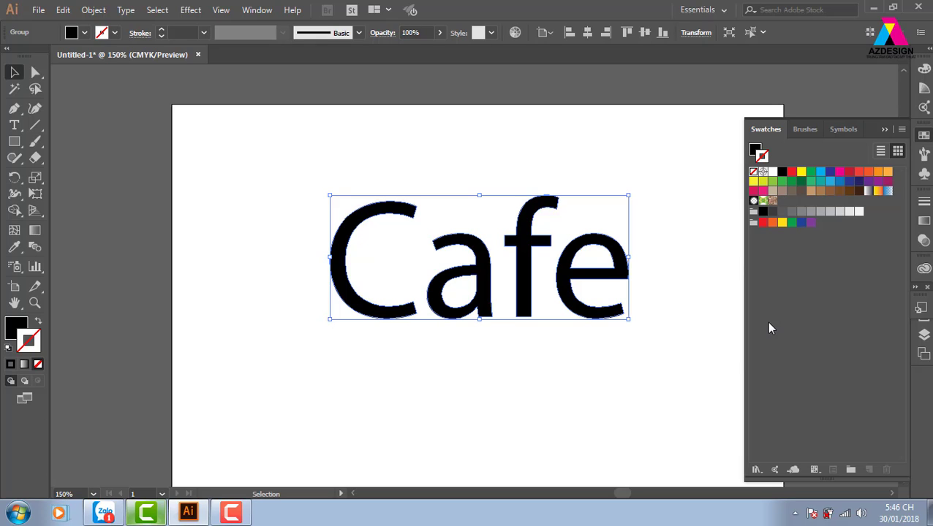
{"action": "key", "text": "ctrl+z"}
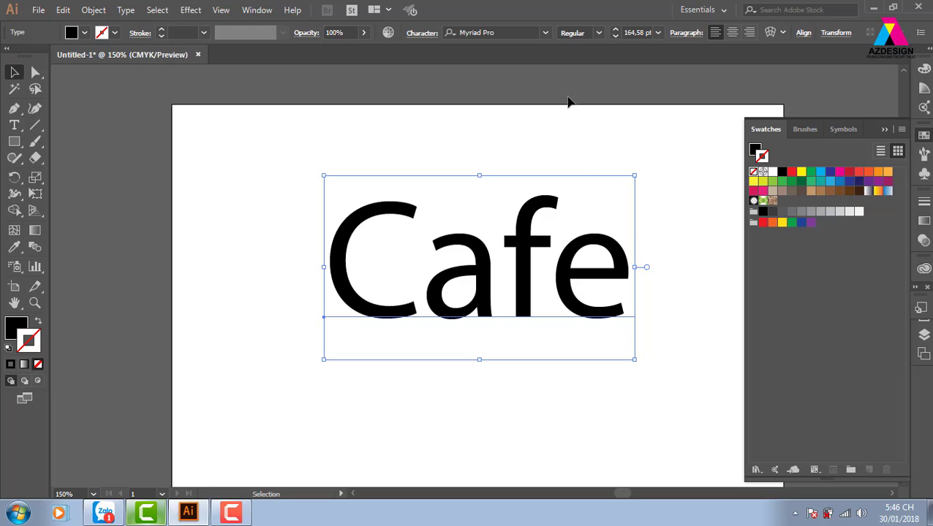
{"action": "left_click", "coordinate": [599, 33]}
{"action": "left_click", "coordinate": [579, 62]}
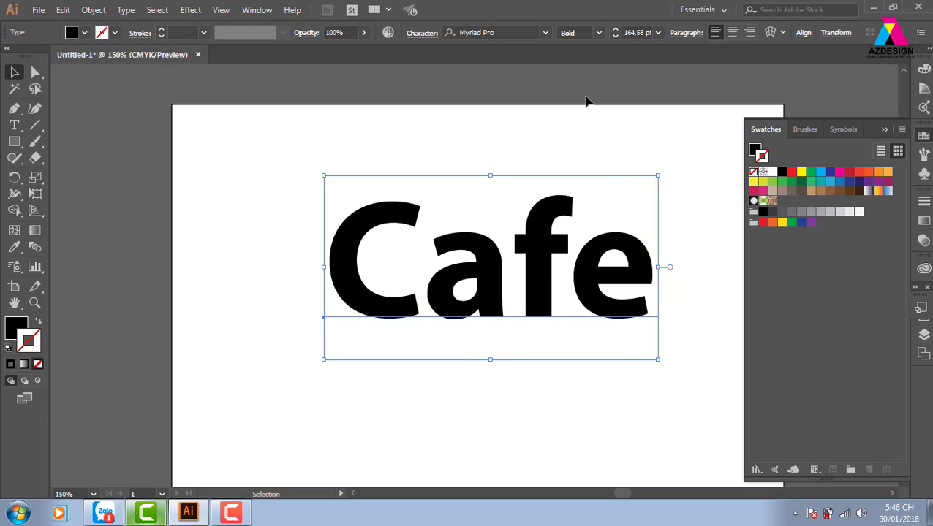
{"action": "left_click", "coordinate": [584, 100]}
{"action": "left_click_drag", "start_coordinate": [588, 275], "coordinate": [545, 269]}
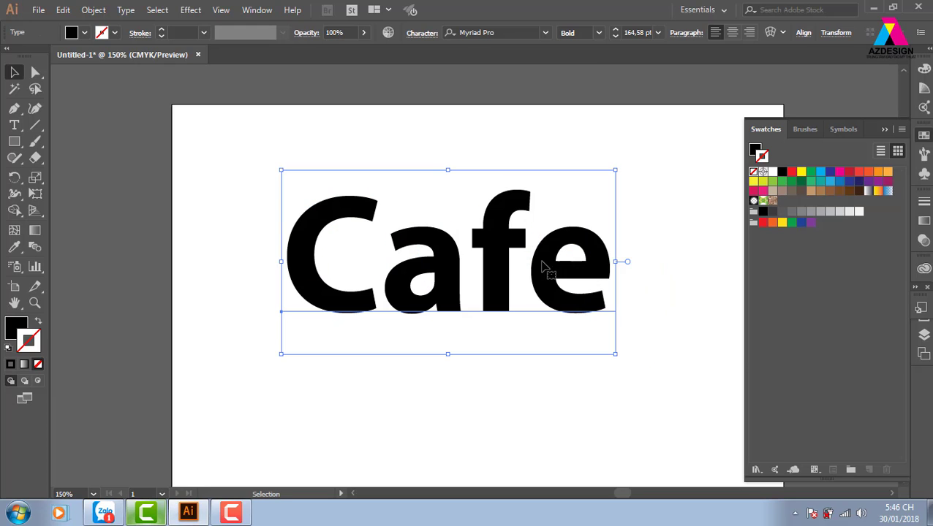
{"action": "left_click", "coordinate": [651, 209]}
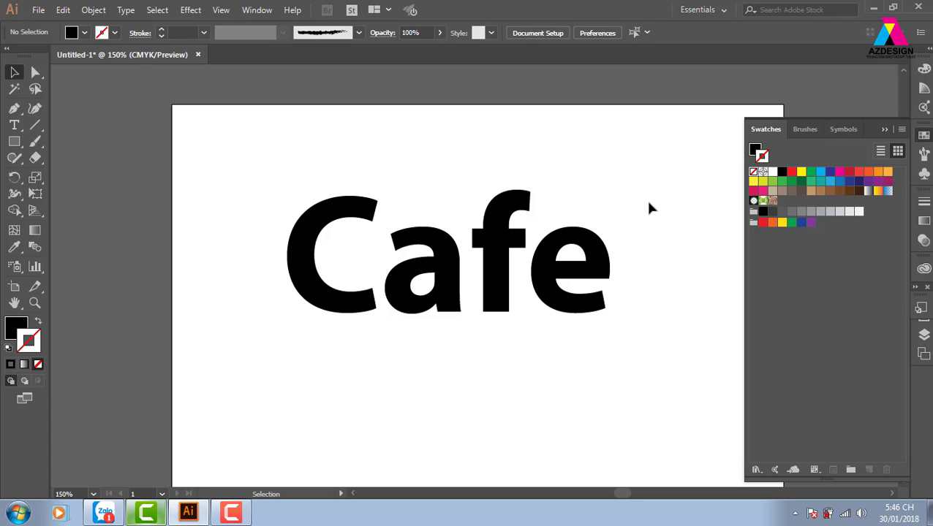
Step: Try stroke and White, Black gradient fill swatches on Cafe, then convert it to outlines with Shift+Ctrl+O
{"action": "left_click", "coordinate": [453, 260]}
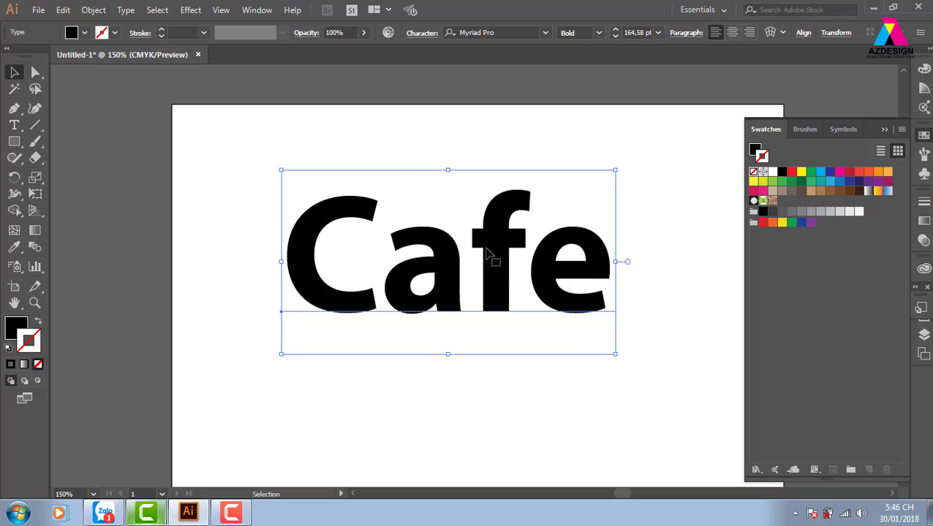
{"action": "left_click", "coordinate": [876, 191]}
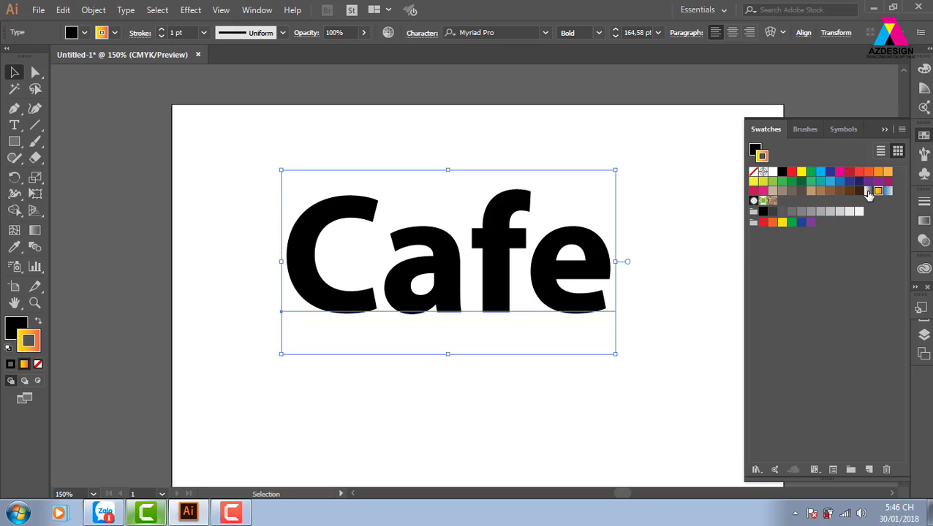
{"action": "left_click", "coordinate": [868, 190]}
{"action": "key", "text": "x"}
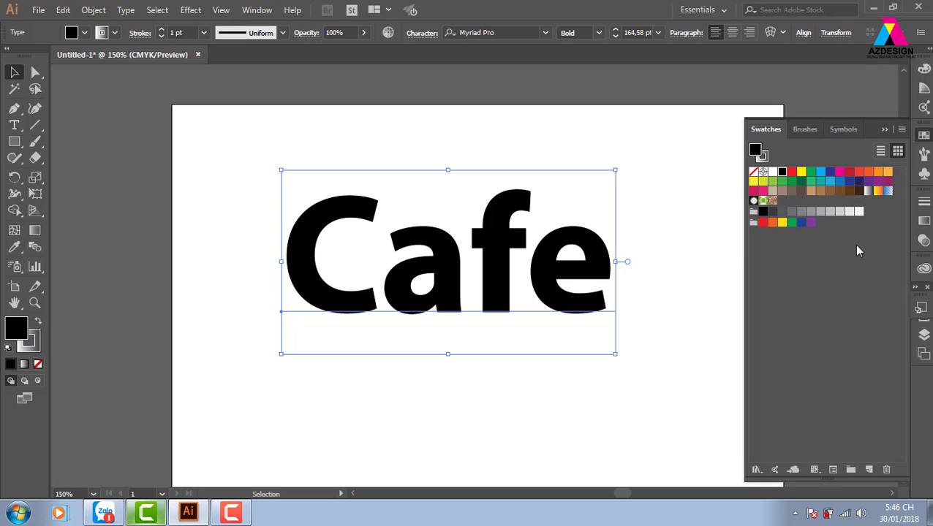
{"action": "left_click", "coordinate": [877, 192]}
{"action": "left_click", "coordinate": [867, 192]}
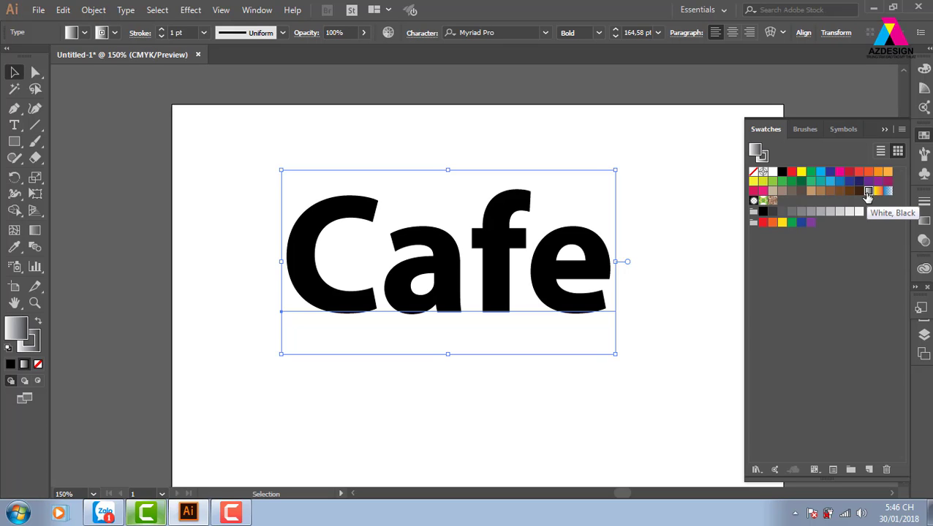
{"action": "key", "text": "shift+ctrl+o"}
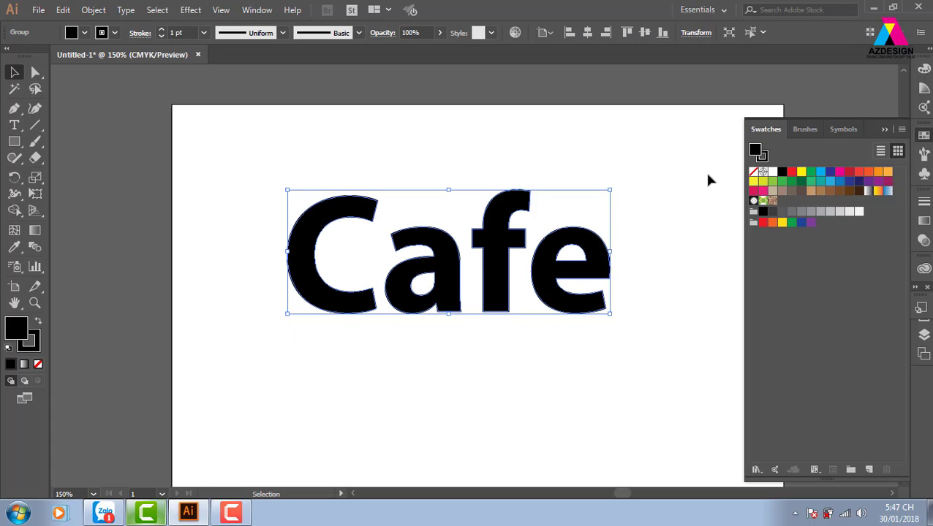
Step: Remove the letters' stroke and apply the orange-yellow gradient, running vertically from top to bottom
{"action": "key", "text": "x"}
{"action": "key", "text": "slash"}
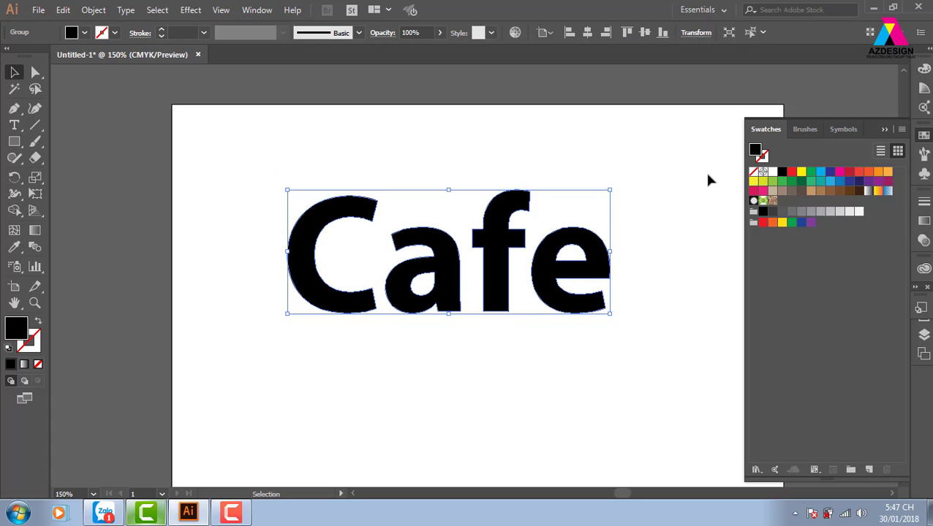
{"action": "left_click", "coordinate": [878, 192]}
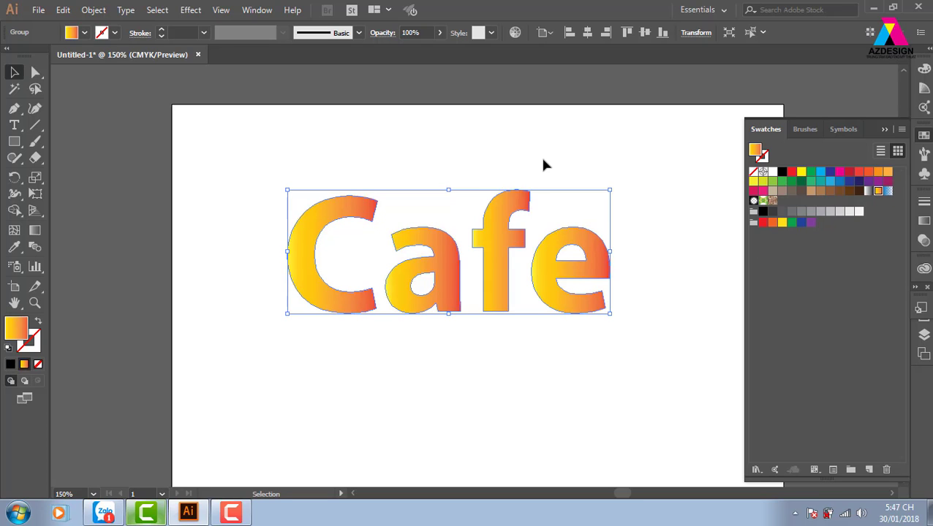
{"action": "key", "text": "g"}
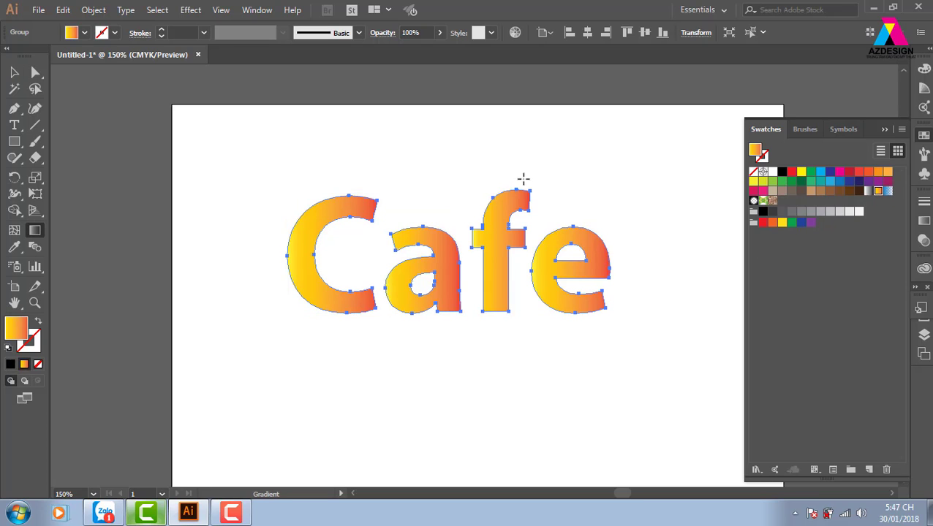
{"action": "left_click_drag", "start_coordinate": [512, 186], "coordinate": [513, 313]}
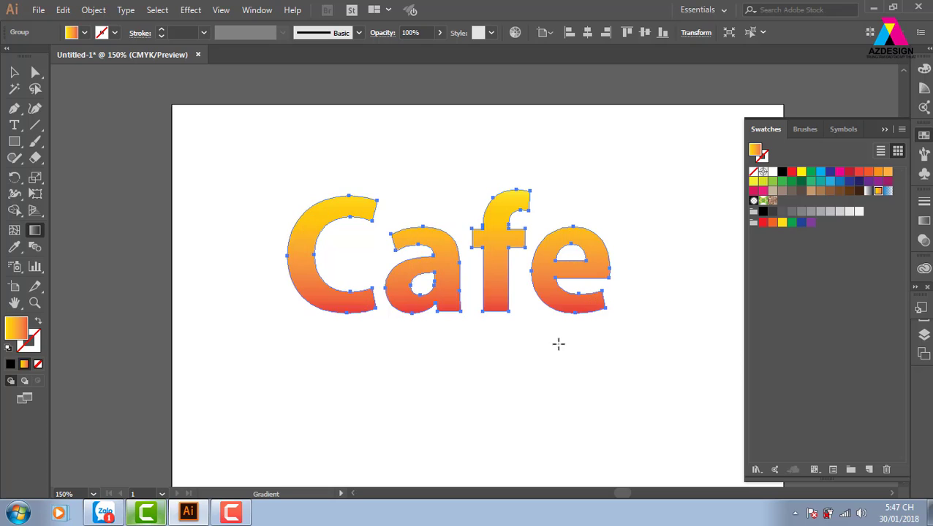
Step: Reselect the Cafe lettering group and bring up its context menu
{"action": "key", "text": "v"}
{"action": "left_click", "coordinate": [665, 170]}
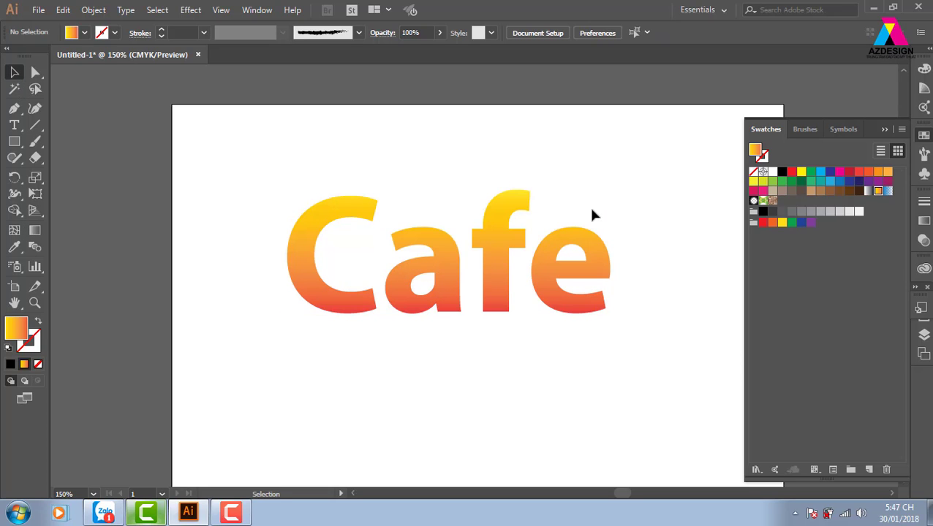
{"action": "left_click", "coordinate": [483, 258]}
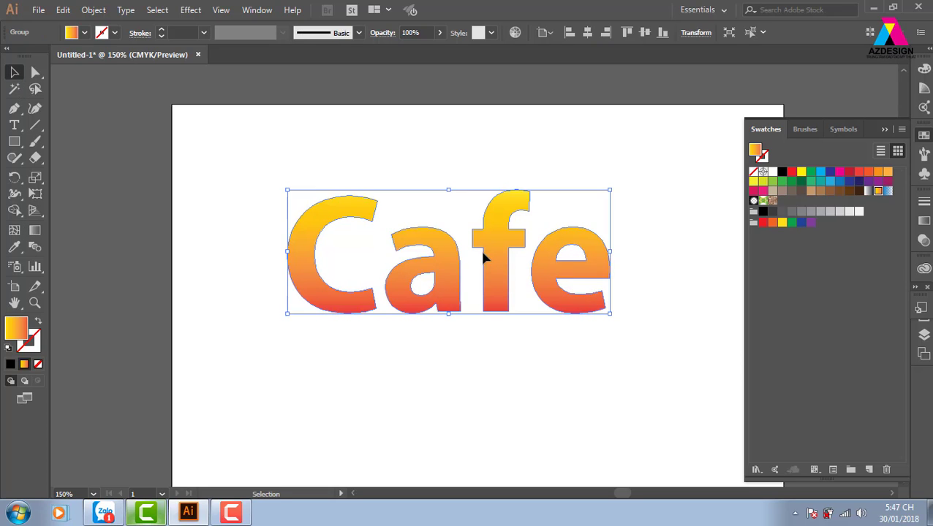
{"action": "right_click", "coordinate": [509, 244]}
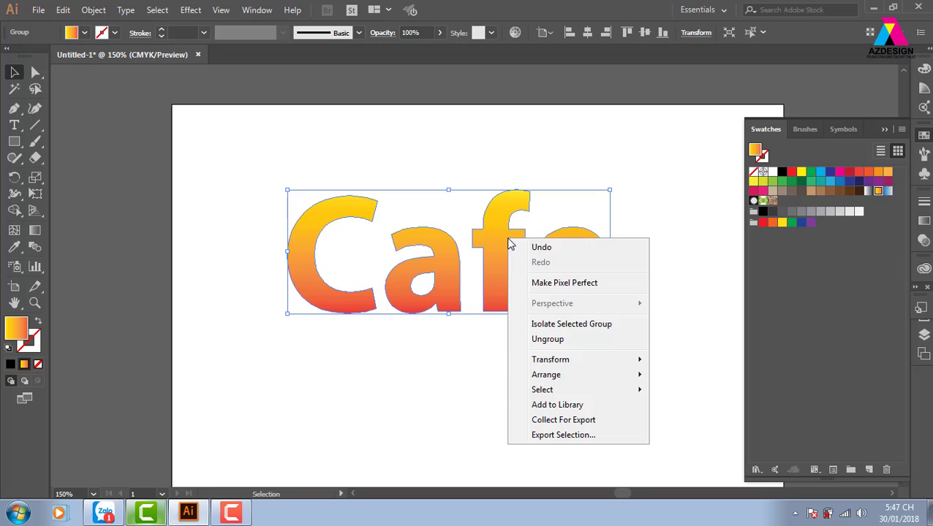
Step: Ungroup Cafe, then drag the a toward the C, the f toward the a, and the e against the f
{"action": "left_click", "coordinate": [547, 340]}
{"action": "left_click", "coordinate": [657, 334]}
{"action": "mouse_move", "coordinate": [444, 304]}
{"action": "left_mouse_down"}
{"action": "mouse_move", "coordinate": [435, 302]}
{"action": "mouse_move", "coordinate": [453, 318]}
{"action": "left_mouse_up"}
{"action": "left_click", "coordinate": [510, 301]}
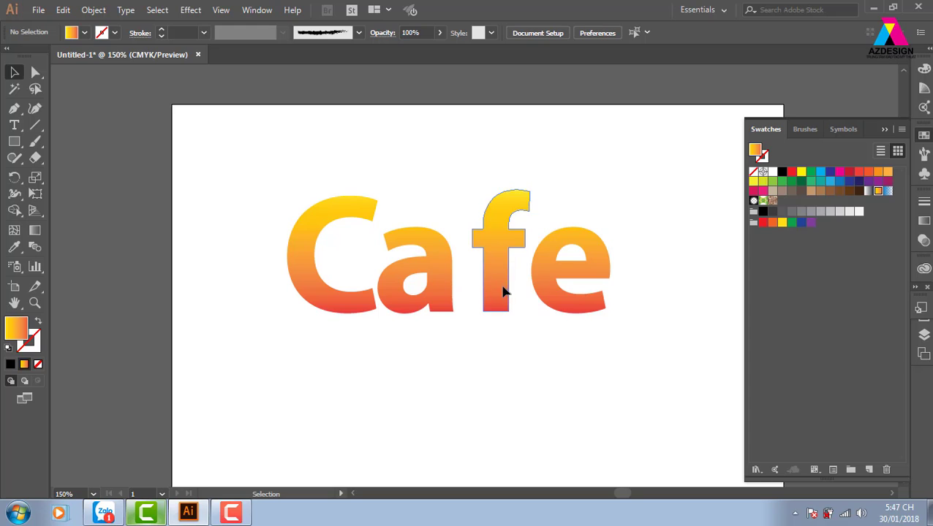
{"action": "left_click_drag", "start_coordinate": [503, 291], "coordinate": [485, 290]}
{"action": "left_click", "coordinate": [595, 334]}
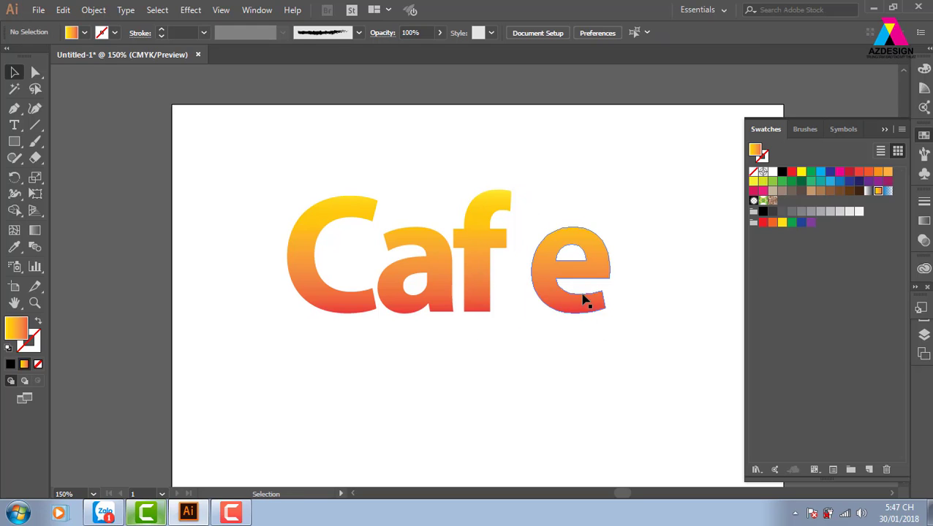
{"action": "left_click_drag", "start_coordinate": [582, 301], "coordinate": [555, 303]}
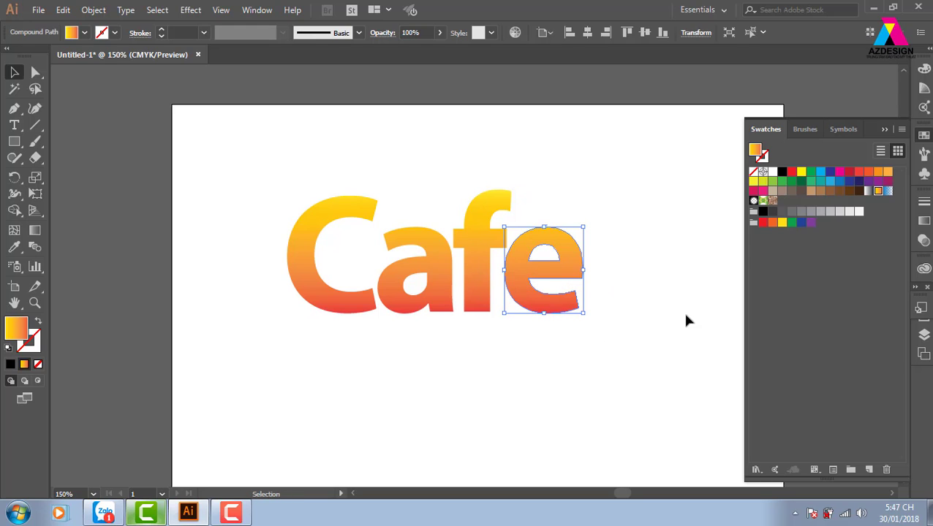
{"action": "left_click", "coordinate": [674, 339]}
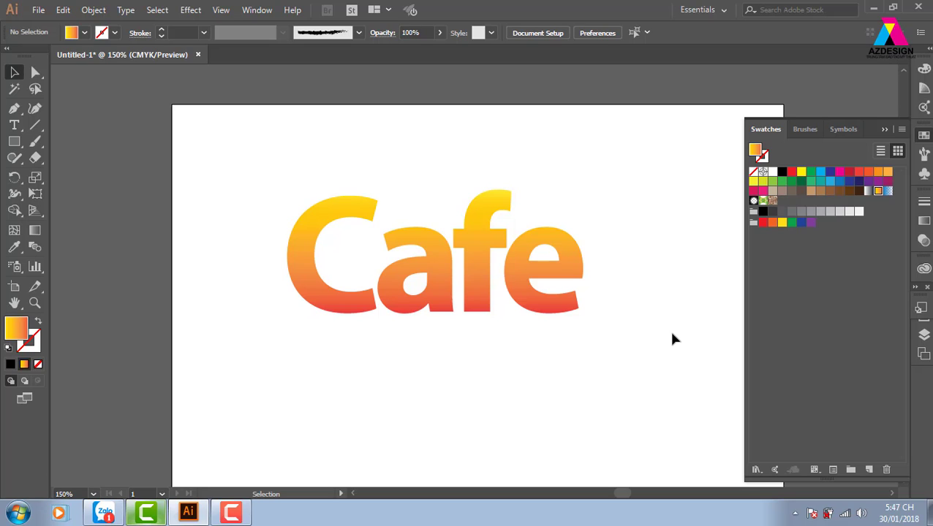
Step: At 400% zoom, round the C's inner top corner to 15.92 pt and its lower-right corner
{"action": "left_click", "coordinate": [451, 309]}
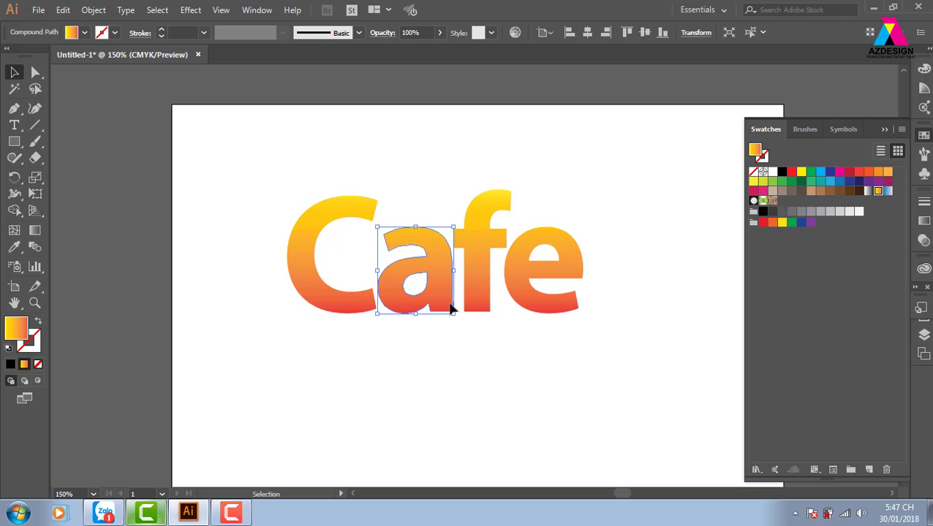
{"action": "key", "text": "ctrl+plus"}
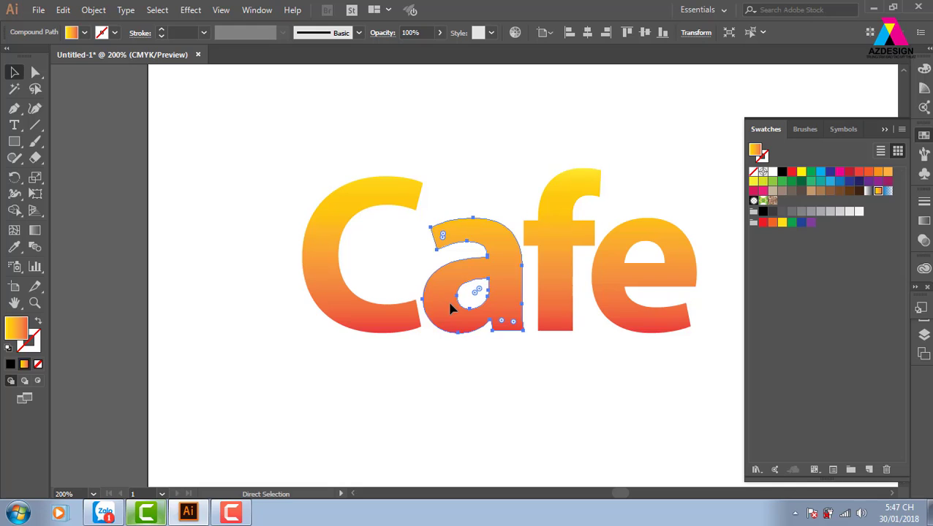
{"action": "key", "text": "ctrl+plus"}
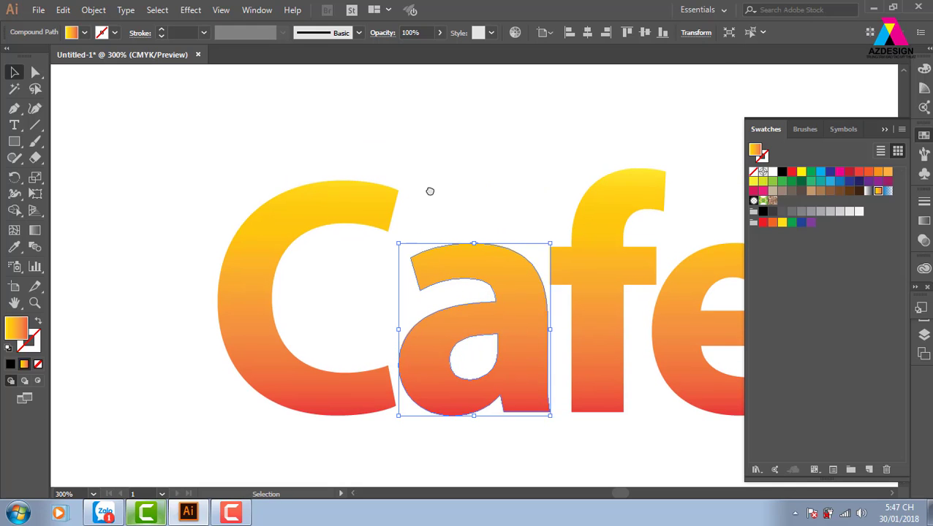
{"action": "key", "text": "ctrl+plus"}
{"action": "left_click_drag", "start_coordinate": [450, 145], "coordinate": [451, 177]}
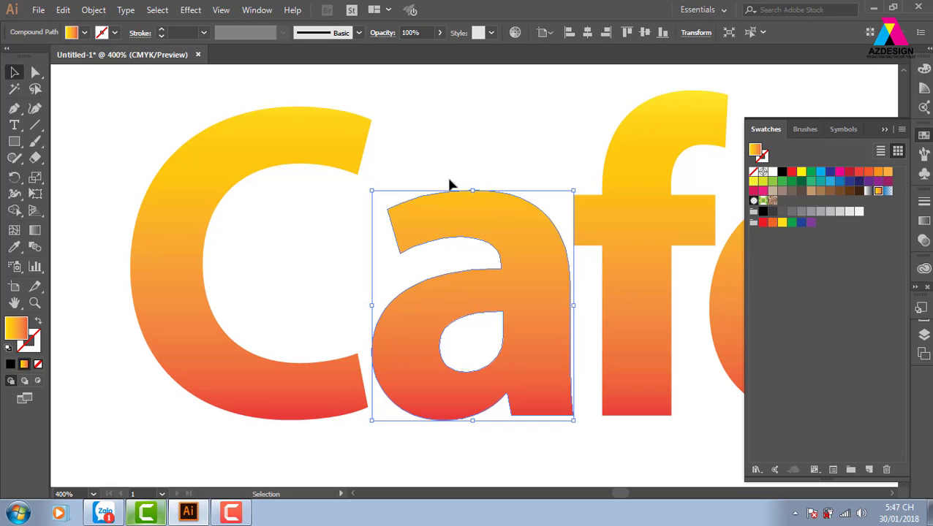
{"action": "key", "text": "a"}
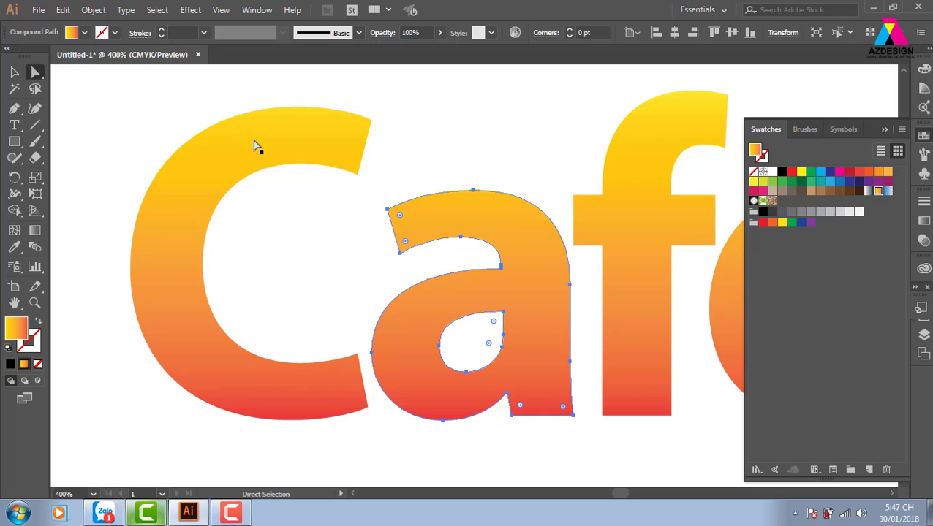
{"action": "left_click", "coordinate": [351, 165]}
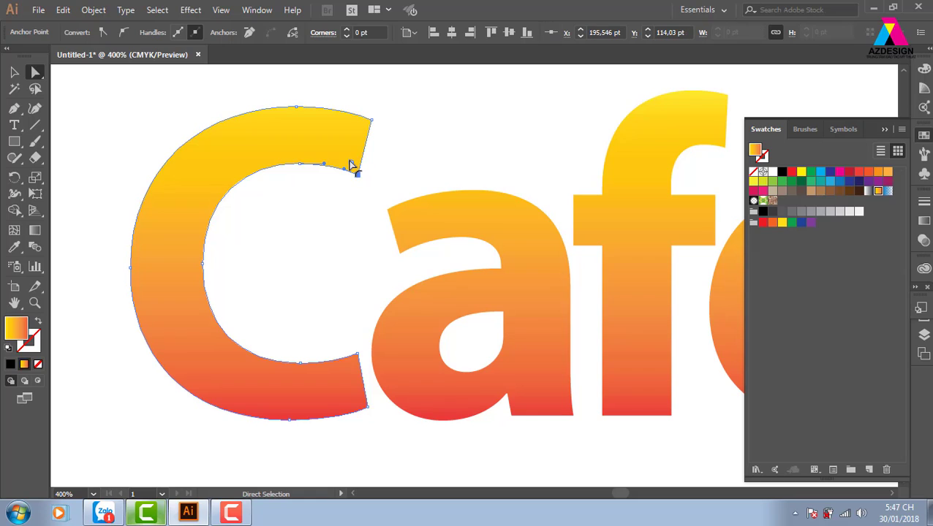
{"action": "left_click_drag", "start_coordinate": [352, 165], "coordinate": [326, 123]}
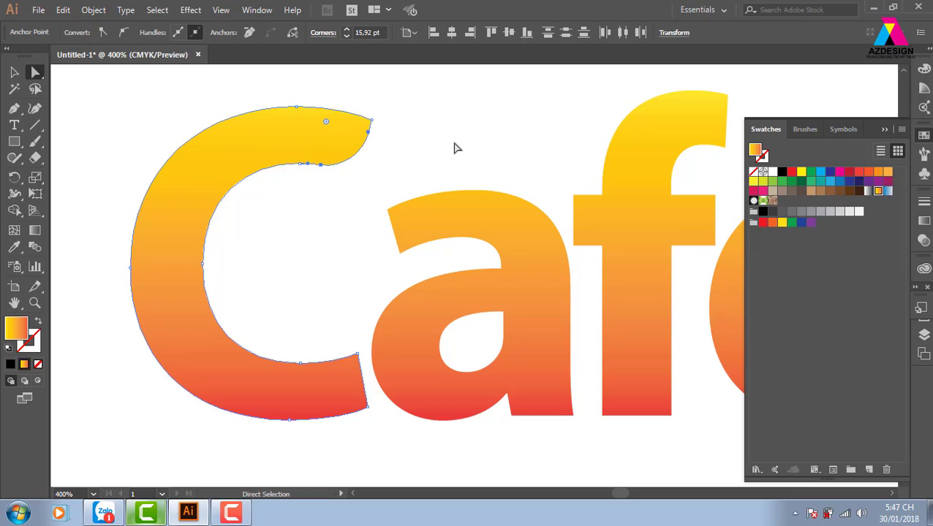
{"action": "left_click", "coordinate": [357, 356]}
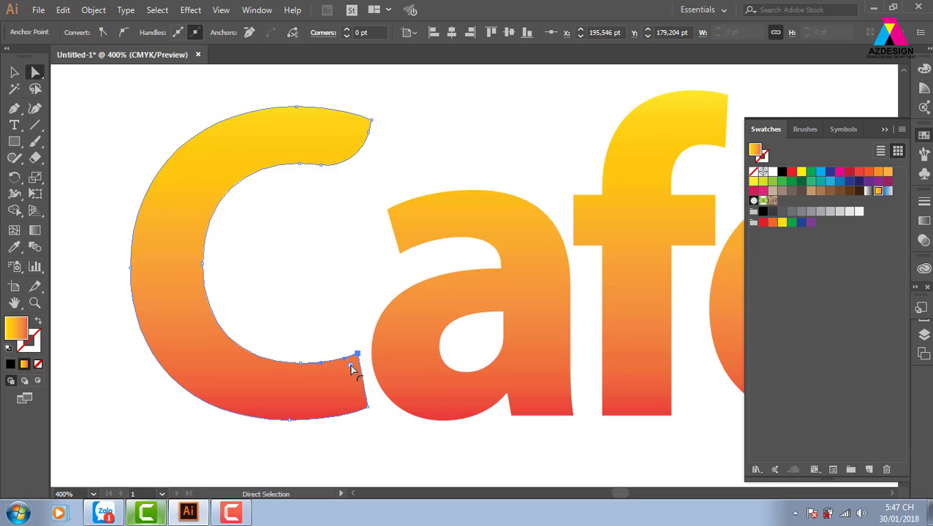
{"action": "left_click_drag", "start_coordinate": [353, 367], "coordinate": [332, 393]}
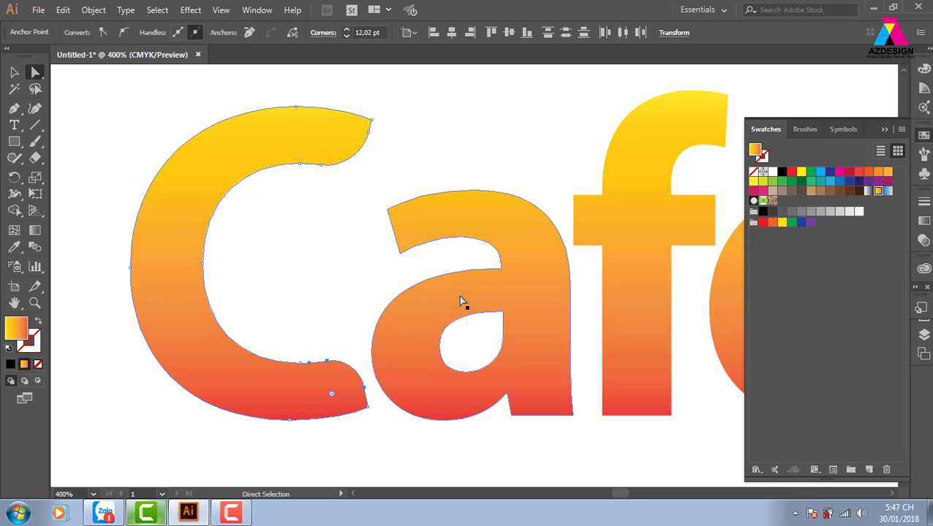
Step: Round the a's bottom stem corner and its top-left corner with live-corner widgets
{"action": "left_click", "coordinate": [511, 415]}
{"action": "left_click_drag", "start_coordinate": [519, 406], "coordinate": [541, 390]}
{"action": "left_click", "coordinate": [399, 253]}
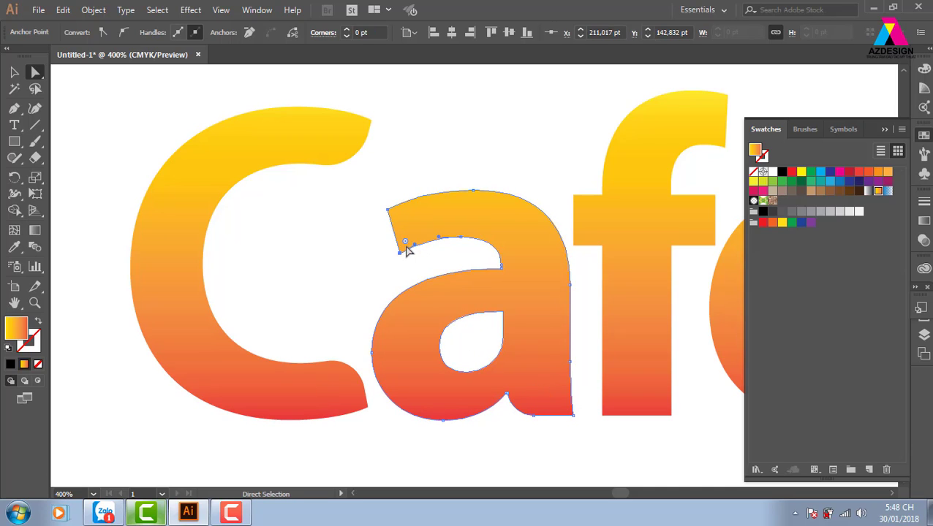
{"action": "left_click_drag", "start_coordinate": [402, 248], "coordinate": [436, 209]}
{"action": "left_click", "coordinate": [471, 239]}
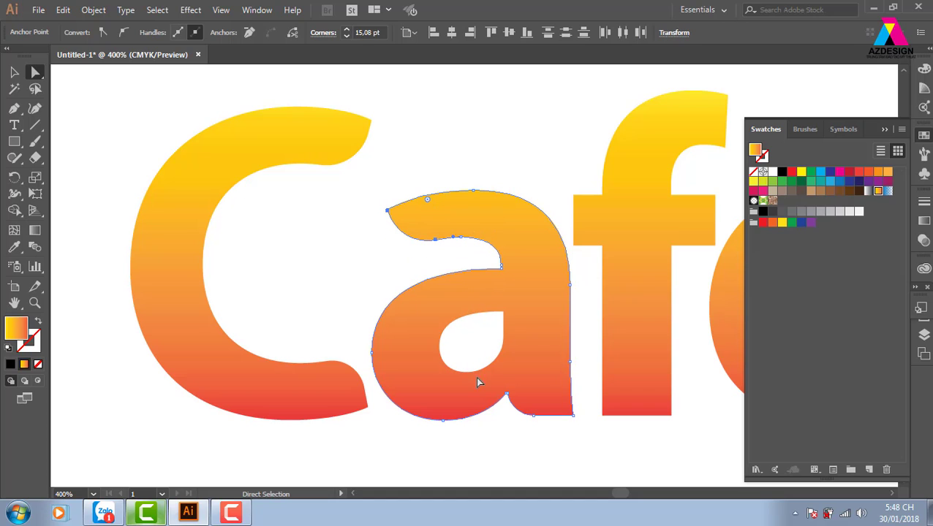
Step: Round the f's two crossbar corners and its upper inner corner
{"action": "left_click_drag", "start_coordinate": [520, 406], "coordinate": [383, 412]}
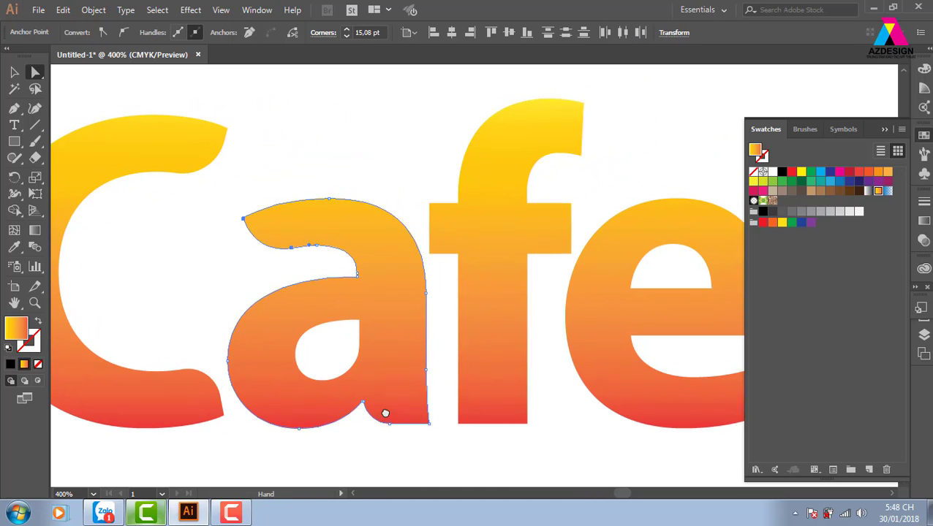
{"action": "left_click", "coordinate": [571, 205]}
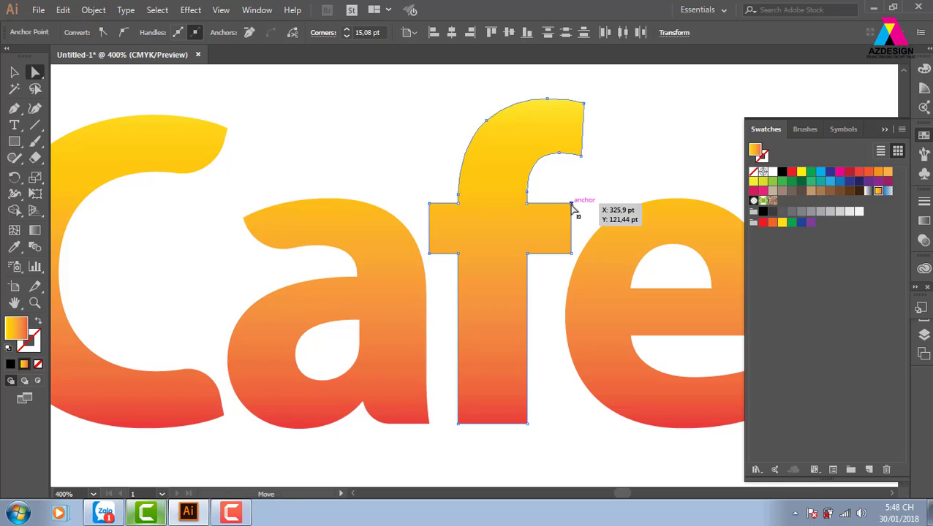
{"action": "left_click", "coordinate": [429, 254], "text": "shift"}
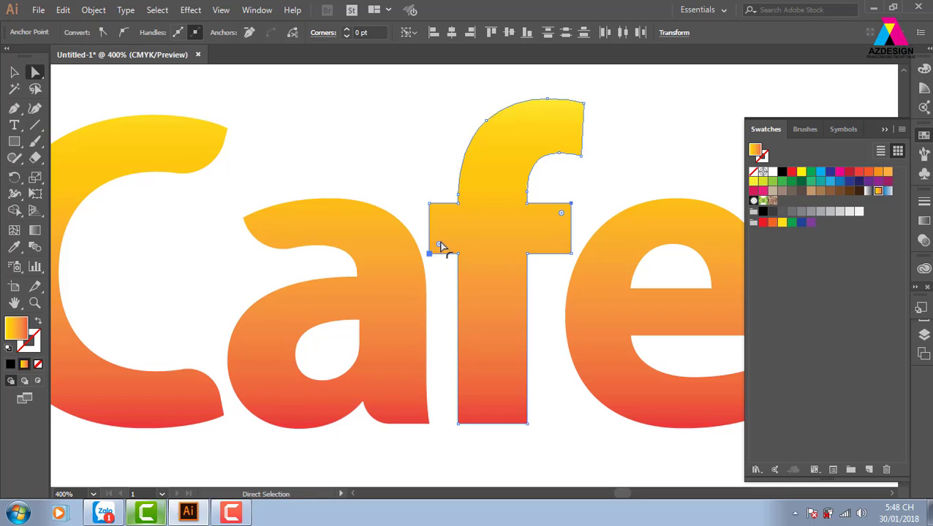
{"action": "left_click_drag", "start_coordinate": [442, 242], "coordinate": [458, 236]}
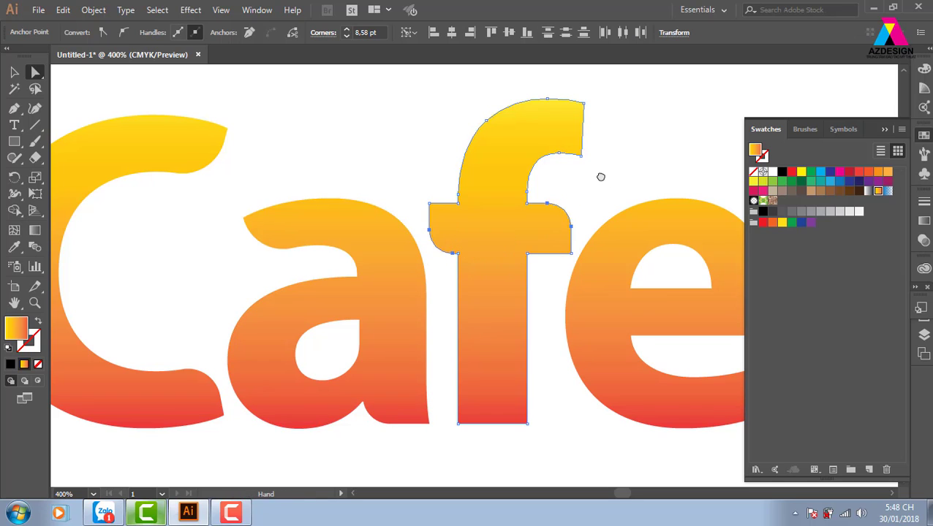
{"action": "left_click_drag", "start_coordinate": [599, 177], "coordinate": [494, 141]}
{"action": "left_click", "coordinate": [525, 179]}
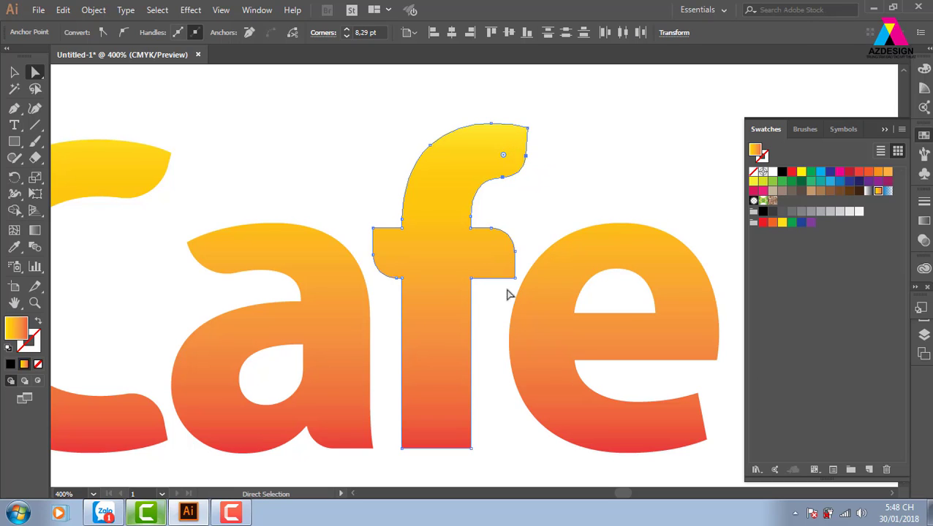
{"action": "scroll", "coordinate": [493, 299], "scroll_direction": "down", "scroll_amount": 2}
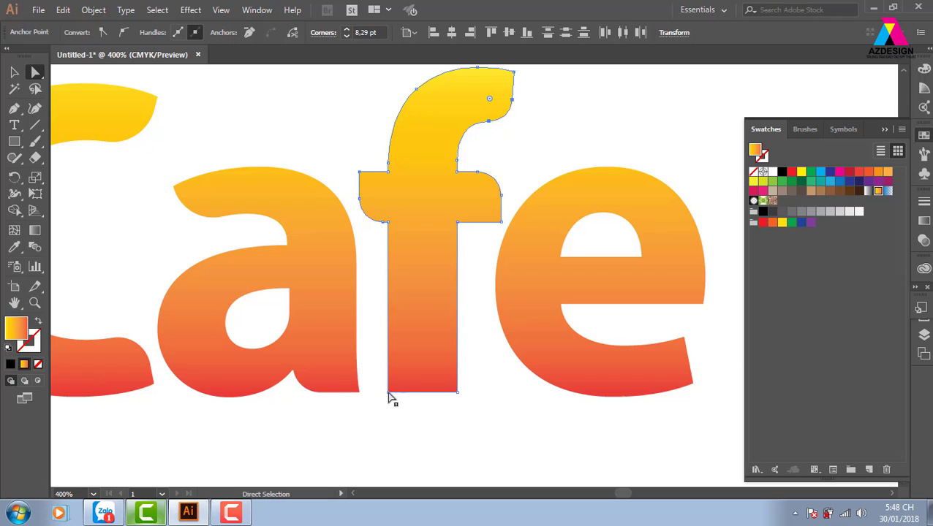
{"action": "left_click", "coordinate": [422, 384]}
Step: Round the e's lower-right corner, then zoom out to see the whole Cafe word
{"action": "left_click_drag", "start_coordinate": [565, 350], "coordinate": [396, 348]}
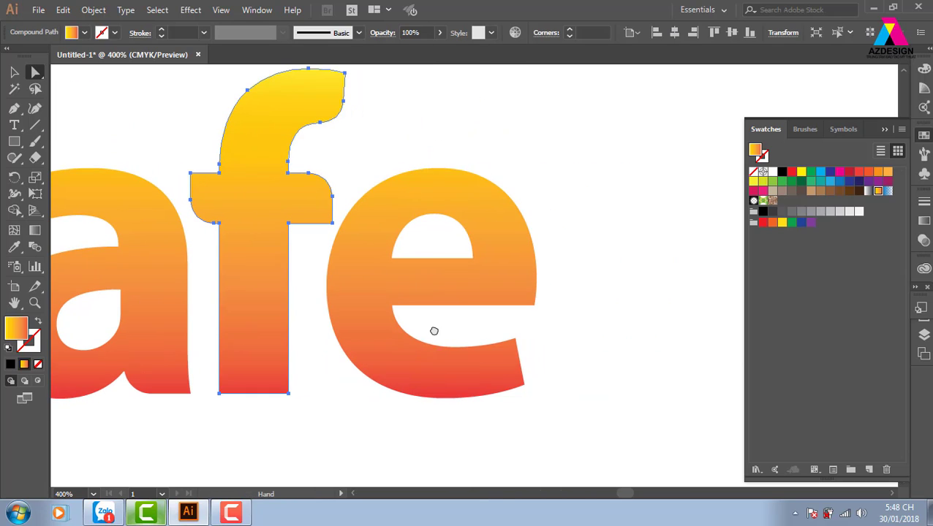
{"action": "left_click", "coordinate": [515, 340]}
{"action": "left_click_drag", "start_coordinate": [508, 351], "coordinate": [488, 395]}
{"action": "left_click_drag", "start_coordinate": [588, 357], "coordinate": [236, 332]}
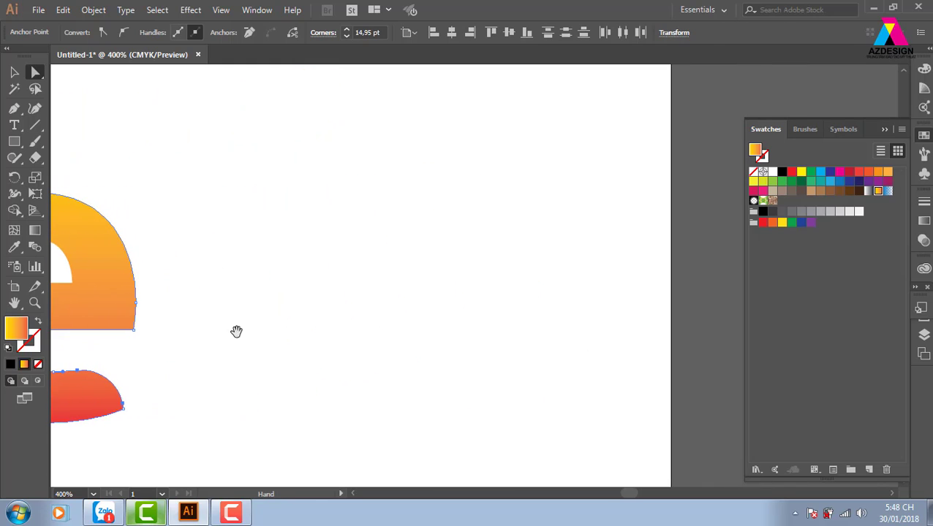
{"action": "left_click_drag", "start_coordinate": [456, 307], "coordinate": [676, 308]}
{"action": "key", "text": "ctrl+minus"}
{"action": "key", "text": "ctrl+minus"}
{"action": "key", "text": "ctrl+minus"}
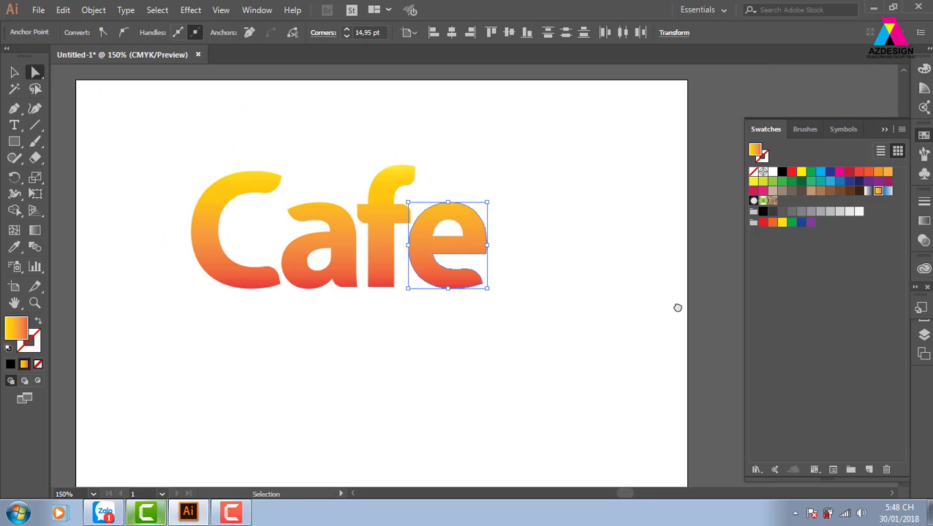
Step: Zoom in on the e and draw a curved sliver shape inside its counter with the Pen tool
{"action": "left_click", "coordinate": [410, 139]}
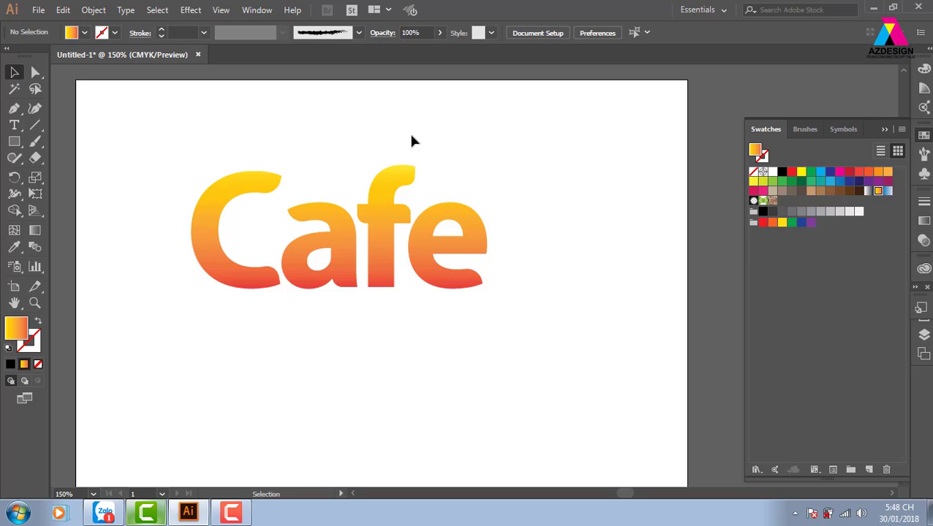
{"action": "key", "text": "z"}
{"action": "left_click_drag", "start_coordinate": [173, 117], "coordinate": [599, 314]}
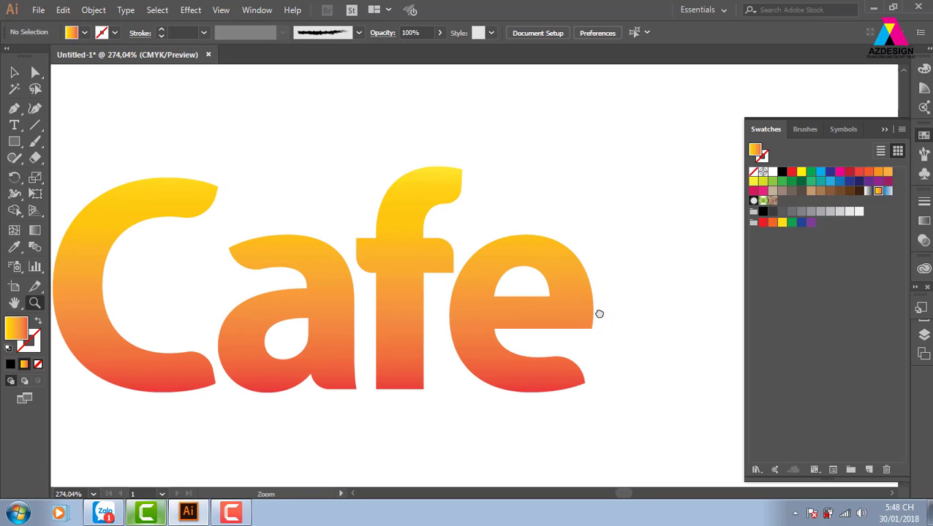
{"action": "left_click", "coordinate": [598, 314]}
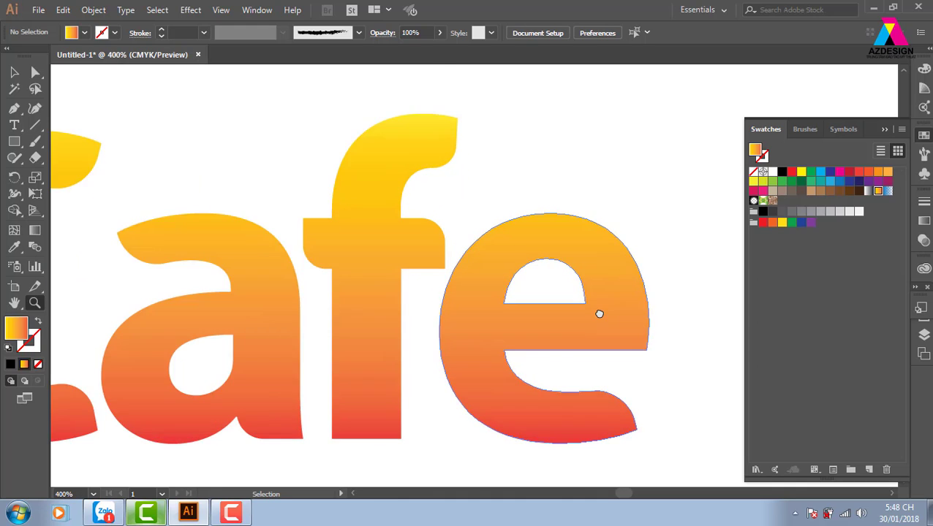
{"action": "left_click", "coordinate": [585, 343]}
{"action": "left_click_drag", "start_coordinate": [579, 364], "coordinate": [523, 278]}
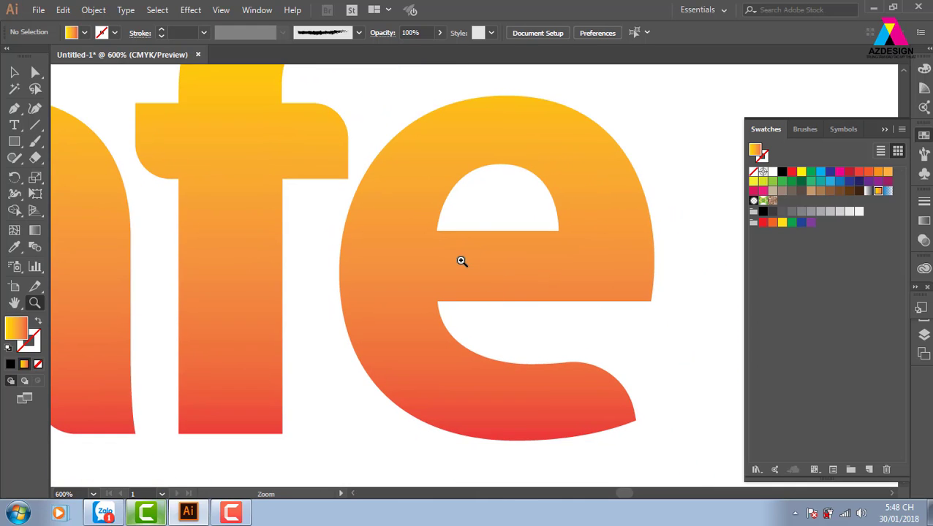
{"action": "key", "text": "p"}
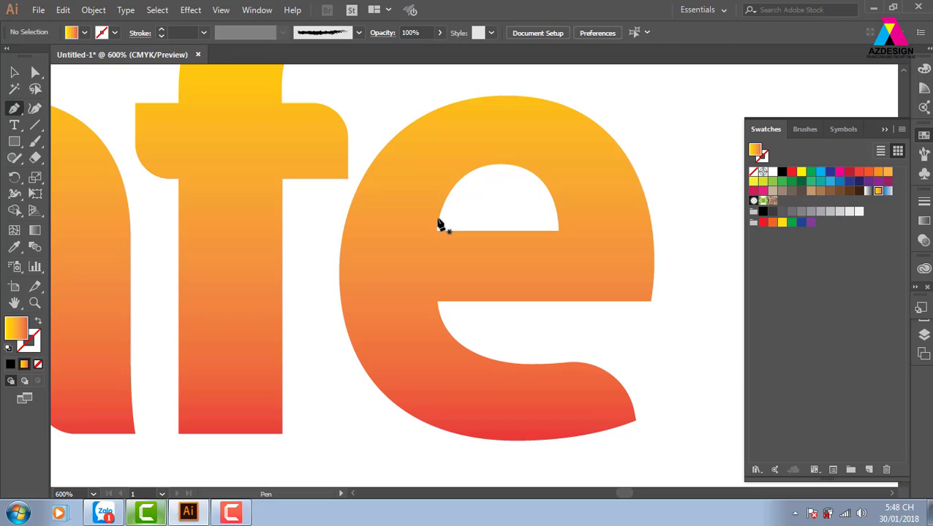
{"action": "left_click", "coordinate": [437, 219]}
{"action": "left_click_drag", "start_coordinate": [437, 310], "coordinate": [490, 169]}
{"action": "left_click_drag", "start_coordinate": [437, 218], "coordinate": [429, 284]}
{"action": "left_click", "coordinate": [440, 319]}
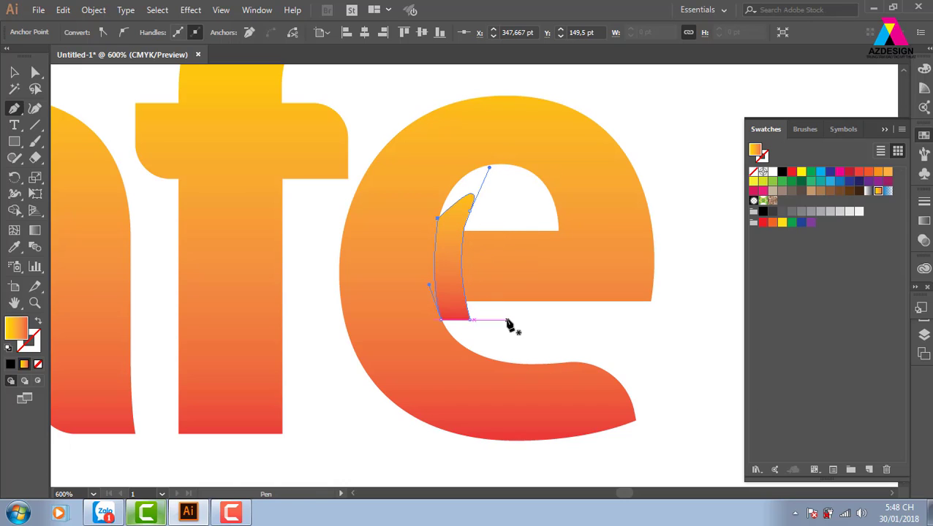
Step: Subtract the sliver from the e using Pathfinder Minus Front
{"action": "left_click", "coordinate": [14, 73]}
{"action": "left_click", "coordinate": [584, 272]}
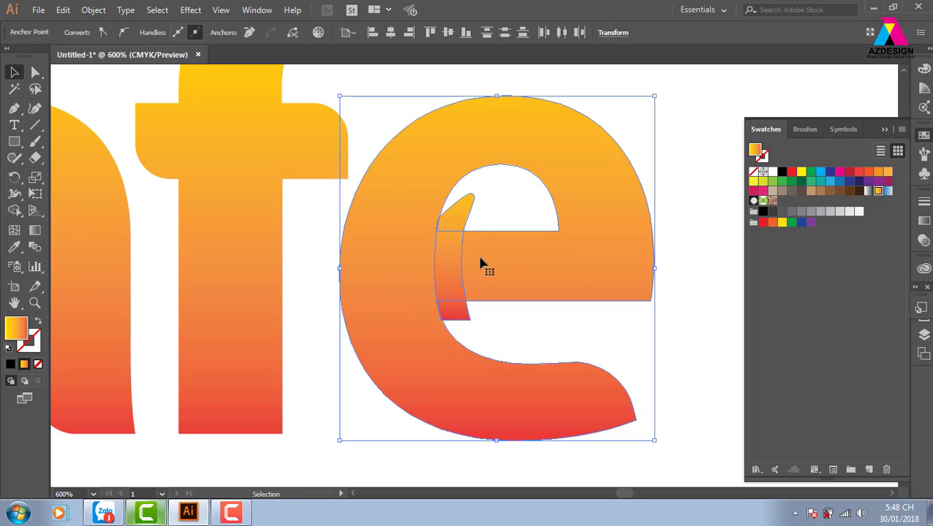
{"action": "key", "text": "shift+F7"}
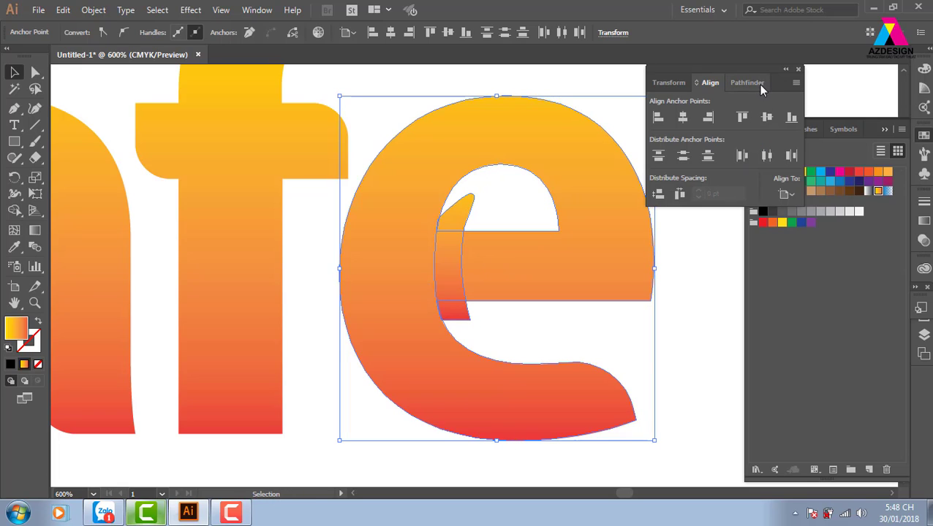
{"action": "left_click", "coordinate": [749, 83]}
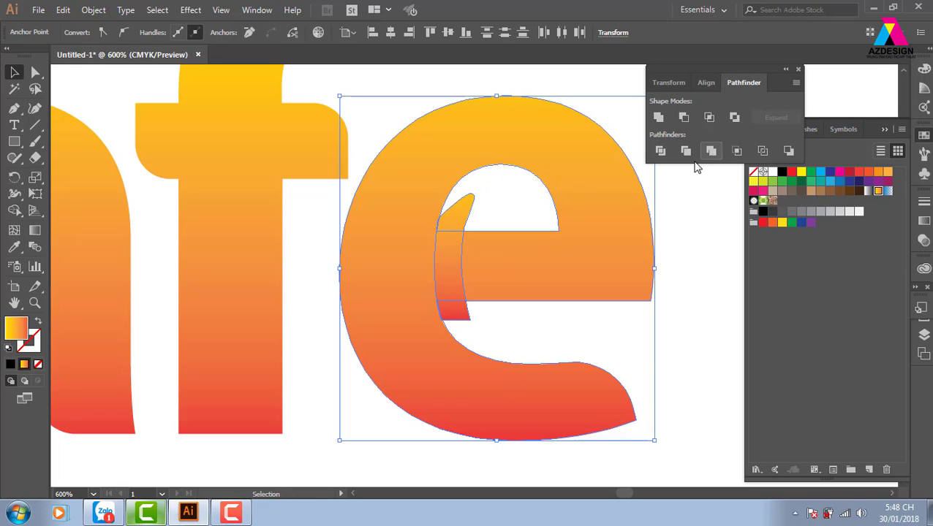
{"action": "left_click", "coordinate": [684, 118]}
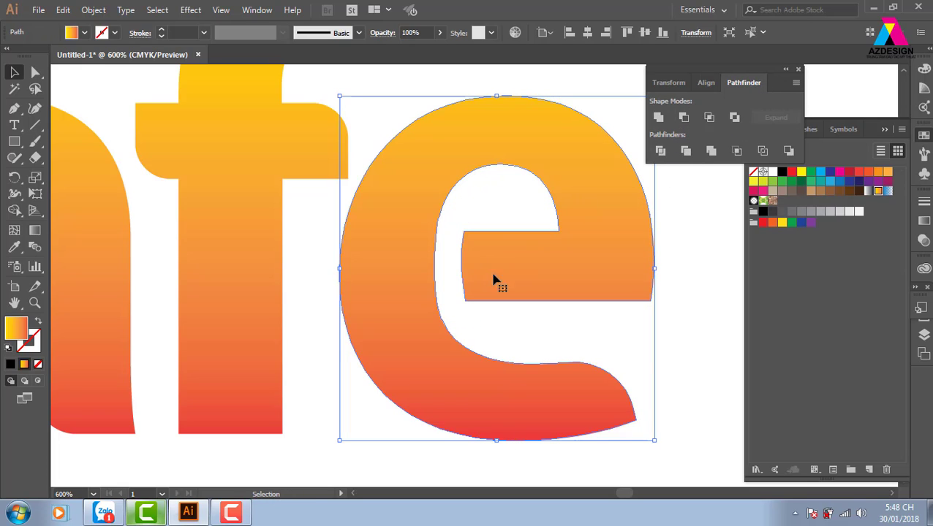
{"action": "left_click", "coordinate": [696, 336]}
Step: Delete anchors on the e's inner left curve to straighten that edge
{"action": "key", "text": "ctrl+plus"}
{"action": "key", "text": "ctrl+plus"}
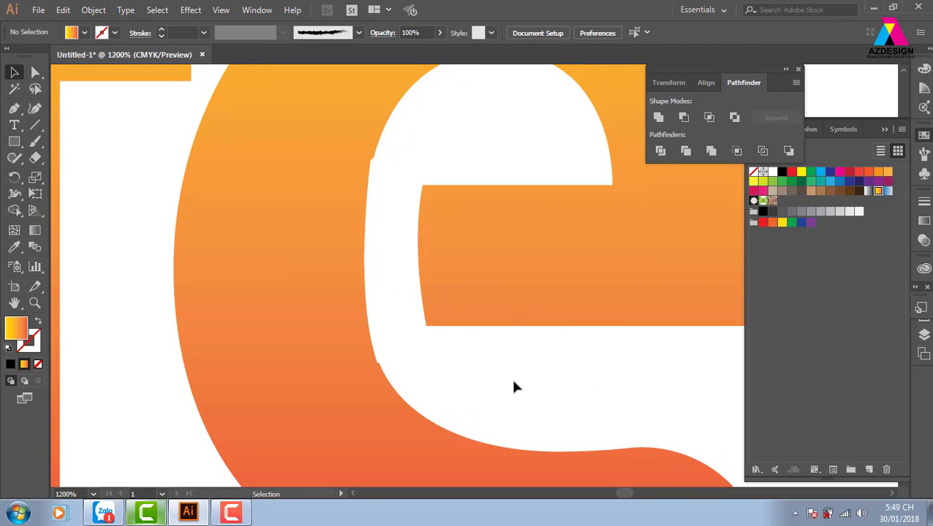
{"action": "left_click", "coordinate": [395, 390]}
{"action": "key", "text": "minus"}
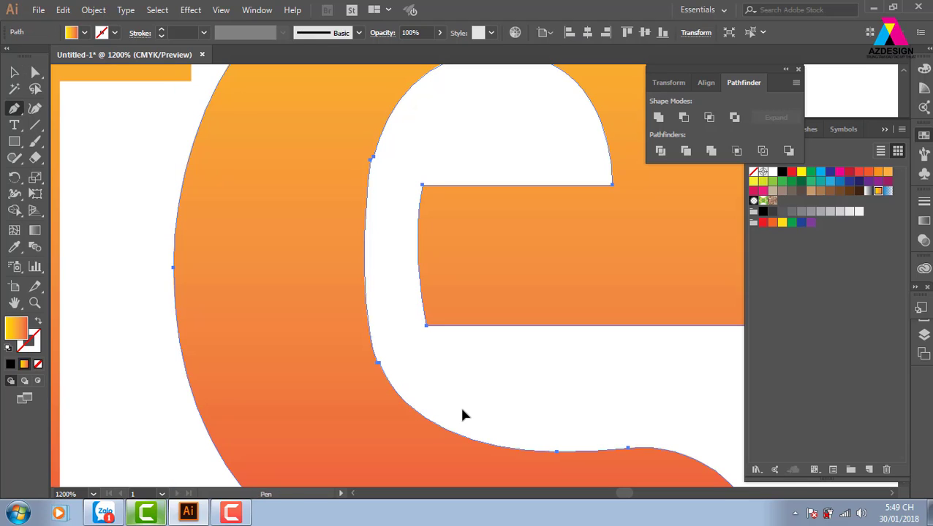
{"action": "left_click", "coordinate": [377, 368]}
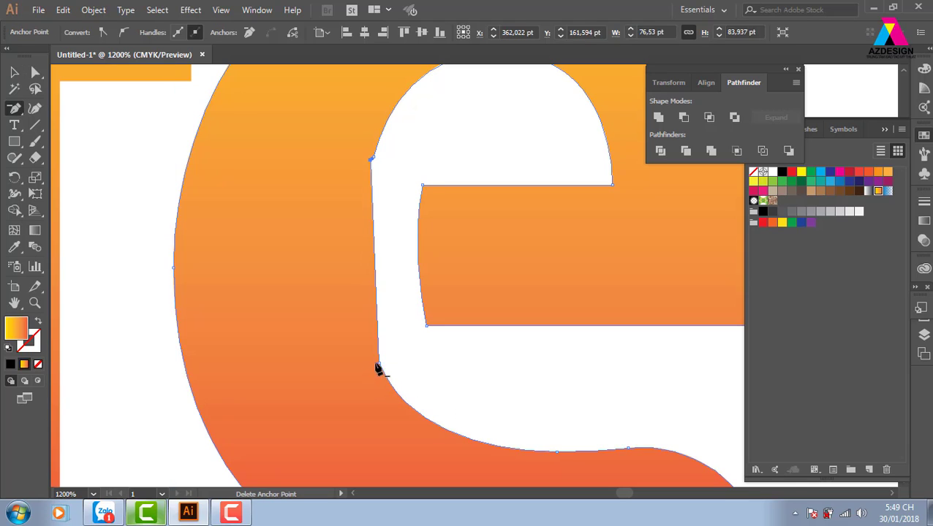
{"action": "left_click", "coordinate": [374, 160], "text": "ctrl"}
{"action": "left_click", "coordinate": [373, 160]}
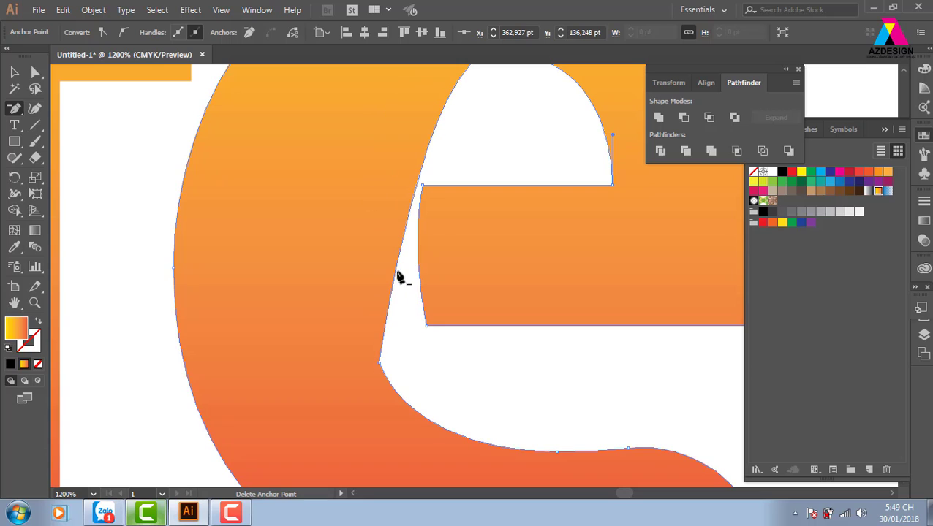
{"action": "key", "text": "space"}
{"action": "left_click_drag", "start_coordinate": [447, 297], "coordinate": [395, 285]}
Step: Reshape the e's lower-left inner curve, removing an extra anchor and pulling the lower inner anchor left
{"action": "key", "text": "a"}
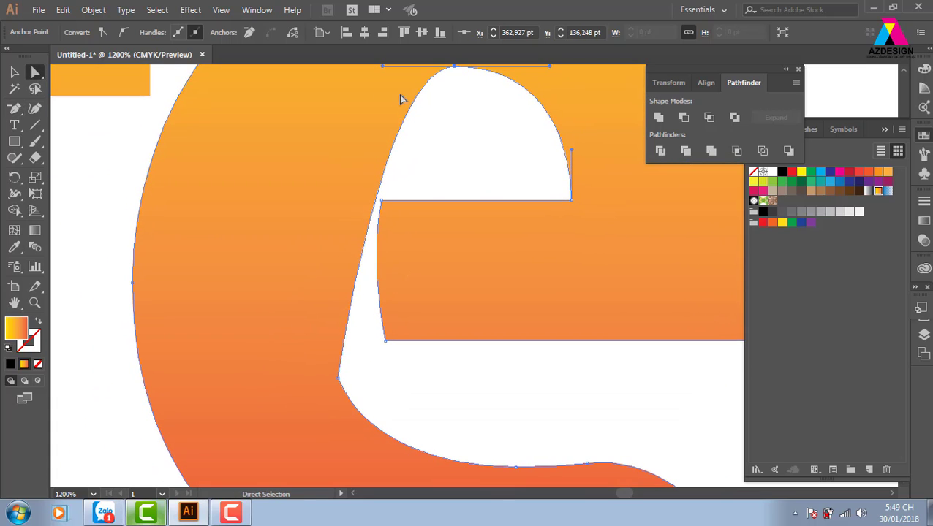
{"action": "left_click_drag", "start_coordinate": [381, 68], "coordinate": [272, 298]}
{"action": "key", "text": "space"}
{"action": "left_click_drag", "start_coordinate": [415, 367], "coordinate": [416, 158]}
{"action": "left_click", "coordinate": [340, 400]}
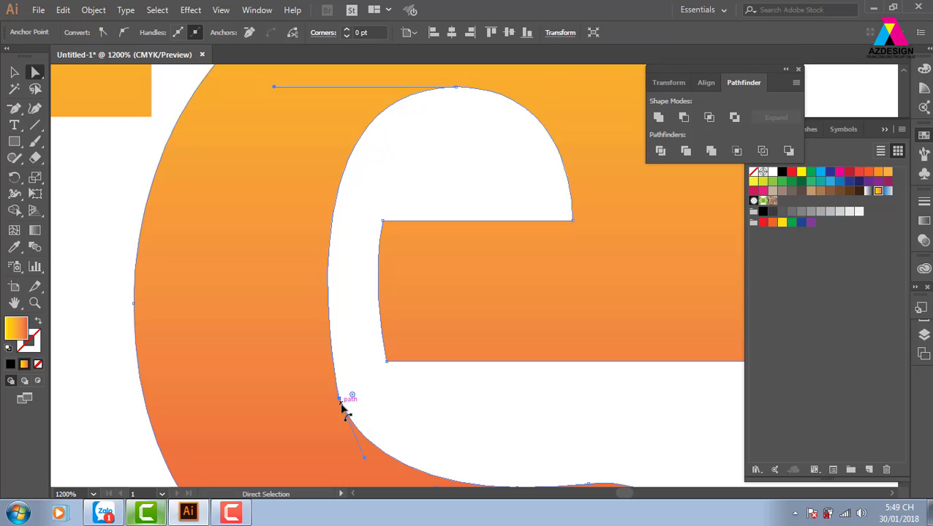
{"action": "left_click_drag", "start_coordinate": [342, 403], "coordinate": [368, 464]}
{"action": "scroll", "coordinate": [368, 464], "scroll_direction": "down", "scroll_amount": 3}
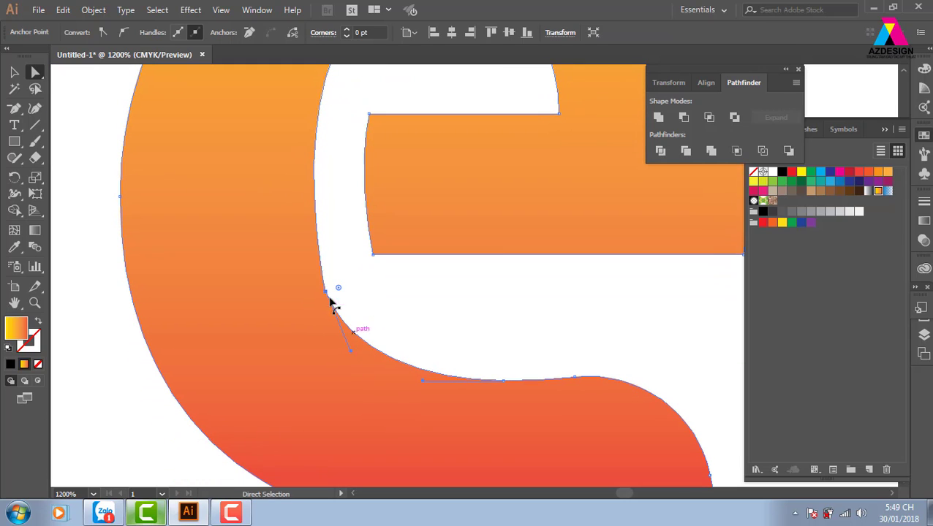
{"action": "key", "text": "-"}
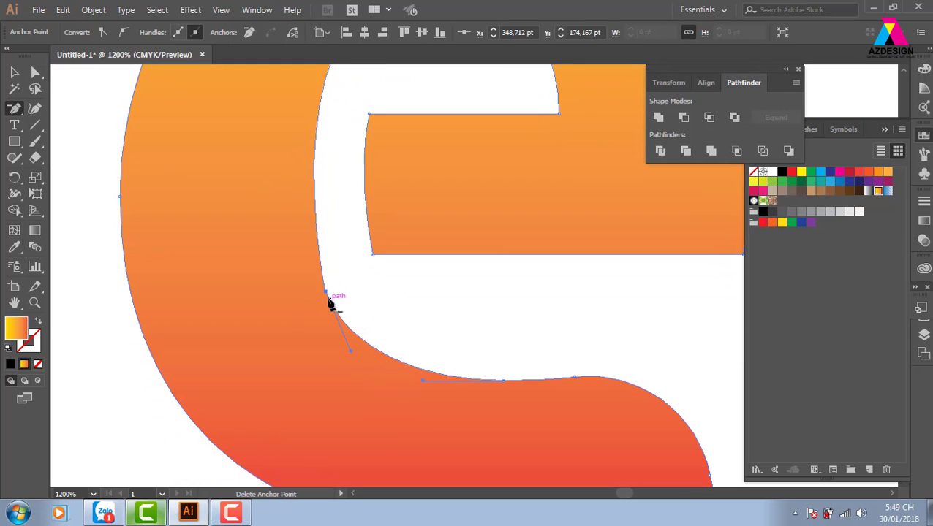
{"action": "left_click", "coordinate": [326, 292]}
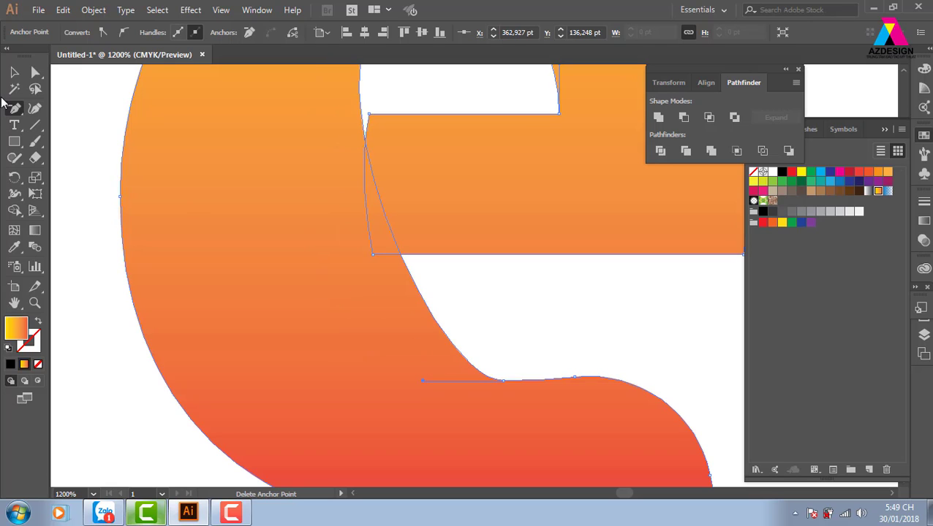
{"action": "key", "text": "a"}
{"action": "left_click_drag", "start_coordinate": [423, 381], "coordinate": [242, 380]}
Step: Round the inner corner of the e's crossbar with its live-corner widget
{"action": "key", "text": "space"}
{"action": "left_click_drag", "start_coordinate": [506, 266], "coordinate": [396, 422]}
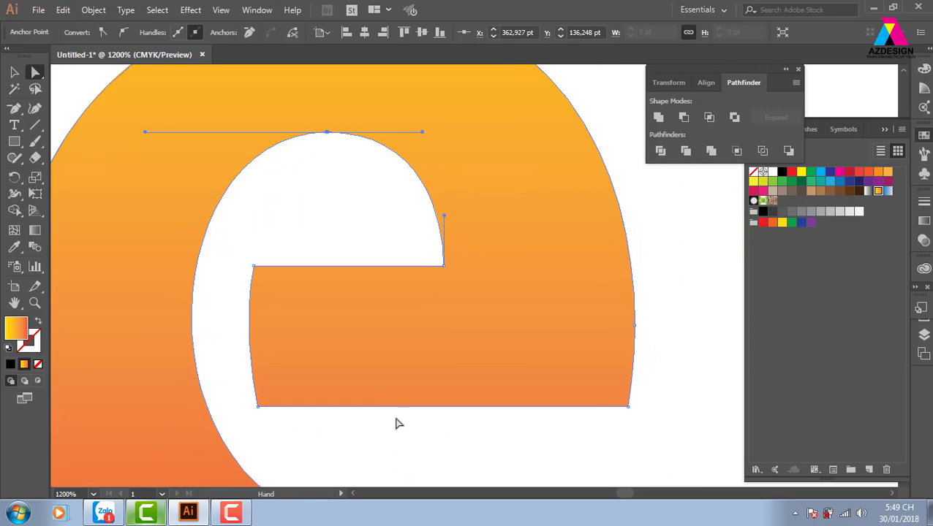
{"action": "key", "text": "ctrl+minus"}
{"action": "key", "text": "ctrl+minus"}
{"action": "key", "text": "ctrl+minus"}
{"action": "key", "text": "ctrl+minus"}
{"action": "left_click", "coordinate": [646, 400]}
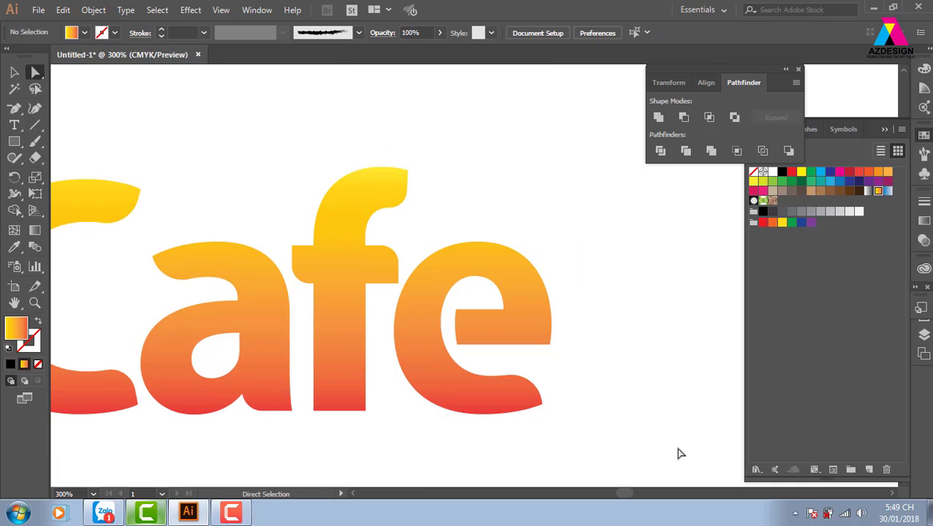
{"action": "key", "text": "z"}
{"action": "left_click_drag", "start_coordinate": [396, 236], "coordinate": [481, 324]}
{"action": "key", "text": "space"}
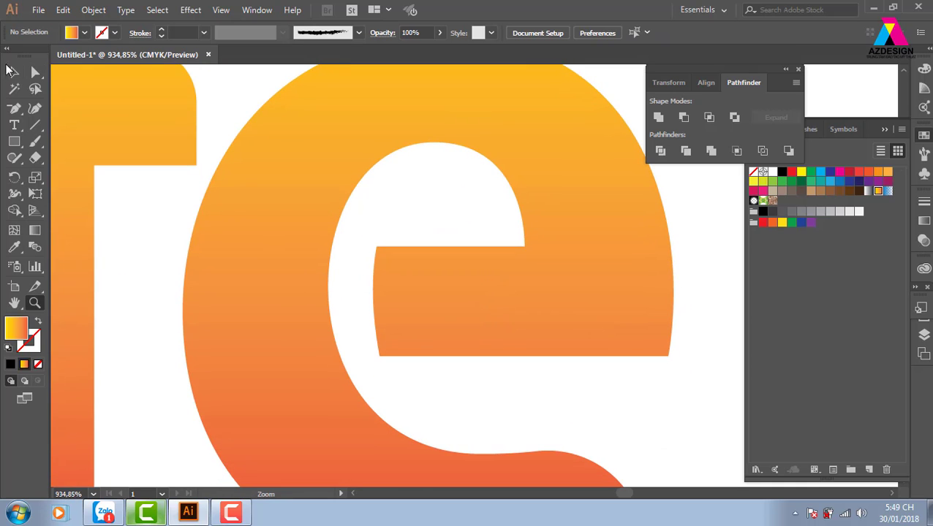
{"action": "left_click", "coordinate": [35, 71]}
{"action": "left_click", "coordinate": [377, 247]}
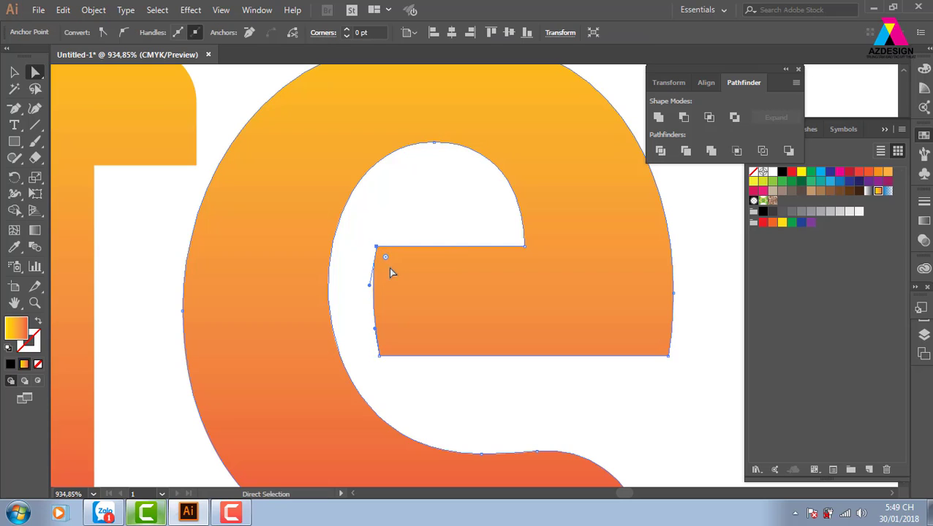
{"action": "left_click_drag", "start_coordinate": [388, 263], "coordinate": [472, 361]}
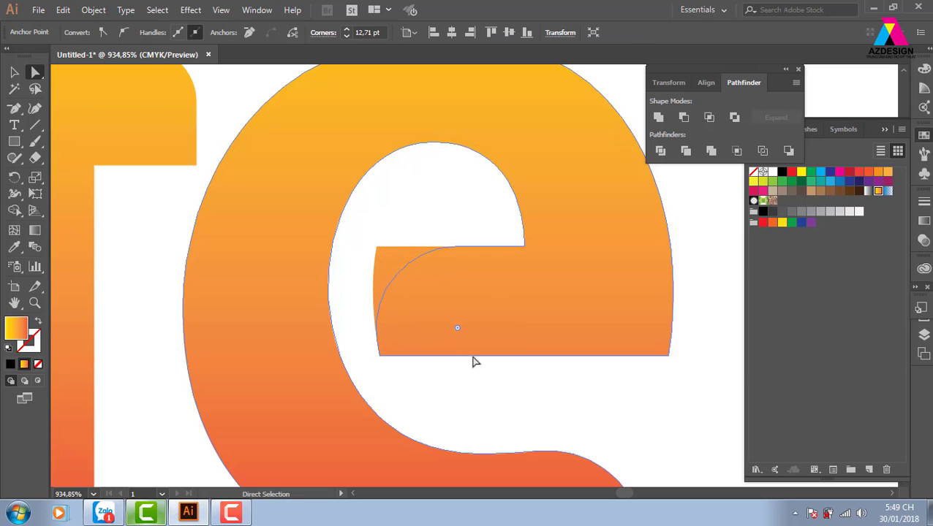
{"action": "key", "text": "ctrl+shift+a"}
Step: Zoom out, recentre, and marquee-select all the Cafe letters
{"action": "key", "text": "ctrl+minus"}
{"action": "key", "text": "ctrl+minus"}
{"action": "key", "text": "ctrl+minus"}
{"action": "key", "text": "ctrl+minus"}
{"action": "key", "text": "ctrl+minus"}
{"action": "key", "text": "ctrl+minus"}
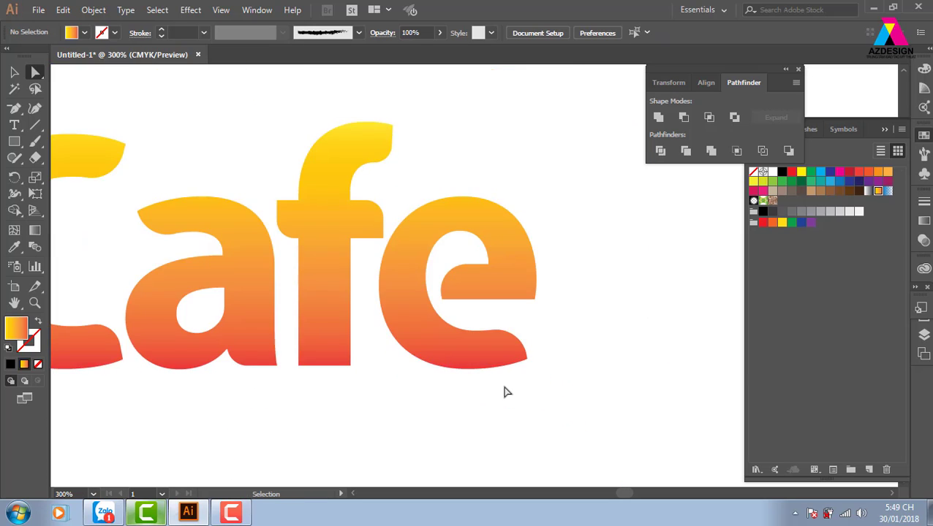
{"action": "left_click_drag", "start_coordinate": [560, 402], "coordinate": [581, 398]}
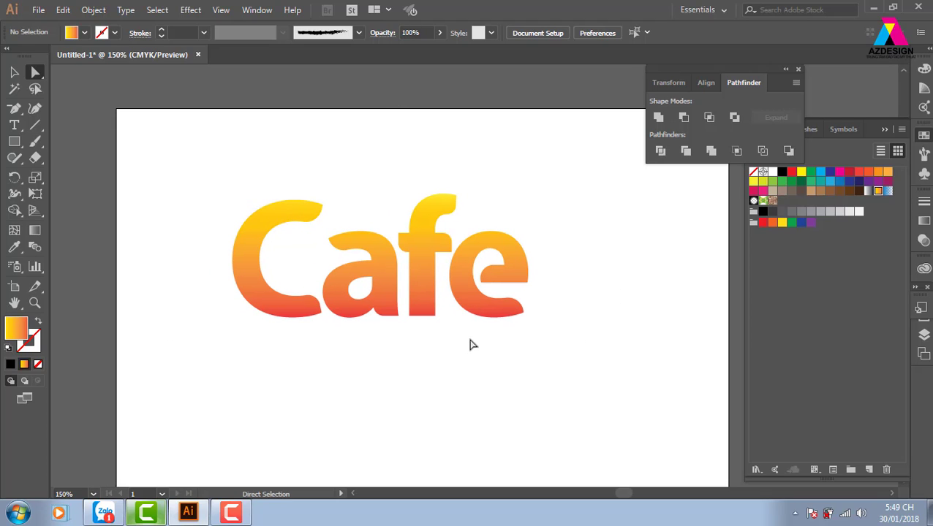
{"action": "key", "text": "v"}
{"action": "left_click_drag", "start_coordinate": [163, 137], "coordinate": [383, 277]}
{"action": "left_click_drag", "start_coordinate": [606, 367], "coordinate": [636, 373]}
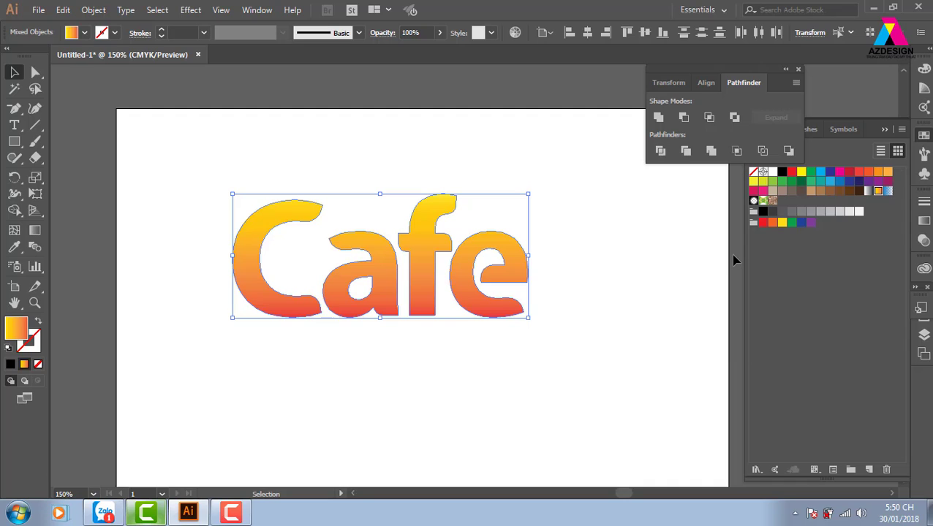
Step: Try shearing Cafe with the Shear Tool, then undo the overly strong slant
{"action": "left_click_drag", "start_coordinate": [189, 147], "coordinate": [598, 408]}
{"action": "left_click", "coordinate": [35, 179]}
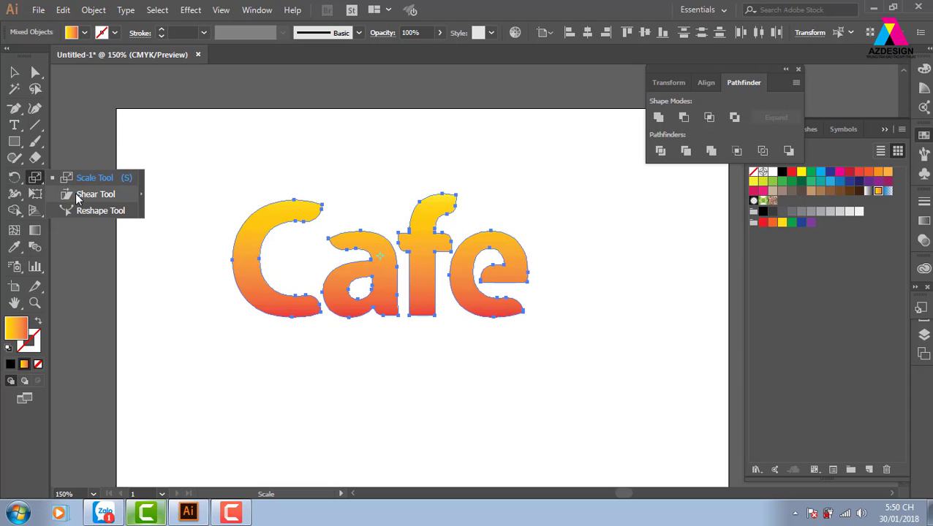
{"action": "left_click", "coordinate": [91, 193]}
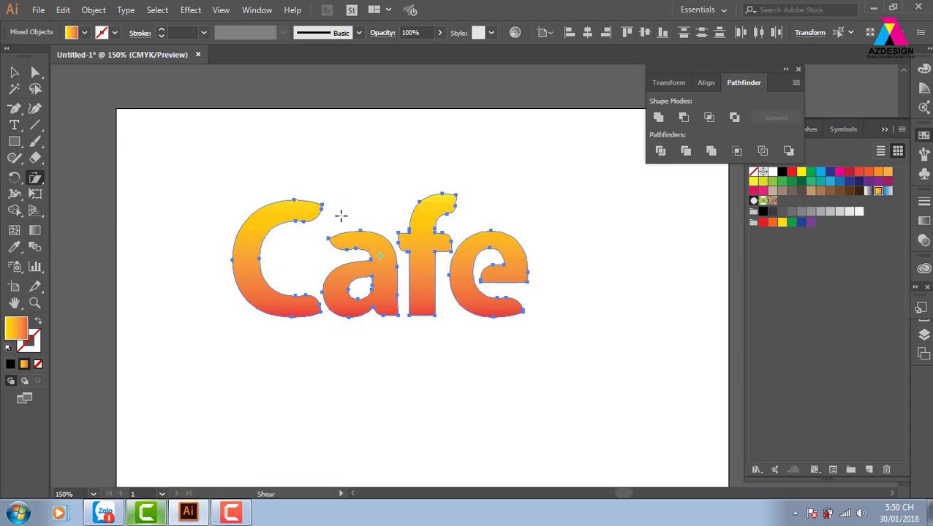
{"action": "left_click_drag", "start_coordinate": [349, 177], "coordinate": [364, 181]}
{"action": "left_click", "coordinate": [14, 72]}
{"action": "key", "text": "ctrl+z"}
Step: Reselect Cafe and shear it about -3° so it leans slightly forward
{"action": "left_click", "coordinate": [716, 256]}
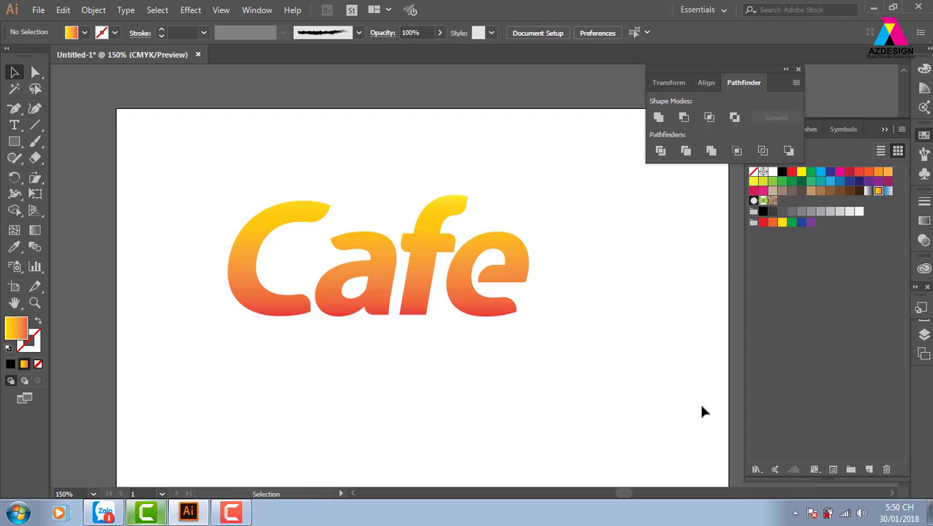
{"action": "left_click_drag", "start_coordinate": [223, 166], "coordinate": [555, 362]}
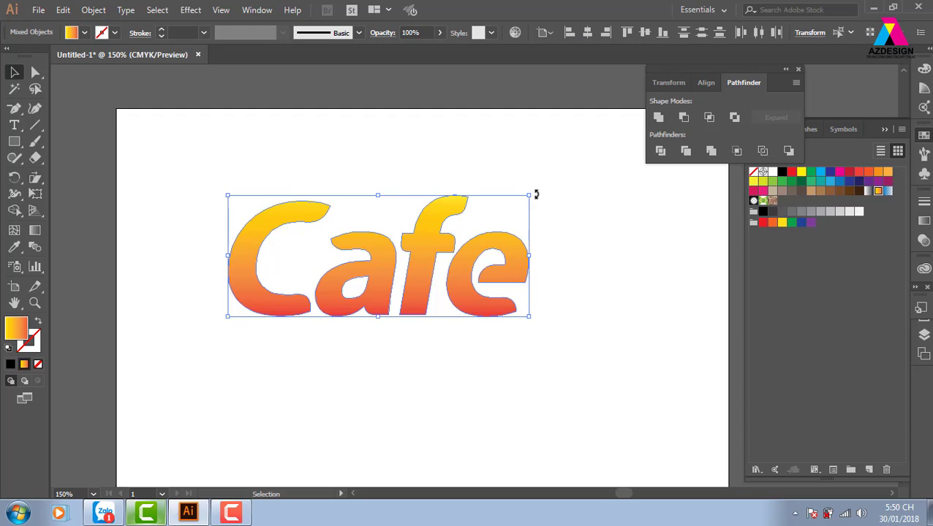
{"action": "left_click", "coordinate": [35, 178]}
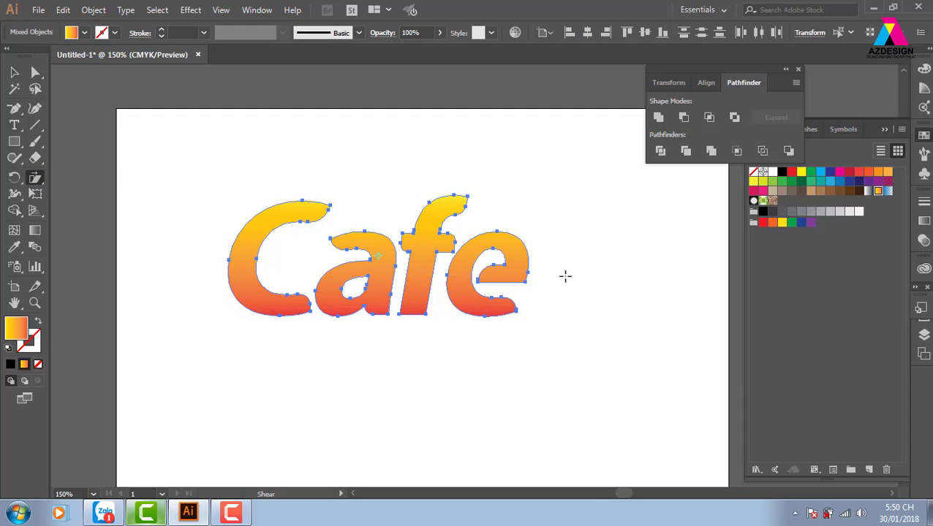
{"action": "left_click_drag", "start_coordinate": [564, 275], "coordinate": [568, 296]}
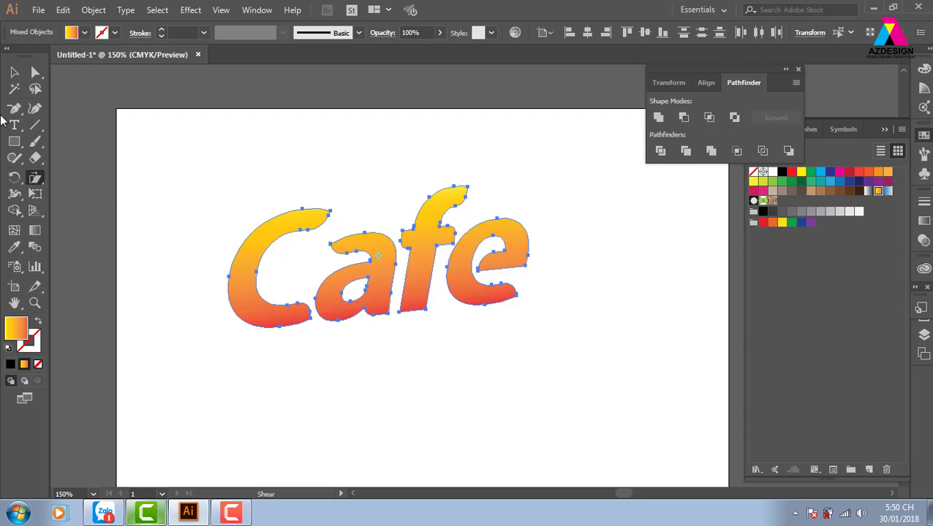
{"action": "left_click", "coordinate": [14, 72]}
{"action": "left_click_drag", "start_coordinate": [202, 139], "coordinate": [556, 341]}
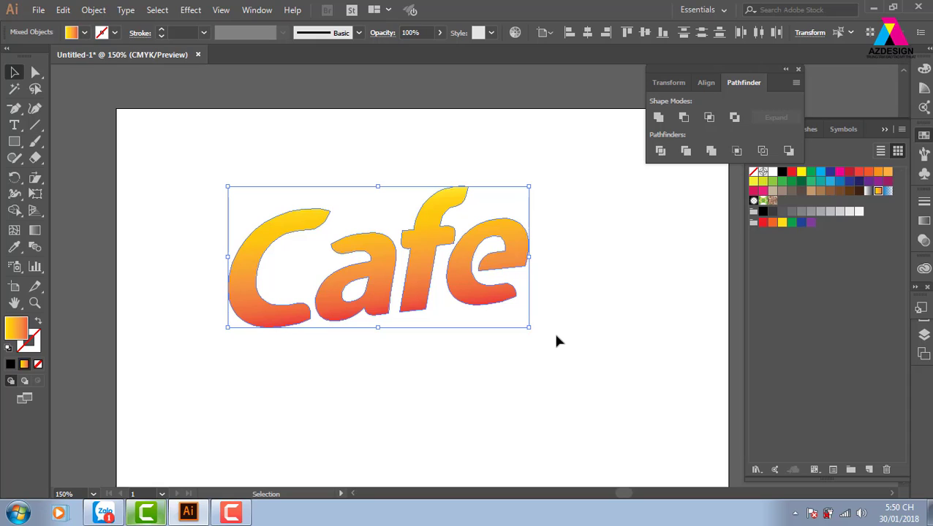
Step: Group the Cafe letters, drag out an offset copy, and fill it light grey
{"action": "key", "text": "ctrl+g"}
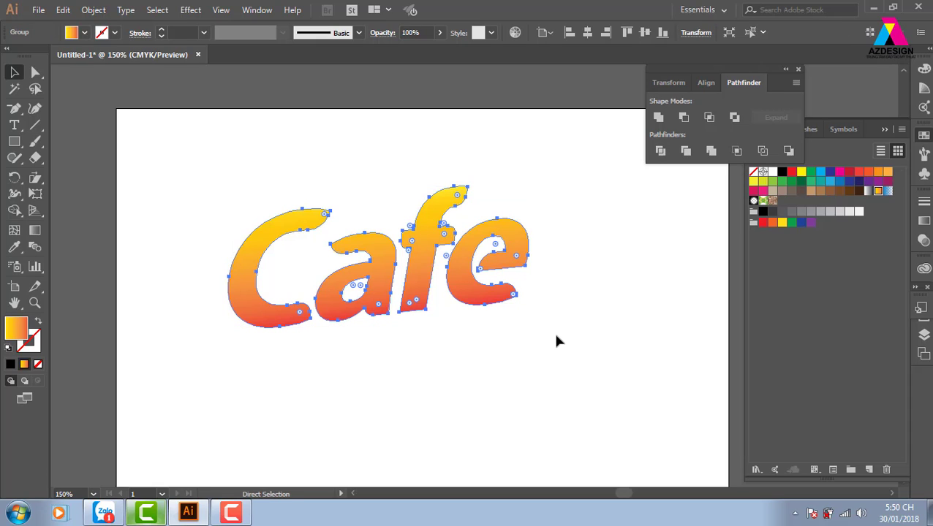
{"action": "key", "text": "v"}
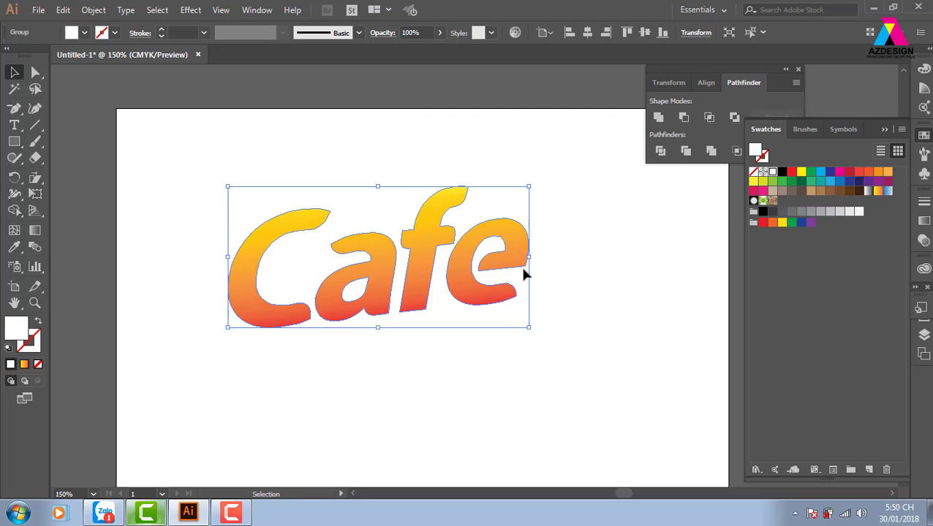
{"action": "left_click_drag", "start_coordinate": [524, 269], "coordinate": [523, 271]}
{"action": "left_click", "coordinate": [849, 211]}
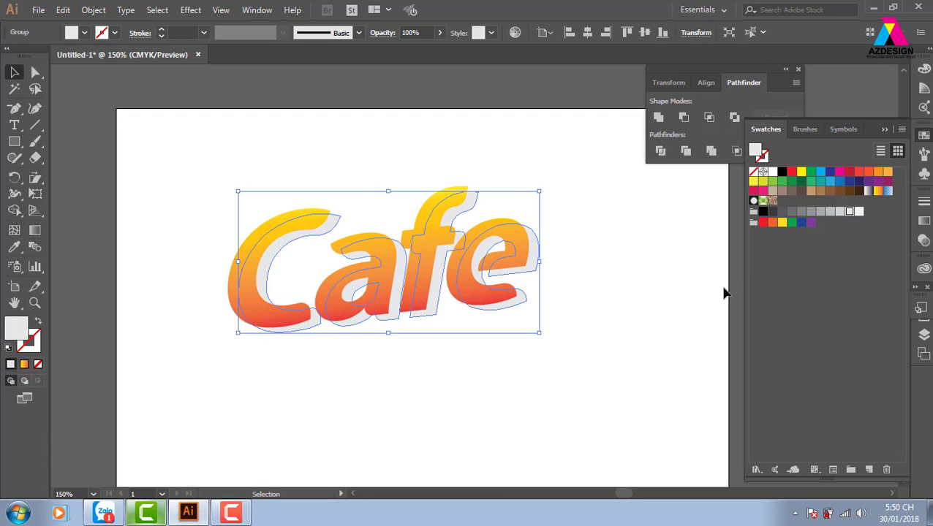
{"action": "left_click", "coordinate": [723, 293]}
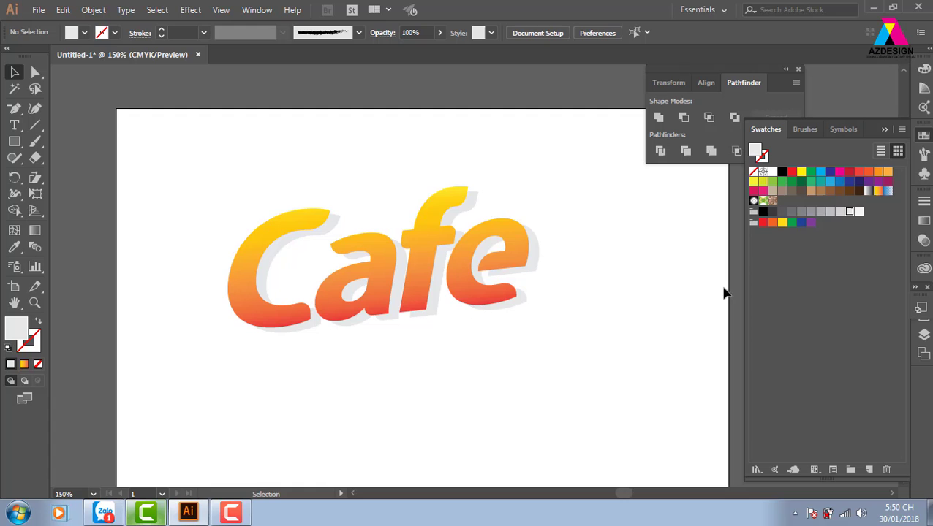
Step: Nudge the orange Cafe group into position with the arrow keys, after undoing a rough drag
{"action": "left_click", "coordinate": [497, 307]}
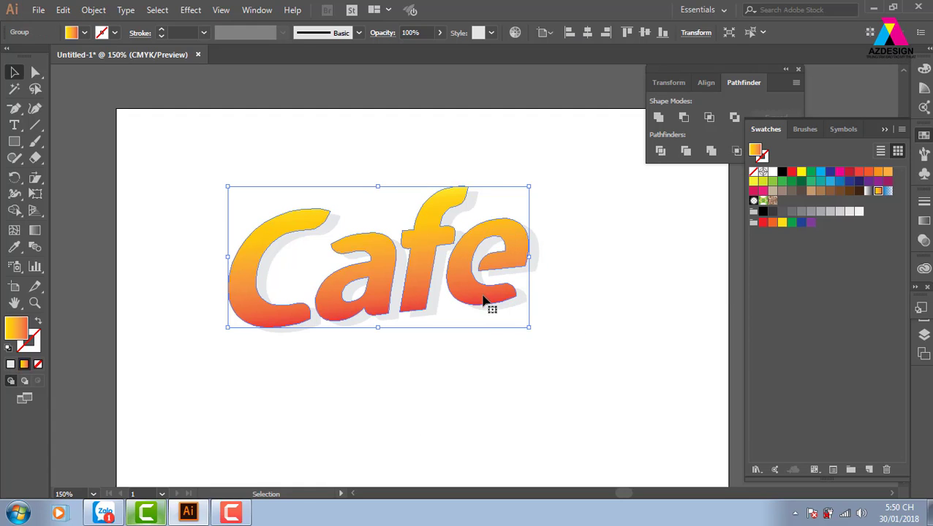
{"action": "left_click_drag", "start_coordinate": [483, 300], "coordinate": [541, 301]}
{"action": "key", "text": "ctrl+z"}
{"action": "key", "text": "a"}
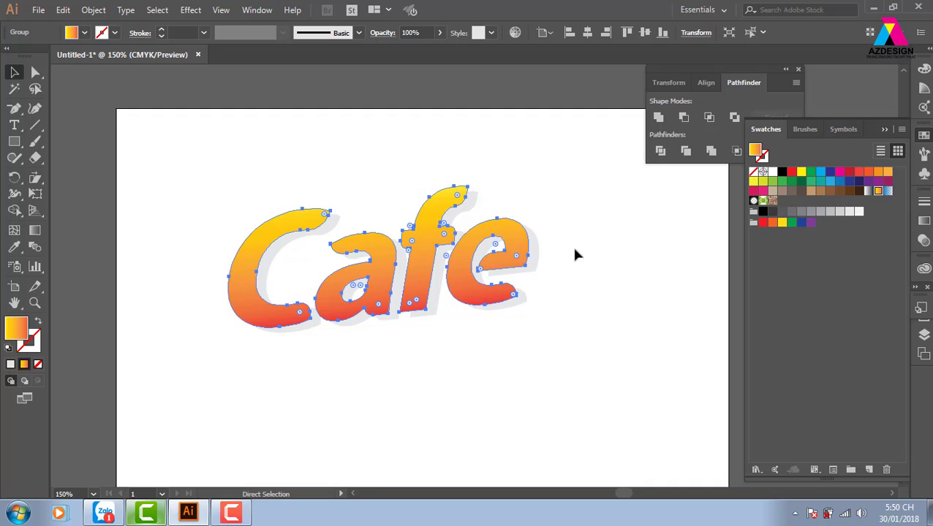
{"action": "key", "text": "v"}
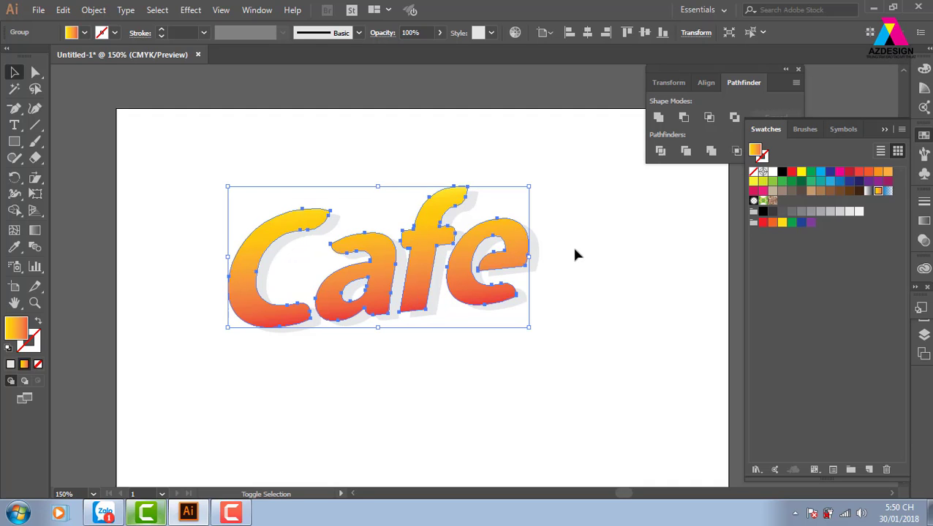
{"action": "key", "text": "shift+Right"}
{"action": "key", "text": "Down"}
{"action": "key", "text": "Down"}
{"action": "key", "text": "Down"}
{"action": "key", "text": "Down"}
{"action": "key", "text": "Down"}
{"action": "key", "text": "Down"}
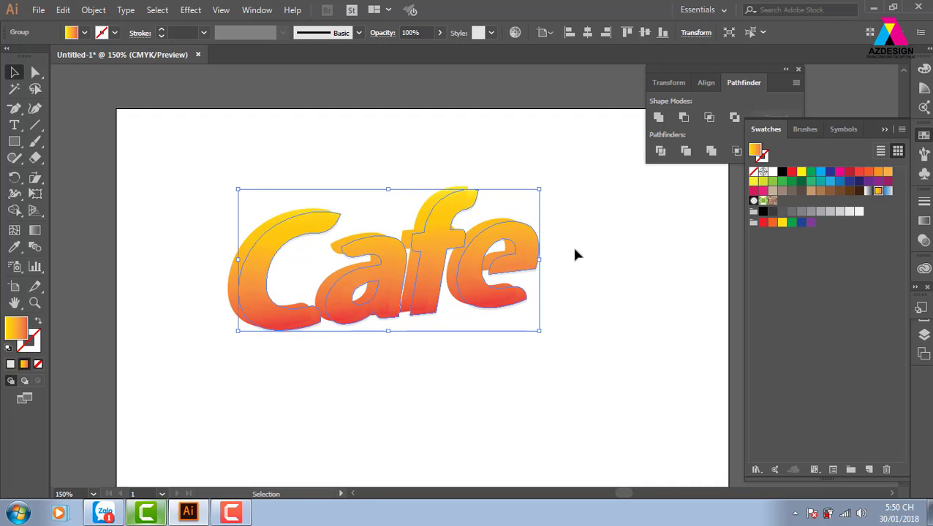
{"action": "key", "text": "a"}
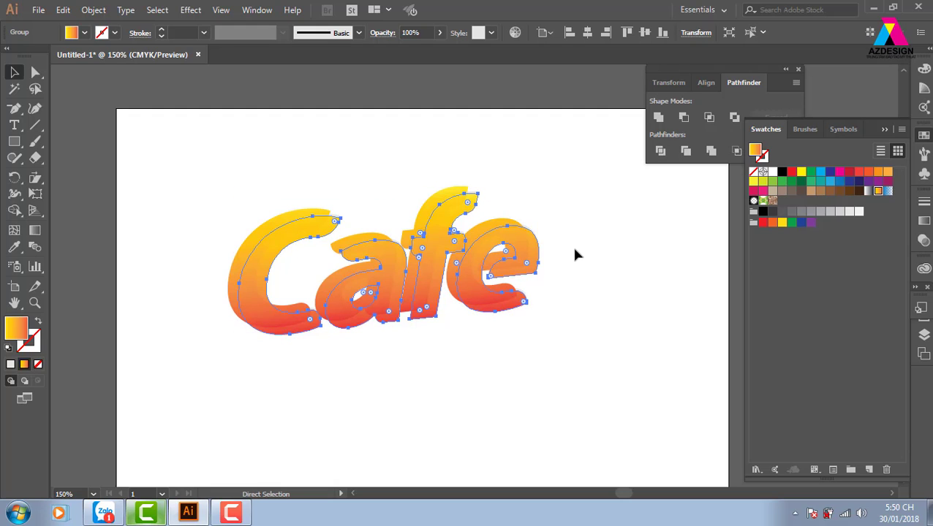
{"action": "key", "text": "v"}
{"action": "key", "text": "Right"}
{"action": "key", "text": "Right"}
{"action": "key", "text": "Right"}
{"action": "key", "text": "Right"}
{"action": "key", "text": "Right"}
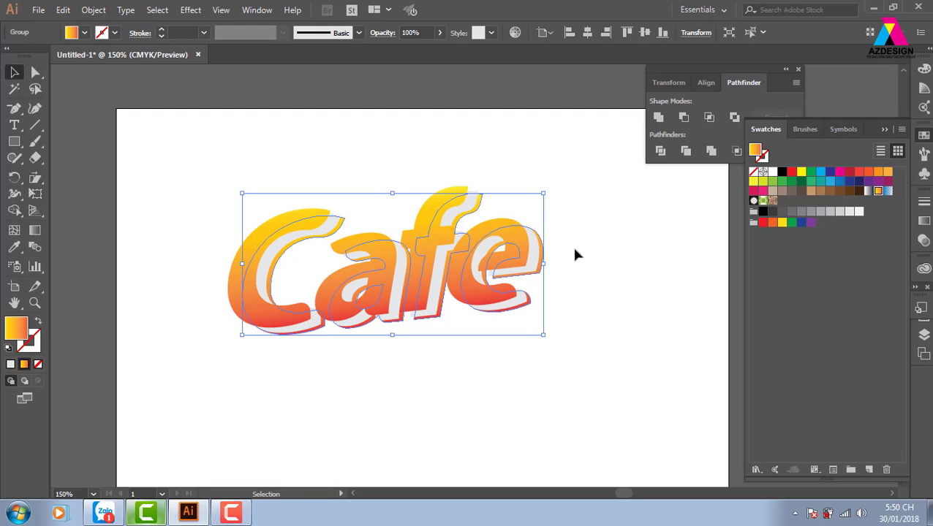
{"action": "key", "text": "Up"}
{"action": "key", "text": "Up"}
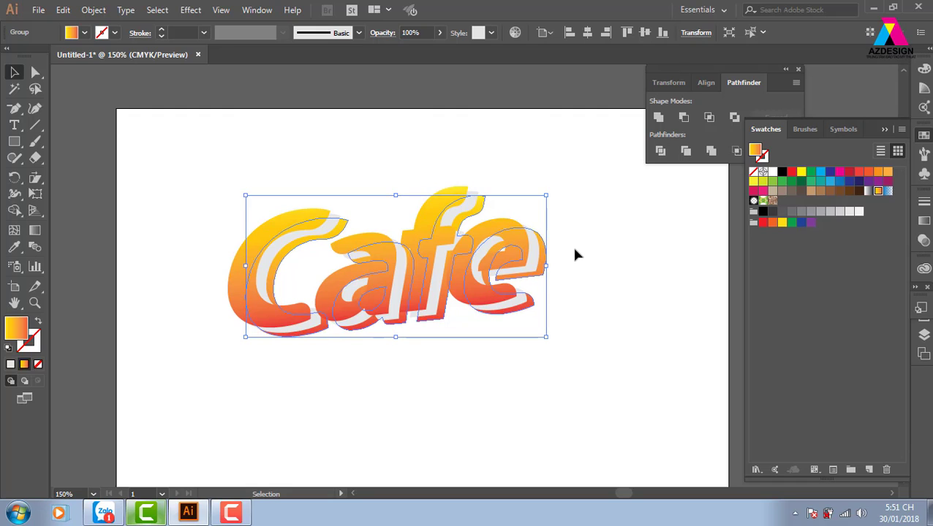
{"action": "key", "text": "Left"}
{"action": "key", "text": "Left"}
{"action": "key", "text": "Left"}
{"action": "key", "text": "Left"}
{"action": "key", "text": "Left"}
{"action": "key", "text": "Left"}
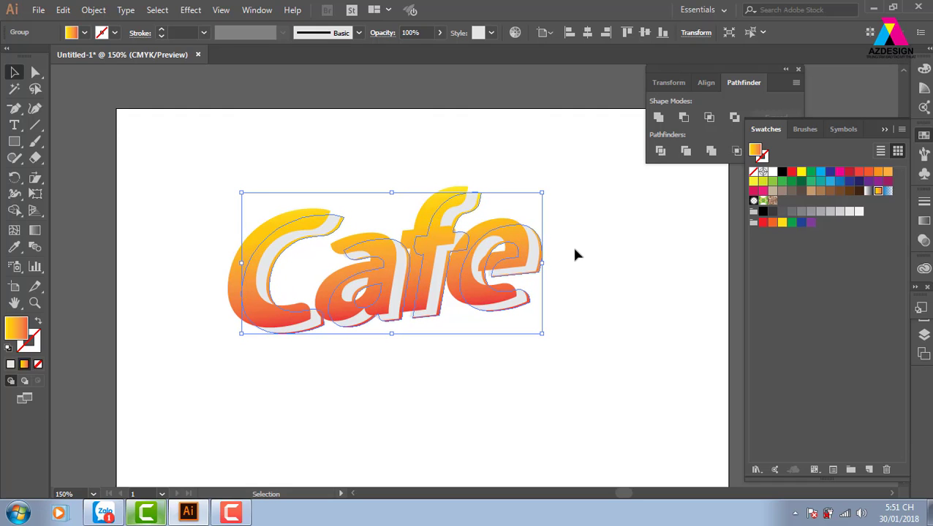
{"action": "left_click", "coordinate": [574, 255]}
Step: Nudge the white offset layer left and up, shift the Cafe group down, and zoom out
{"action": "left_click", "coordinate": [535, 269]}
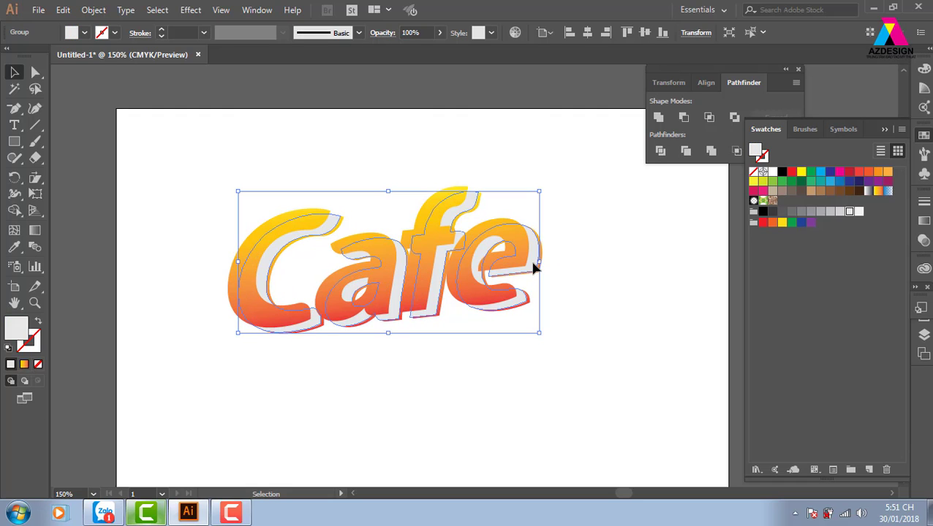
{"action": "key", "text": "Left"}
{"action": "key", "text": "Left"}
{"action": "key", "text": "Left"}
{"action": "key", "text": "Left"}
{"action": "key", "text": "Left"}
{"action": "key", "text": "Up"}
{"action": "key", "text": "Up"}
{"action": "key", "text": "Up"}
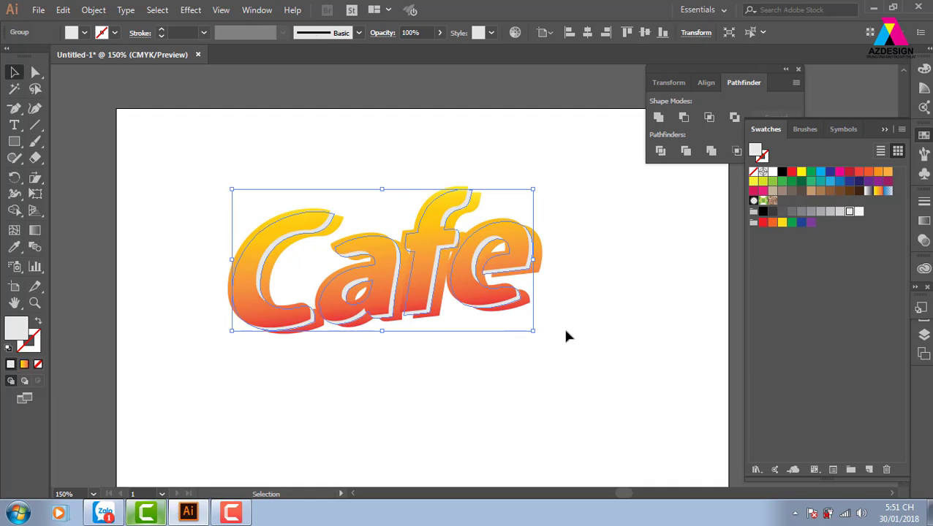
{"action": "left_click", "coordinate": [563, 326]}
{"action": "left_click", "coordinate": [530, 304]}
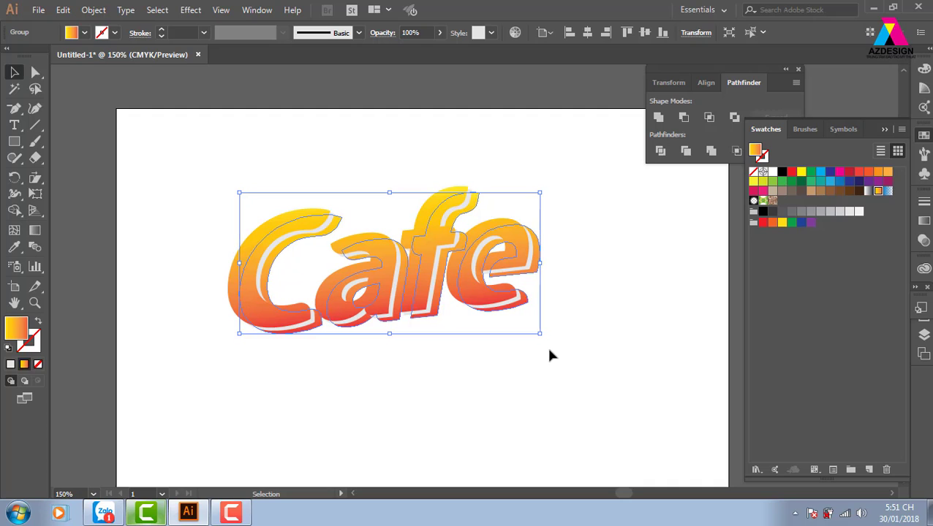
{"action": "key", "text": "Down"}
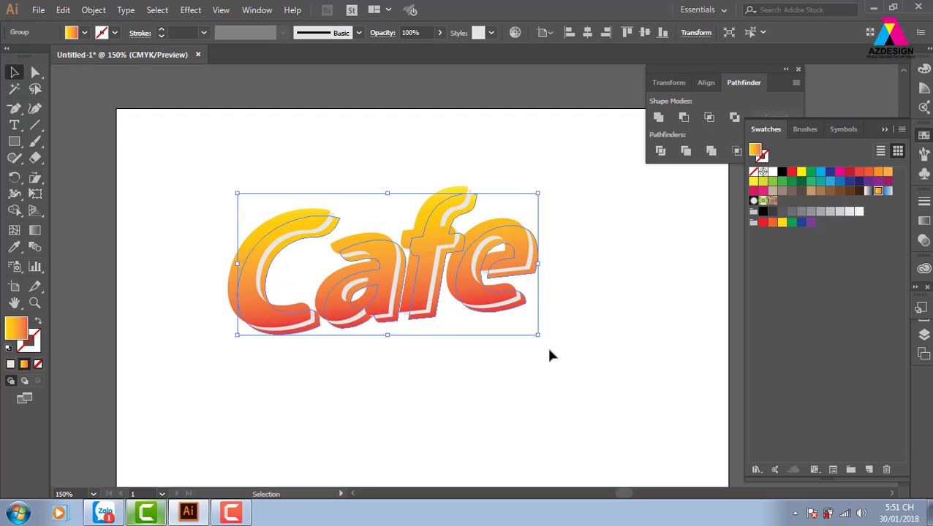
{"action": "left_click", "coordinate": [581, 367]}
{"action": "key", "text": "ctrl+minus"}
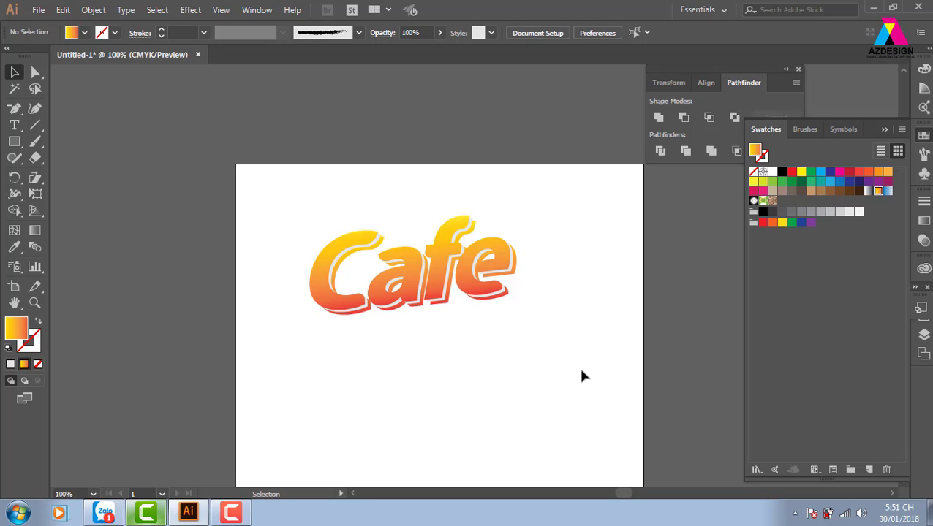
Step: Zoom in and fill the Cafe logo's offset layer with pure white
{"action": "key", "text": "ctrl+plus"}
{"action": "key", "text": "ctrl+plus"}
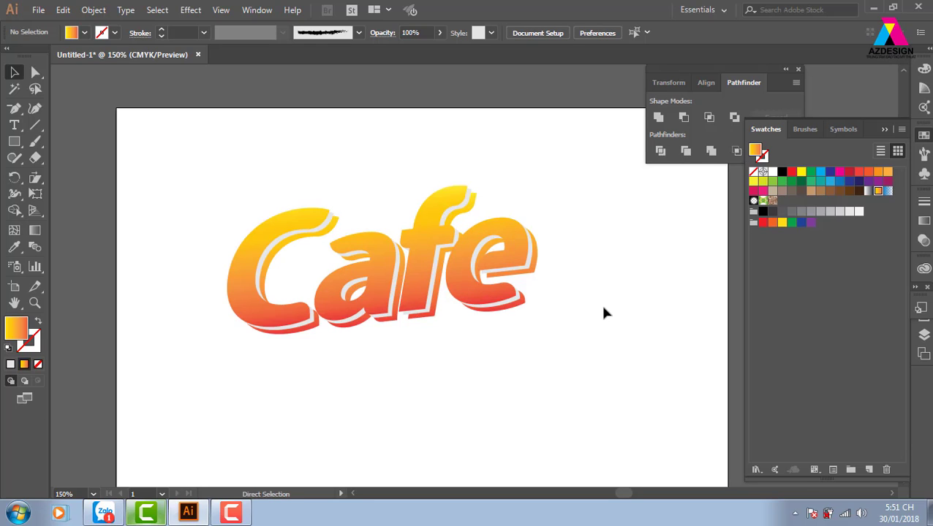
{"action": "left_click", "coordinate": [491, 310]}
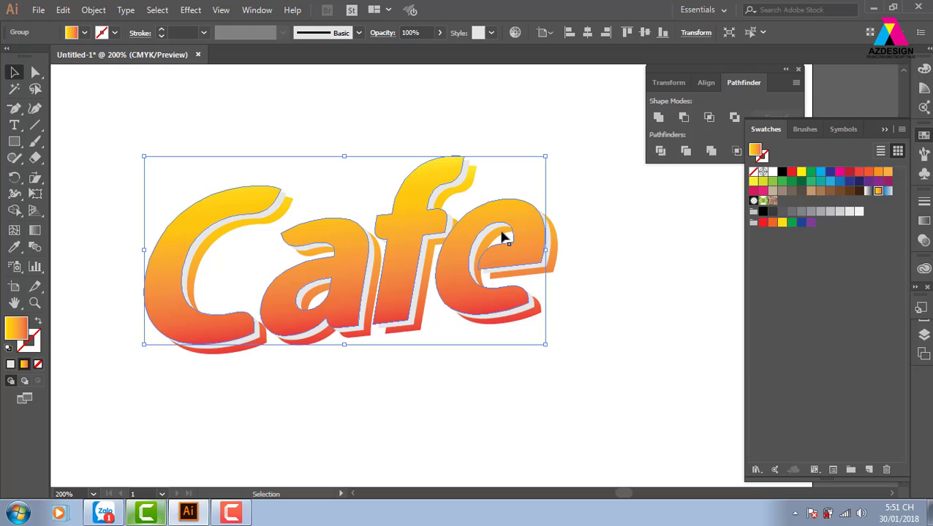
{"action": "left_click", "coordinate": [624, 285]}
{"action": "left_click", "coordinate": [548, 267]}
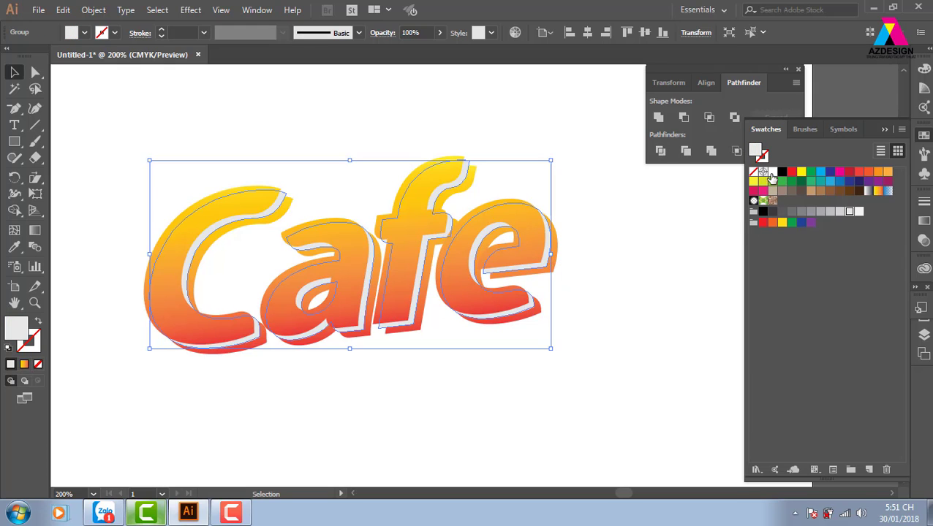
{"action": "left_click", "coordinate": [772, 171]}
Step: Fill the rearmost shadow layer of Cafe with solid black
{"action": "left_click", "coordinate": [599, 281]}
{"action": "left_click", "coordinate": [553, 271]}
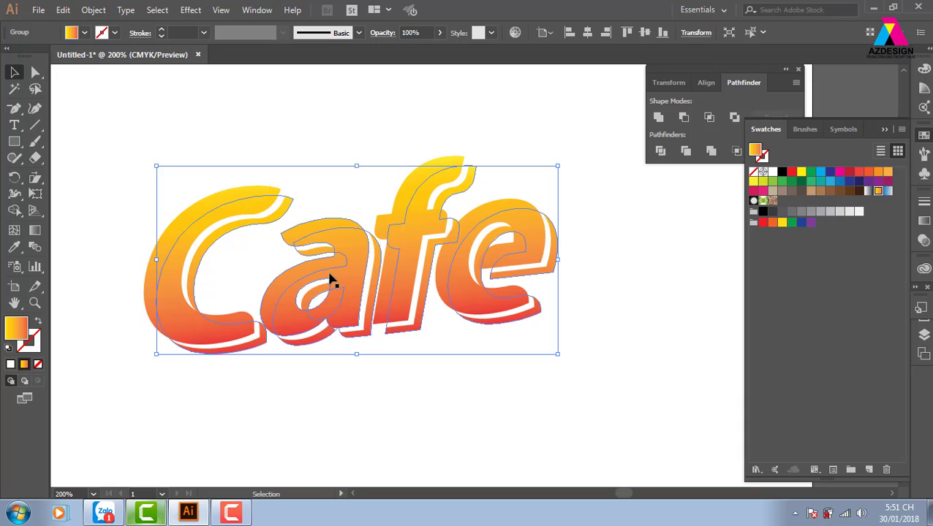
{"action": "left_click", "coordinate": [781, 171]}
{"action": "left_click", "coordinate": [656, 371]}
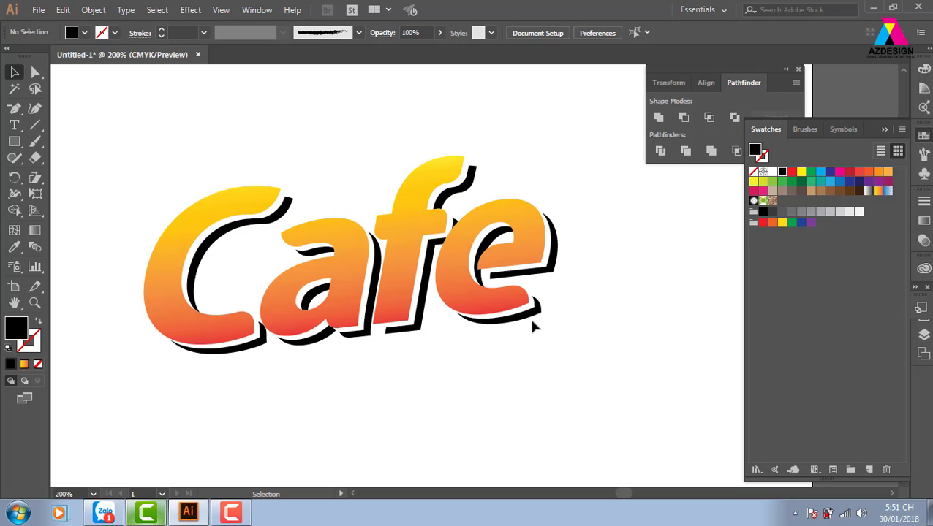
Step: Delete the black shadow layer and move the gradient lettering aside
{"action": "left_click_drag", "start_coordinate": [531, 324], "coordinate": [525, 360]}
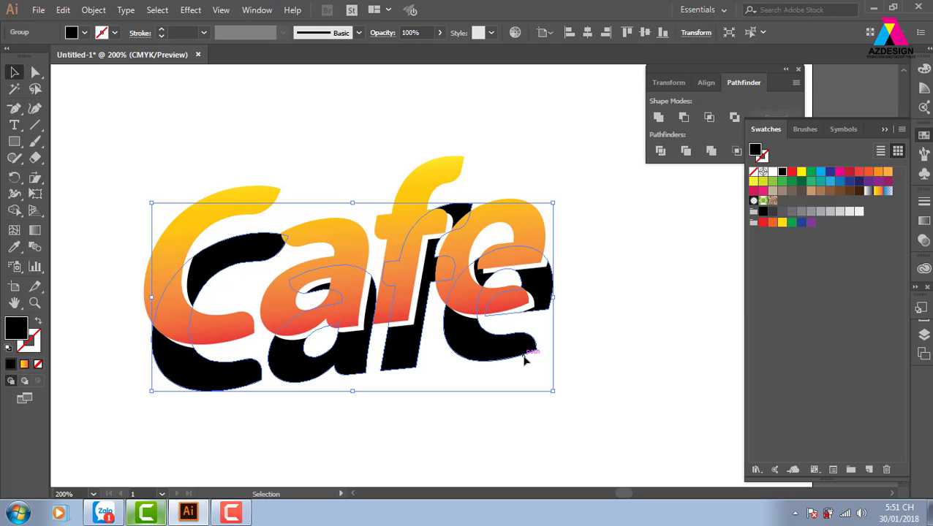
{"action": "key", "text": "Delete"}
{"action": "left_click", "coordinate": [525, 306]}
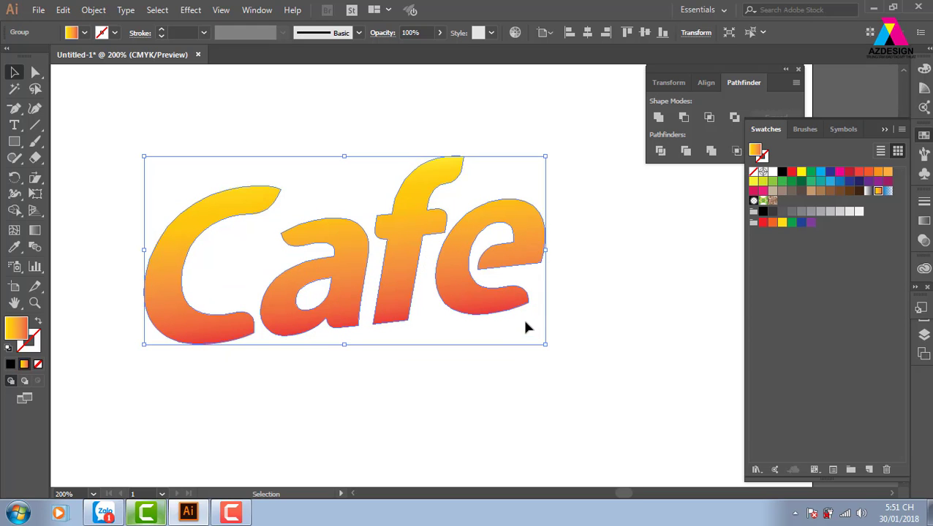
{"action": "left_click_drag", "start_coordinate": [515, 312], "coordinate": [470, 376]}
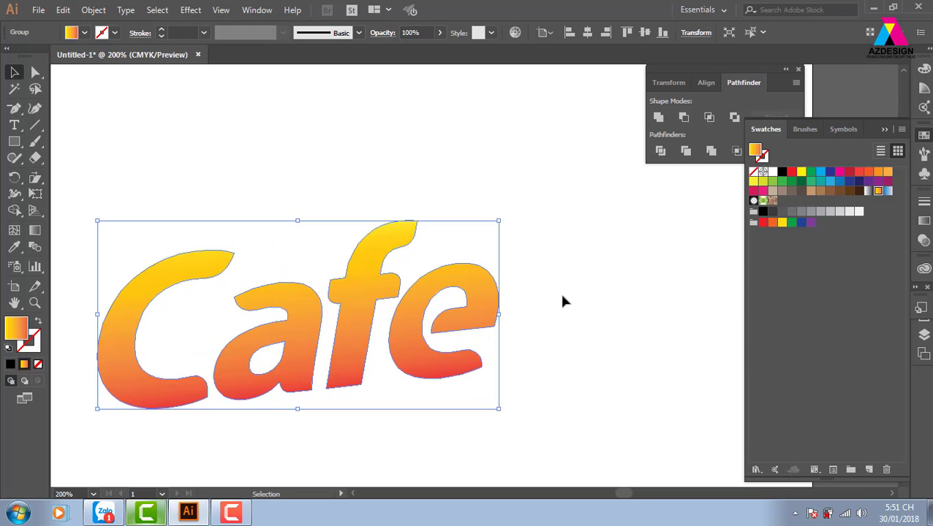
Step: Delete the white Cafe copy, return the gradient lettering, and show its gradient settings
{"action": "left_click", "coordinate": [544, 307]}
{"action": "key", "text": "Delete"}
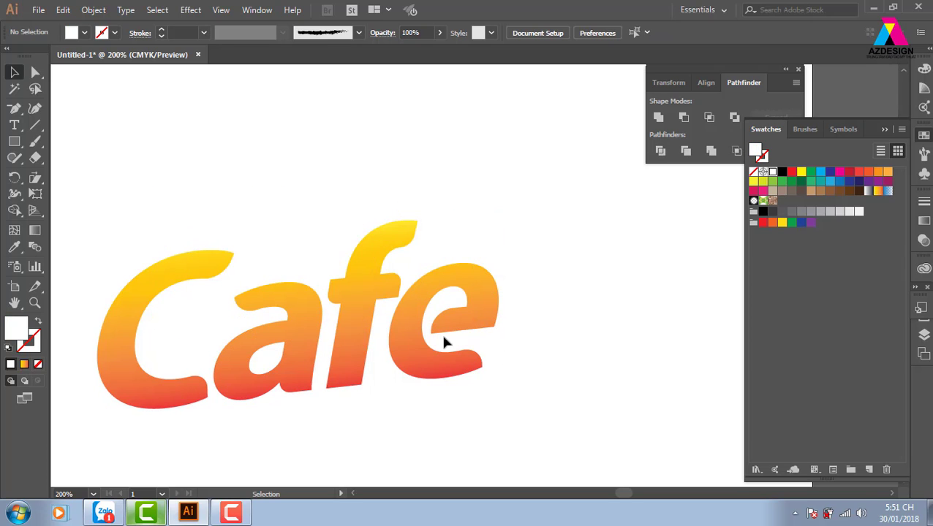
{"action": "left_click_drag", "start_coordinate": [446, 344], "coordinate": [524, 321]}
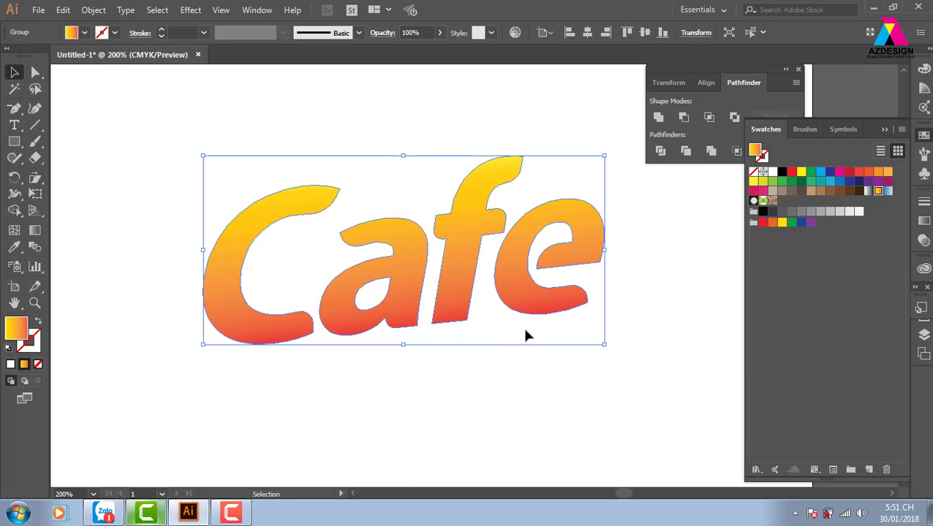
{"action": "left_click", "coordinate": [926, 225]}
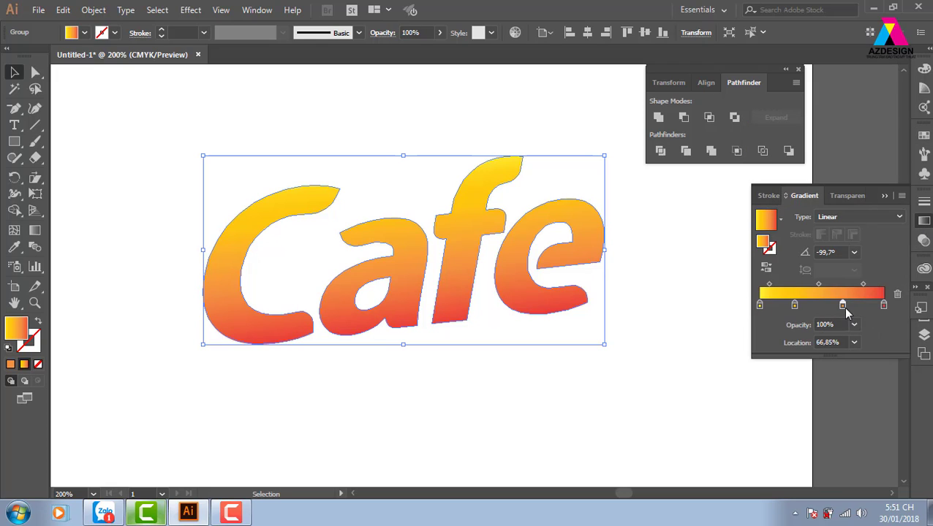
Step: Rearrange the Cafe gradient stops into yellow, red, yellow, then select the whole lettering
{"action": "left_click_drag", "start_coordinate": [842, 304], "coordinate": [842, 335]}
{"action": "left_click", "coordinate": [794, 305]}
{"action": "left_click_drag", "start_coordinate": [794, 307], "coordinate": [816, 306]}
{"action": "mouse_move", "coordinate": [883, 305]}
{"action": "left_mouse_down"}
{"action": "mouse_move", "coordinate": [802, 306]}
{"action": "mouse_move", "coordinate": [880, 305]}
{"action": "left_mouse_up"}
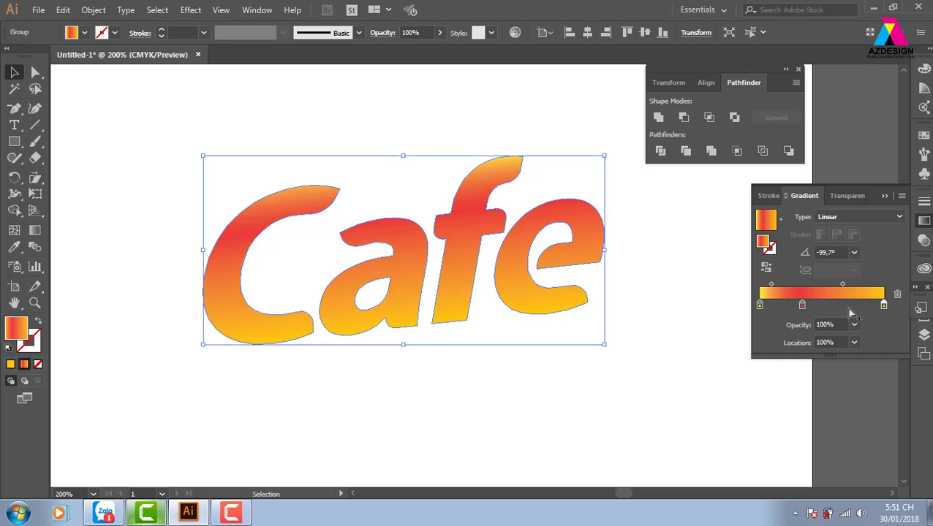
{"action": "left_click", "coordinate": [818, 307]}
{"action": "mouse_move", "coordinate": [821, 307]}
{"action": "left_mouse_down"}
{"action": "mouse_move", "coordinate": [820, 329]}
{"action": "mouse_move", "coordinate": [824, 308]}
{"action": "left_mouse_up"}
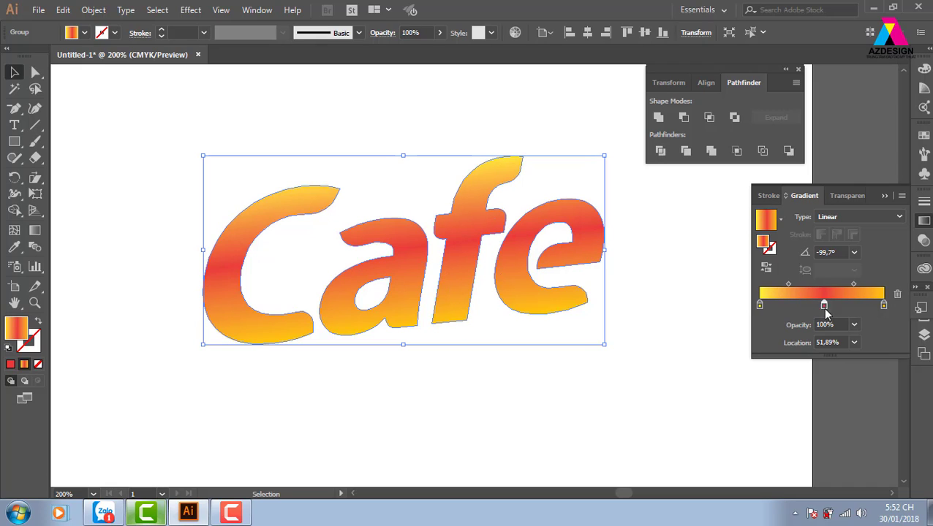
{"action": "left_click_drag", "start_coordinate": [824, 308], "coordinate": [844, 309]}
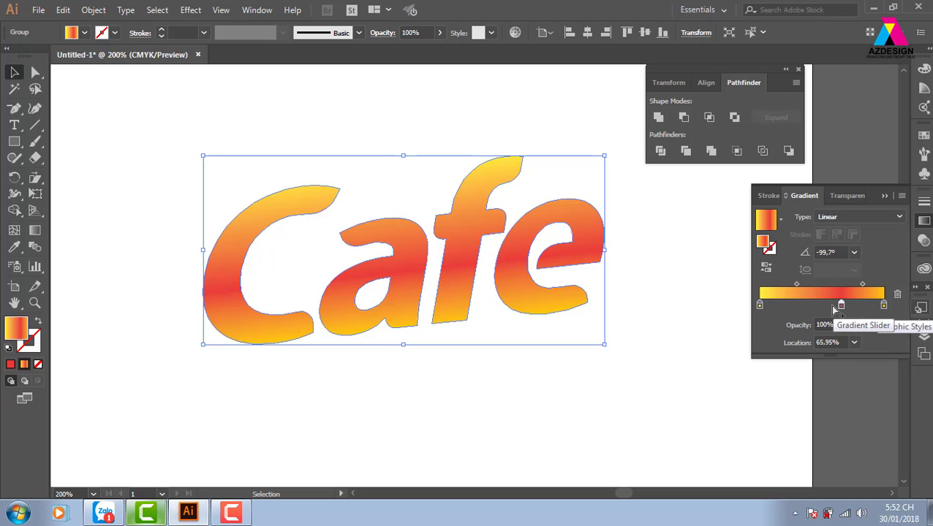
{"action": "left_click", "coordinate": [654, 376]}
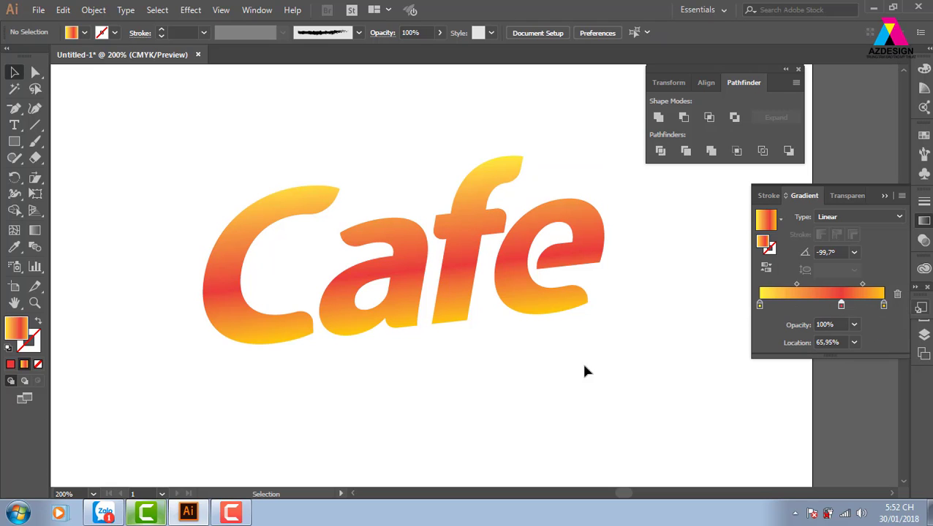
{"action": "left_click_drag", "start_coordinate": [581, 366], "coordinate": [554, 331]}
Step: Place a copy of Cafe straight above the original, then undo it
{"action": "key", "text": "a"}
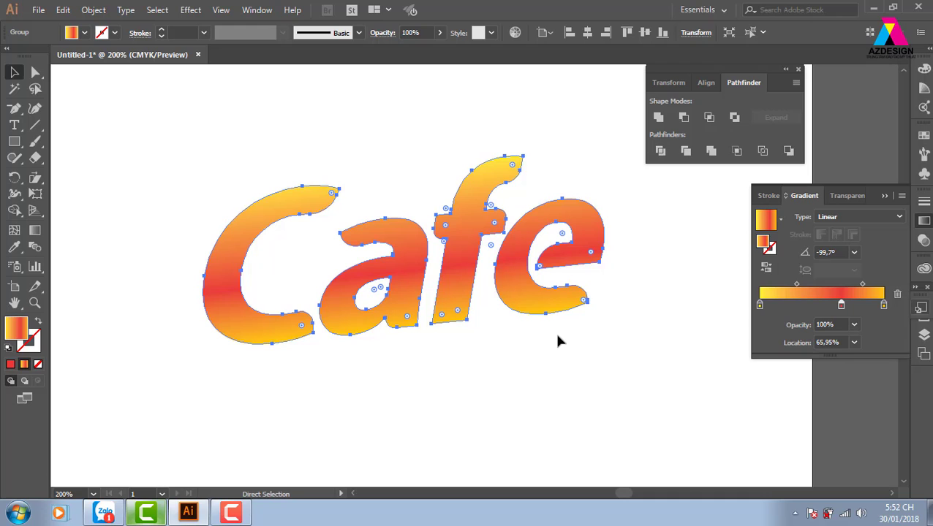
{"action": "key", "text": "v"}
{"action": "left_click_drag", "start_coordinate": [544, 291], "coordinate": [543, 233]}
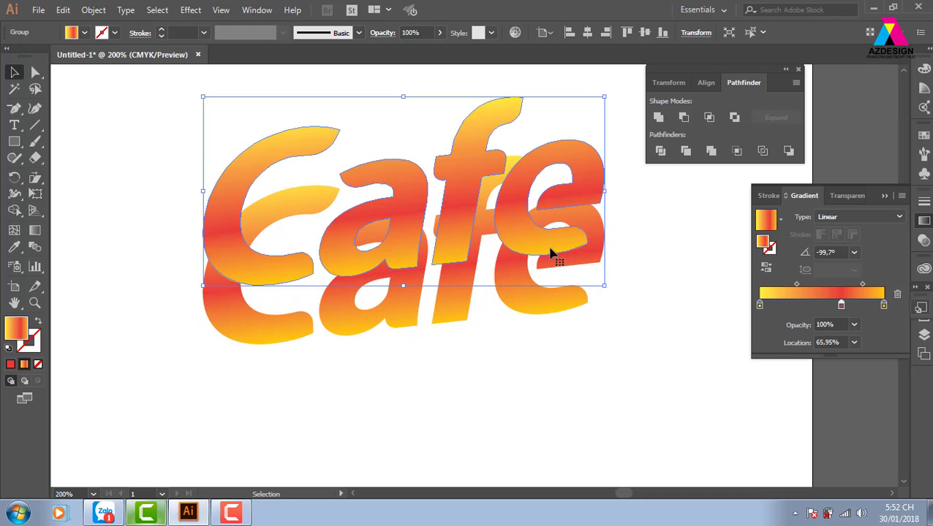
{"action": "key", "text": "ctrl+z"}
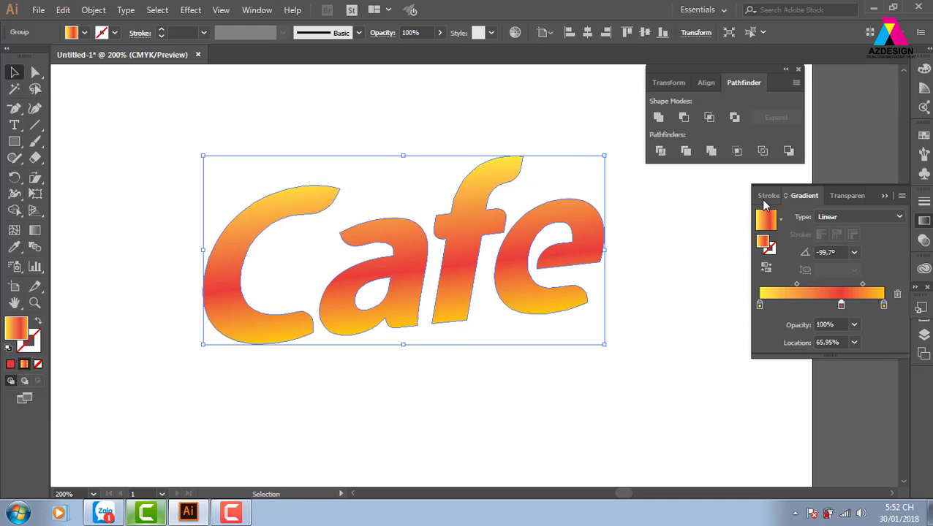
Step: Fill the Cafe lettering with the flat tan swatch instead of the gradient
{"action": "left_click", "coordinate": [923, 135]}
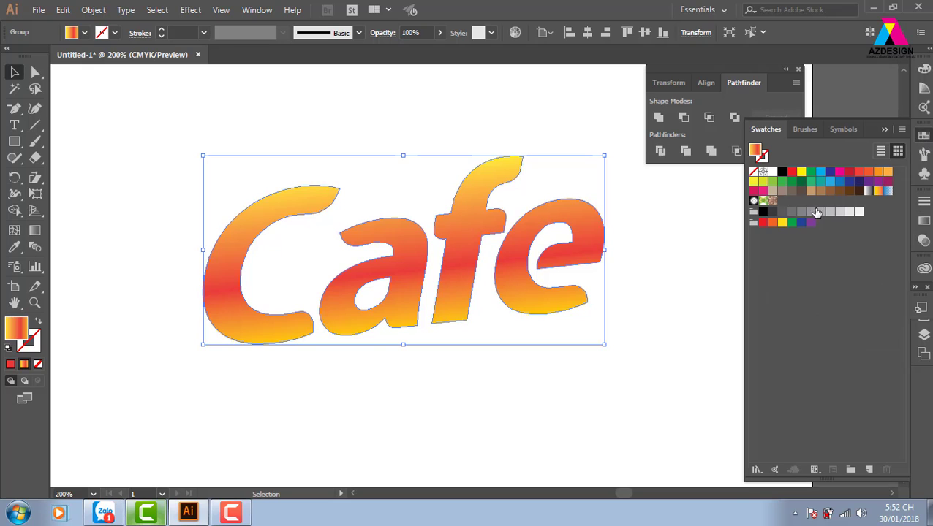
{"action": "left_click", "coordinate": [772, 172]}
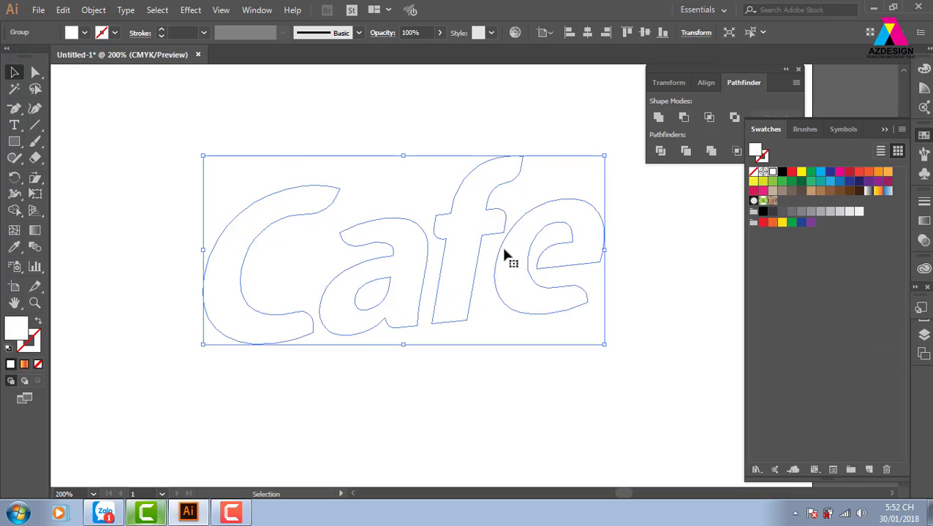
{"action": "left_click", "coordinate": [643, 277]}
{"action": "left_click", "coordinate": [512, 270]}
{"action": "left_click", "coordinate": [748, 339]}
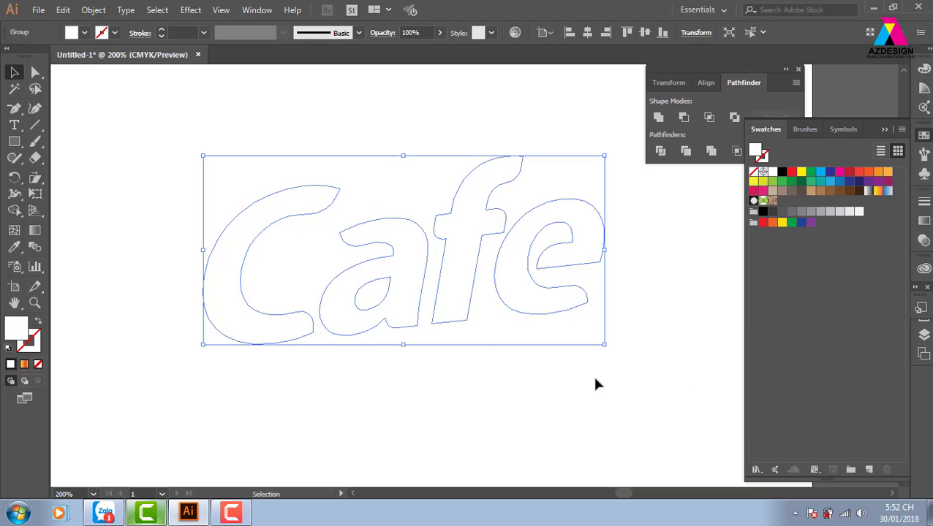
{"action": "left_click", "coordinate": [772, 190]}
{"action": "left_click", "coordinate": [562, 334]}
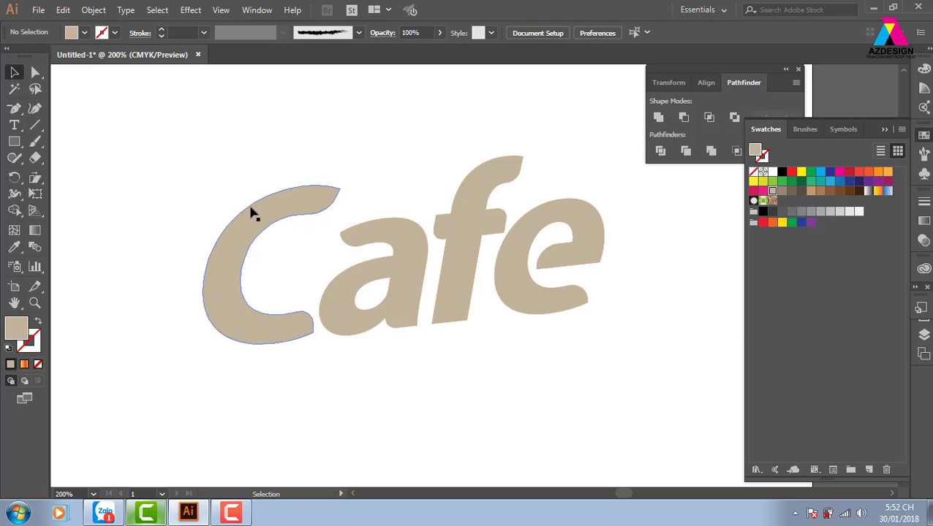
{"action": "left_click", "coordinate": [35, 125]}
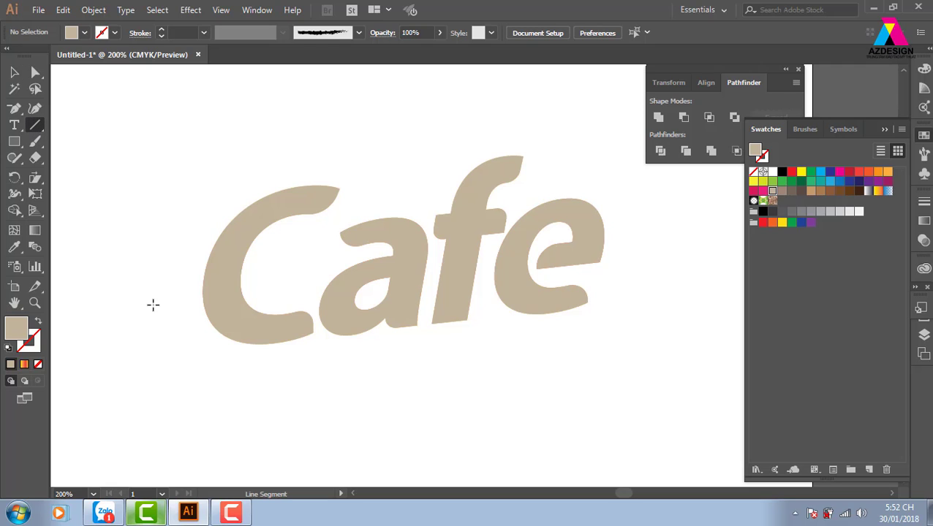
Step: Draw a slanted straight line across the Cafe lettering with no fill
{"action": "left_click_drag", "start_coordinate": [152, 298], "coordinate": [681, 243]}
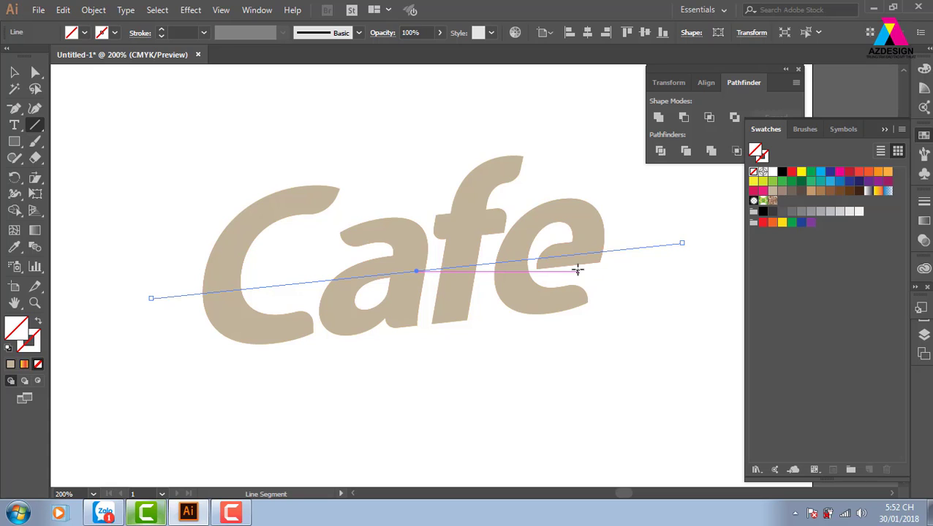
{"action": "key", "text": "d"}
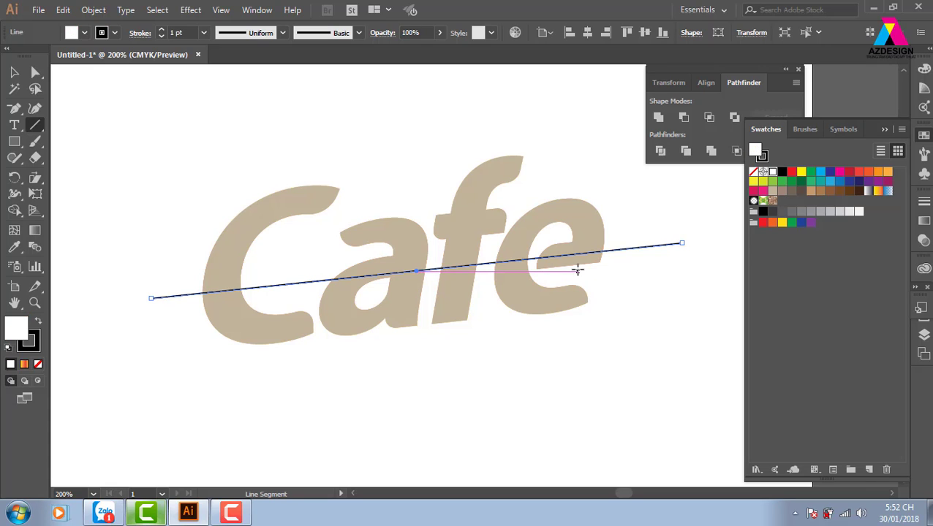
{"action": "key", "text": "slash"}
{"action": "left_click", "coordinate": [14, 71]}
Step: Select the slanted line together with the beige Cafe and bring up Pathfinder
{"action": "left_click", "coordinate": [521, 348]}
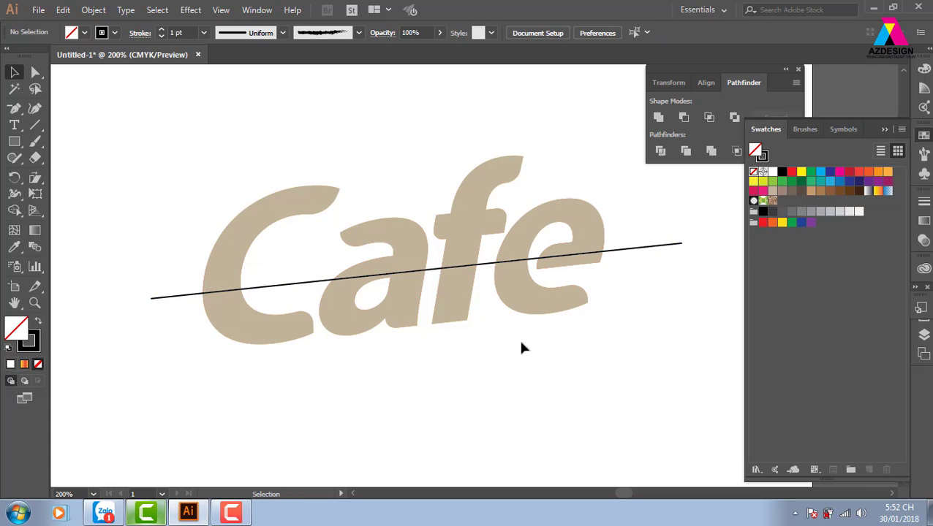
{"action": "left_click", "coordinate": [647, 246]}
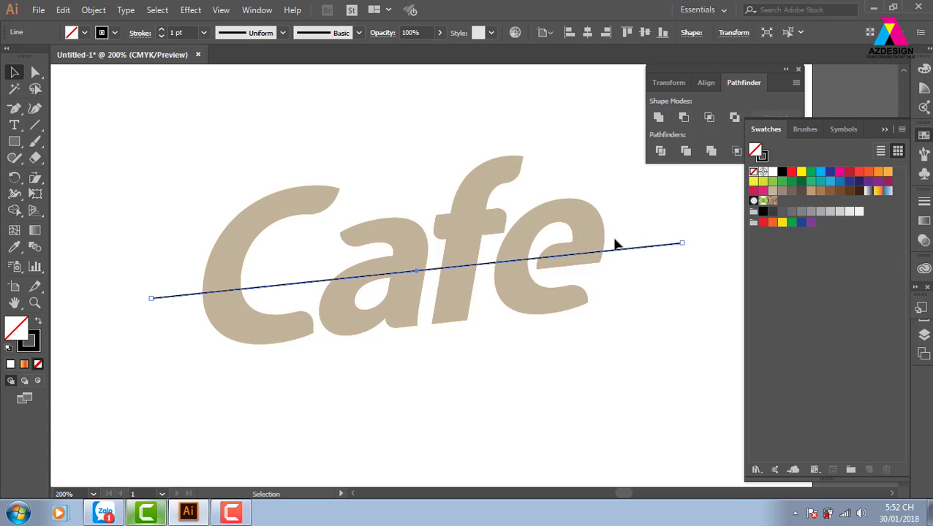
{"action": "left_click", "coordinate": [584, 214], "text": "shift"}
{"action": "left_click_drag", "start_coordinate": [582, 212], "coordinate": [535, 161]}
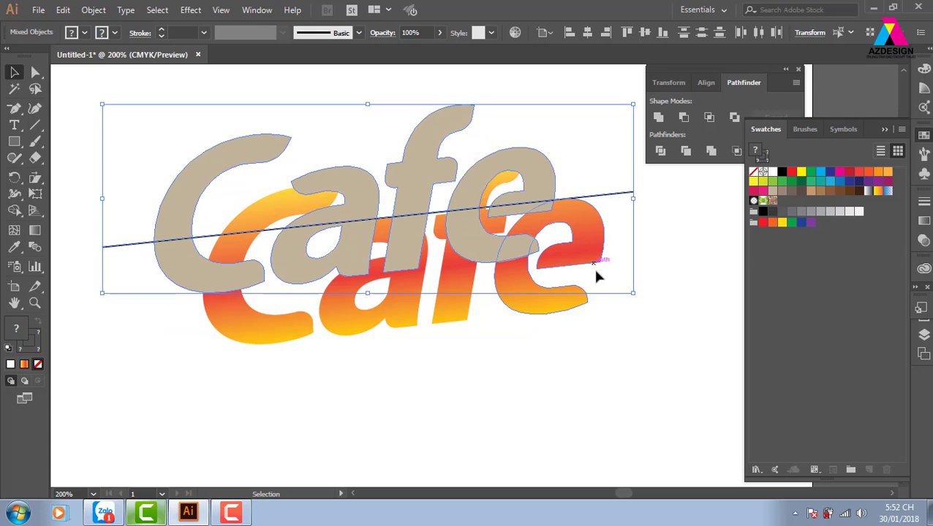
{"action": "key", "text": "ctrl+z"}
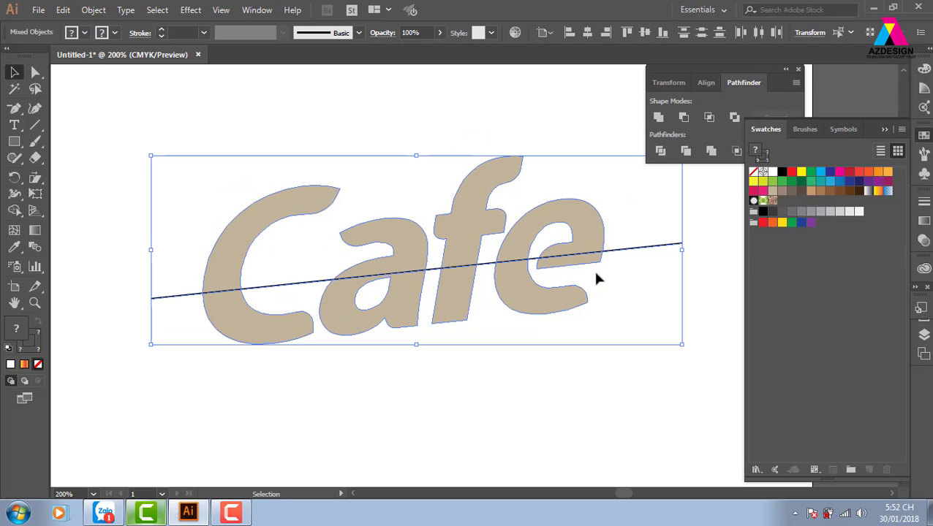
{"action": "key", "text": "shift+F7"}
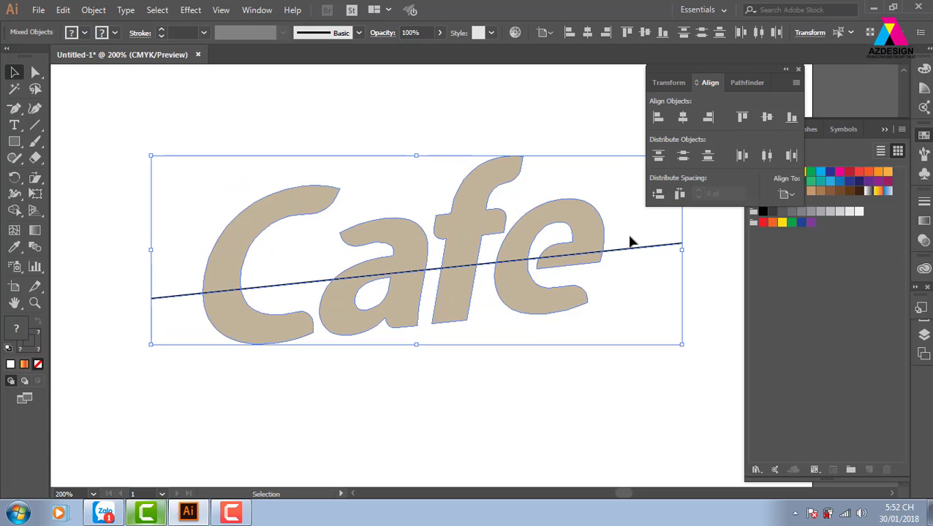
{"action": "left_click", "coordinate": [746, 84]}
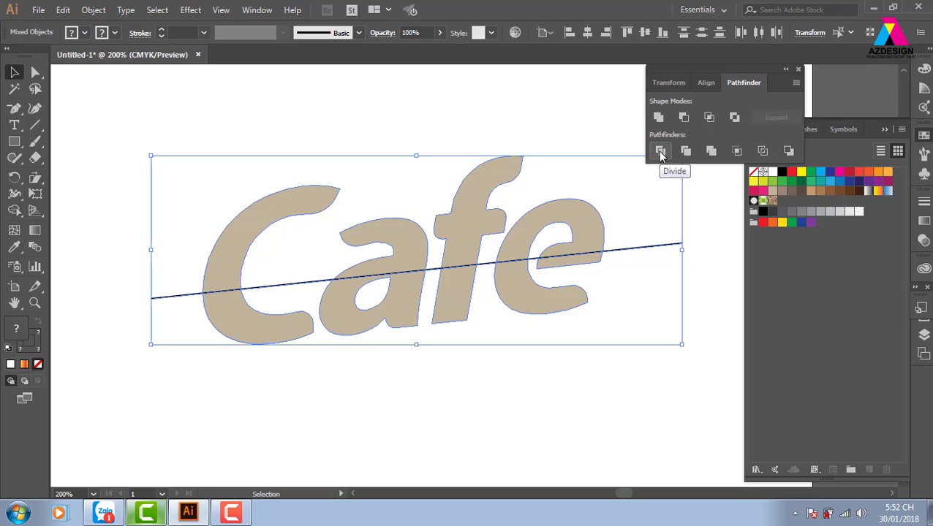
Step: Divide the Cafe letters along the line and ungroup the pieces
{"action": "left_click", "coordinate": [660, 151]}
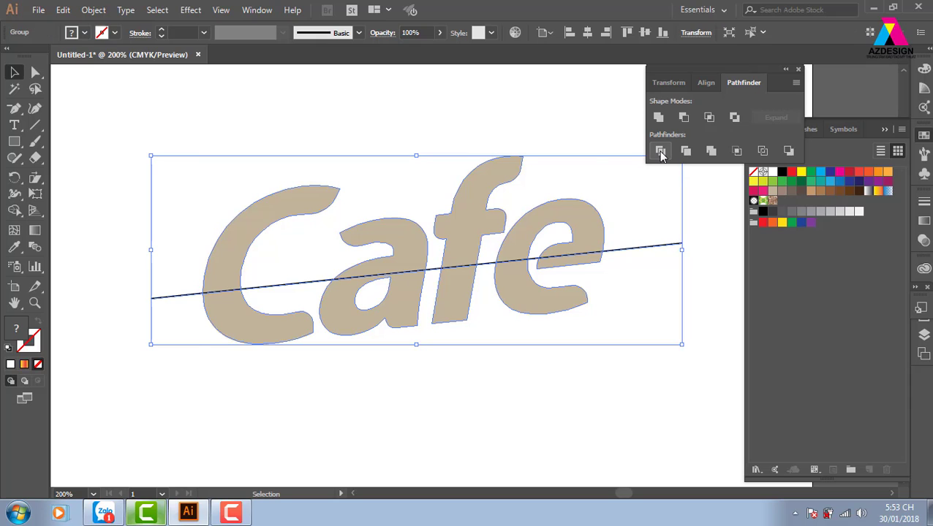
{"action": "left_click", "coordinate": [653, 397]}
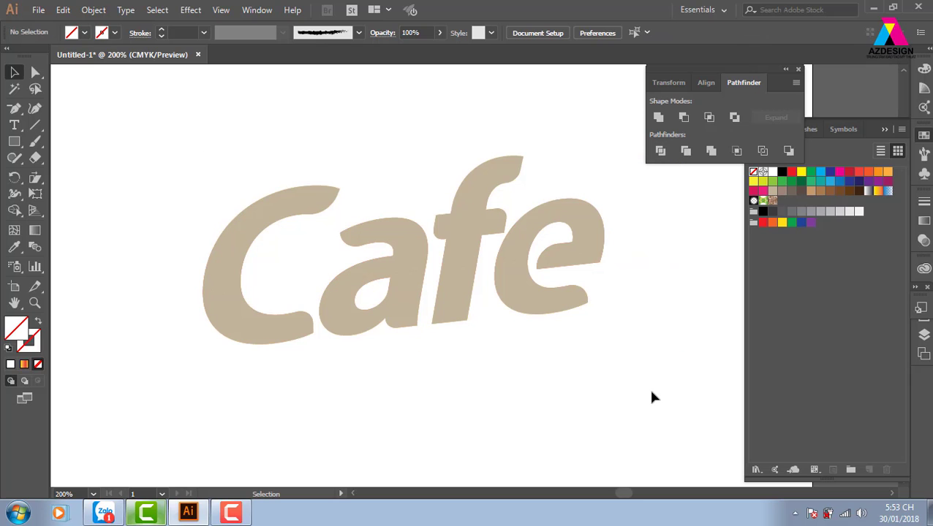
{"action": "right_click", "coordinate": [537, 305]}
{"action": "left_click", "coordinate": [581, 196]}
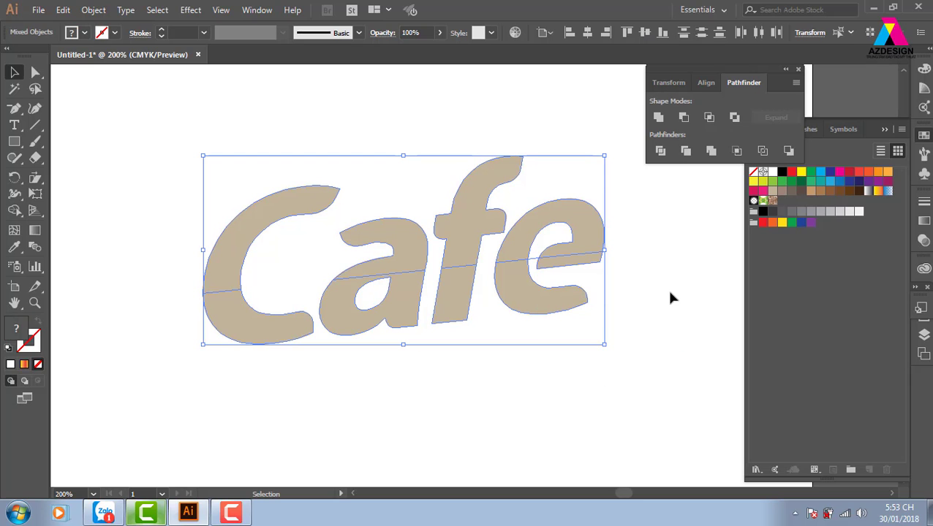
{"action": "left_click", "coordinate": [670, 297]}
Step: Apply the orange-yellow gradient to the lower pieces of e, f, a and C
{"action": "left_click", "coordinate": [549, 307]}
{"action": "key", "text": "."}
{"action": "key", "text": "ctrl+shift+a"}
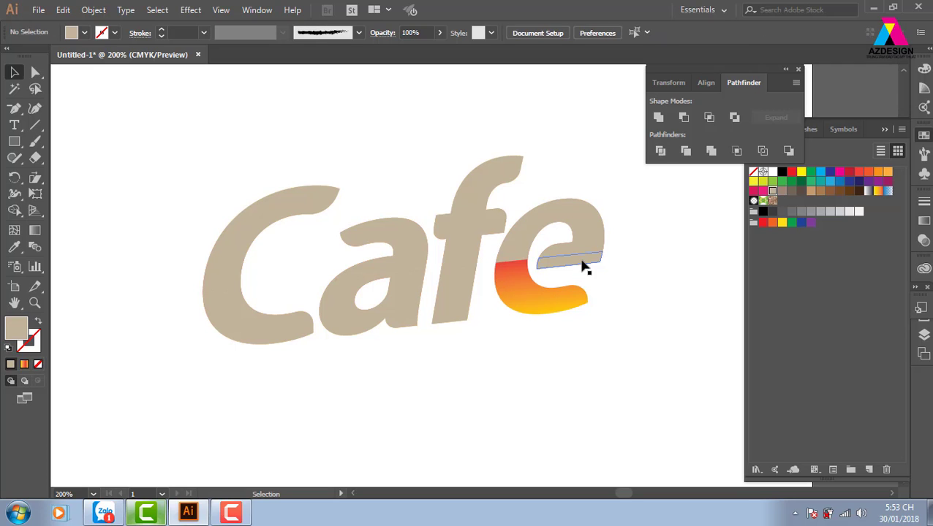
{"action": "left_click", "coordinate": [582, 267]}
{"action": "key", "text": "."}
{"action": "key", "text": "ctrl+shift+a"}
{"action": "left_click", "coordinate": [449, 294]}
{"action": "key", "text": "."}
{"action": "key", "text": "ctrl+shift+a"}
{"action": "left_click", "coordinate": [393, 299]}
{"action": "key", "text": "."}
{"action": "key", "text": "ctrl+shift+a"}
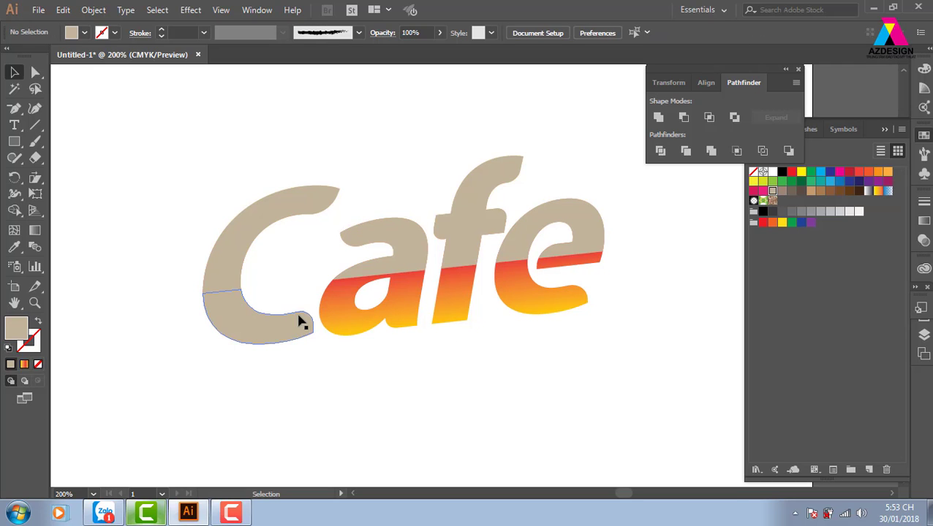
{"action": "left_click", "coordinate": [292, 326]}
{"action": "key", "text": "."}
{"action": "key", "text": "ctrl+shift+a"}
Step: Fill the upper pieces of C, a, f and e white at about 19% opacity
{"action": "left_click", "coordinate": [373, 249]}
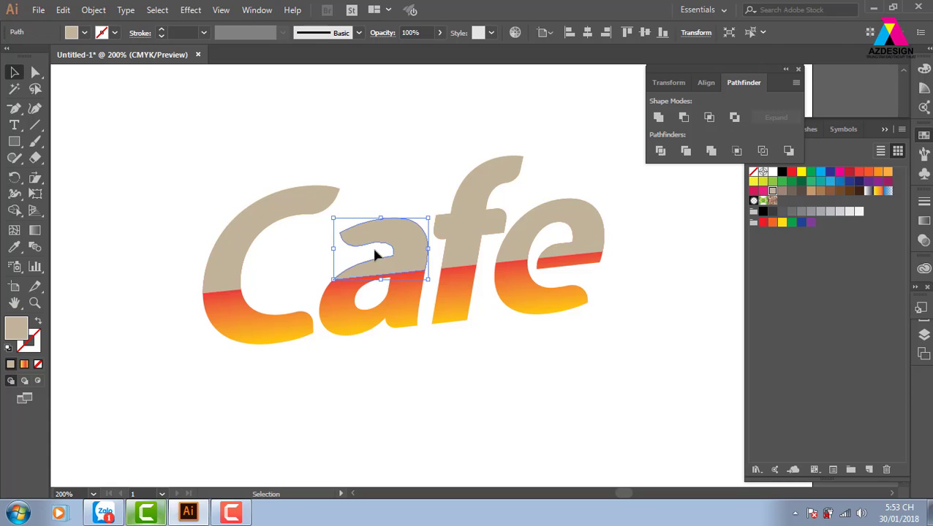
{"action": "left_click", "coordinate": [235, 247], "text": "shift"}
{"action": "left_click", "coordinate": [479, 221], "text": "shift"}
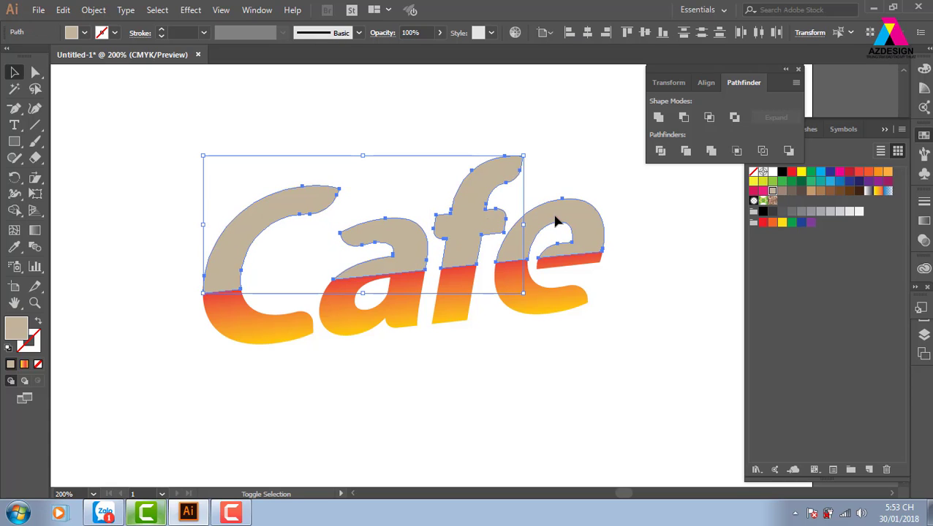
{"action": "left_click", "coordinate": [558, 219], "text": "shift"}
{"action": "left_click", "coordinate": [773, 171]}
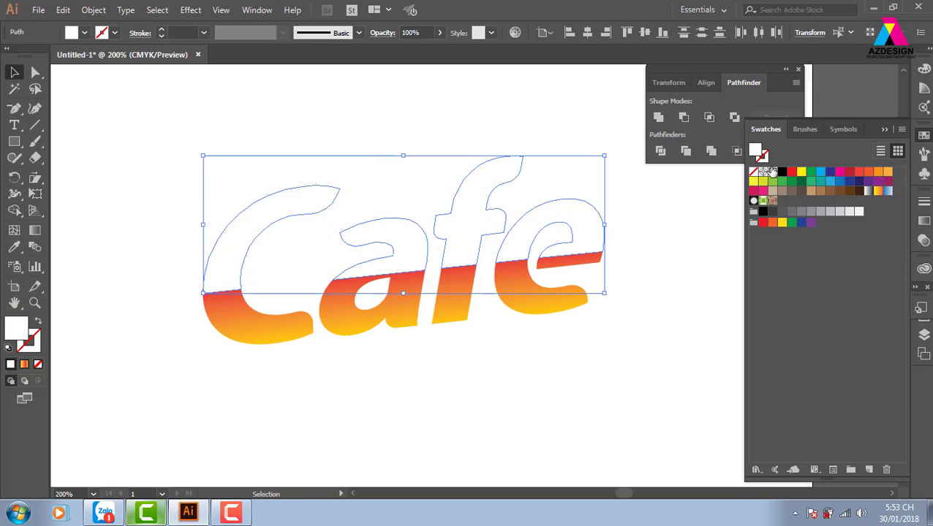
{"action": "left_click", "coordinate": [439, 33]}
{"action": "left_click_drag", "start_coordinate": [431, 49], "coordinate": [393, 52]}
{"action": "left_click", "coordinate": [526, 94]}
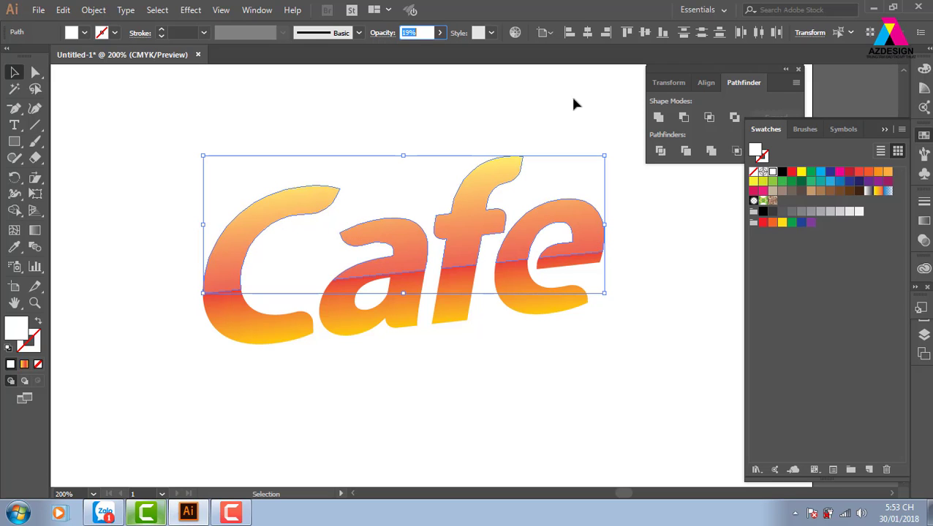
{"action": "left_click", "coordinate": [727, 355]}
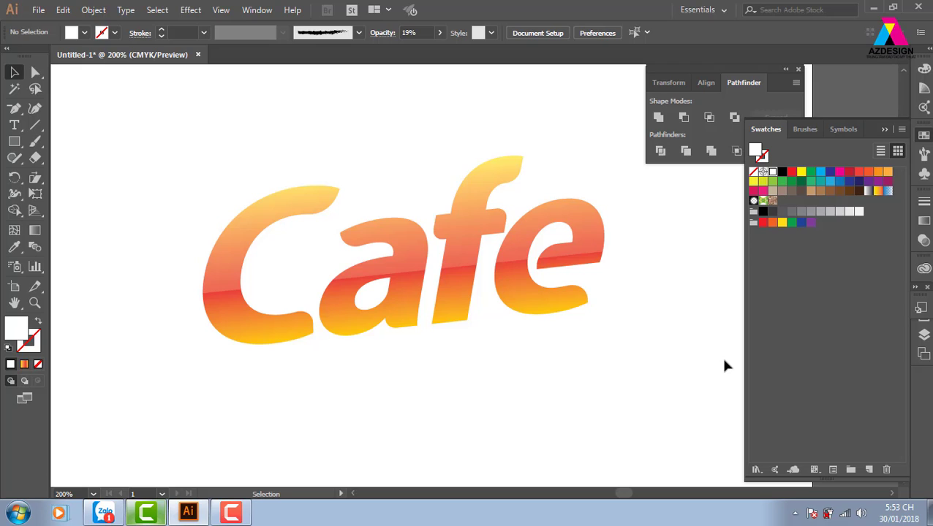
Step: Give the Cafe group a 7 pt stroke
{"action": "left_click_drag", "start_coordinate": [545, 316], "coordinate": [576, 386]}
{"action": "key", "text": "ctrl+z"}
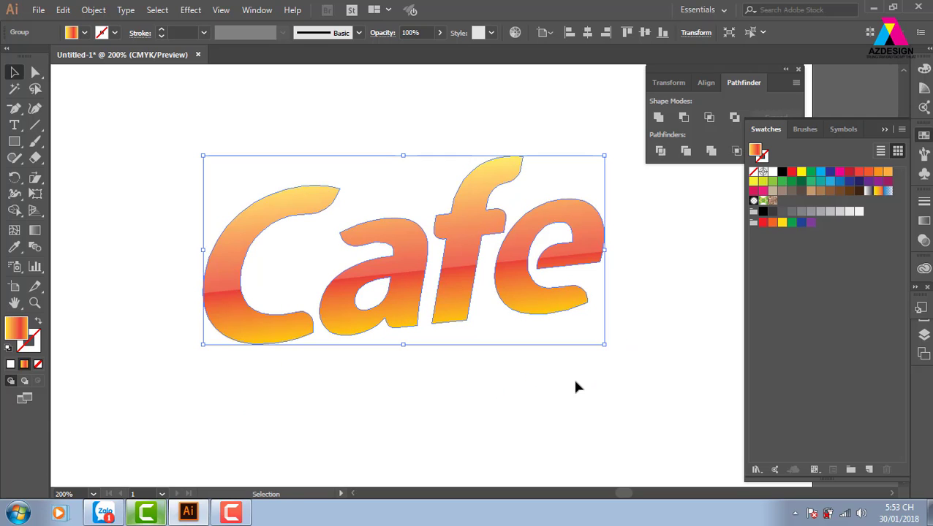
{"action": "key", "text": "a"}
{"action": "key", "text": "v"}
{"action": "left_click", "coordinate": [204, 32]}
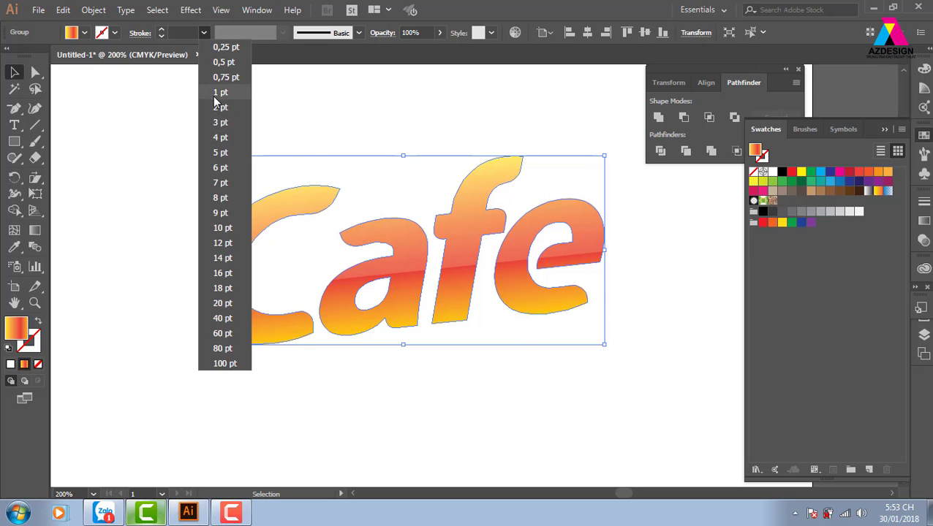
{"action": "left_click", "coordinate": [219, 183]}
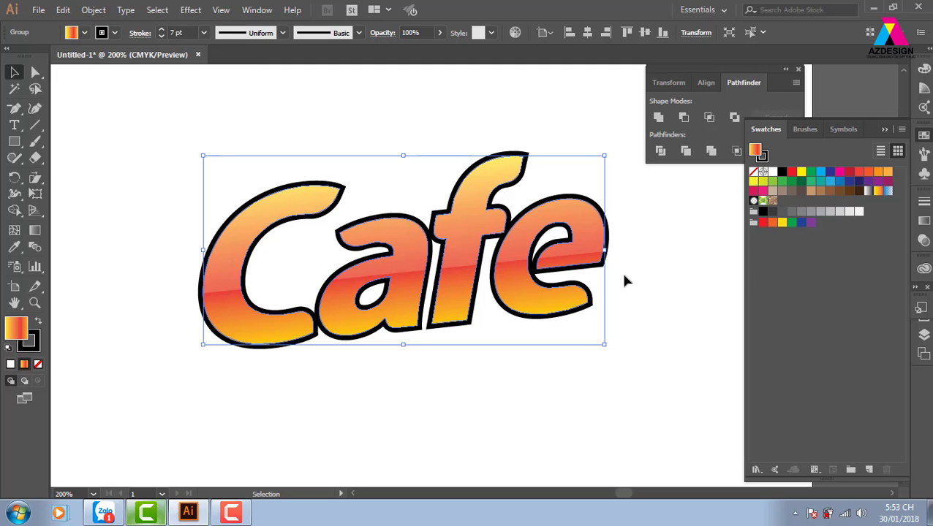
Step: Colour the Cafe stroke white
{"action": "left_click", "coordinate": [31, 344]}
{"action": "left_click", "coordinate": [923, 136]}
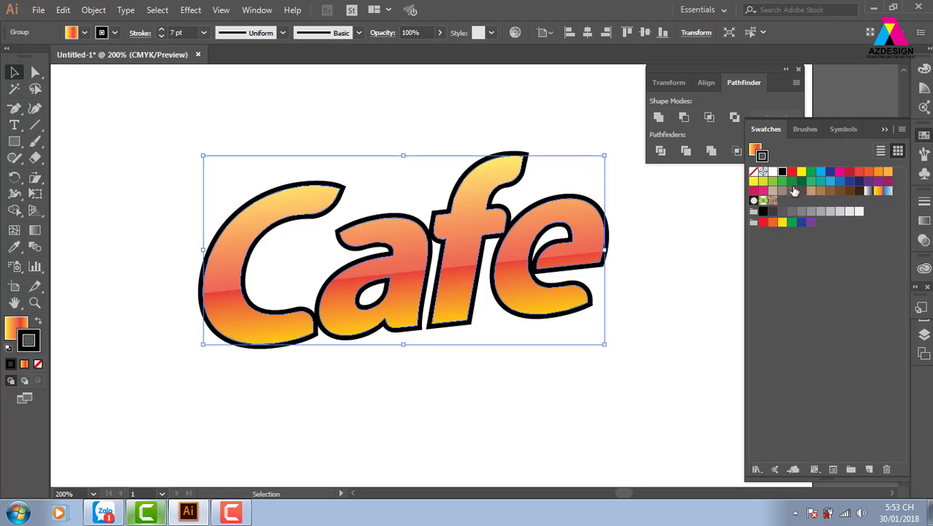
{"action": "left_click", "coordinate": [772, 171]}
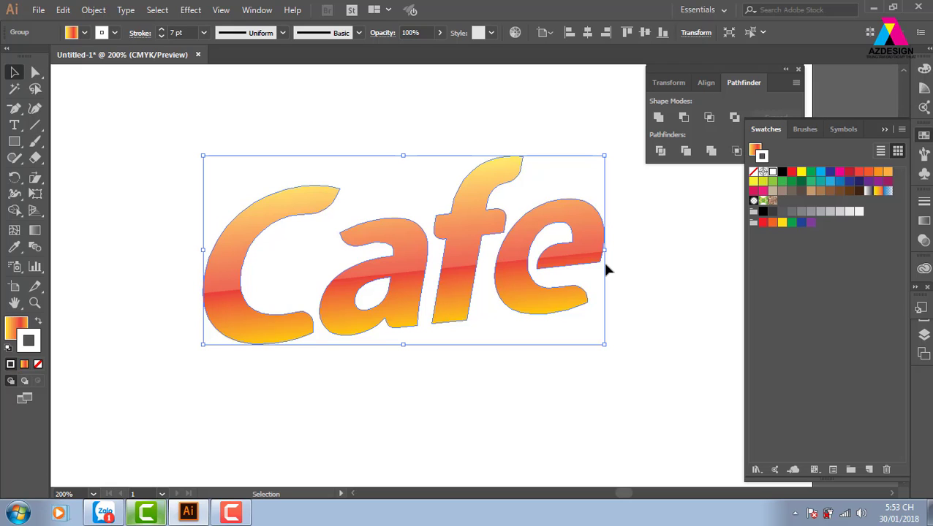
{"action": "left_click", "coordinate": [225, 120]}
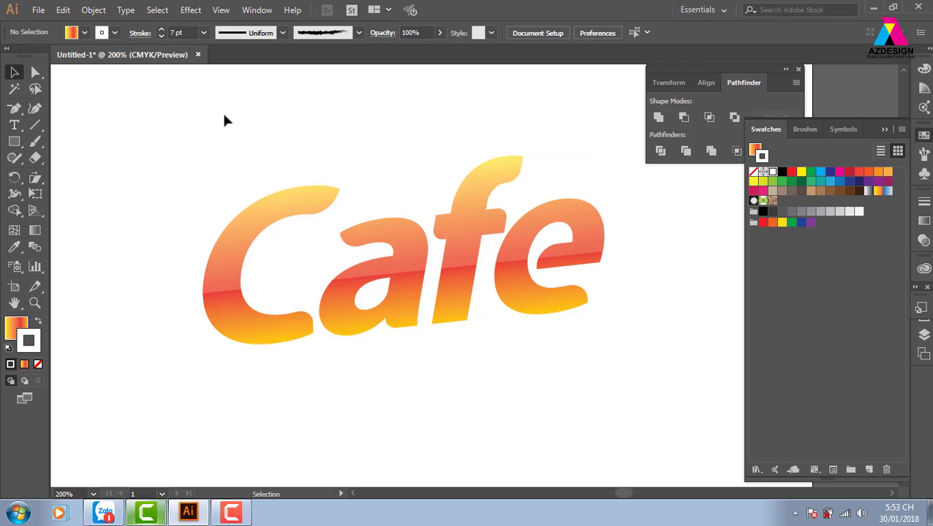
{"action": "left_click_drag", "start_coordinate": [304, 343], "coordinate": [304, 363], "text": "alt"}
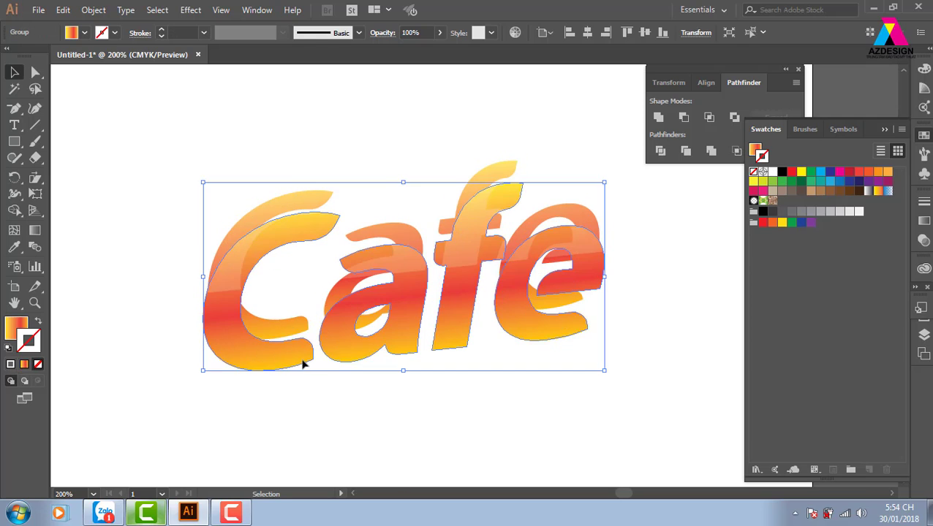
{"action": "key", "text": "ctrl+z"}
{"action": "key", "text": "ctrl+z"}
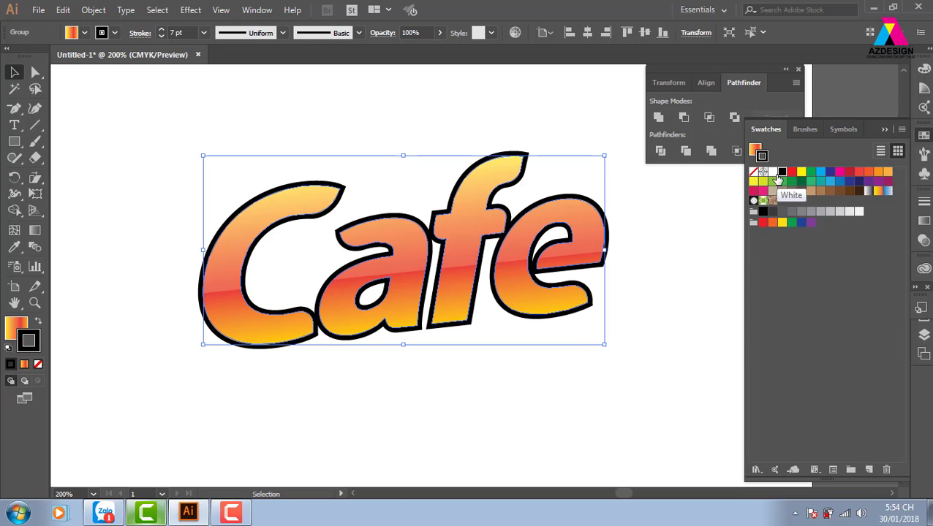
{"action": "left_click", "coordinate": [772, 173]}
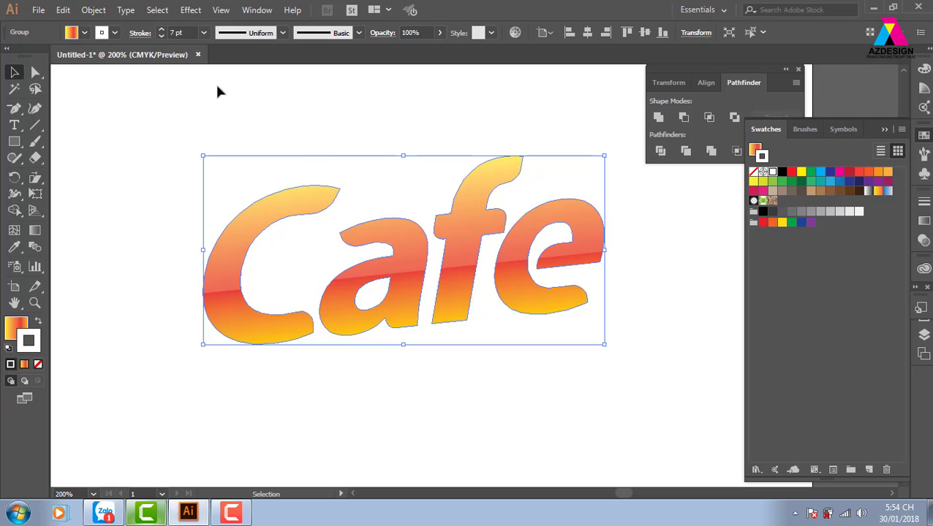
Step: Bring up the Drop Shadow effect for Cafe with preview enabled
{"action": "left_click", "coordinate": [188, 12]}
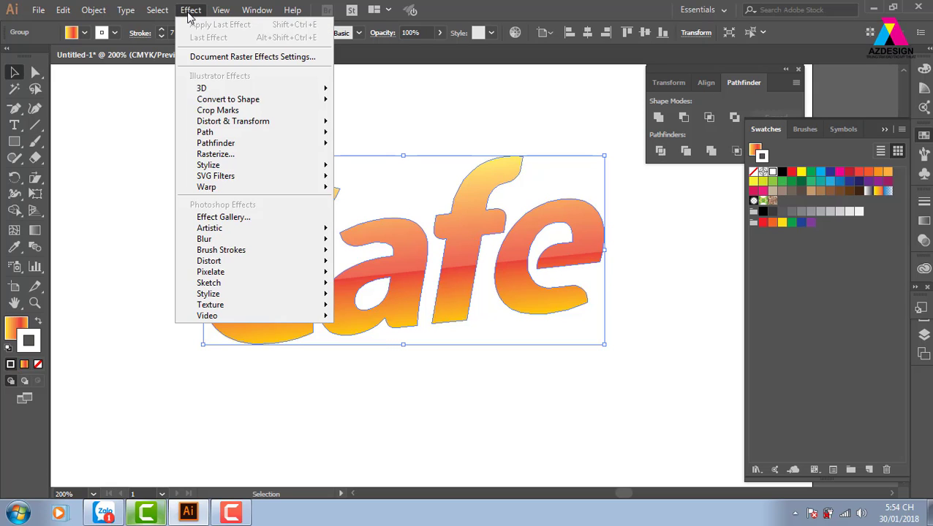
{"action": "mouse_move", "coordinate": [214, 167]}
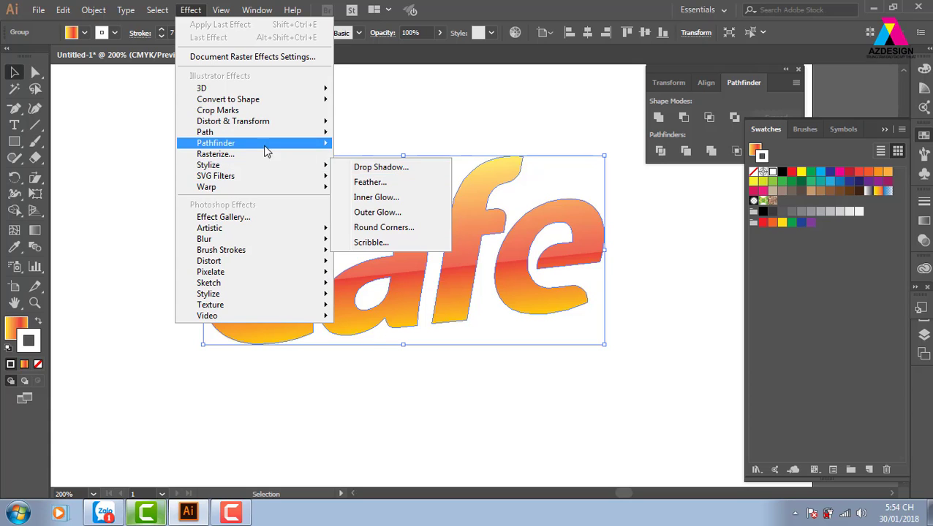
{"action": "left_click", "coordinate": [410, 173]}
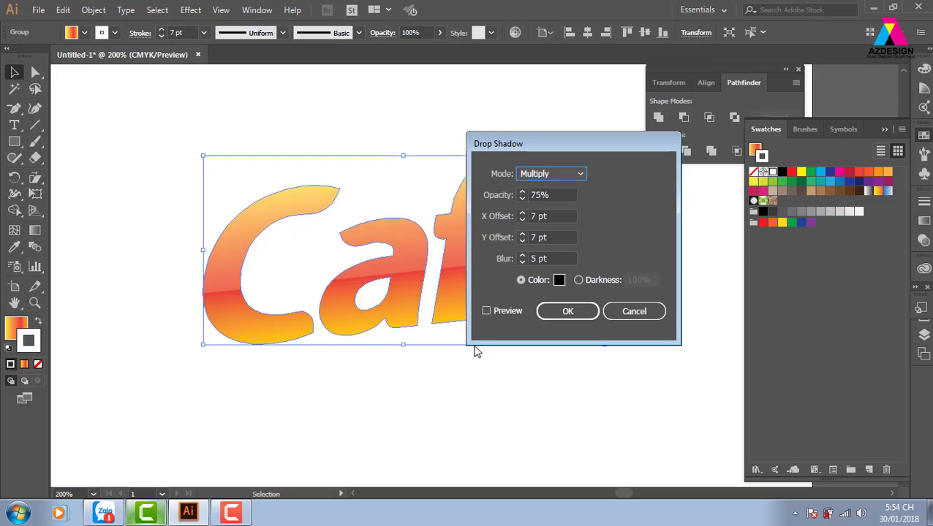
{"action": "left_click", "coordinate": [486, 311]}
{"action": "left_click_drag", "start_coordinate": [588, 145], "coordinate": [759, 183]}
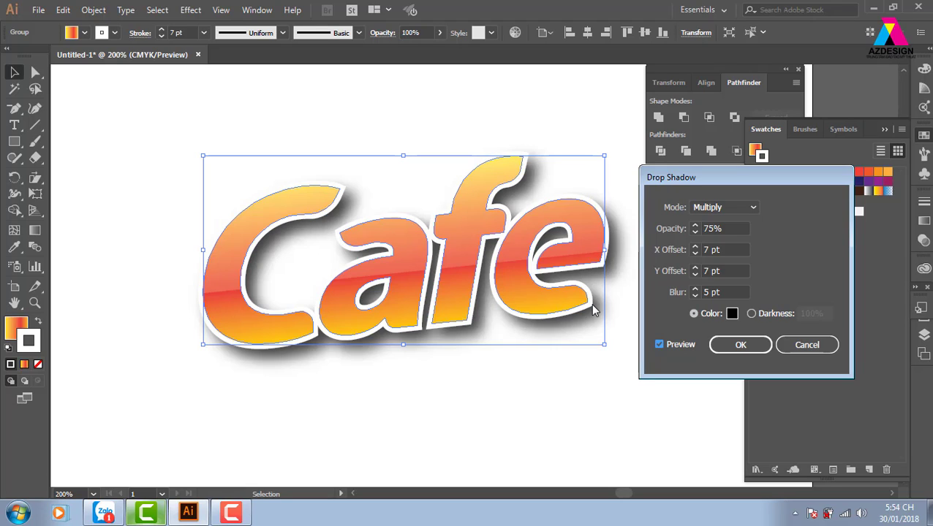
Step: Apply a drop shadow with 0 pt X and Y offsets, 3 pt blur and 30% opacity
{"action": "left_click", "coordinate": [730, 249]}
{"action": "type", "text": "0"}
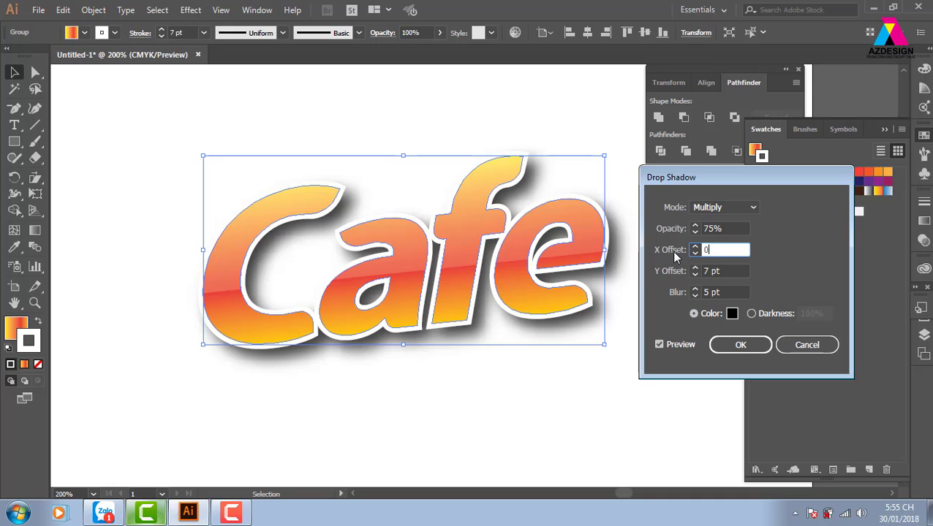
{"action": "double_click", "coordinate": [720, 249]}
{"action": "left_click", "coordinate": [736, 272]}
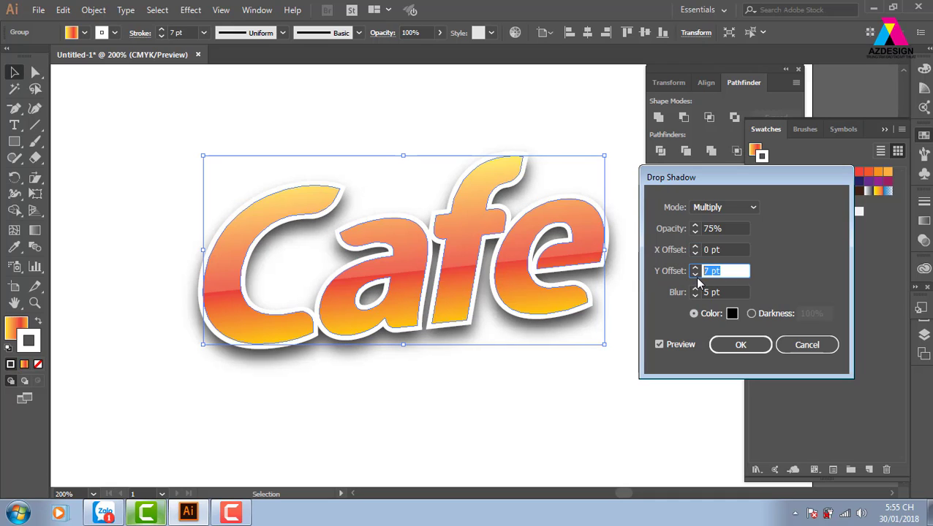
{"action": "type", "text": "0"}
{"action": "key", "text": "Tab"}
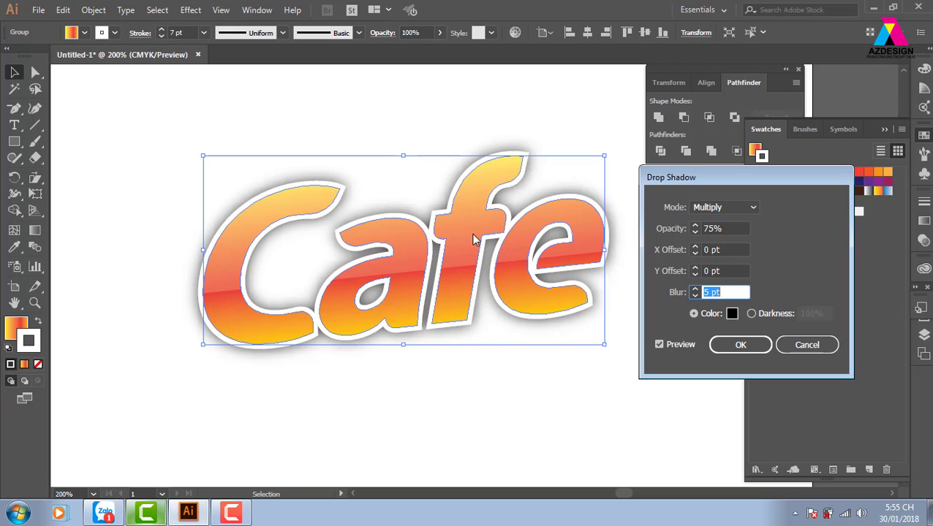
{"action": "double_click", "coordinate": [709, 293]}
{"action": "type", "text": "3"}
{"action": "left_click", "coordinate": [727, 228]}
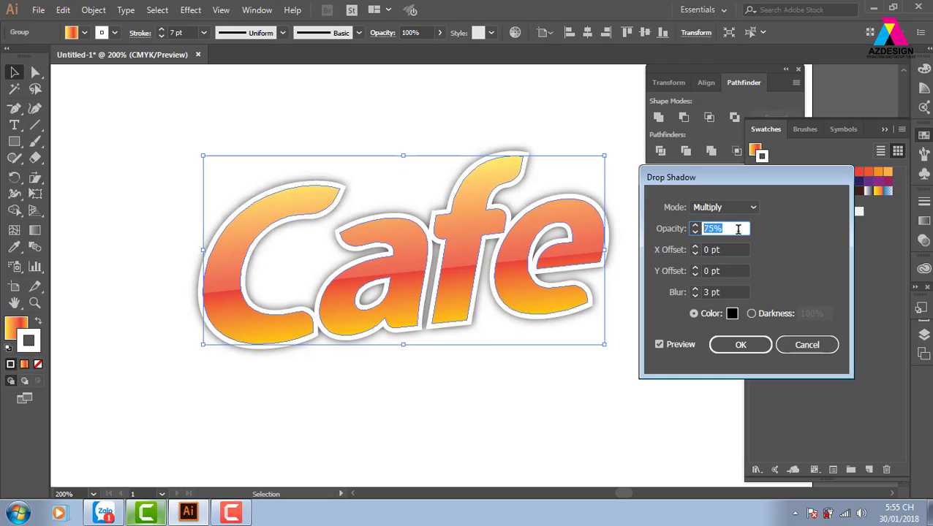
{"action": "type", "text": "30"}
{"action": "key", "text": "Tab"}
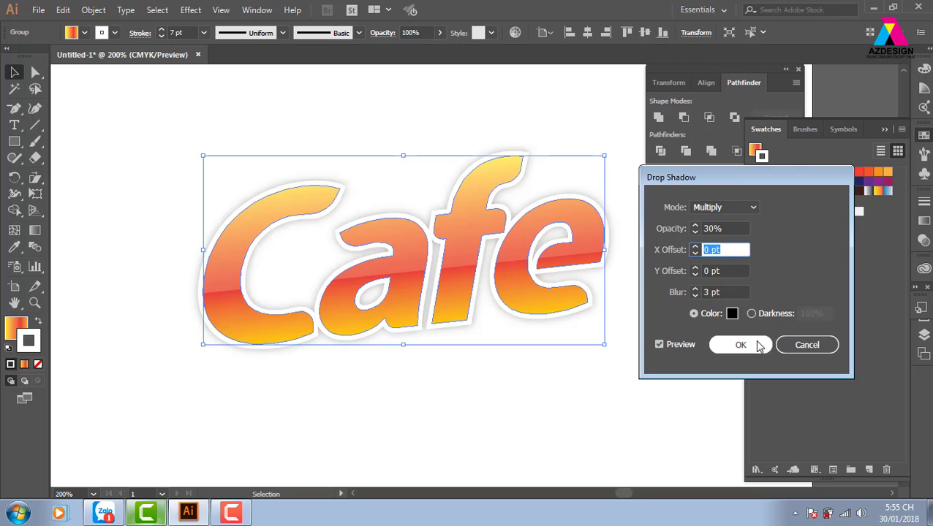
{"action": "left_click", "coordinate": [740, 345]}
{"action": "left_click", "coordinate": [677, 374]}
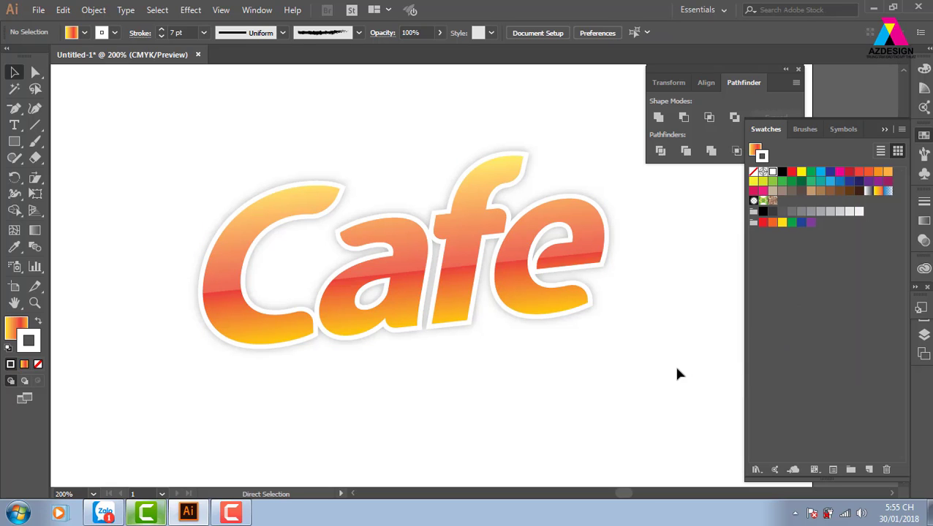
Step: Zoom out, select the Cafe artwork, and create a 'Lorem ipsum' point text above it
{"action": "key", "text": "ctrl+minus"}
{"action": "left_click_drag", "start_coordinate": [190, 133], "coordinate": [707, 366]}
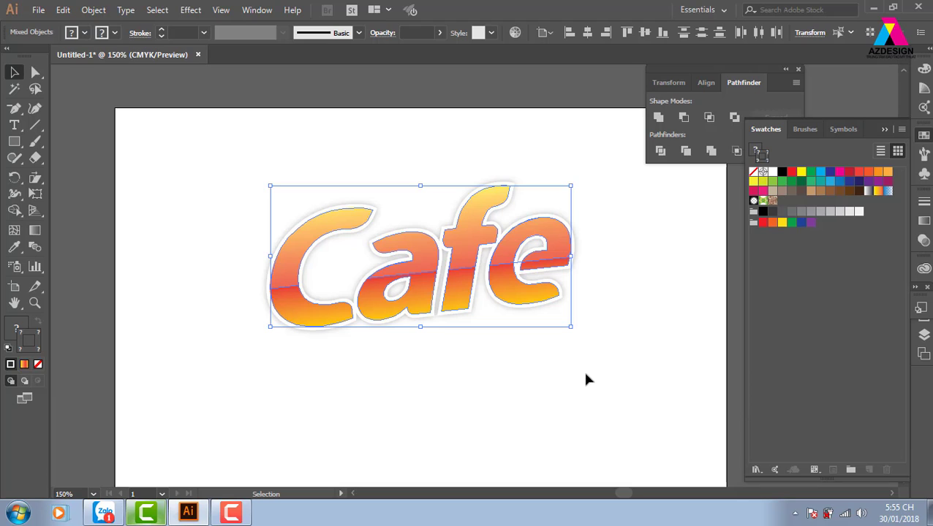
{"action": "left_click_drag", "start_coordinate": [244, 168], "coordinate": [604, 376]}
{"action": "left_click", "coordinate": [464, 336]}
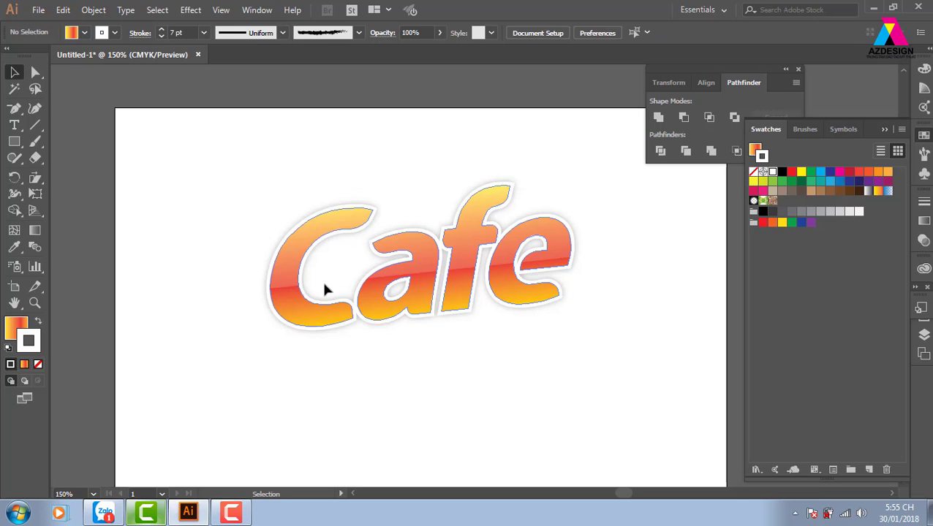
{"action": "left_click_drag", "start_coordinate": [218, 183], "coordinate": [639, 399]}
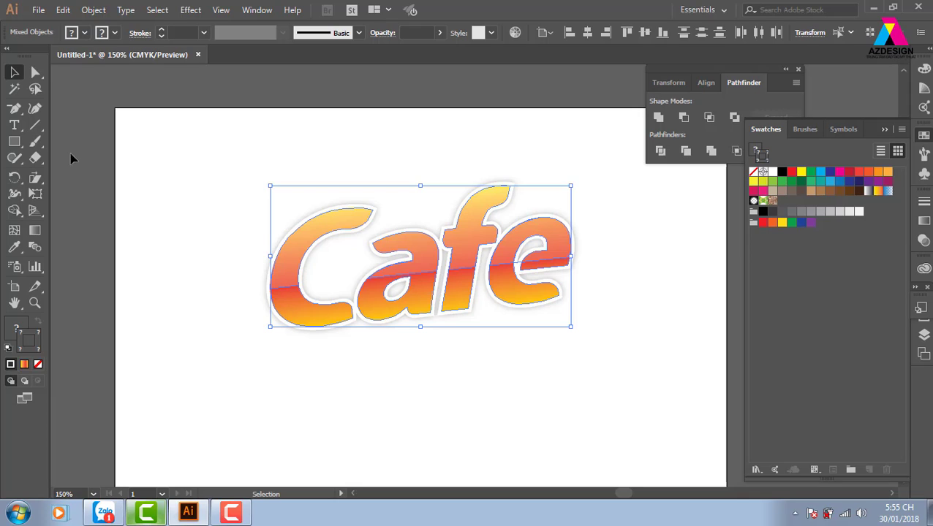
{"action": "left_click", "coordinate": [14, 125]}
{"action": "left_click", "coordinate": [299, 165]}
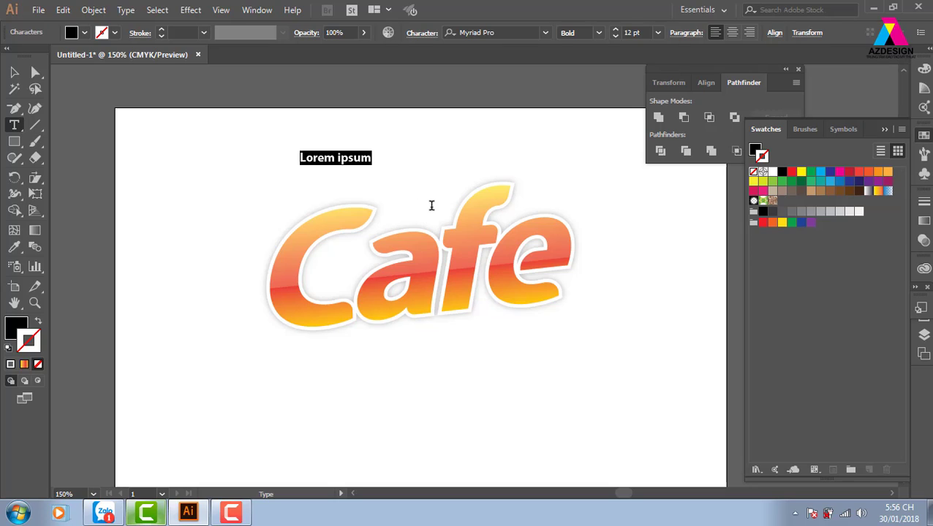
Step: Replace the placeholder text with 'sr'
{"action": "left_click", "coordinate": [14, 73]}
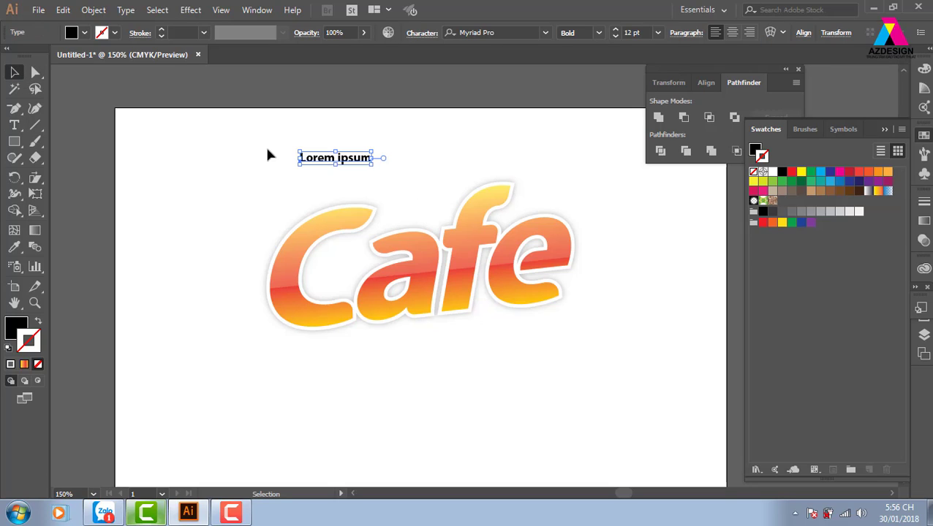
{"action": "key", "text": "r"}
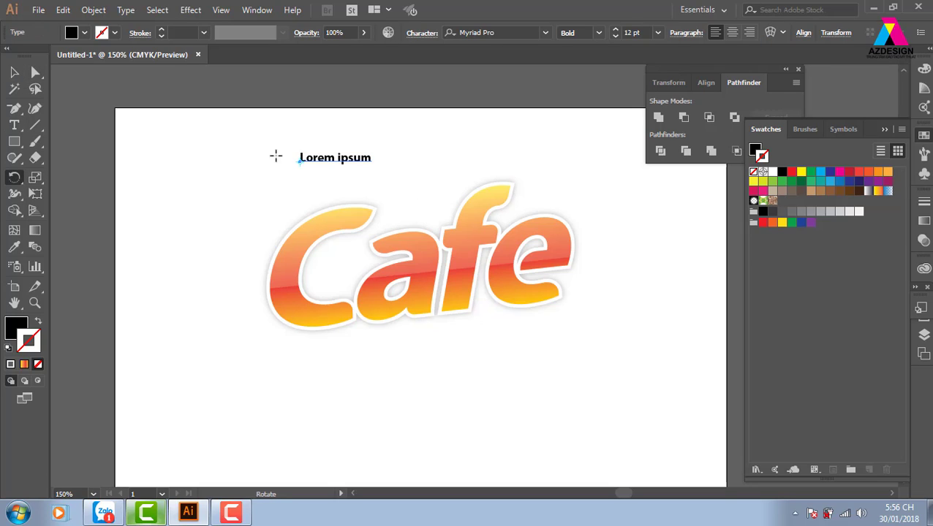
{"action": "key", "text": "v"}
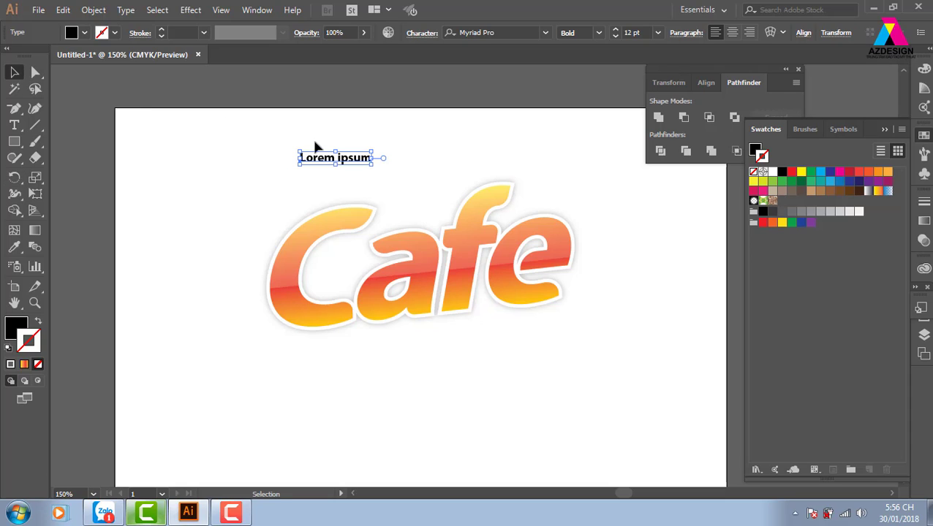
{"action": "double_click", "coordinate": [302, 157]}
{"action": "key", "text": "ctrl+a"}
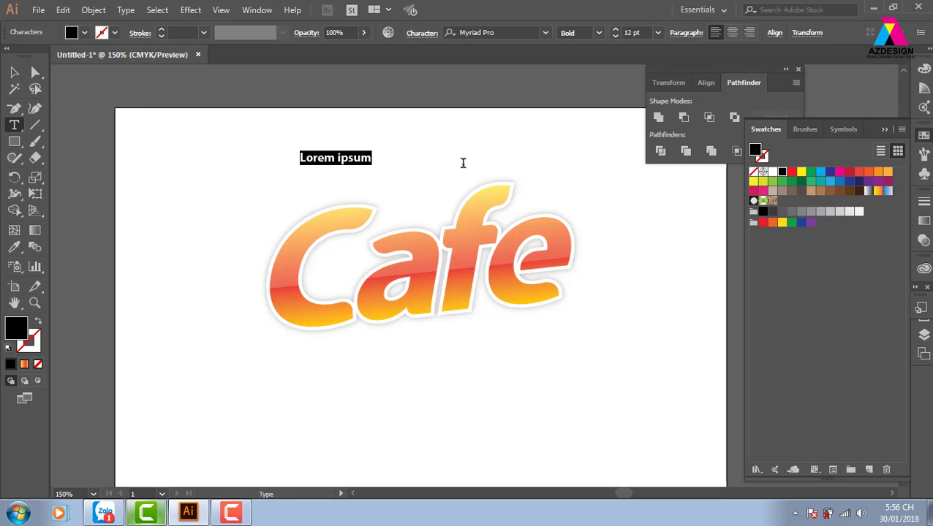
{"action": "type", "text": "s"}
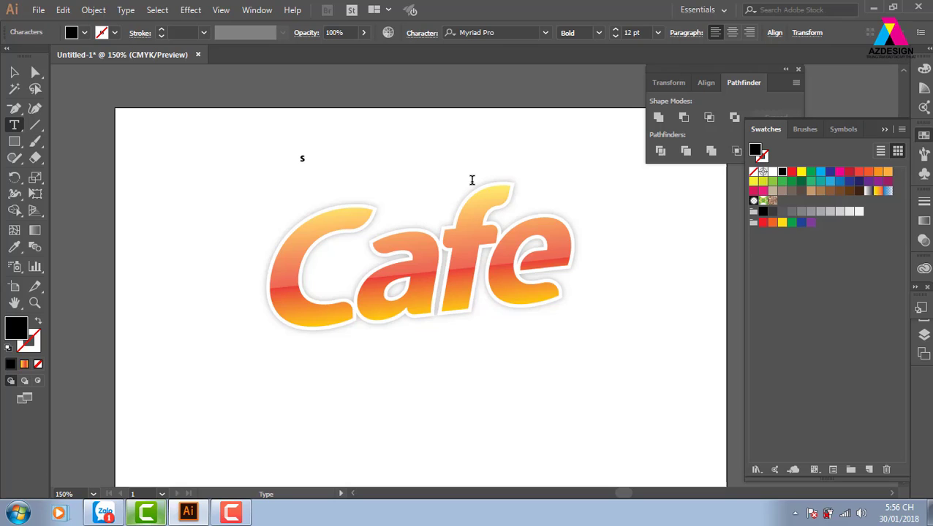
{"action": "type", "text": "r"}
{"action": "key", "text": "Escape"}
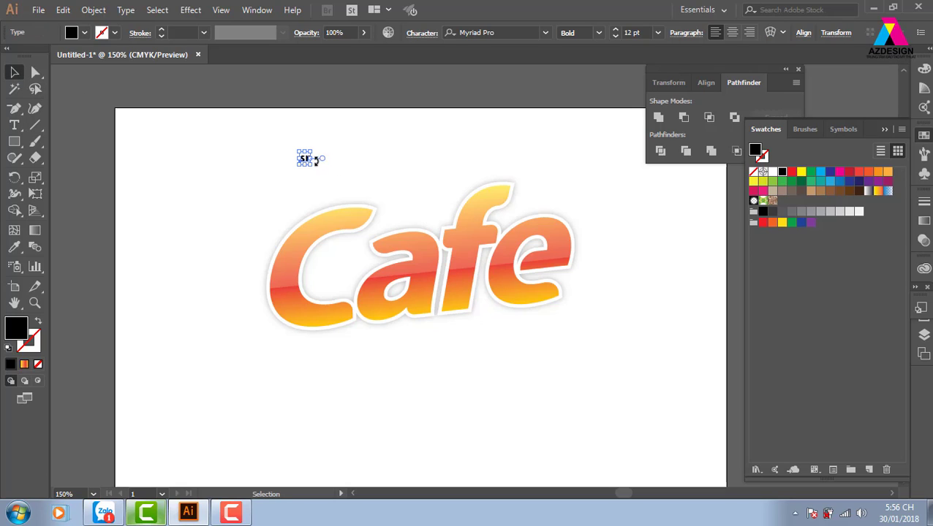
Step: Scale the sr text up to about 76.51 pt and place it below the Cafe logo
{"action": "left_click_drag", "start_coordinate": [310, 165], "coordinate": [495, 409]}
{"action": "left_click_drag", "start_coordinate": [569, 412], "coordinate": [585, 243]}
{"action": "key", "text": "z"}
{"action": "left_click_drag", "start_coordinate": [406, 201], "coordinate": [560, 322]}
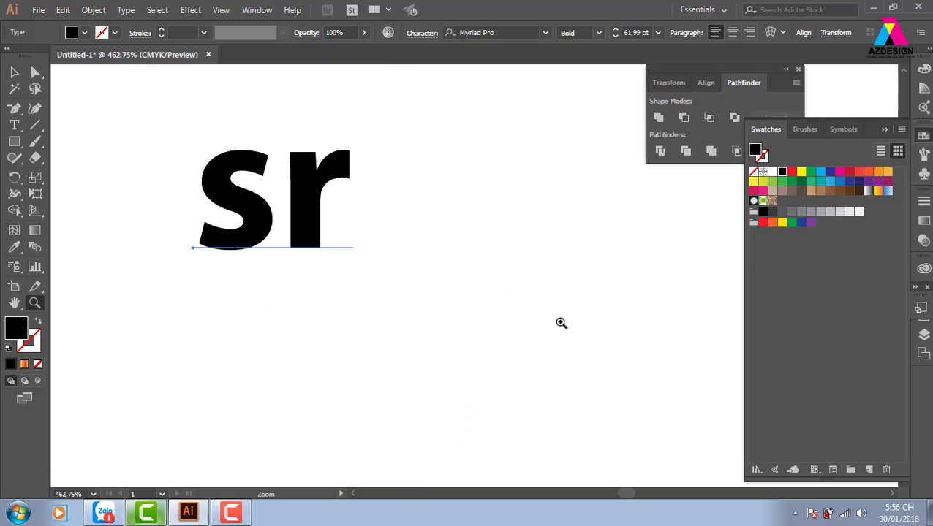
{"action": "left_click_drag", "start_coordinate": [450, 273], "coordinate": [527, 272]}
{"action": "key", "text": "v"}
{"action": "left_click_drag", "start_coordinate": [406, 239], "coordinate": [415, 260]}
{"action": "left_click_drag", "start_coordinate": [437, 110], "coordinate": [493, 79]}
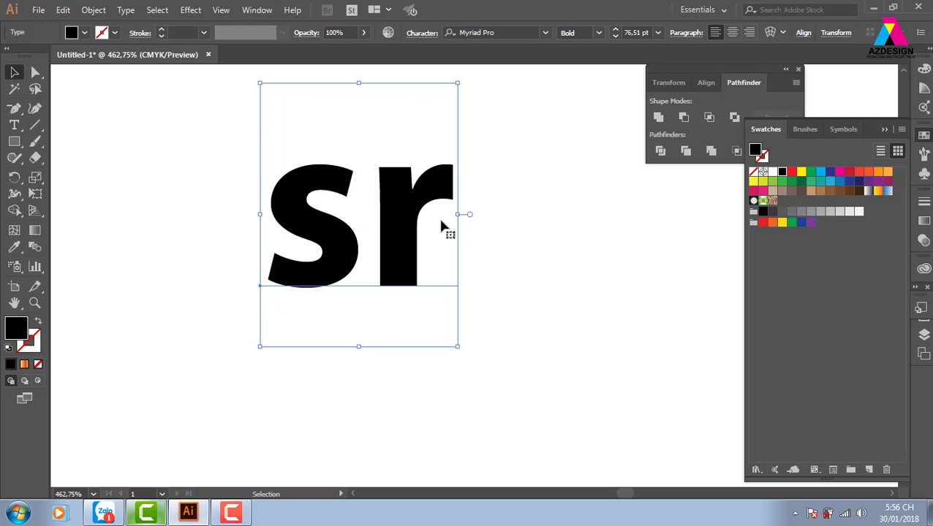
{"action": "left_click_drag", "start_coordinate": [404, 238], "coordinate": [420, 246]}
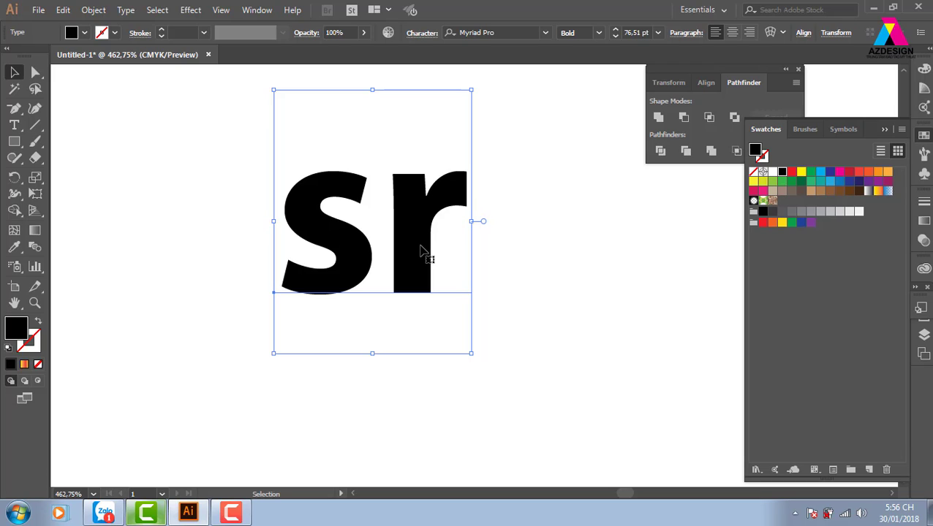
{"action": "left_click", "coordinate": [601, 280]}
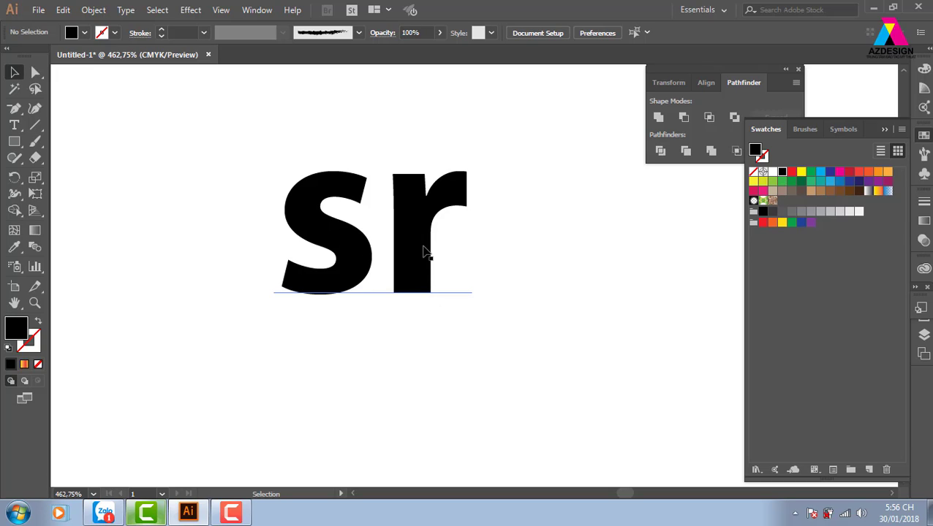
Step: Convert the 'sr' text to UPPERCASE so it reads 'SR', nudging it slightly down
{"action": "key", "text": "t"}
{"action": "left_click", "coordinate": [379, 244]}
{"action": "left_click", "coordinate": [14, 73]}
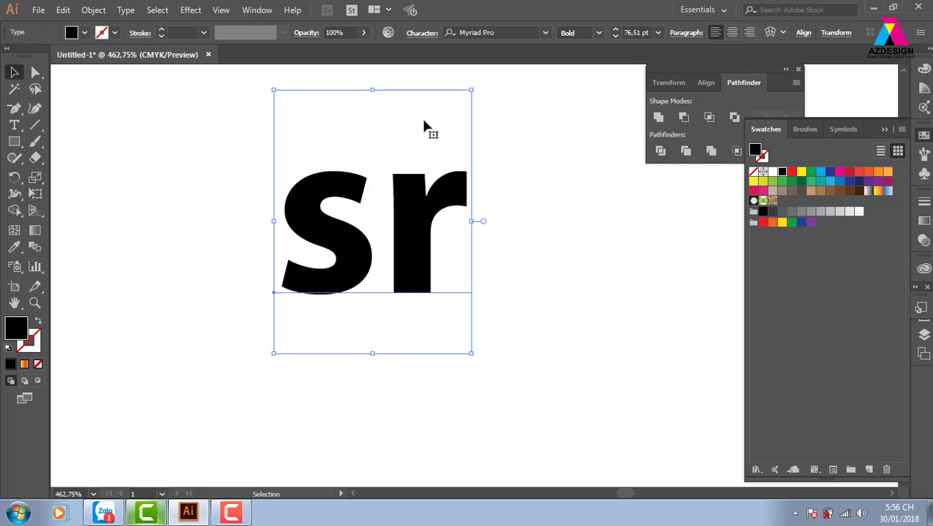
{"action": "left_click", "coordinate": [125, 9]}
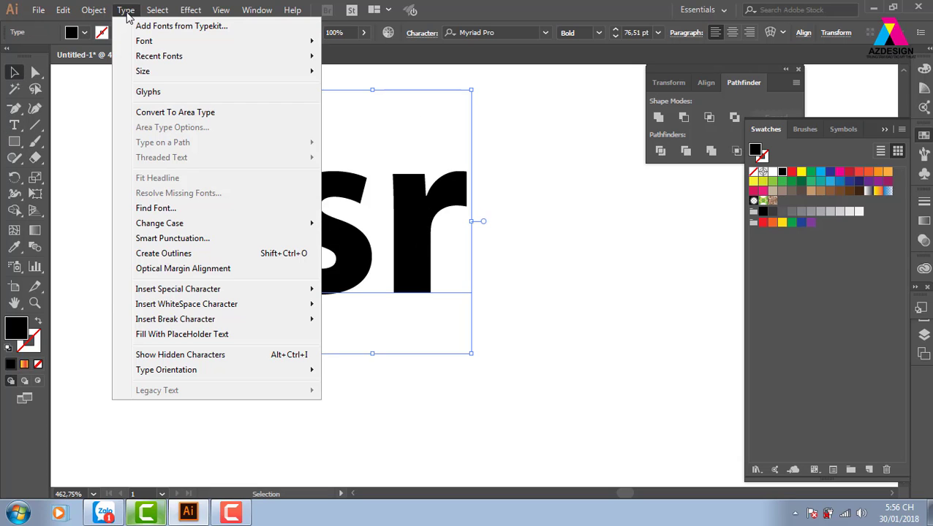
{"action": "mouse_move", "coordinate": [279, 228]}
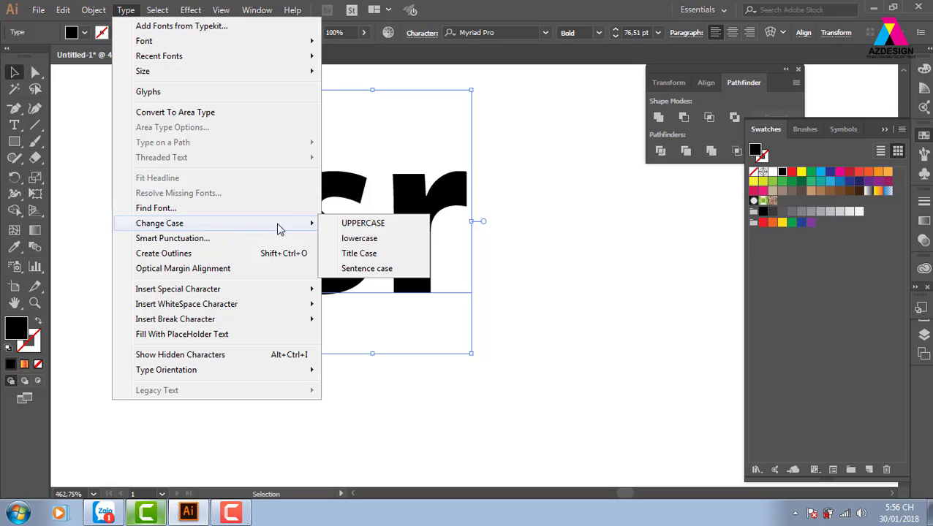
{"action": "left_click", "coordinate": [374, 224]}
{"action": "left_click_drag", "start_coordinate": [432, 246], "coordinate": [381, 245]}
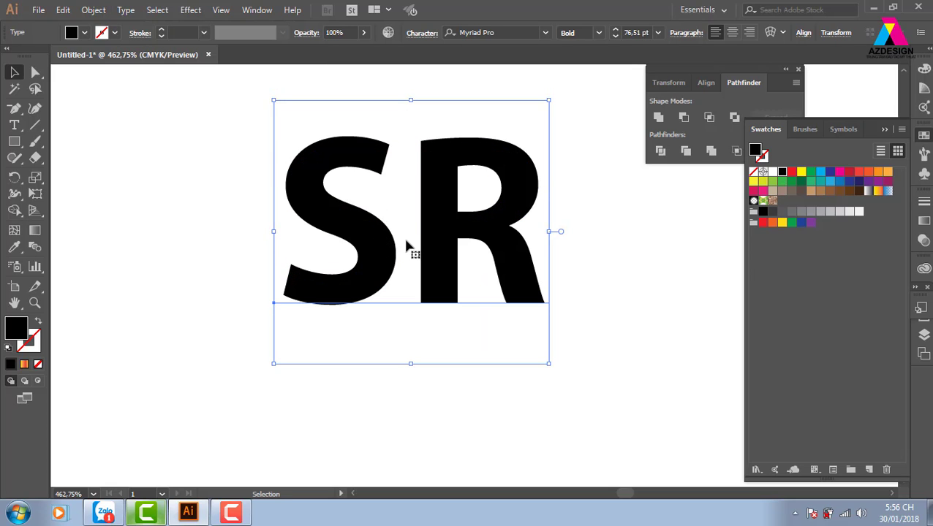
{"action": "left_click", "coordinate": [676, 272]}
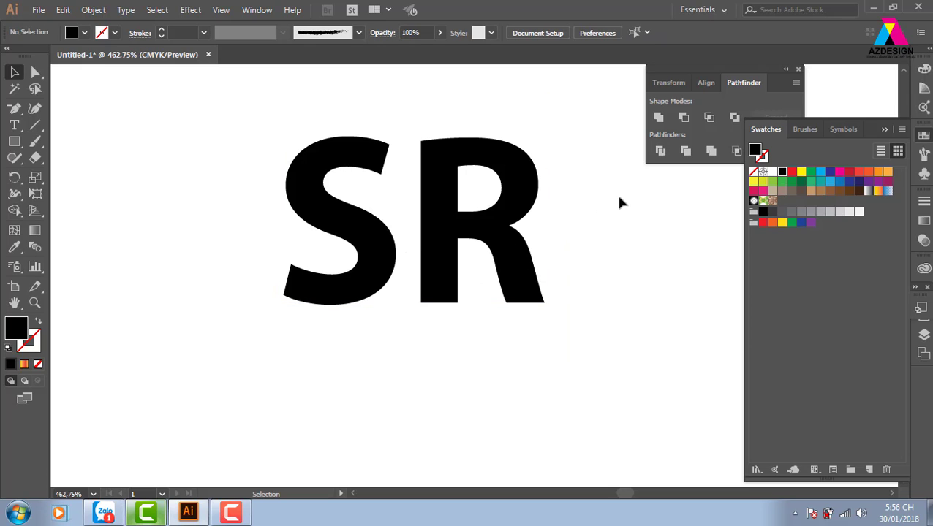
Step: Retype the text so it reads 'NR' instead of 'SR'
{"action": "double_click", "coordinate": [358, 234]}
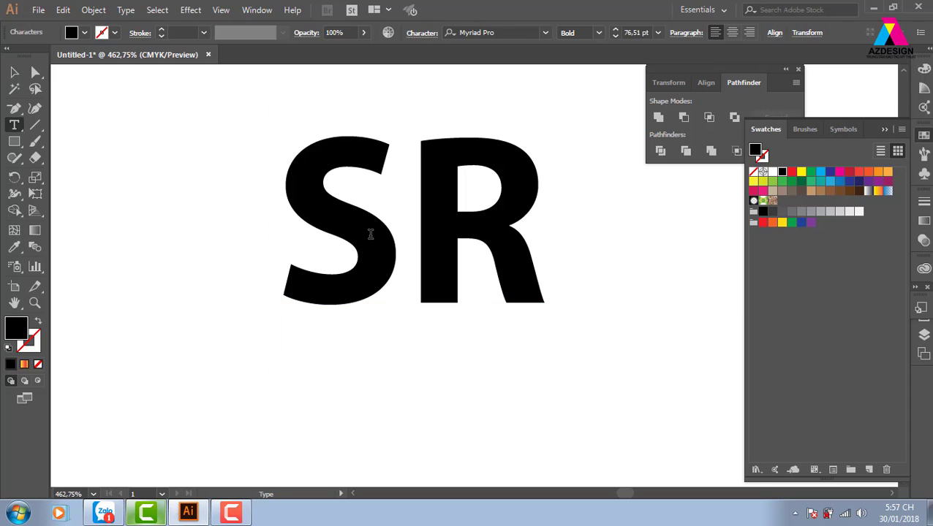
{"action": "left_click_drag", "start_coordinate": [358, 224], "coordinate": [319, 225]}
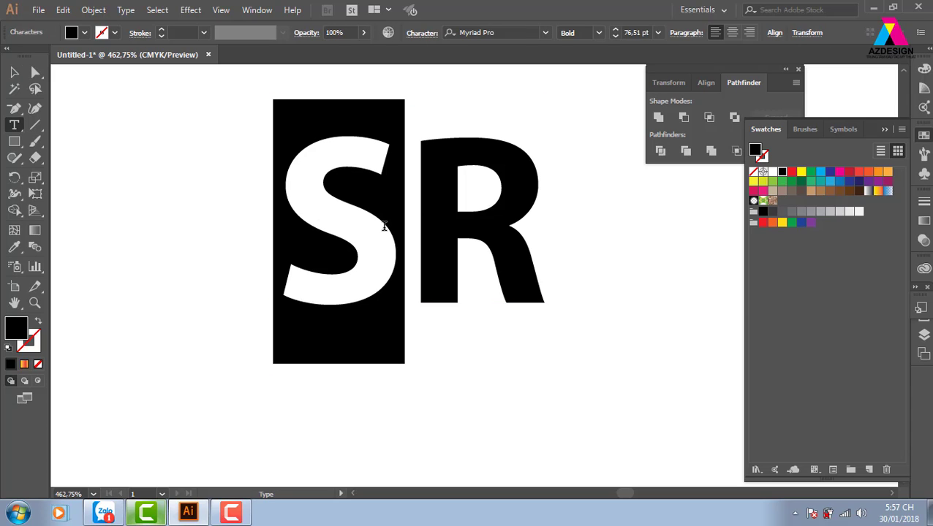
{"action": "key", "text": "BackSpace"}
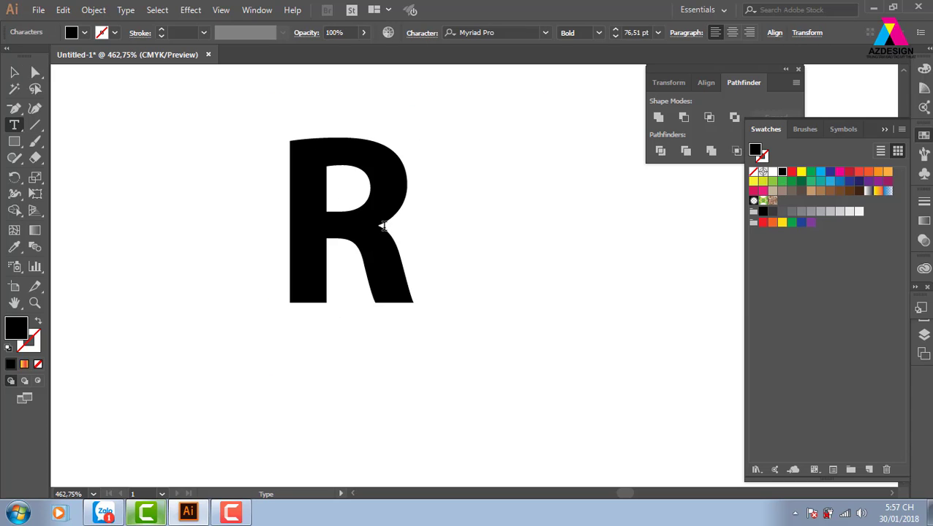
{"action": "type", "text": "n"}
{"action": "key", "text": "BackSpace"}
{"action": "type", "text": "N"}
Step: Reposition the NR text on the artboard
{"action": "left_click", "coordinate": [13, 73]}
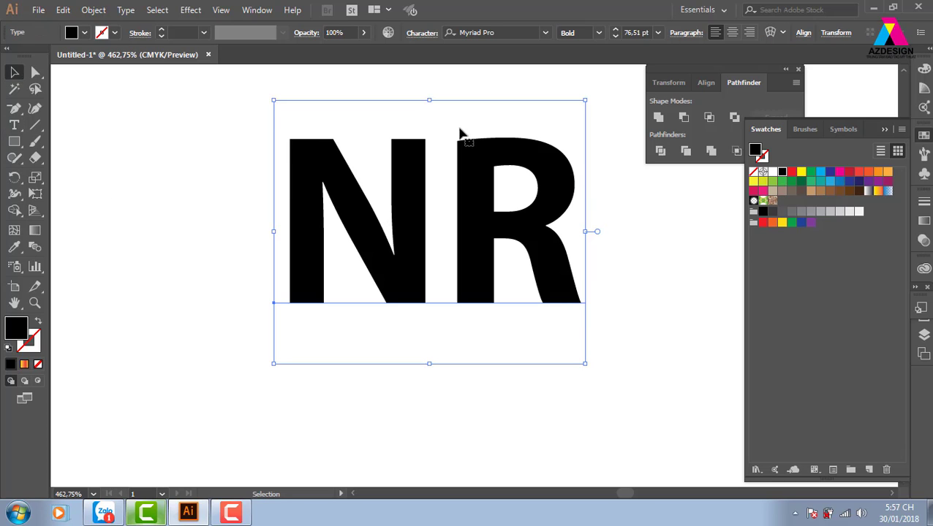
{"action": "left_click", "coordinate": [642, 270]}
{"action": "left_click_drag", "start_coordinate": [573, 285], "coordinate": [555, 309]}
{"action": "left_click_drag", "start_coordinate": [479, 289], "coordinate": [475, 259]}
{"action": "left_click", "coordinate": [633, 241]}
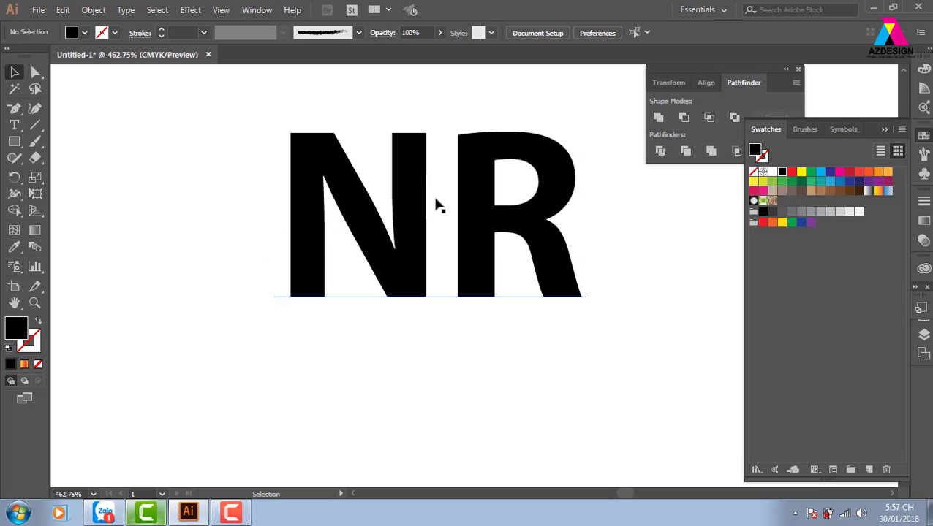
Step: Convert the NR text to outlines with Type > Create Outlines
{"action": "left_click", "coordinate": [126, 10]}
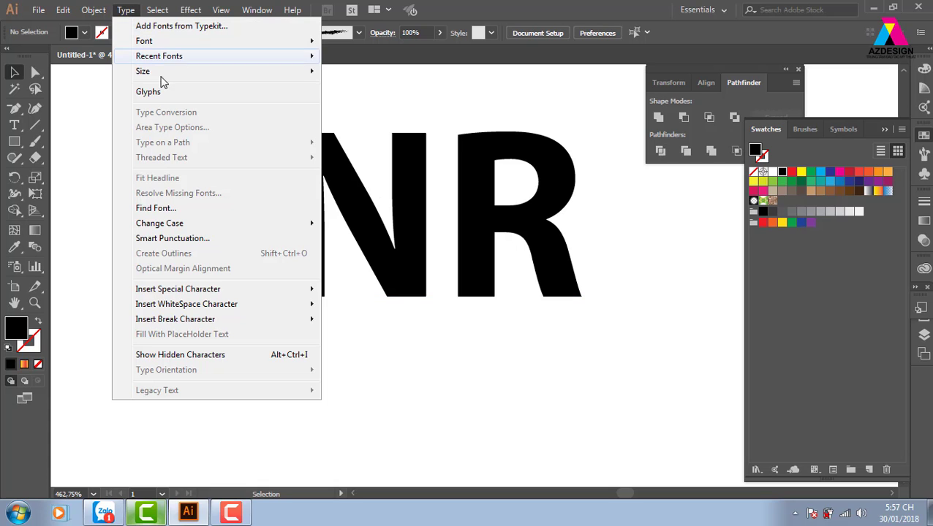
{"action": "mouse_move", "coordinate": [215, 230]}
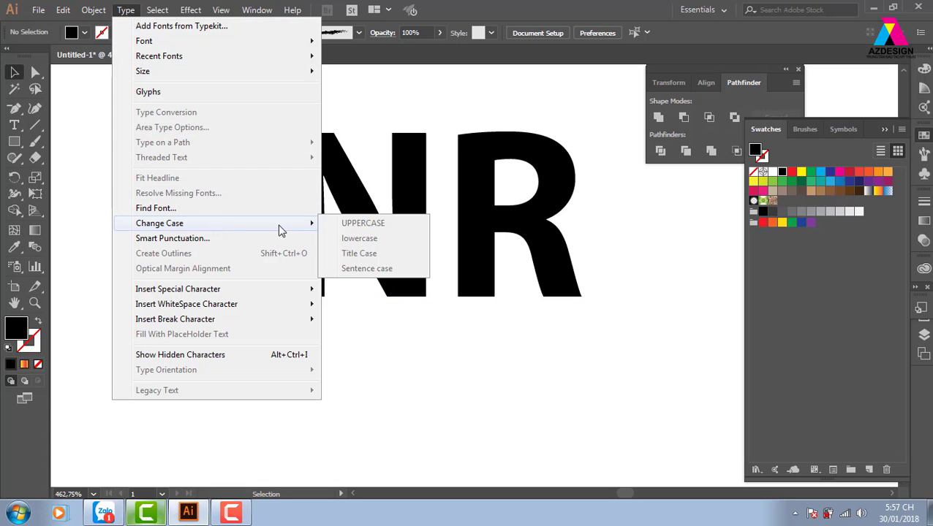
{"action": "left_click", "coordinate": [428, 271]}
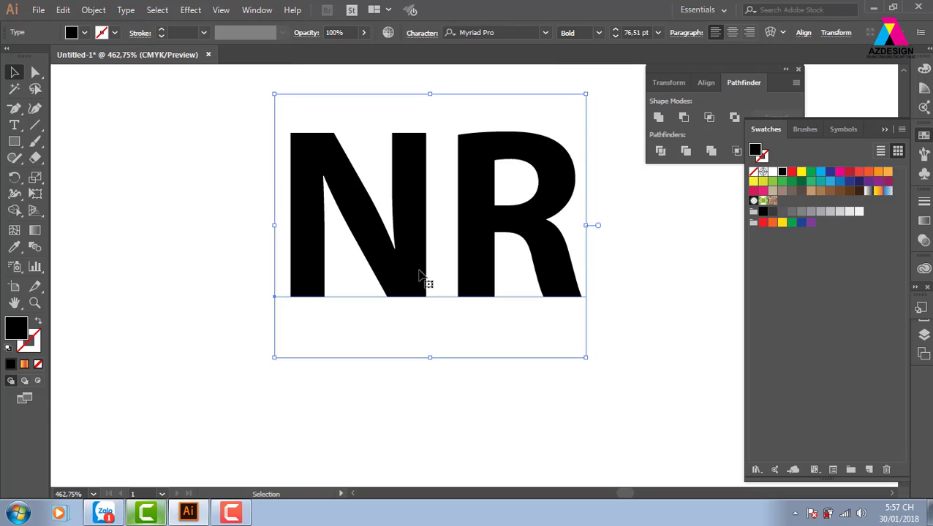
{"action": "left_click", "coordinate": [126, 10]}
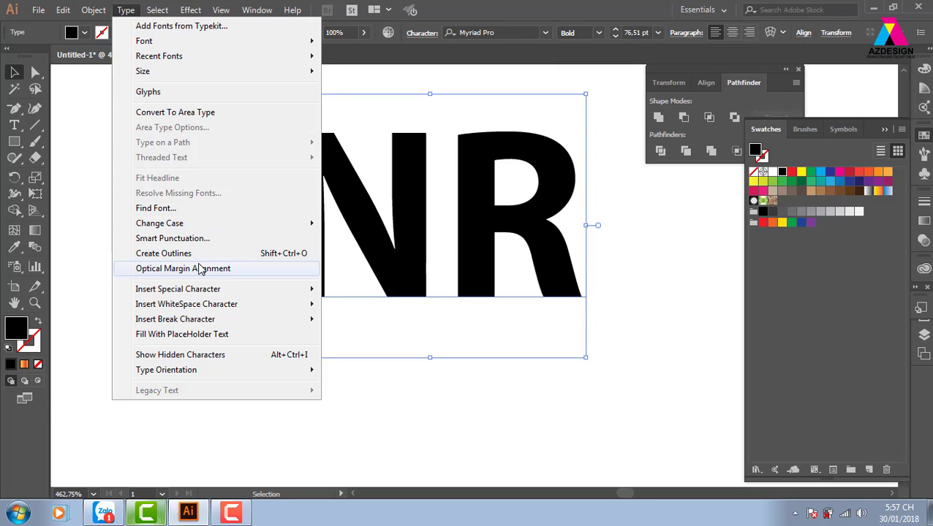
{"action": "left_click", "coordinate": [258, 253]}
{"action": "left_click", "coordinate": [535, 381]}
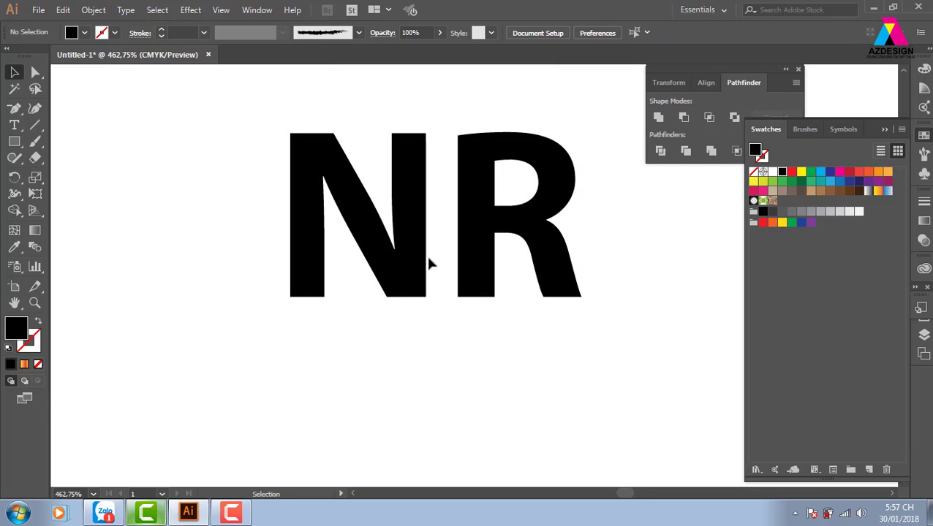
Step: Ungroup the outlined NR letters
{"action": "left_click", "coordinate": [401, 259]}
{"action": "right_click", "coordinate": [407, 202]}
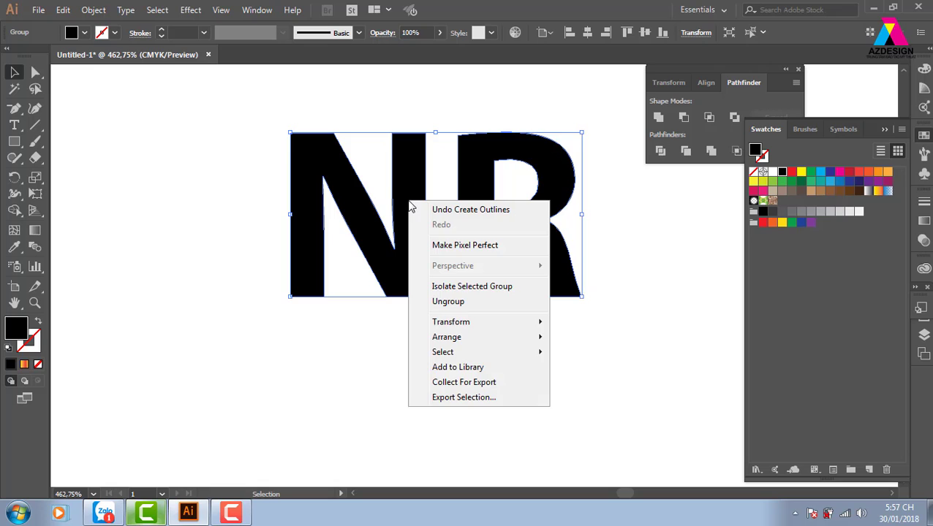
{"action": "left_click", "coordinate": [450, 302]}
{"action": "left_click", "coordinate": [514, 404]}
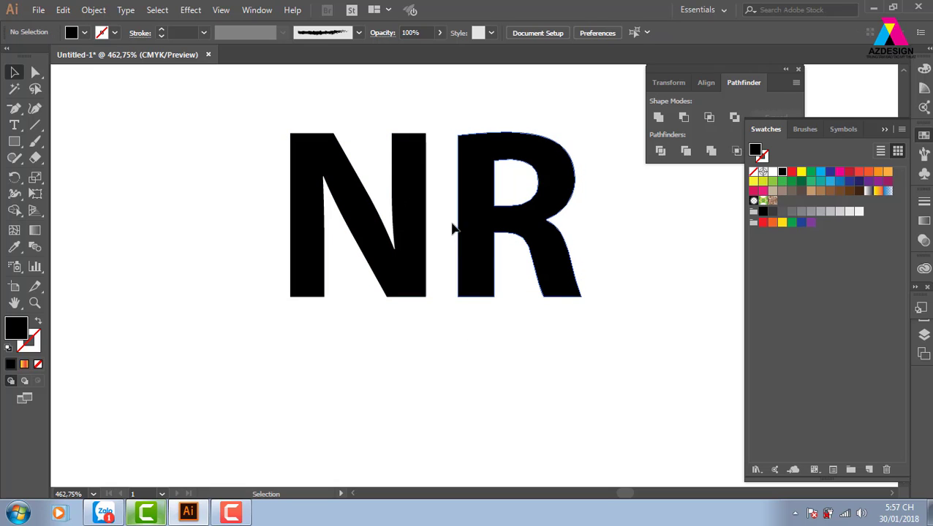
Step: Delete the N's top-right and right-stroke anchors to taper away its right stem
{"action": "left_click", "coordinate": [417, 183]}
{"action": "left_click", "coordinate": [36, 72]}
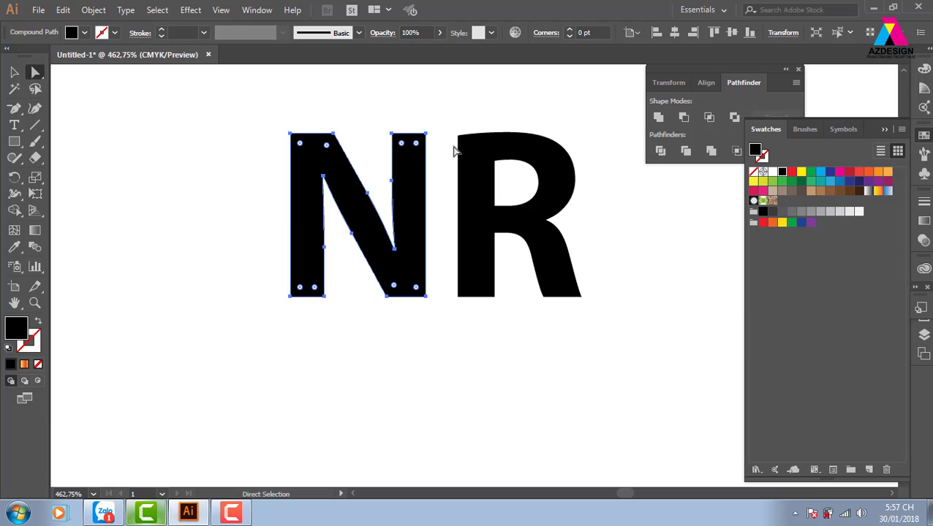
{"action": "left_click_drag", "start_coordinate": [381, 119], "coordinate": [439, 162]}
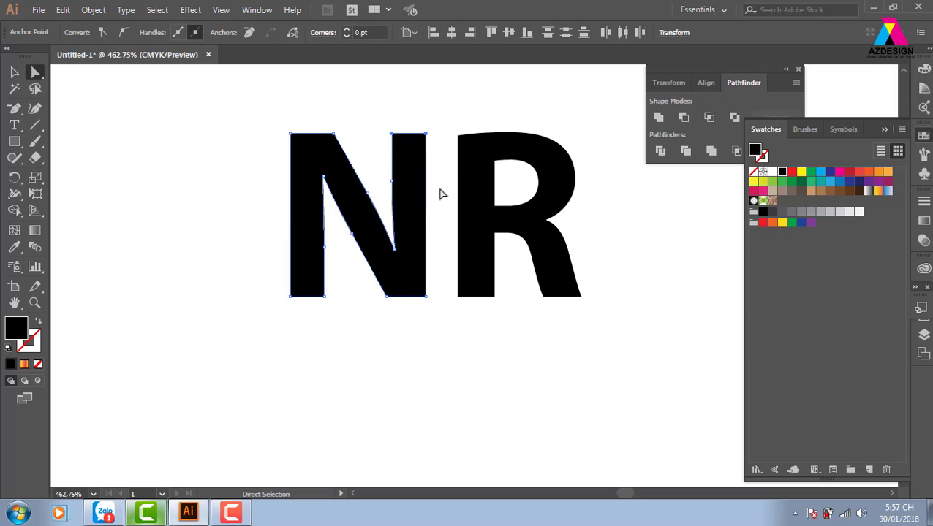
{"action": "left_click", "coordinate": [412, 205]}
{"action": "key", "text": "minus"}
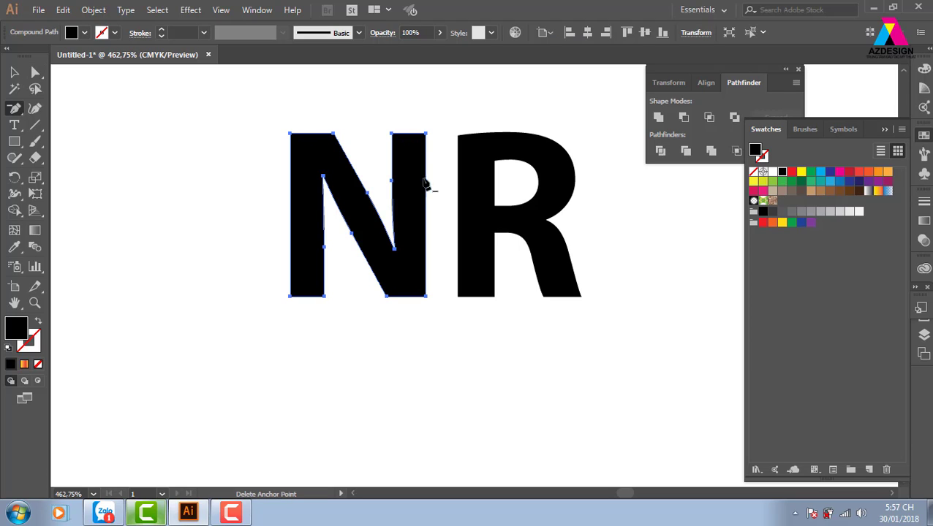
{"action": "left_click", "coordinate": [392, 135]}
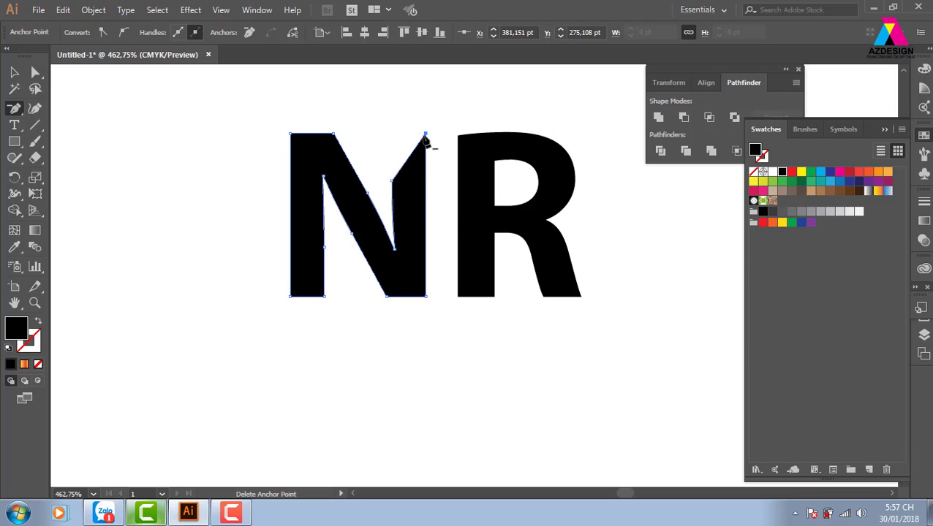
{"action": "left_click", "coordinate": [425, 136]}
{"action": "left_click", "coordinate": [580, 276]}
{"action": "left_click", "coordinate": [426, 137]}
{"action": "left_click", "coordinate": [391, 181]}
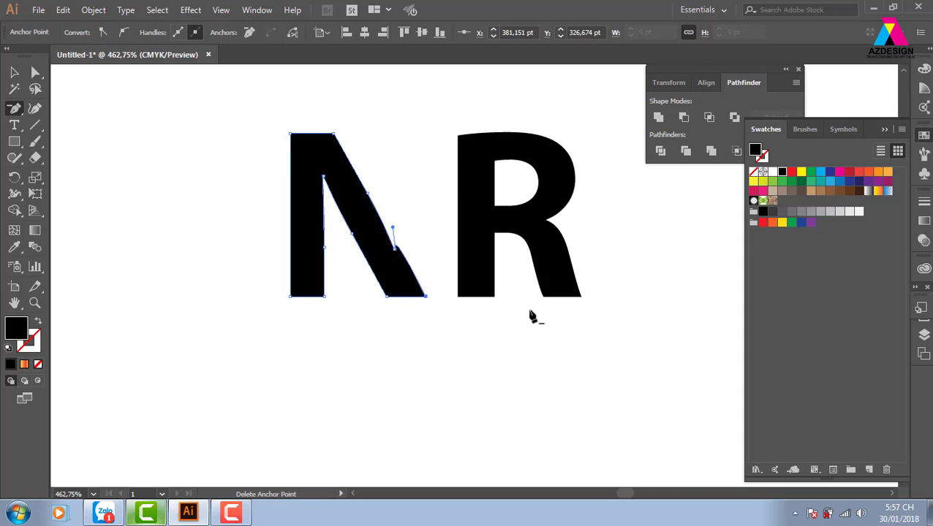
{"action": "left_click", "coordinate": [14, 72]}
Step: Slide the R left so it overlaps the N's diagonal
{"action": "left_click", "coordinate": [183, 124]}
{"action": "left_click_drag", "start_coordinate": [489, 235], "coordinate": [427, 239]}
{"action": "left_click", "coordinate": [482, 333]}
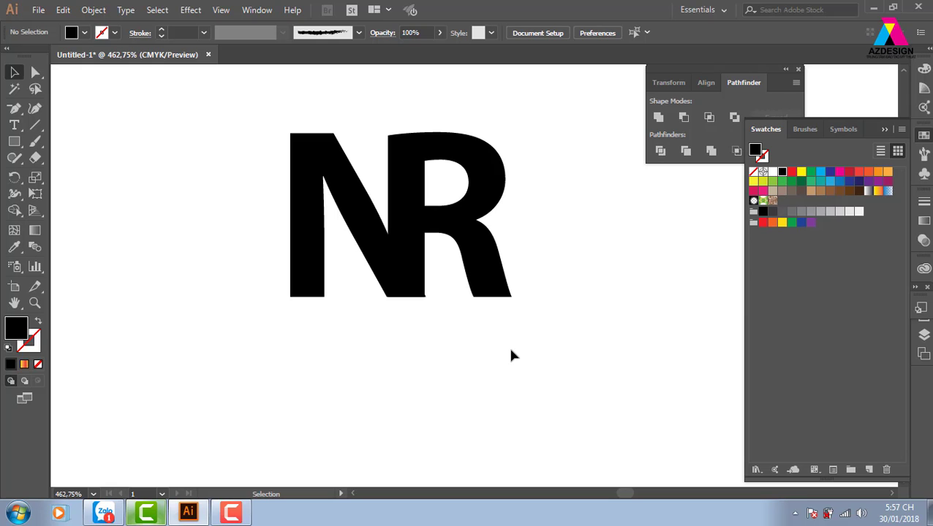
Step: Subtract a small rectangle between the R's stem and leg using Pathfinder Minus Front
{"action": "key", "text": "z"}
{"action": "left_click_drag", "start_coordinate": [223, 99], "coordinate": [633, 349]}
{"action": "left_click_drag", "start_coordinate": [533, 329], "coordinate": [502, 321]}
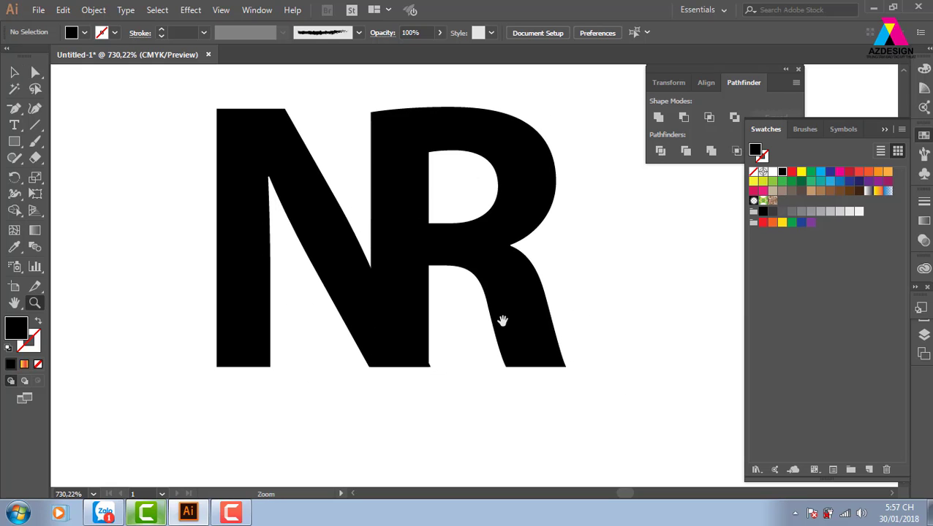
{"action": "key", "text": "v"}
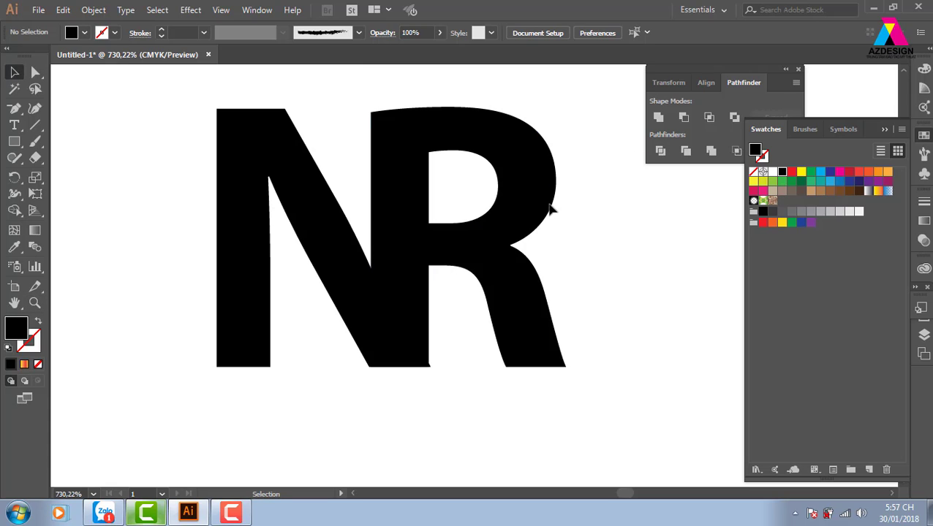
{"action": "left_click", "coordinate": [434, 252]}
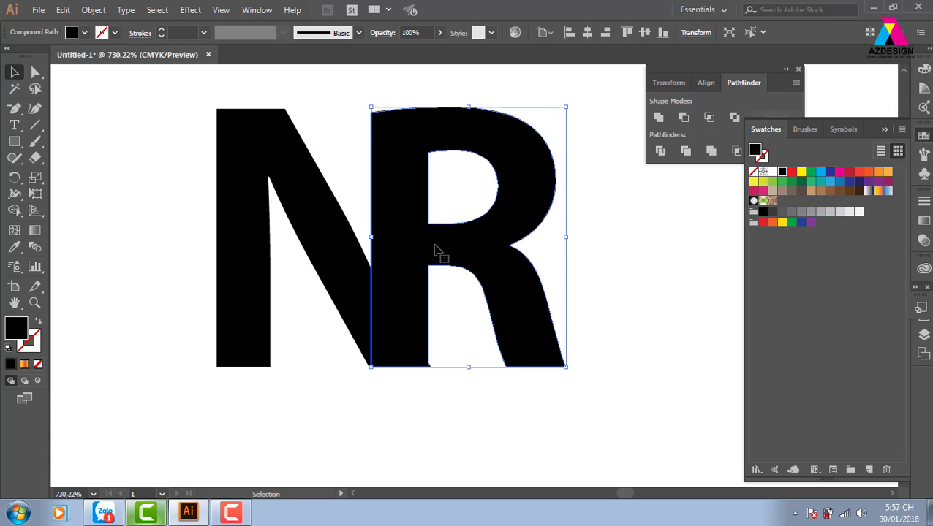
{"action": "left_click", "coordinate": [15, 143]}
{"action": "left_click_drag", "start_coordinate": [429, 204], "coordinate": [455, 285]}
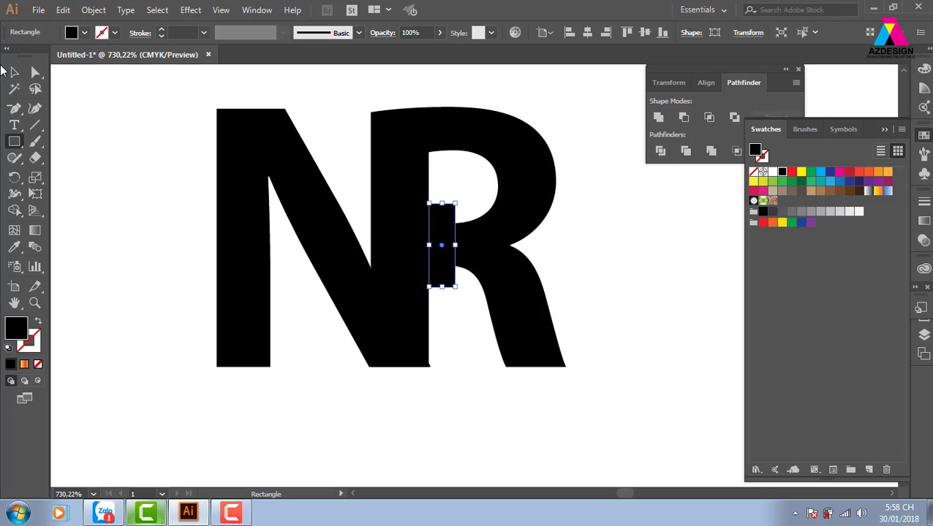
{"action": "left_click", "coordinate": [13, 71]}
{"action": "left_click", "coordinate": [499, 235], "text": "shift"}
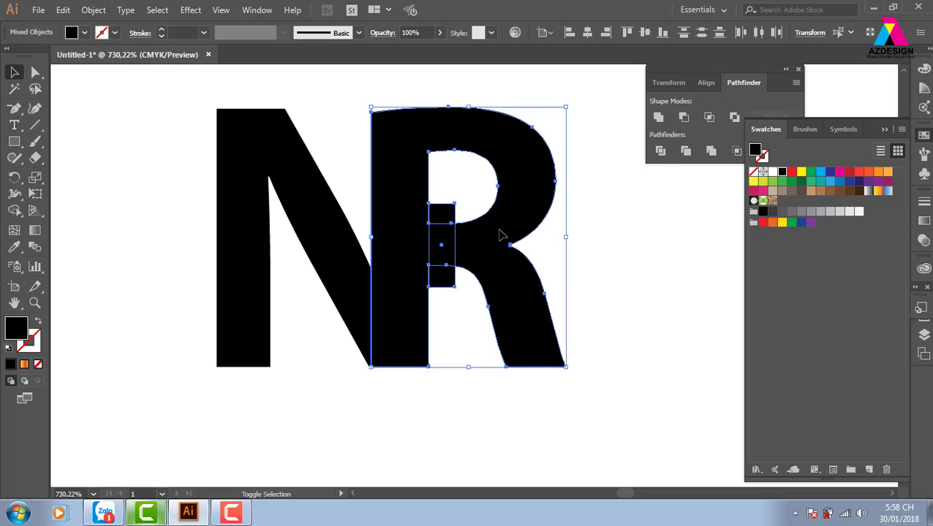
{"action": "left_click", "coordinate": [684, 117]}
{"action": "left_click", "coordinate": [727, 295]}
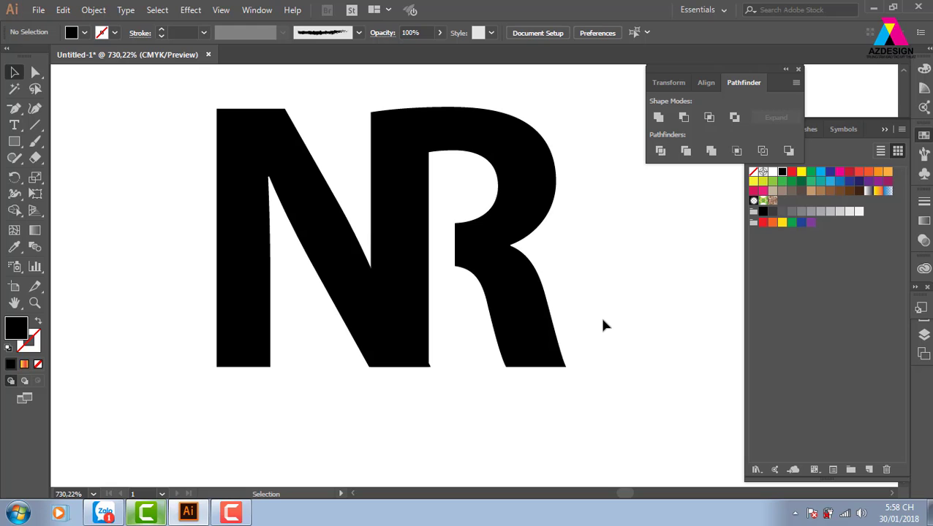
Step: Nudge the R slightly right, then unite the N and R with Pathfinder Unite
{"action": "left_click_drag", "start_coordinate": [149, 146], "coordinate": [643, 343]}
{"action": "left_click", "coordinate": [701, 349]}
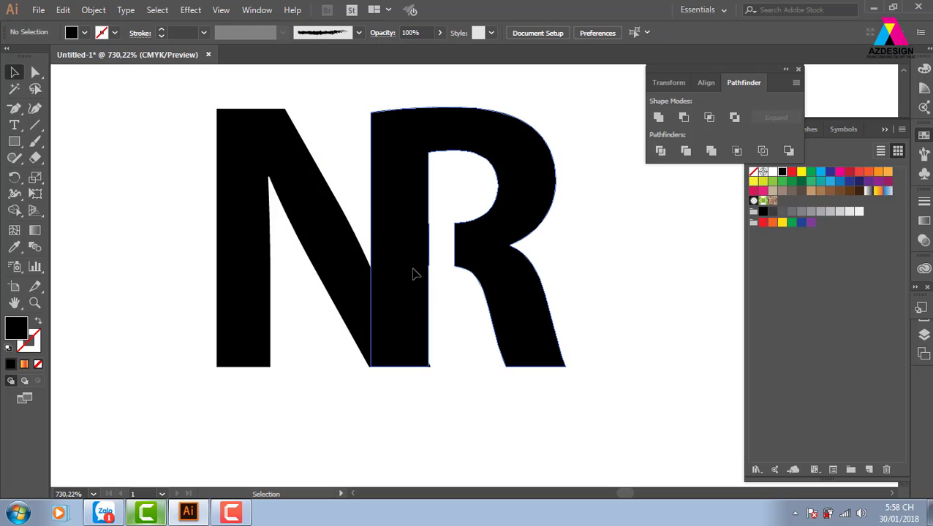
{"action": "left_click_drag", "start_coordinate": [415, 271], "coordinate": [418, 272]}
{"action": "left_click", "coordinate": [604, 328]}
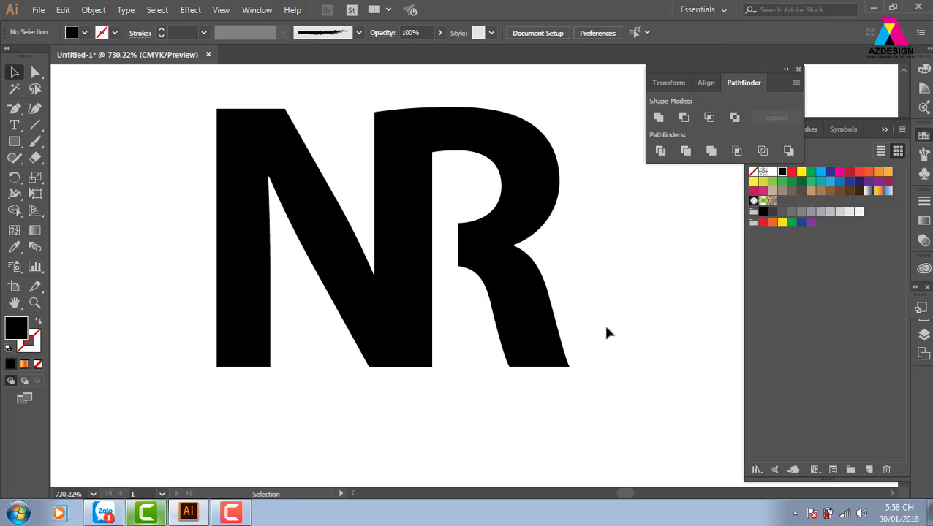
{"action": "left_click_drag", "start_coordinate": [158, 209], "coordinate": [603, 327]}
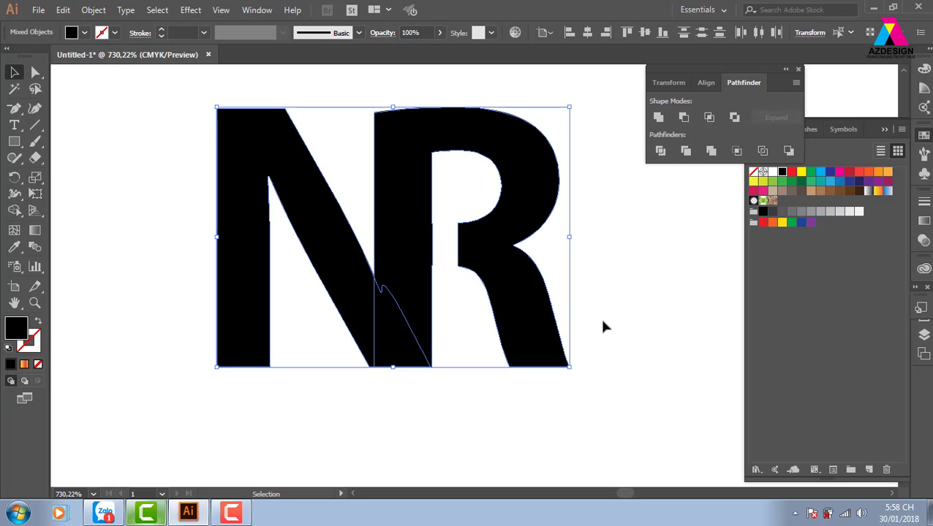
{"action": "left_click", "coordinate": [660, 117]}
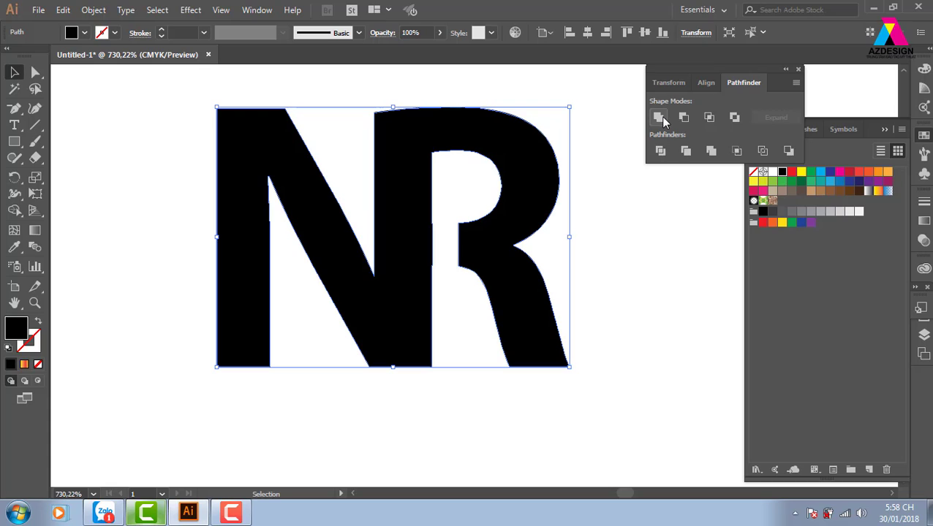
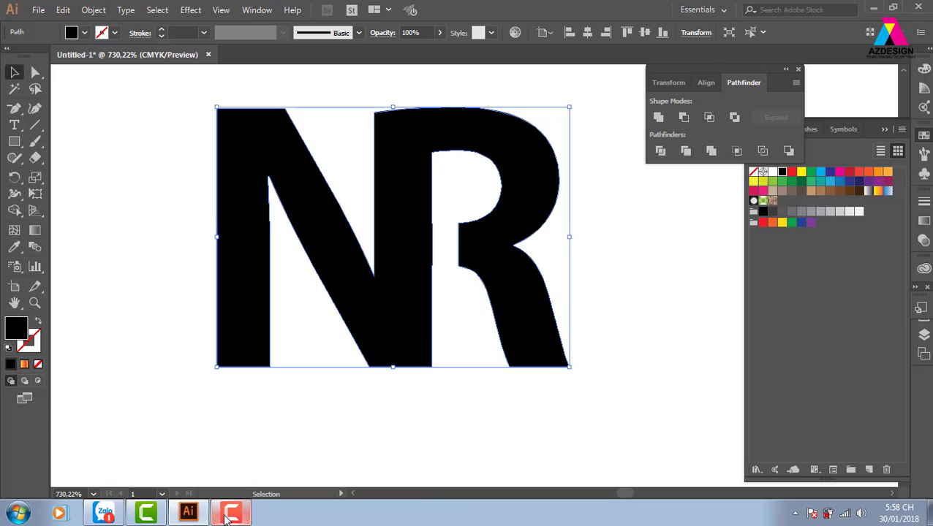
Step: Zoom in on the N–R join and select the NR outline to show its anchors
{"action": "left_click", "coordinate": [633, 266]}
{"action": "key", "text": "z"}
{"action": "left_click", "coordinate": [589, 349]}
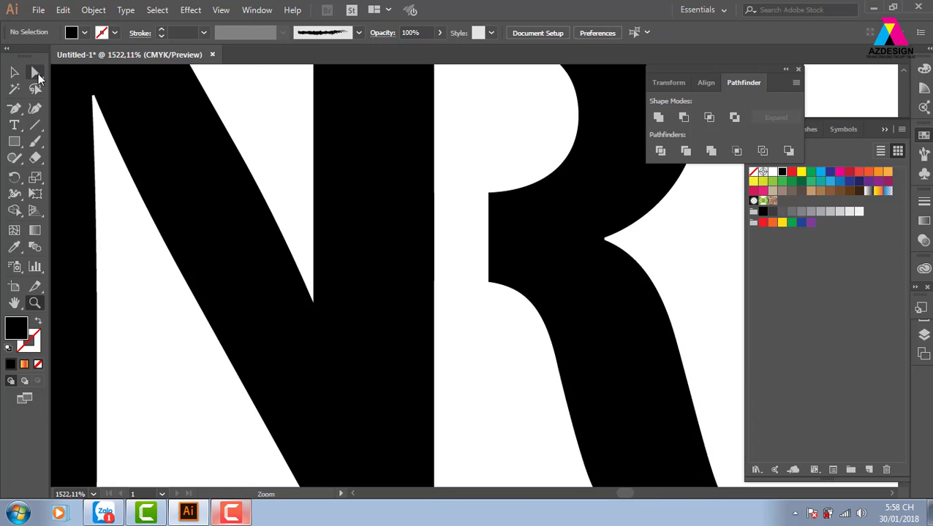
{"action": "left_click", "coordinate": [35, 73]}
{"action": "left_click", "coordinate": [414, 235]}
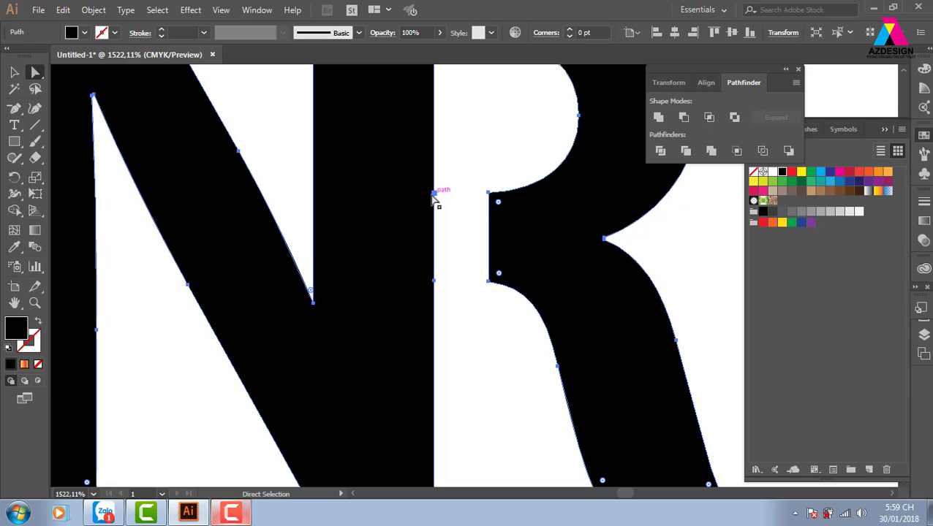
Step: Delete the extra anchor on the N–R edge, then zoom back out to the whole monogram
{"action": "key", "text": "minus"}
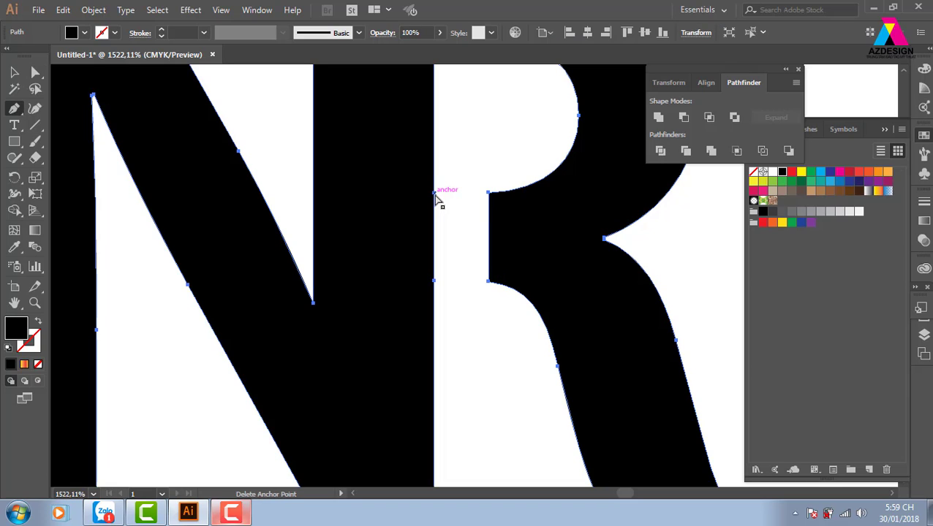
{"action": "left_click", "coordinate": [434, 194]}
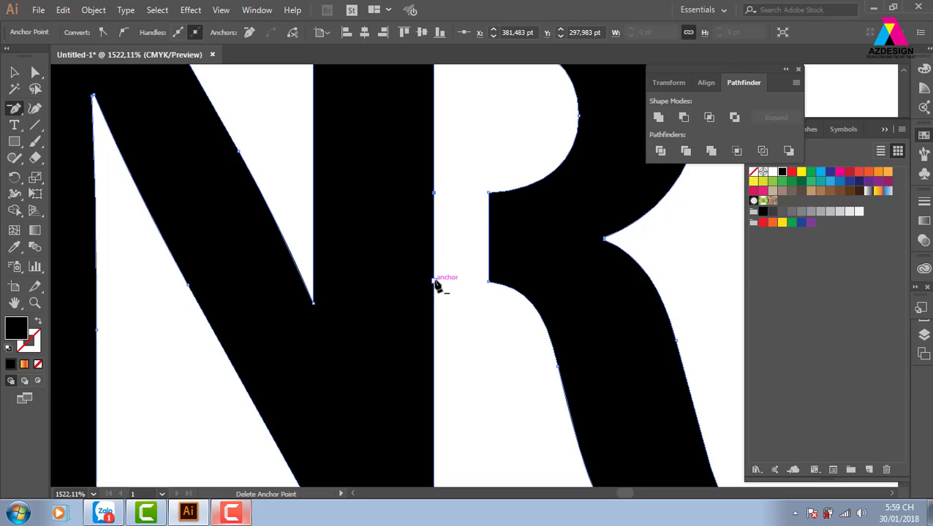
{"action": "left_click", "coordinate": [434, 194]}
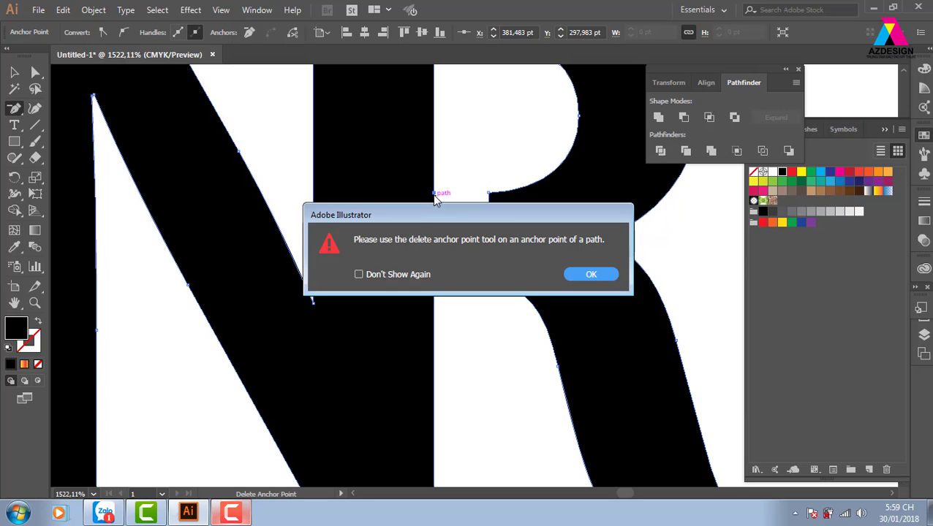
{"action": "left_click", "coordinate": [601, 276]}
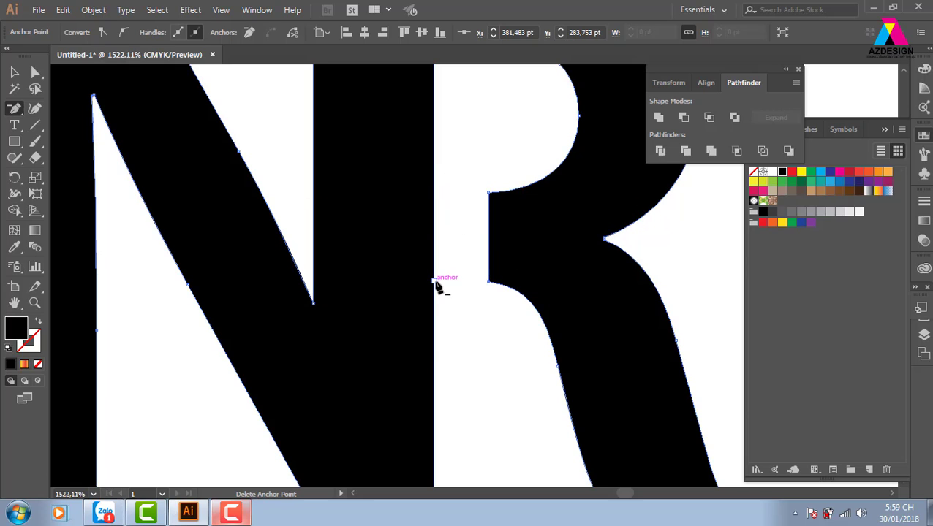
{"action": "key", "text": "ctrl+minus"}
{"action": "key", "text": "ctrl+minus"}
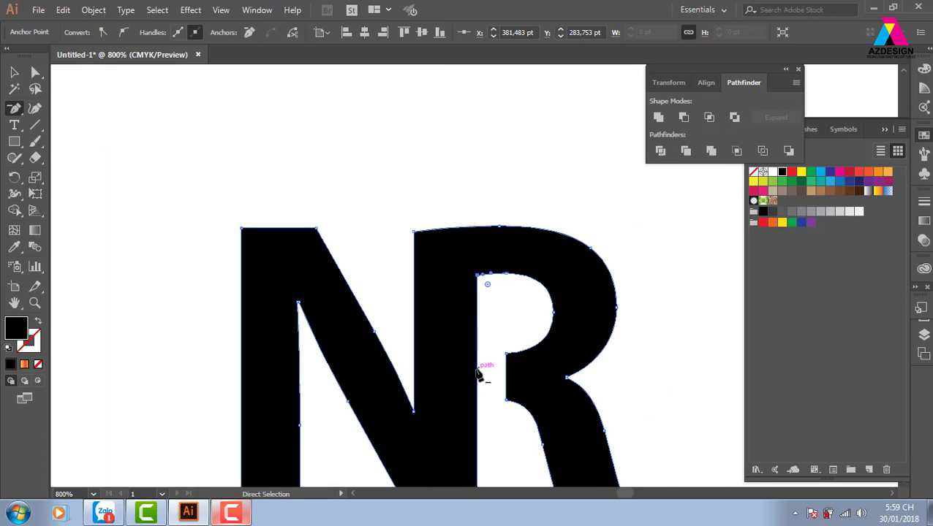
{"action": "left_click_drag", "start_coordinate": [497, 368], "coordinate": [482, 247]}
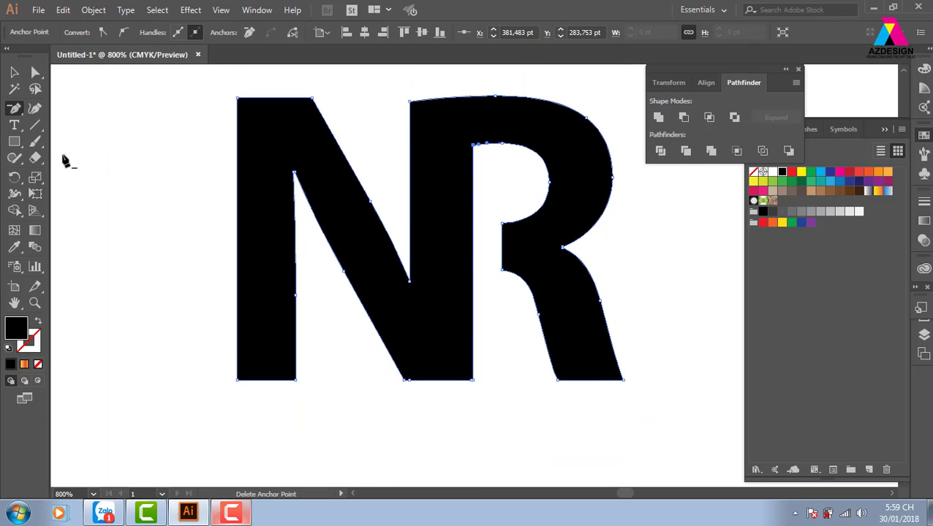
{"action": "left_click", "coordinate": [14, 71]}
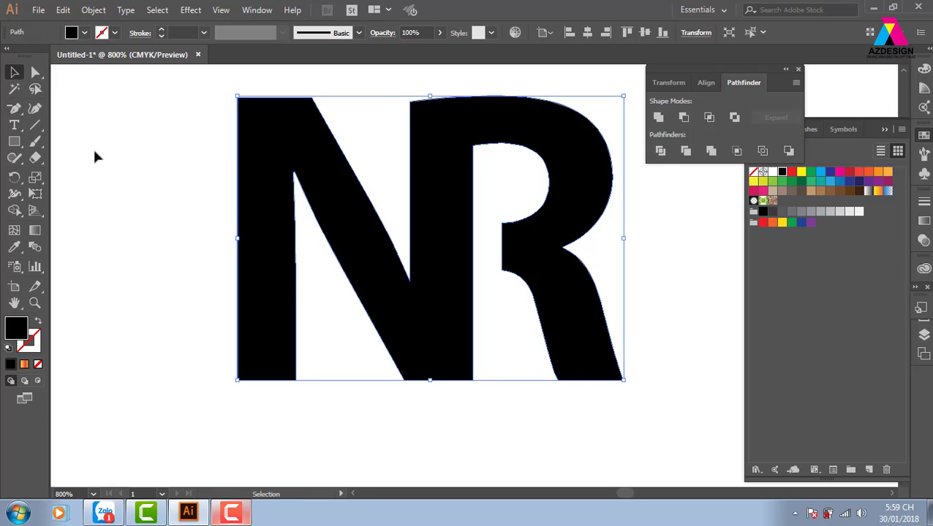
Step: Round the R leg's bottom-left corner and the foot of the N's left stem
{"action": "left_click", "coordinate": [35, 71]}
{"action": "left_click", "coordinate": [559, 380]}
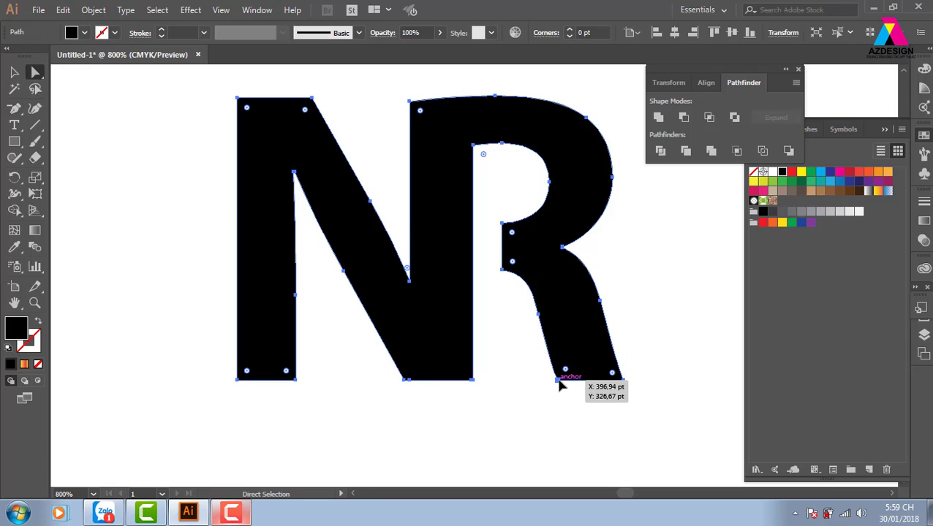
{"action": "left_click_drag", "start_coordinate": [564, 372], "coordinate": [597, 334]}
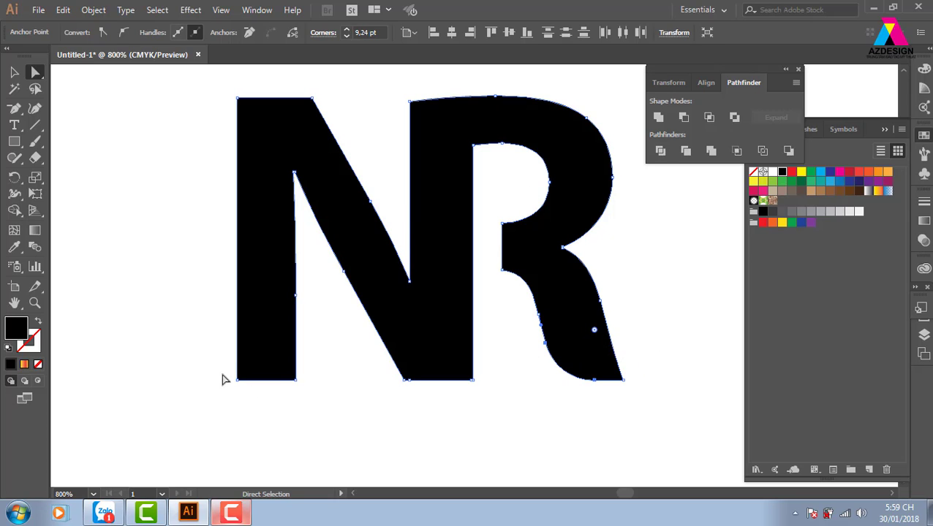
{"action": "left_click", "coordinate": [296, 380]}
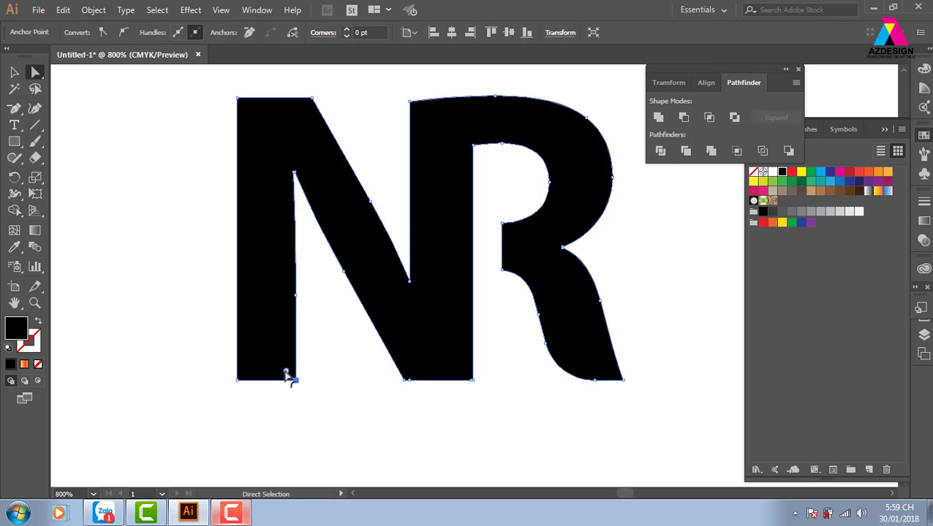
{"action": "left_click_drag", "start_coordinate": [286, 374], "coordinate": [260, 350]}
{"action": "left_click", "coordinate": [439, 421]}
{"action": "scroll", "coordinate": [438, 420], "scroll_direction": "right", "scroll_amount": 2}
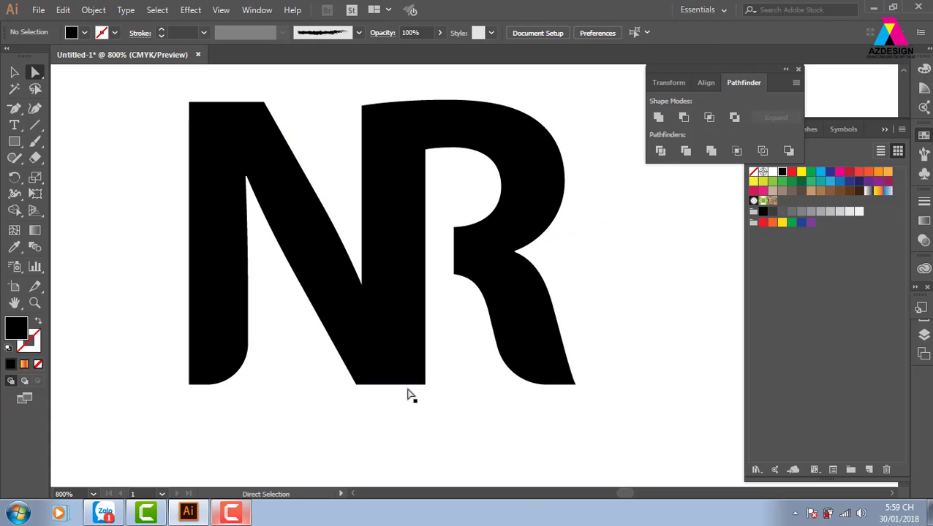
Step: Round the N's bottom inner corner under the diagonal, then deselect the shape
{"action": "left_click", "coordinate": [356, 383]}
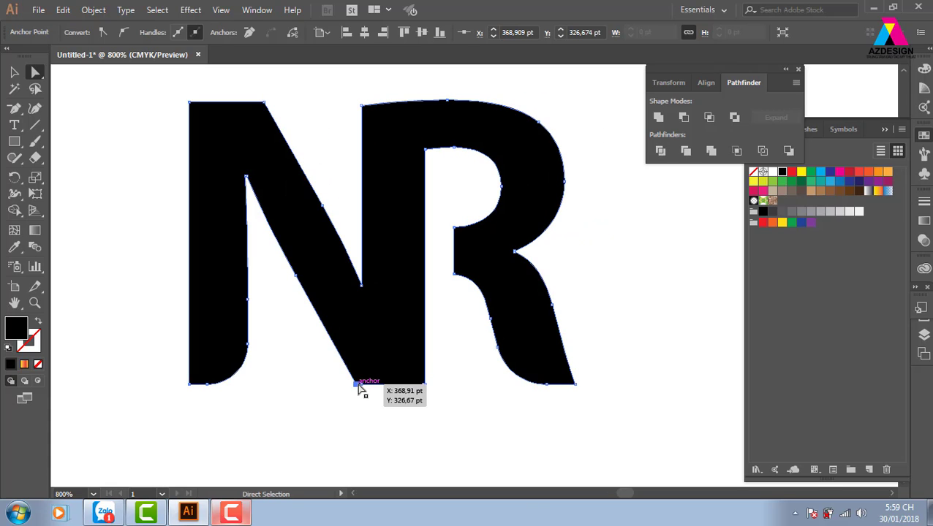
{"action": "key", "text": "minus"}
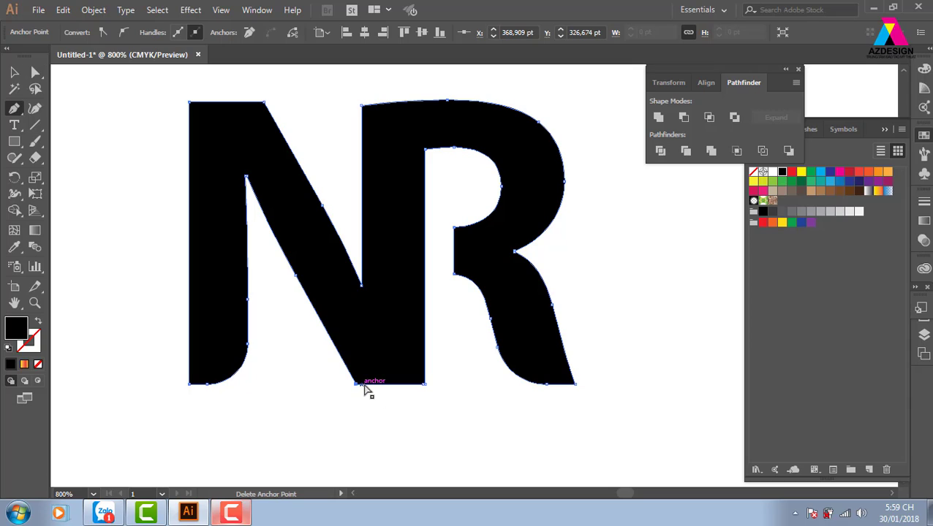
{"action": "left_click", "coordinate": [357, 384]}
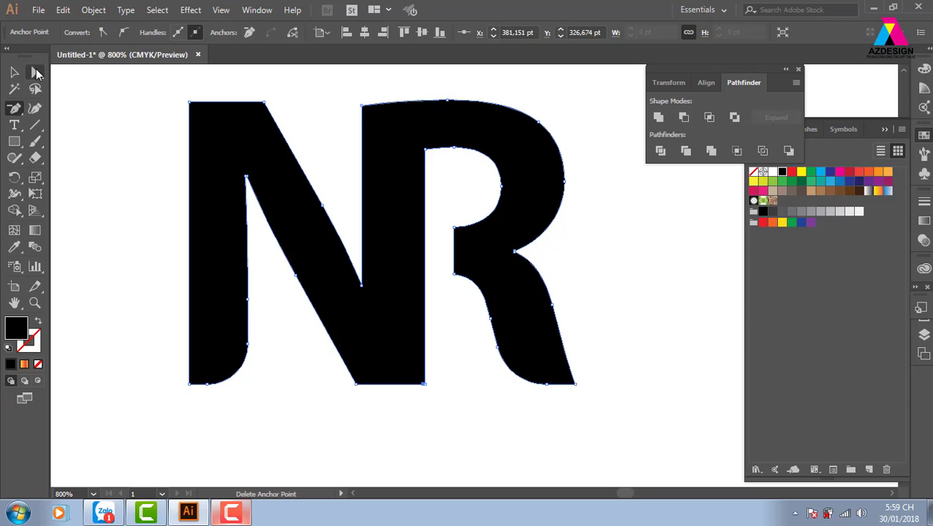
{"action": "key", "text": "a"}
{"action": "left_click", "coordinate": [358, 386]}
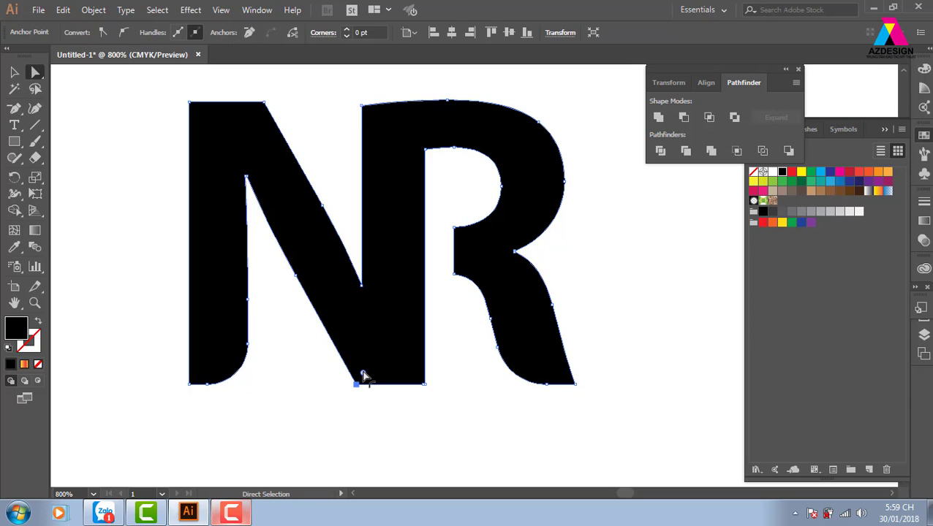
{"action": "left_click_drag", "start_coordinate": [360, 377], "coordinate": [411, 304]}
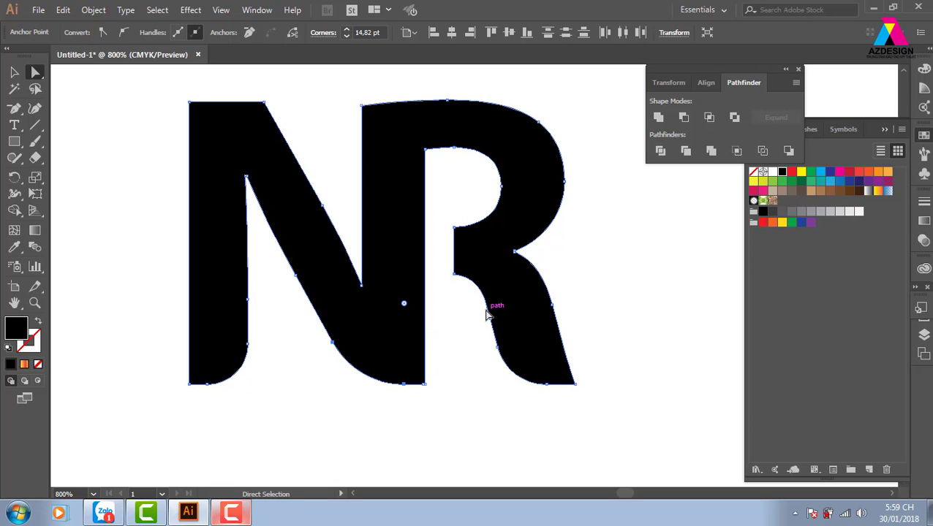
{"action": "left_click", "coordinate": [14, 72]}
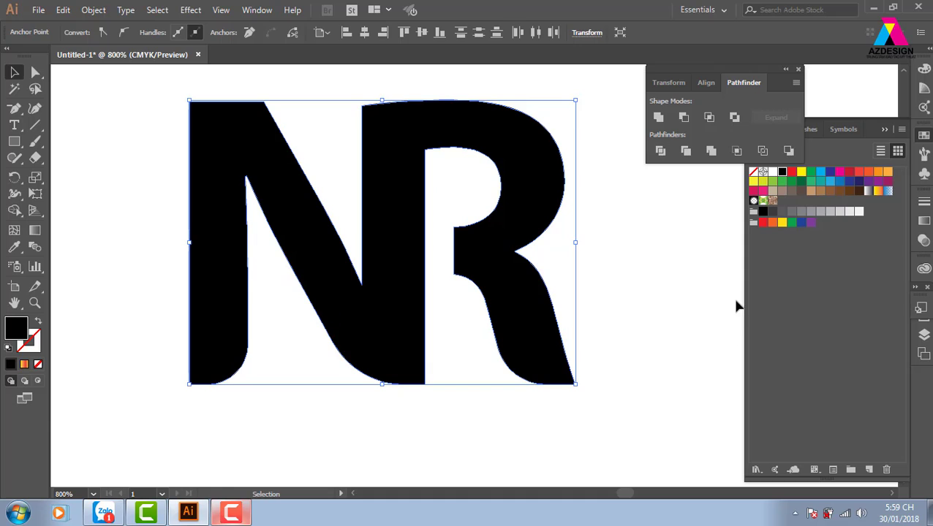
{"action": "left_click", "coordinate": [648, 287]}
{"action": "left_click_drag", "start_coordinate": [627, 252], "coordinate": [602, 243]}
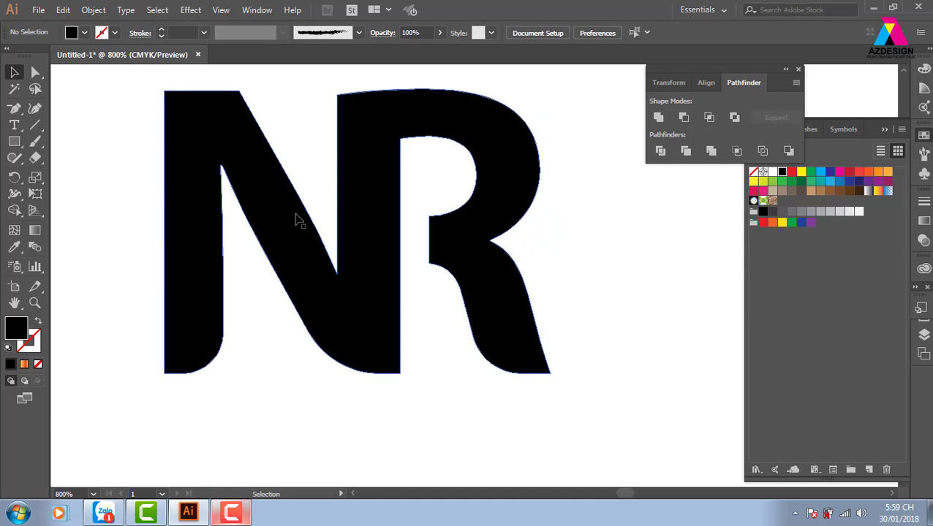
Step: Draw a yellow-stroked curved cutting path from the N's diagonal down past its bottom
{"action": "left_click", "coordinate": [35, 124]}
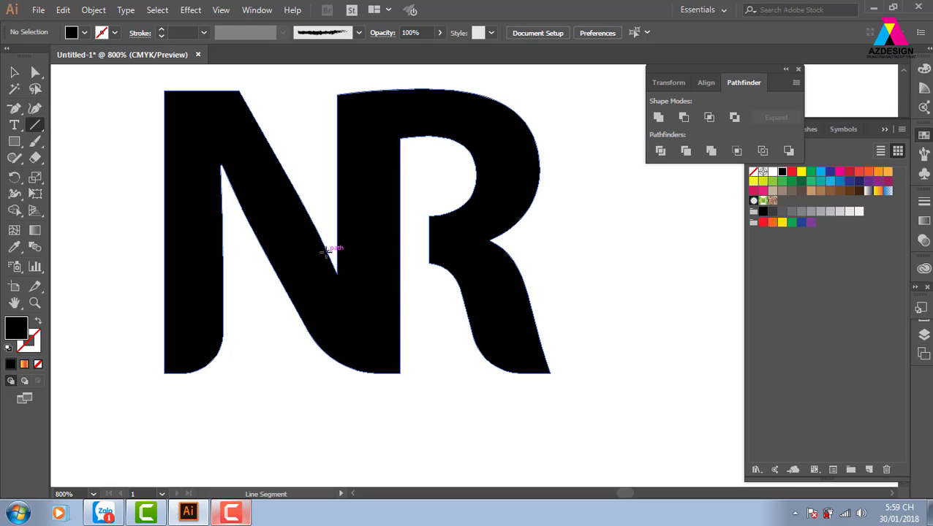
{"action": "left_click_drag", "start_coordinate": [324, 250], "coordinate": [391, 401]}
{"action": "key", "text": "ctrl+z"}
{"action": "key", "text": "p"}
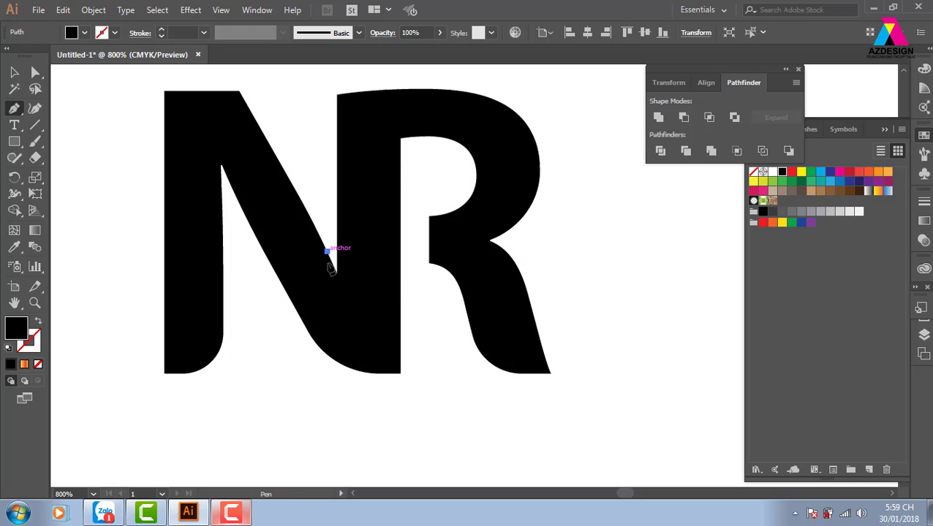
{"action": "left_click", "coordinate": [327, 251]}
{"action": "left_click_drag", "start_coordinate": [398, 373], "coordinate": [517, 399]}
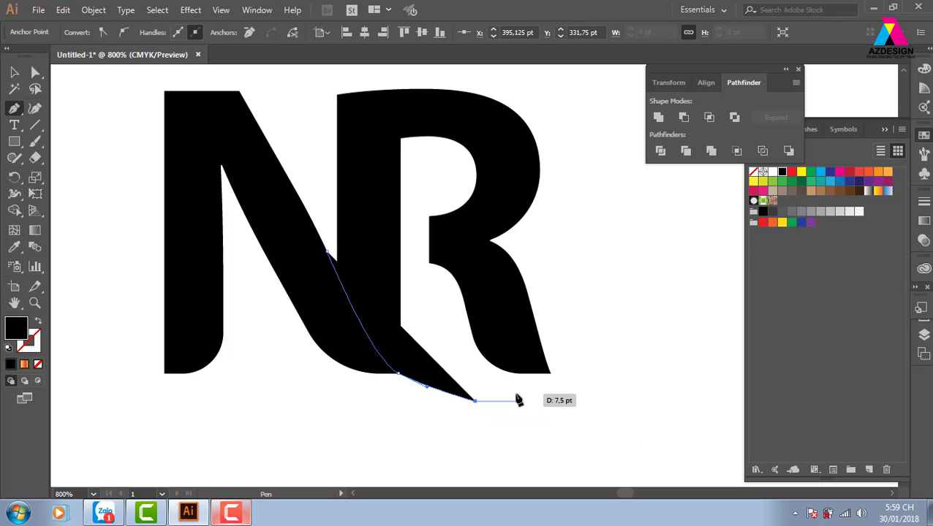
{"action": "key", "text": "shift+x"}
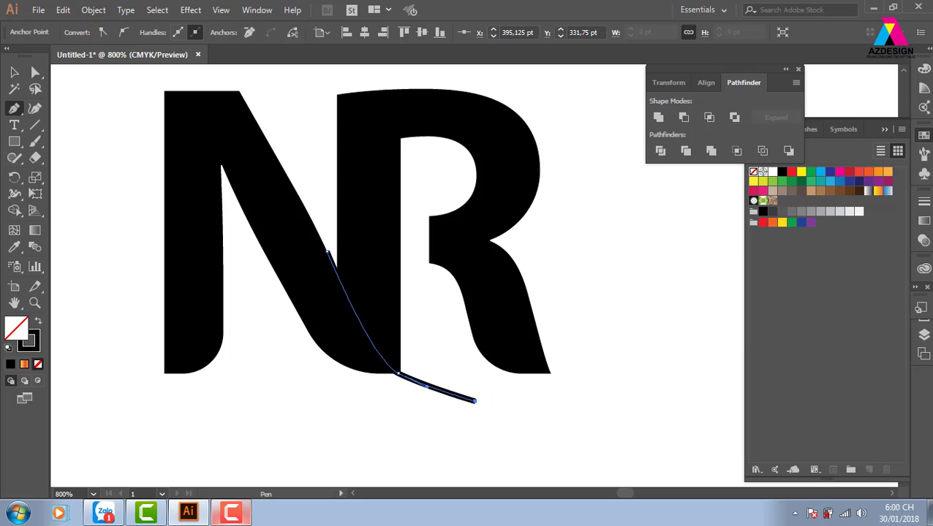
{"action": "left_click", "coordinate": [14, 71]}
{"action": "key", "text": "x"}
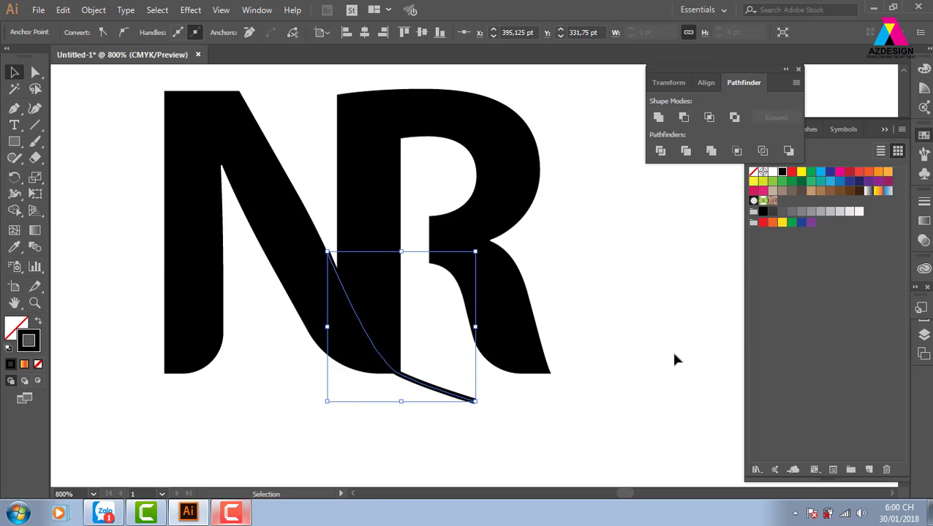
{"action": "left_click", "coordinate": [801, 171]}
{"action": "left_click", "coordinate": [621, 420]}
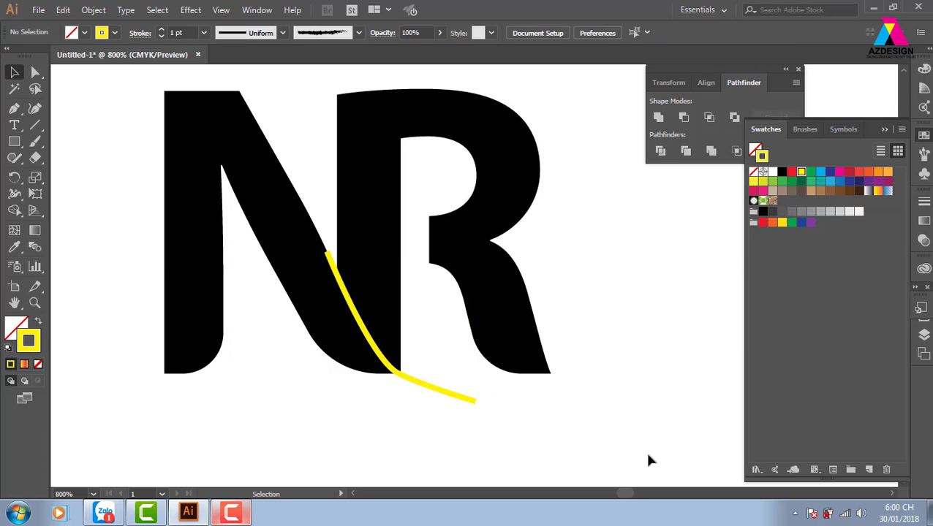
Step: Divide the NR shape along the yellow curve using Pathfinder Divide
{"action": "left_click", "coordinate": [422, 387]}
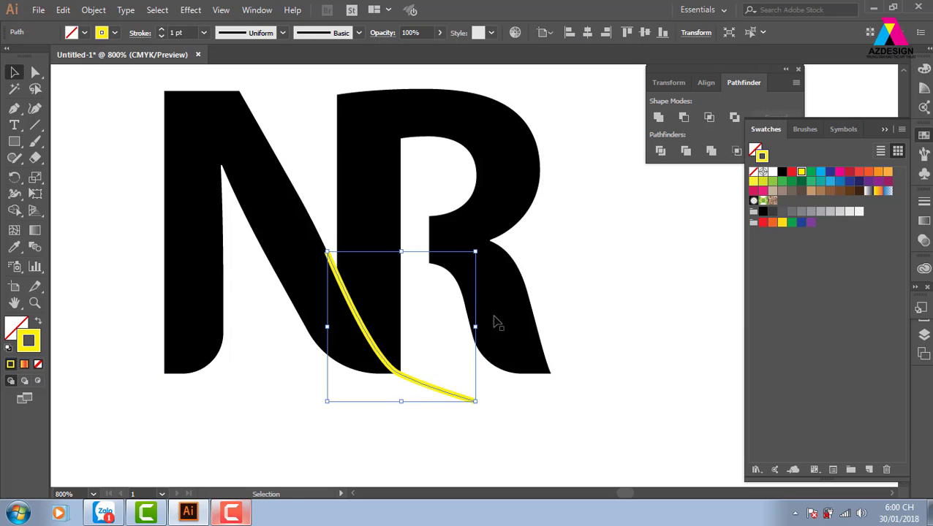
{"action": "left_click", "coordinate": [512, 282], "text": "shift"}
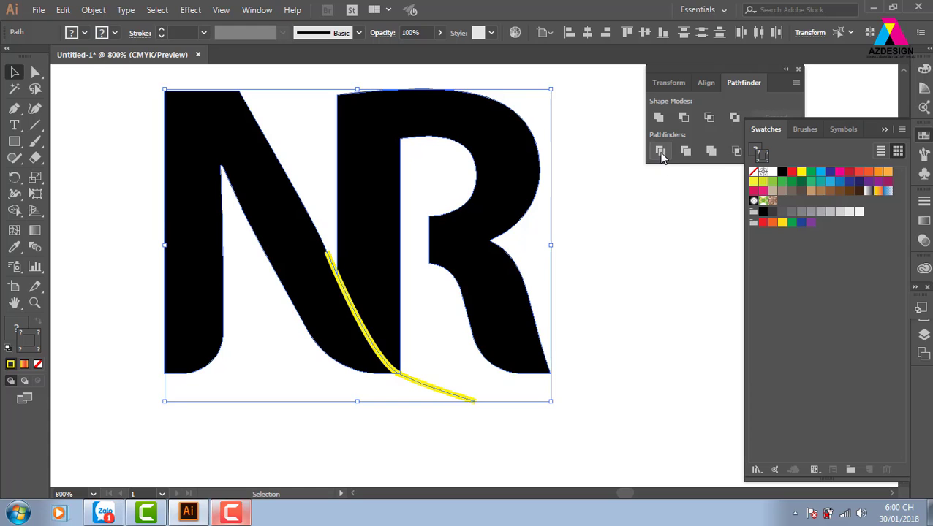
{"action": "left_click", "coordinate": [660, 152]}
{"action": "left_click", "coordinate": [558, 338]}
{"action": "left_click", "coordinate": [521, 318]}
{"action": "right_click", "coordinate": [502, 293]}
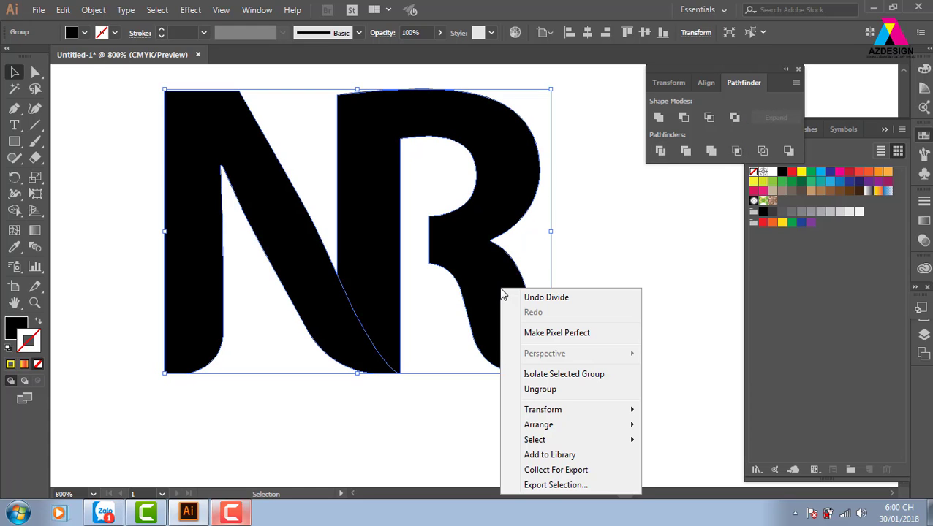
Step: Ungroup the divided pieces so the N and R are separate shapes
{"action": "left_click", "coordinate": [545, 389]}
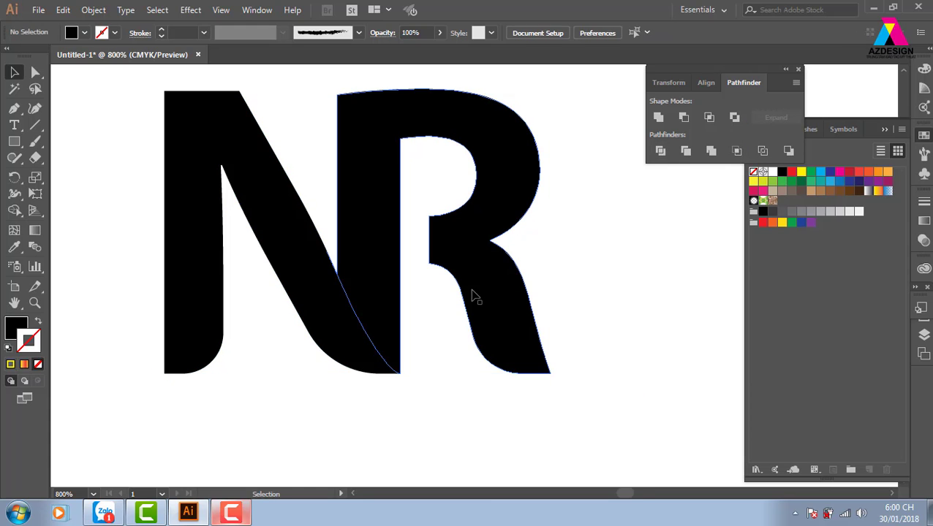
{"action": "mouse_move", "coordinate": [537, 344]}
{"action": "left_mouse_down"}
{"action": "mouse_move", "coordinate": [616, 327]}
{"action": "mouse_move", "coordinate": [536, 342]}
{"action": "left_mouse_up"}
{"action": "left_click", "coordinate": [567, 264]}
{"action": "left_click", "coordinate": [310, 283]}
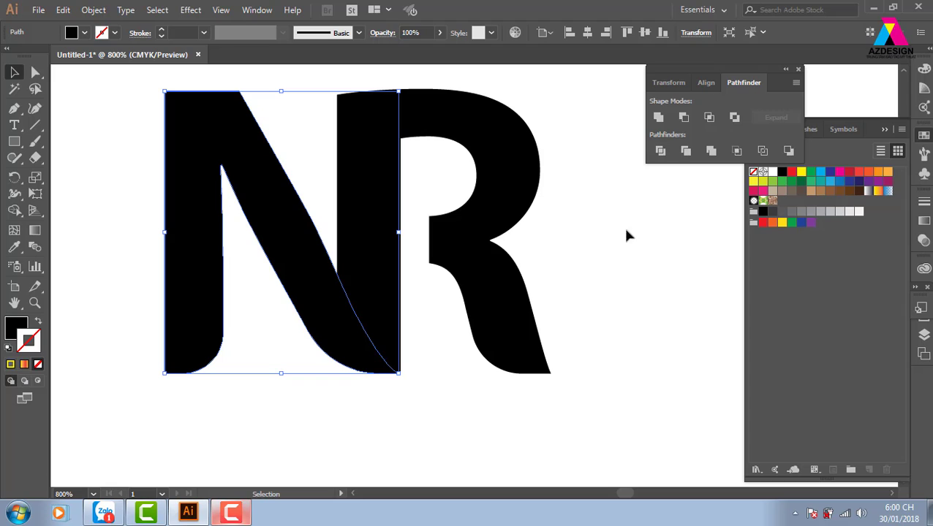
Step: Fill the N with the grey gradient swatch
{"action": "left_click", "coordinate": [925, 221]}
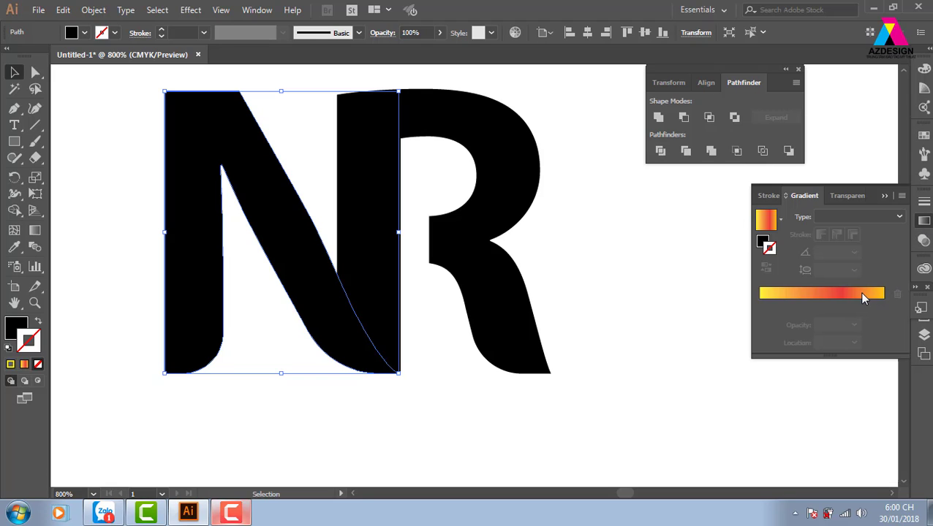
{"action": "left_click", "coordinate": [923, 135]}
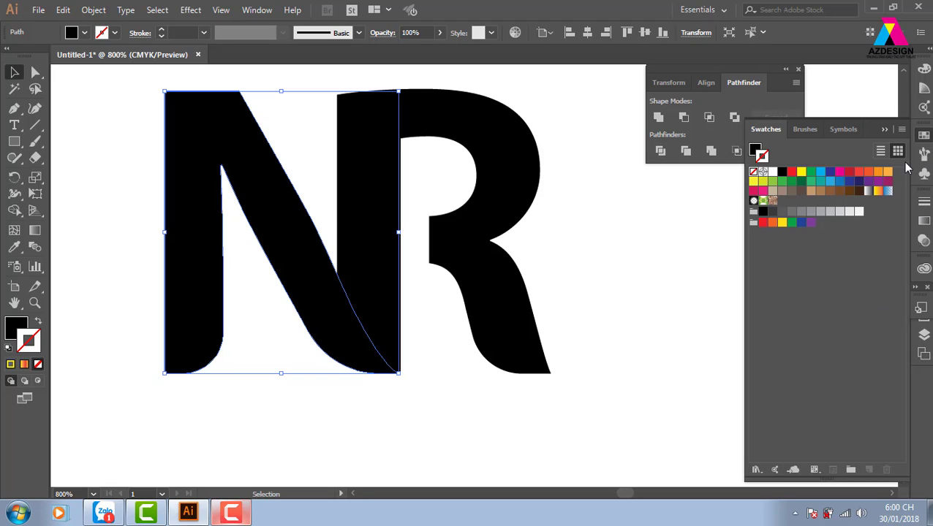
{"action": "left_click", "coordinate": [868, 193]}
{"action": "key", "text": "ctrl+z"}
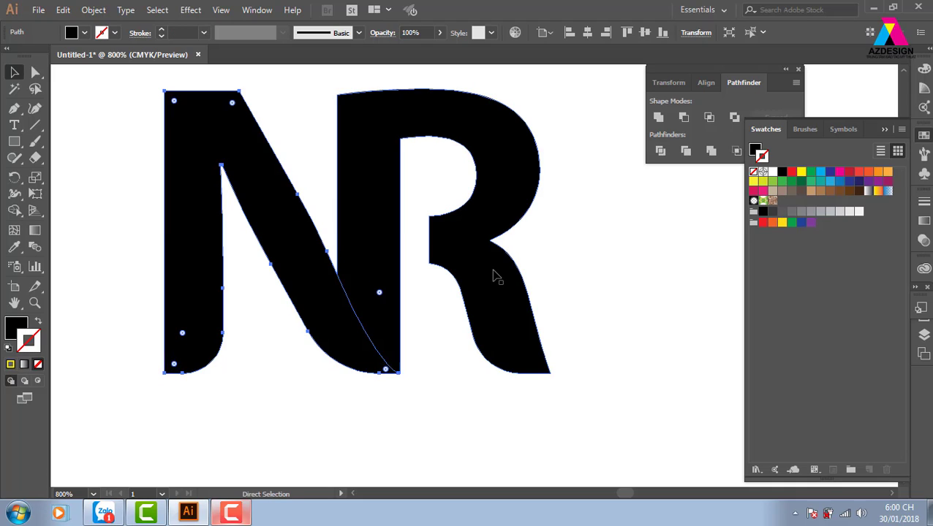
{"action": "left_click", "coordinate": [869, 191]}
{"action": "left_click", "coordinate": [574, 304]}
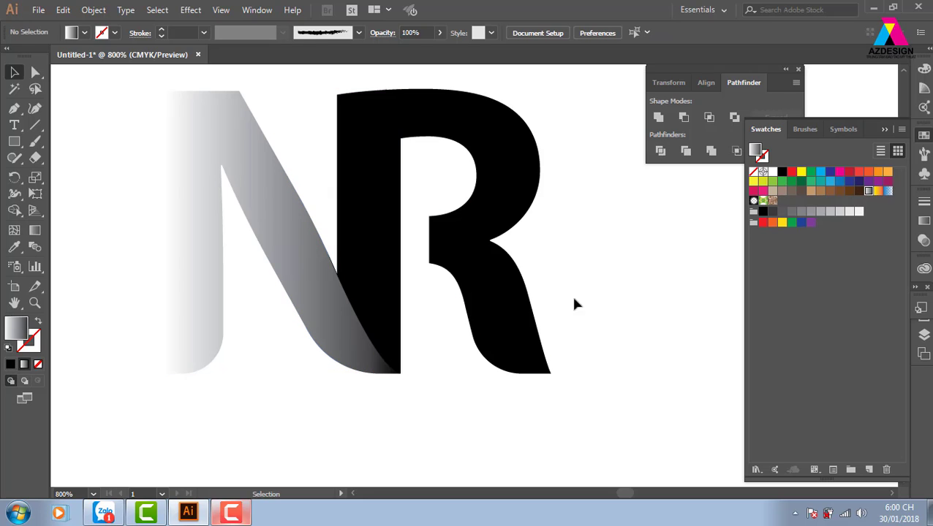
{"action": "left_click", "coordinate": [358, 350]}
Step: Set the N's gradient stops to blue on the left and dark purple on the right
{"action": "left_click", "coordinate": [922, 239]}
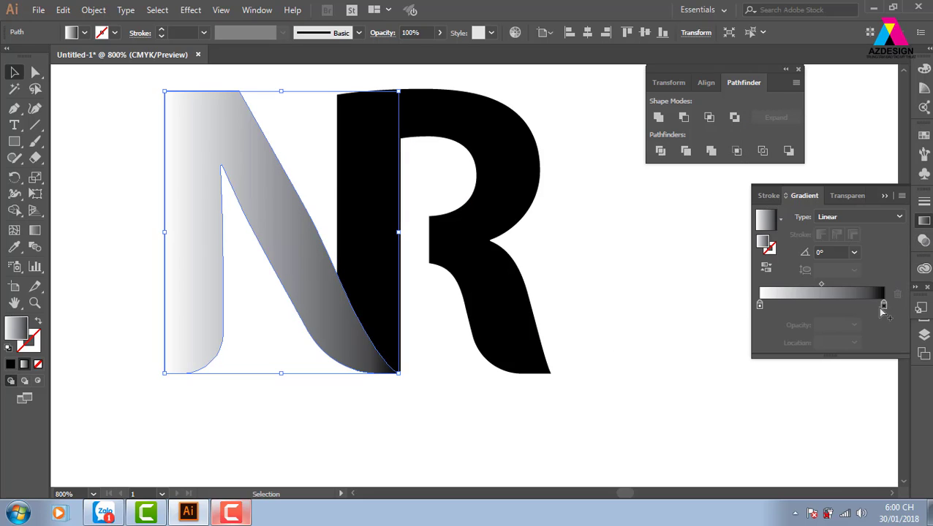
{"action": "double_click", "coordinate": [883, 307]}
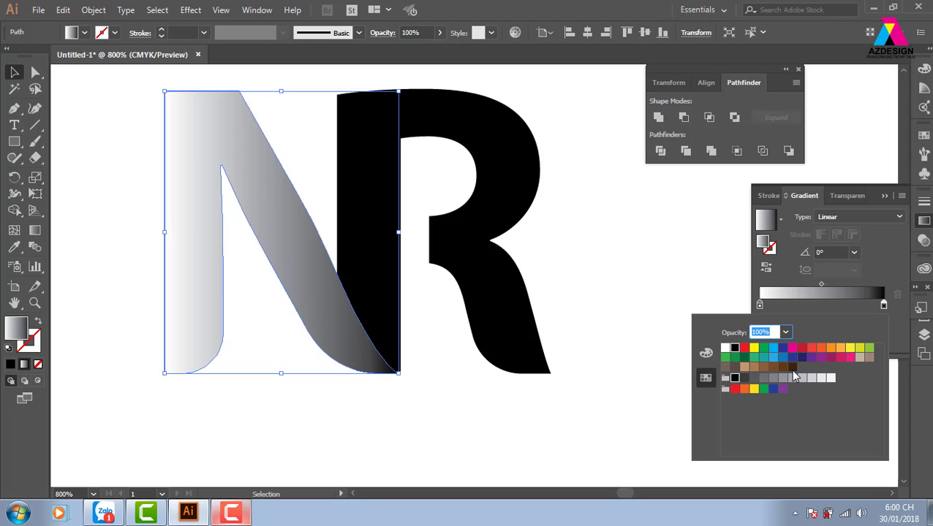
{"action": "left_click", "coordinate": [803, 359]}
{"action": "left_click", "coordinate": [759, 306]}
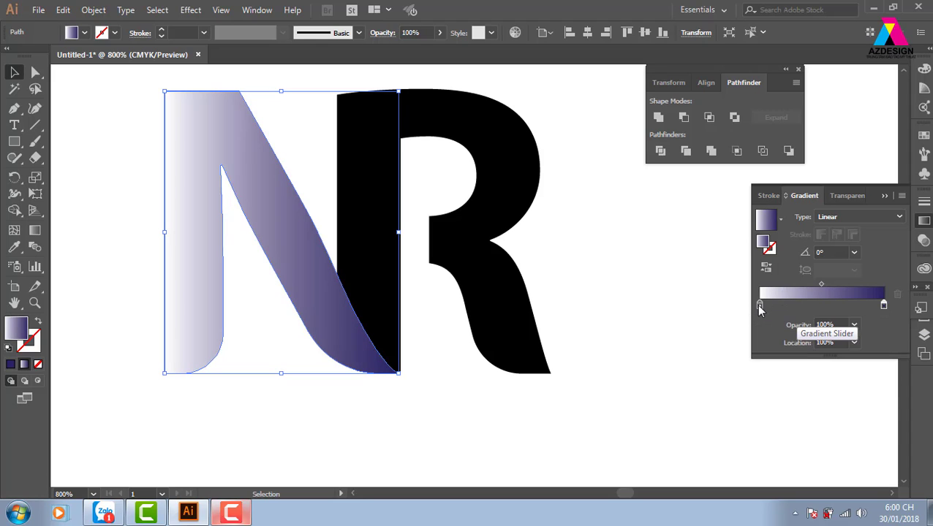
{"action": "double_click", "coordinate": [759, 306]}
{"action": "left_click", "coordinate": [783, 358]}
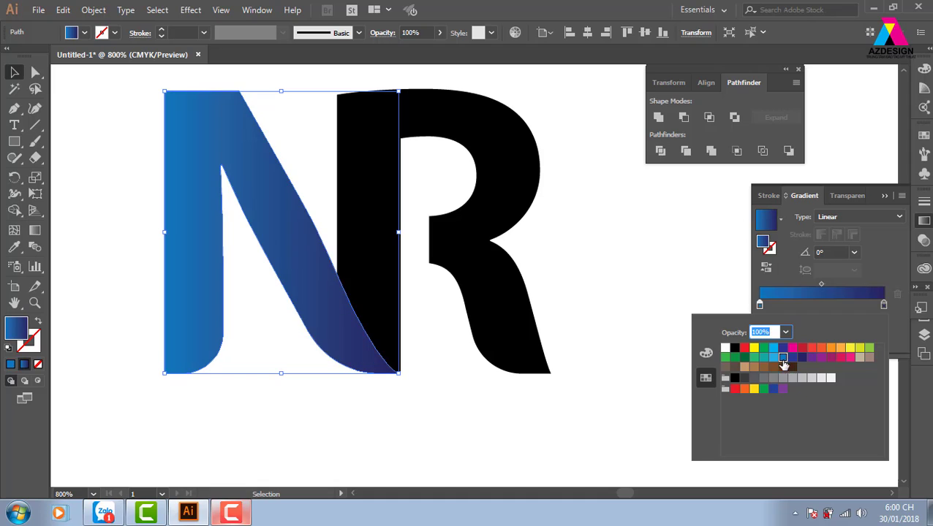
{"action": "left_click", "coordinate": [588, 225]}
Step: Copy the N's blue-to-purple gradient onto the R with the Eyedropper
{"action": "left_click", "coordinate": [610, 282]}
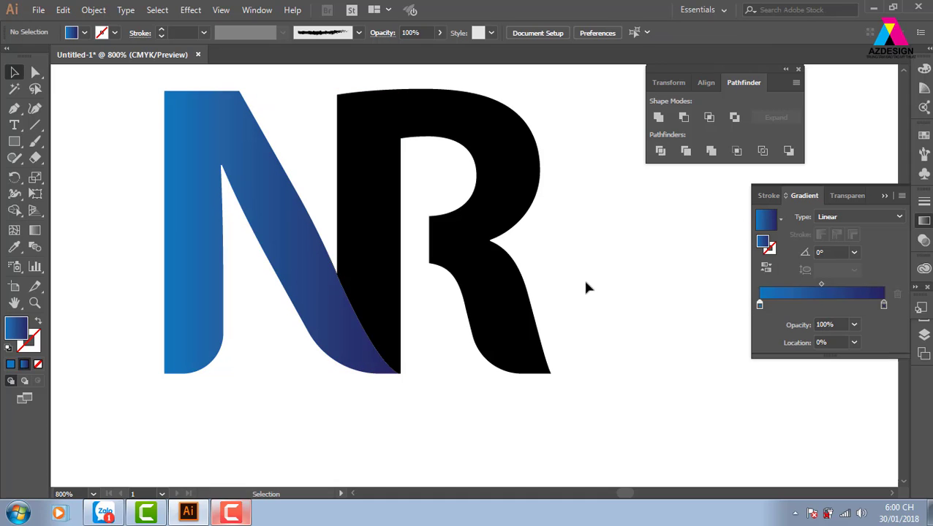
{"action": "left_click", "coordinate": [481, 266]}
{"action": "key", "text": "i"}
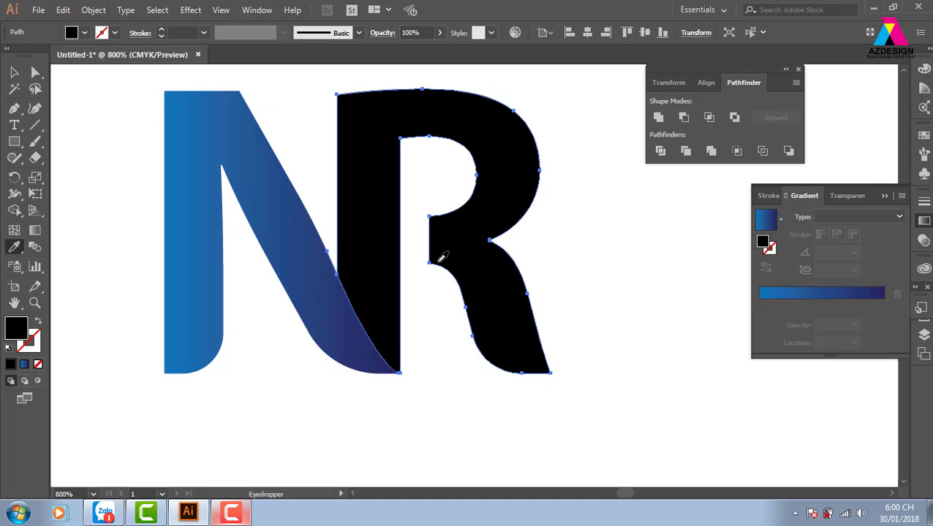
{"action": "left_click", "coordinate": [298, 250]}
{"action": "left_click", "coordinate": [16, 76]}
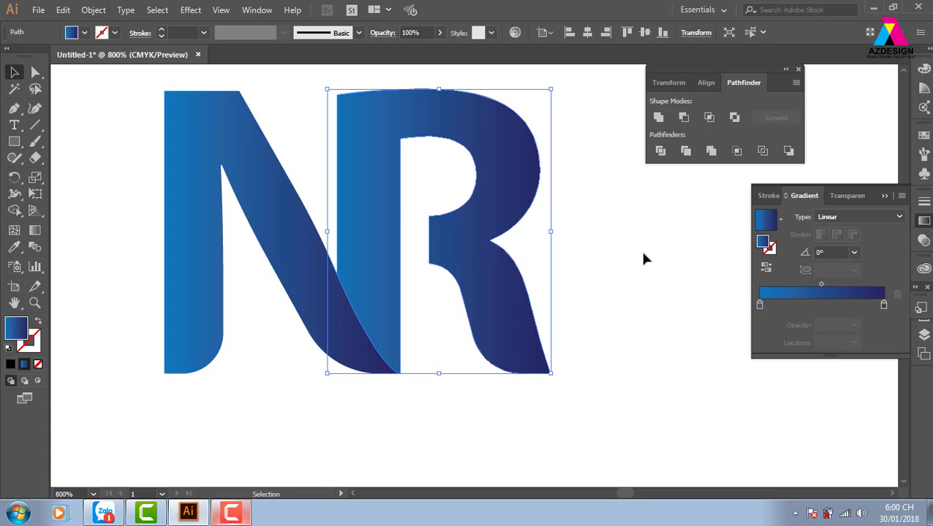
{"action": "left_click", "coordinate": [643, 257]}
{"action": "left_click", "coordinate": [493, 224]}
{"action": "left_click", "coordinate": [613, 270]}
Step: Move the NR logo up and left, and start a text object below it
{"action": "key", "text": "ctrl+minus"}
{"action": "key", "text": "ctrl+minus"}
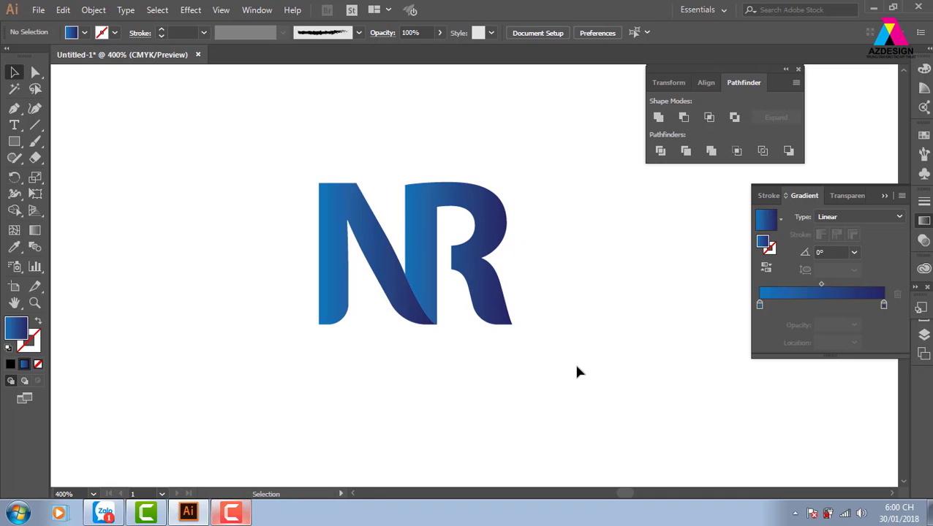
{"action": "left_click_drag", "start_coordinate": [250, 129], "coordinate": [589, 386]}
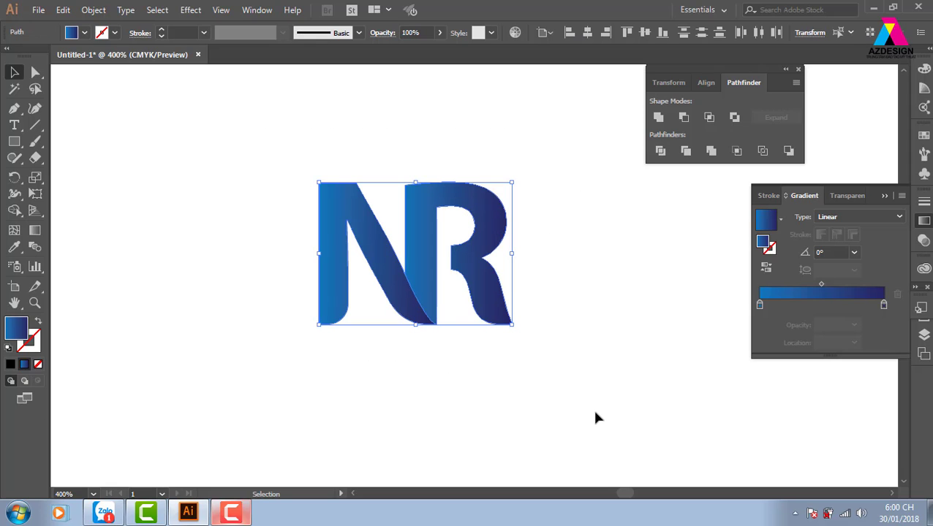
{"action": "left_click_drag", "start_coordinate": [505, 321], "coordinate": [476, 235]}
{"action": "left_click", "coordinate": [388, 295]}
{"action": "left_click", "coordinate": [14, 125]}
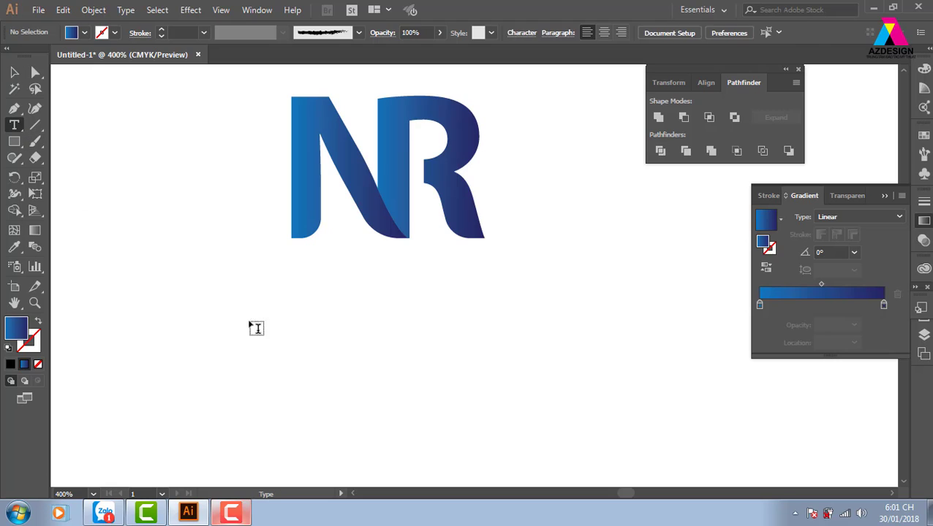
{"action": "left_click", "coordinate": [295, 318]}
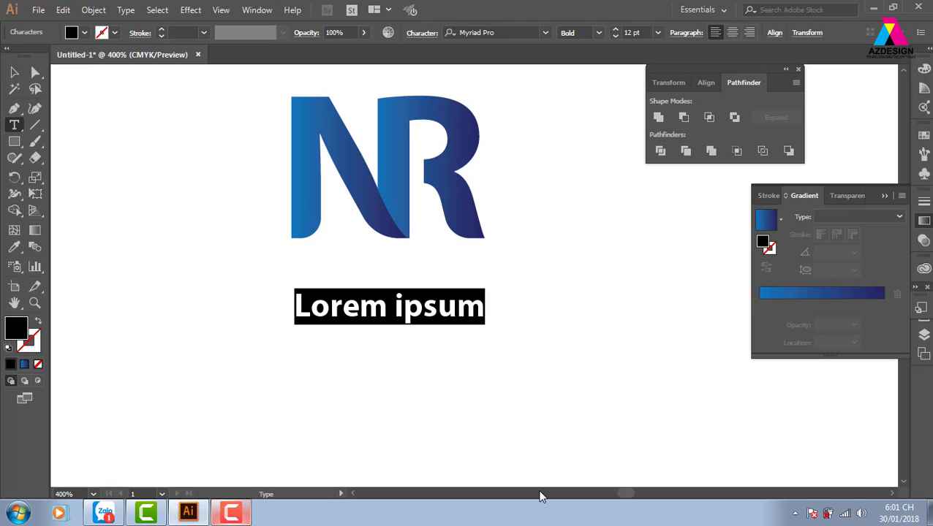
Step: Type the text NB, removing the stray lowercase letters
{"action": "type", "text": "nb"}
{"action": "key", "text": "BackSpace"}
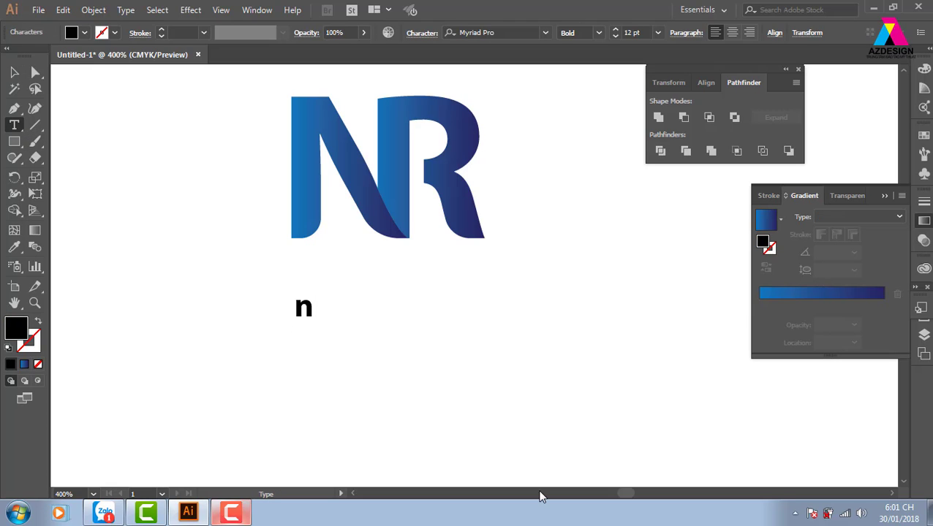
{"action": "type", "text": "NB"}
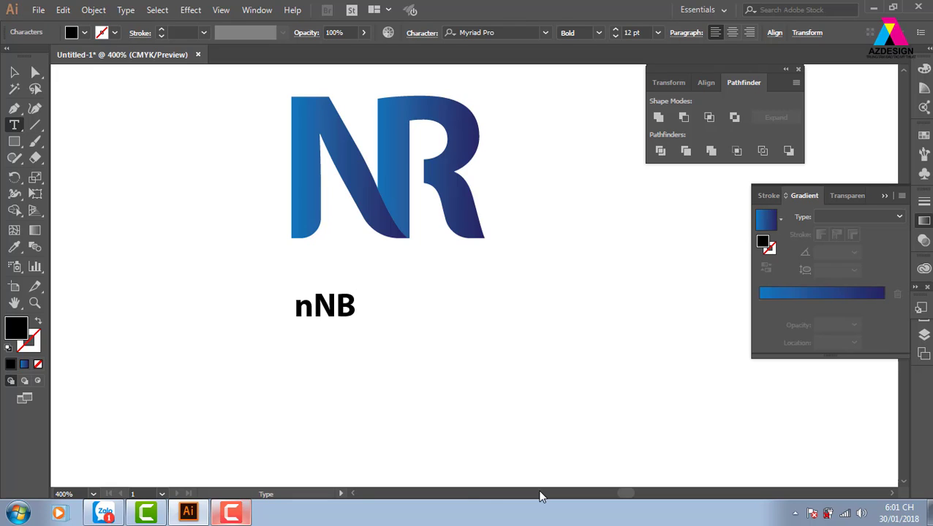
{"action": "left_click_drag", "start_coordinate": [314, 306], "coordinate": [283, 308]}
{"action": "key", "text": "BackSpace"}
Step: Set the NB text's font family to the UTM Americana serif
{"action": "left_click", "coordinate": [13, 73]}
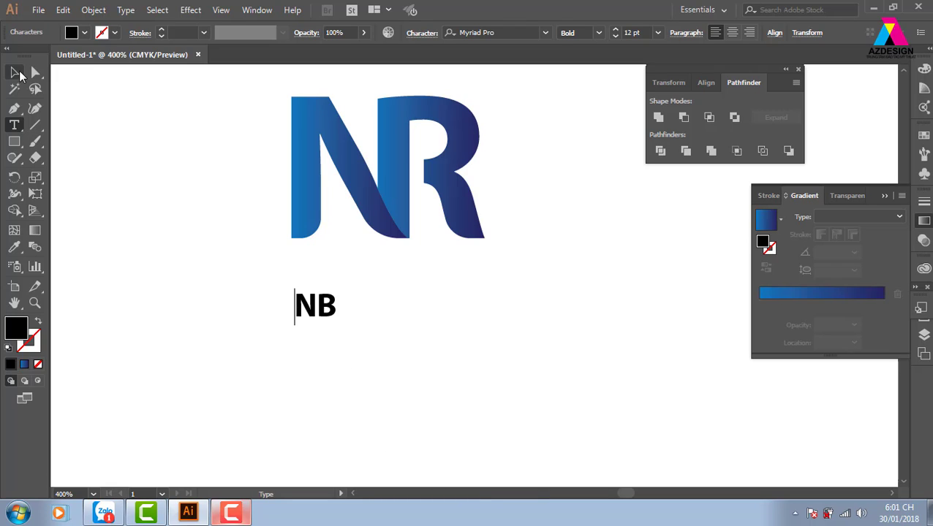
{"action": "left_click", "coordinate": [509, 33]}
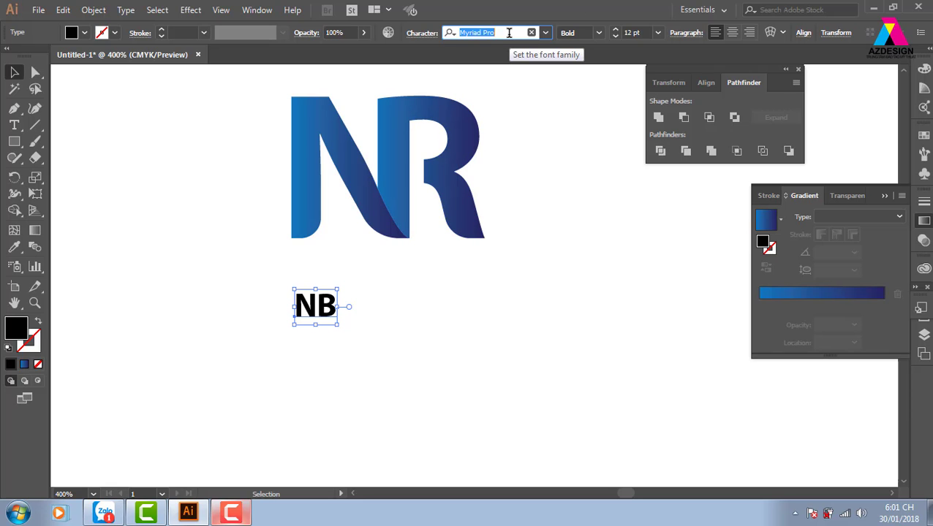
{"action": "type", "text": "utm"}
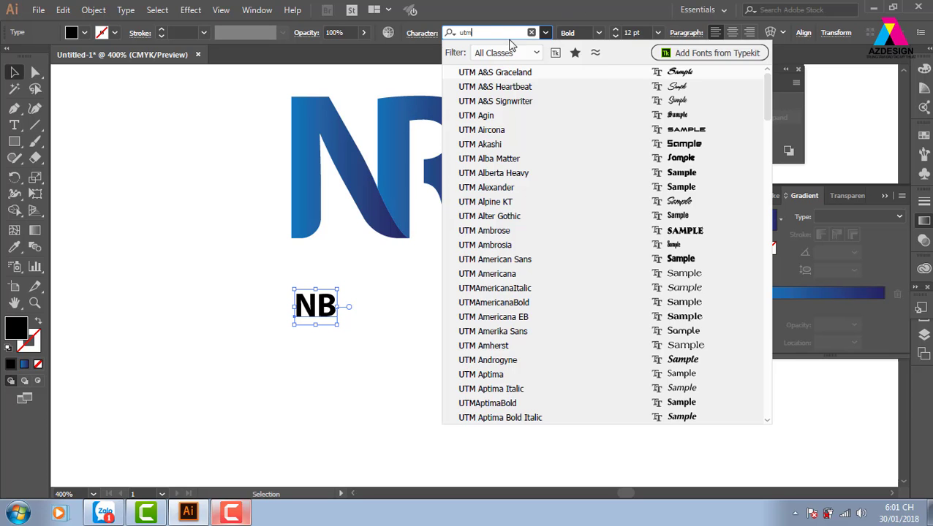
{"action": "left_click", "coordinate": [537, 146]}
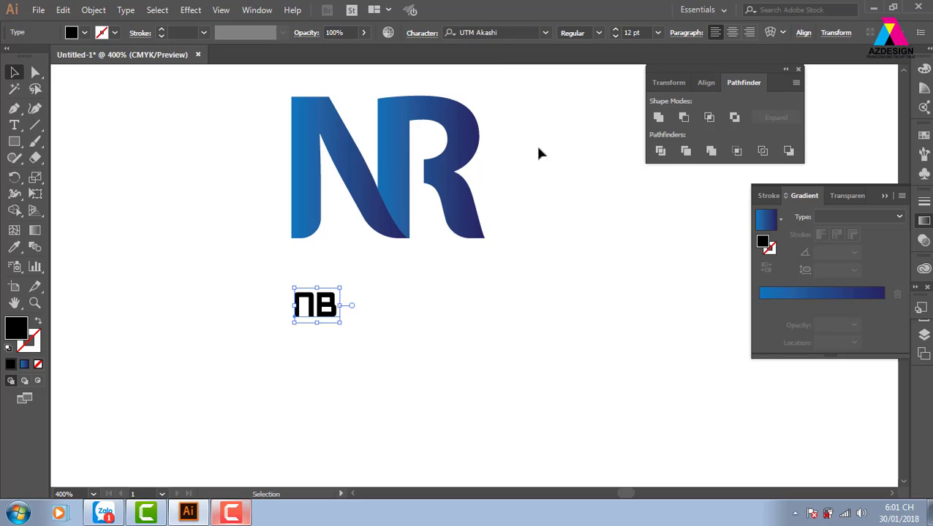
{"action": "left_click", "coordinate": [505, 32]}
{"action": "key", "text": "Down"}
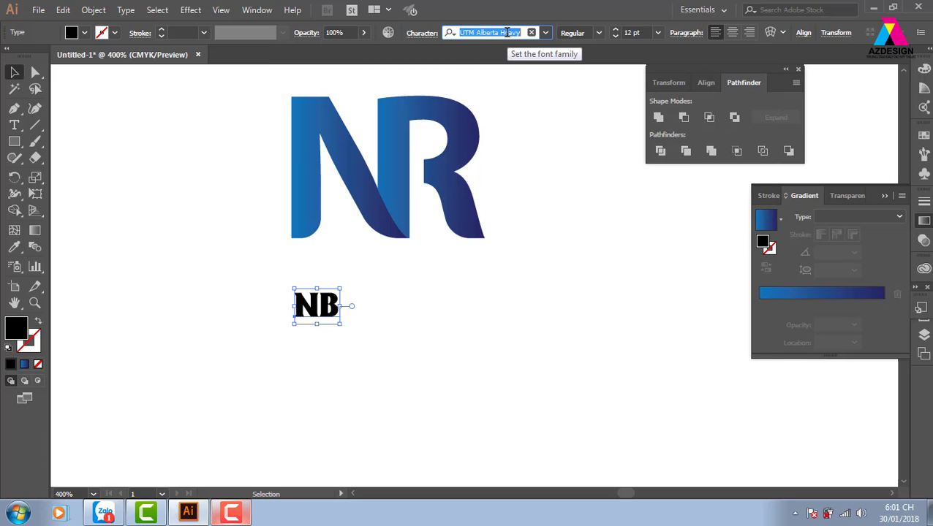
{"action": "key", "text": "Down"}
{"action": "key", "text": "Down"}
{"action": "key", "text": "Down"}
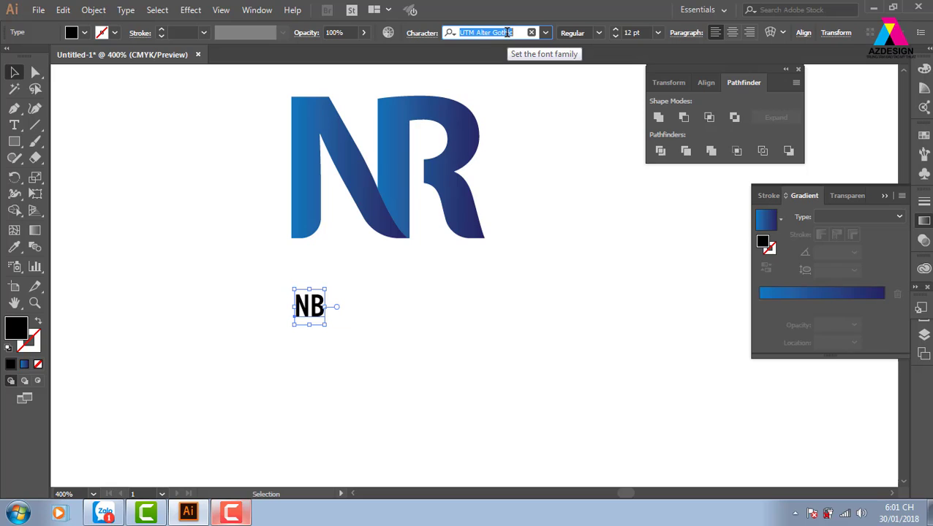
{"action": "key", "text": "Down"}
{"action": "key", "text": "Down"}
{"action": "key", "text": "Down"}
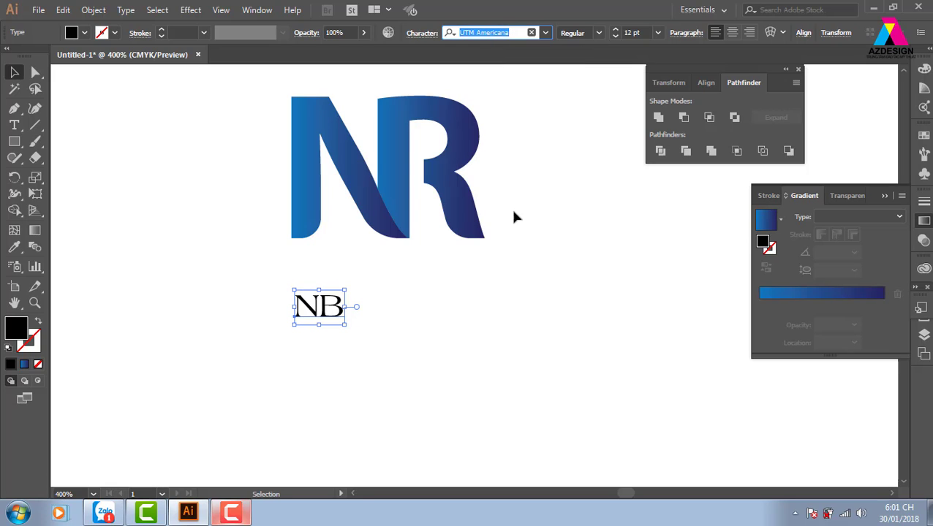
Step: Enlarge NB to about 46.51 pt and position it under the NR logo
{"action": "left_click", "coordinate": [391, 321]}
{"action": "left_click_drag", "start_coordinate": [339, 318], "coordinate": [523, 413]}
{"action": "left_click_drag", "start_coordinate": [439, 376], "coordinate": [415, 349]}
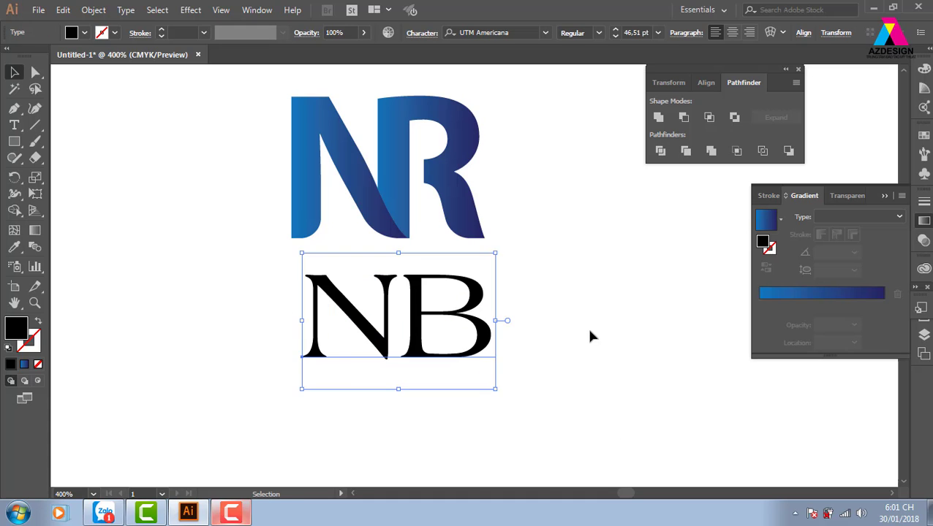
{"action": "left_click", "coordinate": [592, 337]}
Step: Convert the NB text to outlines and ungroup it into separate letters
{"action": "key", "text": "z"}
{"action": "left_click_drag", "start_coordinate": [503, 354], "coordinate": [522, 350]}
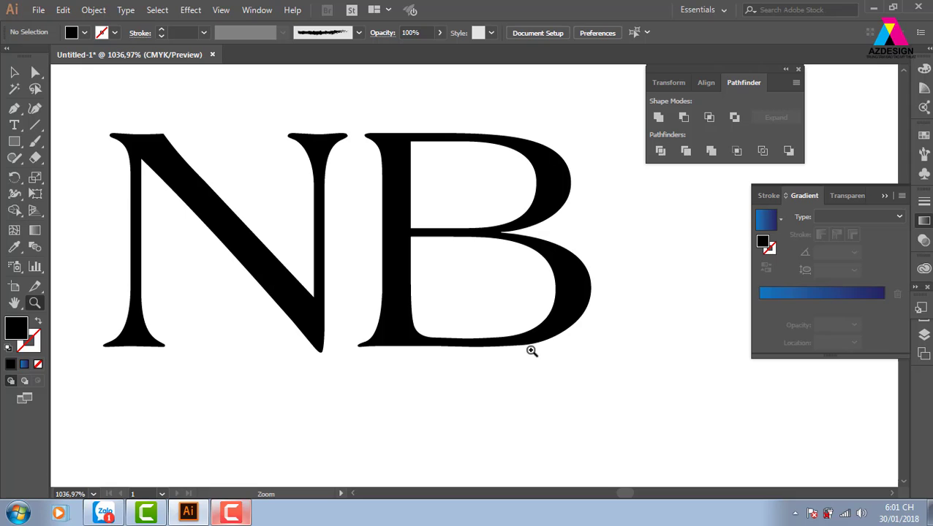
{"action": "left_click", "coordinate": [14, 71]}
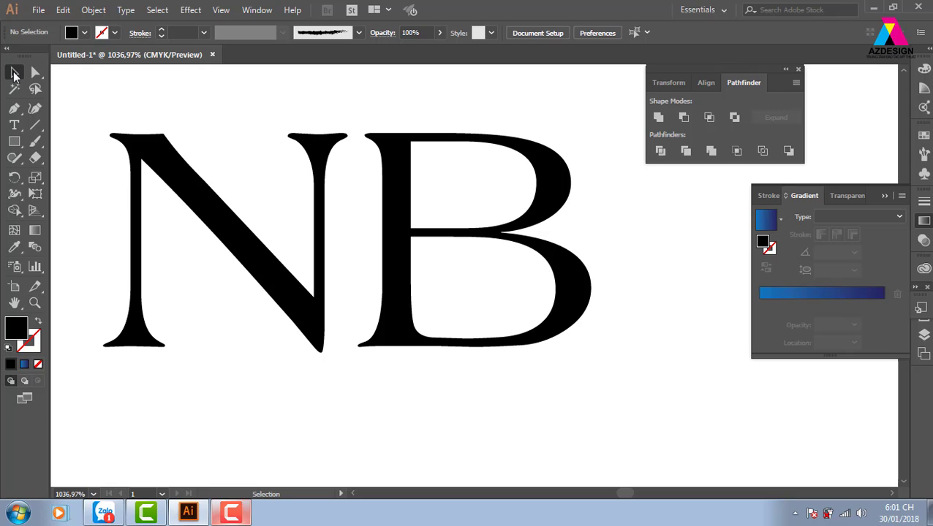
{"action": "left_click", "coordinate": [322, 315]}
{"action": "key", "text": "shift+ctrl+o"}
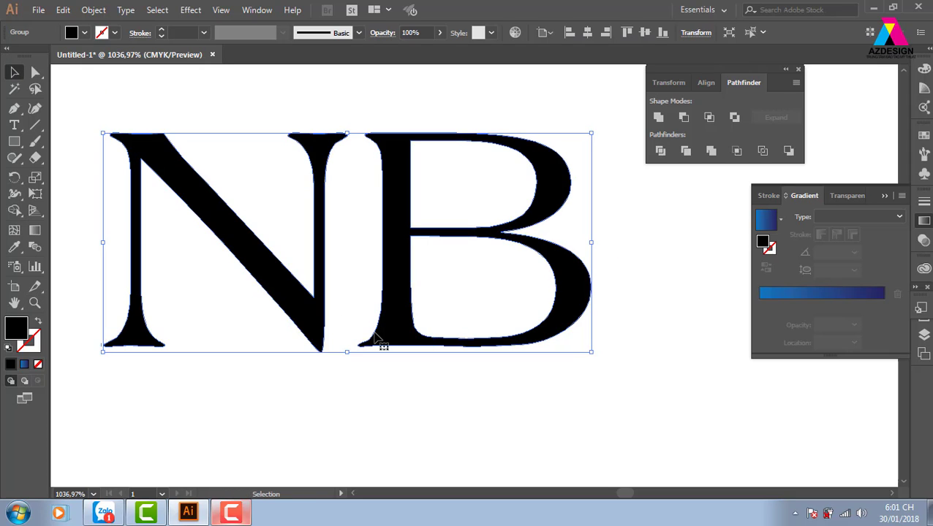
{"action": "right_click", "coordinate": [534, 250]}
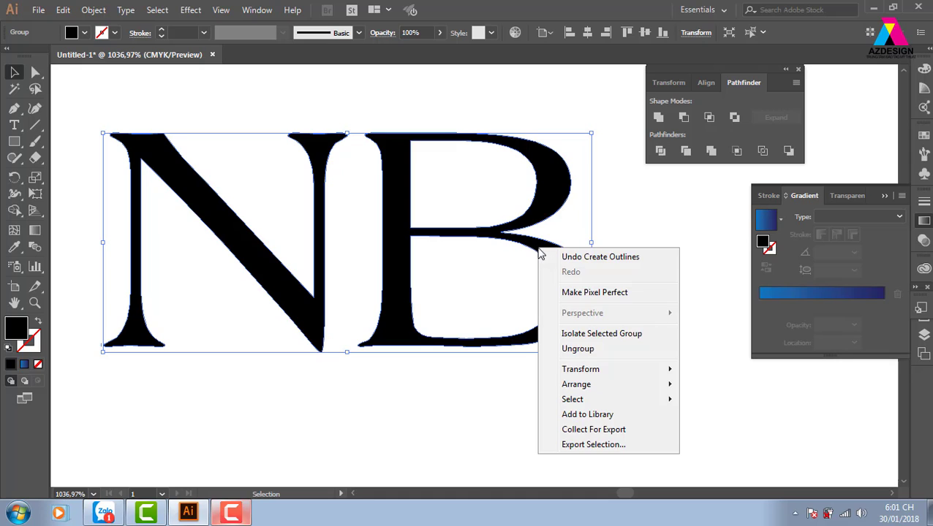
{"action": "left_click", "coordinate": [595, 354]}
{"action": "left_click", "coordinate": [662, 336]}
Step: Delete the N's right stem and serif
{"action": "left_click", "coordinate": [288, 228]}
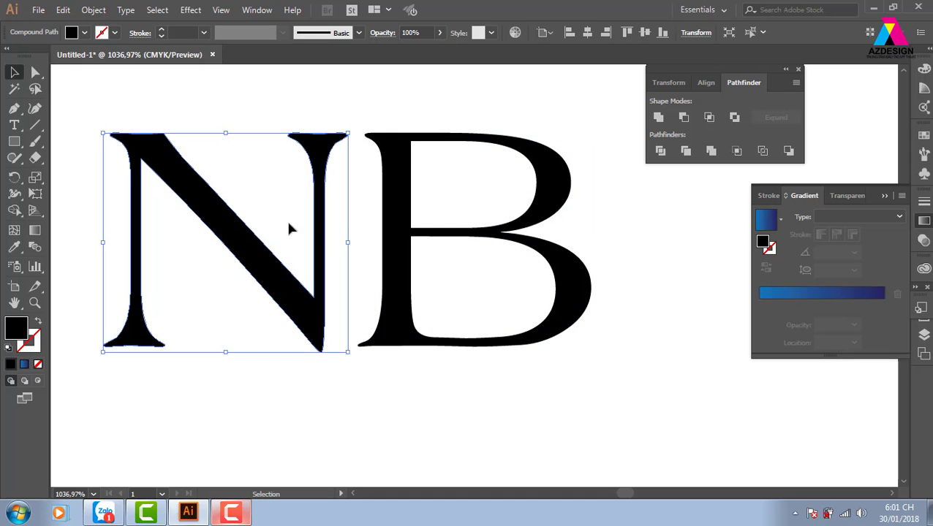
{"action": "left_click", "coordinate": [35, 74]}
{"action": "left_click_drag", "start_coordinate": [275, 111], "coordinate": [354, 211]}
{"action": "key", "text": "Delete"}
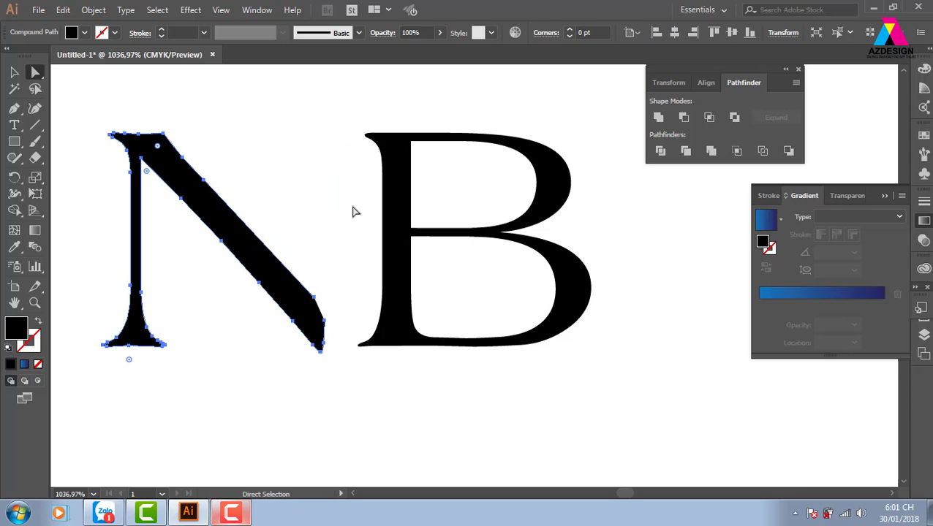
{"action": "left_click", "coordinate": [14, 72]}
{"action": "left_click", "coordinate": [14, 142]}
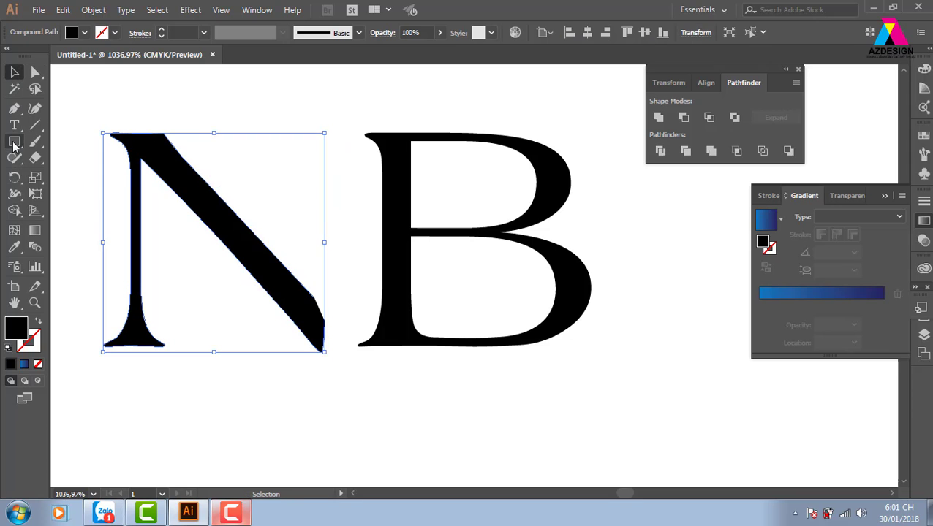
Step: Cut a gap into the B's middle bar with a rectangle and Minus Front
{"action": "key", "text": "ctrl+shift+a"}
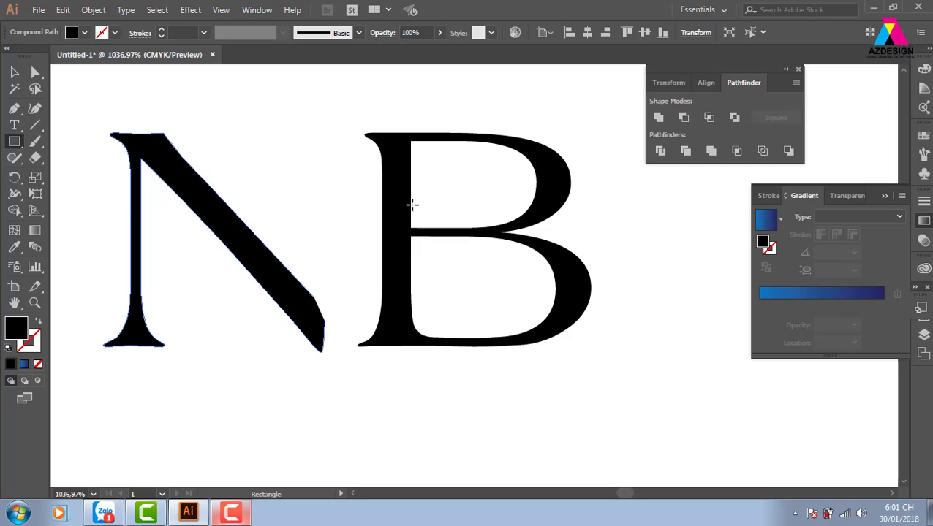
{"action": "left_click_drag", "start_coordinate": [410, 204], "coordinate": [450, 271]}
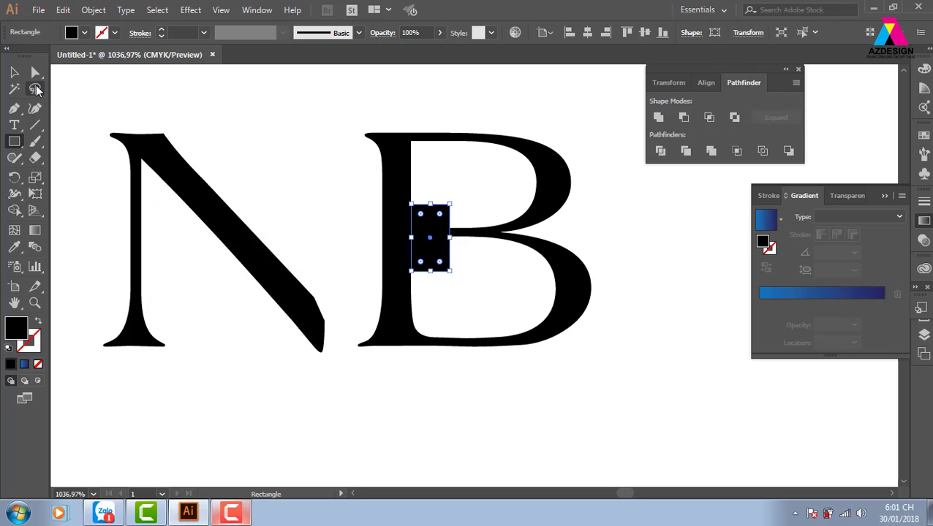
{"action": "key", "text": "v"}
{"action": "left_click", "coordinate": [524, 232], "text": "shift"}
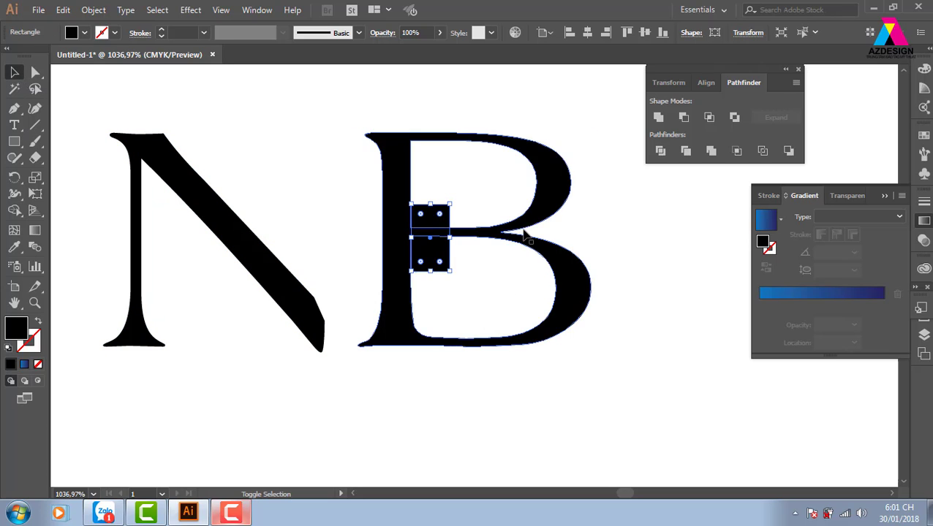
{"action": "left_click", "coordinate": [683, 117]}
{"action": "left_click", "coordinate": [428, 241]}
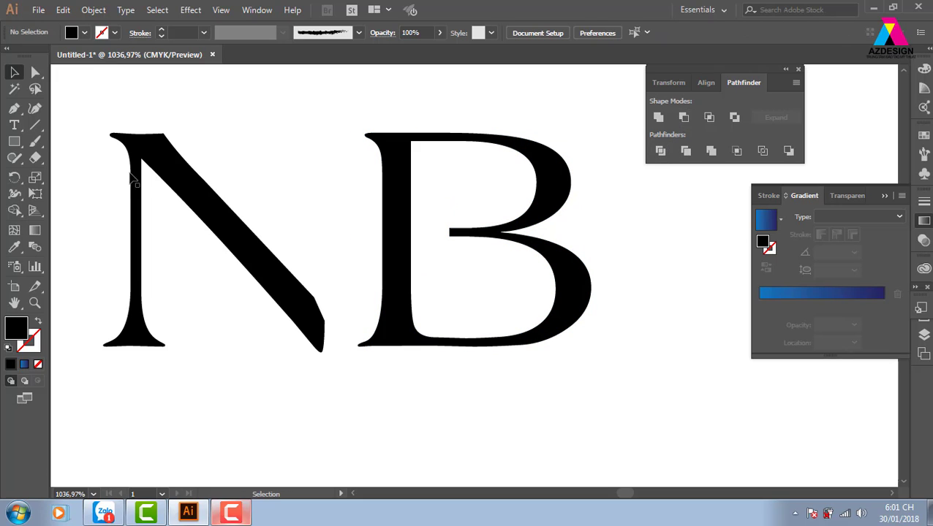
Step: Cut away the bottom of the B's stem with another rectangle and Minus Front
{"action": "left_click", "coordinate": [14, 141]}
{"action": "left_click_drag", "start_coordinate": [350, 286], "coordinate": [481, 337]}
{"action": "left_click", "coordinate": [15, 71]}
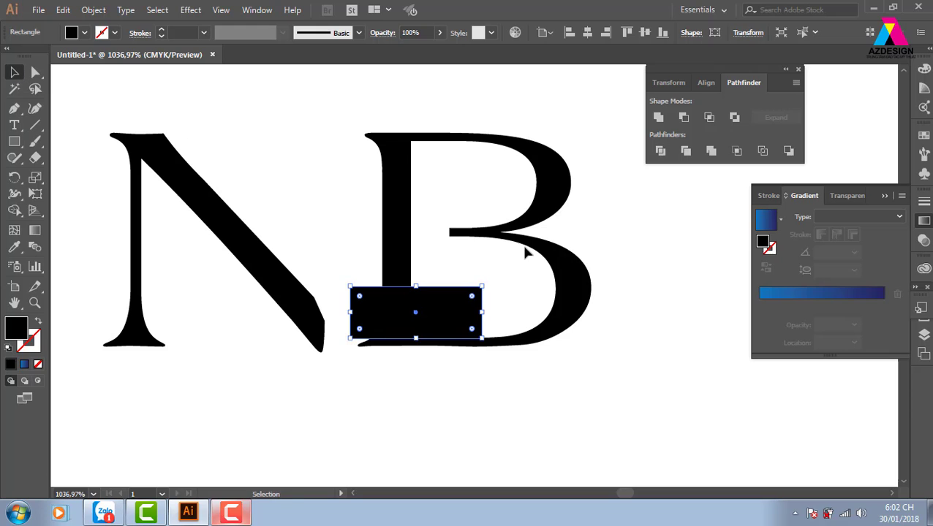
{"action": "left_click", "coordinate": [396, 250], "text": "shift"}
{"action": "left_click", "coordinate": [683, 117]}
{"action": "left_click", "coordinate": [622, 410]}
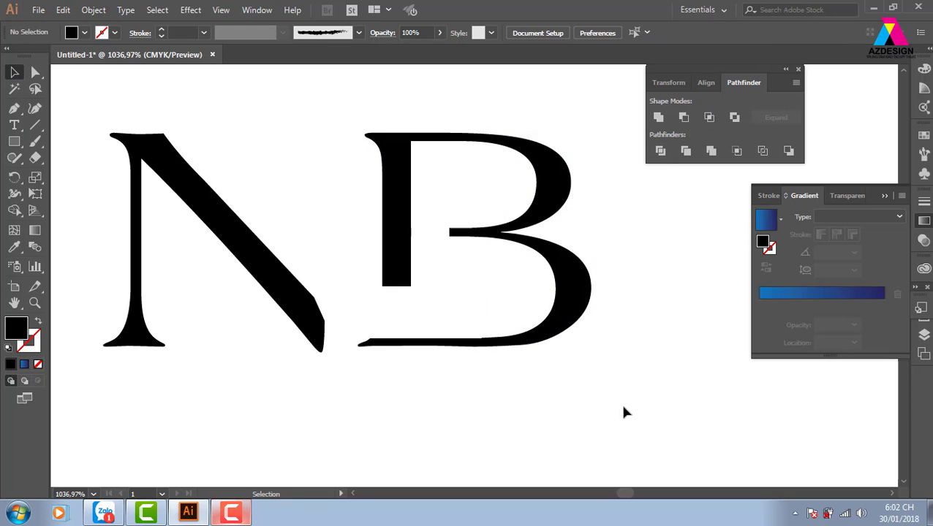
Step: Remove a redundant anchor point from the B's stem
{"action": "left_click", "coordinate": [380, 228]}
{"action": "left_click", "coordinate": [35, 72]}
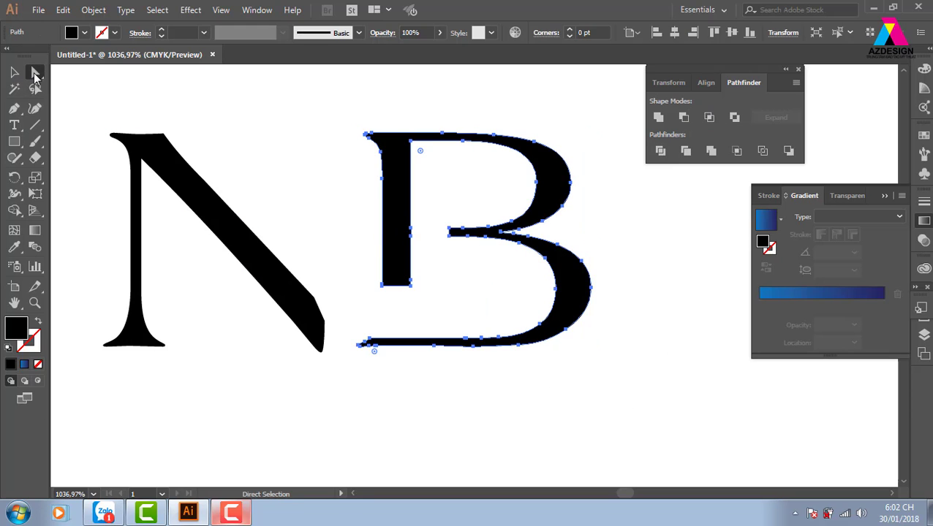
{"action": "left_click_drag", "start_coordinate": [372, 285], "coordinate": [443, 322]}
{"action": "key", "text": "ctrl+z"}
{"action": "left_click_drag", "start_coordinate": [372, 272], "coordinate": [418, 306]}
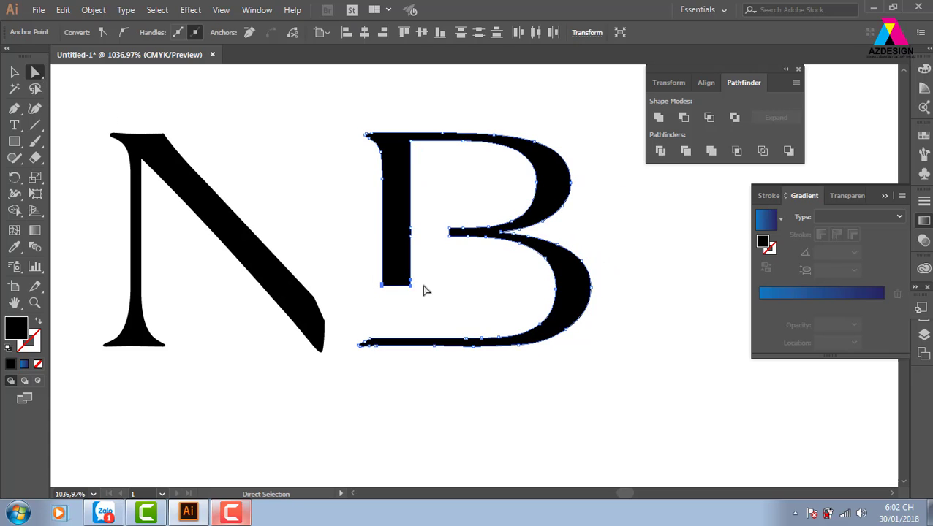
{"action": "left_click", "coordinate": [437, 270]}
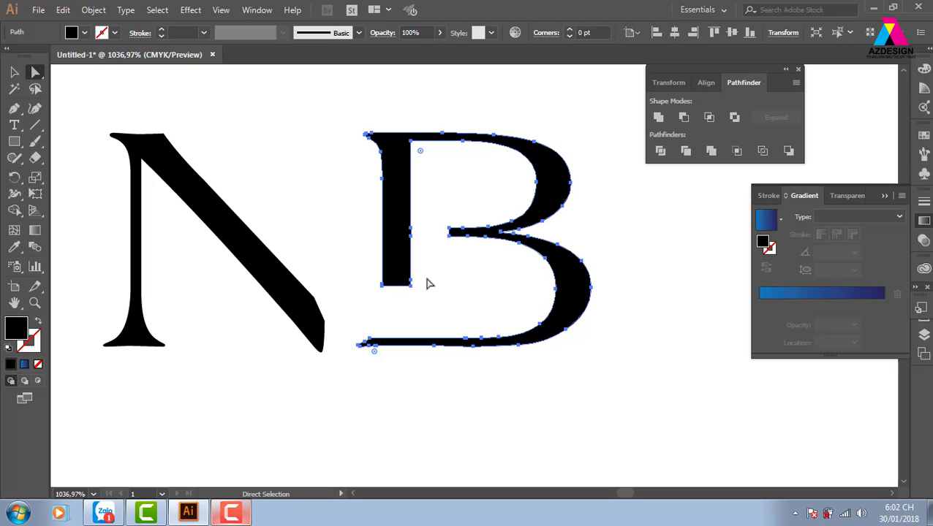
{"action": "key", "text": "minus"}
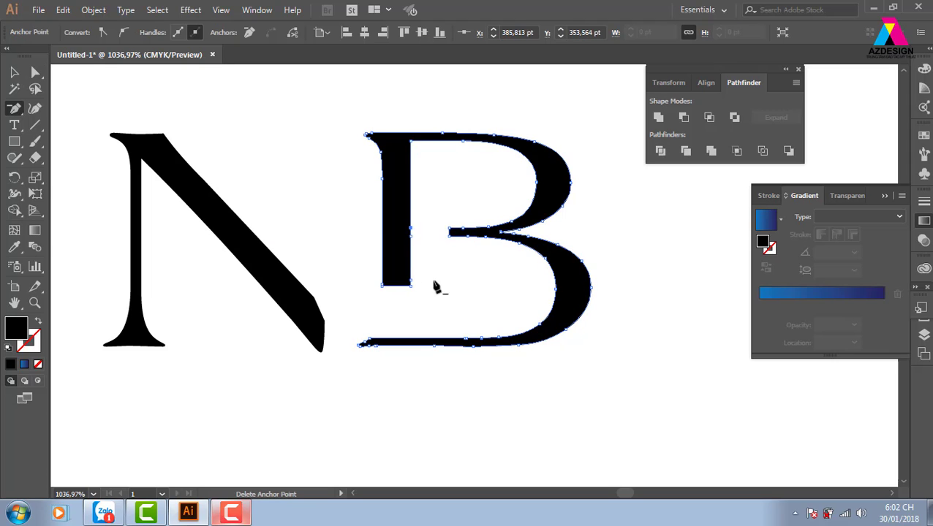
{"action": "left_click", "coordinate": [410, 228]}
Step: Raise the bottom of the B's upper stem to shorten it, then slide the B left against the N
{"action": "left_click", "coordinate": [35, 71]}
{"action": "left_click_drag", "start_coordinate": [362, 263], "coordinate": [430, 306]}
{"action": "left_click_drag", "start_coordinate": [410, 285], "coordinate": [407, 225]}
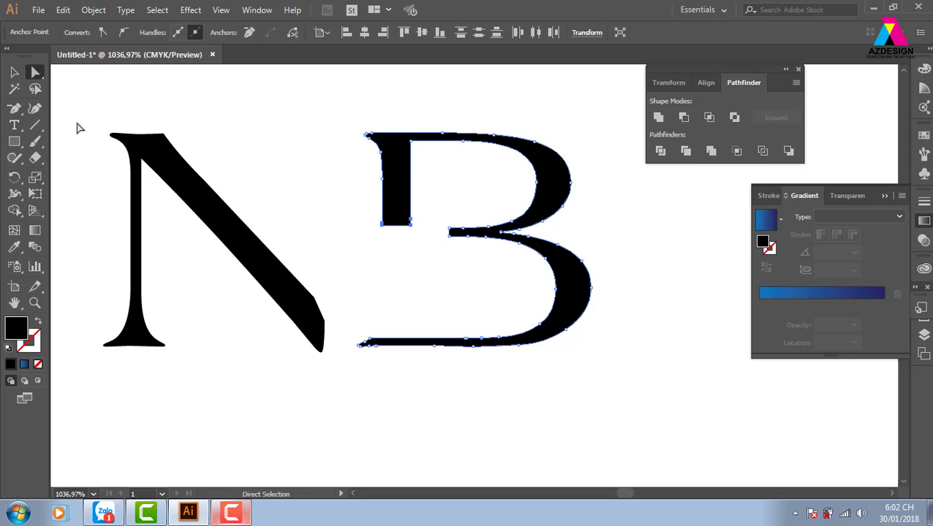
{"action": "left_click", "coordinate": [14, 72]}
{"action": "left_click", "coordinate": [269, 105]}
{"action": "left_click_drag", "start_coordinate": [405, 169], "coordinate": [326, 172]}
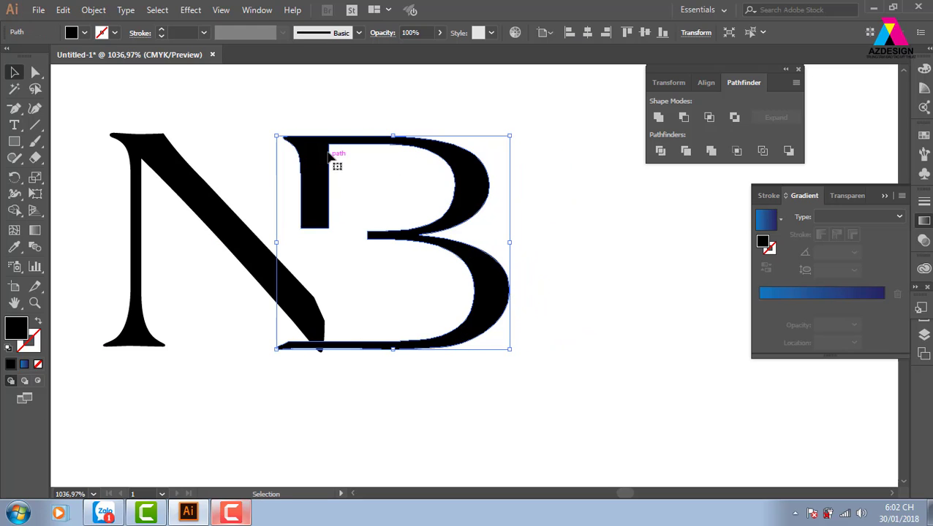
Step: Merge the N and B into a single NB shape and select it
{"action": "left_click", "coordinate": [443, 127]}
{"action": "scroll", "coordinate": [524, 270], "scroll_direction": "right", "scroll_amount": 3}
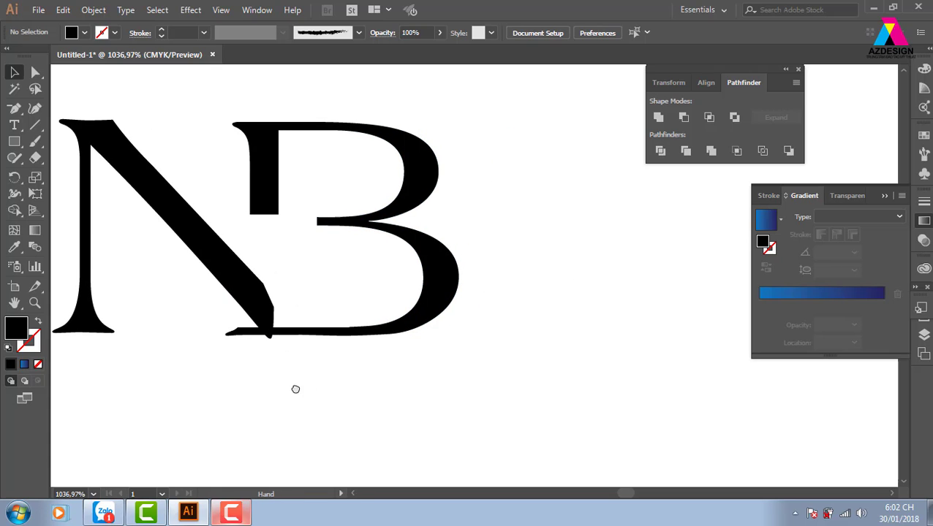
{"action": "scroll", "coordinate": [339, 343], "scroll_direction": "left", "scroll_amount": 2}
{"action": "left_click", "coordinate": [325, 331]}
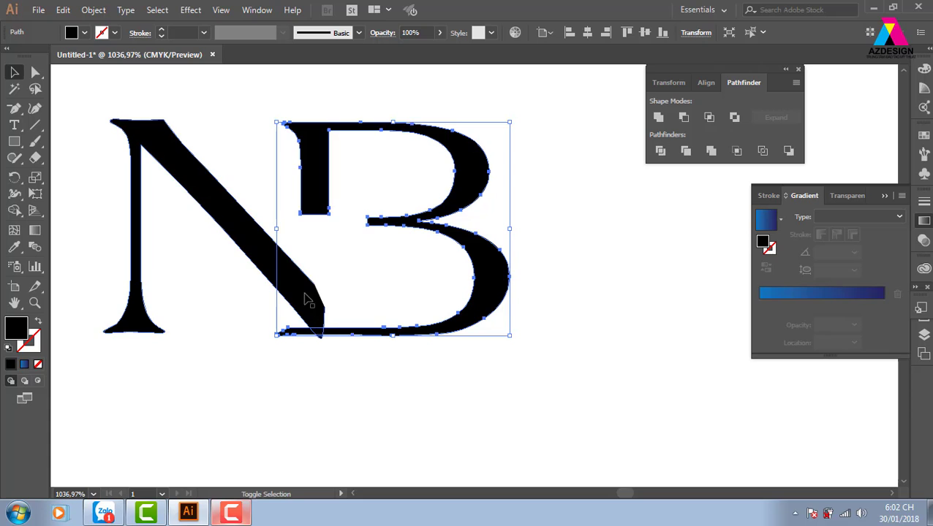
{"action": "left_click", "coordinate": [308, 297], "text": "shift"}
{"action": "left_click", "coordinate": [658, 117]}
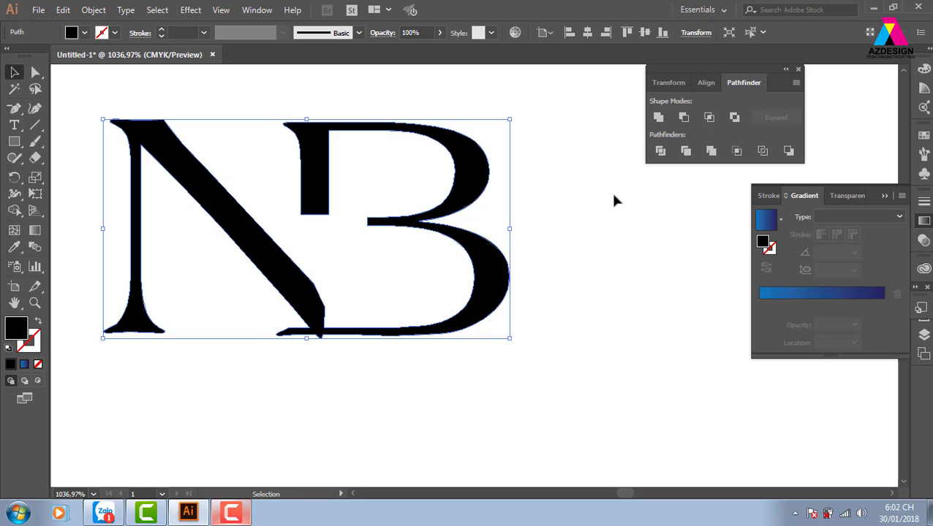
{"action": "left_click", "coordinate": [610, 191]}
{"action": "left_click", "coordinate": [340, 334]}
Step: Delete the stray anchors where the N's diagonal meets the bar, dismissing the warnings
{"action": "key", "text": "p"}
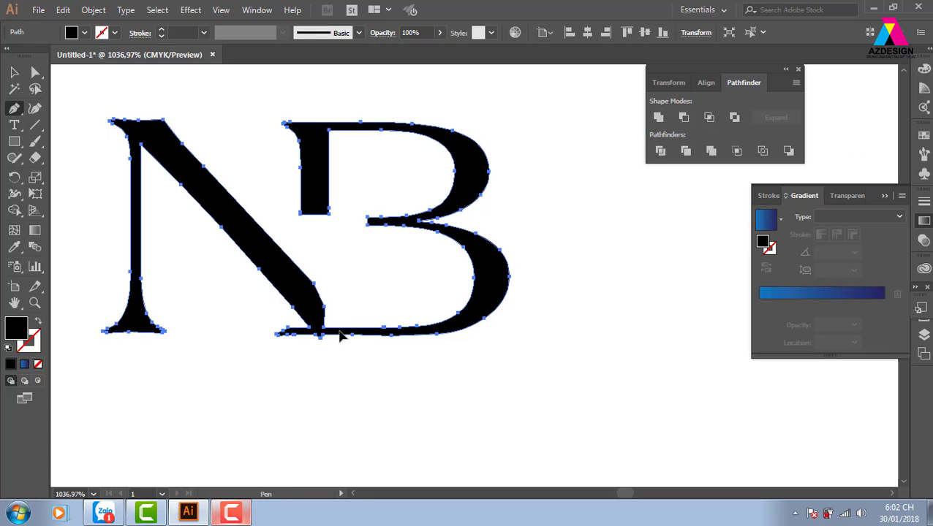
{"action": "left_click", "coordinate": [282, 334]}
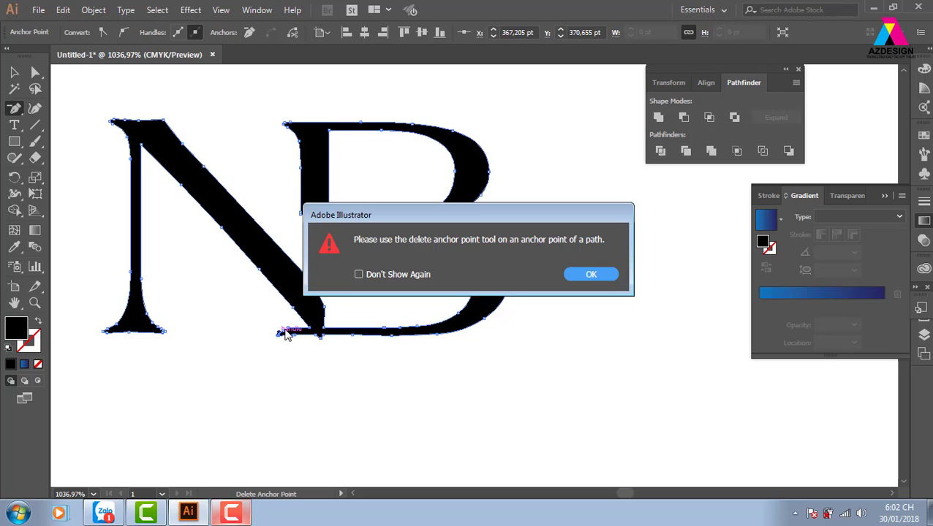
{"action": "left_click", "coordinate": [589, 275]}
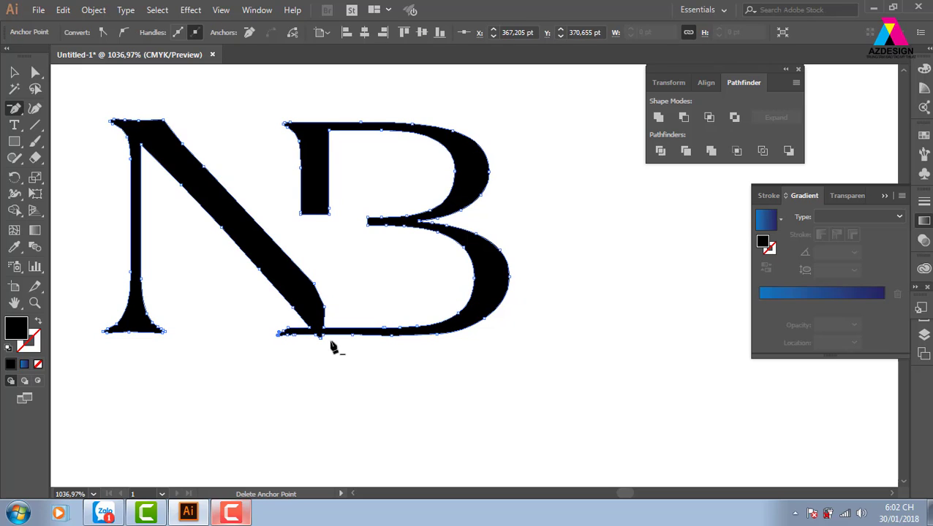
{"action": "left_click", "coordinate": [290, 334]}
{"action": "left_click", "coordinate": [584, 282]}
{"action": "key", "text": "ctrl+equal"}
{"action": "key", "text": "ctrl+equal"}
{"action": "key", "text": "ctrl+equal"}
{"action": "key", "text": "ctrl+equal"}
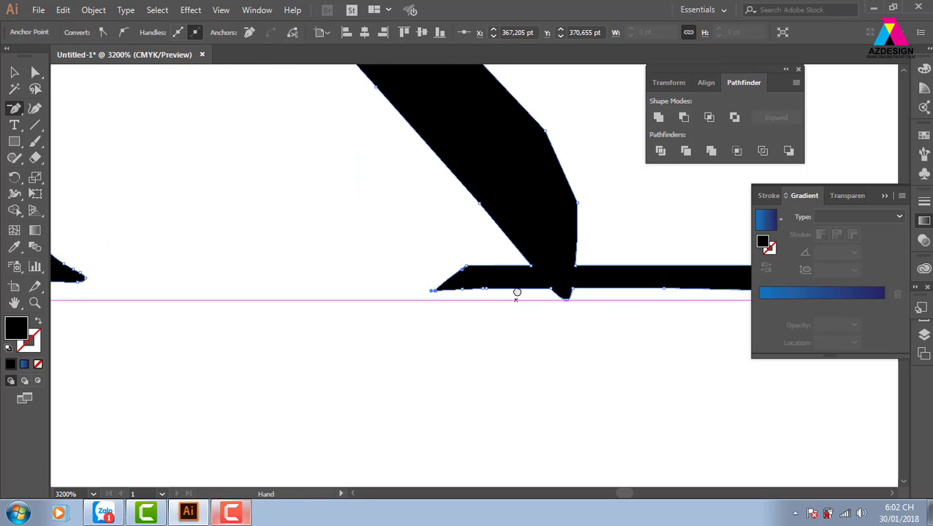
{"action": "left_click", "coordinate": [432, 292]}
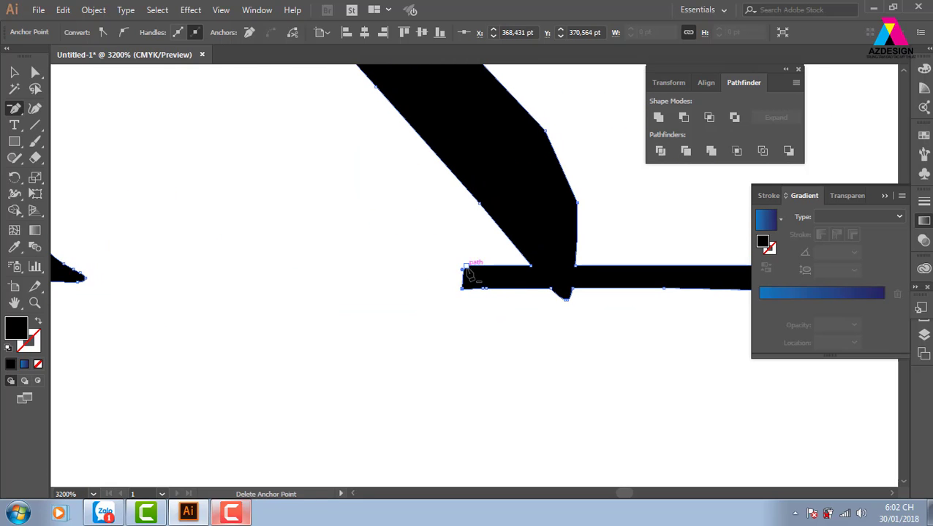
{"action": "left_click", "coordinate": [465, 268]}
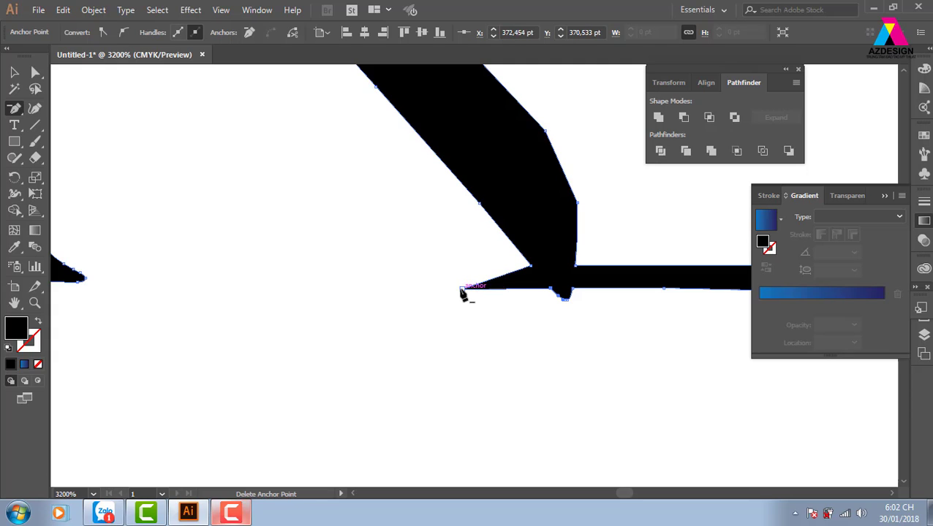
{"action": "left_click", "coordinate": [460, 288]}
{"action": "left_click", "coordinate": [551, 288]}
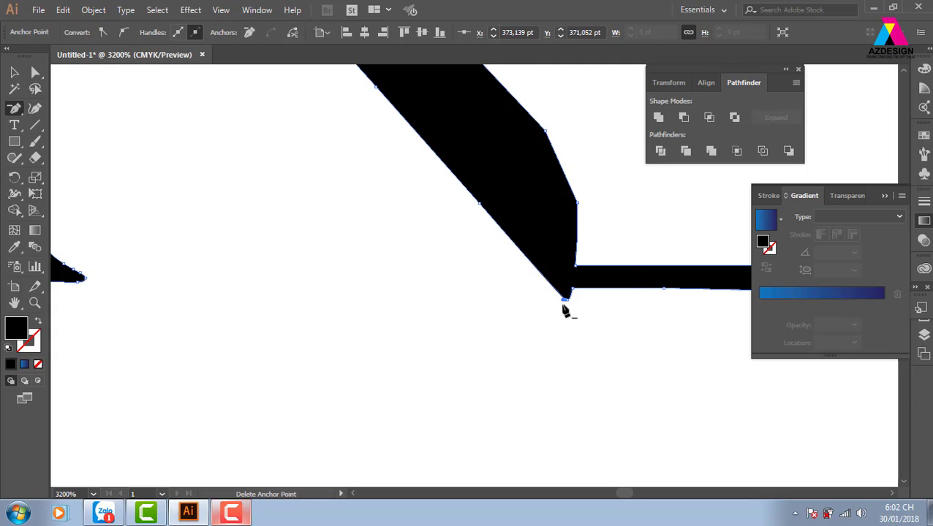
{"action": "left_click", "coordinate": [568, 303]}
{"action": "key", "text": "Return"}
{"action": "left_click", "coordinate": [565, 301]}
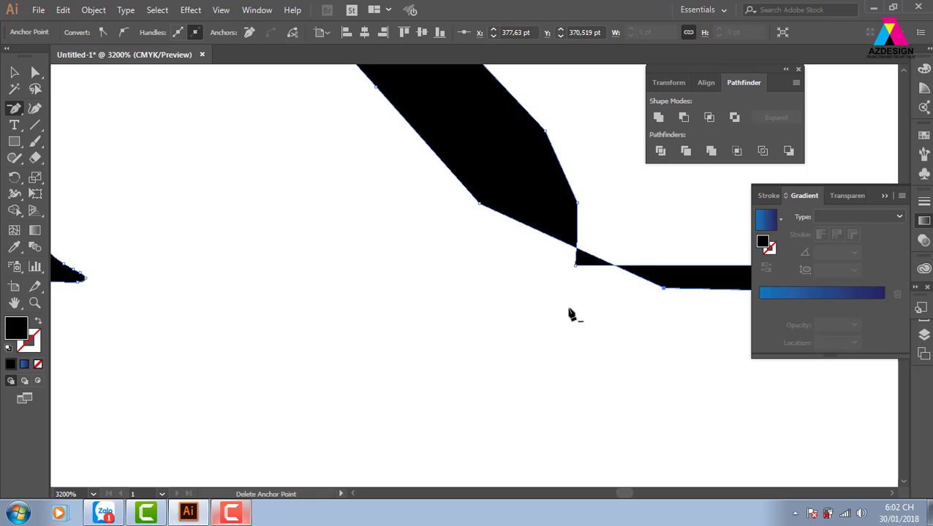
Step: Remove the extra junction and diagonal-edge anchors, then zoom out to the whole N
{"action": "scroll", "coordinate": [471, 337], "scroll_direction": "up", "scroll_amount": 4}
{"action": "scroll", "coordinate": [417, 358], "scroll_direction": "right", "scroll_amount": 4}
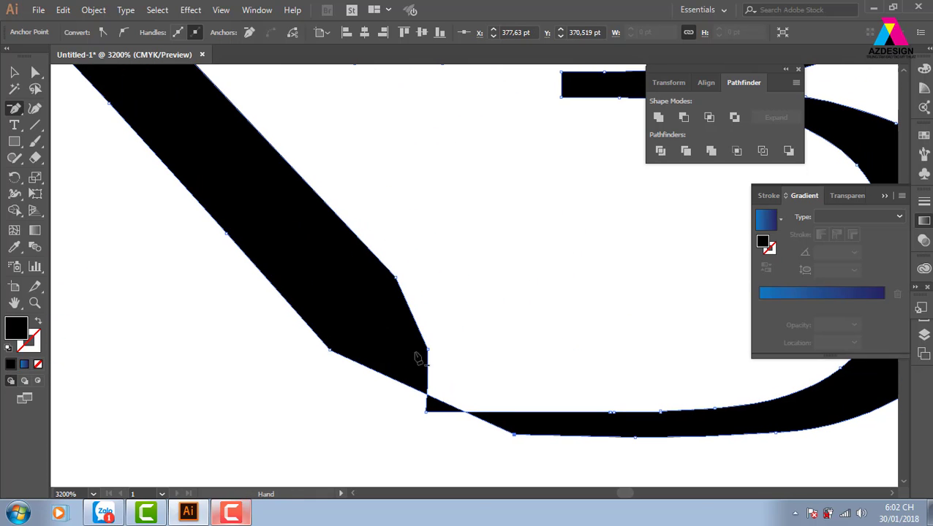
{"action": "left_click", "coordinate": [426, 413]}
{"action": "left_click", "coordinate": [428, 349]}
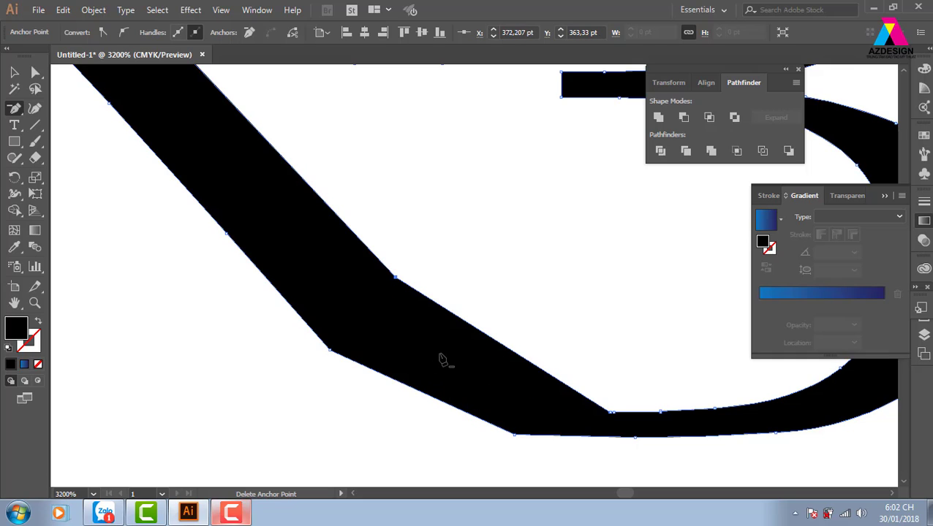
{"action": "left_click", "coordinate": [395, 278]}
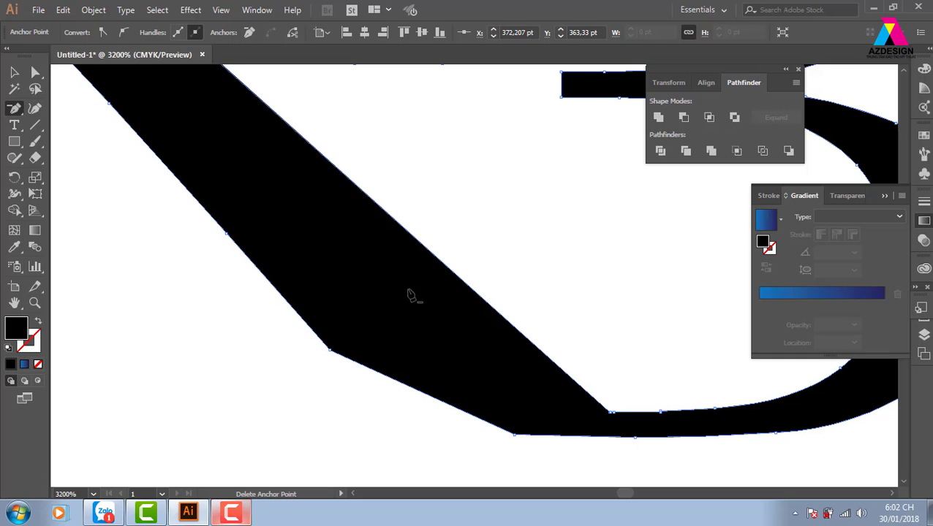
{"action": "left_click", "coordinate": [613, 420]}
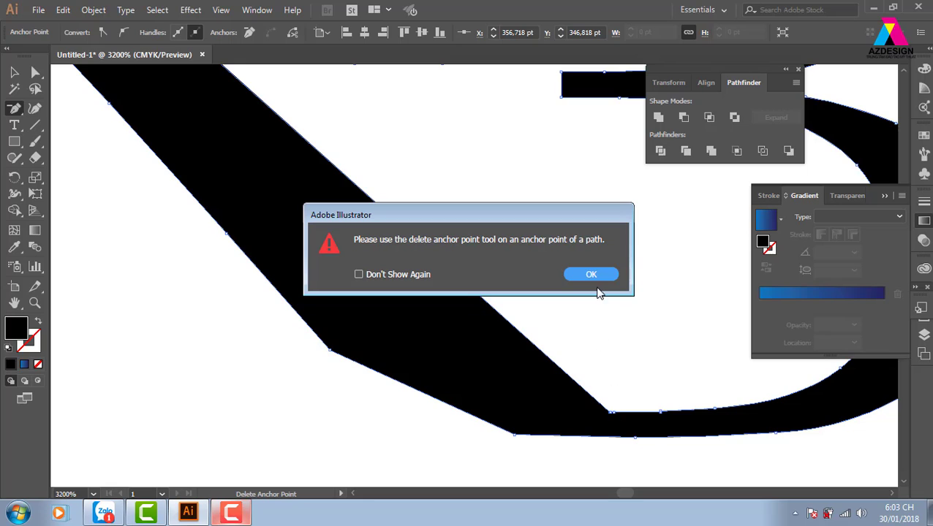
{"action": "left_click", "coordinate": [593, 276]}
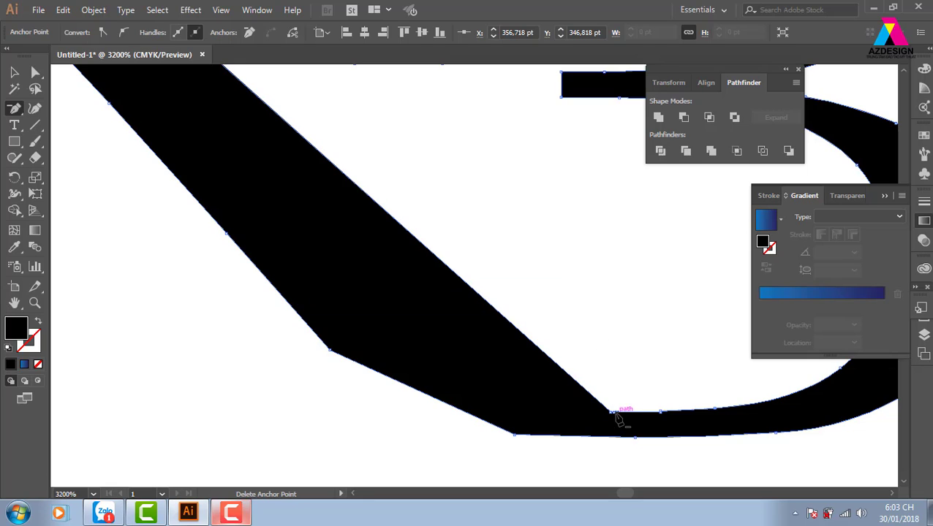
{"action": "left_click", "coordinate": [610, 413]}
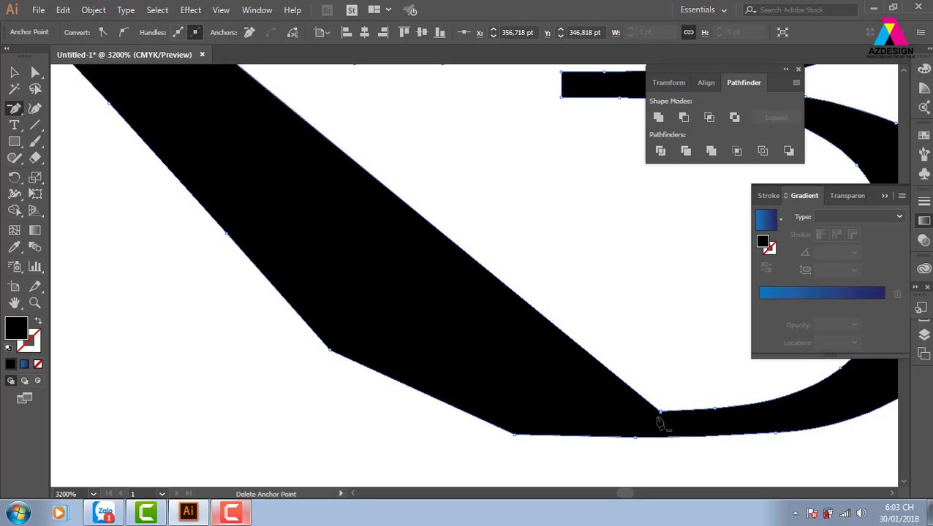
{"action": "key", "text": "ctrl+minus"}
{"action": "left_click_drag", "start_coordinate": [639, 435], "coordinate": [497, 338]}
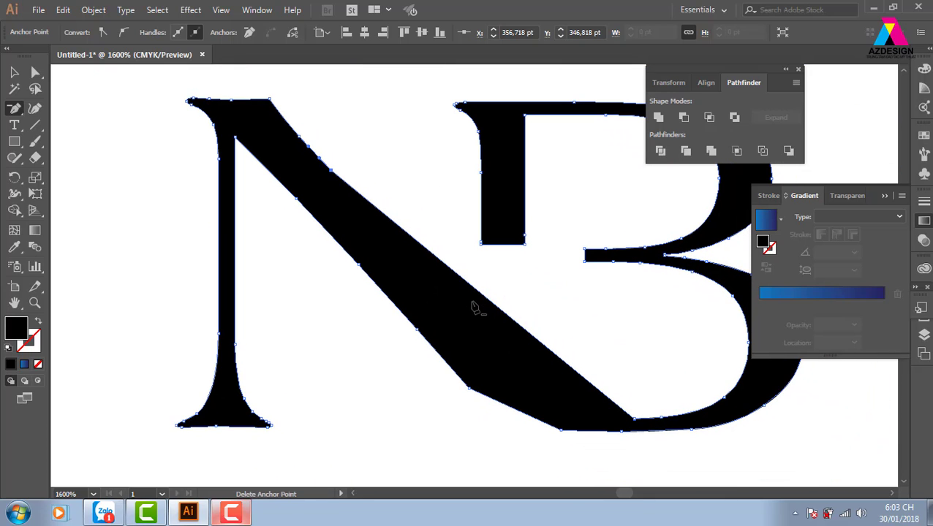
Step: Add a new anchor on the N's diagonal and pull it down to bend the edge
{"action": "key", "text": "plus"}
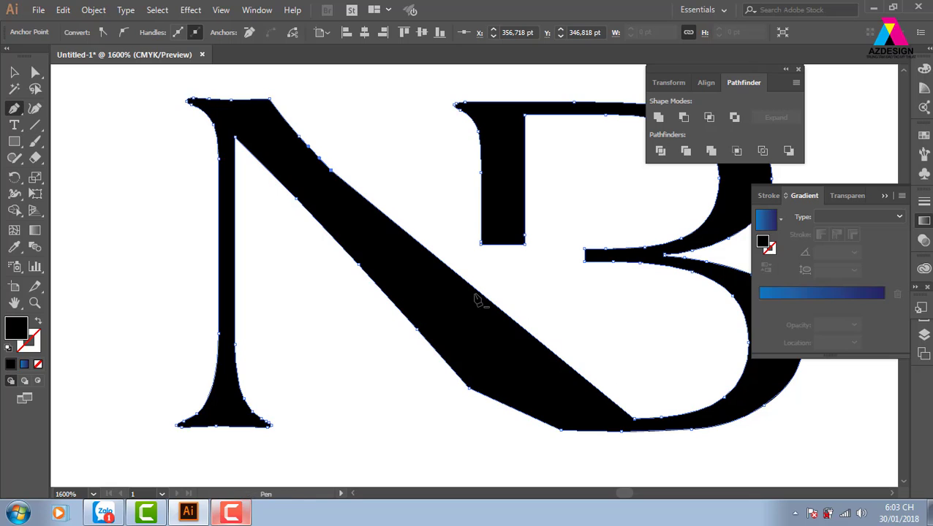
{"action": "left_click", "coordinate": [471, 286]}
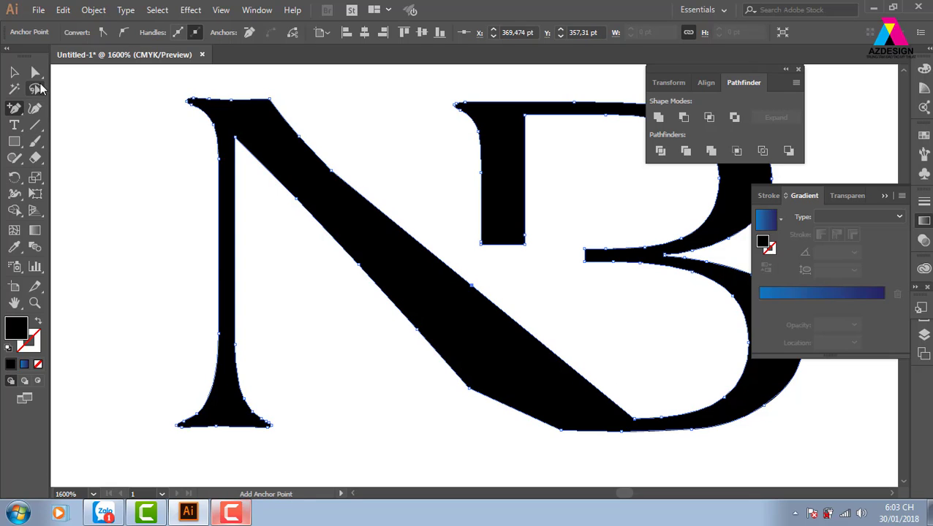
{"action": "key", "text": "a"}
{"action": "left_click_drag", "start_coordinate": [474, 286], "coordinate": [482, 339]}
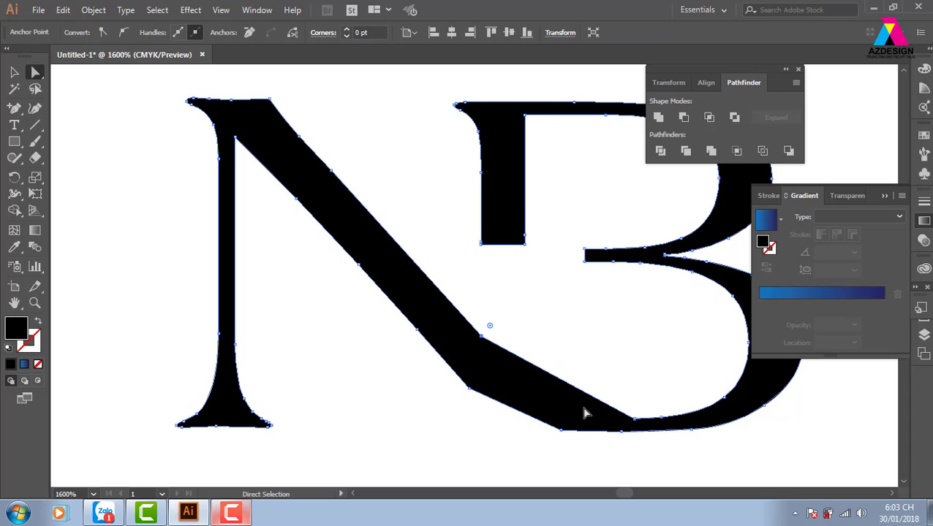
{"action": "key", "text": "ctrl"}
{"action": "key", "text": "shift+c"}
{"action": "left_click", "coordinate": [13, 110]}
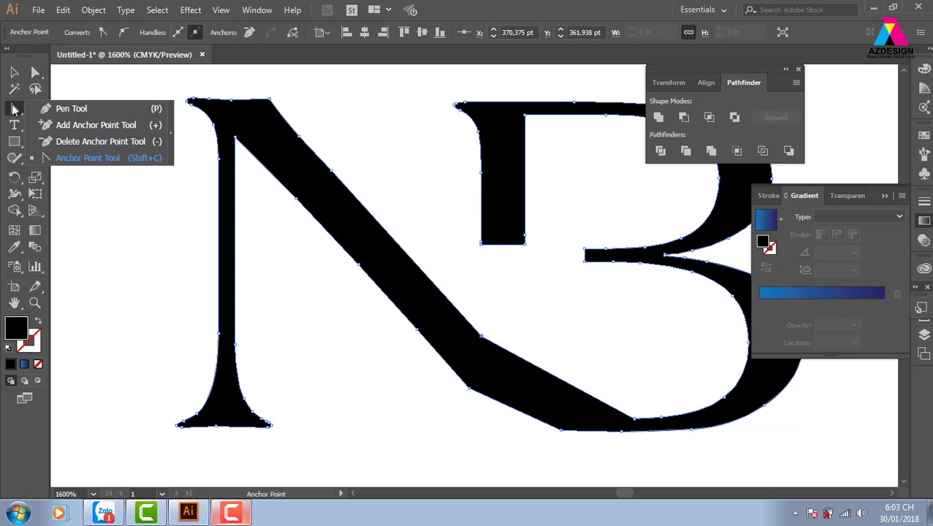
Step: Convert the bottom joint anchor to a smooth point, then delete it
{"action": "left_click", "coordinate": [86, 158]}
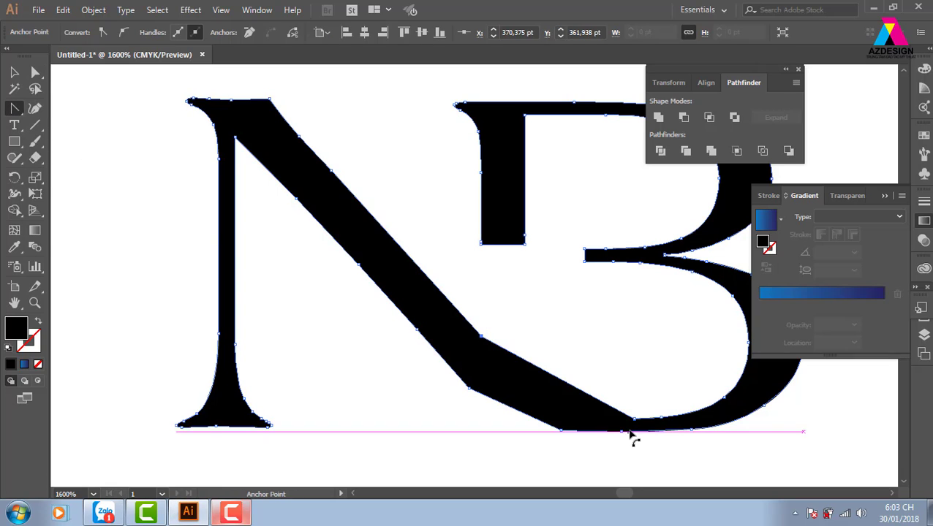
{"action": "mouse_move", "coordinate": [634, 419]}
{"action": "left_mouse_down"}
{"action": "mouse_move", "coordinate": [676, 417]}
{"action": "mouse_move", "coordinate": [651, 431]}
{"action": "mouse_move", "coordinate": [633, 425]}
{"action": "left_mouse_up"}
{"action": "key", "text": "minus"}
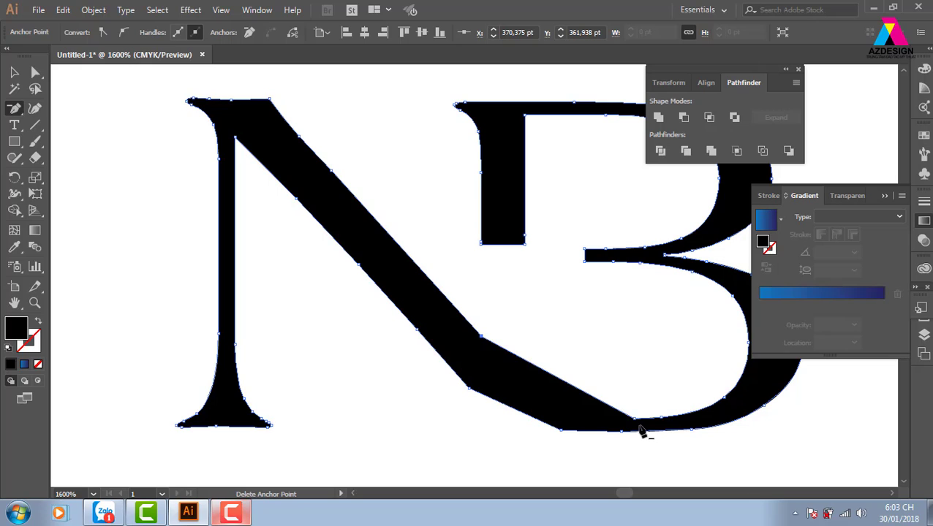
{"action": "key", "text": "shift+c"}
{"action": "left_click_drag", "start_coordinate": [633, 418], "coordinate": [563, 431]}
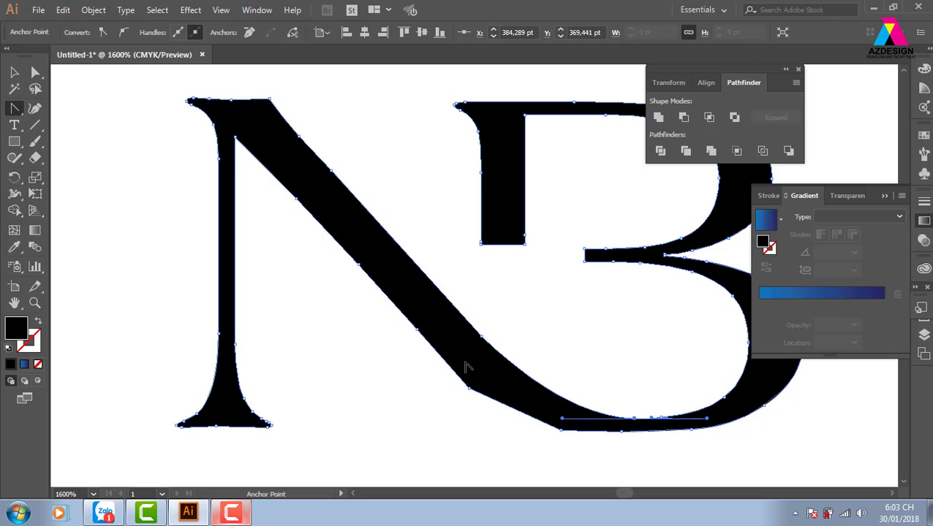
{"action": "key", "text": "minus"}
{"action": "left_click", "coordinate": [561, 431]}
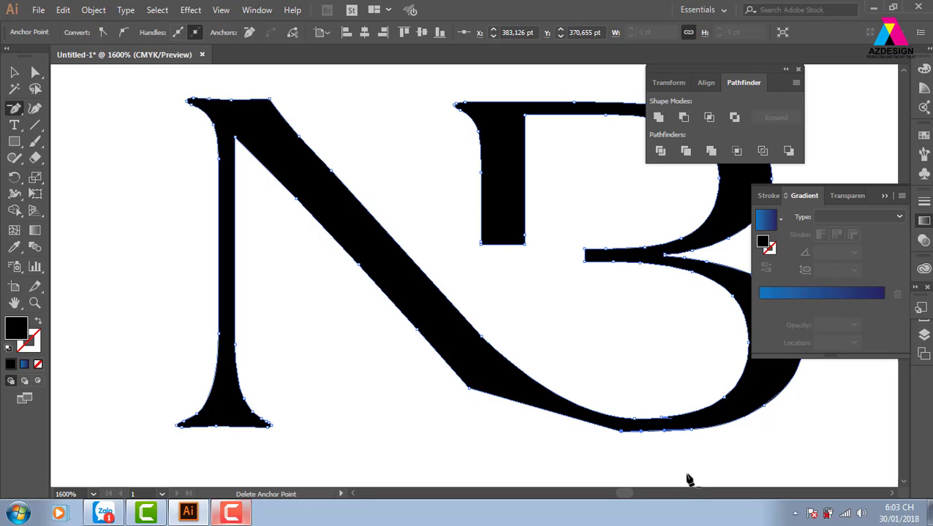
Step: Remove the anchor under the joint and slide the bottom anchor left
{"action": "key", "text": "shift+v"}
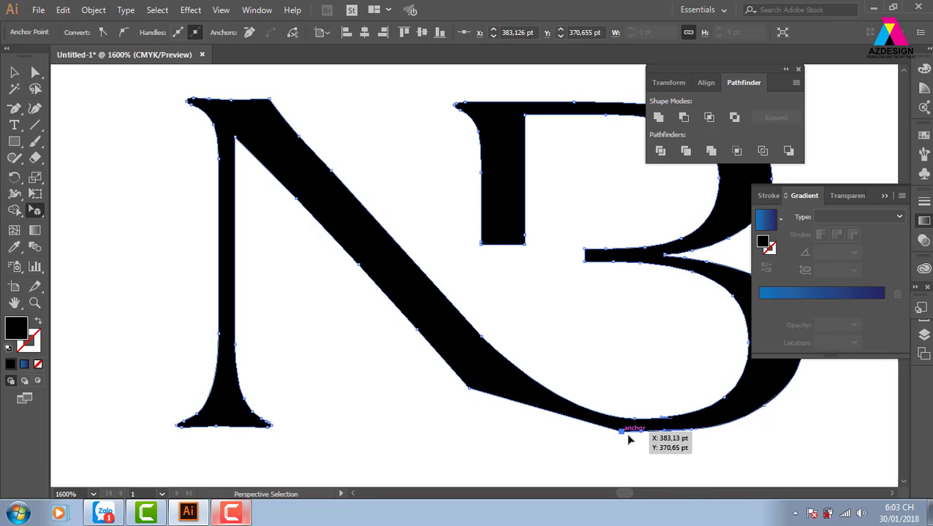
{"action": "key", "text": "minus"}
{"action": "left_click", "coordinate": [621, 434]}
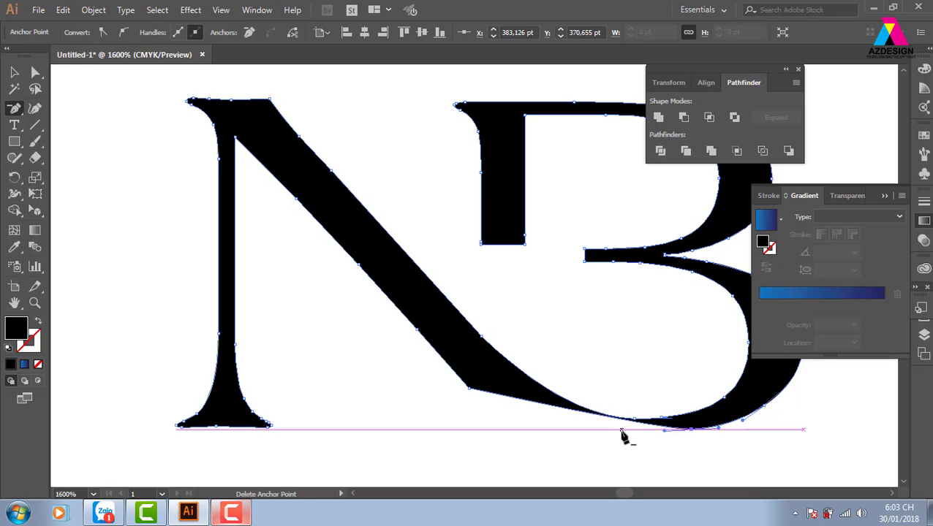
{"action": "key", "text": "a"}
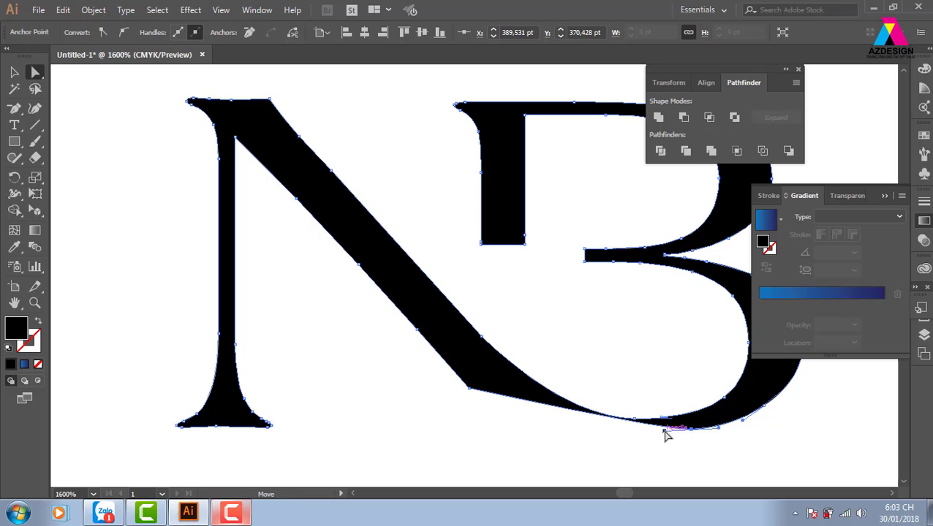
{"action": "left_click_drag", "start_coordinate": [665, 435], "coordinate": [516, 437]}
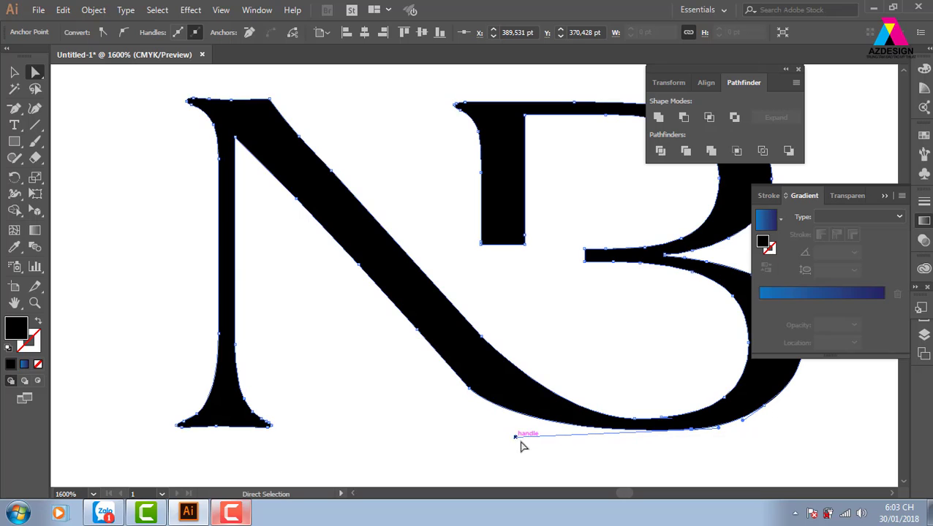
Step: Delete the diagonal's extra anchor and pull the handle down-left to round the sweep
{"action": "left_click", "coordinate": [469, 388]}
{"action": "key", "text": "minus"}
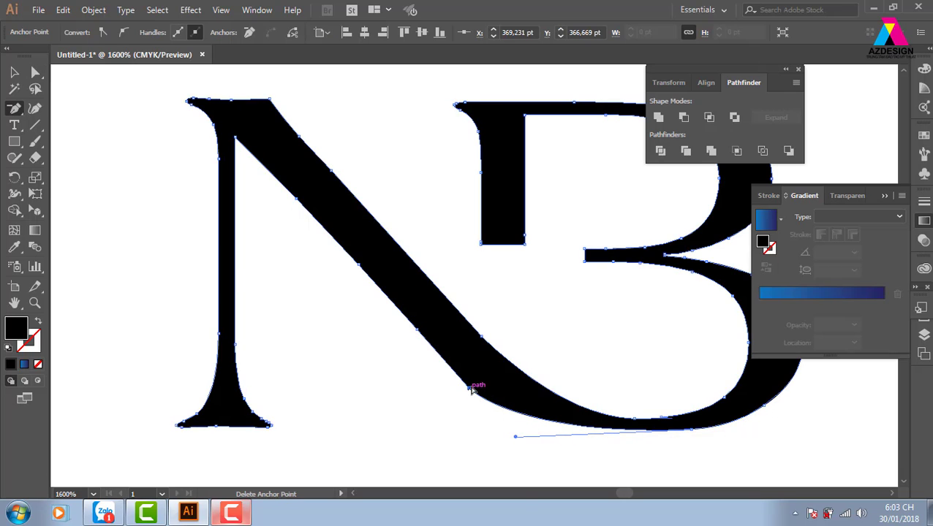
{"action": "left_click", "coordinate": [469, 388]}
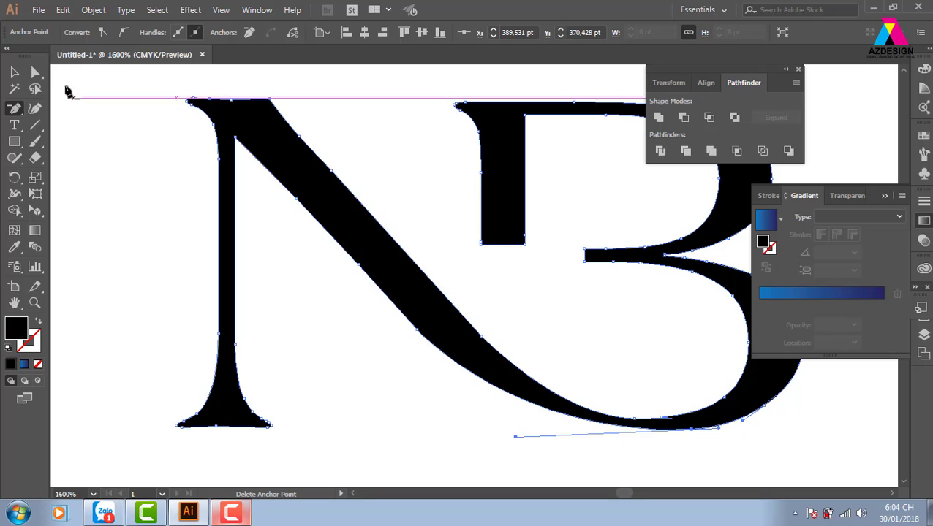
{"action": "left_click", "coordinate": [35, 72]}
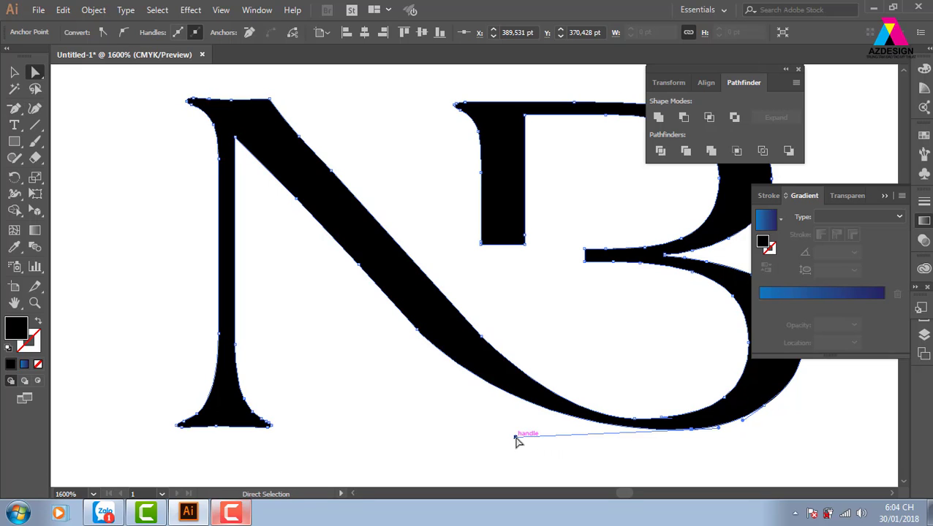
{"action": "left_click_drag", "start_coordinate": [515, 438], "coordinate": [485, 447]}
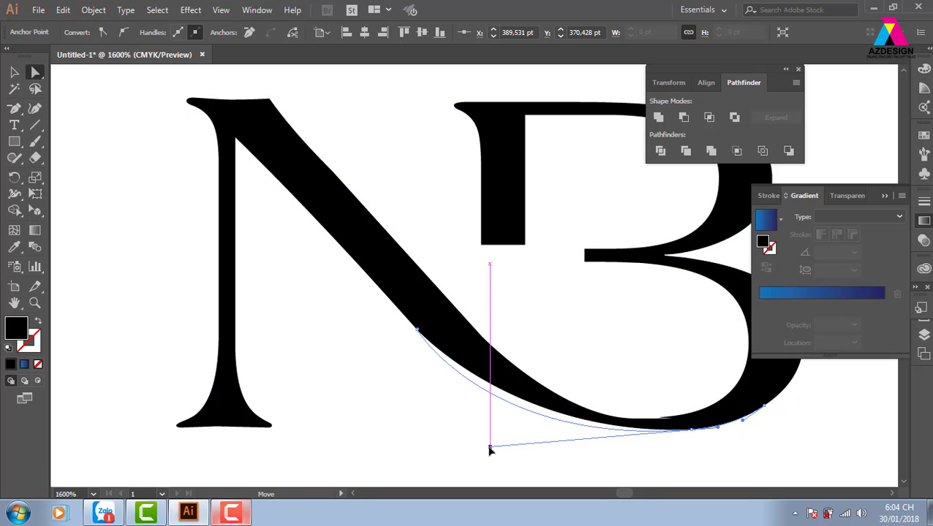
{"action": "left_click", "coordinate": [763, 462]}
{"action": "left_click_drag", "start_coordinate": [796, 453], "coordinate": [677, 434]}
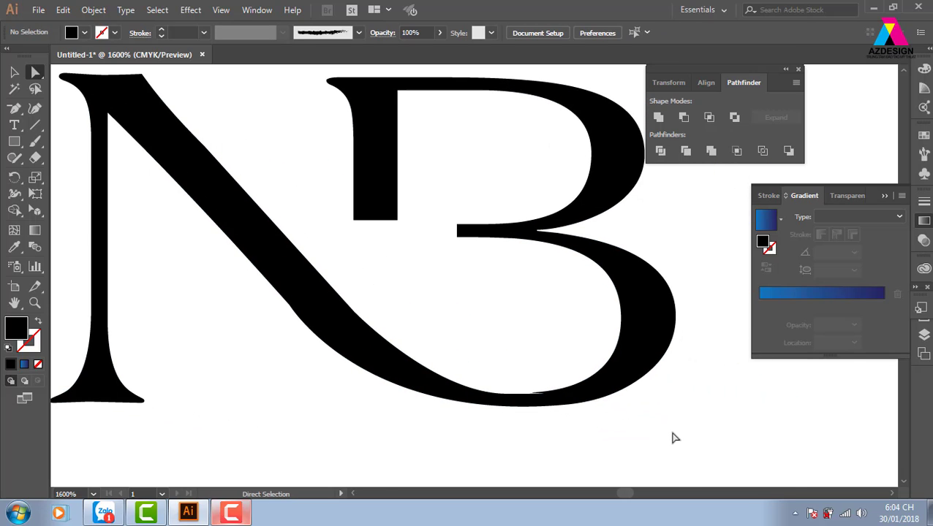
Step: Even out the B's bottom curve by shortening its handle and reshaping the segment
{"action": "scroll", "coordinate": [672, 437], "scroll_direction": "up", "scroll_amount": 3}
{"action": "left_click_drag", "start_coordinate": [457, 213], "coordinate": [457, 210]}
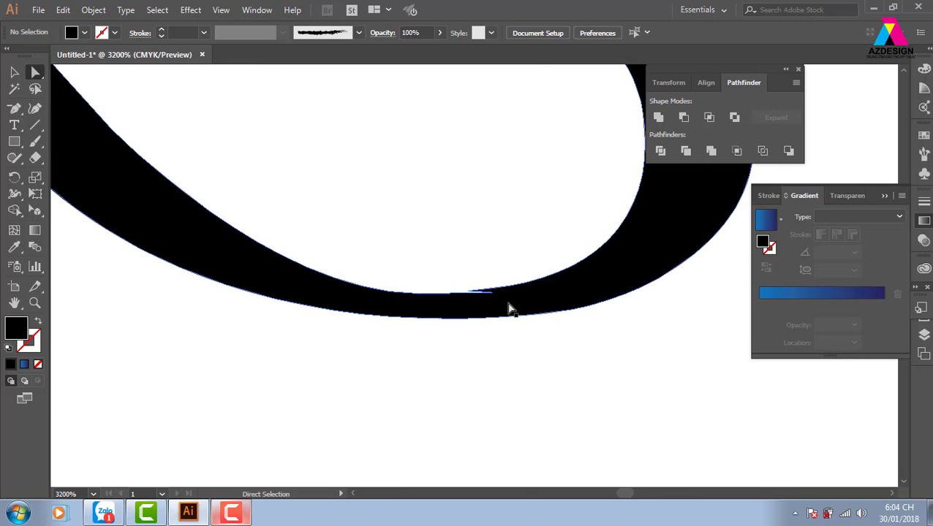
{"action": "left_click", "coordinate": [489, 295]}
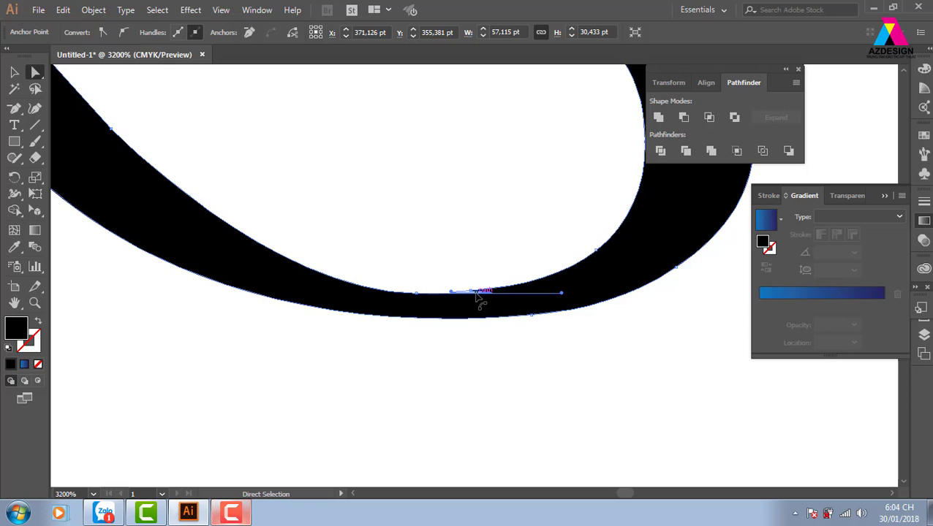
{"action": "left_click_drag", "start_coordinate": [562, 296], "coordinate": [417, 297]}
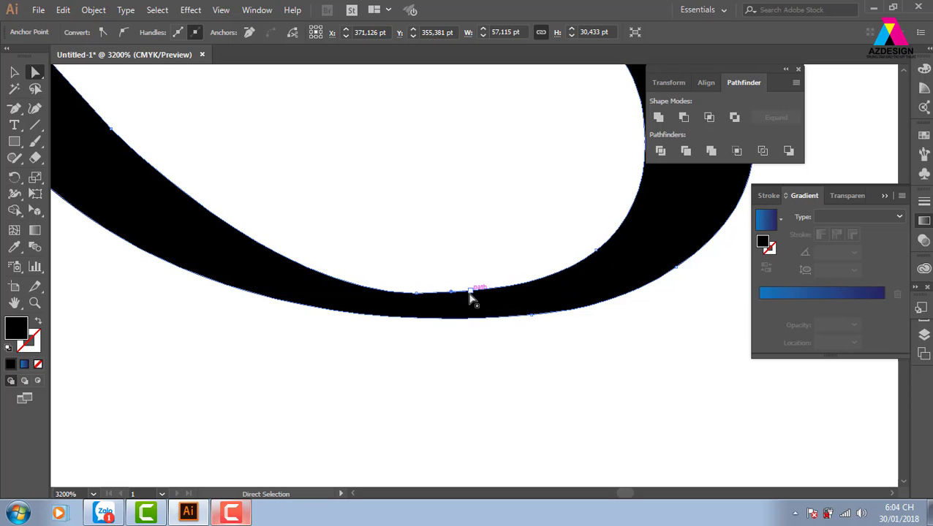
{"action": "left_click_drag", "start_coordinate": [475, 293], "coordinate": [483, 296]}
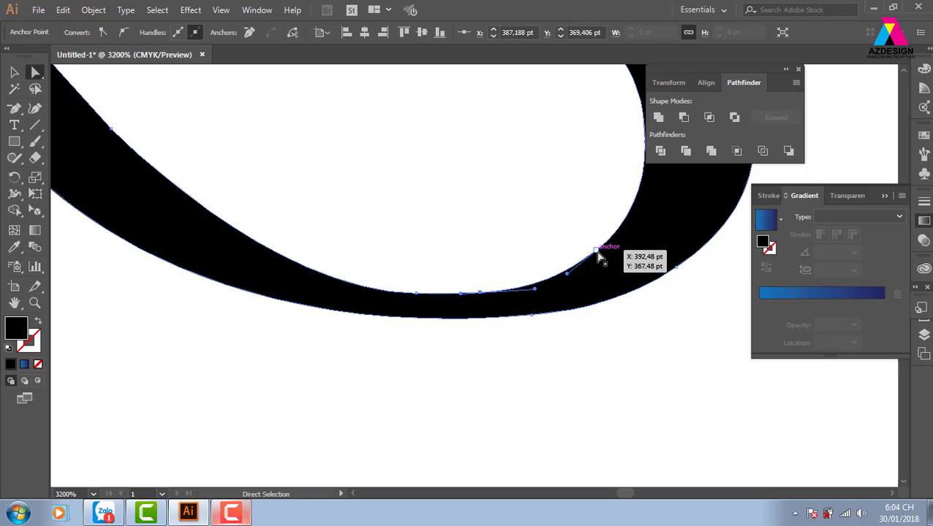
{"action": "left_click", "coordinate": [604, 256]}
{"action": "left_click", "coordinate": [675, 367]}
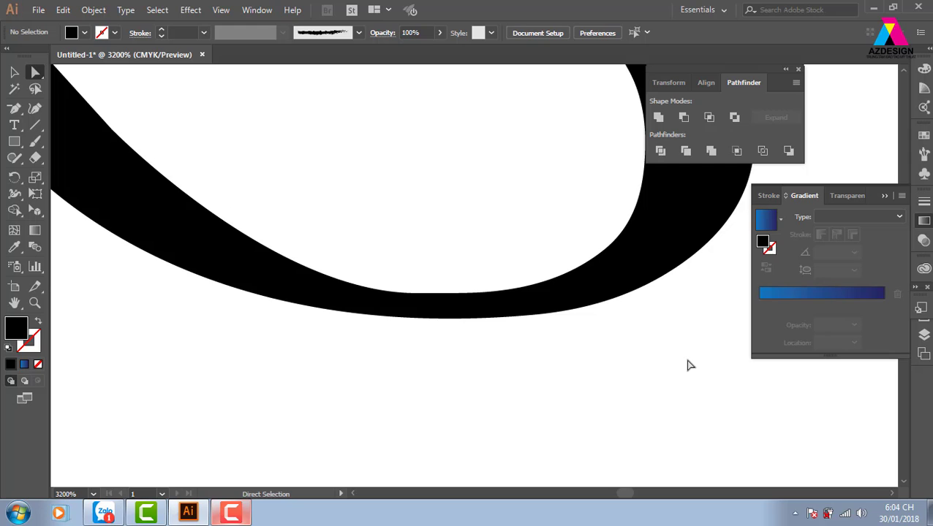
Step: Drag the B's inner corner and stem edge down into a point against the diagonal
{"action": "key", "text": "ctrl+minus"}
{"action": "key", "text": "ctrl+minus"}
{"action": "key", "text": "ctrl+minus"}
{"action": "key", "text": "ctrl+minus"}
{"action": "key", "text": "ctrl+minus"}
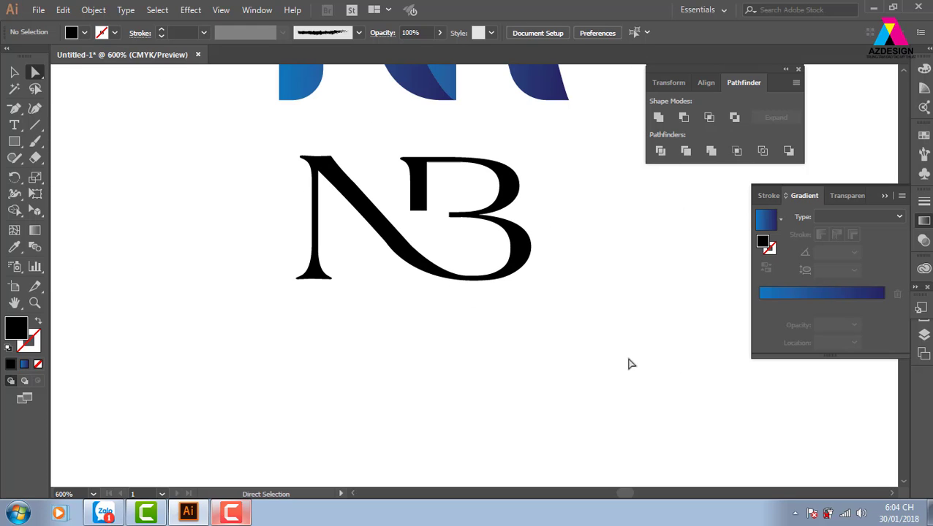
{"action": "key", "text": "z"}
{"action": "left_click_drag", "start_coordinate": [261, 121], "coordinate": [672, 343]}
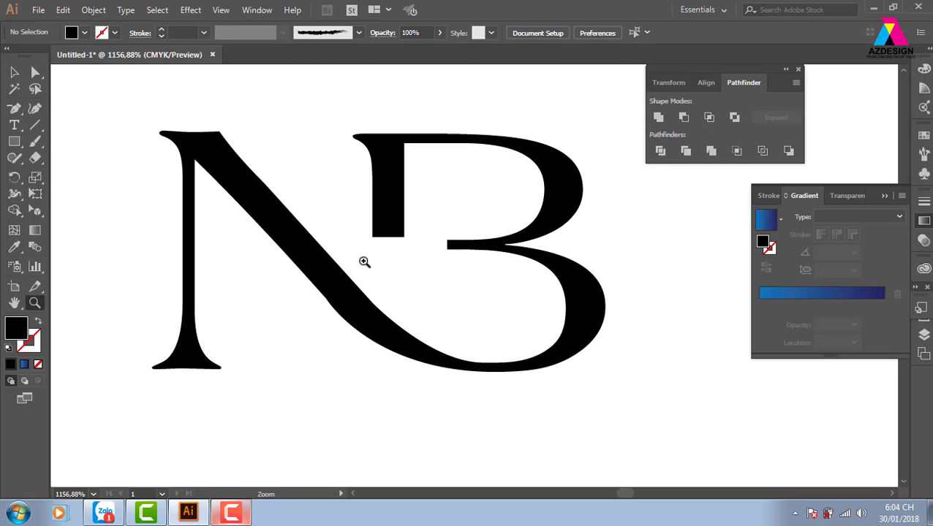
{"action": "left_click", "coordinate": [35, 73]}
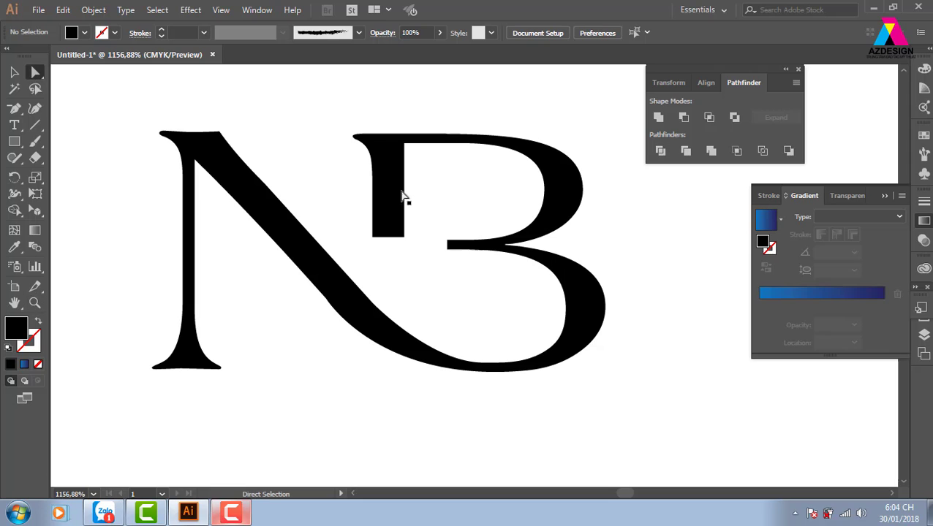
{"action": "left_click", "coordinate": [404, 238]}
{"action": "left_click_drag", "start_coordinate": [407, 241], "coordinate": [404, 297]}
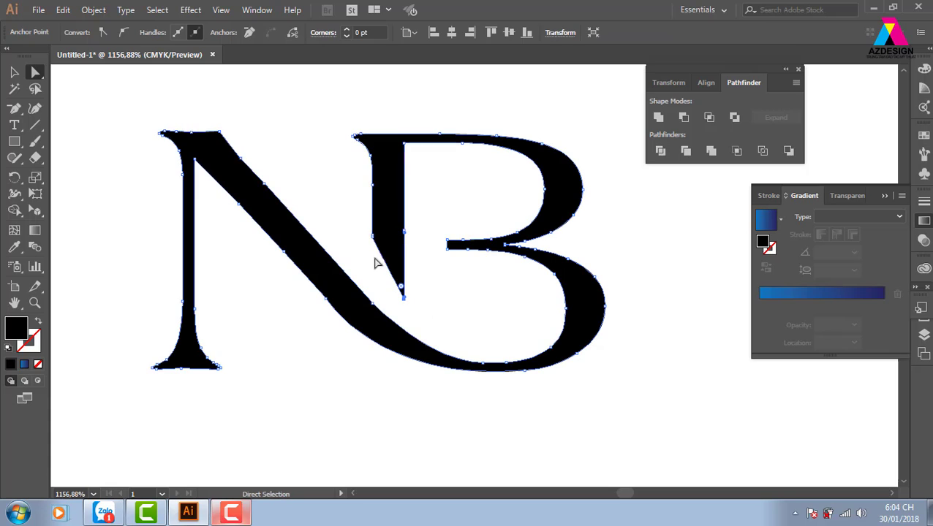
{"action": "left_click_drag", "start_coordinate": [374, 239], "coordinate": [373, 265]}
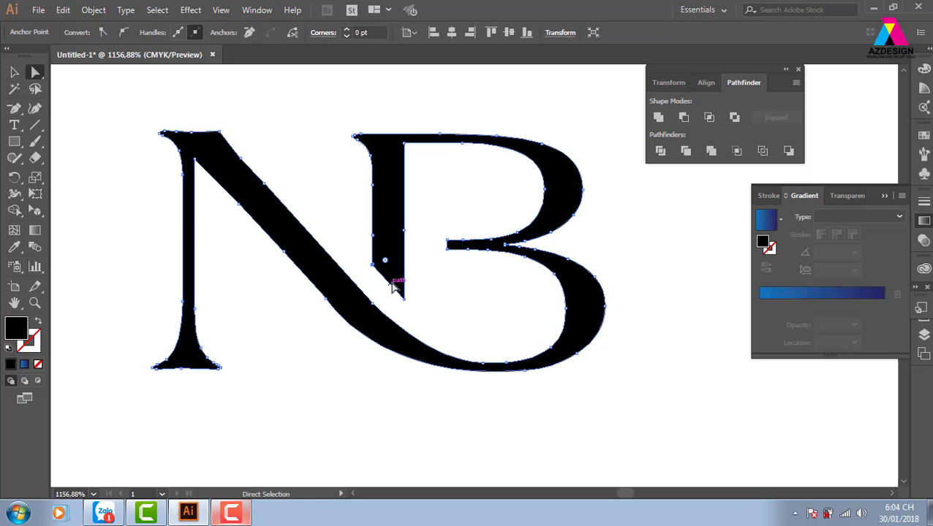
{"action": "key", "text": "v"}
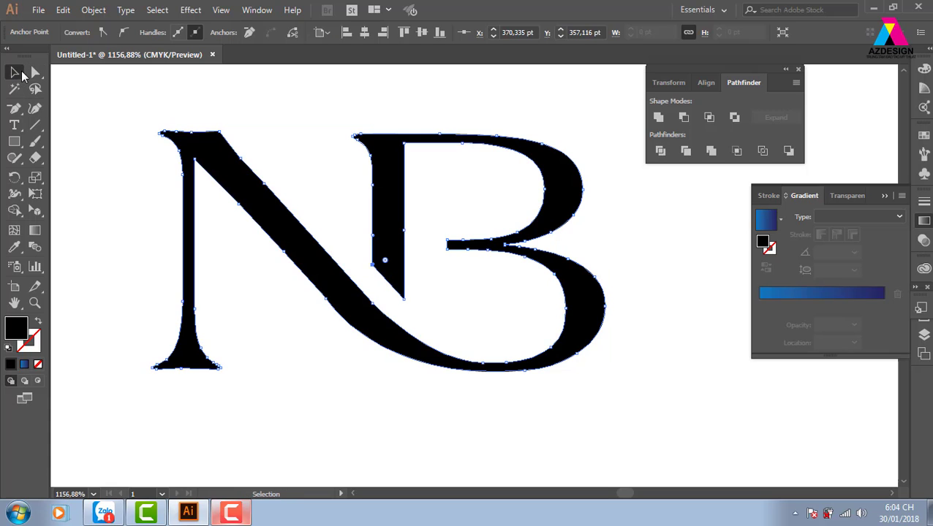
{"action": "left_click", "coordinate": [359, 122]}
{"action": "key", "text": "ctrl+minus"}
{"action": "key", "text": "ctrl+minus"}
{"action": "key", "text": "ctrl+minus"}
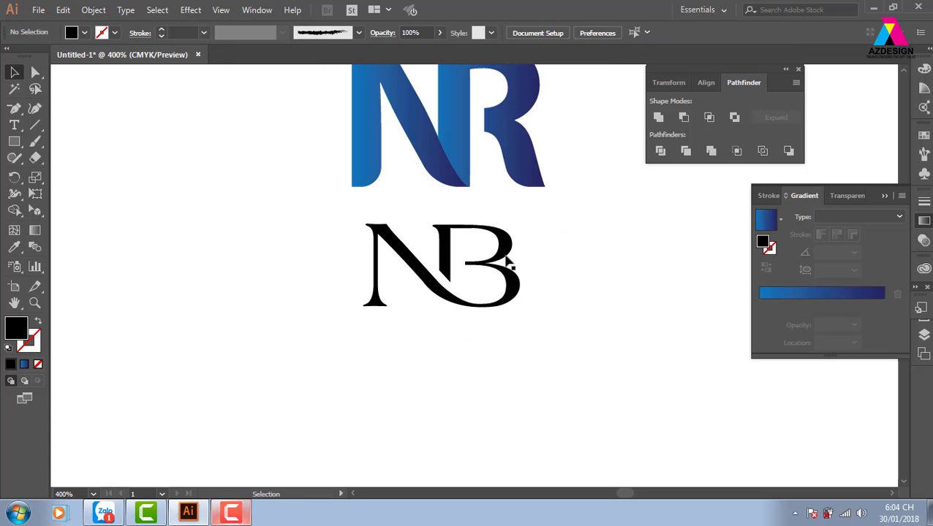
Step: Apply the R's blue gradient to the NB monogram with the Eyedropper
{"action": "left_click", "coordinate": [501, 252]}
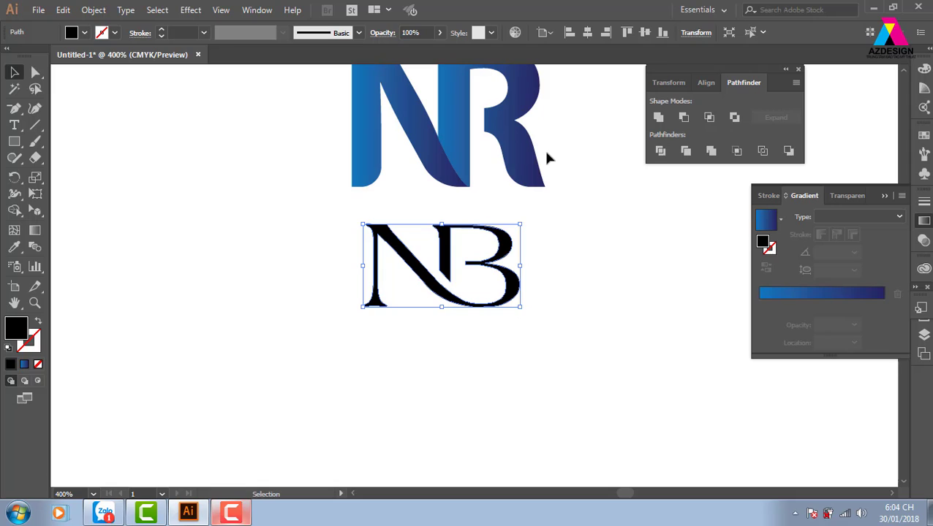
{"action": "key", "text": "i"}
{"action": "left_click", "coordinate": [522, 139]}
{"action": "left_click", "coordinate": [14, 76]}
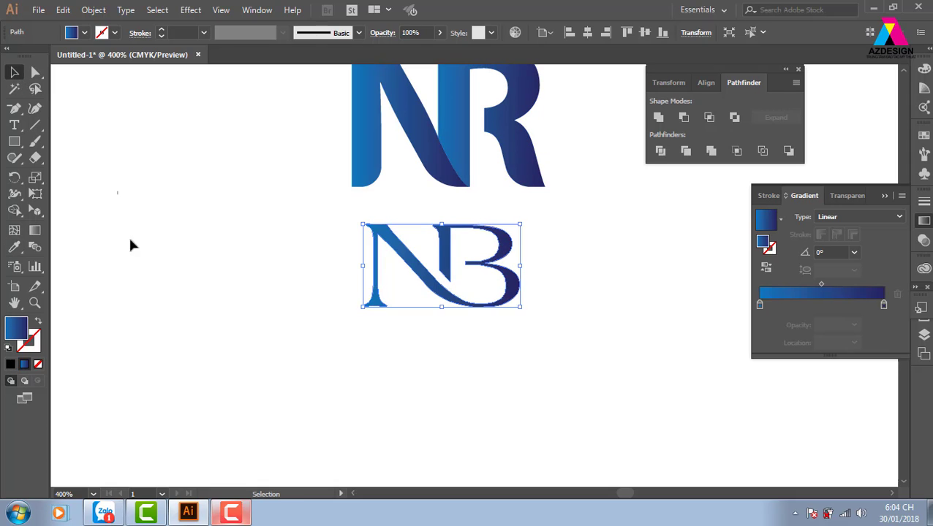
{"action": "left_click", "coordinate": [164, 316]}
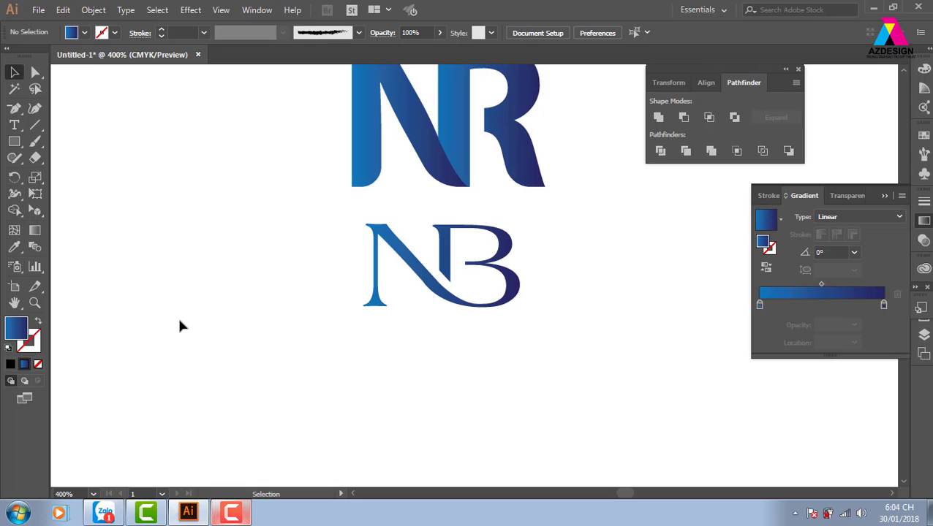
Step: Scale NR down to match NB's width and move both to the top-left
{"action": "key", "text": "ctrl+minus"}
{"action": "key", "text": "ctrl+minus"}
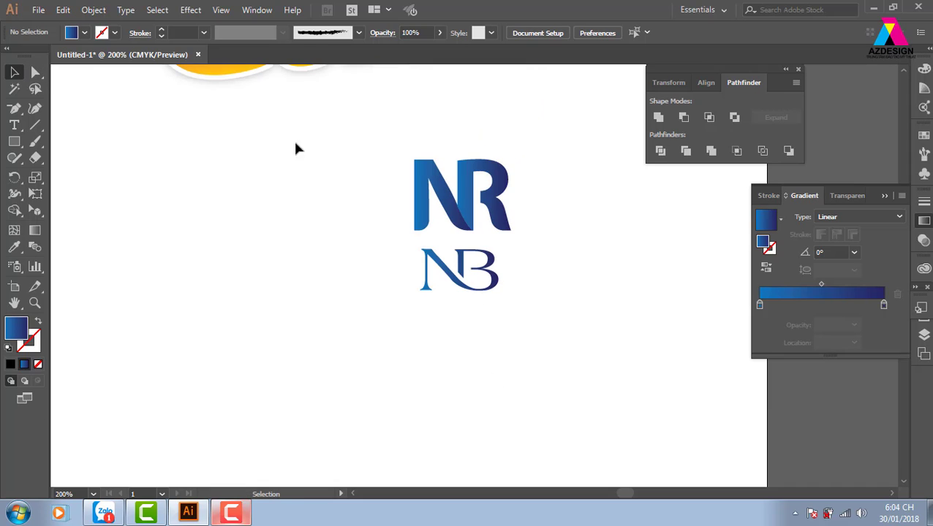
{"action": "left_click_drag", "start_coordinate": [345, 134], "coordinate": [545, 233]}
{"action": "mouse_move", "coordinate": [503, 156]}
{"action": "left_mouse_down"}
{"action": "mouse_move", "coordinate": [509, 149]}
{"action": "mouse_move", "coordinate": [509, 183]}
{"action": "mouse_move", "coordinate": [511, 165]}
{"action": "mouse_move", "coordinate": [494, 165]}
{"action": "left_mouse_up"}
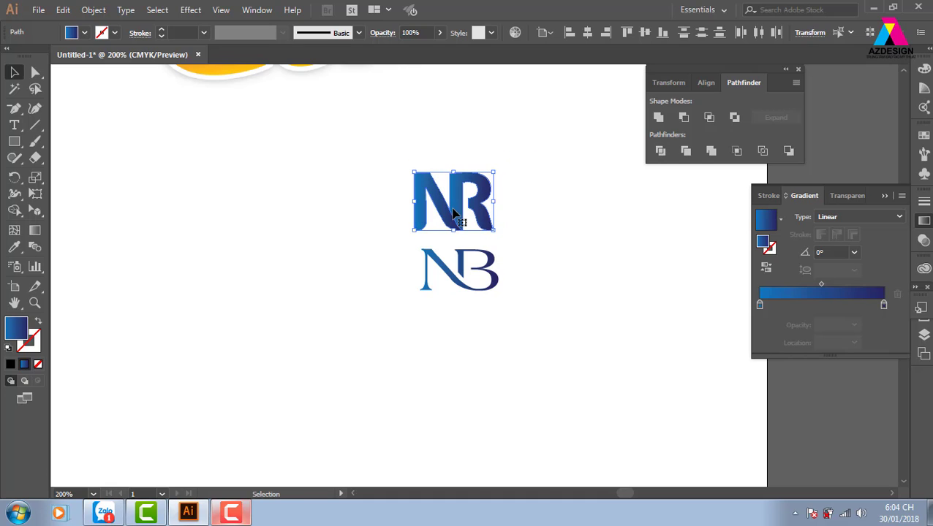
{"action": "left_click_drag", "start_coordinate": [471, 203], "coordinate": [479, 216]}
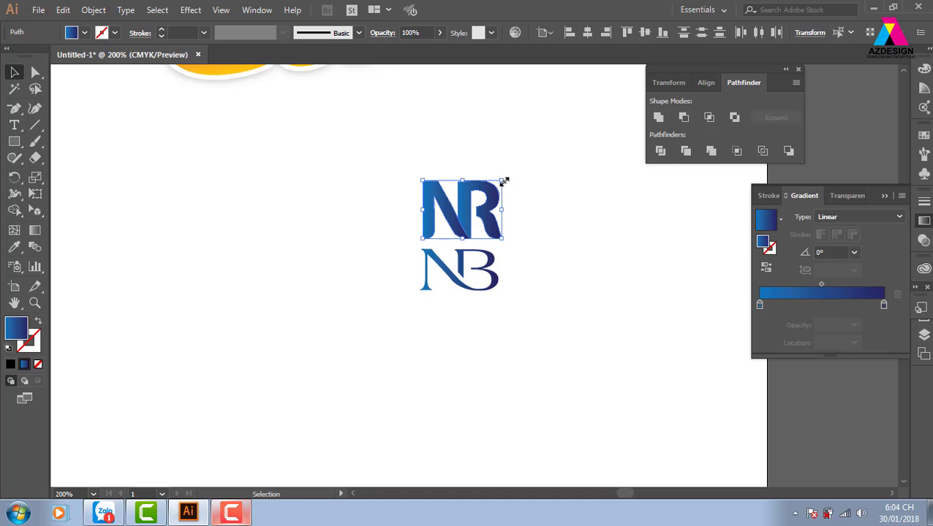
{"action": "left_click_drag", "start_coordinate": [504, 180], "coordinate": [503, 186]}
{"action": "left_click_drag", "start_coordinate": [383, 139], "coordinate": [513, 310]}
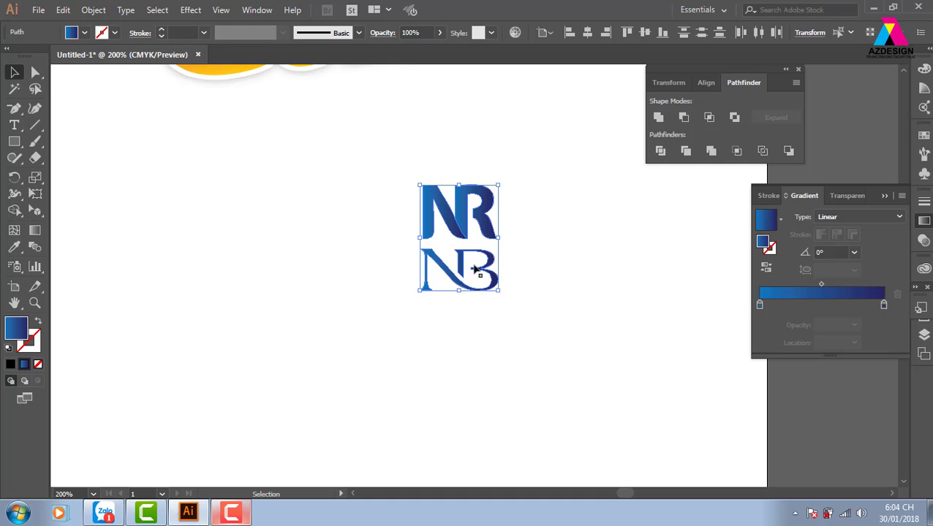
{"action": "left_click_drag", "start_coordinate": [464, 231], "coordinate": [211, 160]}
{"action": "left_click", "coordinate": [431, 189]}
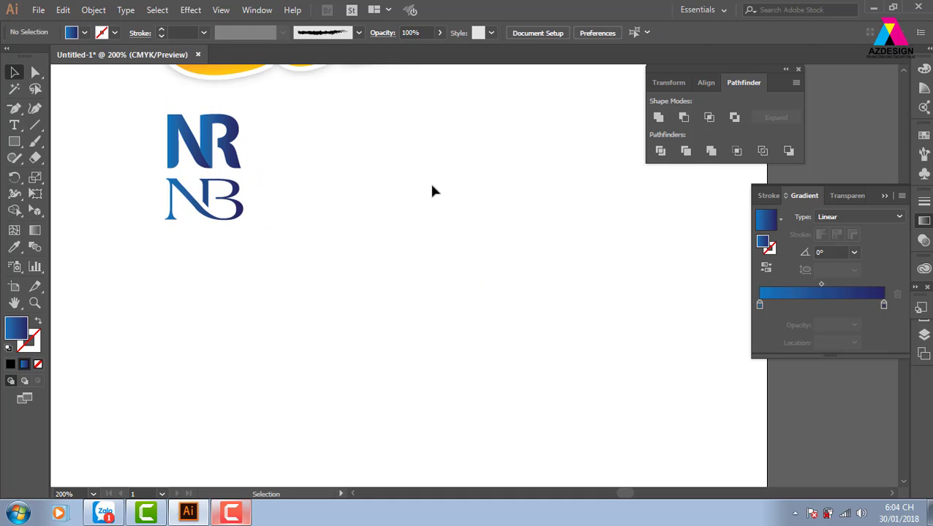
{"action": "key", "text": "ctrl+plus"}
{"action": "left_click_drag", "start_coordinate": [441, 199], "coordinate": [529, 277]}
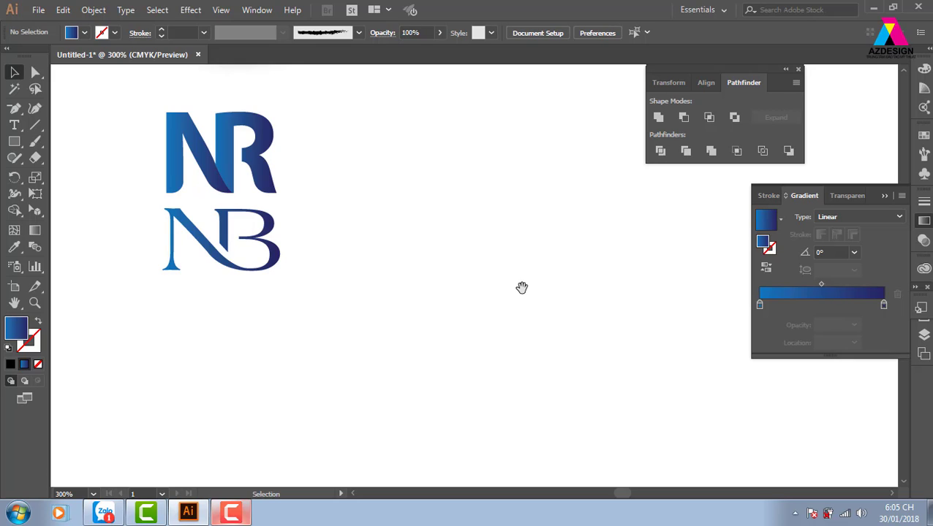
Step: Type 'Cafe' right of the monograms and enlarge it to about 53.1 pt
{"action": "left_click", "coordinate": [13, 125]}
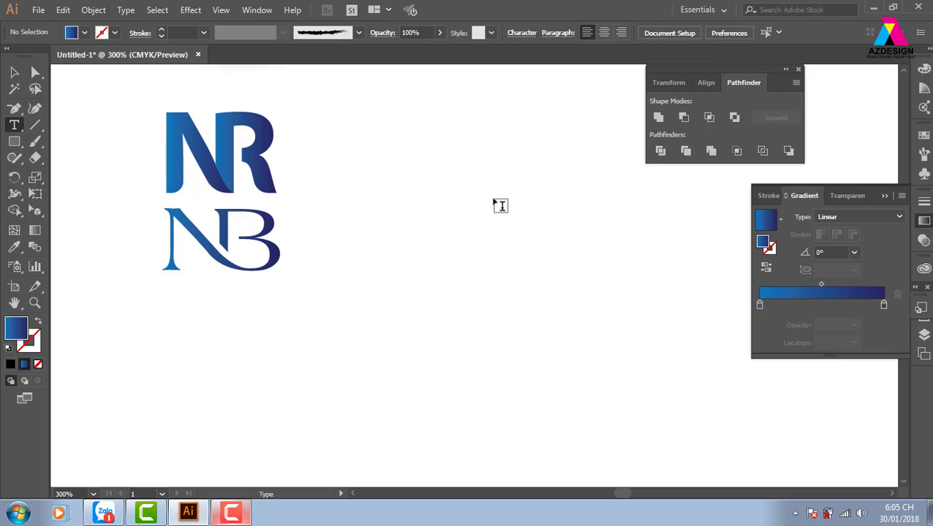
{"action": "left_click", "coordinate": [522, 211]}
{"action": "key", "text": "BackSpace"}
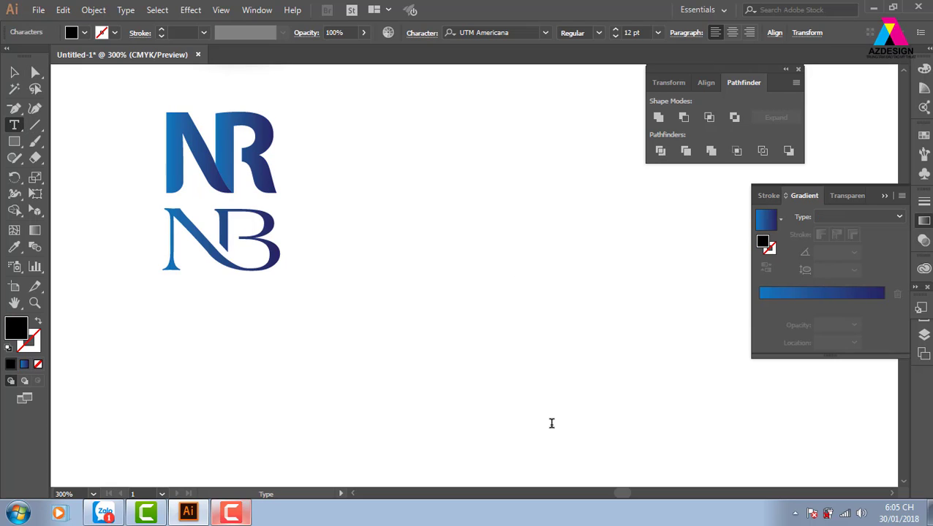
{"action": "type", "text": "CA"}
{"action": "key", "text": "BackSpace"}
{"action": "type", "text": "a"}
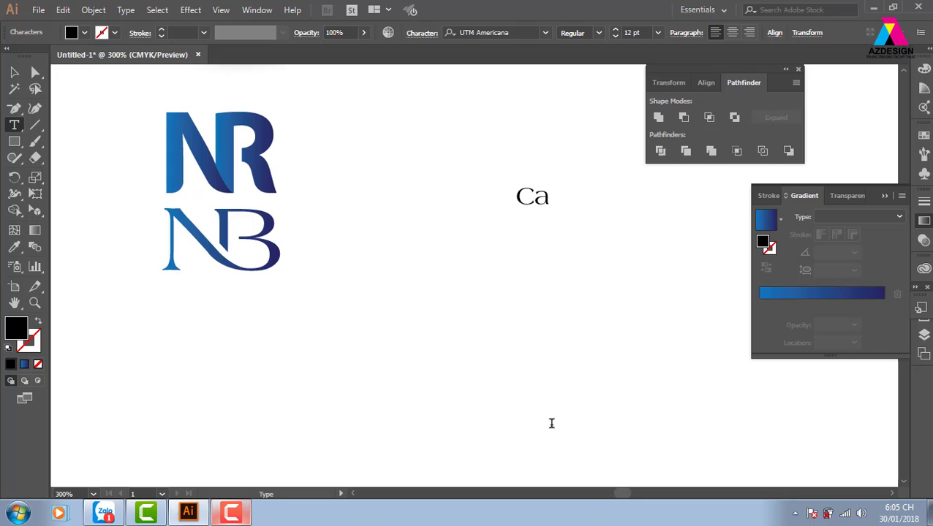
{"action": "type", "text": "ffe"}
{"action": "key", "text": "Escape"}
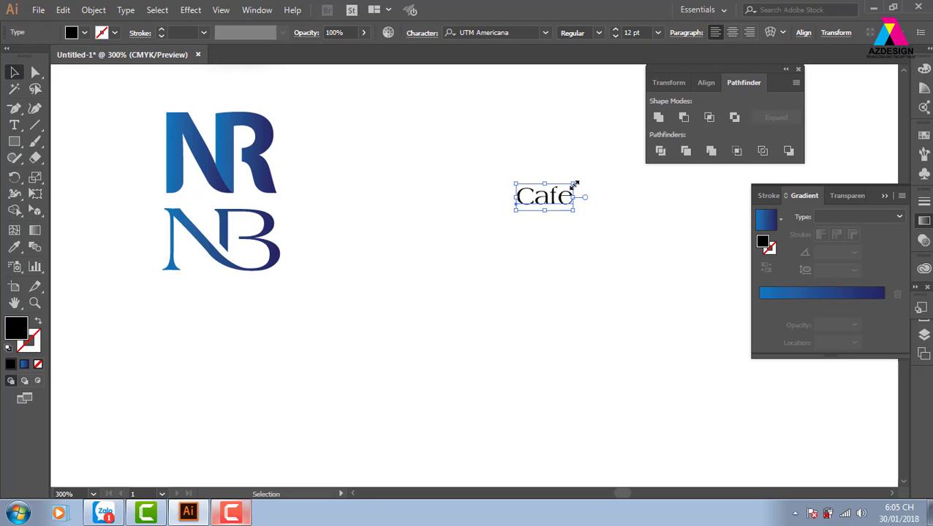
{"action": "left_click_drag", "start_coordinate": [575, 184], "coordinate": [671, 138]}
{"action": "left_click_drag", "start_coordinate": [550, 197], "coordinate": [490, 210]}
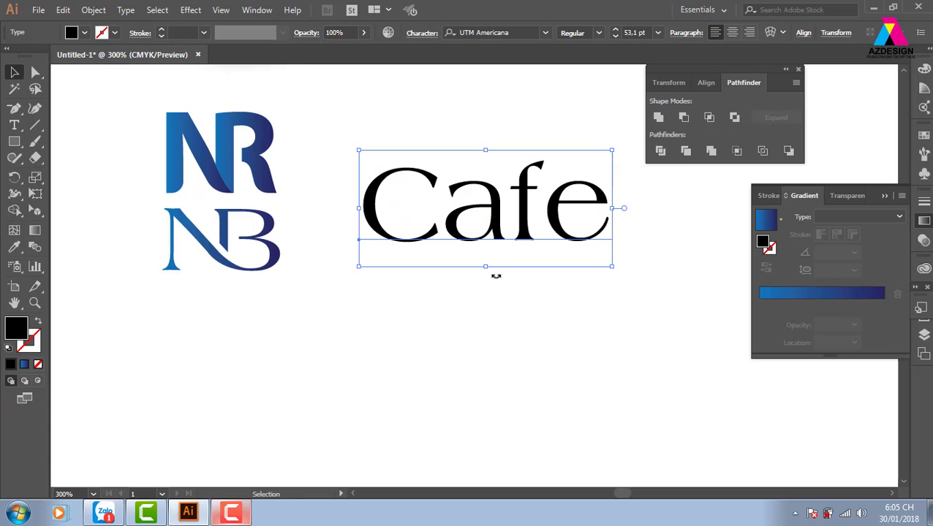
Step: Draw a vertical divider line left of the Cafe text
{"action": "left_click", "coordinate": [526, 321]}
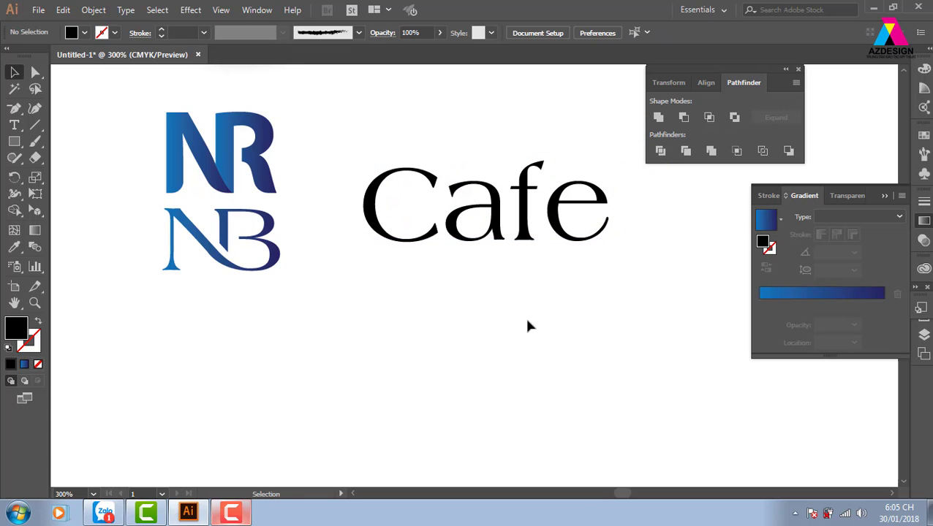
{"action": "left_click", "coordinate": [35, 124]}
{"action": "left_click_drag", "start_coordinate": [322, 105], "coordinate": [322, 319]}
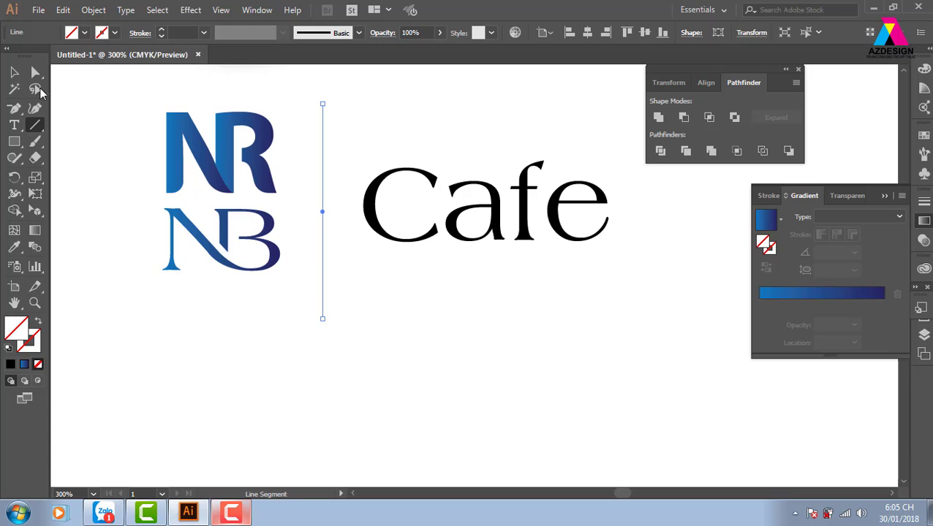
Step: Give the divider a default black stroke, nudge Cafe right, and draw a 33.67 pt square
{"action": "left_click", "coordinate": [14, 71]}
{"action": "key", "text": "d"}
{"action": "left_click", "coordinate": [395, 342]}
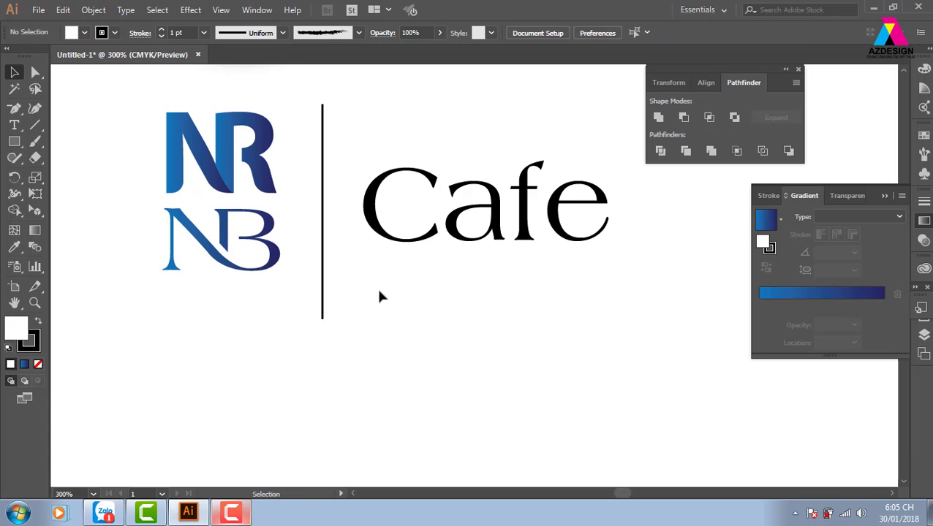
{"action": "scroll", "coordinate": [398, 290], "scroll_direction": "right", "scroll_amount": 3}
{"action": "left_click_drag", "start_coordinate": [420, 289], "coordinate": [461, 274]}
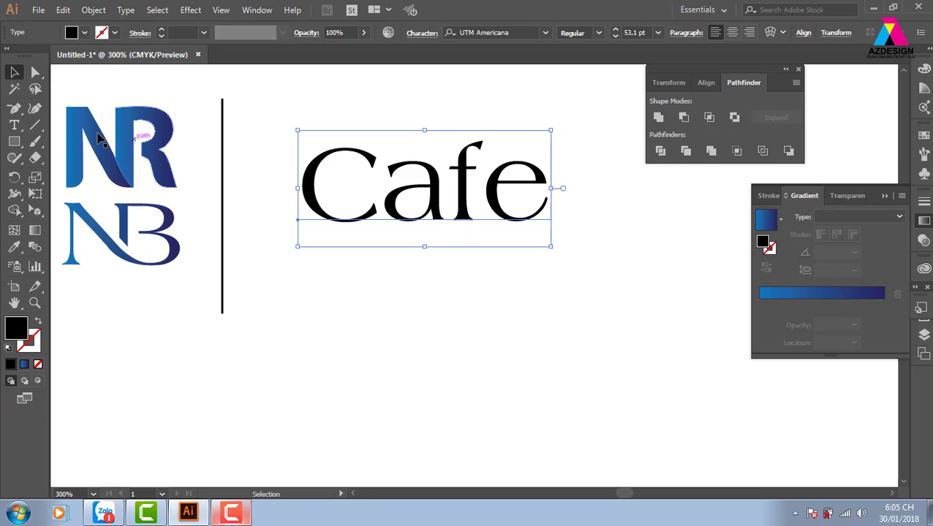
{"action": "left_click", "coordinate": [15, 142]}
{"action": "left_click_drag", "start_coordinate": [465, 274], "coordinate": [535, 312]}
Step: Fill the square with the blue gradient and add it to Graphic Styles as a new style
{"action": "left_click", "coordinate": [841, 292]}
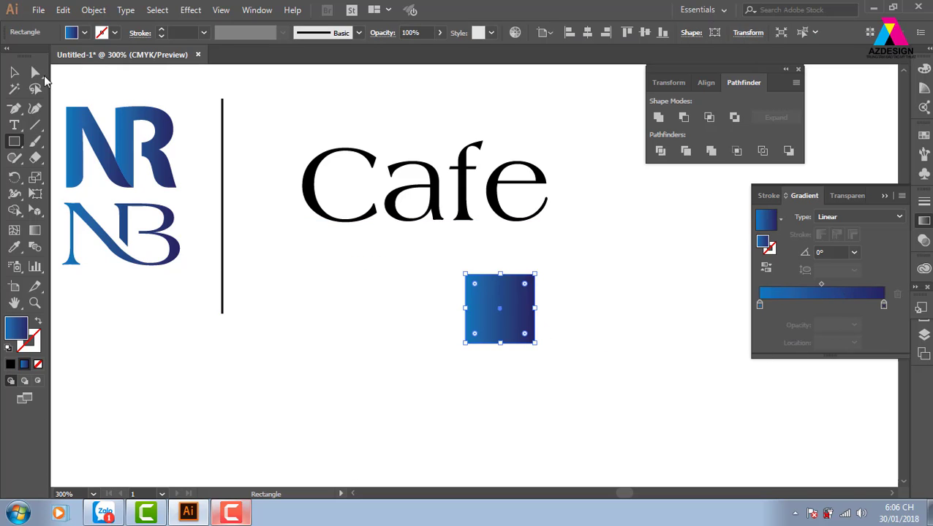
{"action": "left_click", "coordinate": [15, 71]}
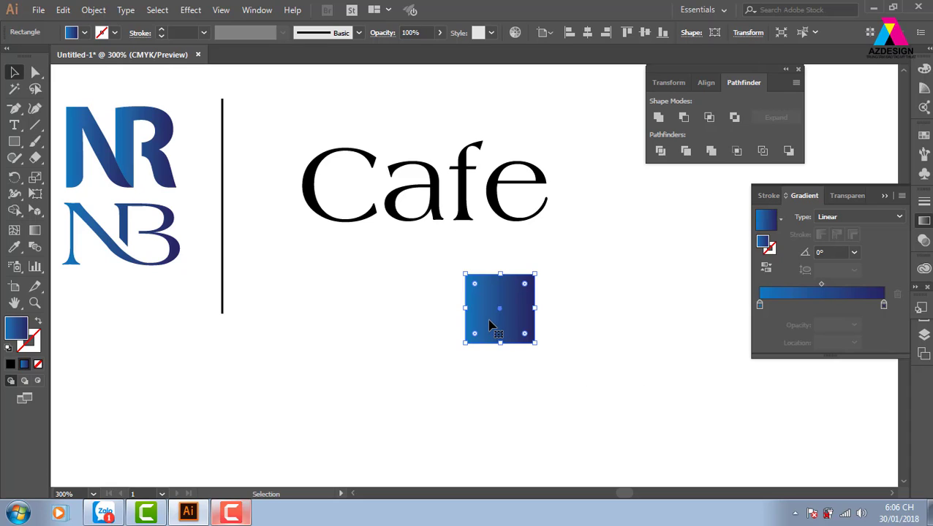
{"action": "left_click", "coordinate": [920, 308]}
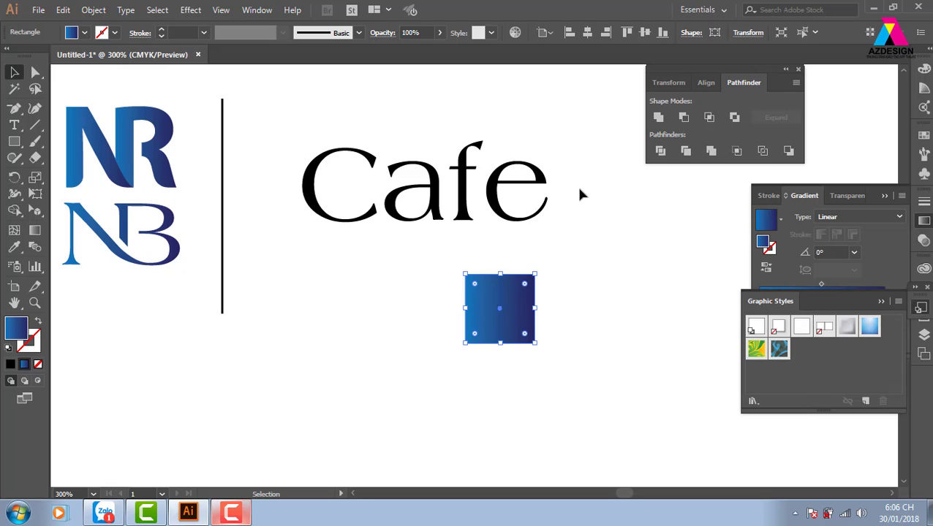
{"action": "left_click", "coordinate": [528, 193]}
{"action": "left_click", "coordinate": [583, 300]}
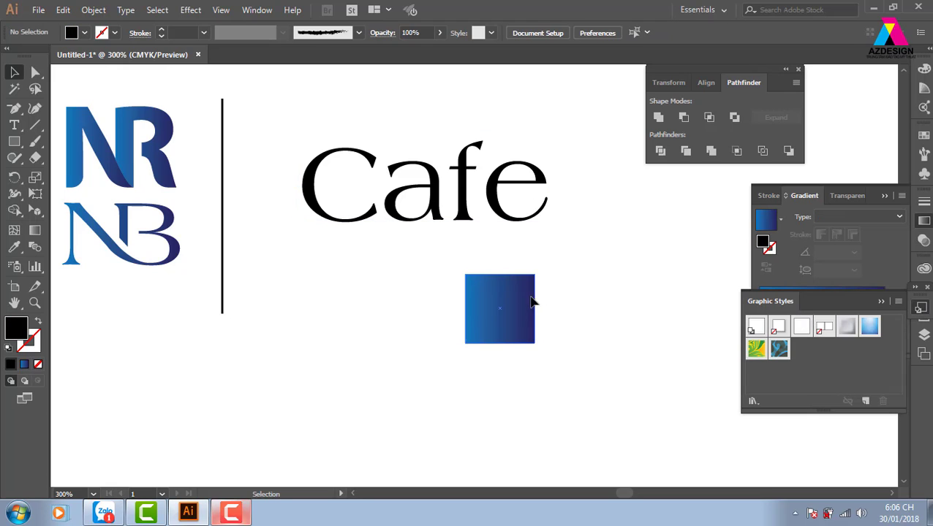
{"action": "left_click_drag", "start_coordinate": [520, 305], "coordinate": [837, 380]}
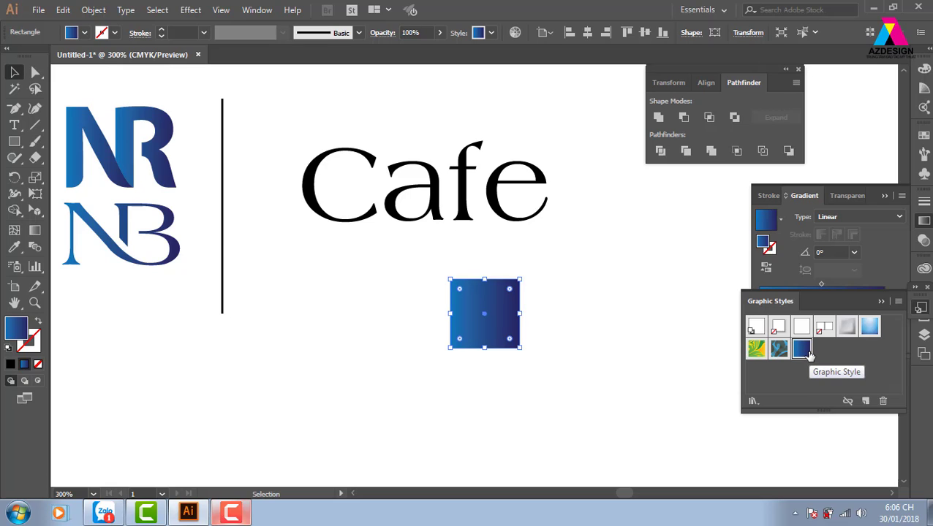
{"action": "left_click", "coordinate": [802, 350]}
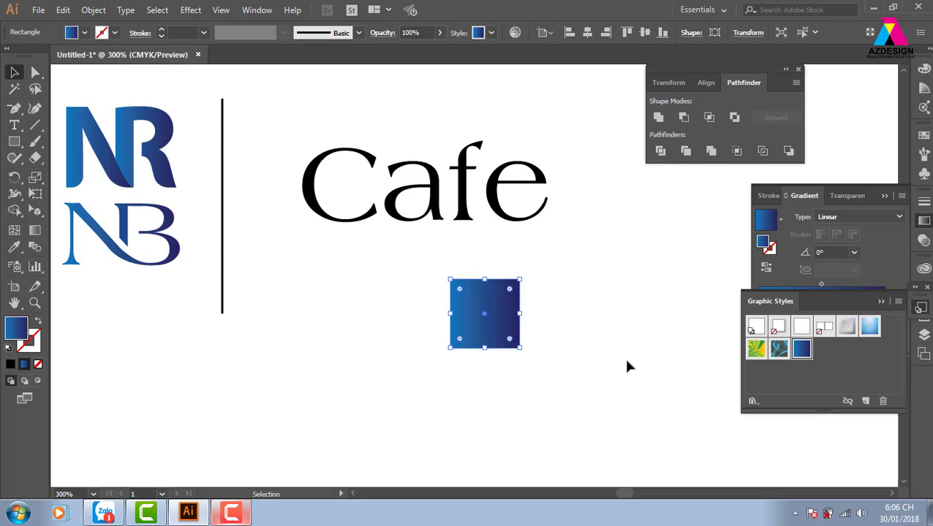
{"action": "left_click", "coordinate": [691, 325]}
Step: Apply the blue gradient style to Cafe and change the word to 'Graphic'
{"action": "left_click", "coordinate": [538, 222]}
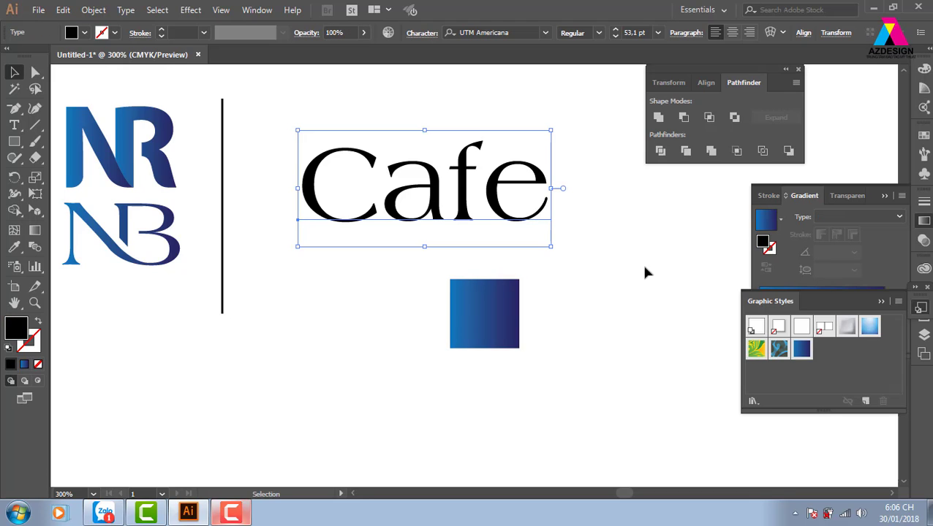
{"action": "left_click", "coordinate": [802, 349]}
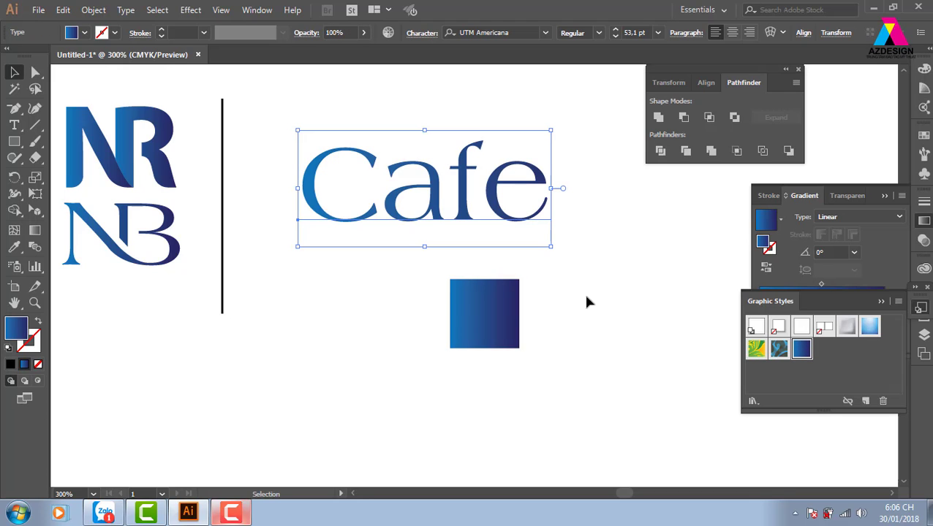
{"action": "double_click", "coordinate": [439, 211]}
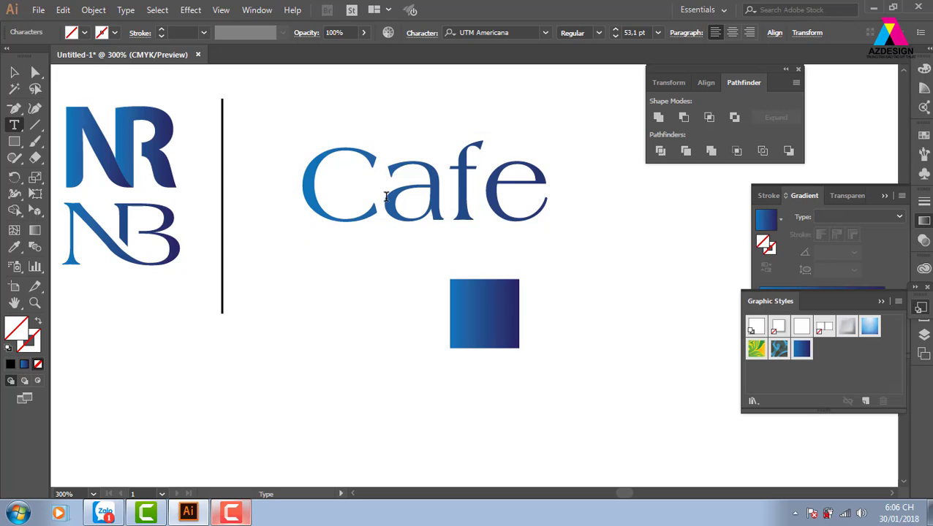
{"action": "key", "text": "ctrl+a"}
{"action": "key", "text": "BackSpace"}
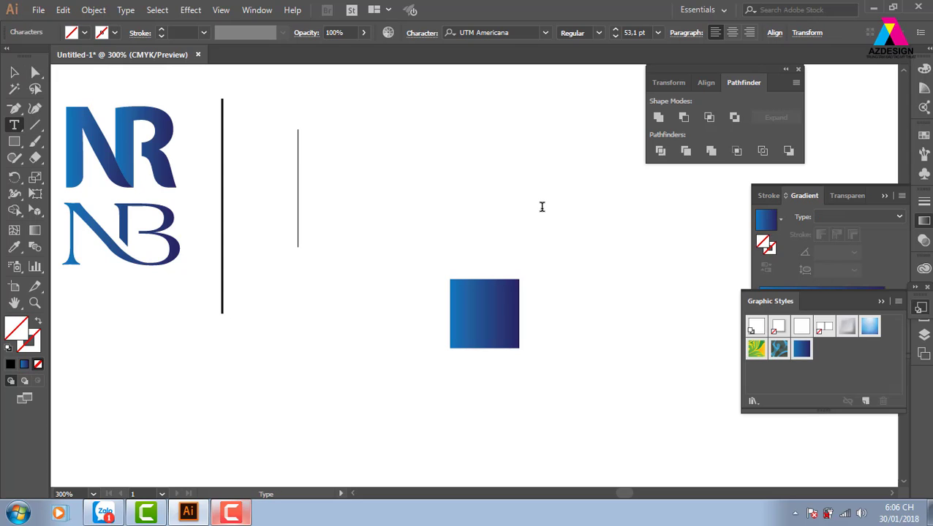
{"action": "type", "text": "Gra"}
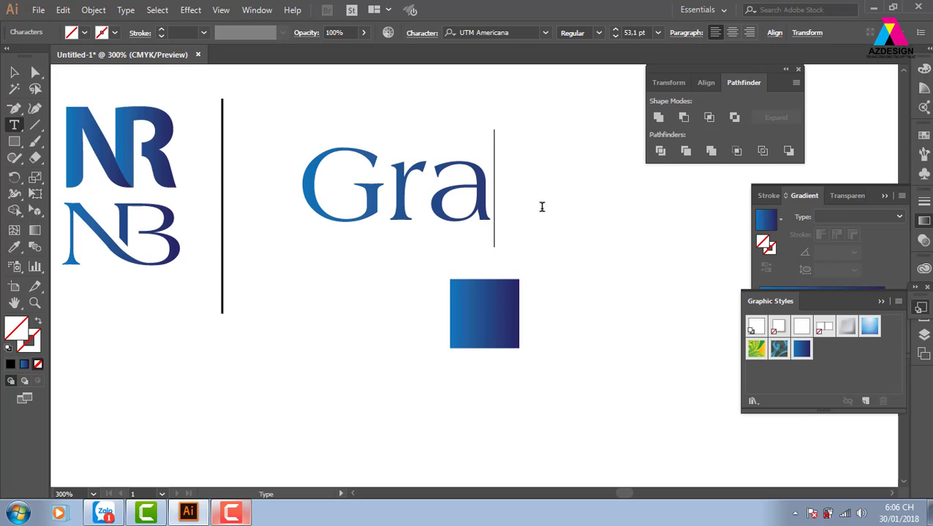
{"action": "type", "text": "phic"}
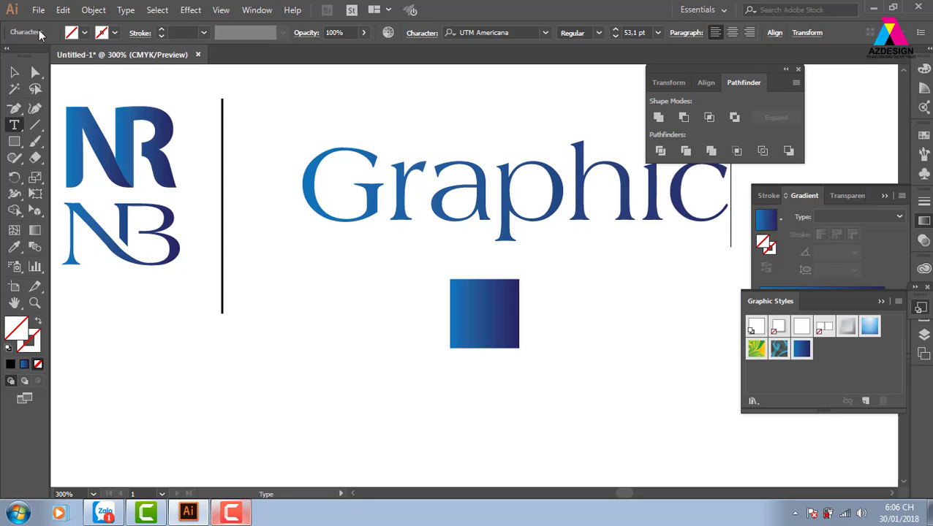
{"action": "key", "text": "Escape"}
Step: Run the Graphic text's gradient vertically at -90°
{"action": "left_click", "coordinate": [798, 69]}
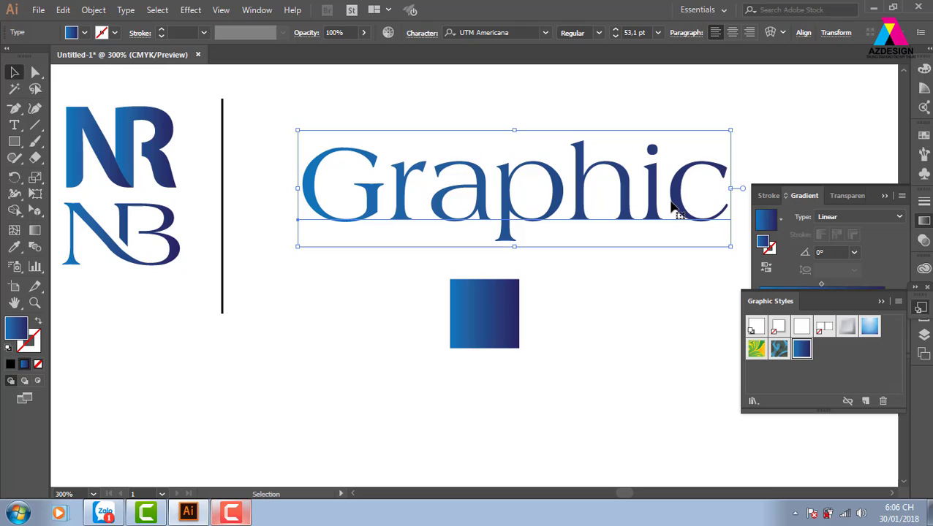
{"action": "key", "text": "g"}
{"action": "left_click_drag", "start_coordinate": [552, 151], "coordinate": [552, 217]}
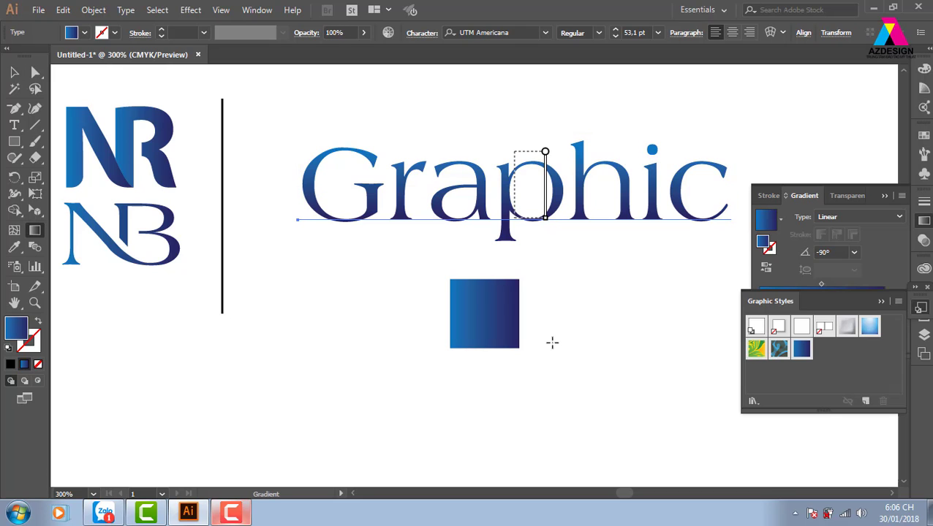
Step: Recolour Graphic's gradient stops to yellow at the start and orange at the end
{"action": "left_click", "coordinate": [14, 72]}
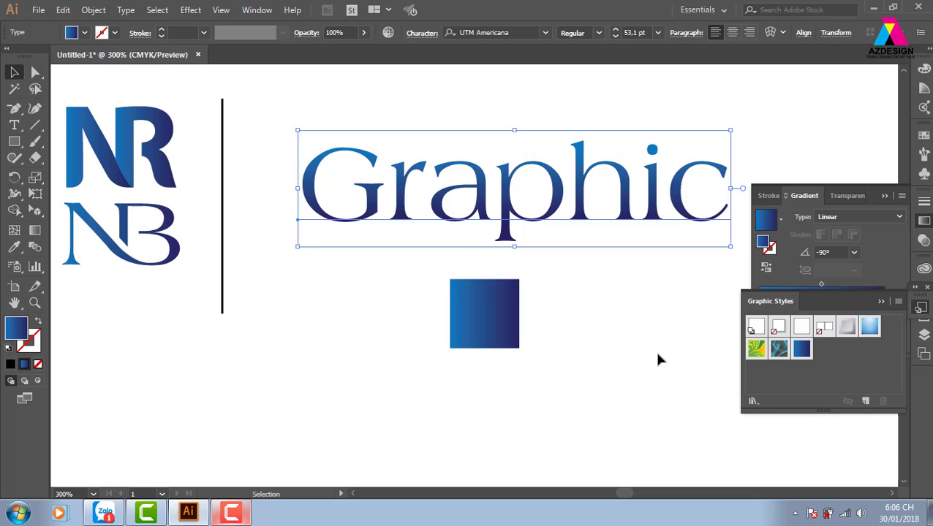
{"action": "left_click", "coordinate": [594, 332]}
{"action": "left_click", "coordinate": [627, 243]}
{"action": "left_click", "coordinate": [923, 221]}
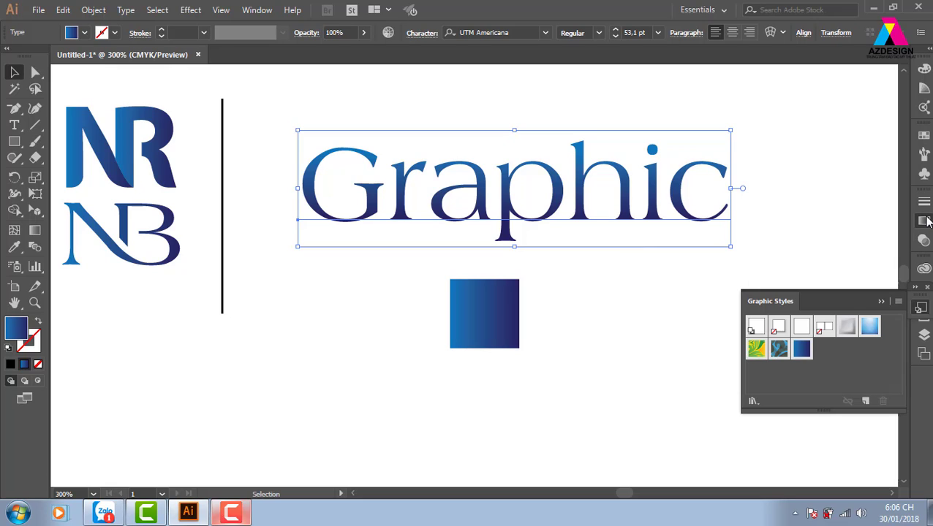
{"action": "left_click", "coordinate": [924, 221]}
{"action": "double_click", "coordinate": [883, 305]}
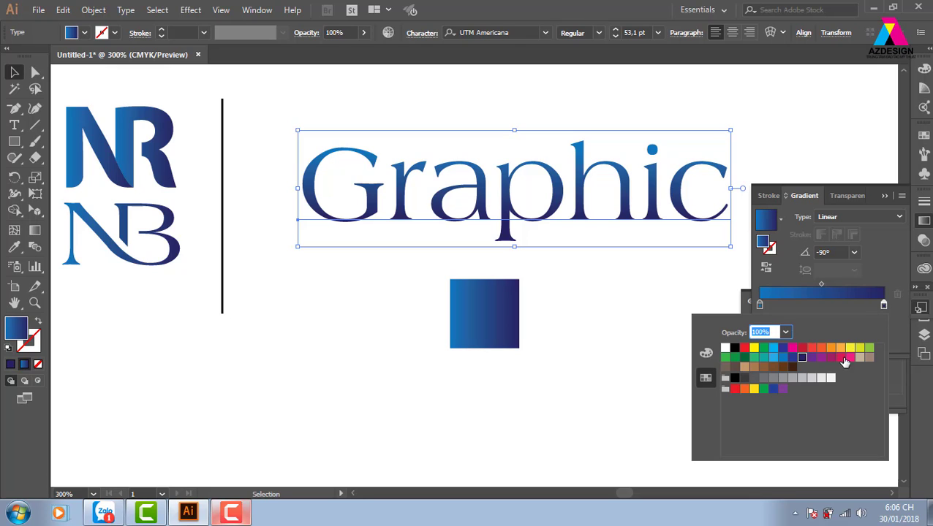
{"action": "left_click", "coordinate": [823, 349]}
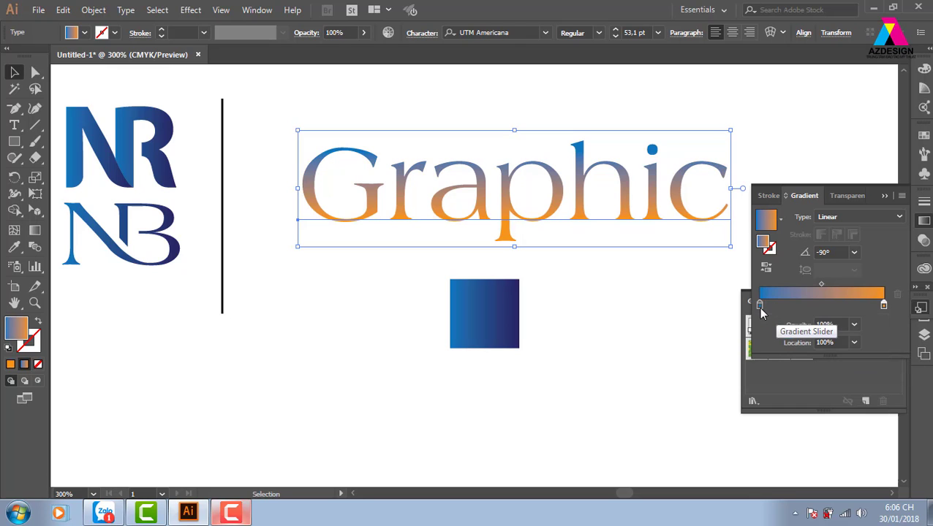
{"action": "double_click", "coordinate": [759, 305]}
{"action": "left_click", "coordinate": [753, 348]}
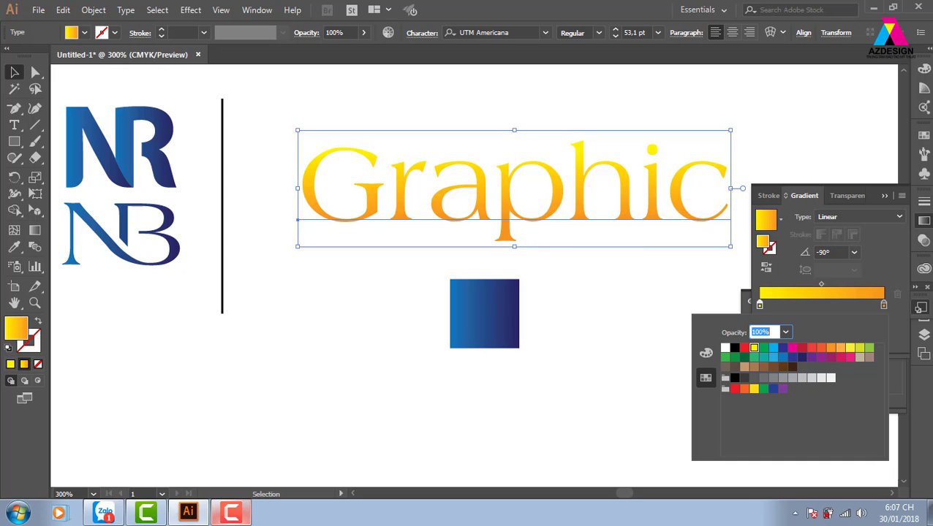
Step: Replace the gradient with a solid dark brown swatch fill
{"action": "left_click", "coordinate": [904, 166]}
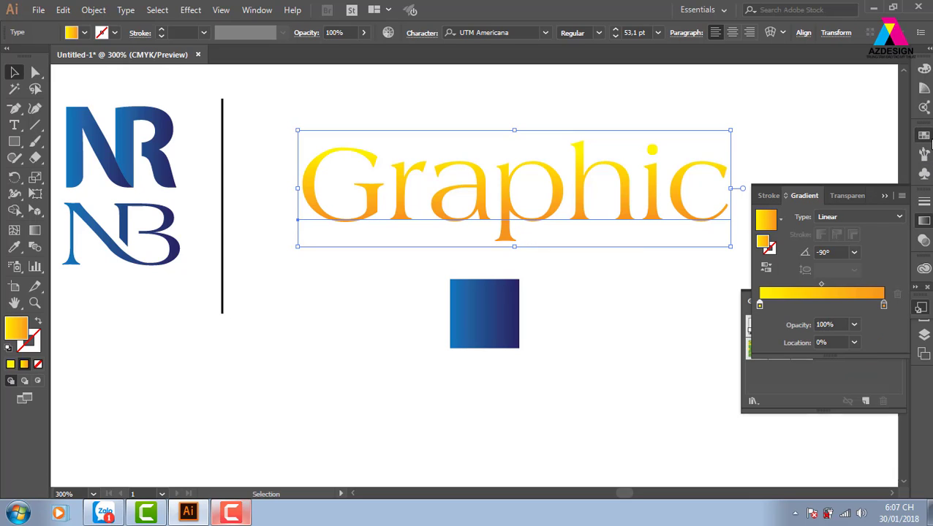
{"action": "left_click", "coordinate": [923, 134]}
{"action": "left_click", "coordinate": [859, 191]}
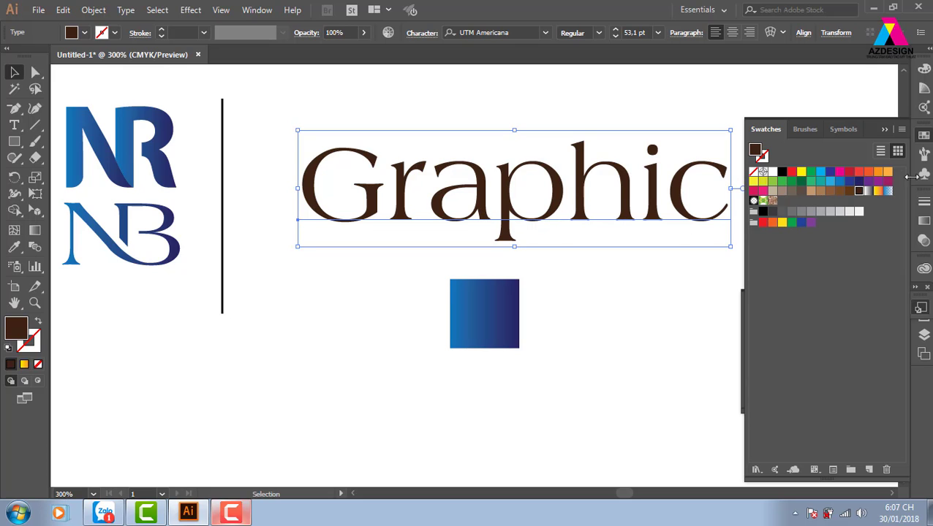
Step: Stroke the Graphic lettering with the denim pattern brush at 0.25 pt weight
{"action": "left_click", "coordinate": [923, 153]}
{"action": "left_click", "coordinate": [853, 203]}
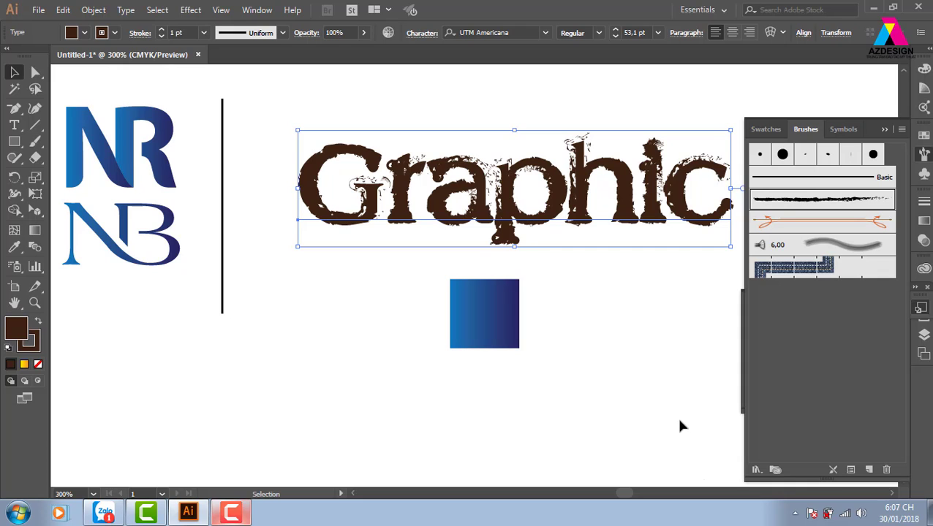
{"action": "left_click", "coordinate": [811, 273]}
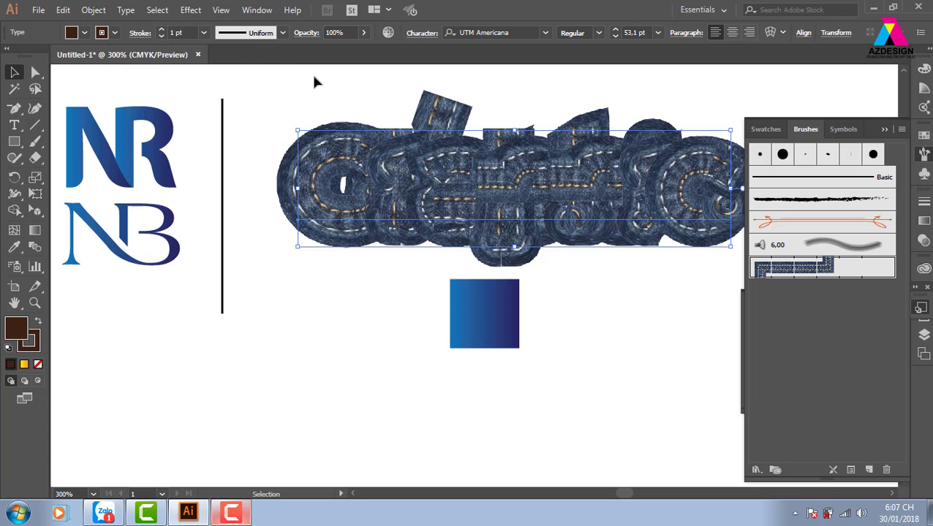
{"action": "left_click", "coordinate": [204, 32]}
{"action": "left_click", "coordinate": [224, 48]}
{"action": "left_click", "coordinate": [473, 132]}
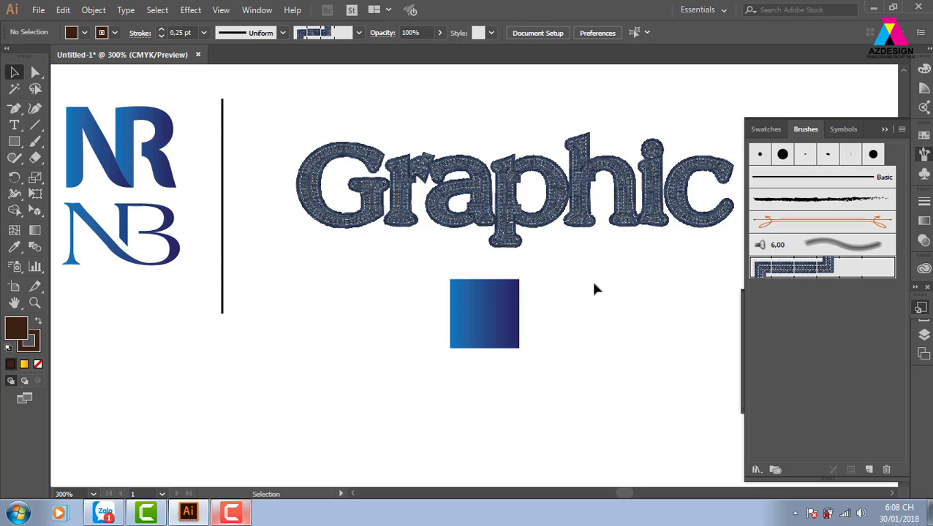
Step: Delete the gradient square and the Graphic text
{"action": "left_click", "coordinate": [468, 314]}
{"action": "key", "text": "Delete"}
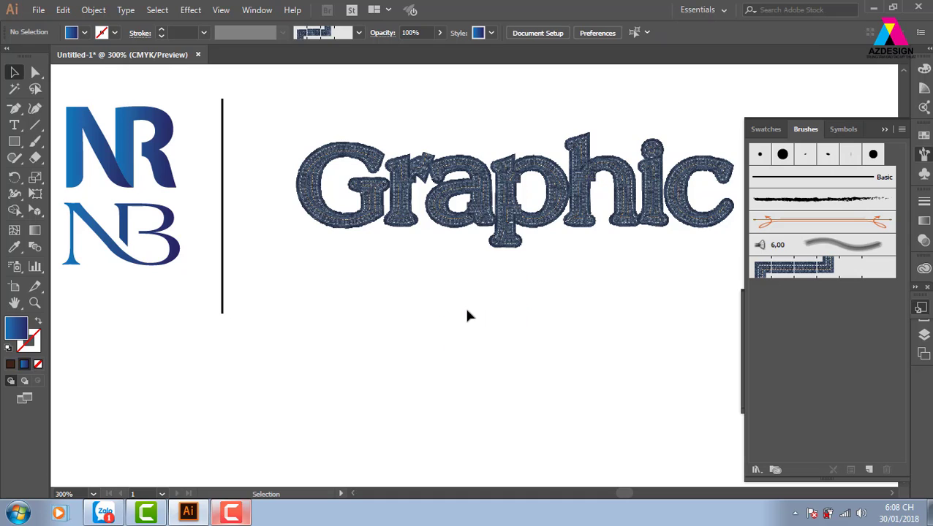
{"action": "left_click_drag", "start_coordinate": [542, 211], "coordinate": [462, 230]}
{"action": "key", "text": "Delete"}
Step: Place 'Lorem ipsum' text beside the divider, enlarge it, and delete the word 'ipsum'
{"action": "left_click", "coordinate": [14, 125]}
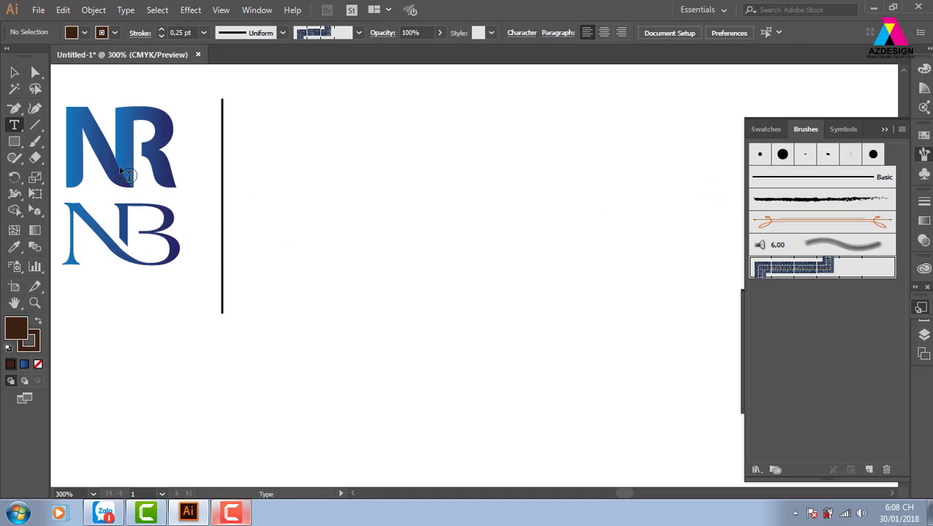
{"action": "left_click", "coordinate": [294, 231]}
{"action": "key", "text": "Escape"}
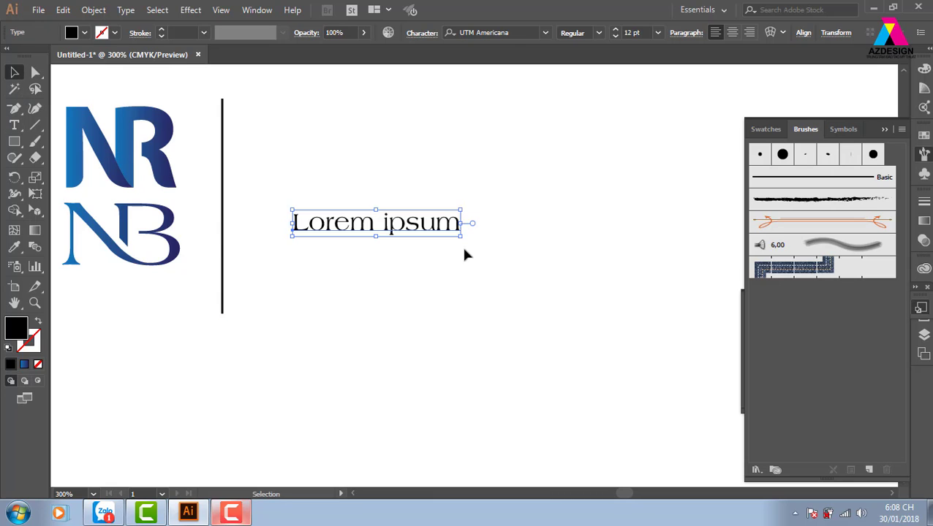
{"action": "left_click_drag", "start_coordinate": [458, 234], "coordinate": [611, 323]}
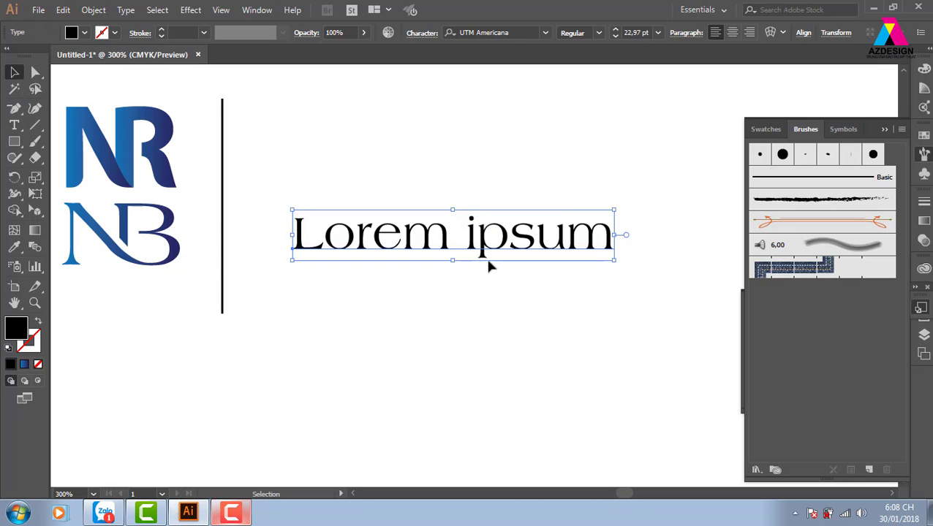
{"action": "double_click", "coordinate": [462, 236]}
{"action": "key", "text": "ctrl+a"}
{"action": "left_click", "coordinate": [465, 234]}
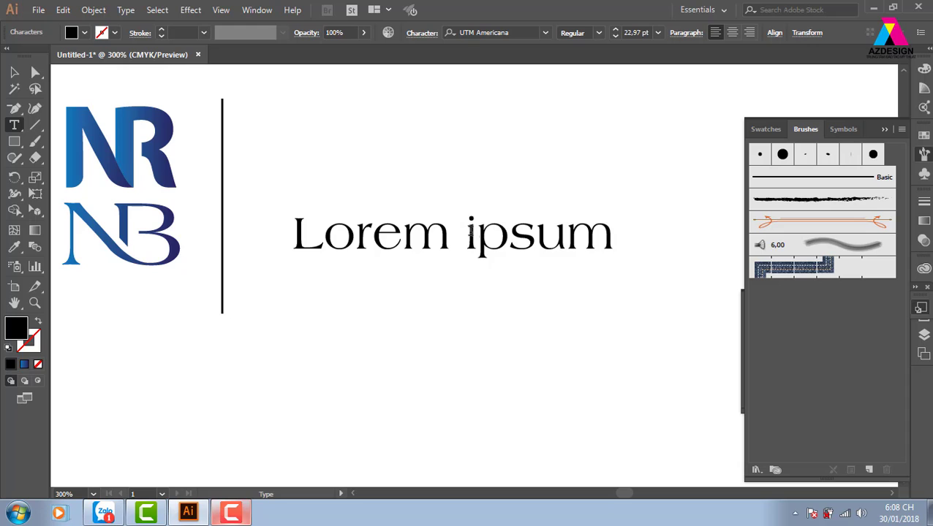
{"action": "left_click_drag", "start_coordinate": [464, 234], "coordinate": [677, 240]}
{"action": "key", "text": "BackSpace"}
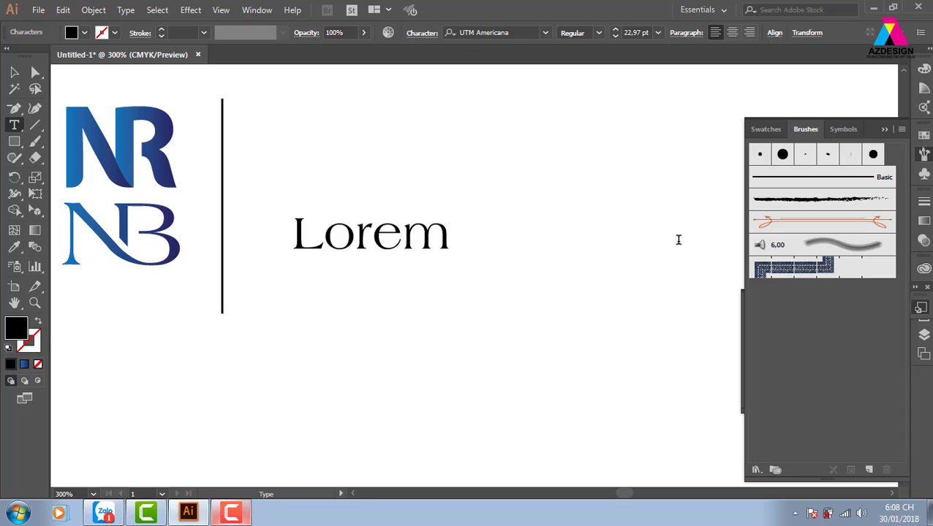
Step: Scale Lorem up to about 48.58 pt and zoom in on it
{"action": "left_click", "coordinate": [12, 72]}
{"action": "left_click_drag", "start_coordinate": [464, 210], "coordinate": [658, 154]}
{"action": "key", "text": "ctrl+="}
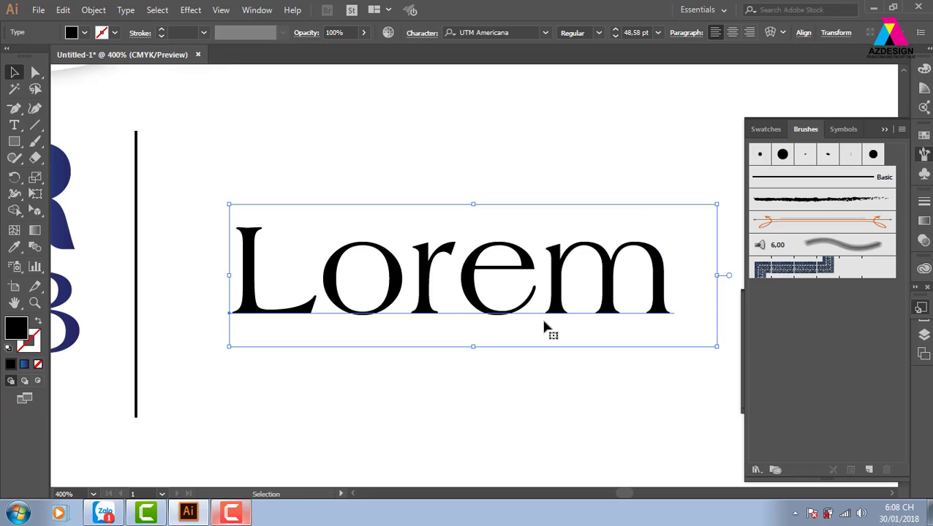
{"action": "left_click_drag", "start_coordinate": [545, 326], "coordinate": [509, 307]}
{"action": "key", "text": "space"}
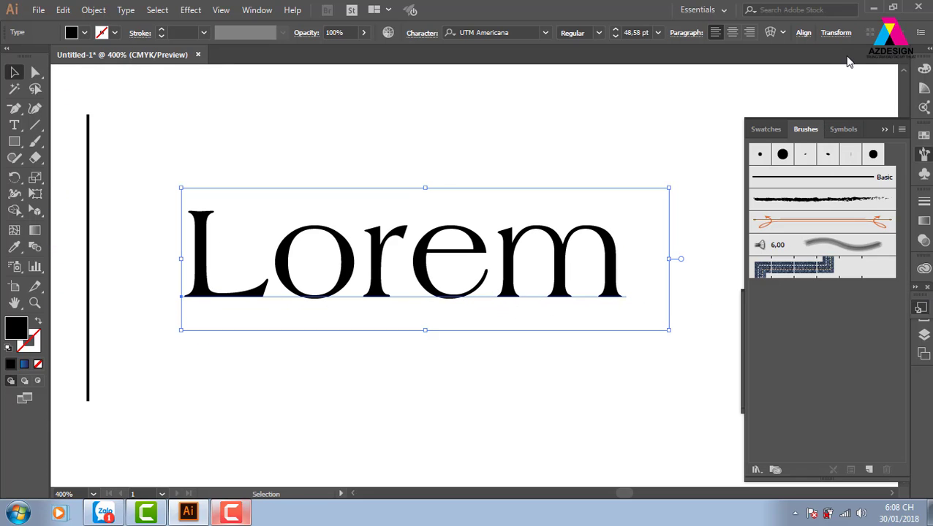
Step: Reset to the Essentials workspace, select Lorem, and view its type, characters and opacity in Appearance
{"action": "left_click", "coordinate": [723, 9]}
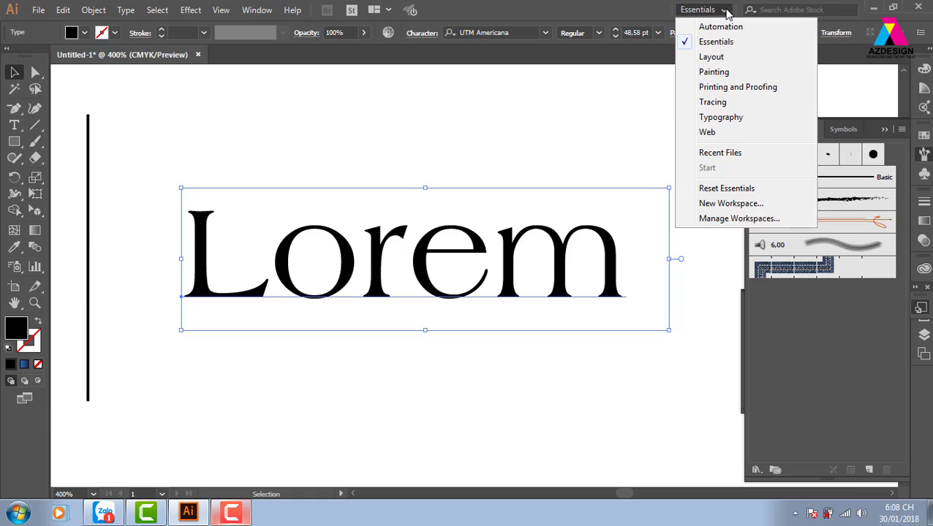
{"action": "left_click", "coordinate": [729, 188]}
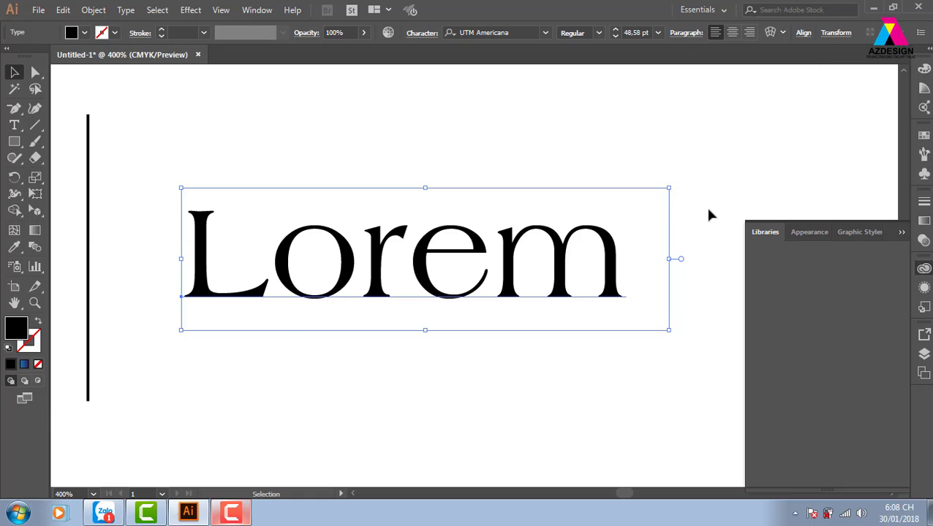
{"action": "left_click", "coordinate": [747, 137]}
{"action": "left_click", "coordinate": [901, 232]}
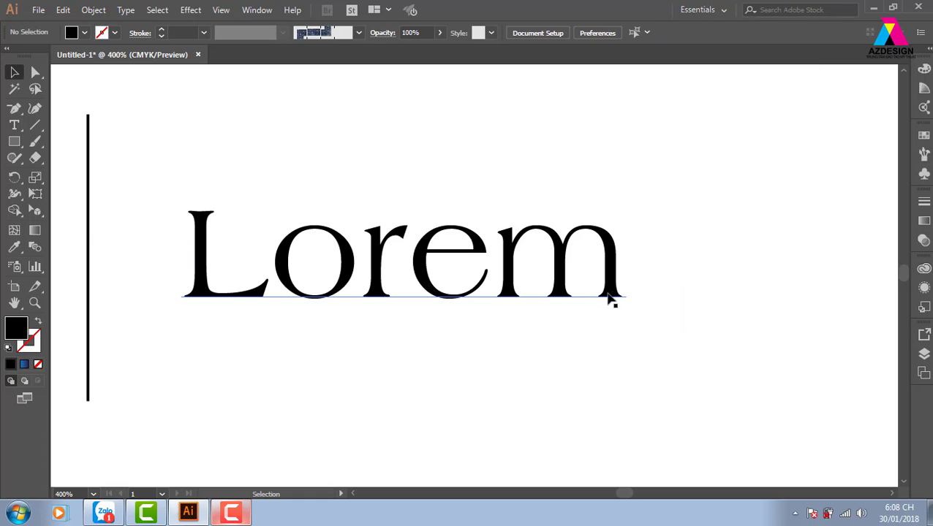
{"action": "left_click", "coordinate": [608, 298]}
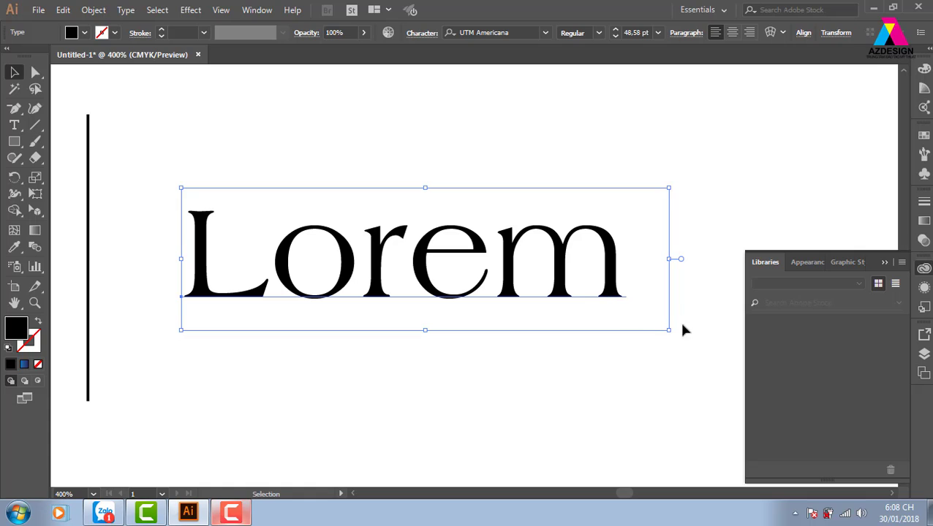
{"action": "left_click", "coordinate": [923, 287]}
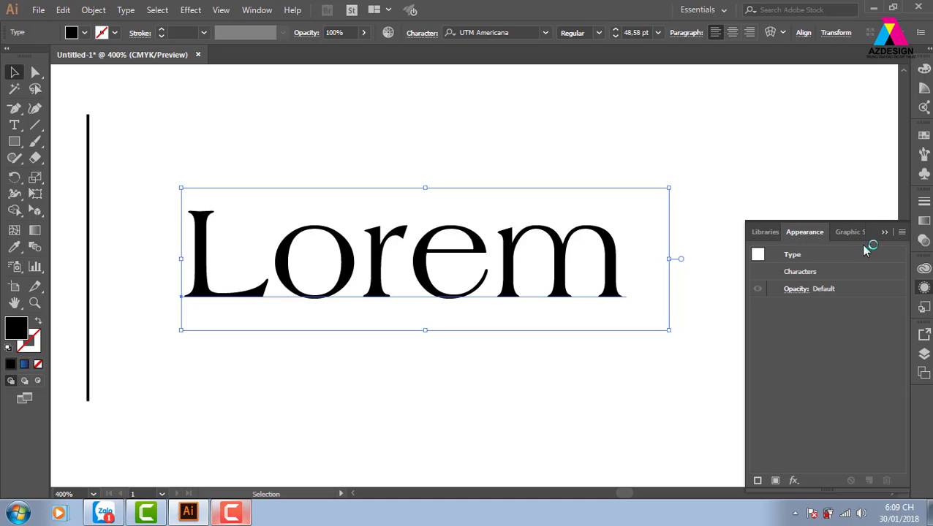
Step: Add a new fill to Lorem in the Appearance panel and make it crimson
{"action": "left_click", "coordinate": [903, 234]}
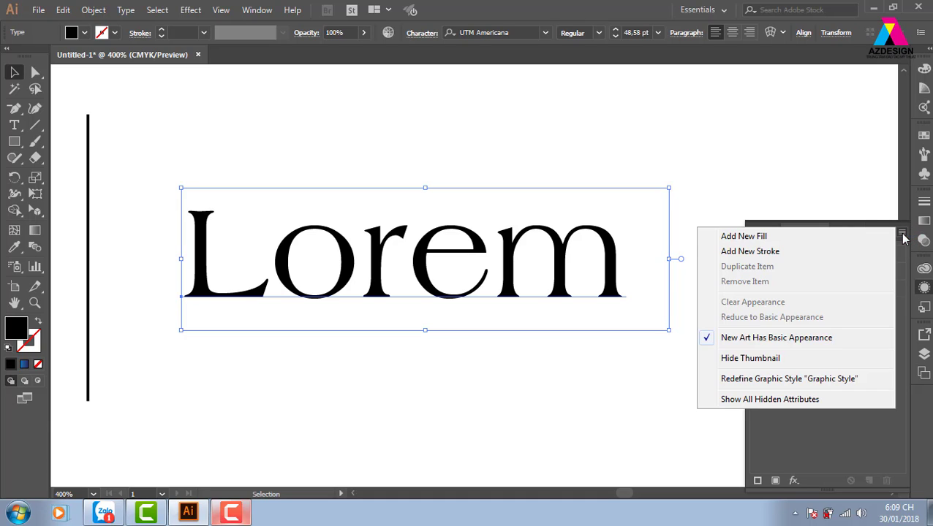
{"action": "left_click", "coordinate": [790, 240]}
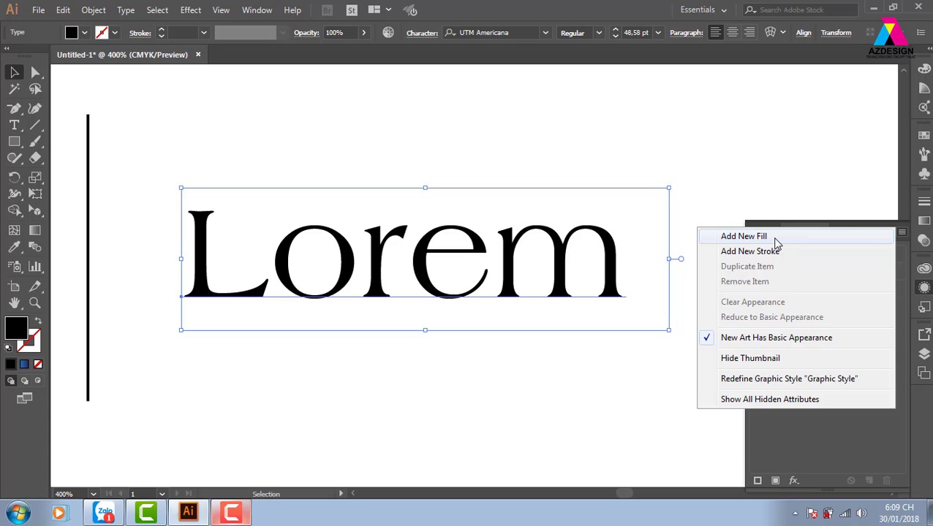
{"action": "left_click", "coordinate": [775, 239]}
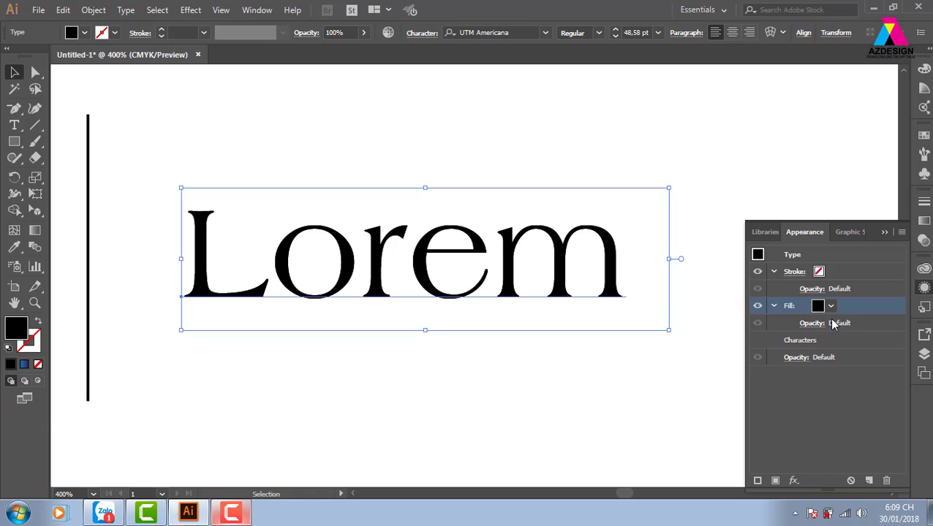
{"action": "left_click", "coordinate": [831, 307]}
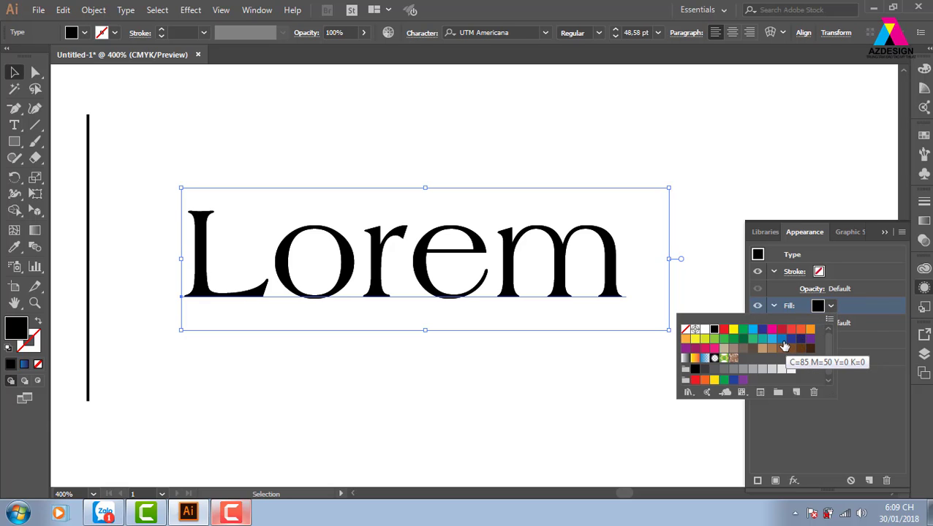
{"action": "left_click", "coordinate": [704, 348]}
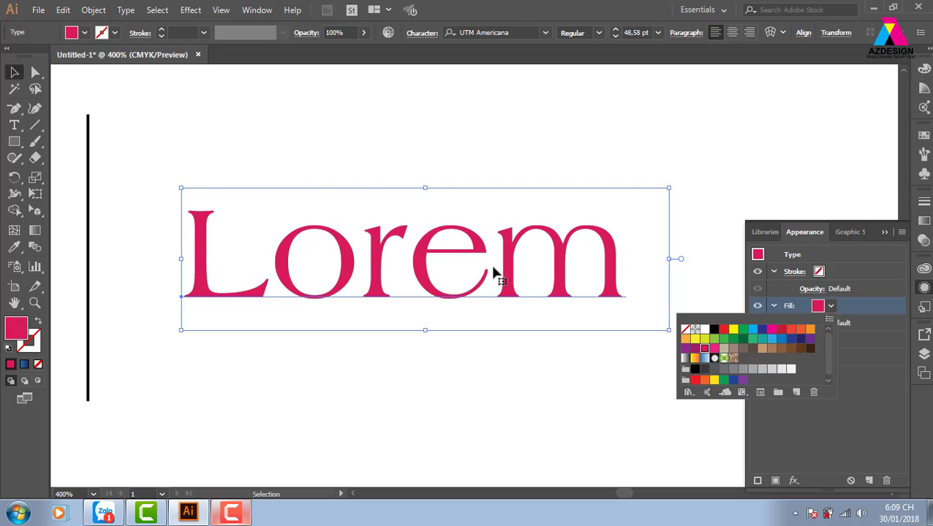
{"action": "left_click", "coordinate": [820, 273]}
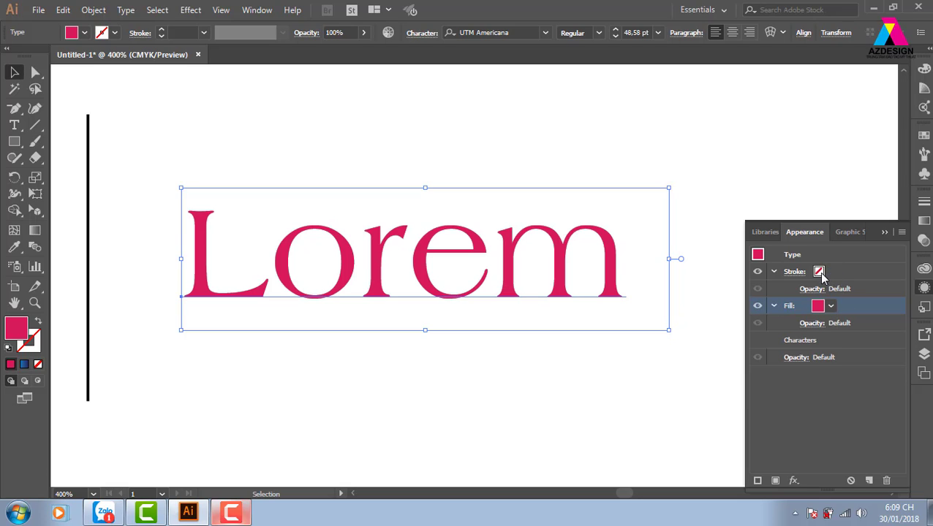
Step: Set Lorem's 1 pt stroke colour to tan
{"action": "left_click", "coordinate": [819, 273]}
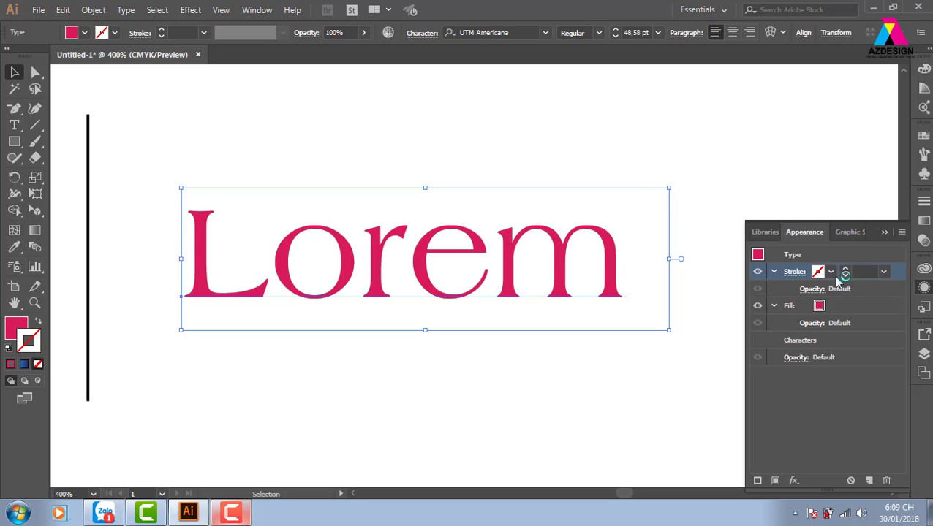
{"action": "left_click", "coordinate": [830, 272]}
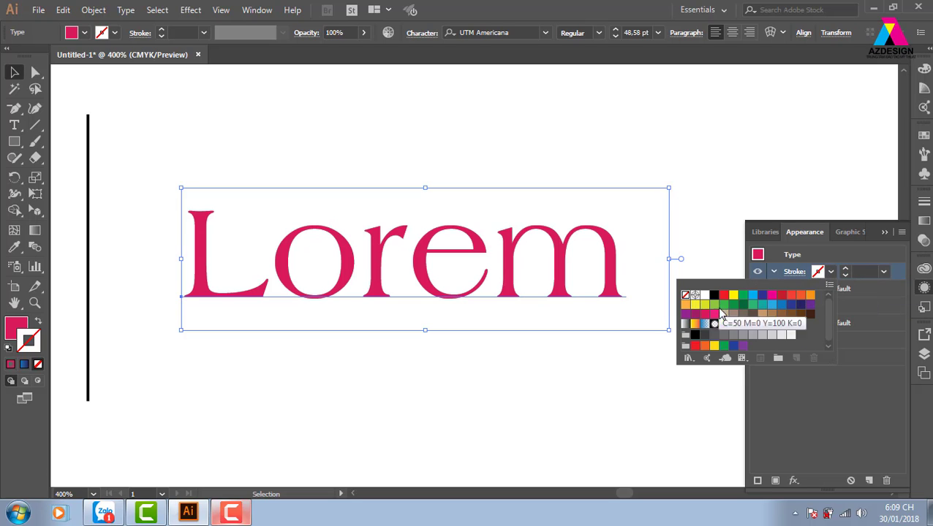
{"action": "left_click", "coordinate": [761, 314]}
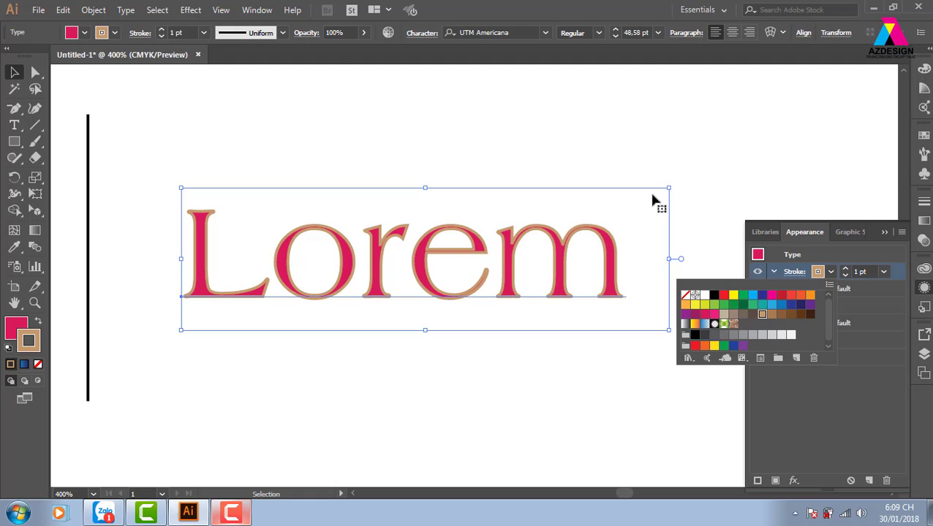
{"action": "left_click", "coordinate": [712, 165]}
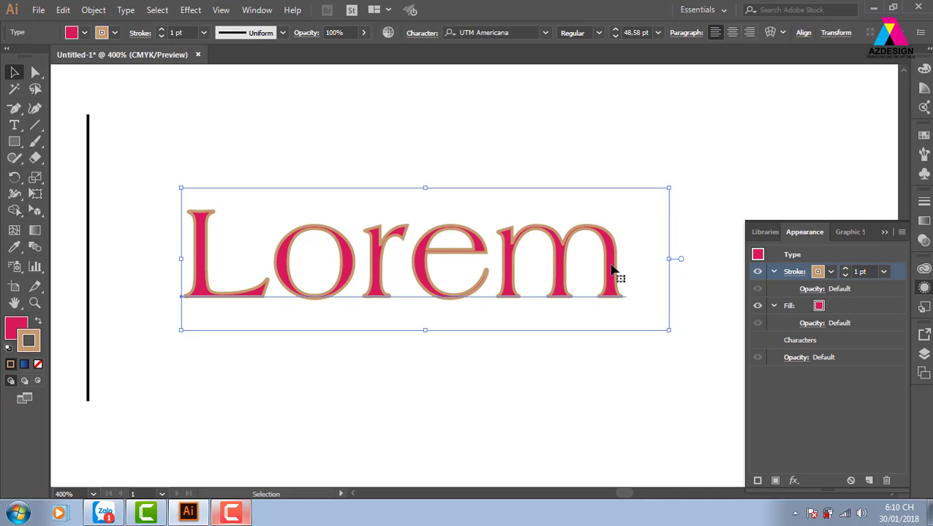
Step: Draw a cyan rectangle with no stroke below the logo
{"action": "left_click", "coordinate": [557, 418]}
{"action": "left_click_drag", "start_coordinate": [531, 423], "coordinate": [522, 207]}
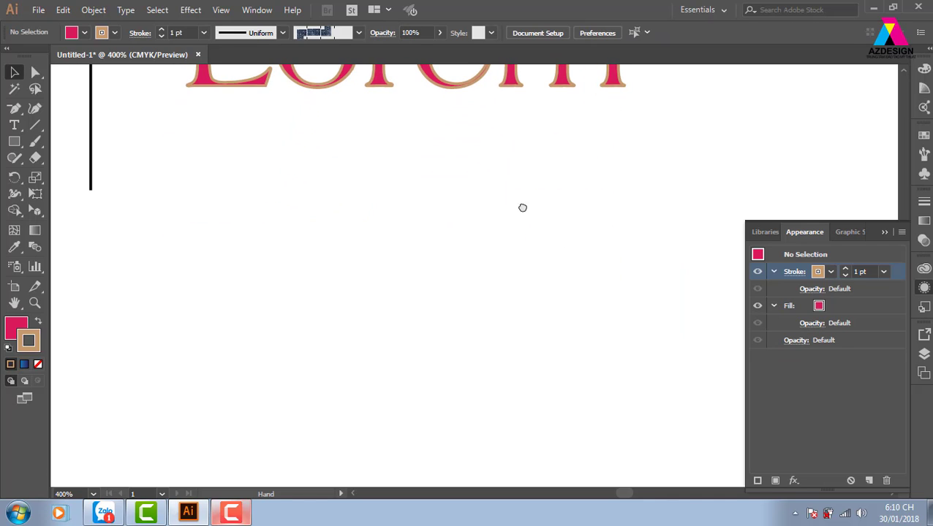
{"action": "left_click", "coordinate": [14, 141]}
{"action": "left_click_drag", "start_coordinate": [198, 215], "coordinate": [556, 394]}
{"action": "left_click", "coordinate": [923, 135]}
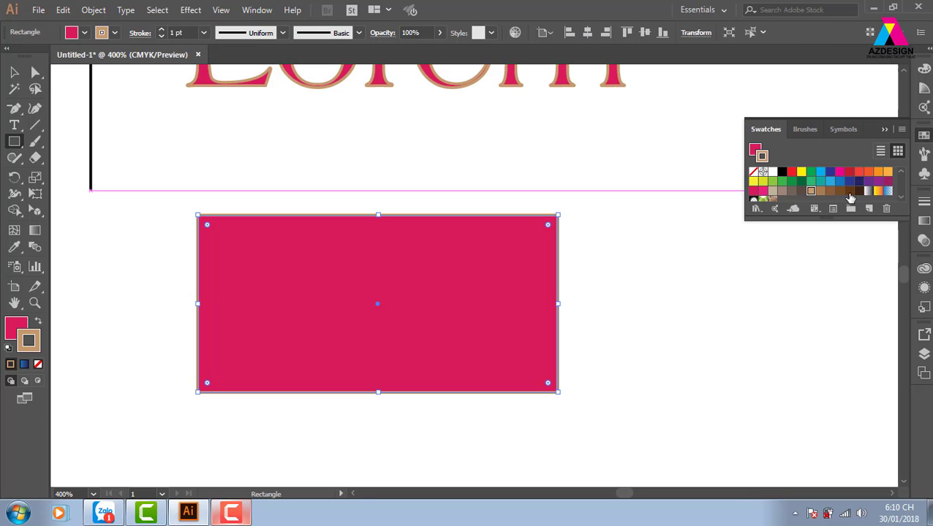
{"action": "left_click", "coordinate": [828, 187]}
{"action": "key", "text": "shift+x"}
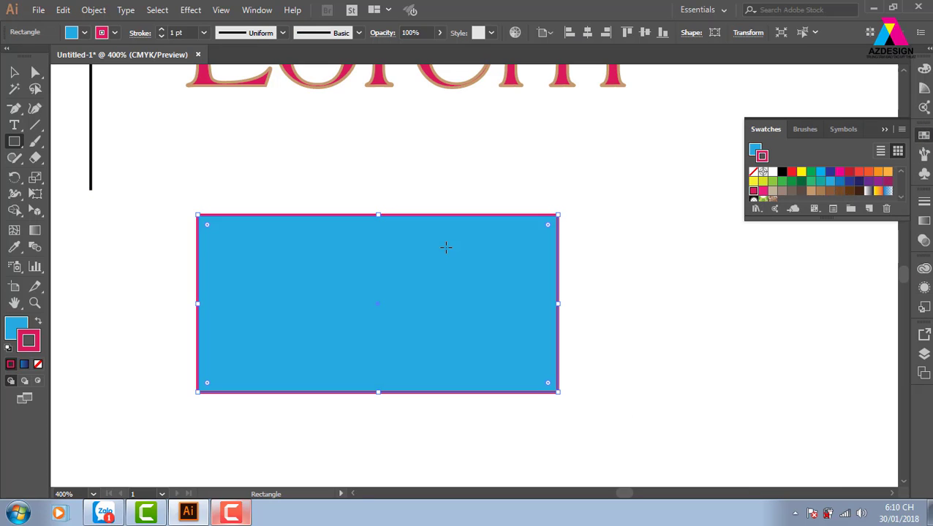
{"action": "key", "text": "slash"}
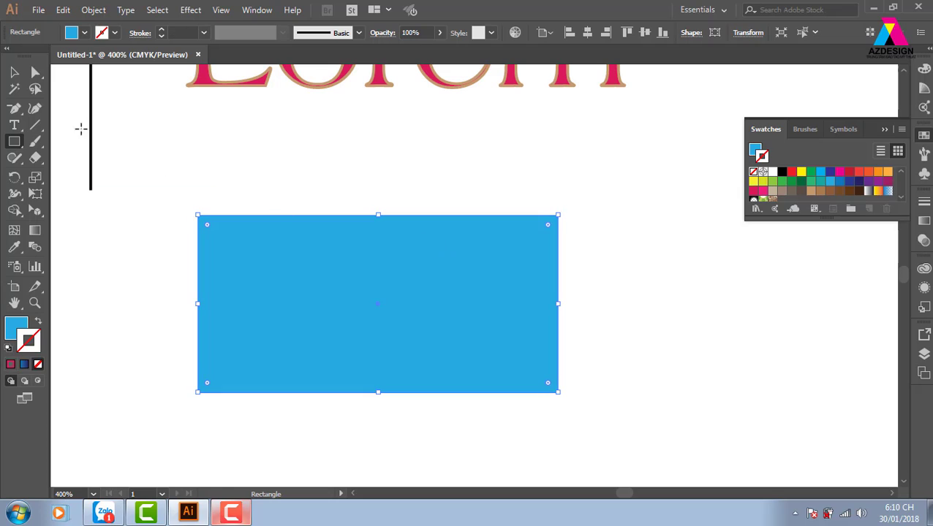
Step: Place red 'Lorem ipsum' placeholder text centred in the rectangle
{"action": "left_click", "coordinate": [14, 125]}
{"action": "left_click", "coordinate": [242, 258]}
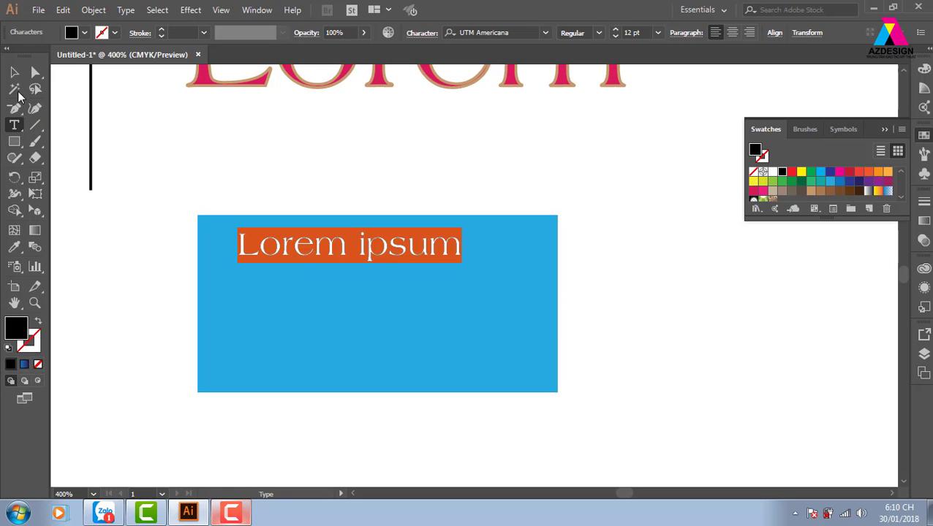
{"action": "left_click", "coordinate": [15, 89]}
{"action": "key", "text": "v"}
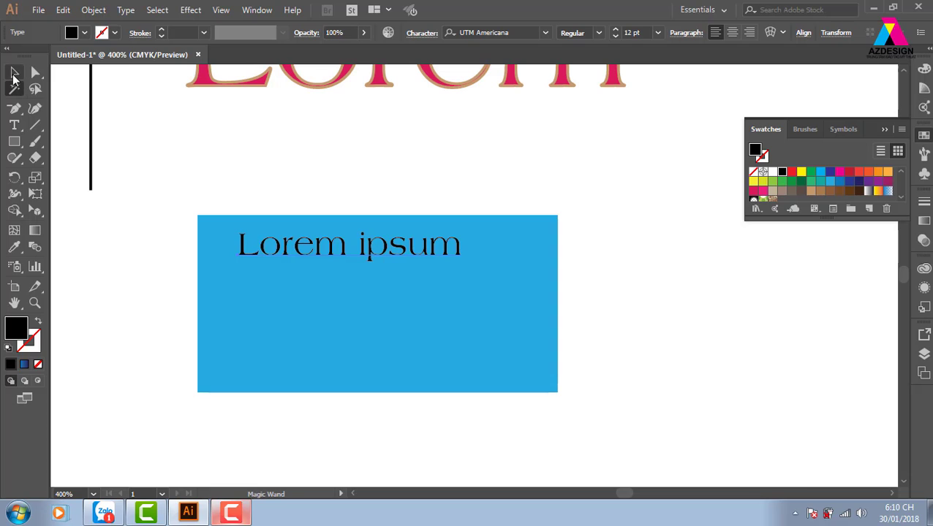
{"action": "left_click_drag", "start_coordinate": [325, 260], "coordinate": [385, 297]}
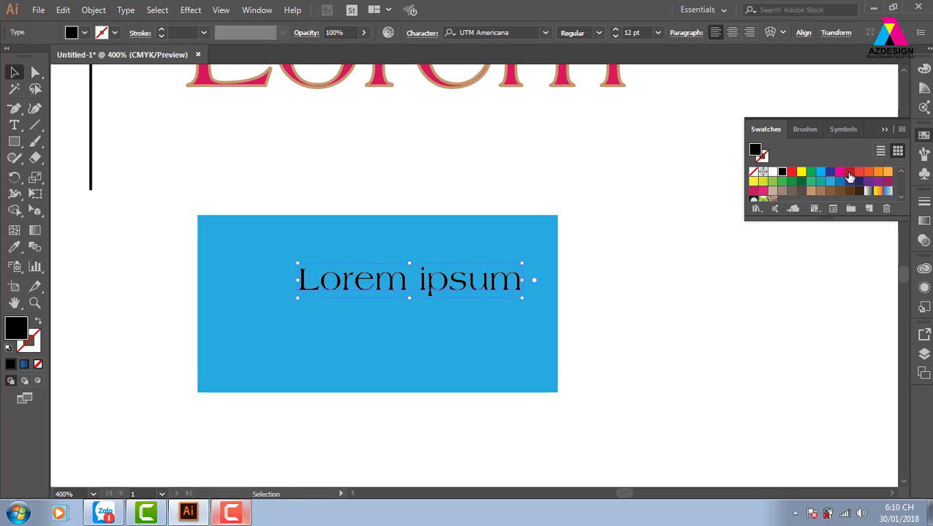
{"action": "left_click", "coordinate": [848, 171]}
{"action": "left_click", "coordinate": [592, 212]}
Step: Delete 'ipsum', make Lorem Bold, enlarge it to about 20.64 pt, and position it
{"action": "key", "text": "t"}
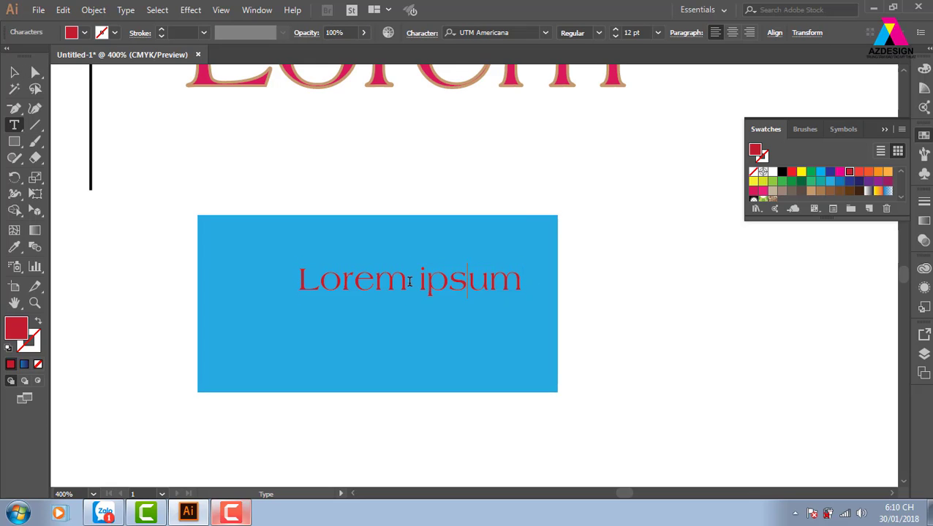
{"action": "left_click_drag", "start_coordinate": [415, 279], "coordinate": [666, 297]}
{"action": "key", "text": "BackSpace"}
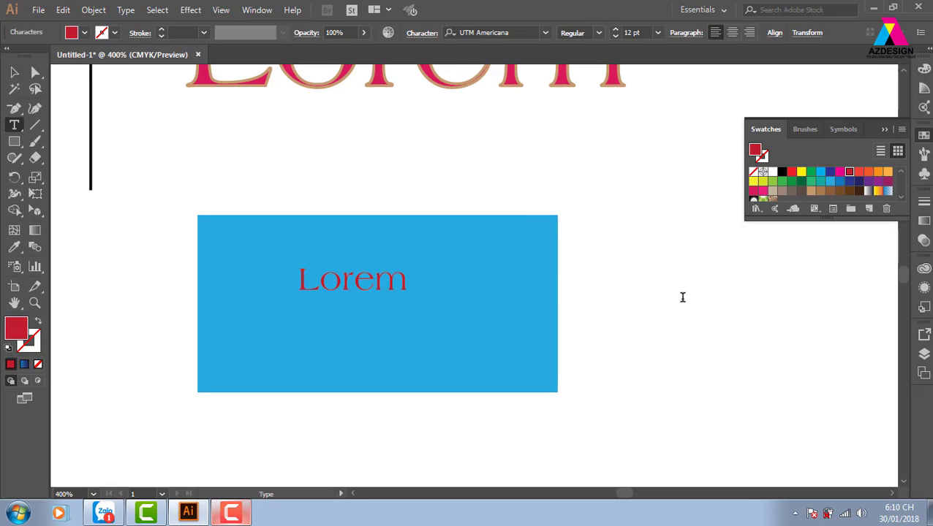
{"action": "left_click", "coordinate": [14, 73]}
{"action": "left_click", "coordinate": [600, 32]}
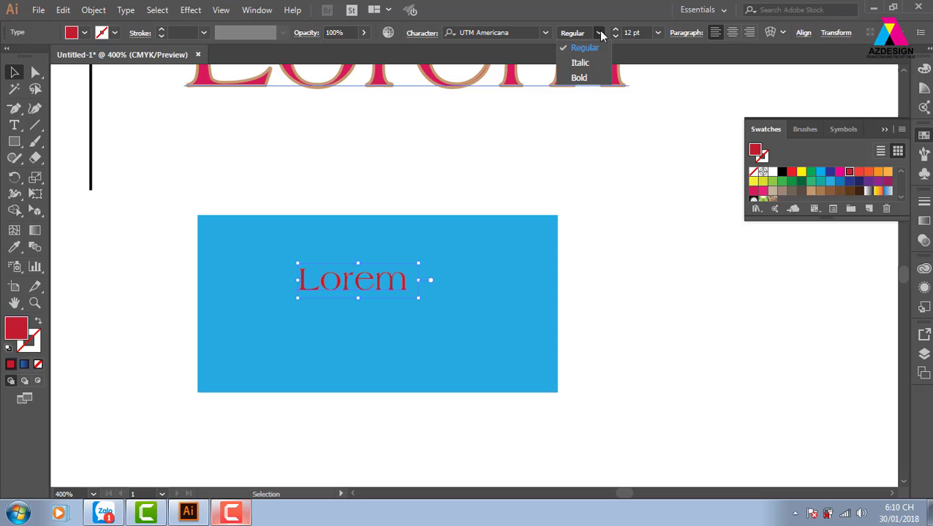
{"action": "left_click", "coordinate": [592, 77]}
{"action": "left_click_drag", "start_coordinate": [419, 299], "coordinate": [506, 322]}
{"action": "left_click_drag", "start_coordinate": [455, 304], "coordinate": [441, 320]}
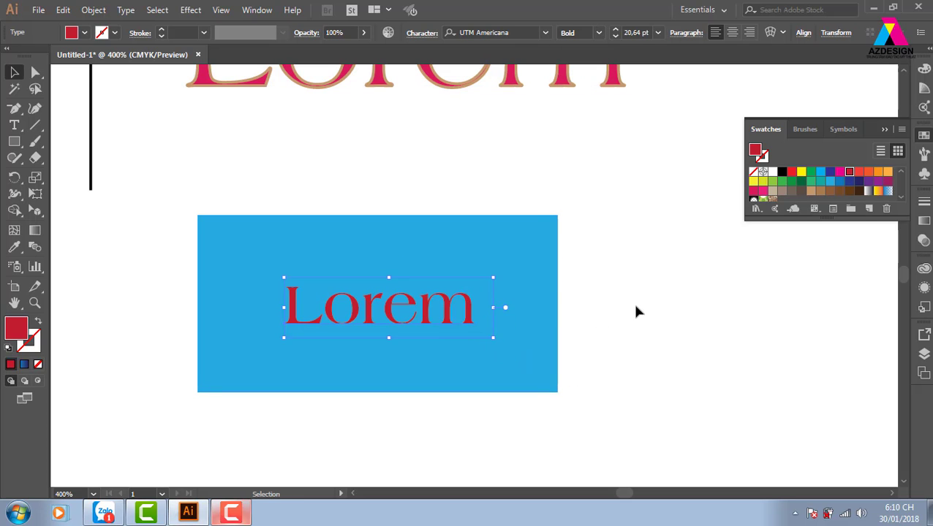
{"action": "left_click", "coordinate": [635, 312]}
{"action": "key", "text": "ctrl+equal"}
{"action": "key", "text": "ctrl+equal"}
Step: Select the trial Lorem and try 3 pt then 20 pt outline weights
{"action": "scroll", "coordinate": [636, 312], "scroll_direction": "down", "scroll_amount": 3}
{"action": "scroll", "coordinate": [685, 241], "scroll_direction": "left", "scroll_amount": 6}
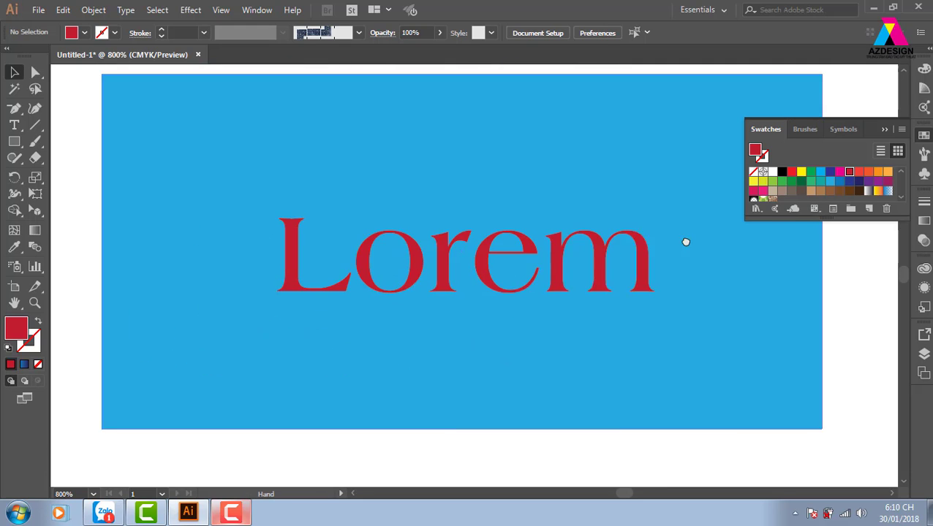
{"action": "scroll", "coordinate": [679, 283], "scroll_direction": "up", "scroll_amount": 1}
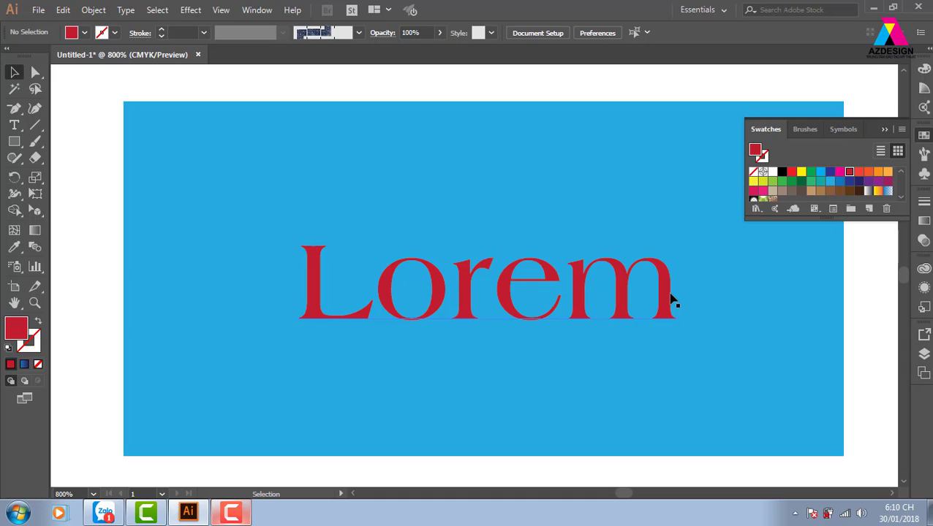
{"action": "key", "text": "a"}
{"action": "left_click", "coordinate": [671, 300], "text": "ctrl"}
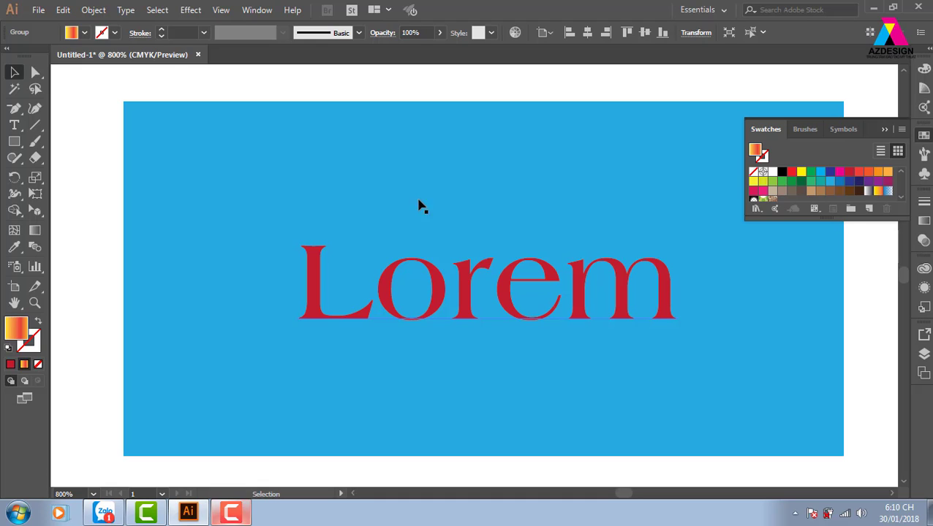
{"action": "left_click", "coordinate": [204, 32]}
{"action": "left_click", "coordinate": [221, 122]}
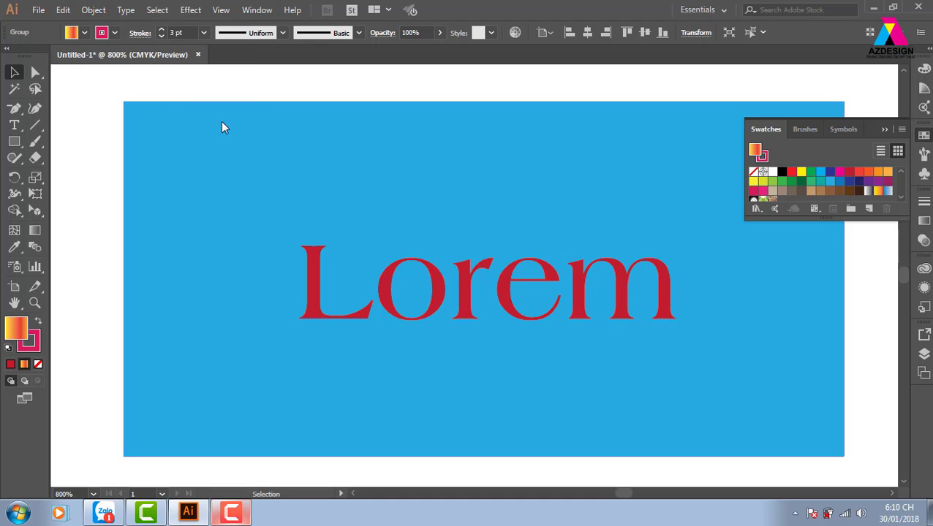
{"action": "left_click", "coordinate": [204, 32]}
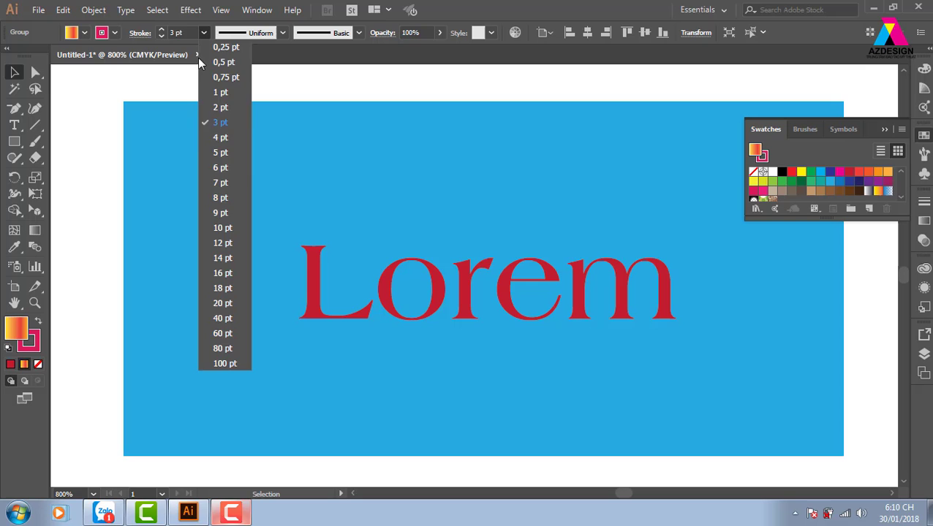
{"action": "left_click", "coordinate": [222, 302]}
Step: Undo an accidental move, then try 7 pt and 2 pt outlines and a white stroke
{"action": "left_click_drag", "start_coordinate": [308, 306], "coordinate": [309, 364]}
{"action": "key", "text": "ctrl+z"}
{"action": "left_click", "coordinate": [690, 312]}
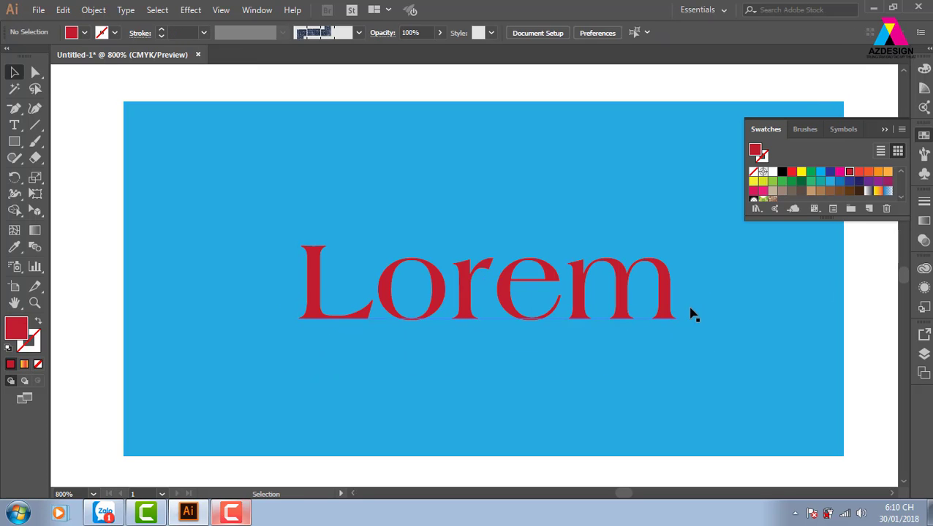
{"action": "left_click", "coordinate": [672, 313]}
{"action": "key", "text": "ctrl"}
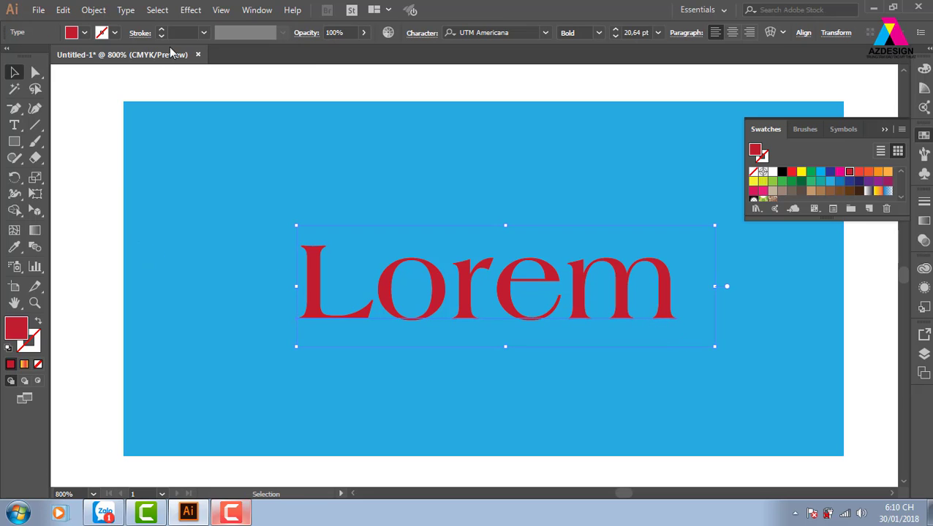
{"action": "left_click", "coordinate": [204, 33]}
{"action": "left_click", "coordinate": [229, 182]}
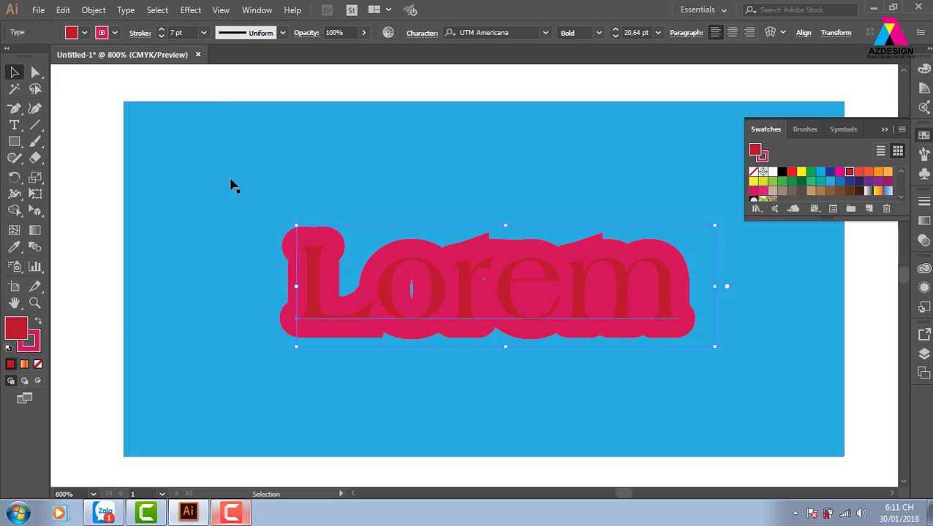
{"action": "left_click", "coordinate": [203, 33]}
{"action": "left_click", "coordinate": [220, 116]}
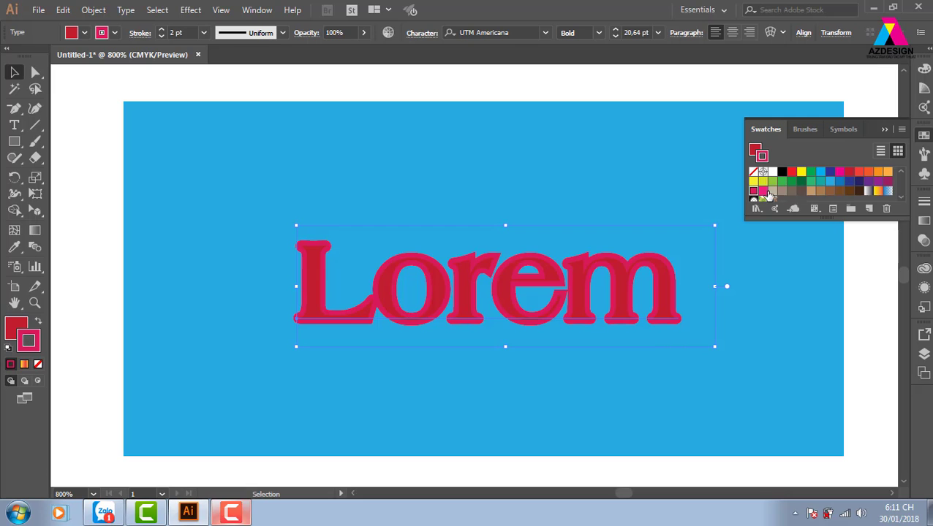
{"action": "left_click", "coordinate": [773, 173]}
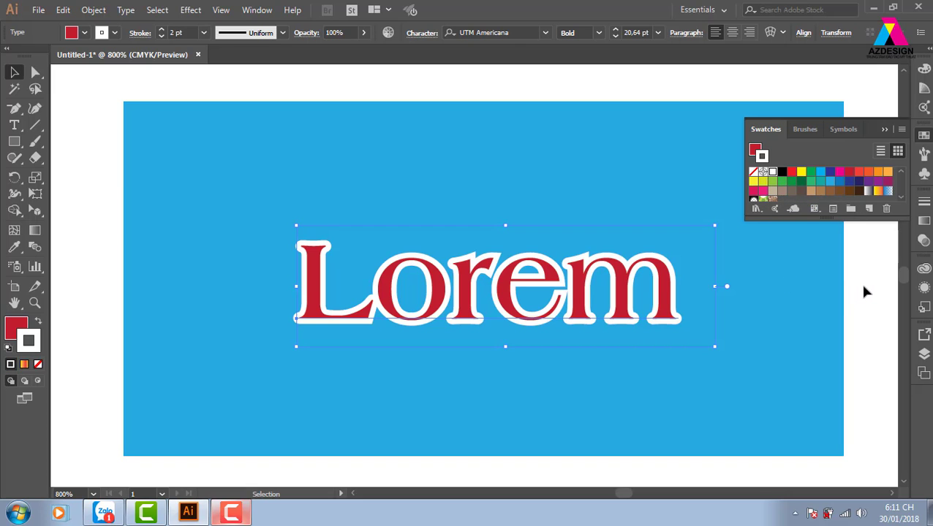
{"action": "left_click", "coordinate": [864, 292]}
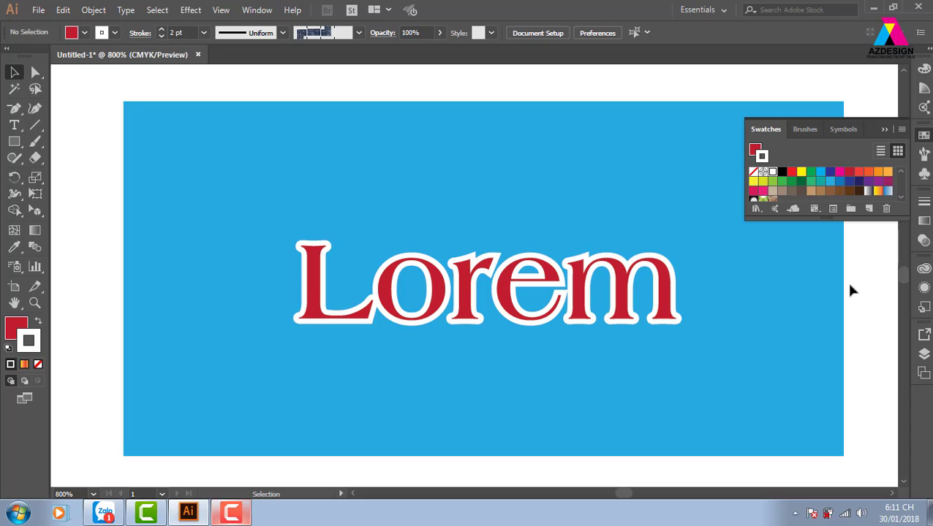
Step: Try 0.25 pt and 0.75 pt outlines, then delete the trial Lorem text
{"action": "left_click", "coordinate": [753, 307]}
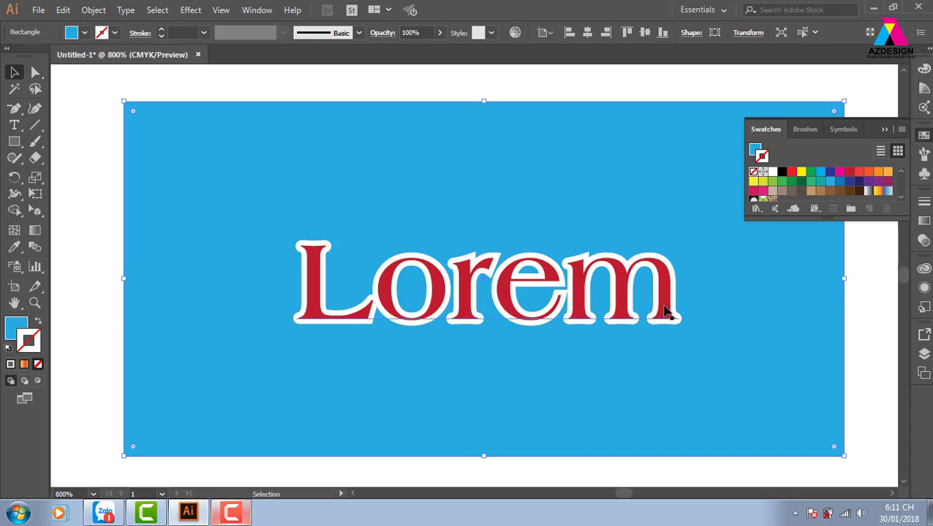
{"action": "left_click_drag", "start_coordinate": [661, 311], "coordinate": [646, 368]}
{"action": "key", "text": "ctrl+z"}
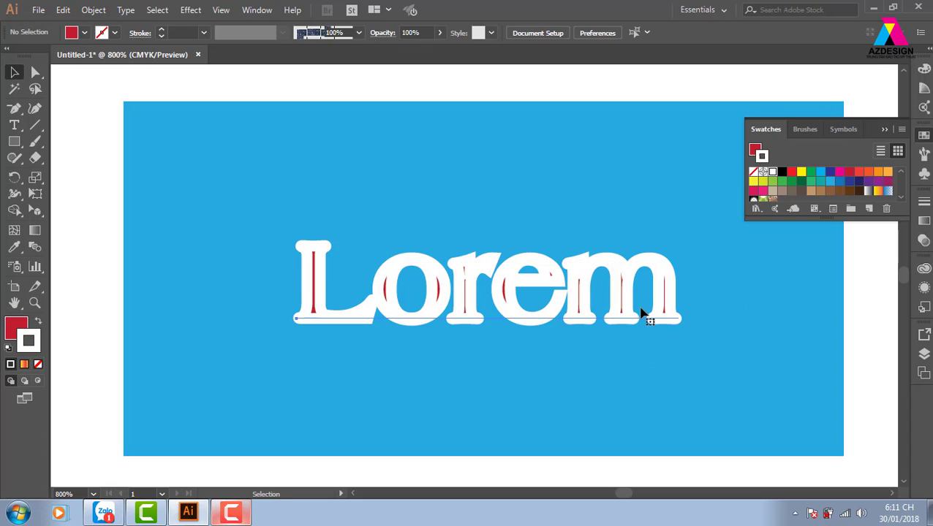
{"action": "left_click", "coordinate": [645, 316]}
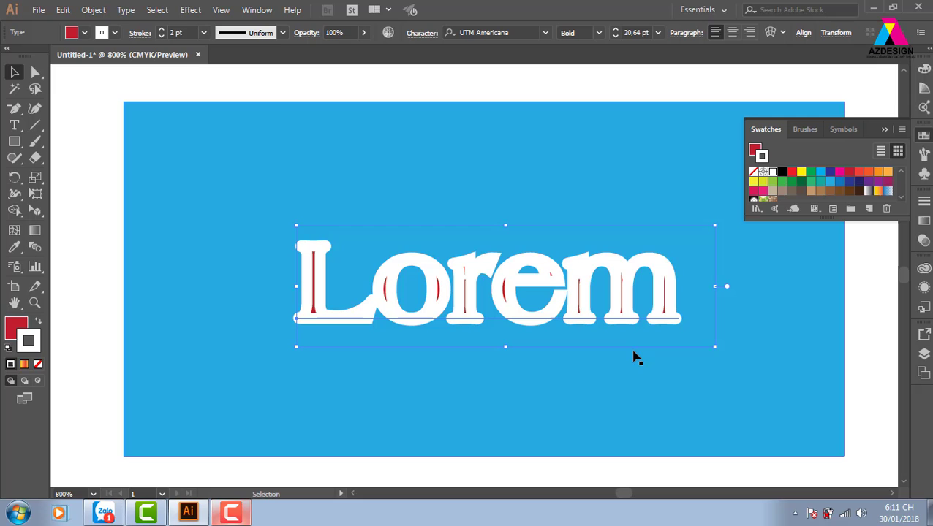
{"action": "left_click", "coordinate": [204, 32]}
{"action": "left_click", "coordinate": [221, 49]}
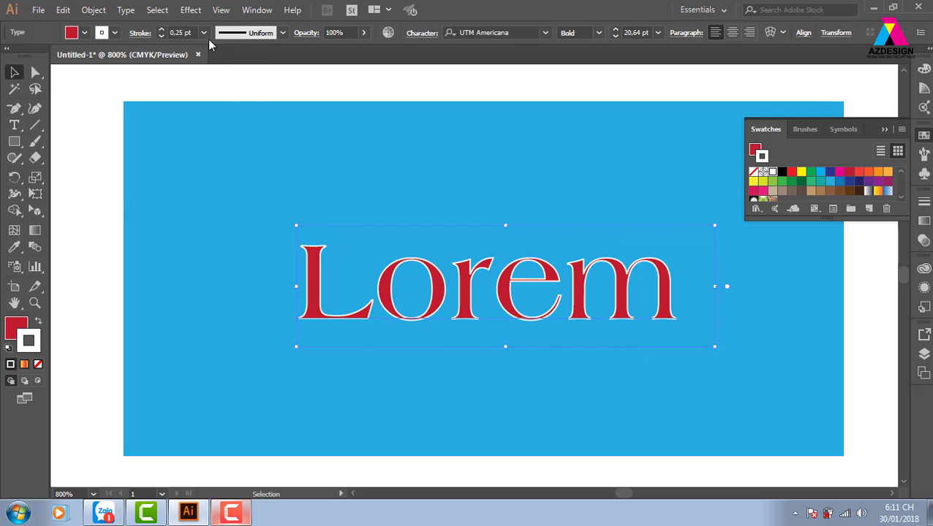
{"action": "left_click", "coordinate": [203, 32]}
{"action": "left_click", "coordinate": [226, 77]}
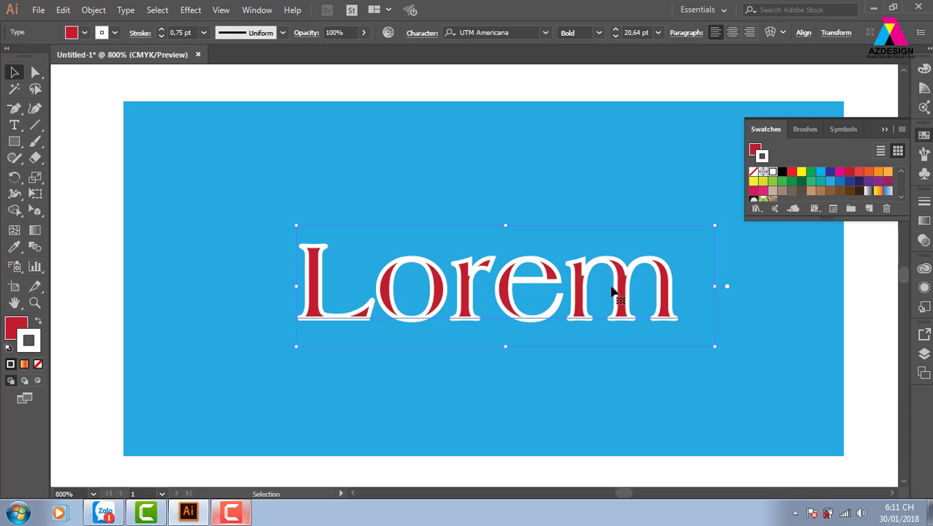
{"action": "key", "text": "Delete"}
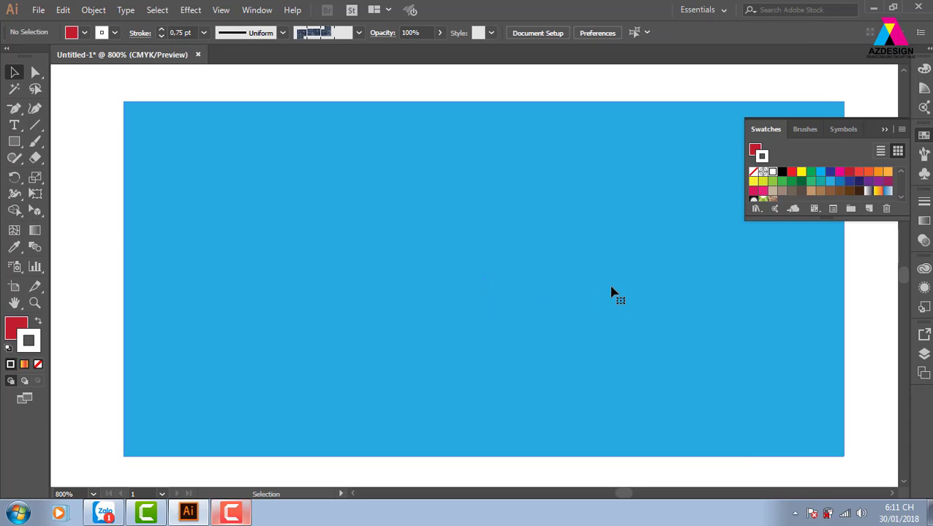
Step: Select the main Lorem and thicken its tan stroke to 3 pt in the Appearance panel
{"action": "key", "text": "ctrl+minus"}
{"action": "key", "text": "ctrl+minus"}
{"action": "key", "text": "ctrl+minus"}
{"action": "scroll", "coordinate": [560, 268], "scroll_direction": "up", "scroll_amount": 3}
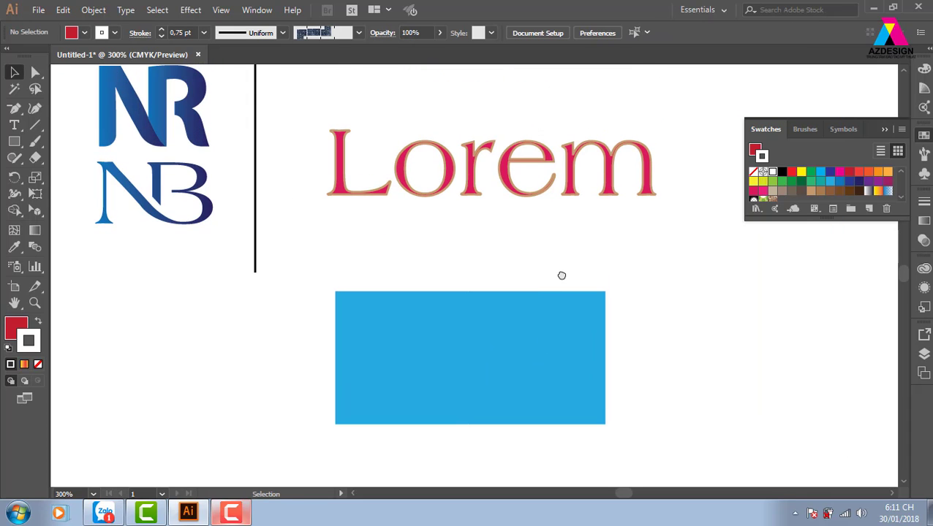
{"action": "key", "text": "ctrl+plus"}
{"action": "scroll", "coordinate": [553, 235], "scroll_direction": "up", "scroll_amount": 1}
{"action": "left_click", "coordinate": [533, 207]}
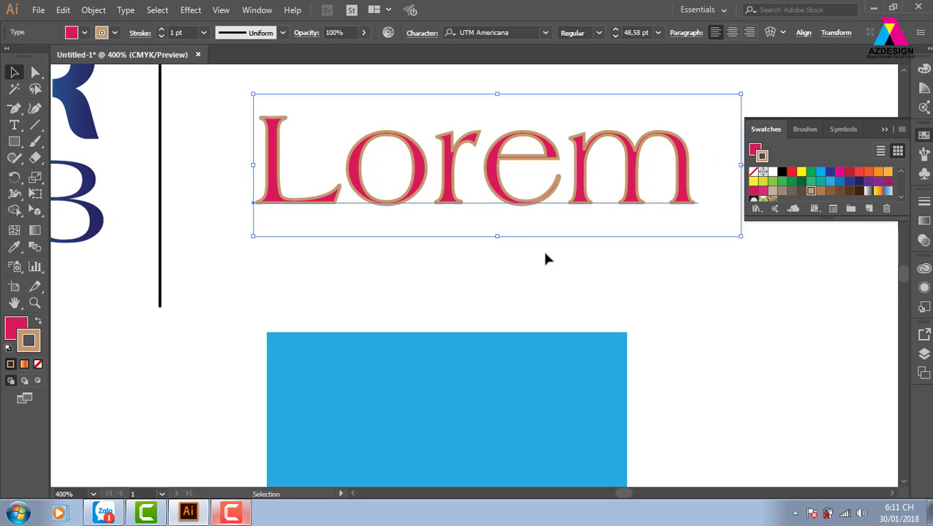
{"action": "left_click", "coordinate": [923, 289]}
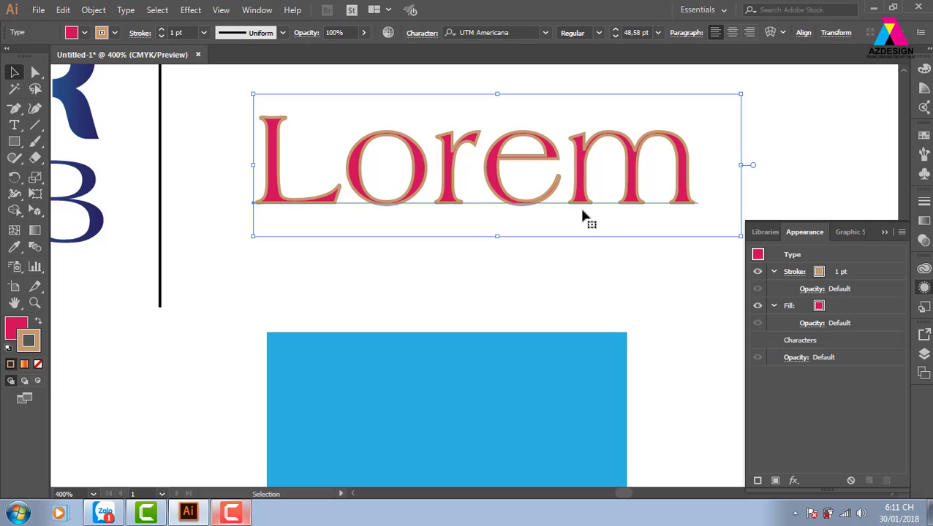
{"action": "left_click", "coordinate": [838, 277]}
{"action": "left_click", "coordinate": [885, 272]}
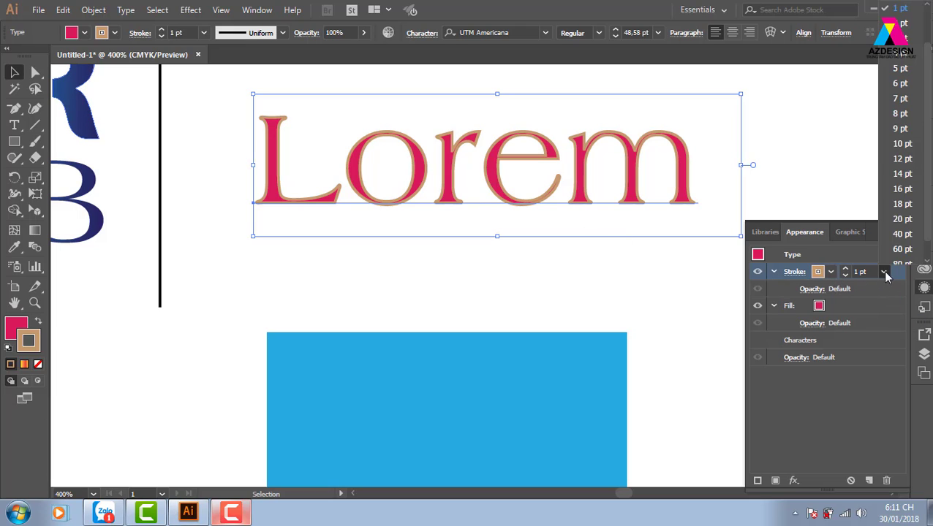
{"action": "left_click", "coordinate": [898, 38]}
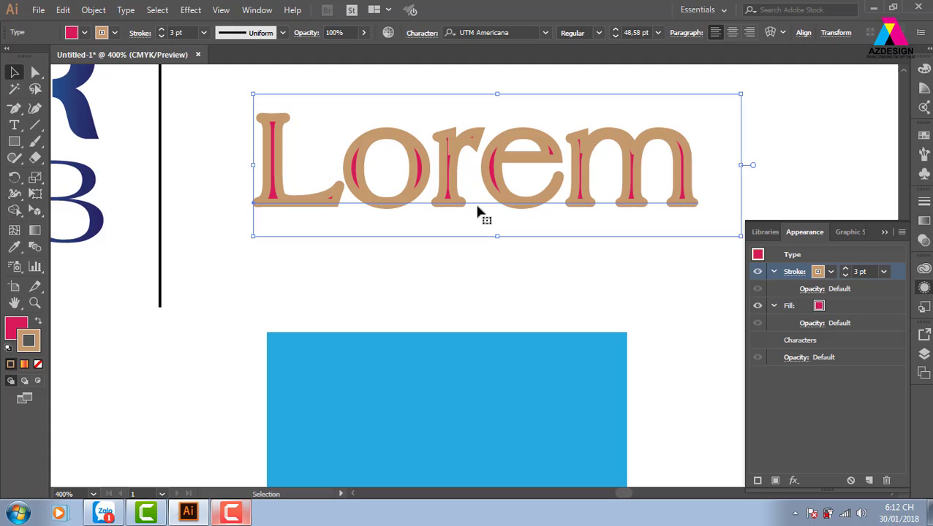
{"action": "left_click", "coordinate": [849, 166]}
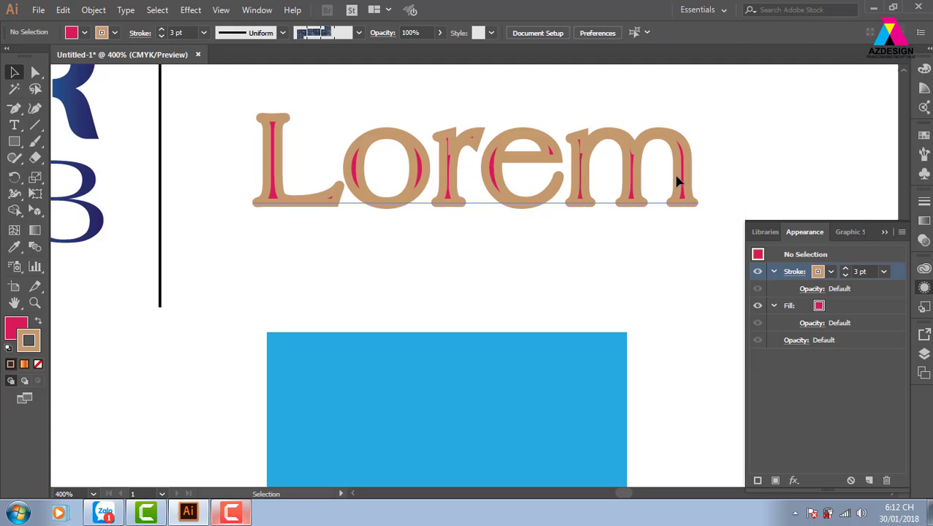
Step: Move Lorem's fill entry above the stroke so the tan outline sits behind
{"action": "left_click", "coordinate": [677, 181]}
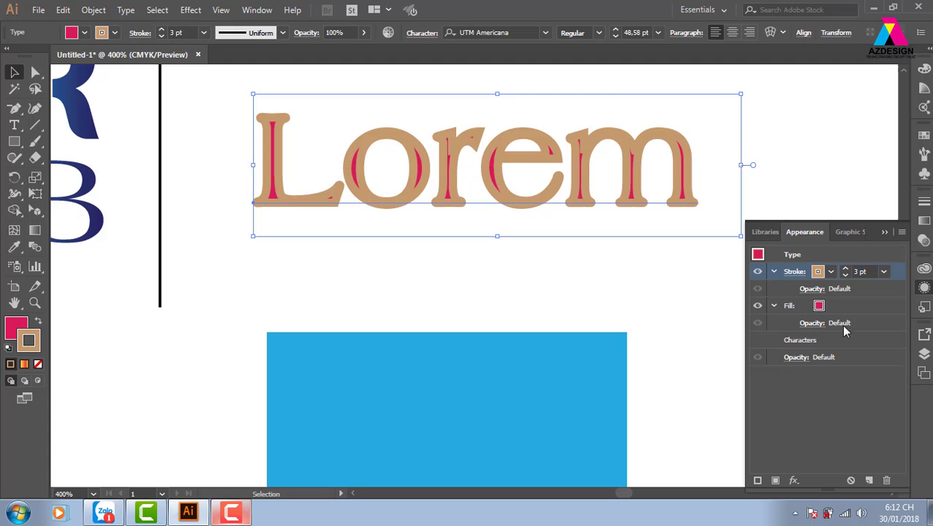
{"action": "left_click", "coordinate": [855, 304]}
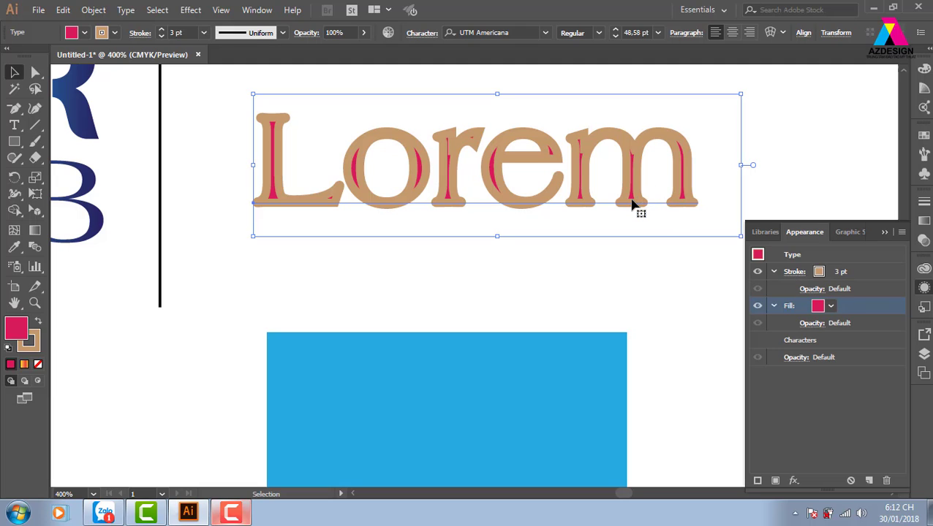
{"action": "left_click", "coordinate": [861, 272]}
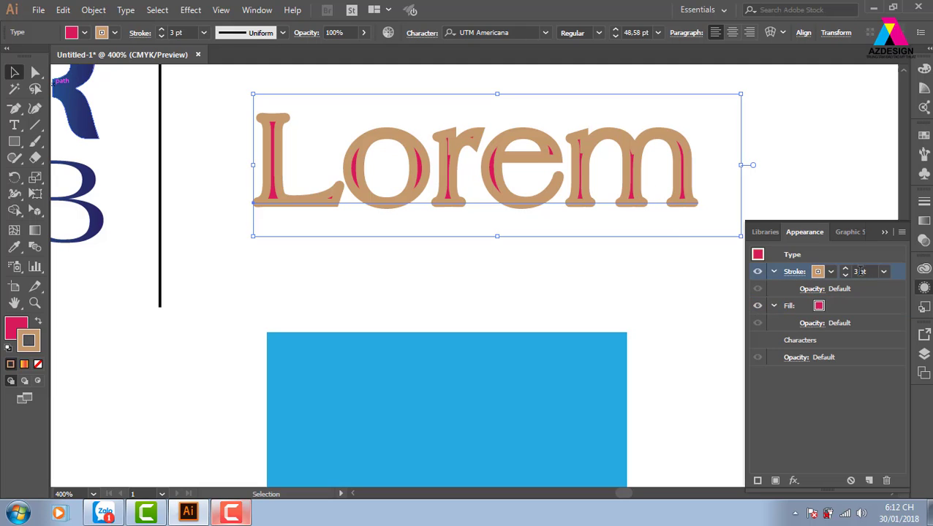
{"action": "left_click", "coordinate": [793, 271]}
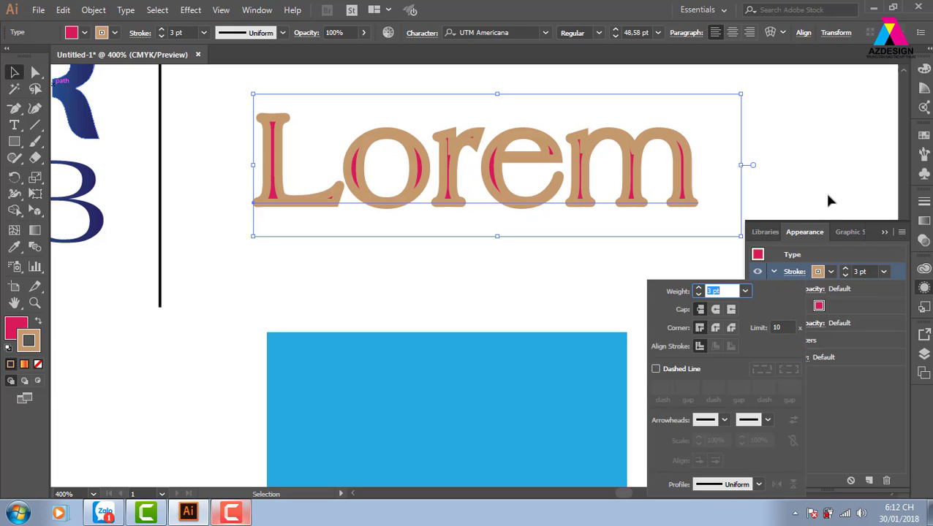
{"action": "left_click_drag", "start_coordinate": [857, 306], "coordinate": [859, 263]}
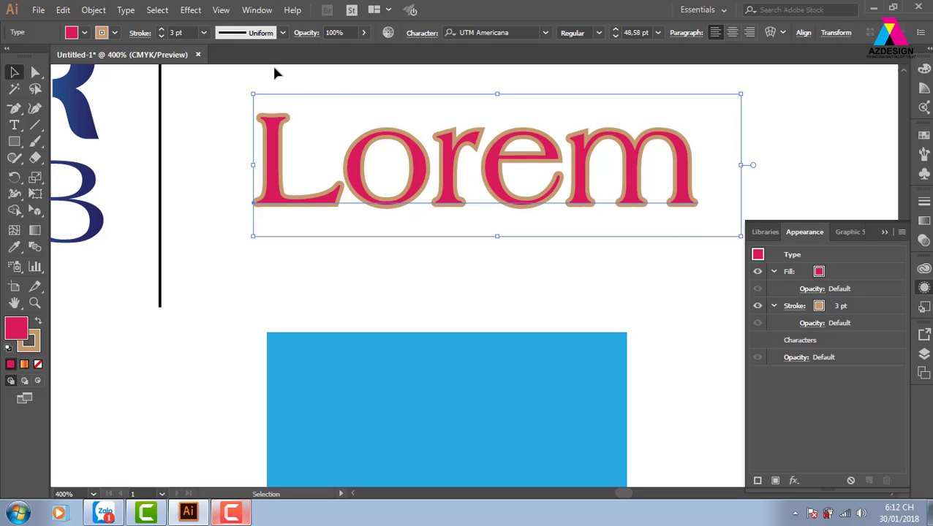
Step: Preview a 4 pt Offset Path effect on the Lorem text, then cancel it
{"action": "left_click", "coordinate": [192, 10]}
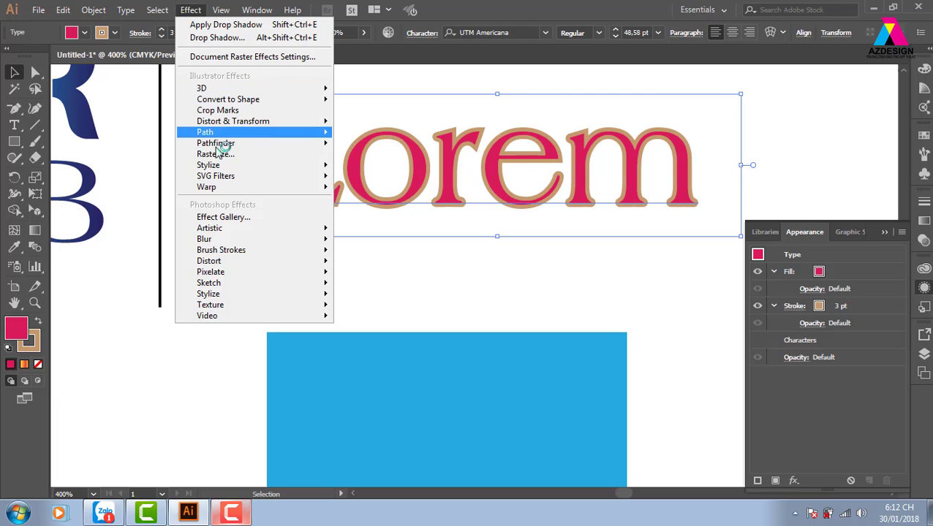
{"action": "mouse_move", "coordinate": [229, 168]}
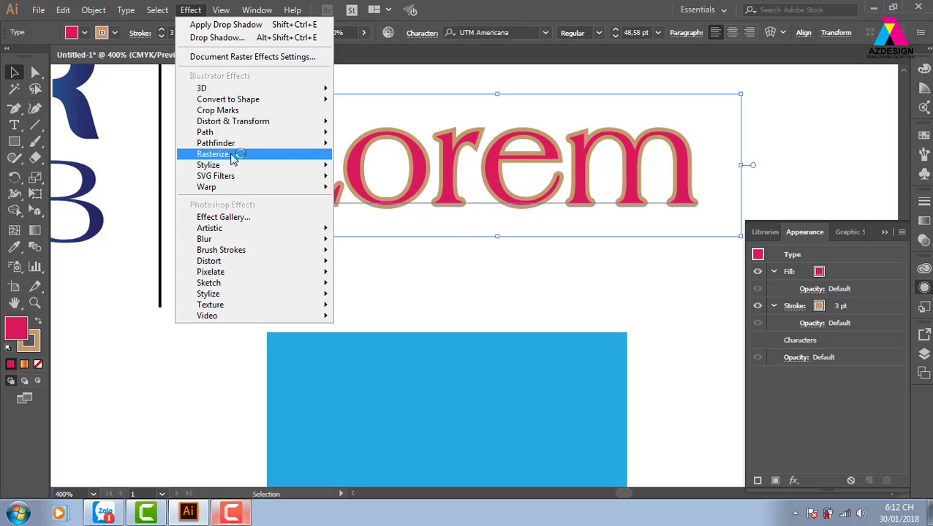
{"action": "mouse_move", "coordinate": [231, 135]}
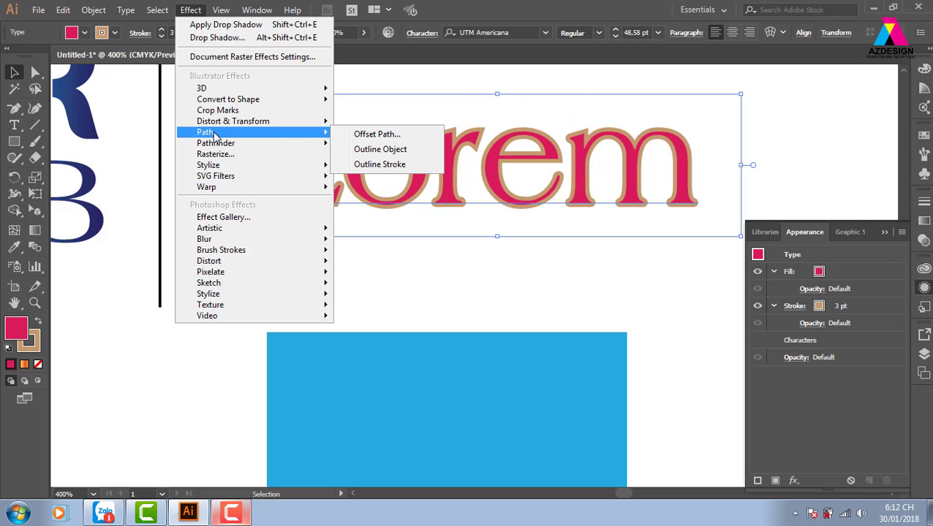
{"action": "left_click", "coordinate": [417, 138]}
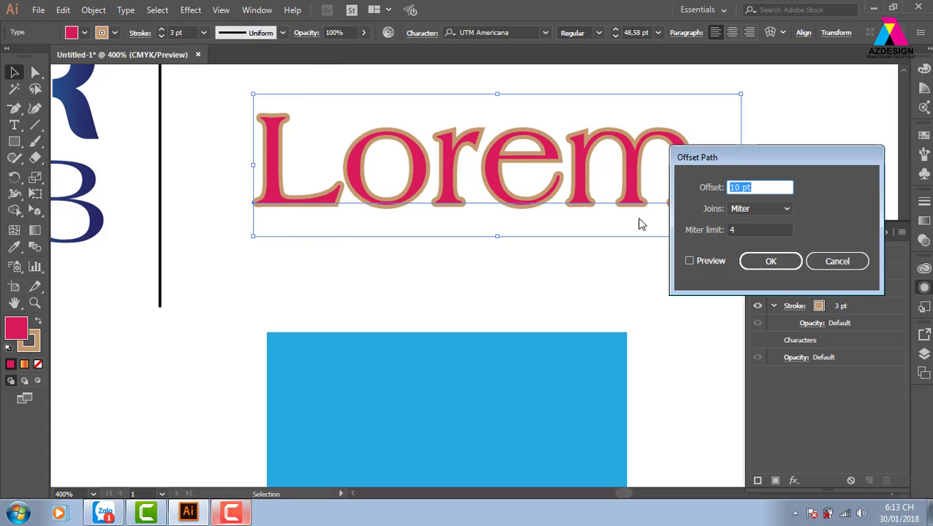
{"action": "left_click", "coordinate": [689, 261]}
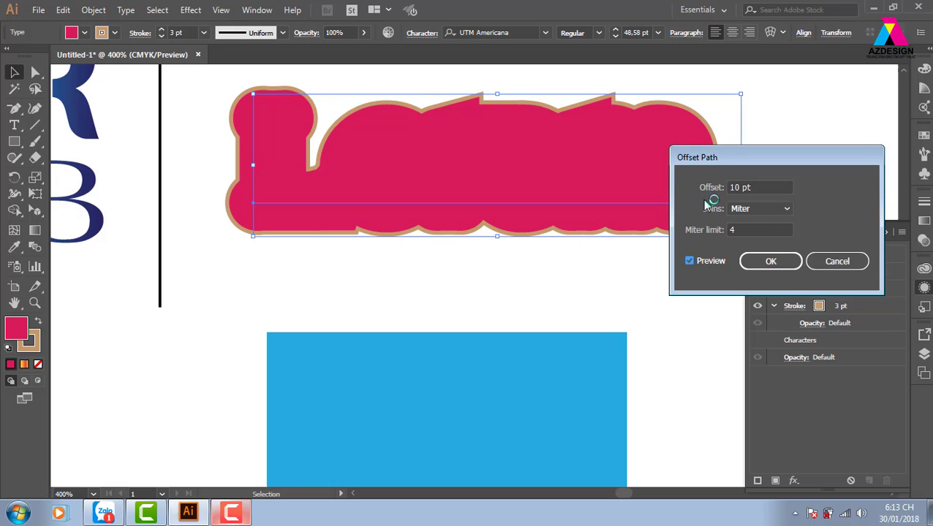
{"action": "left_click_drag", "start_coordinate": [778, 157], "coordinate": [581, 220]}
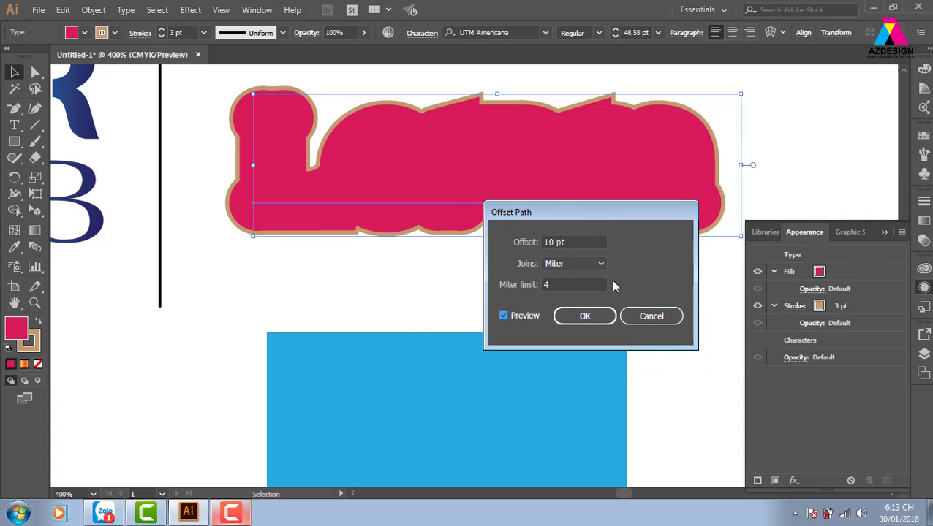
{"action": "left_click", "coordinate": [592, 242]}
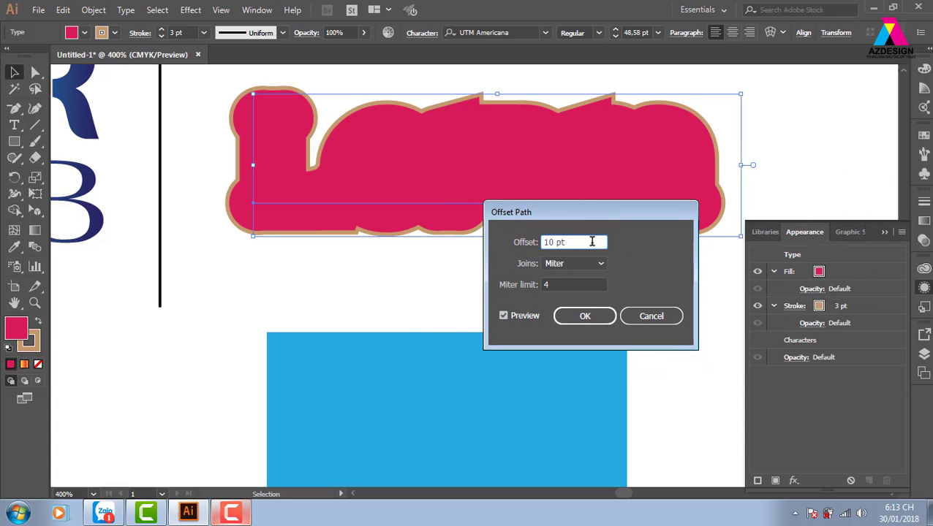
{"action": "key", "text": "Down"}
{"action": "key", "text": "Down"}
{"action": "key", "text": "Down"}
{"action": "key", "text": "Down"}
{"action": "key", "text": "Down"}
{"action": "key", "text": "Down"}
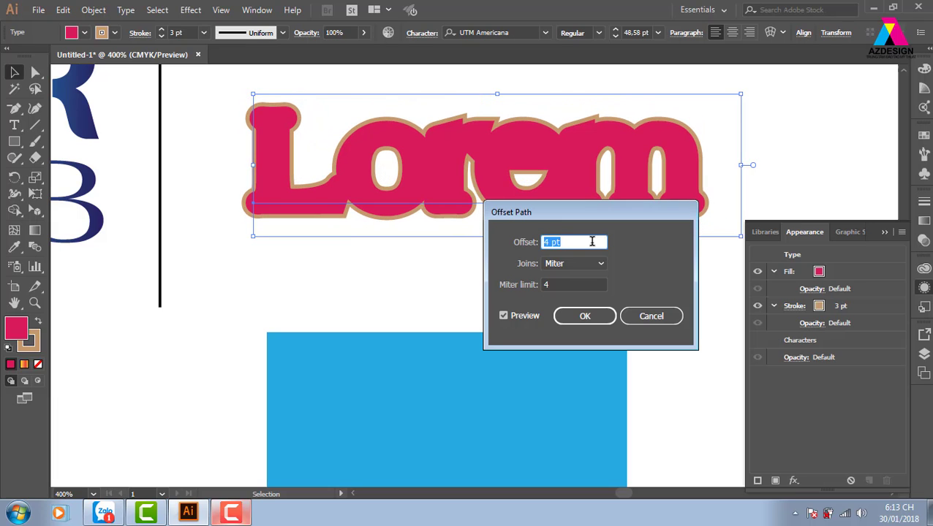
{"action": "left_click", "coordinate": [663, 317]}
Step: Change the Lorem text's stroke colour from tan to black, after trying two greys
{"action": "left_click", "coordinate": [818, 143]}
{"action": "left_click", "coordinate": [639, 191]}
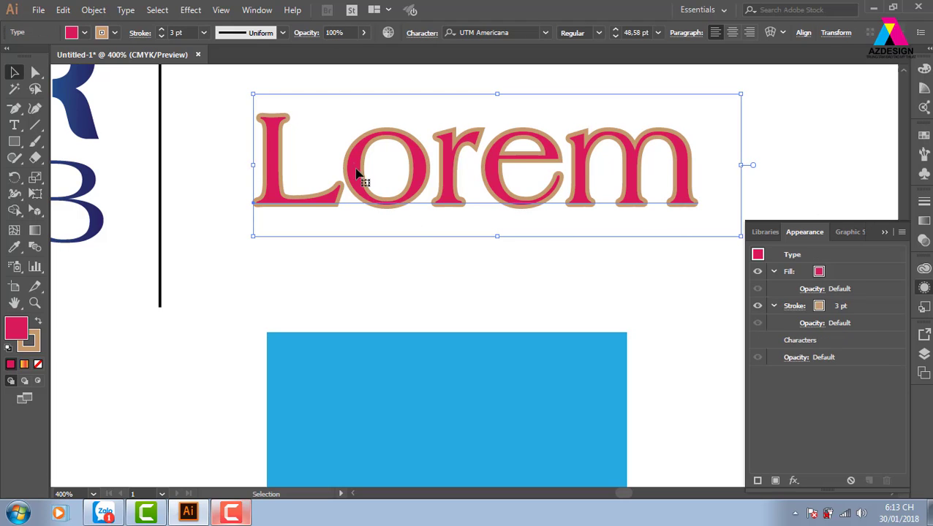
{"action": "left_click", "coordinate": [820, 313]}
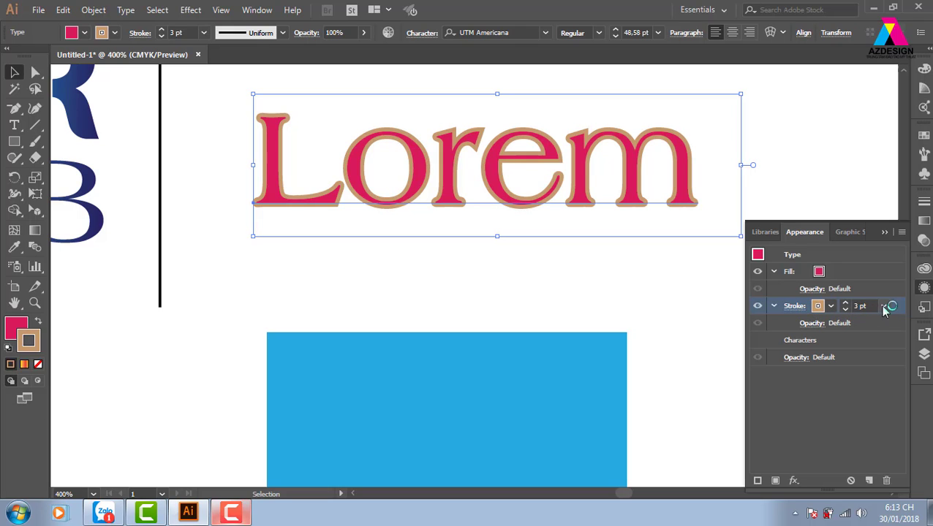
{"action": "left_click", "coordinate": [829, 307]}
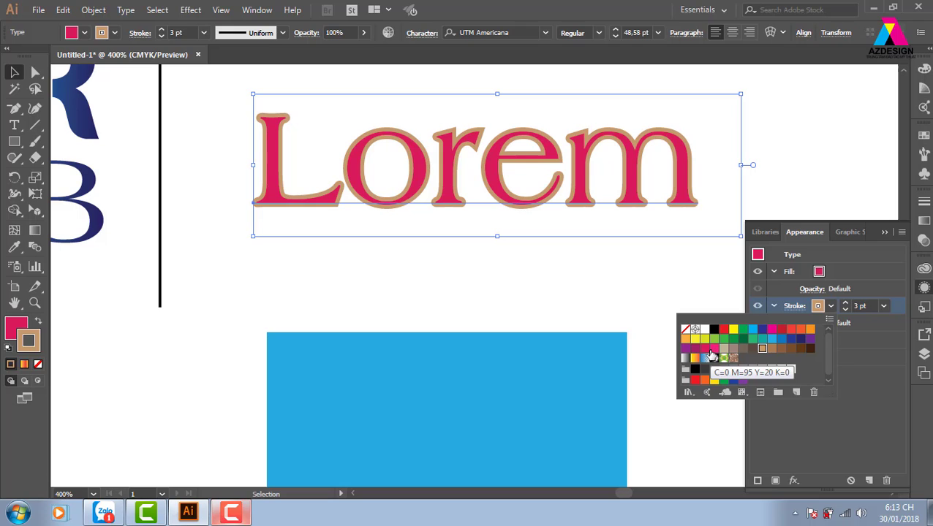
{"action": "left_click", "coordinate": [781, 368]}
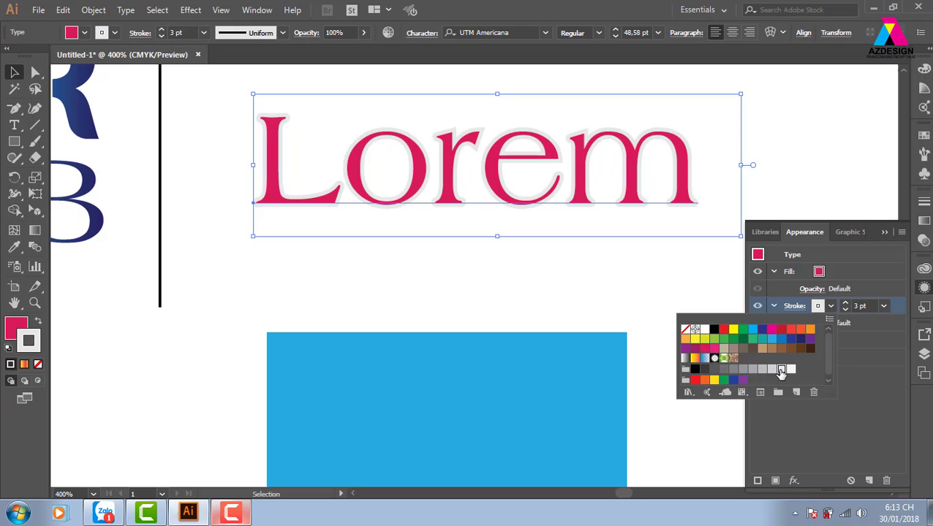
{"action": "left_click", "coordinate": [722, 370]}
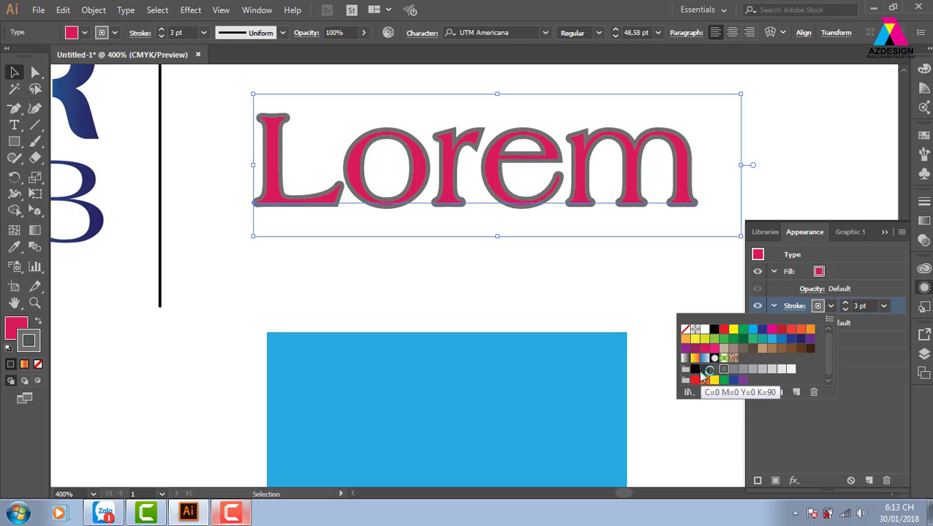
{"action": "left_click", "coordinate": [714, 329]}
{"action": "left_click", "coordinate": [592, 208]}
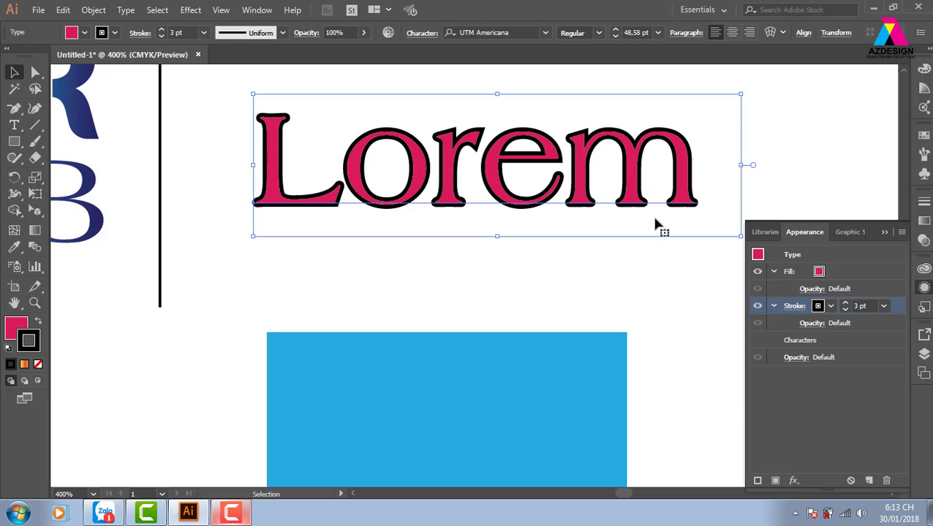
{"action": "left_click", "coordinate": [824, 177]}
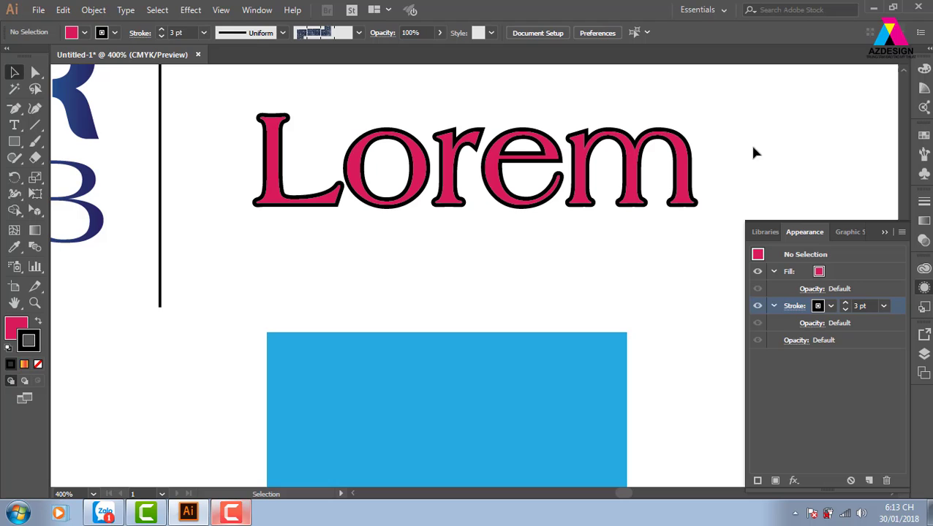
{"action": "left_click", "coordinate": [680, 160]}
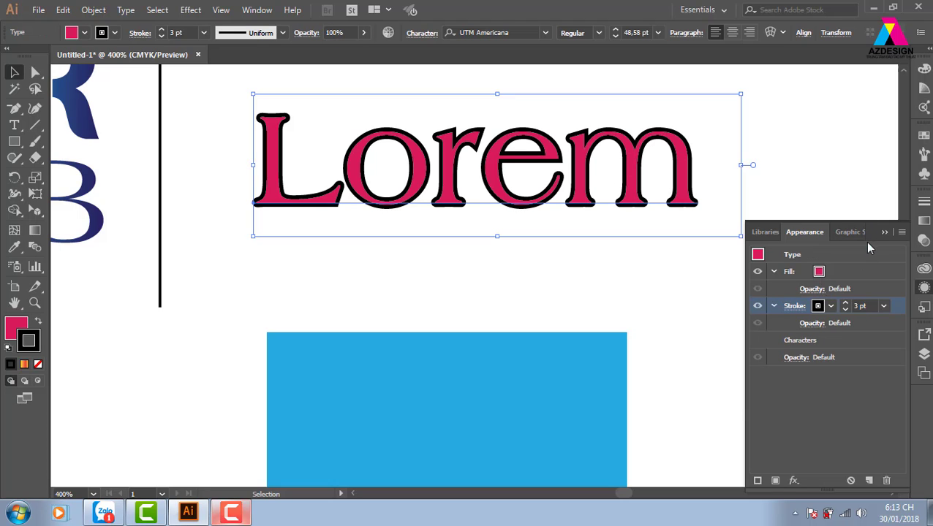
{"action": "left_click", "coordinate": [901, 233]}
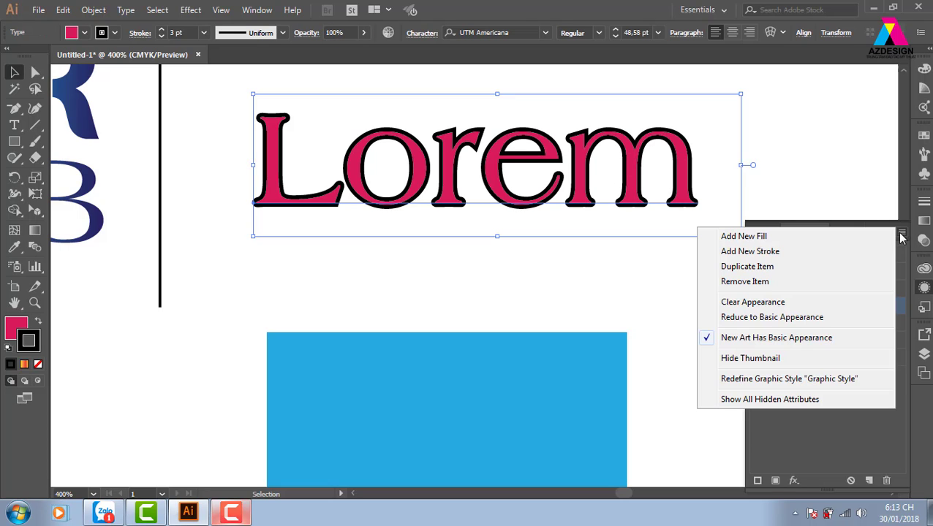
Step: Add a second stroke to Lorem in yellow at 1 pt weight
{"action": "left_click", "coordinate": [787, 252]}
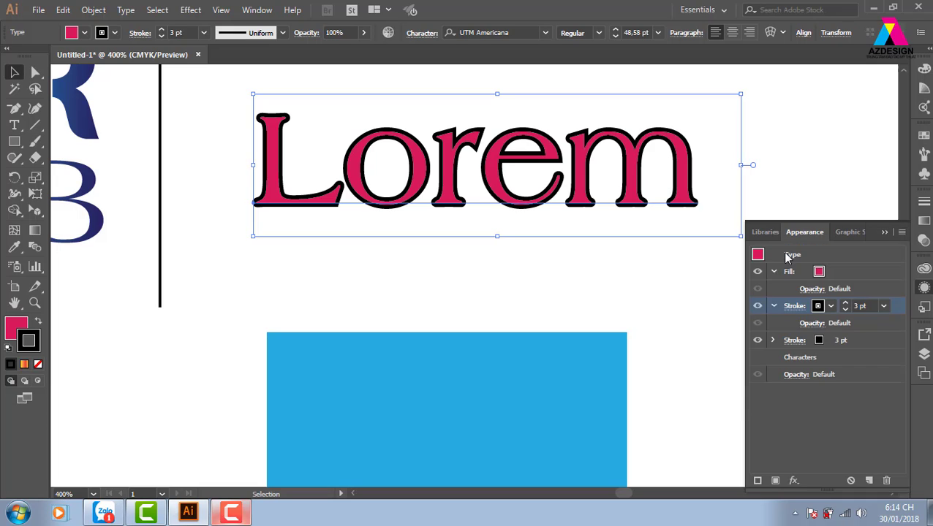
{"action": "left_click", "coordinate": [832, 307]}
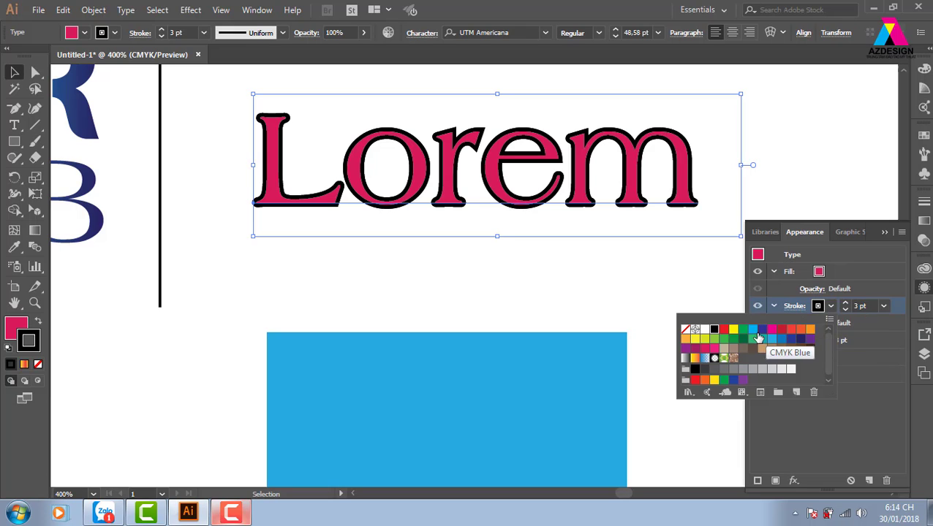
{"action": "left_click", "coordinate": [733, 335]}
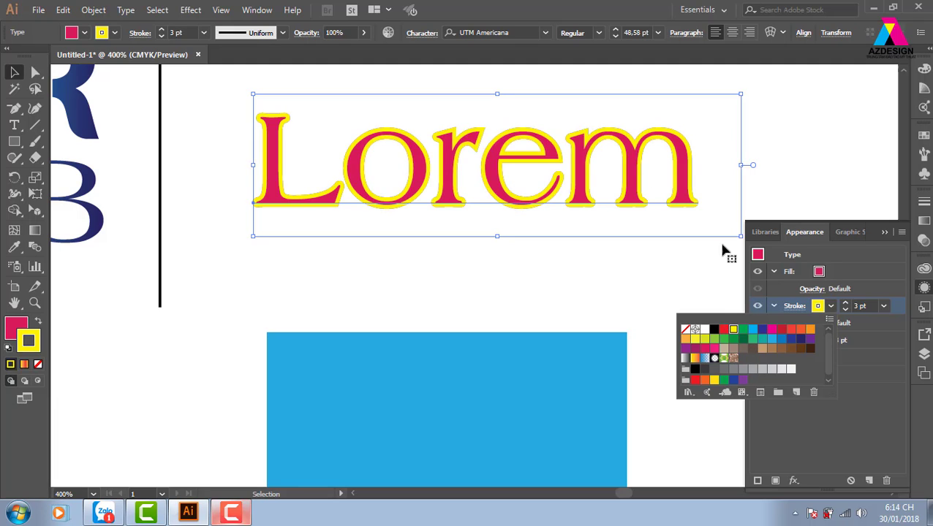
{"action": "left_click", "coordinate": [883, 305]}
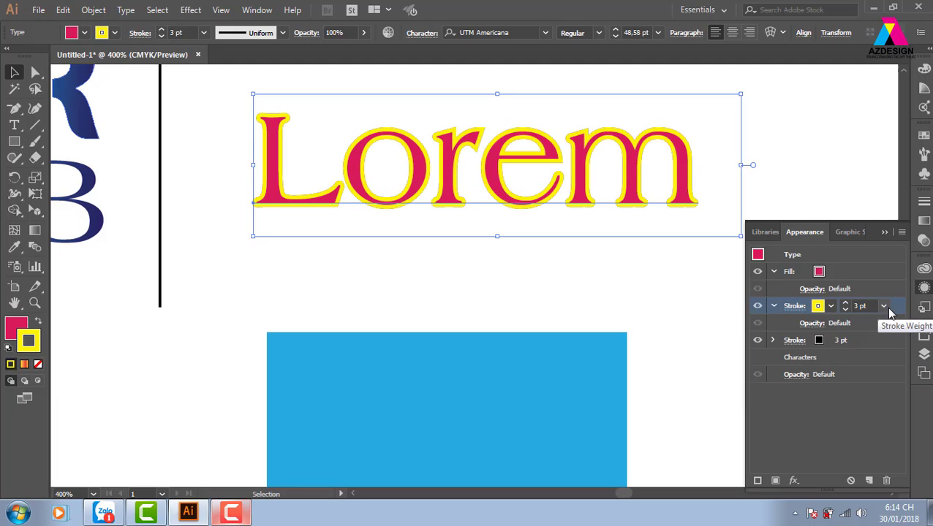
{"action": "left_click", "coordinate": [883, 307]}
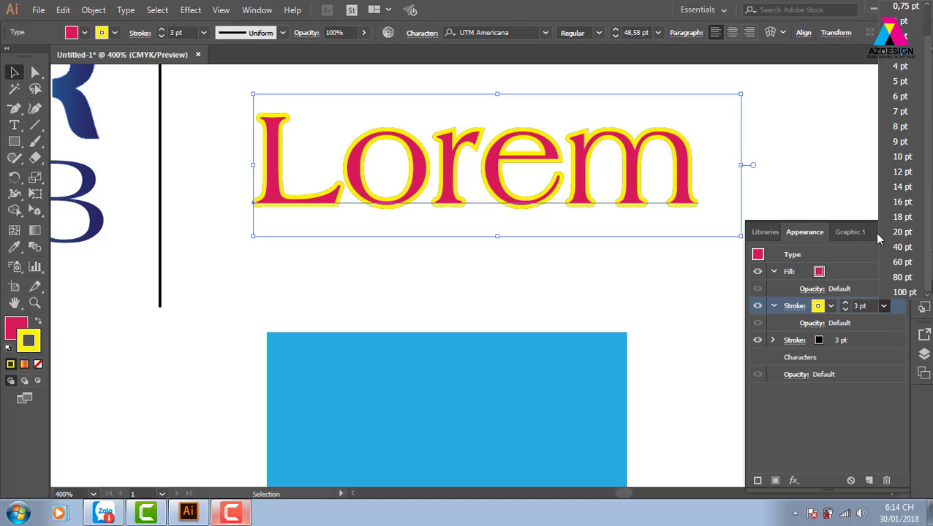
{"action": "left_click", "coordinate": [904, 21]}
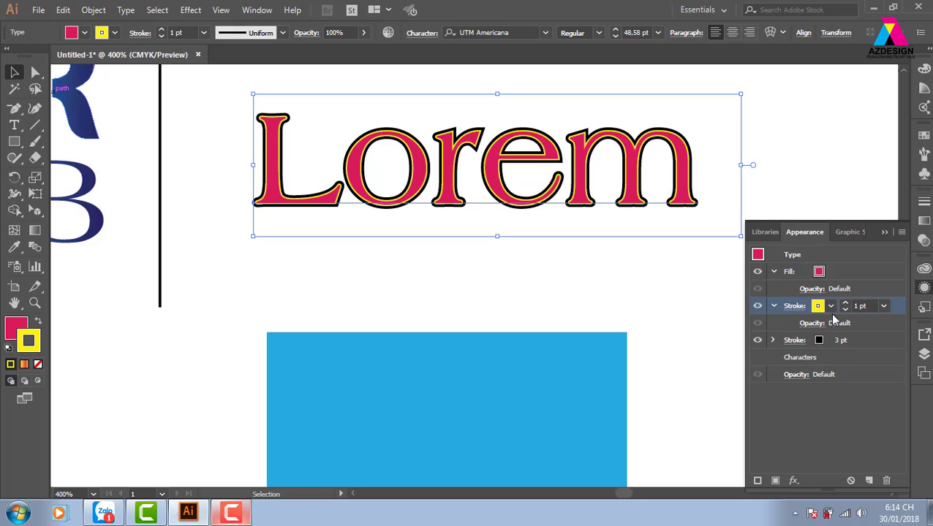
Step: Make the yellow stroke a dashed line with 2 pt dashes
{"action": "left_click", "coordinate": [796, 307]}
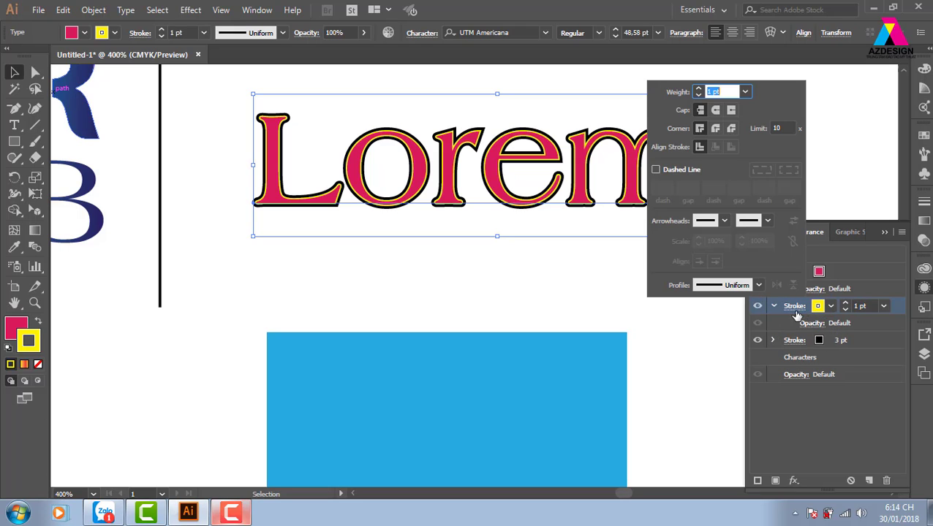
{"action": "left_click", "coordinate": [656, 170]}
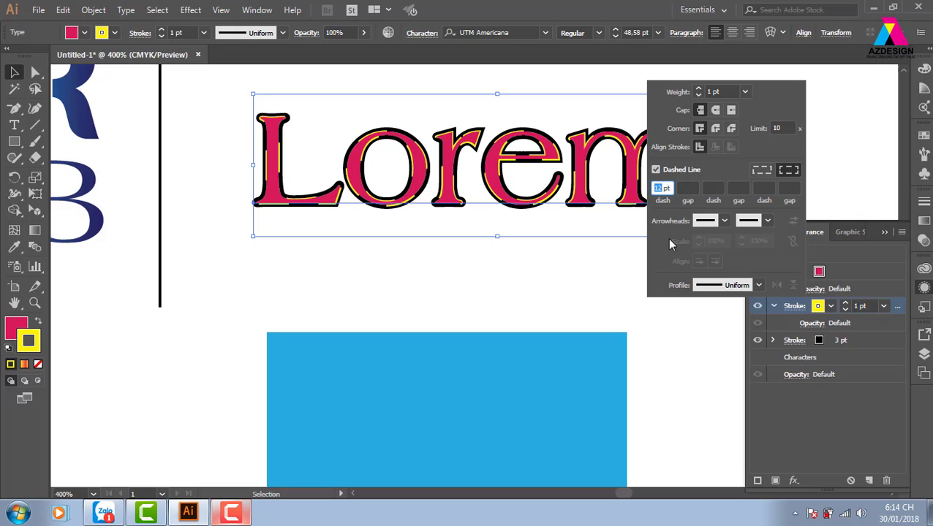
{"action": "type", "text": "2"}
{"action": "key", "text": "Return"}
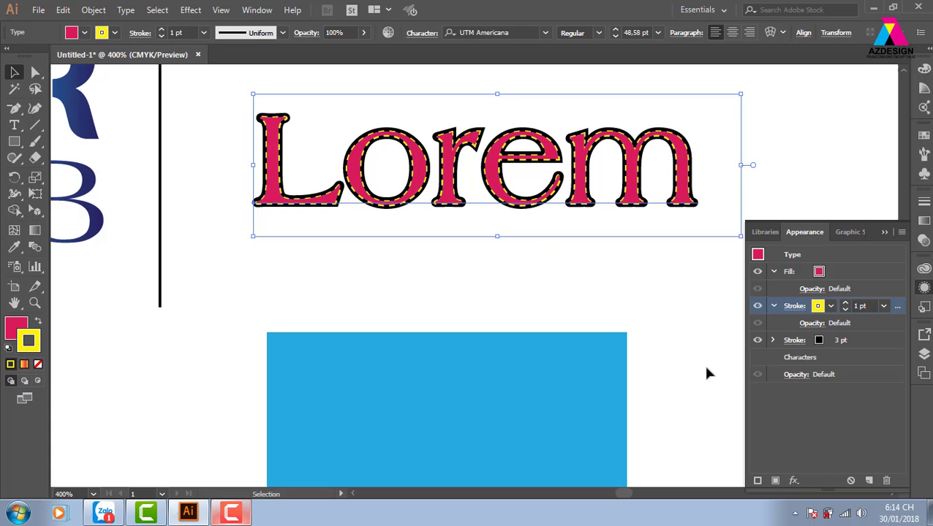
Step: Try retyping the Lorem letters, then undo back to the original word
{"action": "double_click", "coordinate": [562, 186]}
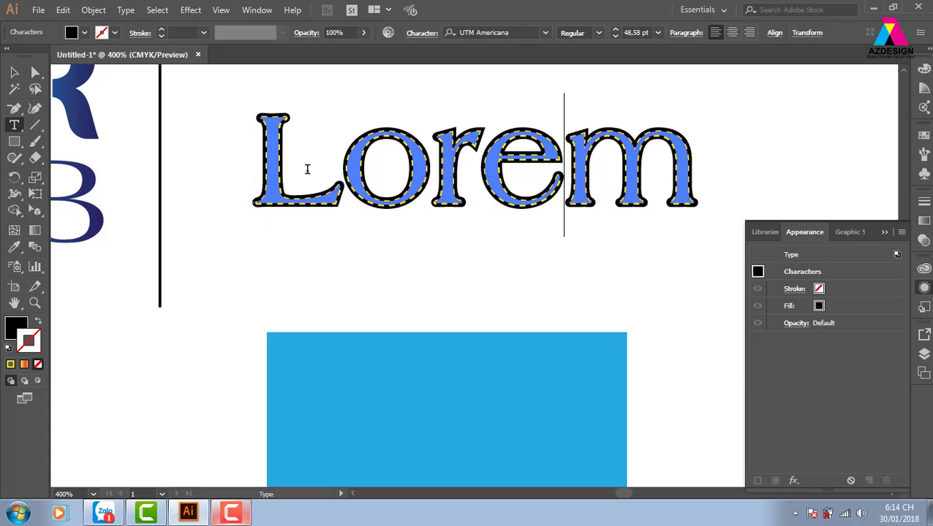
{"action": "left_click_drag", "start_coordinate": [307, 170], "coordinate": [656, 163]}
{"action": "key", "text": "BackSpace"}
{"action": "type", "text": "dfgsjdf"}
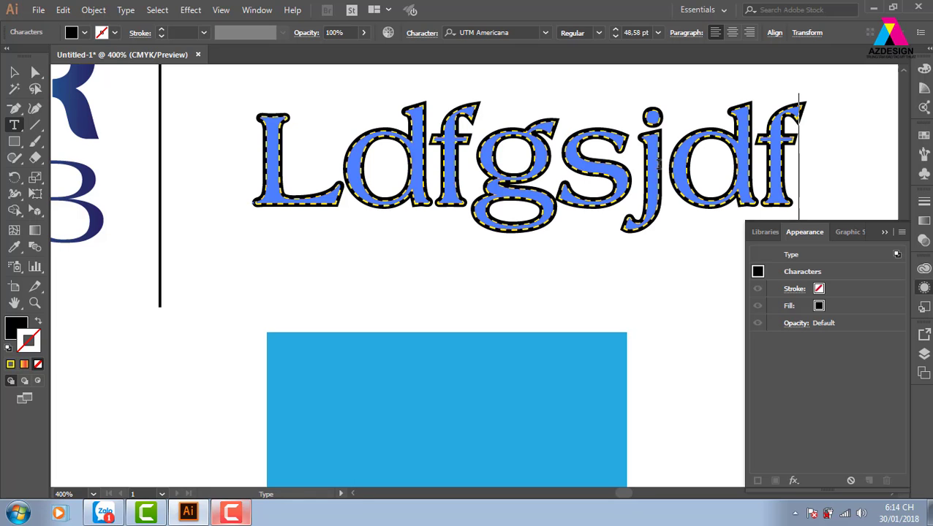
{"action": "key", "text": "Escape"}
{"action": "key", "text": "ctrl+z"}
{"action": "key", "text": "ctrl+z"}
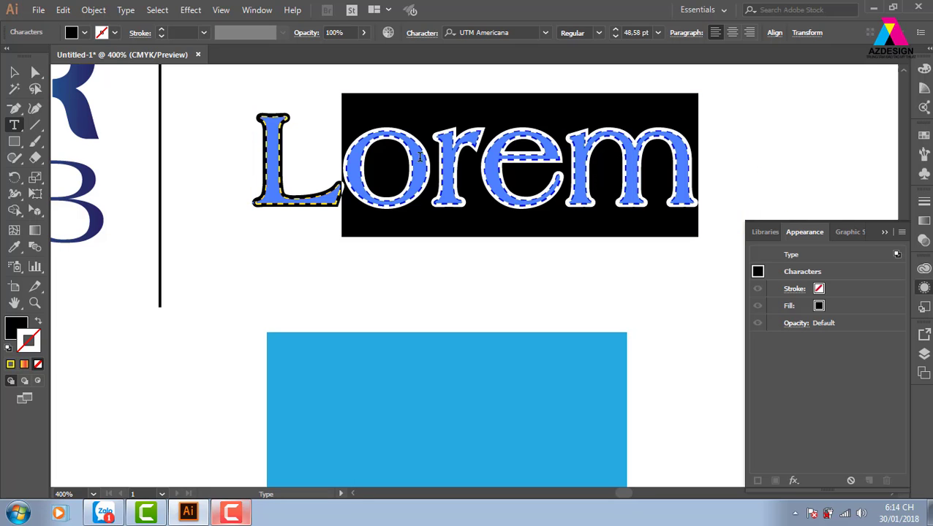
Step: Replace Lorem with the word 'Fashion' and deselect the text
{"action": "left_click_drag", "start_coordinate": [254, 163], "coordinate": [843, 187]}
{"action": "key", "text": "BackSpace"}
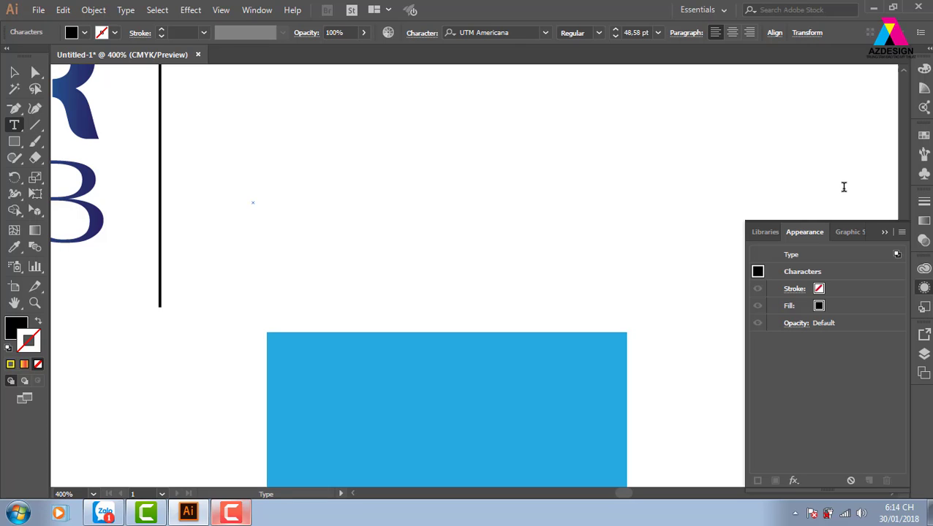
{"action": "type", "text": "Fas"}
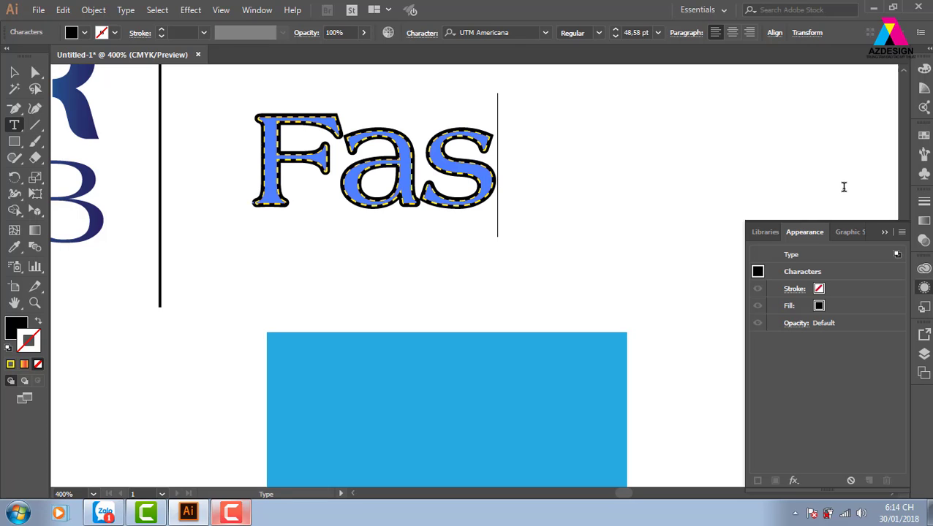
{"action": "type", "text": "hion"}
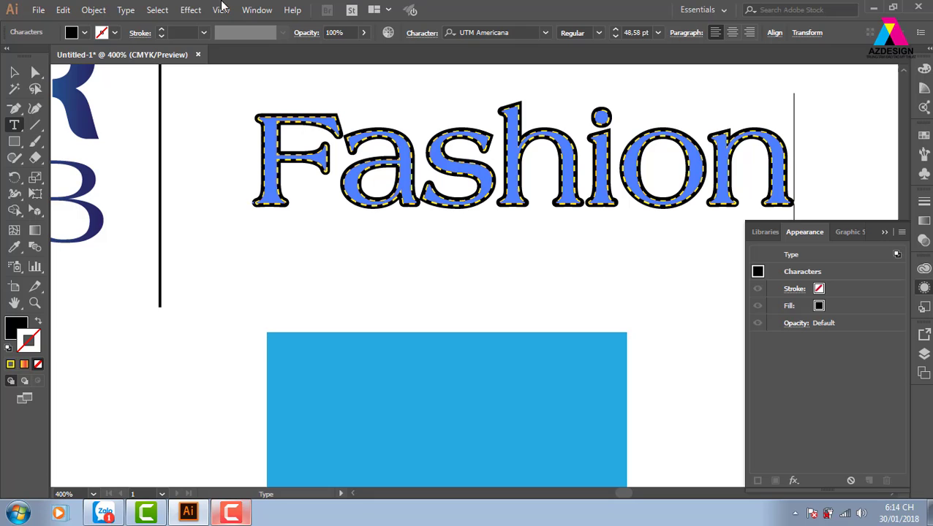
{"action": "left_click", "coordinate": [13, 72]}
{"action": "left_click", "coordinate": [485, 258]}
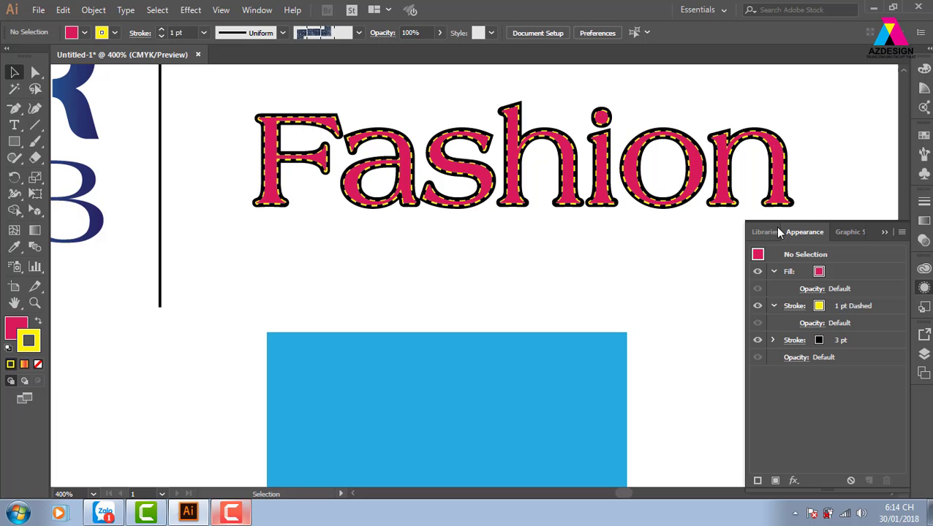
Step: Set the first dash value of Fashion's yellow dashed stroke to 1 pt
{"action": "left_click", "coordinate": [593, 208]}
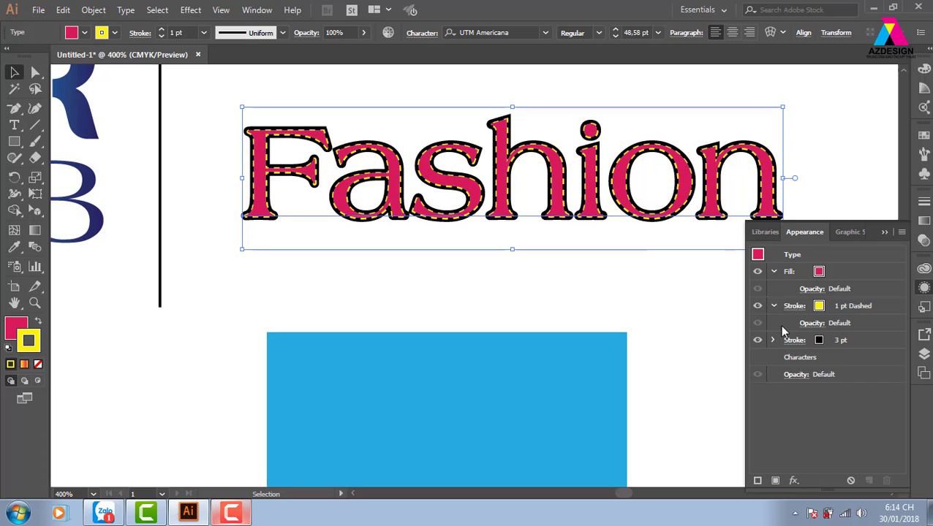
{"action": "left_click", "coordinate": [795, 306]}
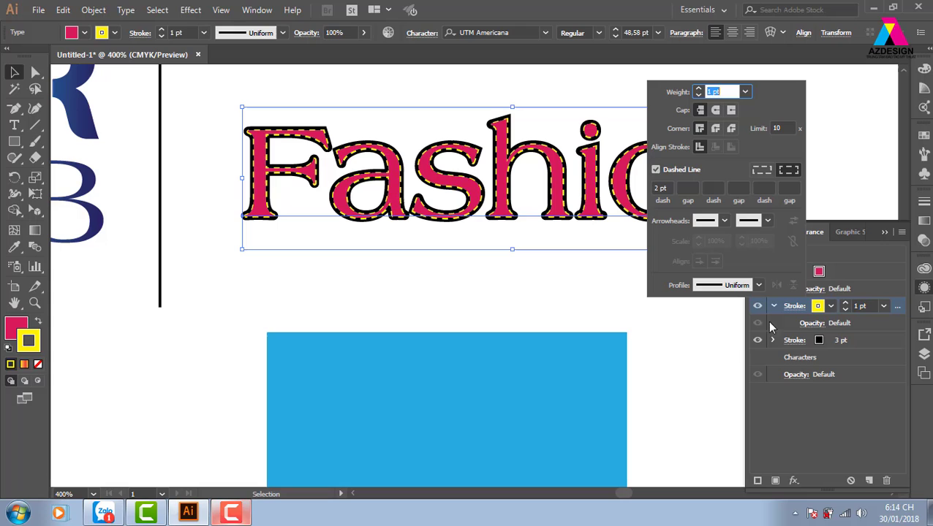
{"action": "left_click", "coordinate": [660, 187]}
{"action": "type", "text": "1"}
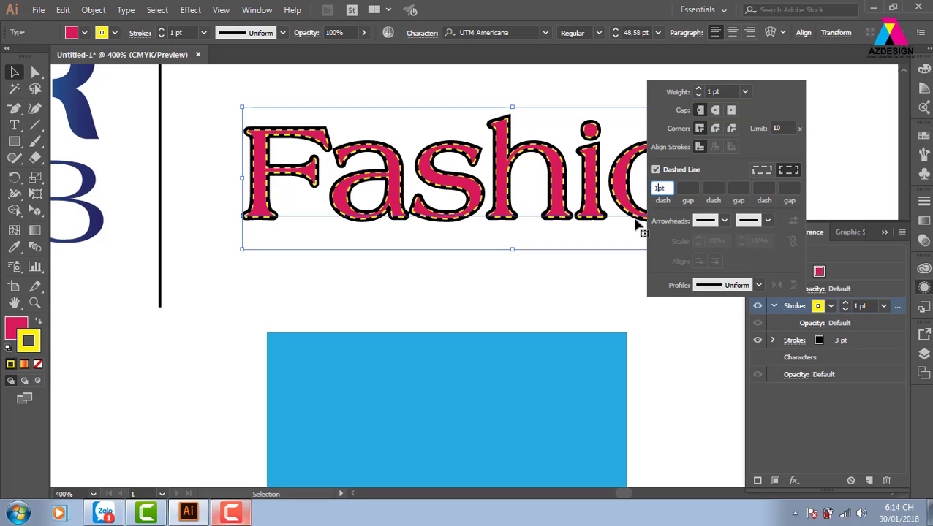
{"action": "left_click", "coordinate": [469, 265]}
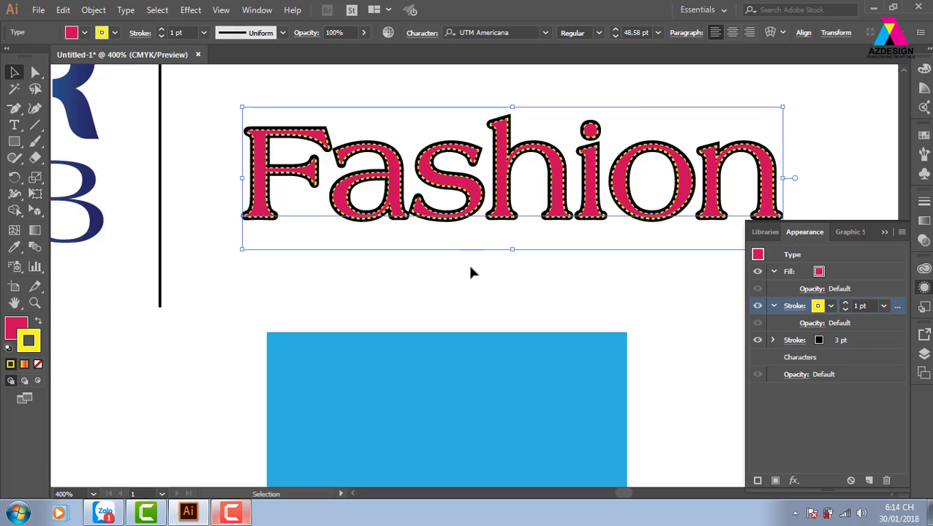
{"action": "left_click", "coordinate": [624, 284]}
{"action": "left_click", "coordinate": [679, 211]}
Step: Apply an Offset Path effect of 3 pt to the yellow dashed stroke
{"action": "left_click", "coordinate": [192, 10]}
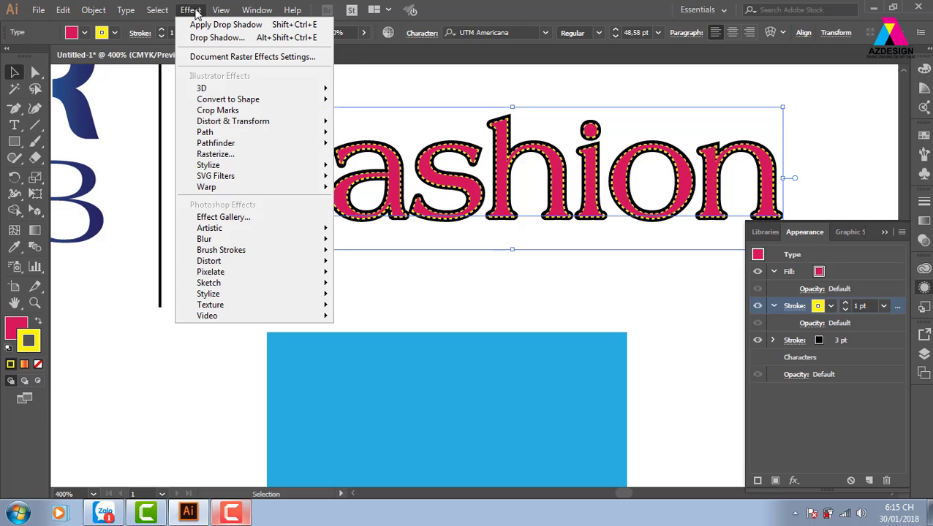
{"action": "mouse_move", "coordinate": [203, 132]}
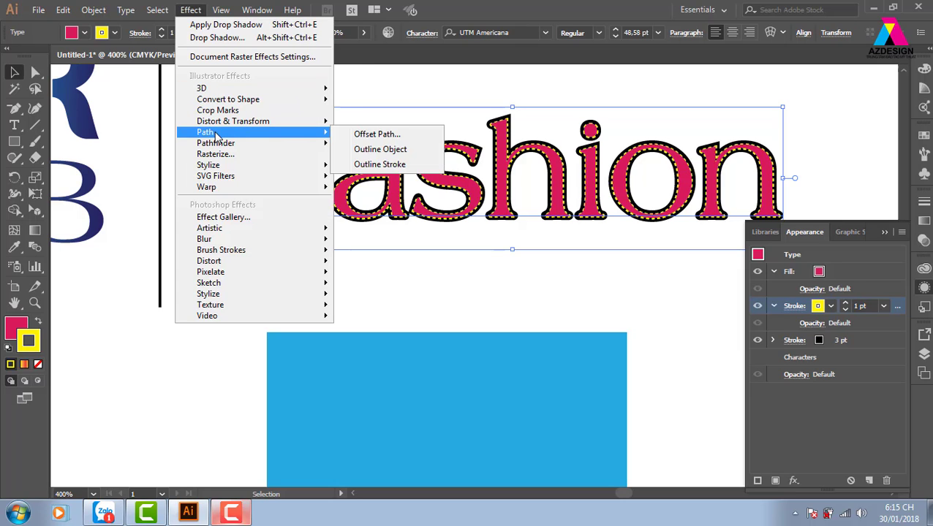
{"action": "left_click", "coordinate": [410, 134]}
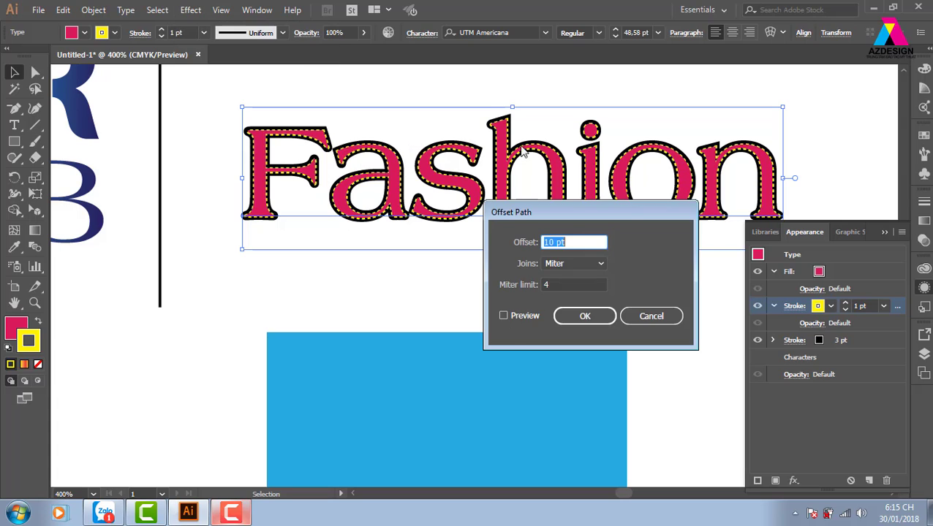
{"action": "left_click", "coordinate": [503, 317]}
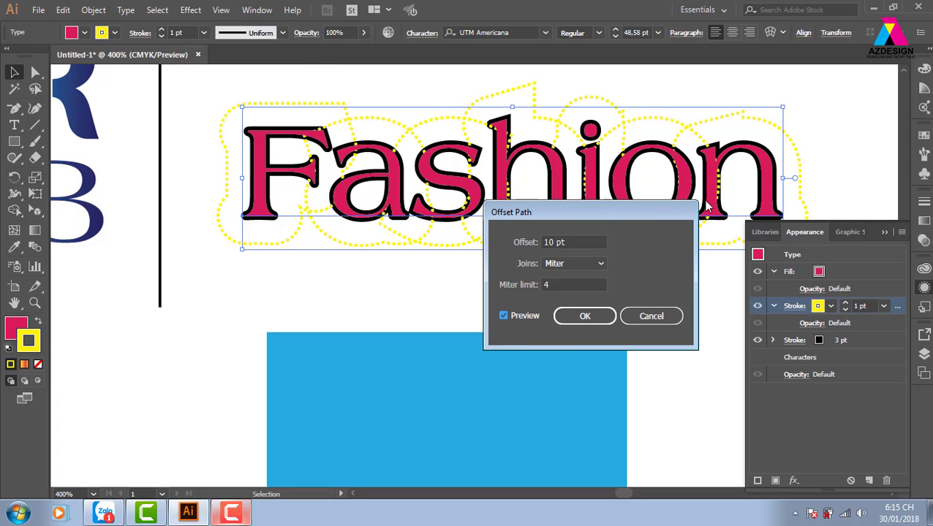
{"action": "left_click", "coordinate": [594, 241]}
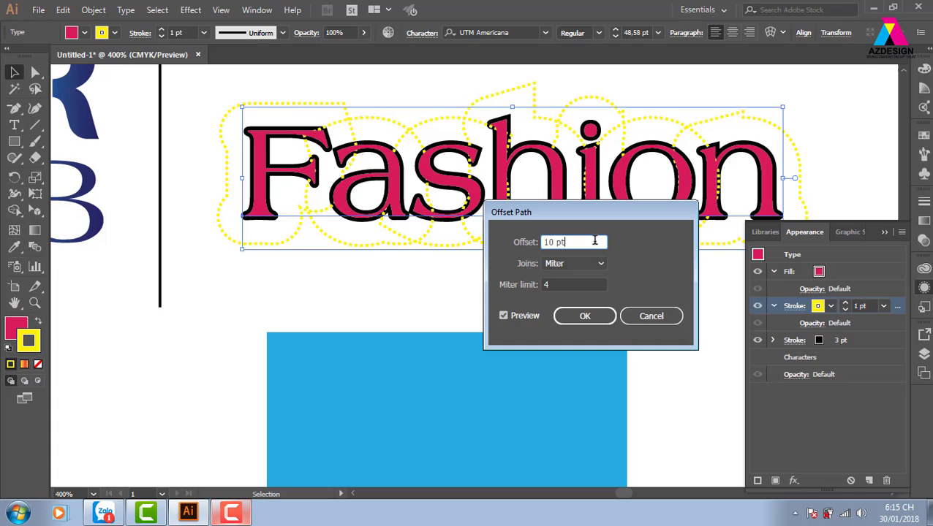
{"action": "key", "text": "ctrl+a"}
{"action": "type", "text": "5"}
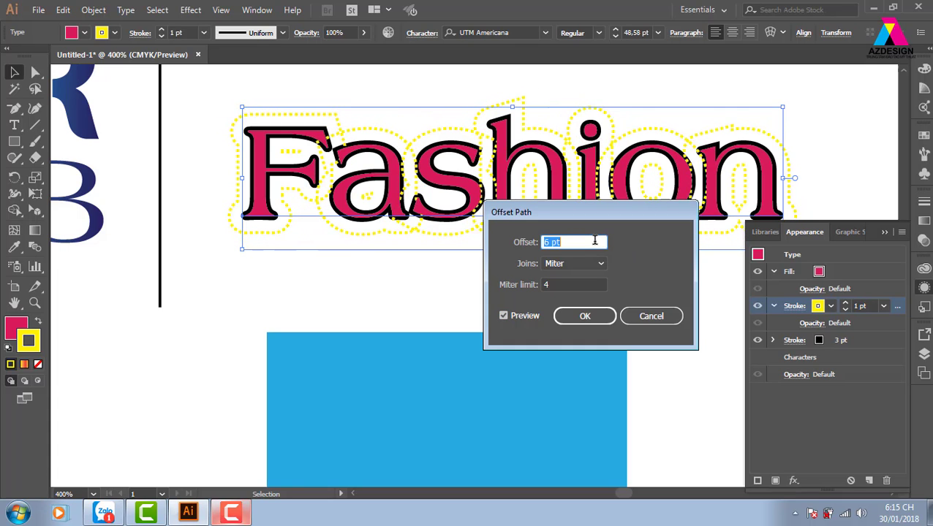
{"action": "key", "text": "Down"}
{"action": "key", "text": "Down"}
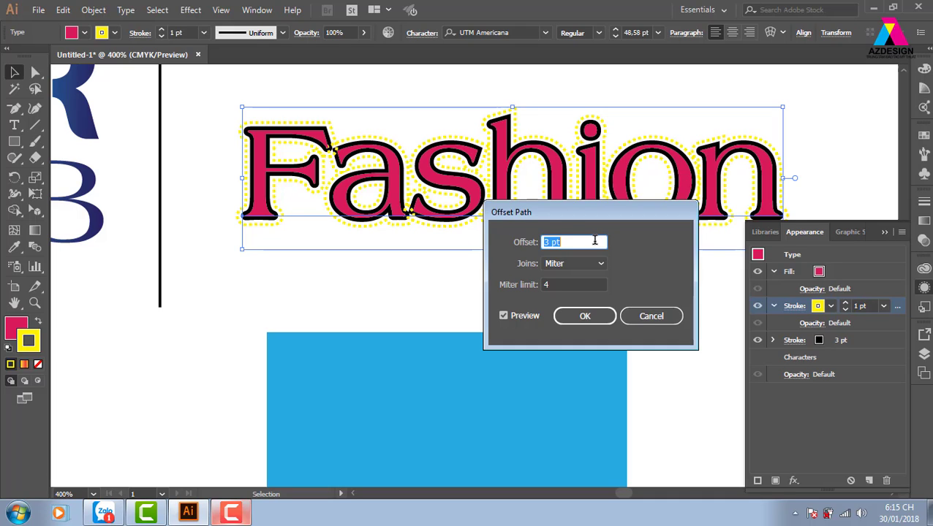
{"action": "key", "text": "Up"}
{"action": "left_click", "coordinate": [587, 316]}
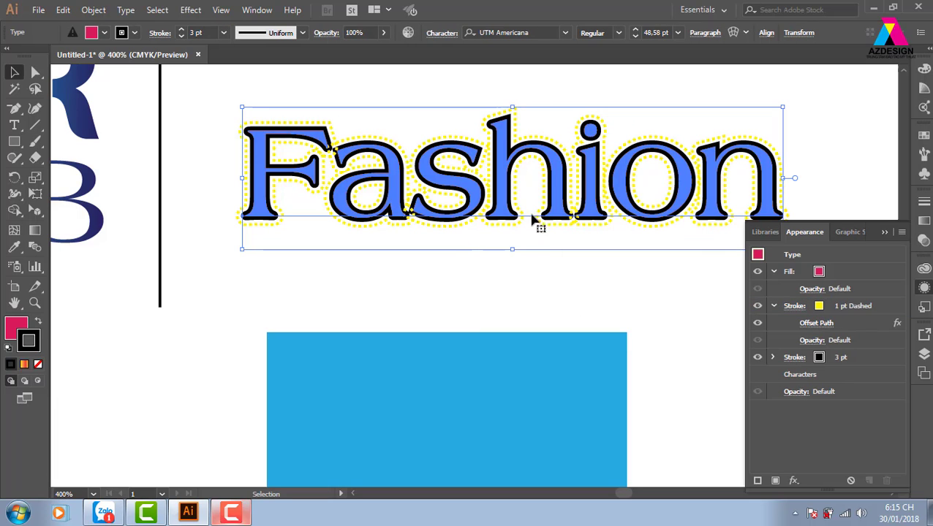
Step: Recolour the dashed outer outline brown
{"action": "left_click", "coordinate": [817, 313]}
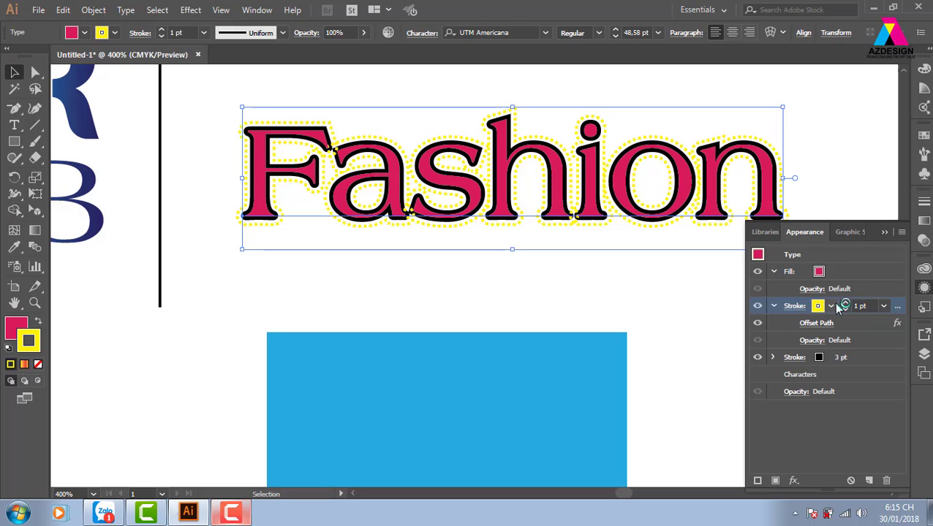
{"action": "left_click", "coordinate": [830, 306]}
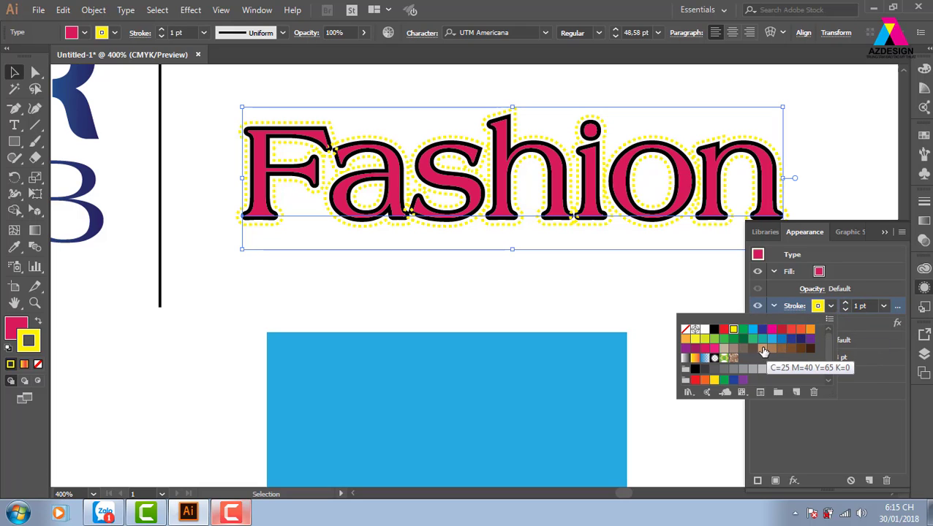
{"action": "left_click", "coordinate": [763, 348]}
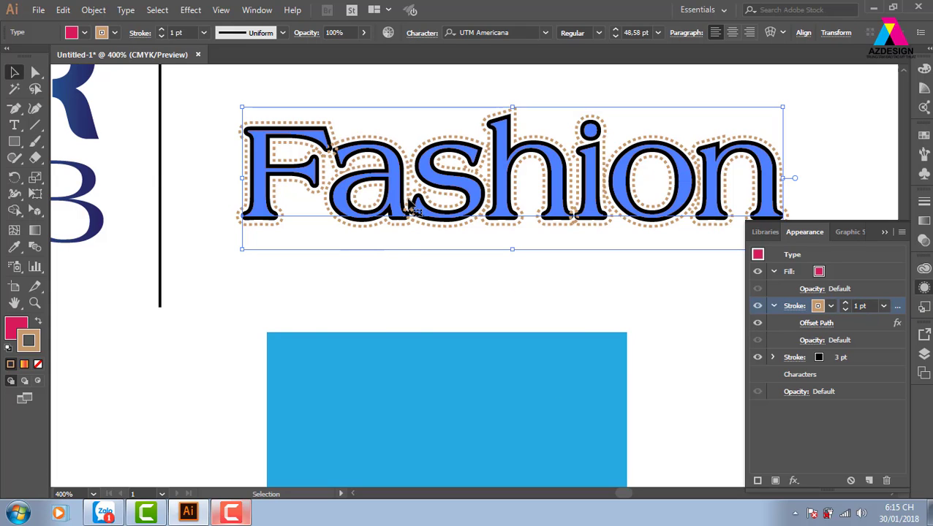
Step: Replace the word Fashion with a short typed Vietnamese word
{"action": "double_click", "coordinate": [365, 206]}
{"action": "left_click_drag", "start_coordinate": [240, 177], "coordinate": [853, 188]}
{"action": "key", "text": "BackSpace"}
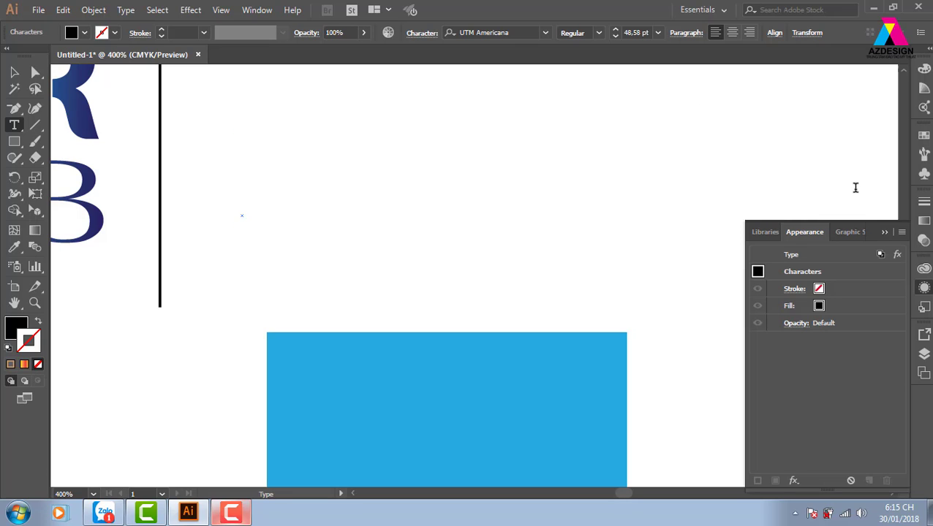
{"action": "type", "text": "khánh"}
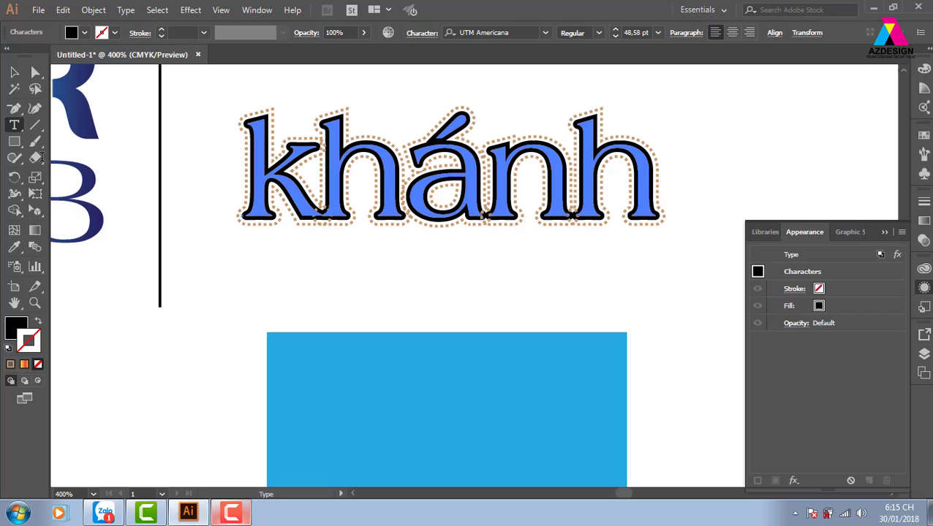
{"action": "left_click", "coordinate": [14, 72]}
{"action": "left_click", "coordinate": [722, 128]}
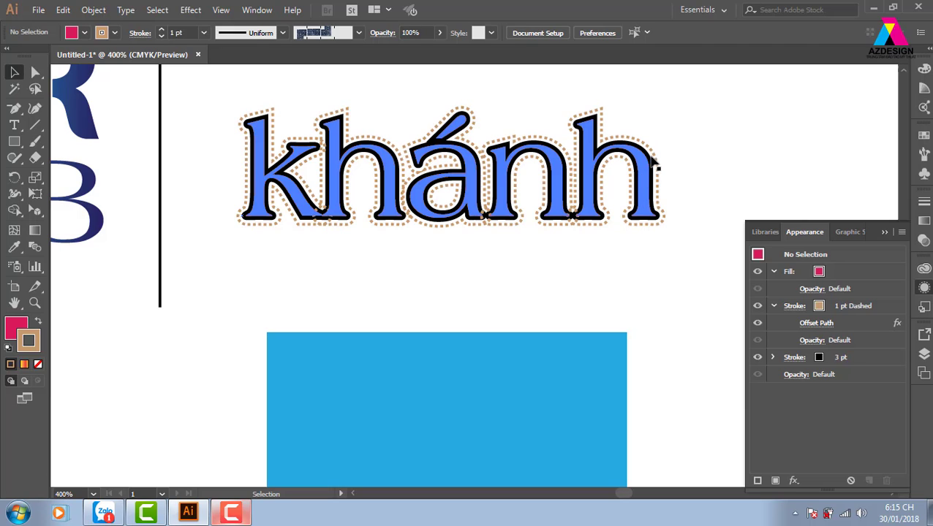
Step: Apply the Charcoal - Feather brush to the text's brown outline
{"action": "left_click", "coordinate": [653, 157]}
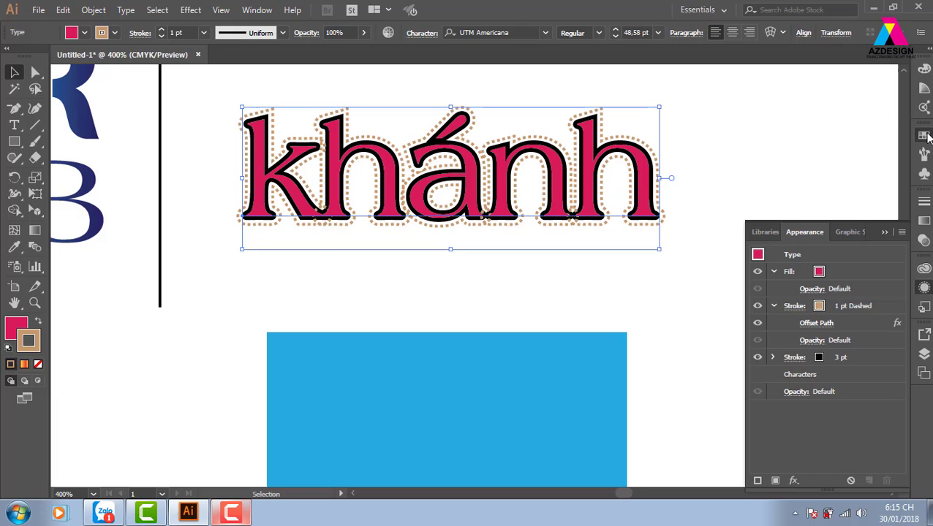
{"action": "left_click", "coordinate": [923, 135]}
{"action": "left_click", "coordinate": [810, 129]}
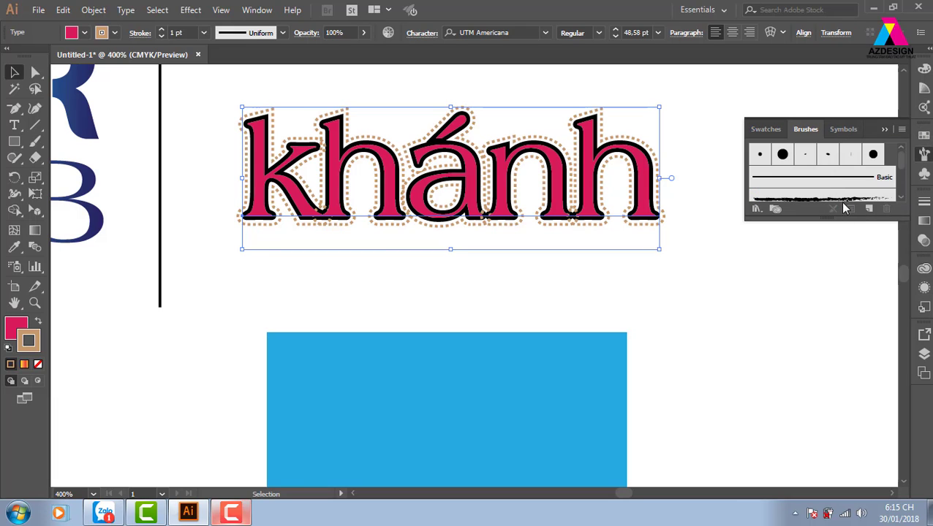
{"action": "left_click_drag", "start_coordinate": [839, 223], "coordinate": [839, 286]}
{"action": "left_click", "coordinate": [831, 201]}
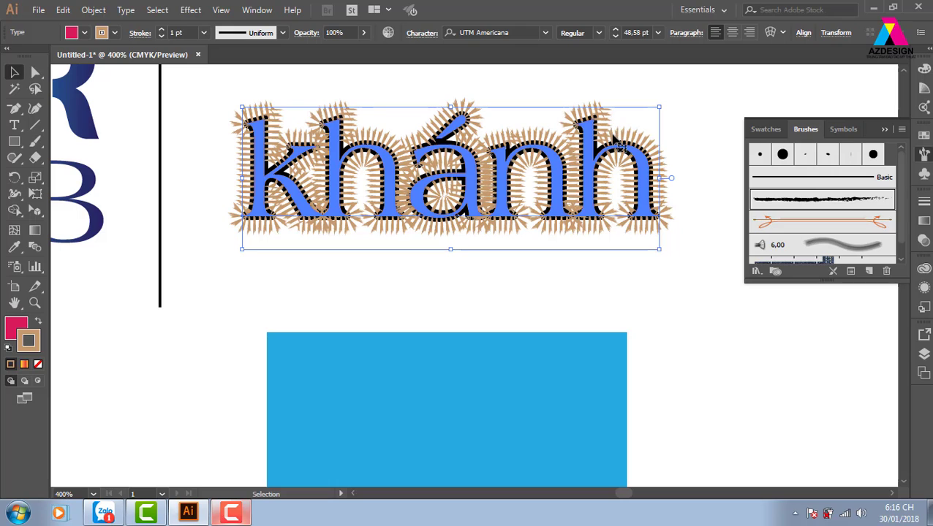
Step: Turn off Dashed Line on the brushed stroke so it is solid
{"action": "left_click", "coordinate": [923, 239]}
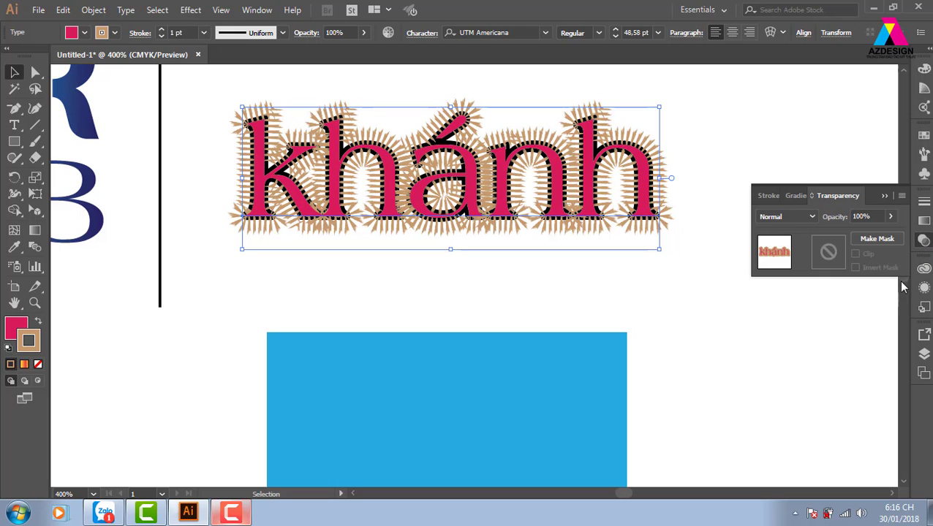
{"action": "left_click", "coordinate": [923, 287]}
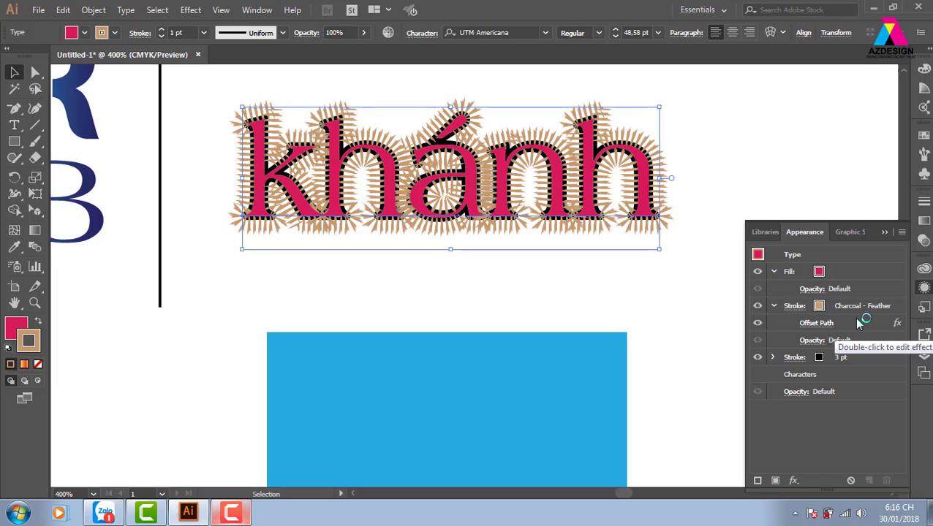
{"action": "left_click", "coordinate": [794, 306]}
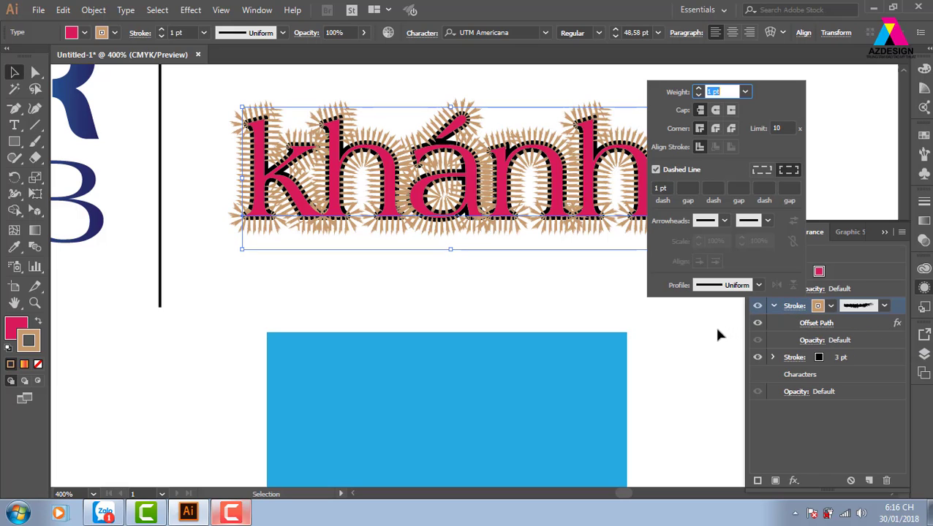
{"action": "left_click", "coordinate": [655, 170]}
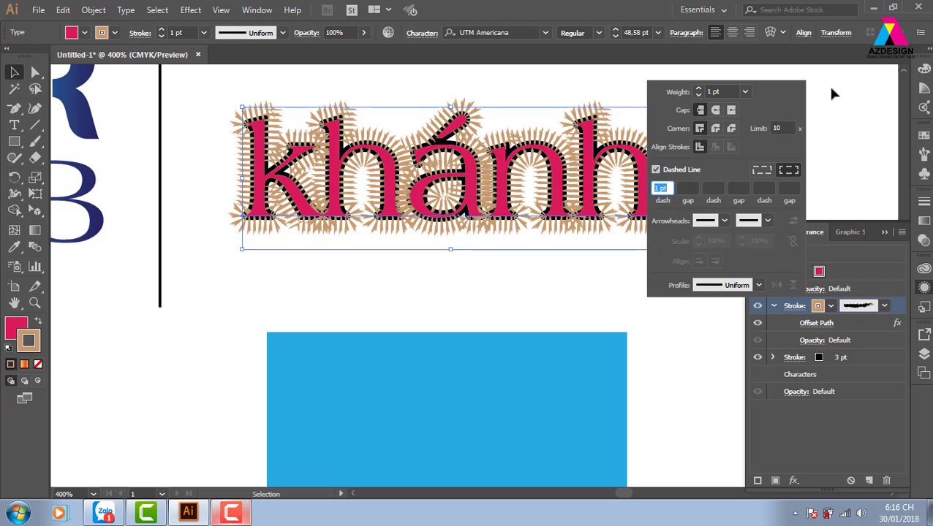
{"action": "left_click", "coordinate": [831, 109]}
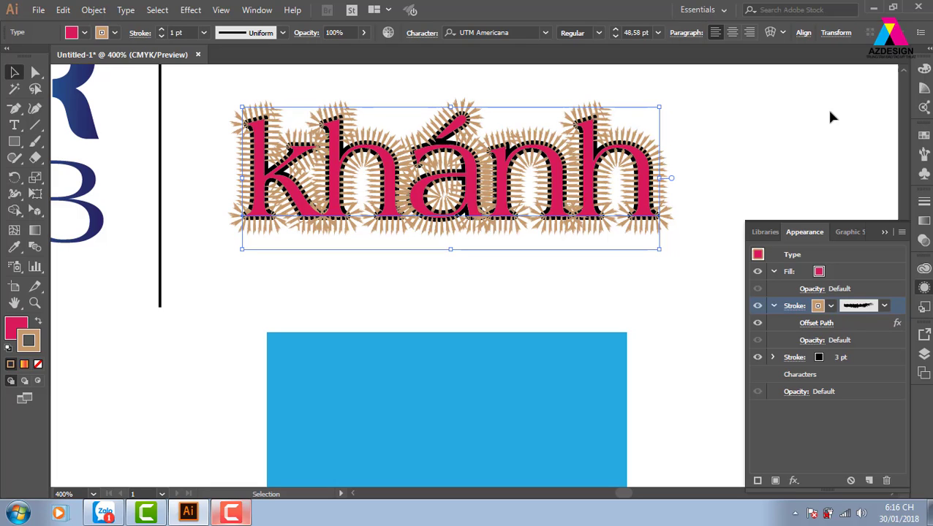
Step: Delete the styled text object from the artboard
{"action": "left_click", "coordinate": [712, 133]}
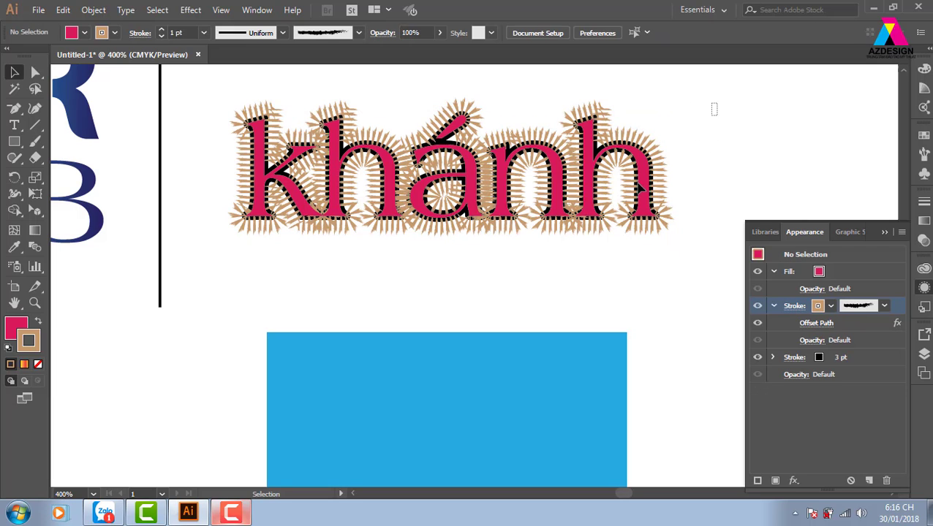
{"action": "left_click", "coordinate": [640, 188]}
{"action": "key", "text": "Delete"}
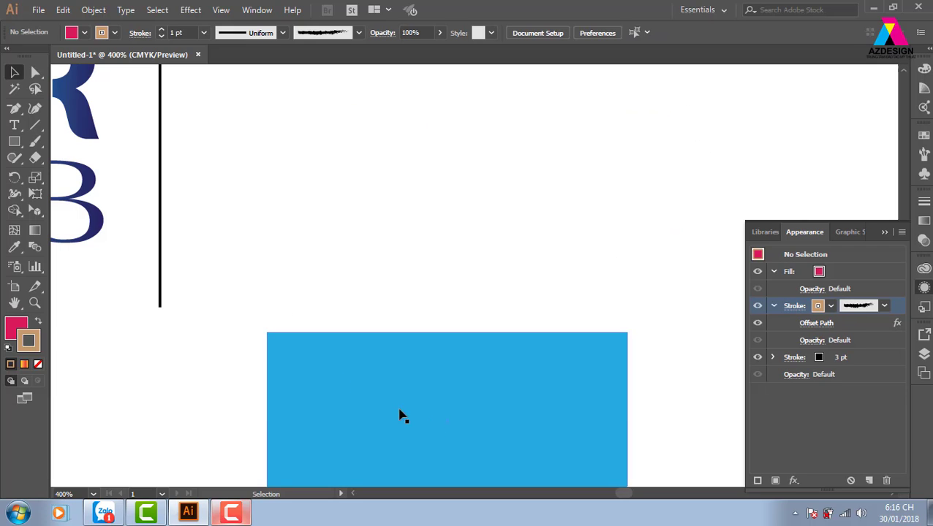
Step: Delete the blue rectangle from the scratch document
{"action": "left_click", "coordinate": [474, 432]}
{"action": "left_click_drag", "start_coordinate": [474, 433], "coordinate": [455, 264]}
{"action": "key", "text": "Delete"}
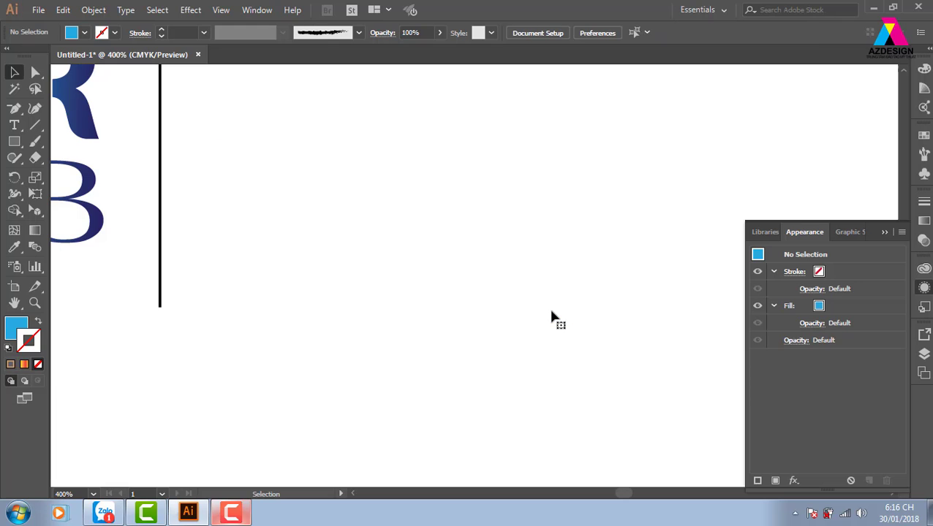
Step: Open bai chu.ai from the day hoc ai folder on Local Disk (E:)
{"action": "key", "text": "ctrl+o"}
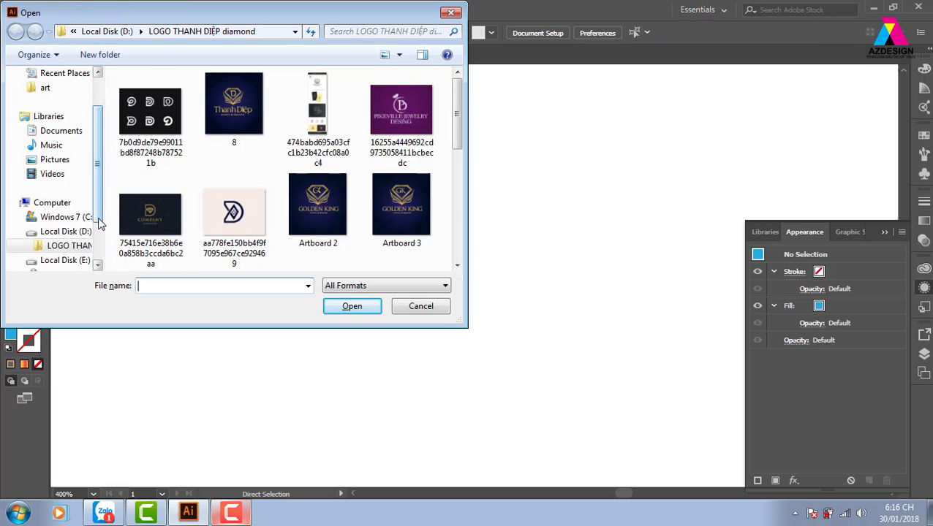
{"action": "scroll", "coordinate": [95, 238], "scroll_direction": "down", "scroll_amount": 2}
{"action": "left_click", "coordinate": [69, 231]}
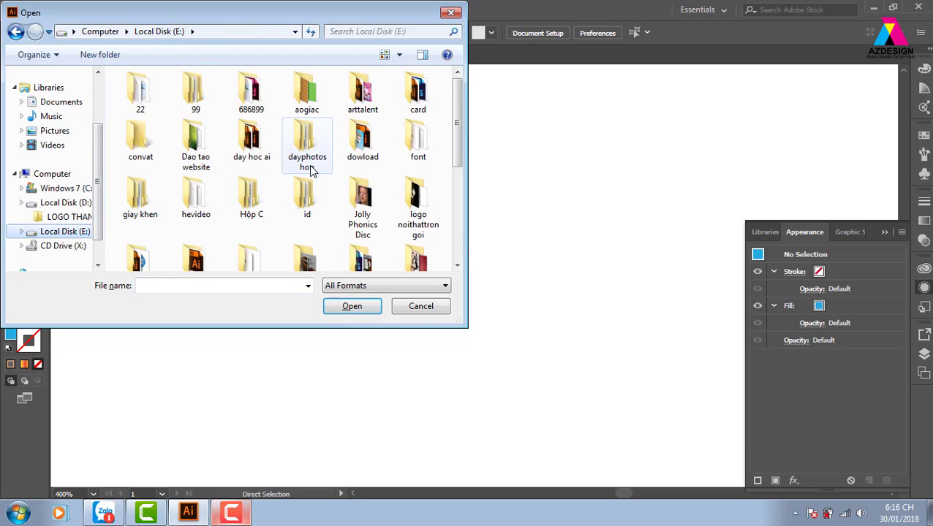
{"action": "double_click", "coordinate": [249, 139]}
{"action": "left_click", "coordinate": [251, 190]}
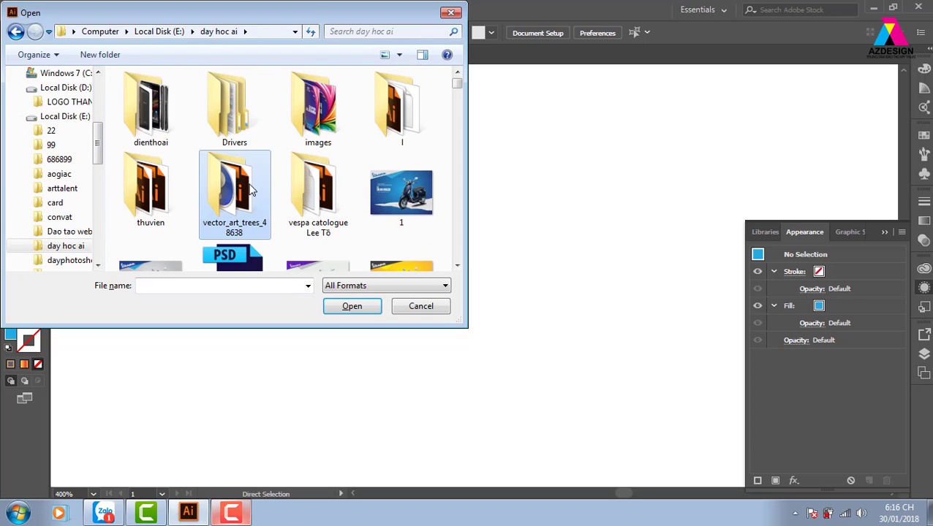
{"action": "key", "text": "b"}
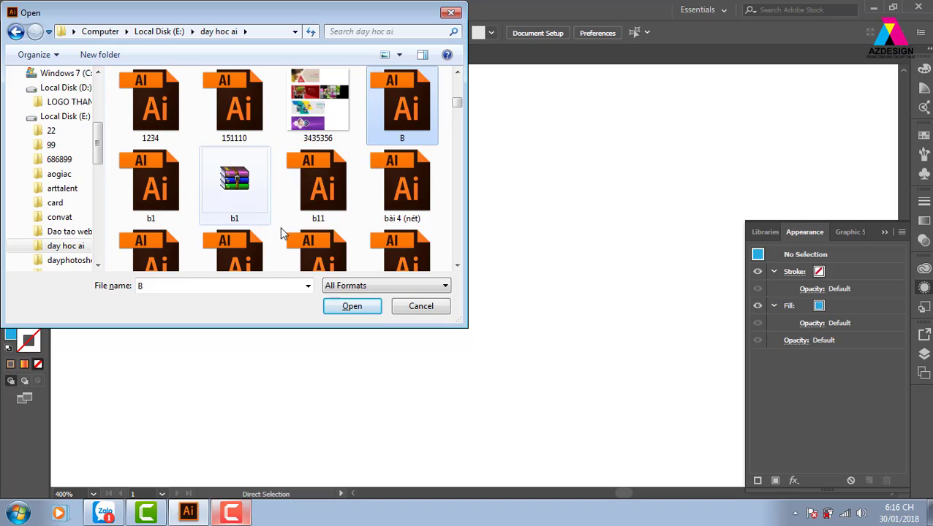
{"action": "key", "text": "b"}
{"action": "key", "text": "b"}
{"action": "key", "text": "b"}
{"action": "key", "text": "b"}
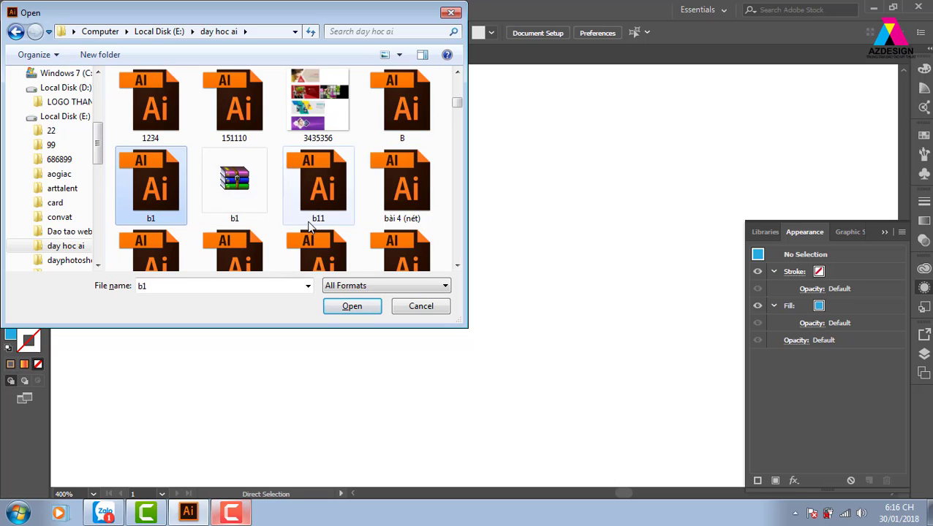
{"action": "key", "text": "b"}
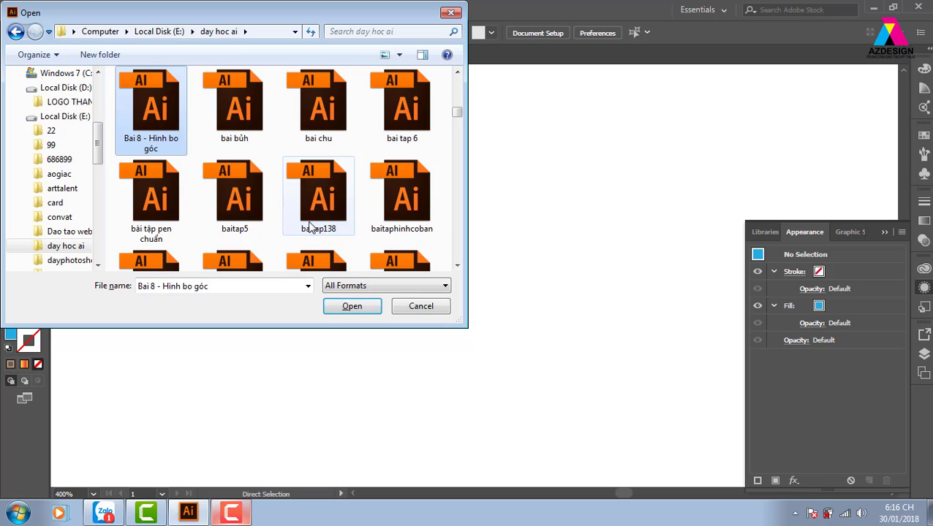
{"action": "left_click", "coordinate": [341, 152]}
{"action": "left_click", "coordinate": [358, 313]}
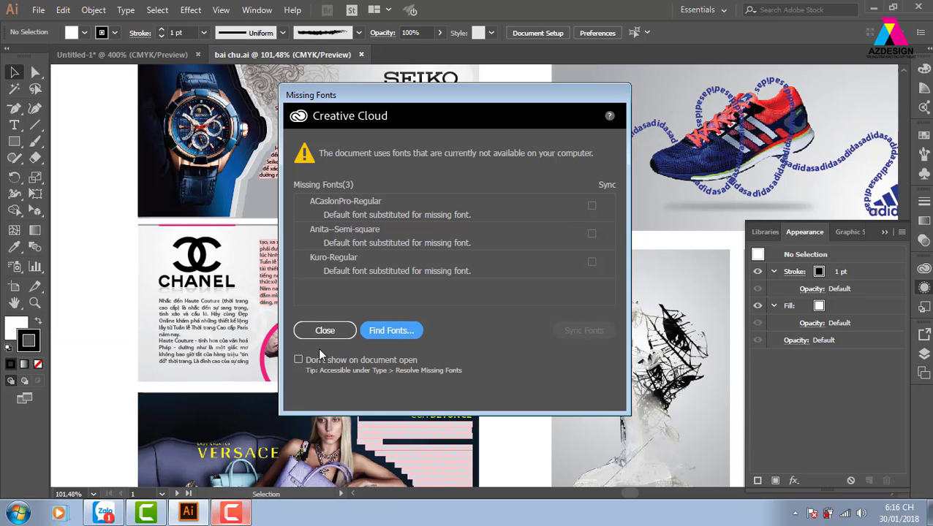
Step: Dismiss Missing Fonts, zoom to the Seiko ad, and set its paragraph to Roboto Condensed
{"action": "left_click", "coordinate": [324, 334]}
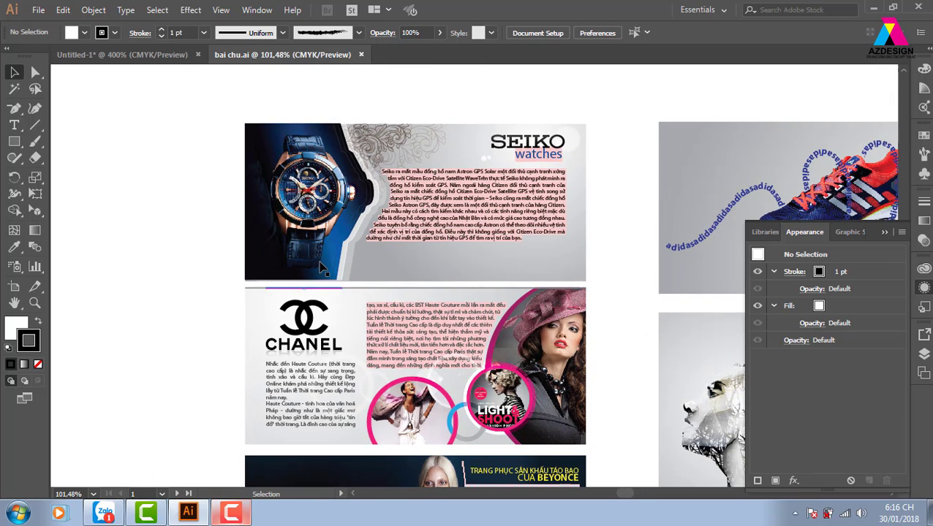
{"action": "key", "text": "z"}
{"action": "left_click_drag", "start_coordinate": [209, 95], "coordinate": [604, 300]}
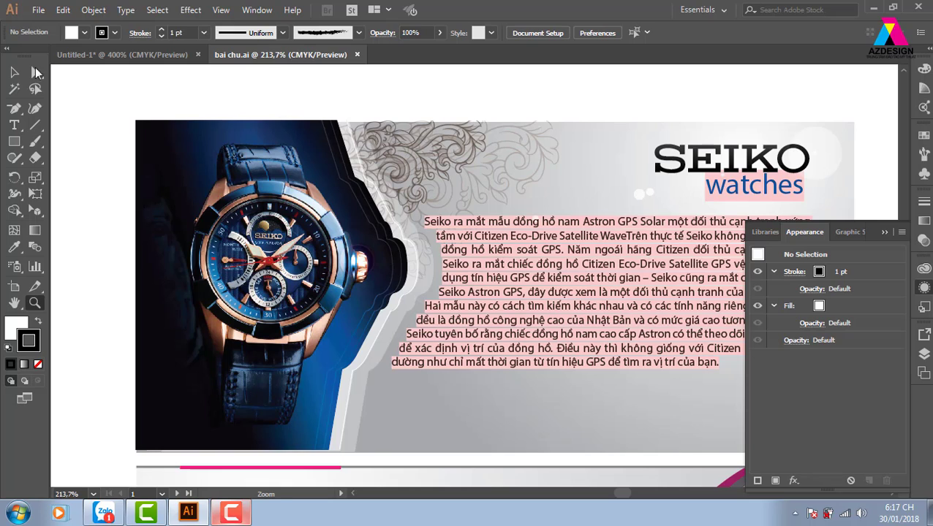
{"action": "left_click", "coordinate": [14, 71]}
{"action": "left_click", "coordinate": [468, 225]}
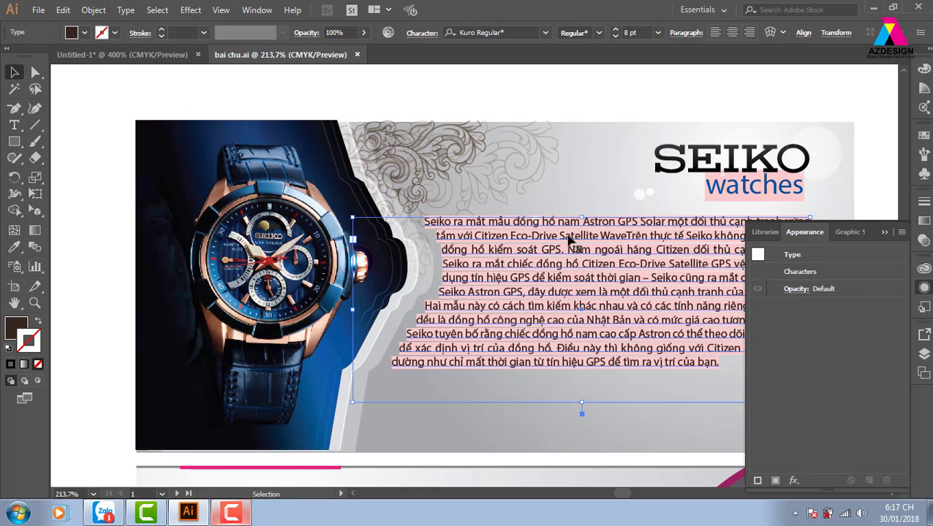
{"action": "left_click", "coordinate": [512, 33]}
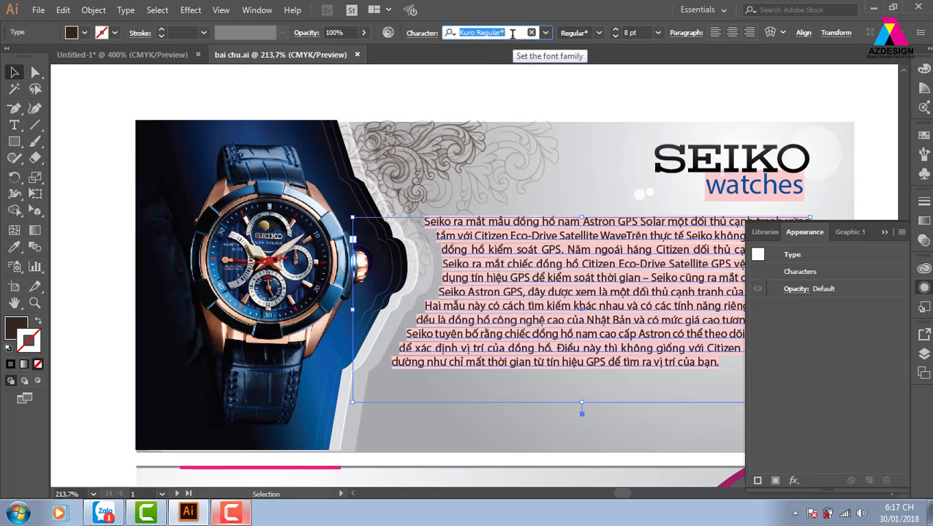
{"action": "type", "text": "robo"}
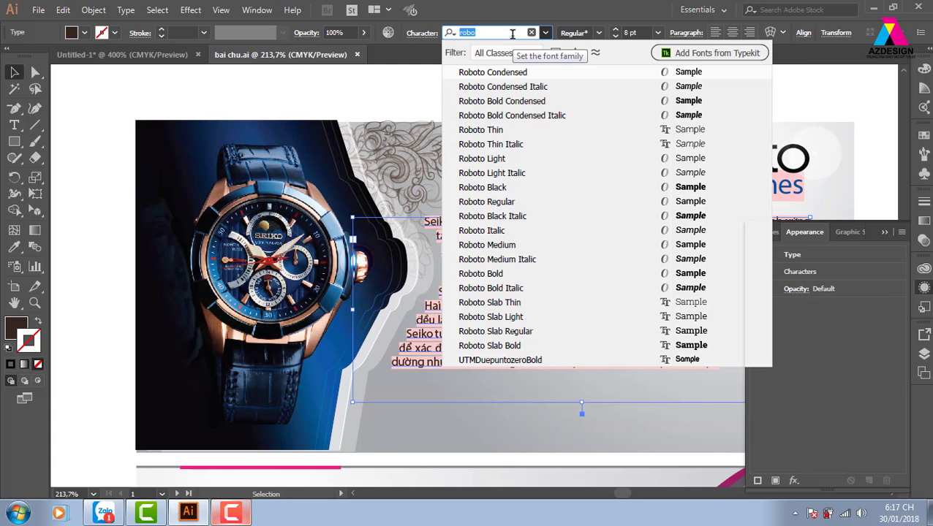
{"action": "key", "text": "Return"}
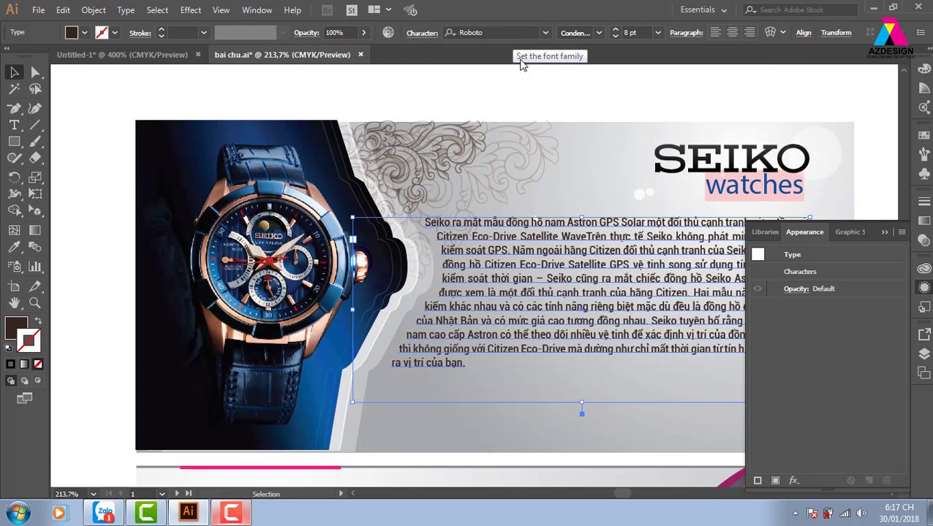
{"action": "left_click", "coordinate": [693, 85]}
Step: Duplicate the Seiko ad's grey gradient background straight up above the ad
{"action": "left_click_drag", "start_coordinate": [727, 103], "coordinate": [652, 73]}
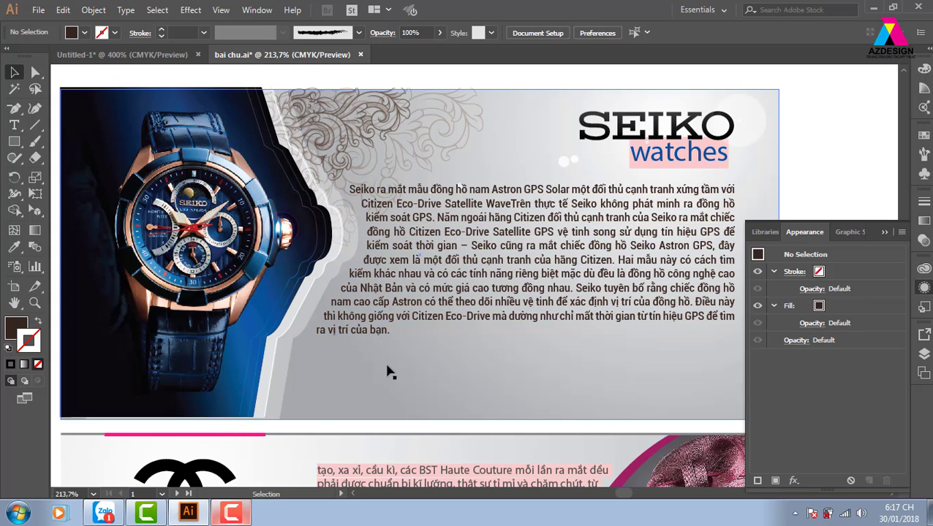
{"action": "left_click", "coordinate": [560, 232]}
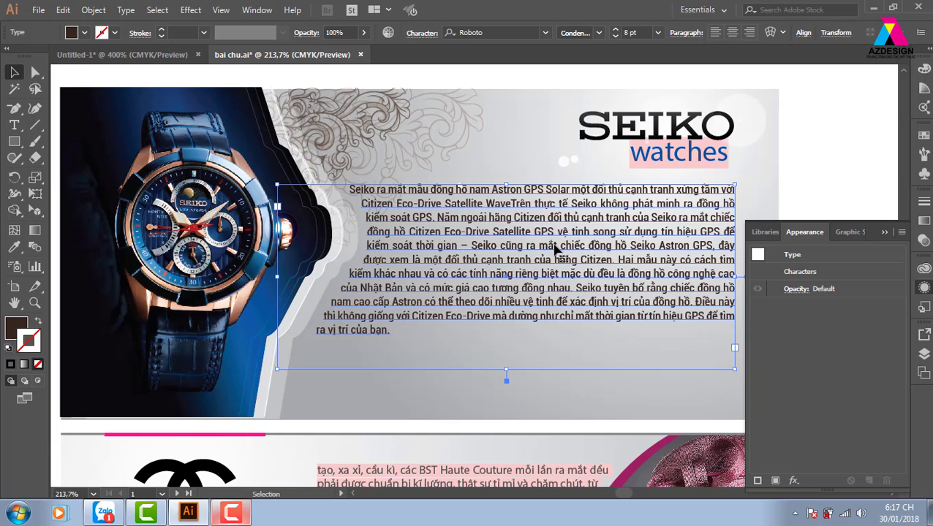
{"action": "key", "text": "ctrl+minus"}
{"action": "key", "text": "ctrl+minus"}
{"action": "scroll", "coordinate": [503, 188], "scroll_direction": "up", "scroll_amount": 4}
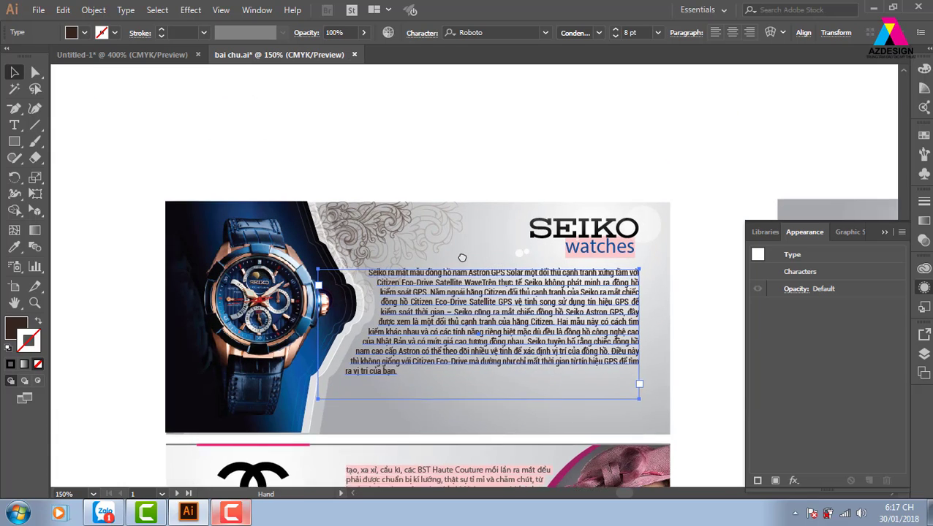
{"action": "left_click", "coordinate": [503, 188]}
{"action": "scroll", "coordinate": [458, 312], "scroll_direction": "down", "scroll_amount": 1}
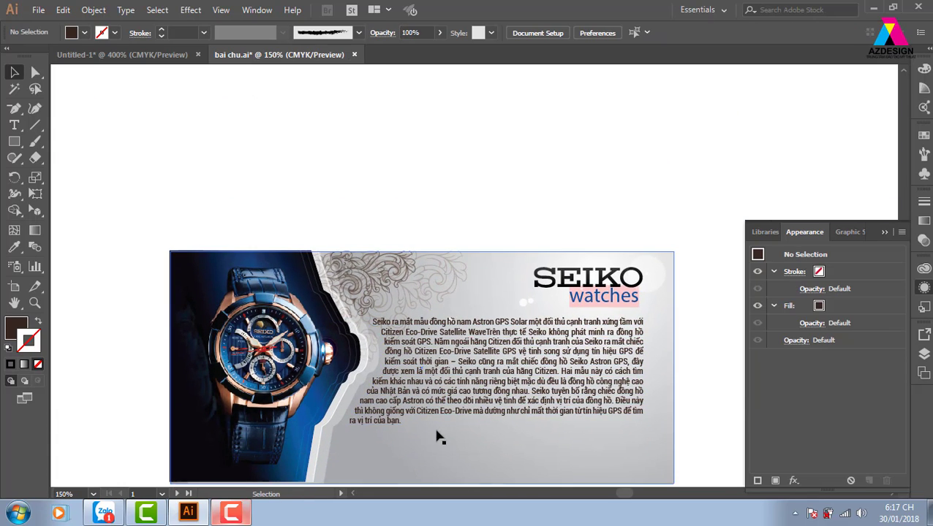
{"action": "left_click", "coordinate": [431, 468]}
{"action": "left_click_drag", "start_coordinate": [432, 466], "coordinate": [435, 216]}
{"action": "scroll", "coordinate": [387, 204], "scroll_direction": "up", "scroll_amount": 3}
Step: Place image 1.jpg, sized over the new grey gradient panel
{"action": "left_click", "coordinate": [38, 10]}
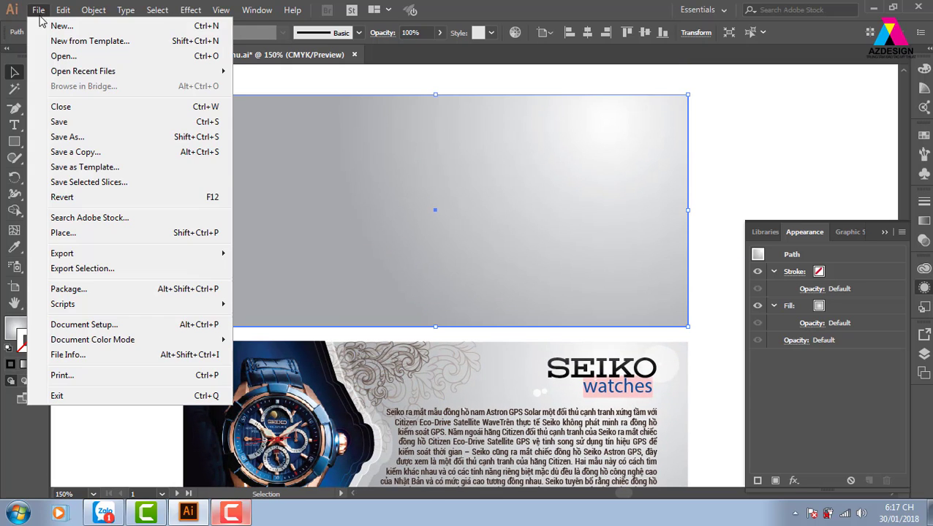
{"action": "left_click", "coordinate": [103, 234]}
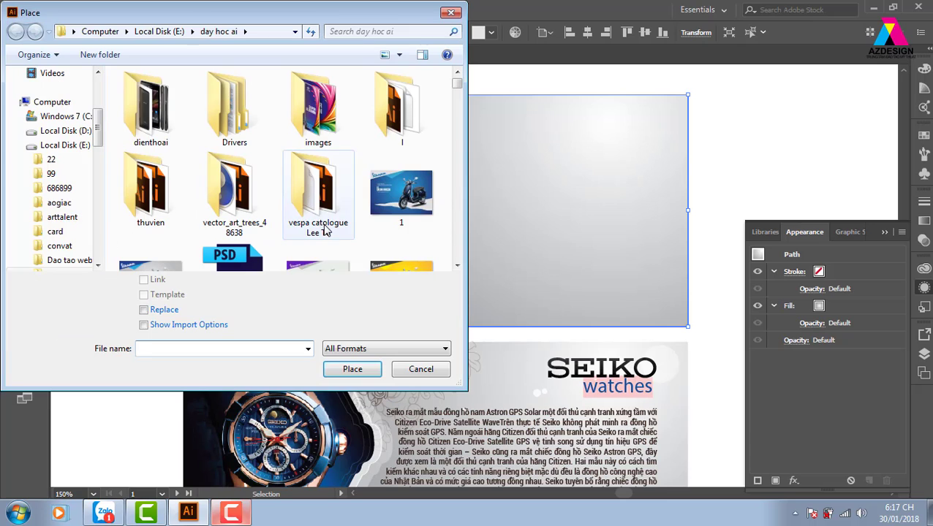
{"action": "left_click", "coordinate": [401, 192]}
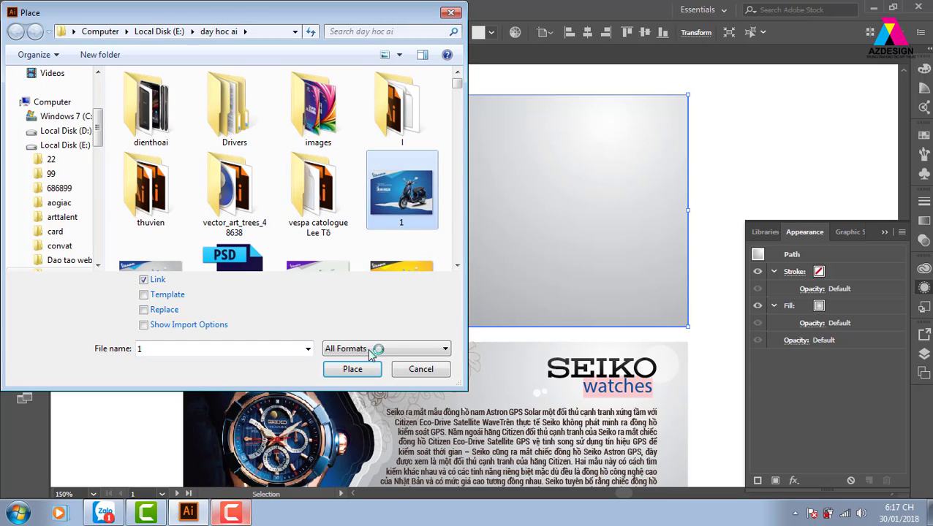
{"action": "left_click", "coordinate": [365, 371]}
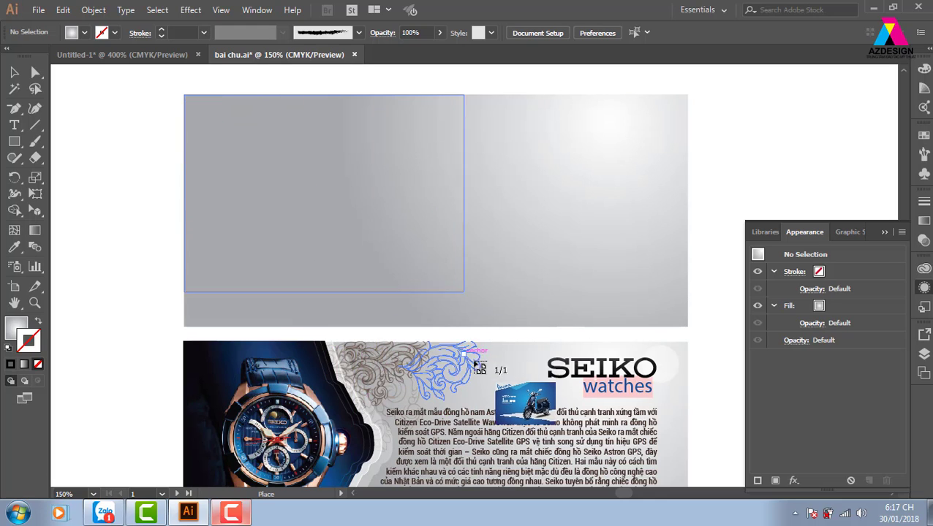
{"action": "left_click_drag", "start_coordinate": [475, 363], "coordinate": [515, 376]}
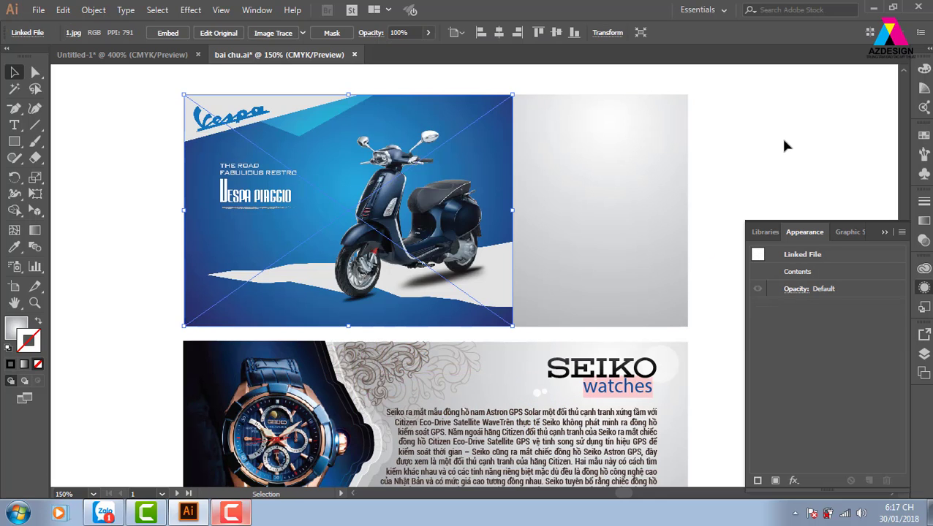
Step: Shift the Vespa image to the right side of the panel
{"action": "left_click", "coordinate": [784, 147]}
{"action": "left_click_drag", "start_coordinate": [461, 219], "coordinate": [583, 228]}
{"action": "left_click", "coordinate": [756, 150]}
{"action": "left_click_drag", "start_coordinate": [733, 170], "coordinate": [653, 174]}
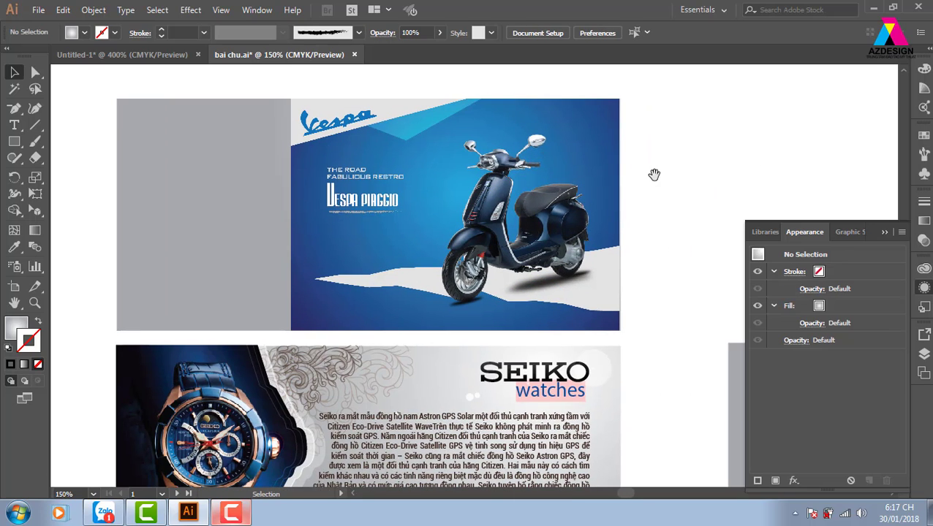
Step: With the Pen tool, trace the shape's wavy left edge down along the scooter's outline
{"action": "key", "text": "p"}
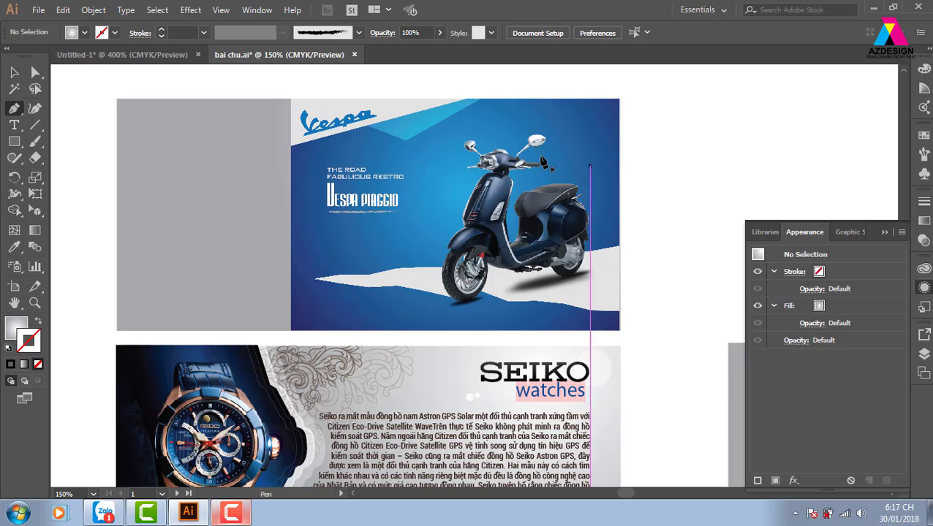
{"action": "left_click", "coordinate": [491, 98]}
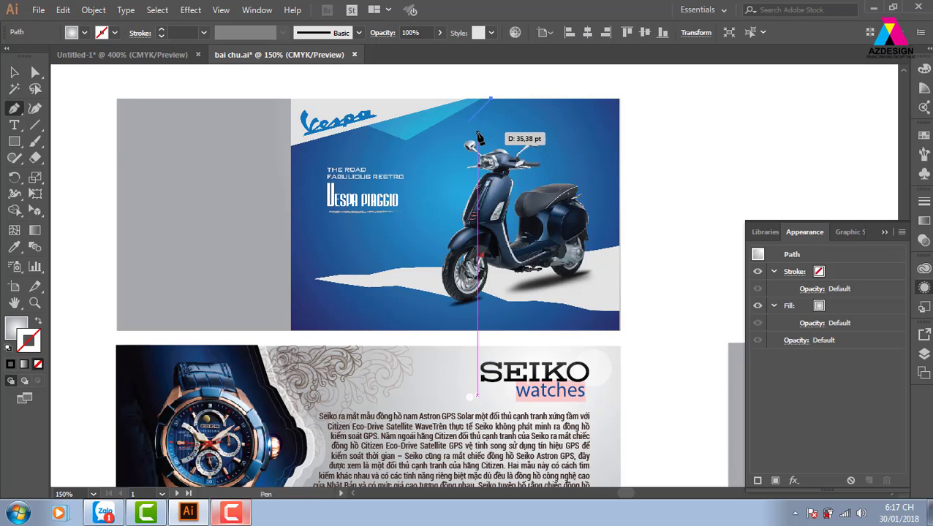
{"action": "left_click", "coordinate": [474, 136]}
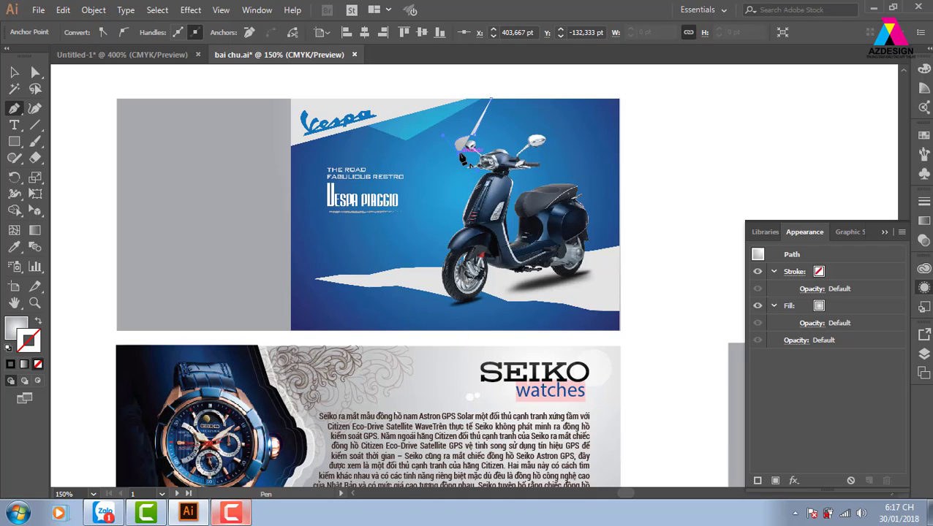
{"action": "left_click_drag", "start_coordinate": [459, 155], "coordinate": [470, 163]}
{"action": "left_click_drag", "start_coordinate": [466, 176], "coordinate": [439, 265]}
{"action": "left_click_drag", "start_coordinate": [447, 325], "coordinate": [504, 343]}
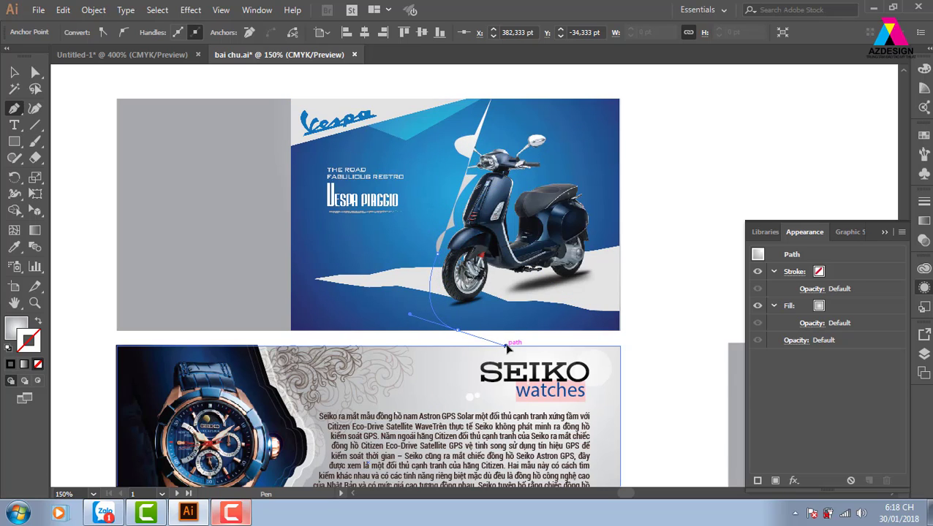
{"action": "left_click", "coordinate": [458, 331]}
Step: Close the shape through the image's bottom-right and top-right corners back to the start point
{"action": "left_click", "coordinate": [620, 331]}
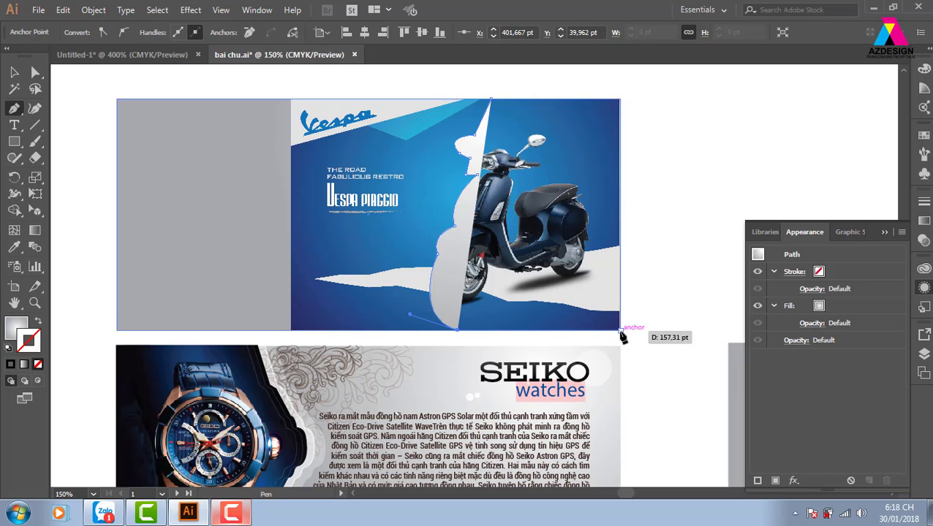
{"action": "left_click", "coordinate": [620, 99]}
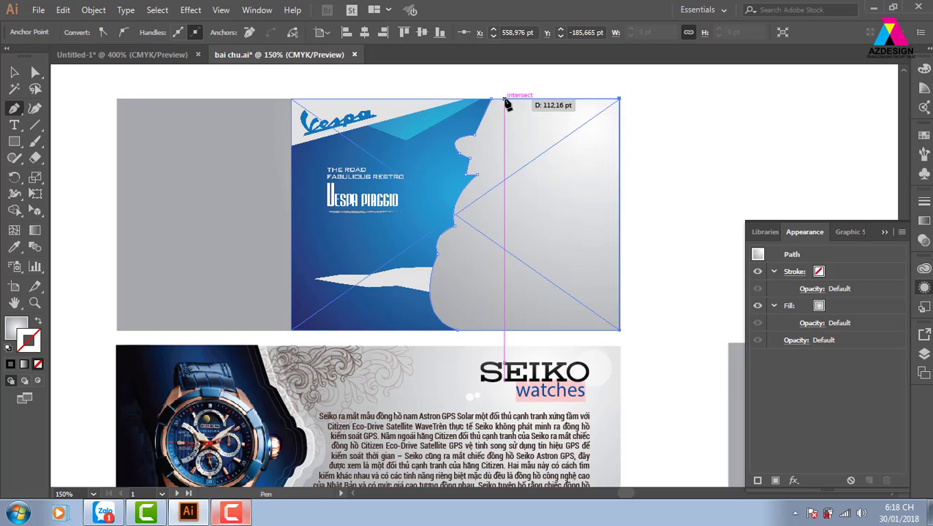
{"action": "left_click", "coordinate": [491, 99]}
{"action": "left_click_drag", "start_coordinate": [438, 201], "coordinate": [521, 51]}
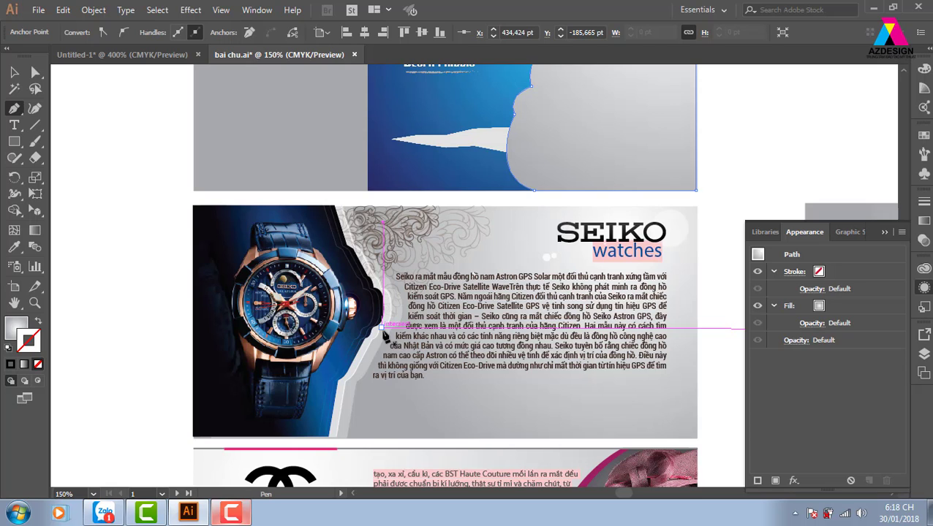
{"action": "left_click_drag", "start_coordinate": [562, 143], "coordinate": [484, 223]}
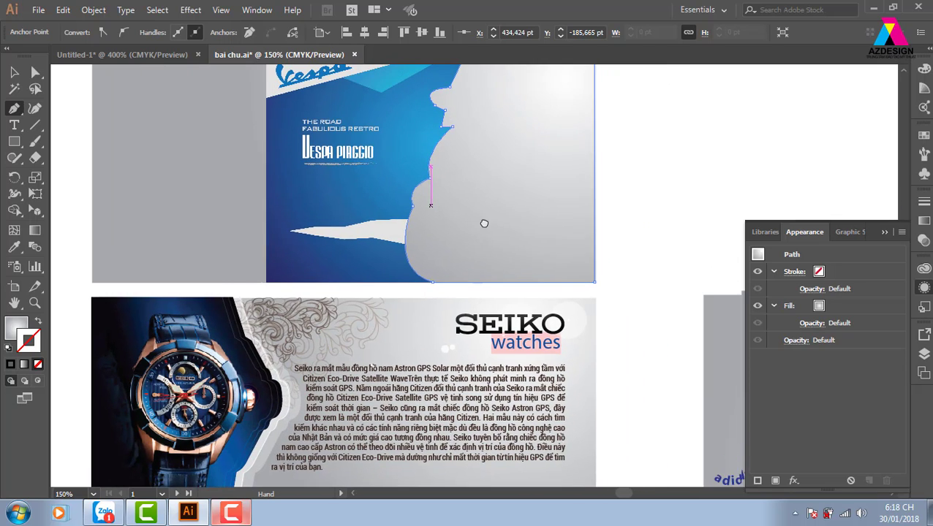
{"action": "left_click_drag", "start_coordinate": [424, 212], "coordinate": [359, 268]}
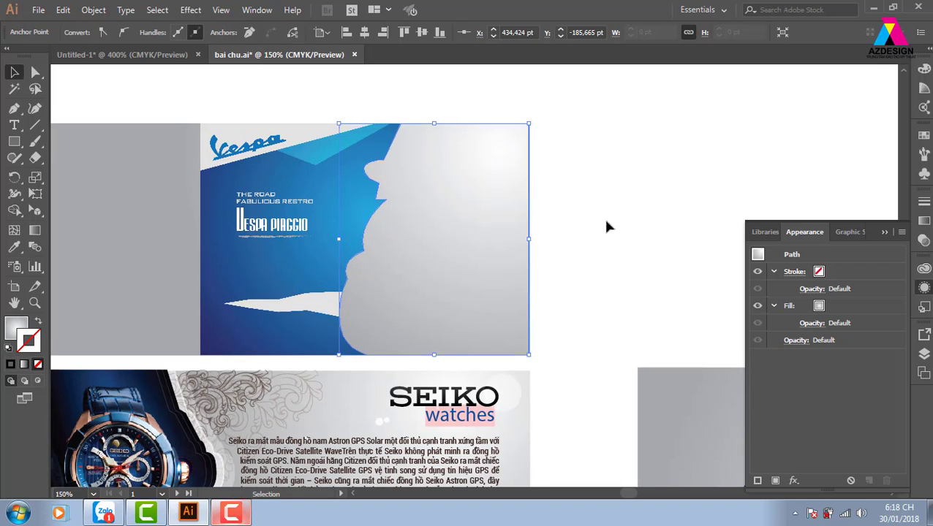
Step: Select the wavy shape and the Vespa photo and clip the photo with Ctrl+7
{"action": "key", "text": "v"}
{"action": "left_click", "coordinate": [387, 259]}
{"action": "left_click", "coordinate": [287, 273], "text": "shift"}
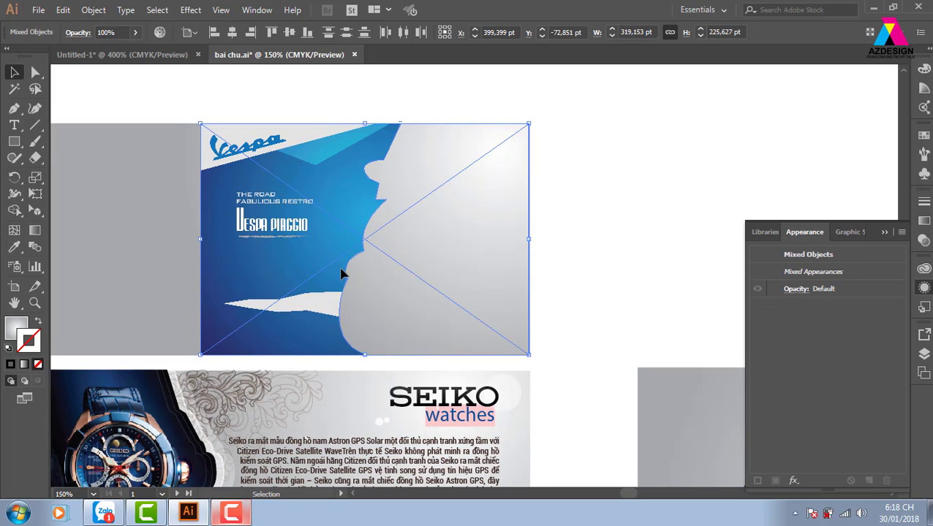
{"action": "key", "text": "ctrl+7"}
{"action": "left_click", "coordinate": [607, 209]}
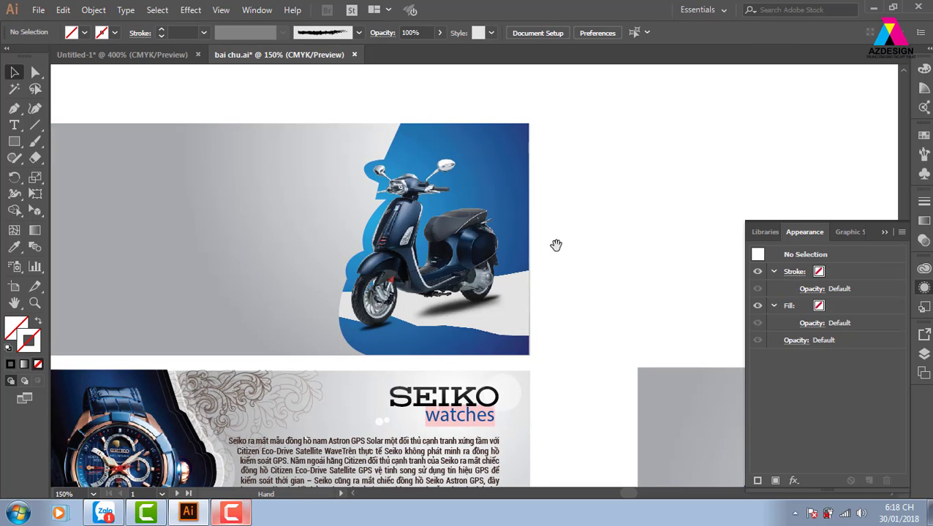
{"action": "left_click_drag", "start_coordinate": [555, 245], "coordinate": [668, 211]}
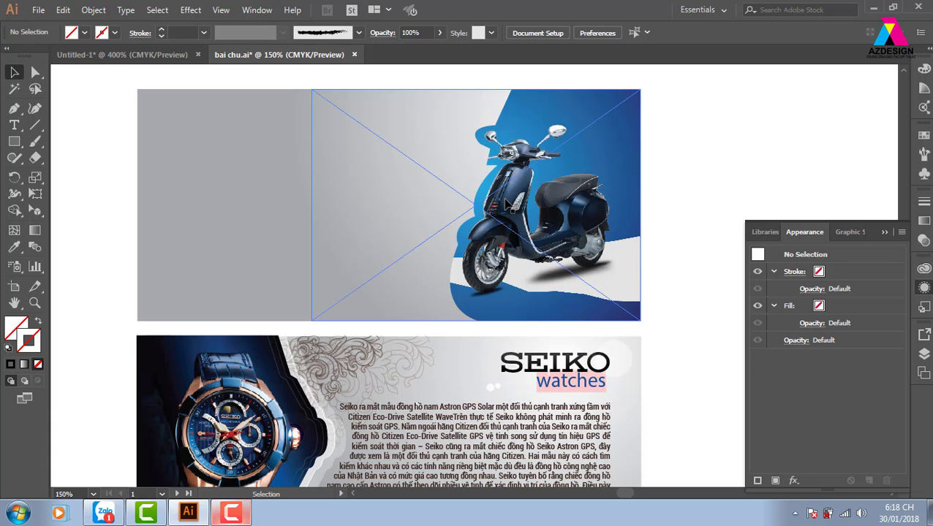
Step: Alt-drag a duplicate of the scooter clip group out beside the page
{"action": "left_click_drag", "start_coordinate": [368, 245], "coordinate": [406, 241]}
{"action": "left_click", "coordinate": [353, 285]}
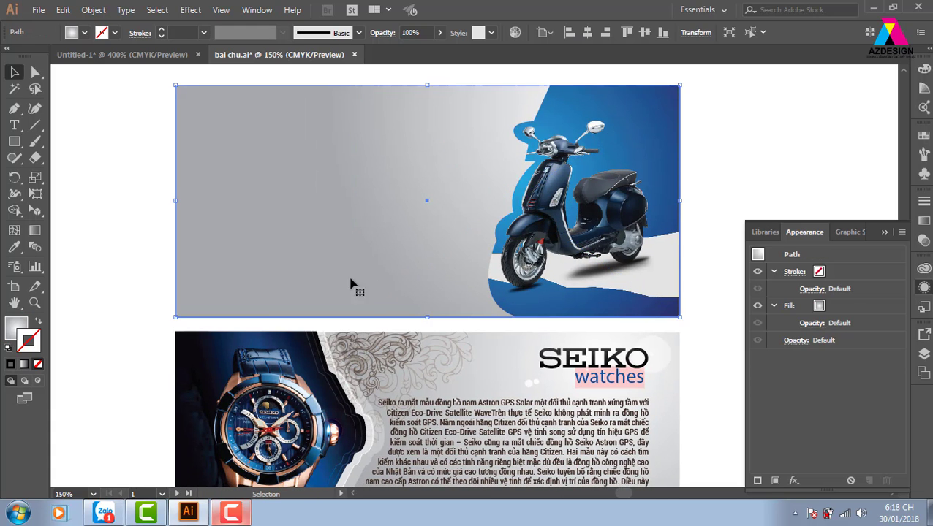
{"action": "left_click_drag", "start_coordinate": [353, 285], "coordinate": [334, 279]}
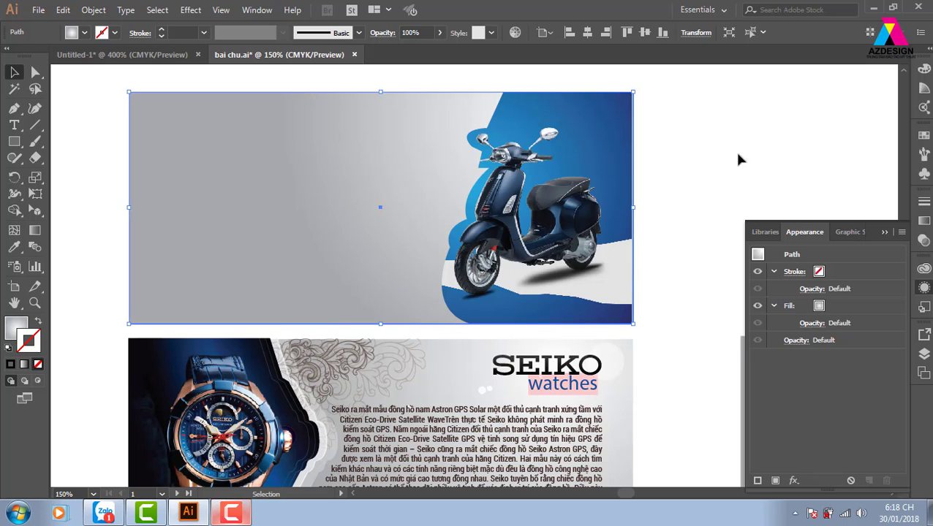
{"action": "left_click", "coordinate": [587, 232]}
{"action": "left_click_drag", "start_coordinate": [586, 233], "coordinate": [478, 232]}
{"action": "left_click_drag", "start_coordinate": [405, 244], "coordinate": [636, 243]}
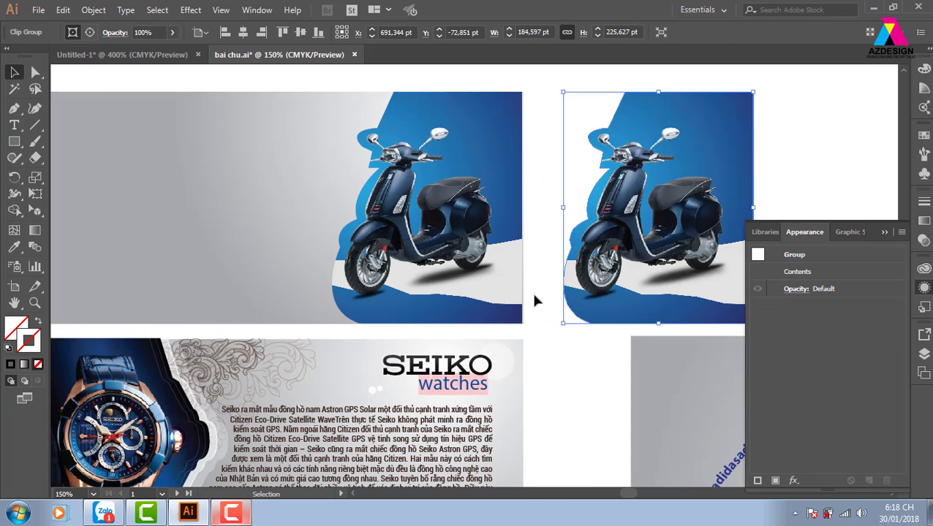
Step: Release the duplicate's clipping mask and delete its Vespa image, keeping only the wavy path
{"action": "right_click", "coordinate": [643, 152]}
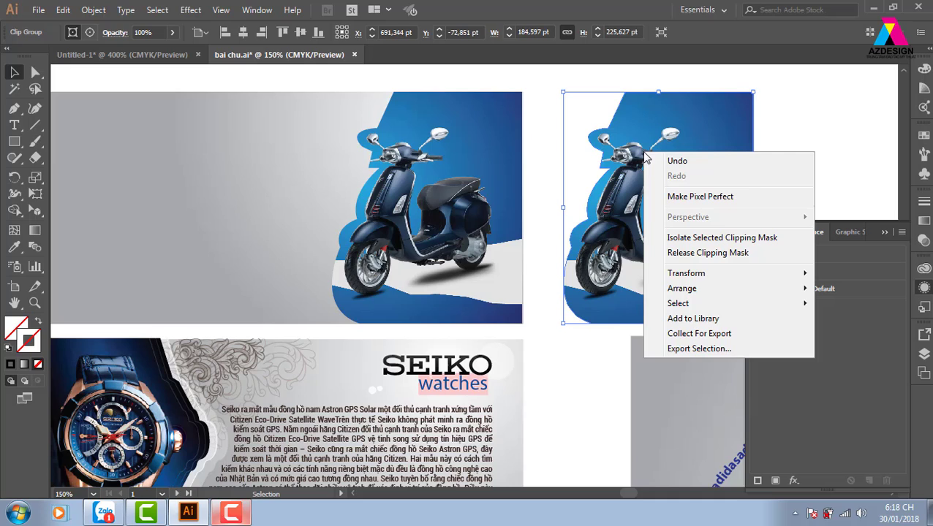
{"action": "left_click", "coordinate": [689, 254]}
{"action": "left_click", "coordinate": [779, 157]}
{"action": "left_click", "coordinate": [749, 172]}
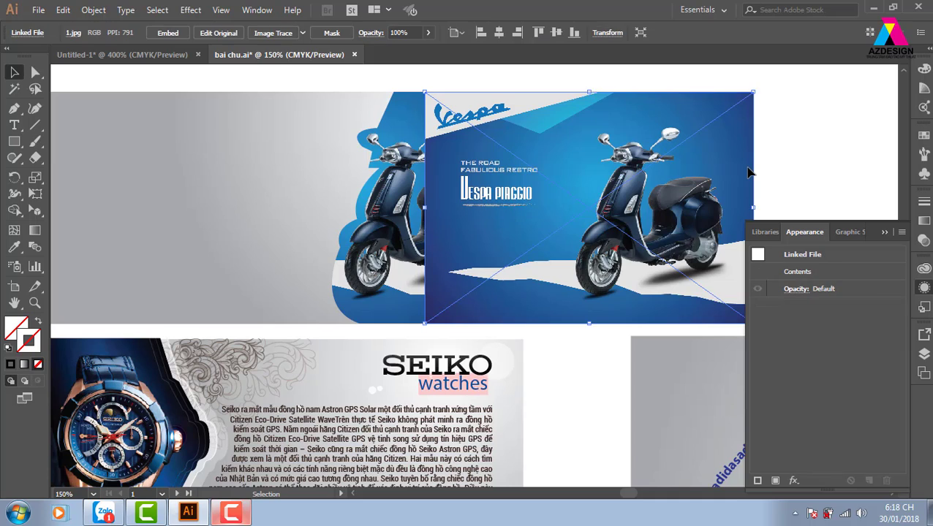
{"action": "key", "text": "Delete"}
{"action": "left_click_drag", "start_coordinate": [776, 118], "coordinate": [680, 180]}
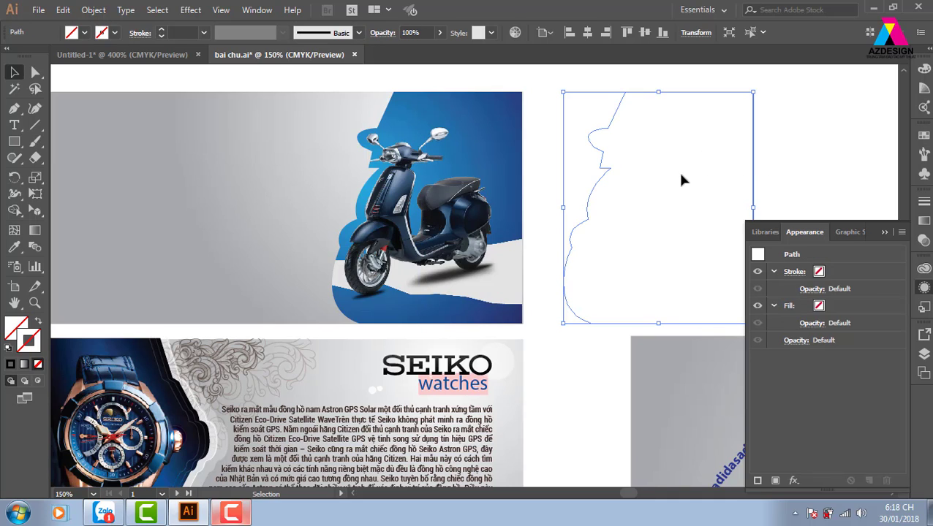
Step: Make the wavy path white fill with no stroke, move it onto the scooter banner behind the image
{"action": "left_click", "coordinate": [923, 135]}
{"action": "left_click", "coordinate": [771, 172]}
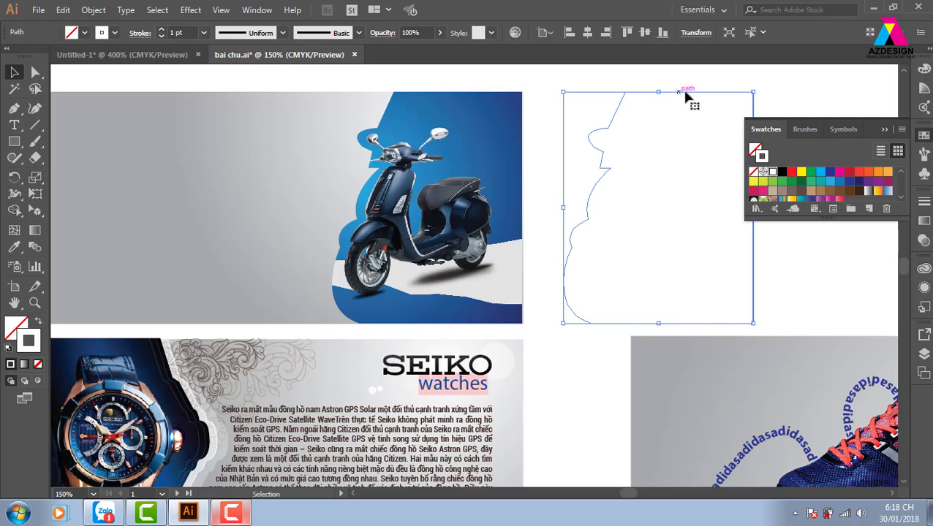
{"action": "left_click", "coordinate": [814, 101]}
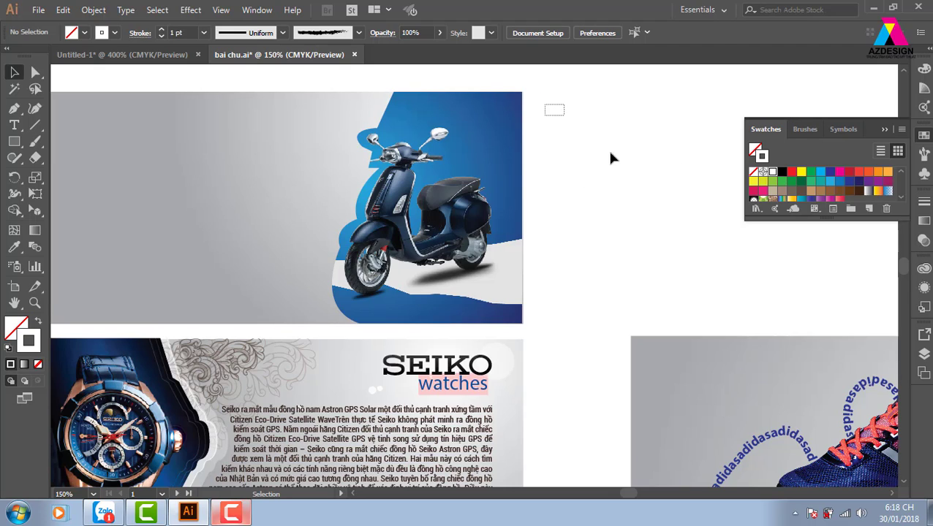
{"action": "left_click_drag", "start_coordinate": [613, 158], "coordinate": [655, 197]}
{"action": "key", "text": "shift+x"}
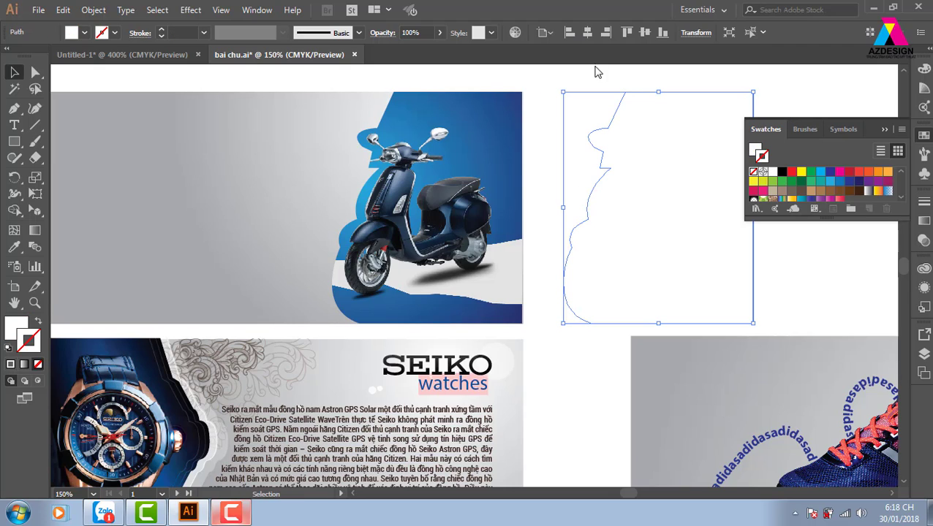
{"action": "left_click_drag", "start_coordinate": [615, 122], "coordinate": [375, 168]}
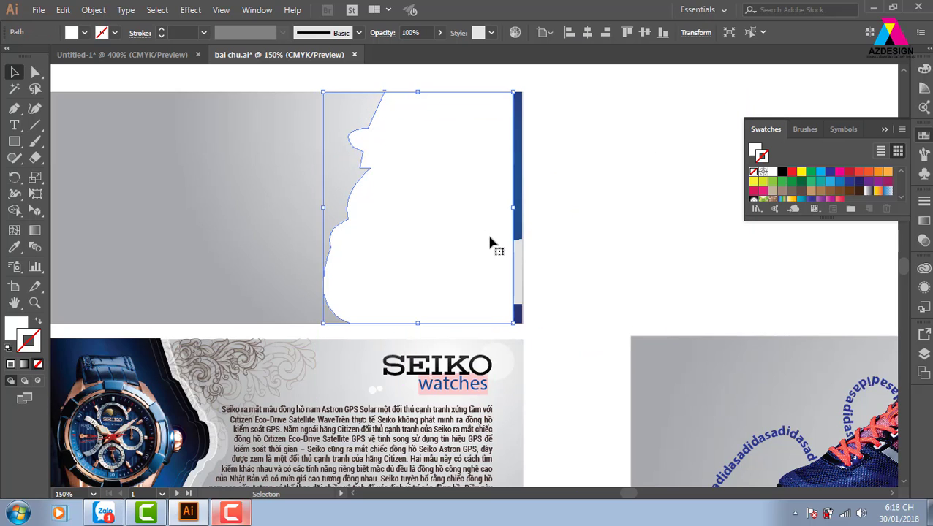
{"action": "scroll", "coordinate": [506, 247], "scroll_direction": "left", "scroll_amount": 2}
{"action": "key", "text": "ctrl+7"}
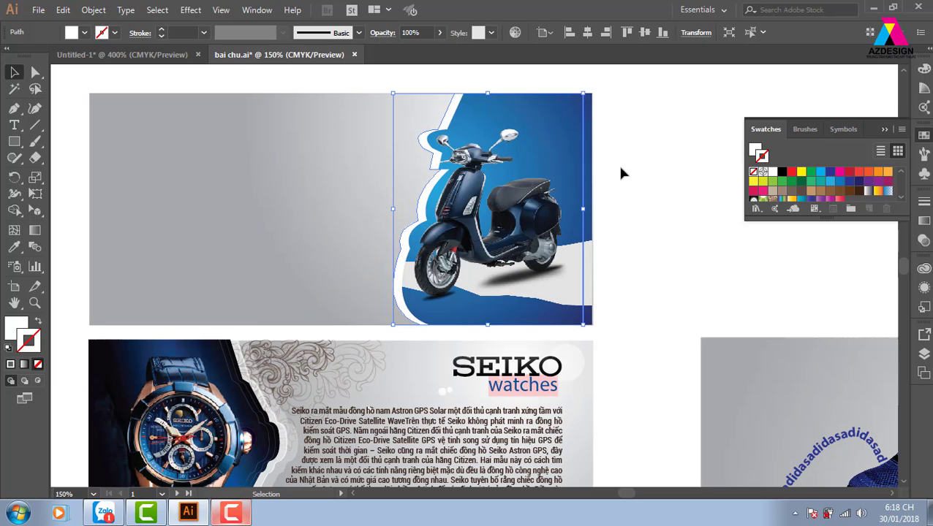
Step: Select the white wavy backing and nudge it slightly left
{"action": "left_click", "coordinate": [432, 333]}
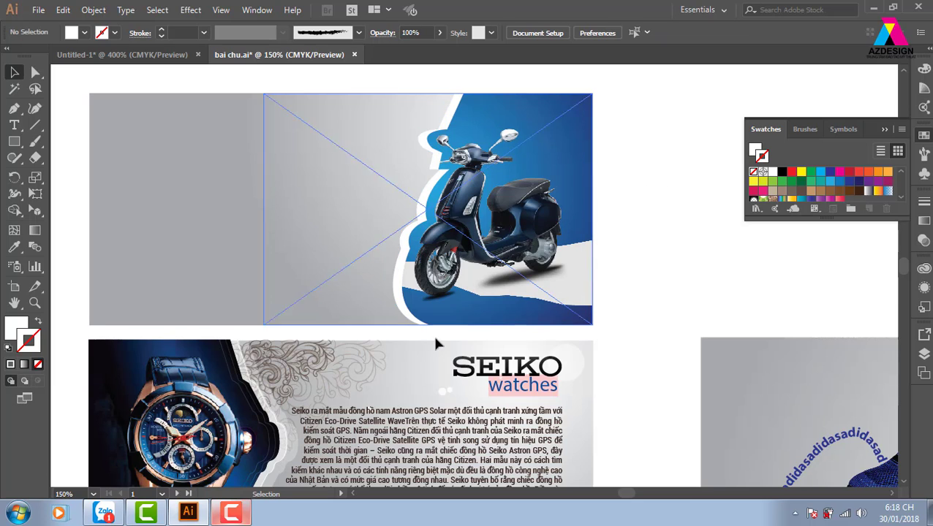
{"action": "left_click", "coordinate": [231, 512]}
{"action": "left_click", "coordinate": [853, 382]}
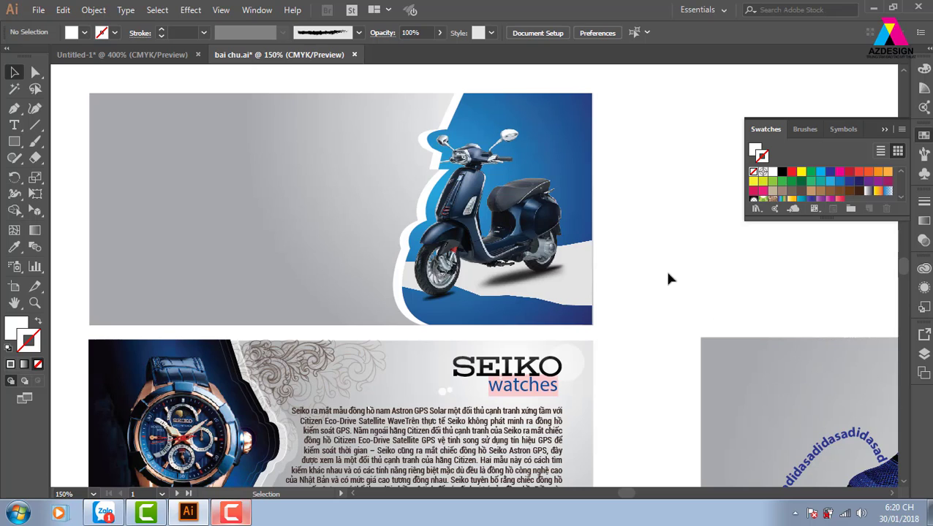
{"action": "scroll", "coordinate": [680, 264], "scroll_direction": "down", "scroll_amount": 1}
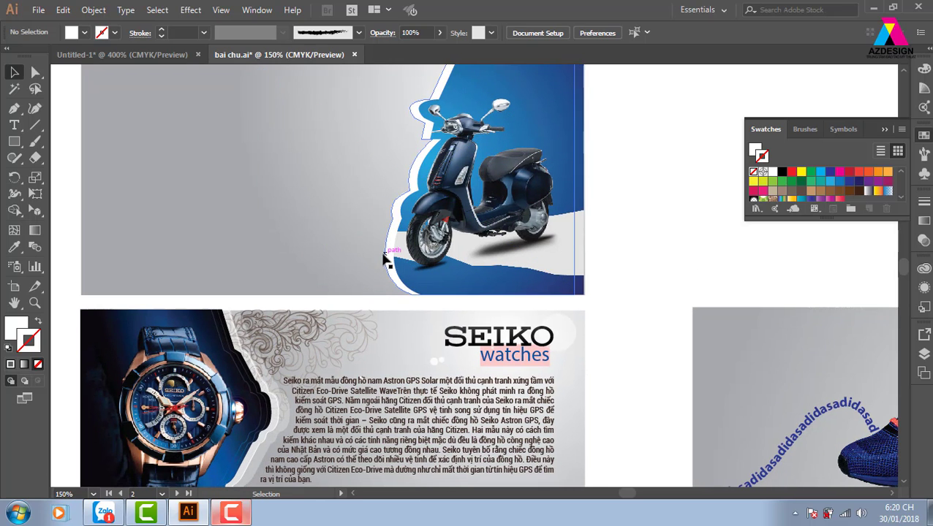
{"action": "left_click", "coordinate": [385, 257]}
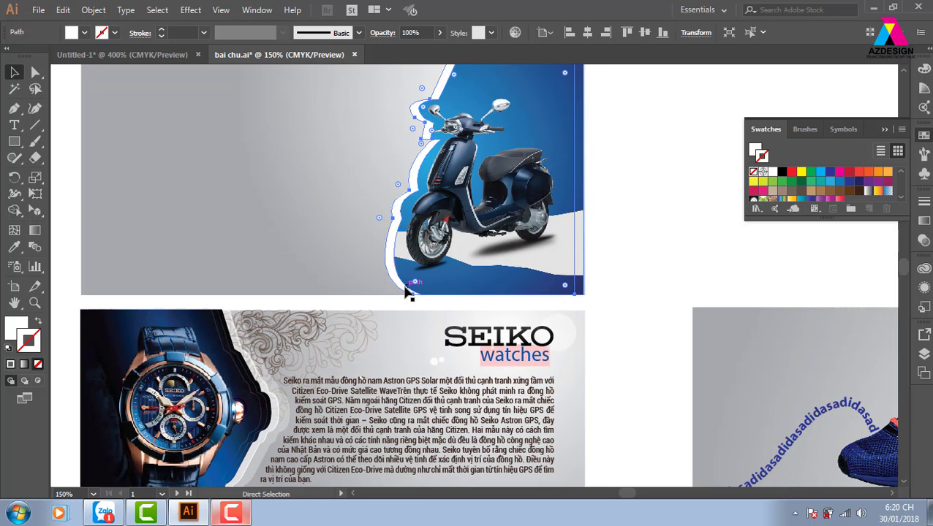
{"action": "key", "text": "v"}
{"action": "key", "text": "shift+Left"}
{"action": "key", "text": "shift+Left"}
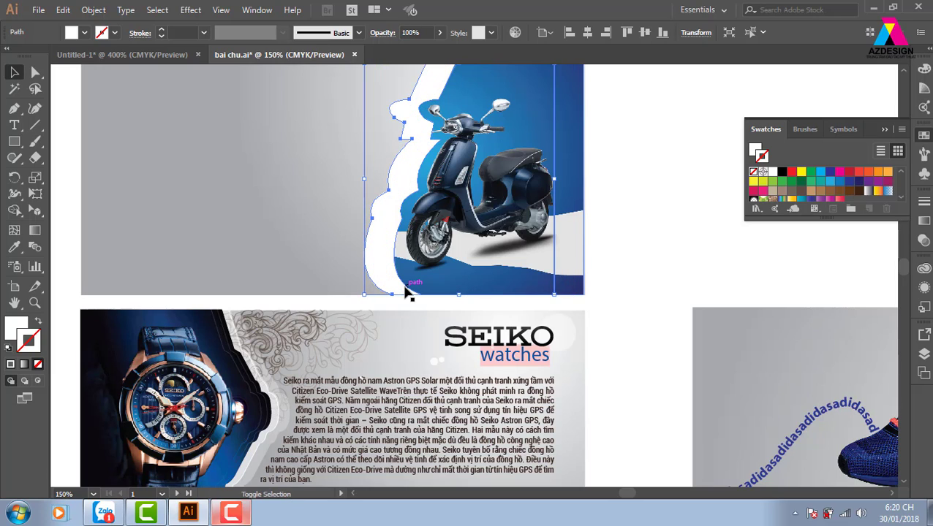
Step: Lower the white backing's opacity to 22%
{"action": "left_click", "coordinate": [440, 34]}
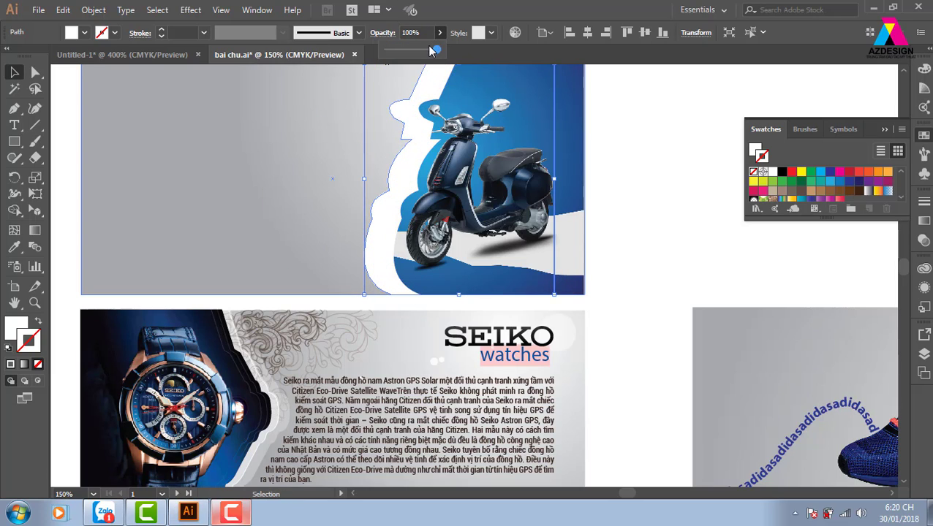
{"action": "left_click_drag", "start_coordinate": [437, 49], "coordinate": [396, 49]}
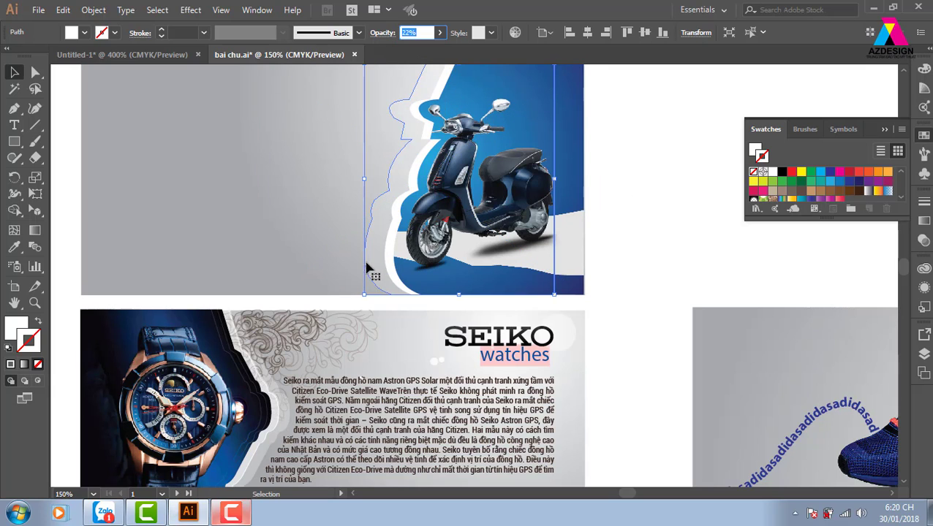
{"action": "left_click", "coordinate": [664, 232]}
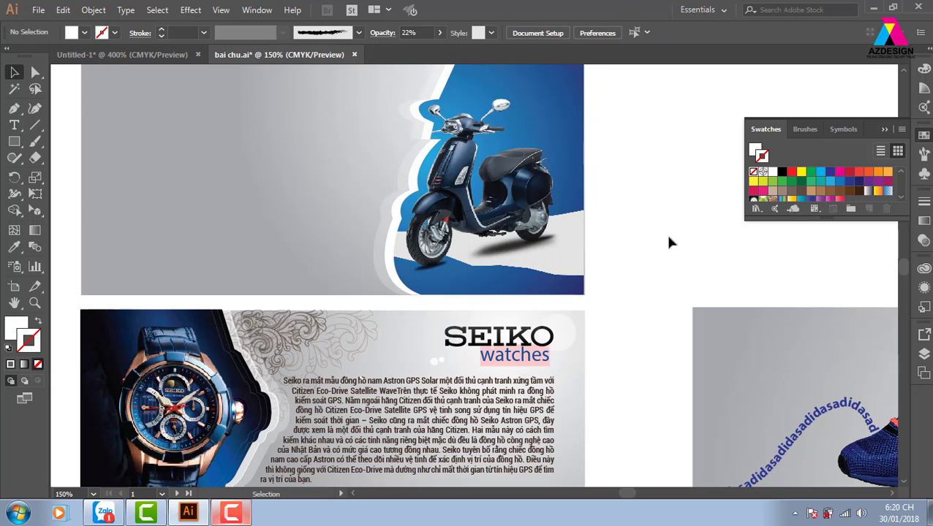
{"action": "left_click", "coordinate": [495, 391]}
{"action": "scroll", "coordinate": [495, 410], "scroll_direction": "up", "scroll_amount": 3}
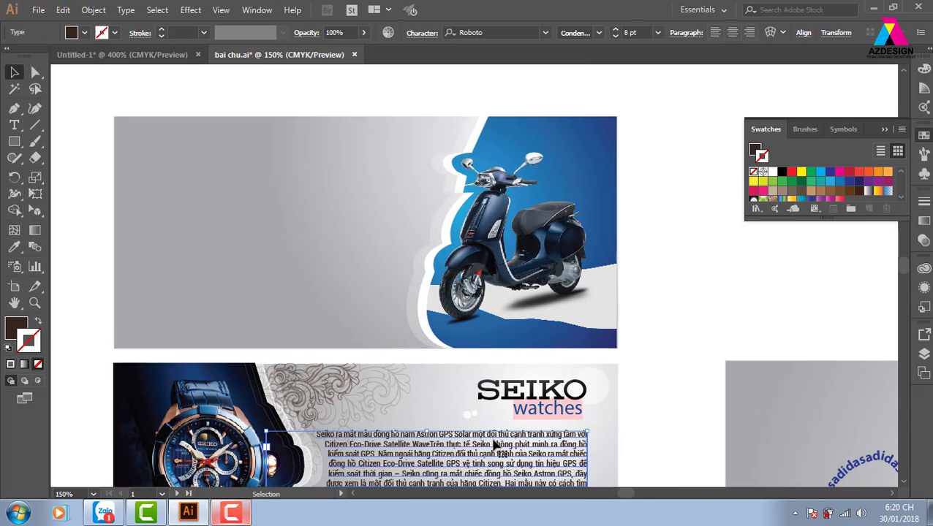
{"action": "left_click_drag", "start_coordinate": [498, 442], "coordinate": [344, 199]}
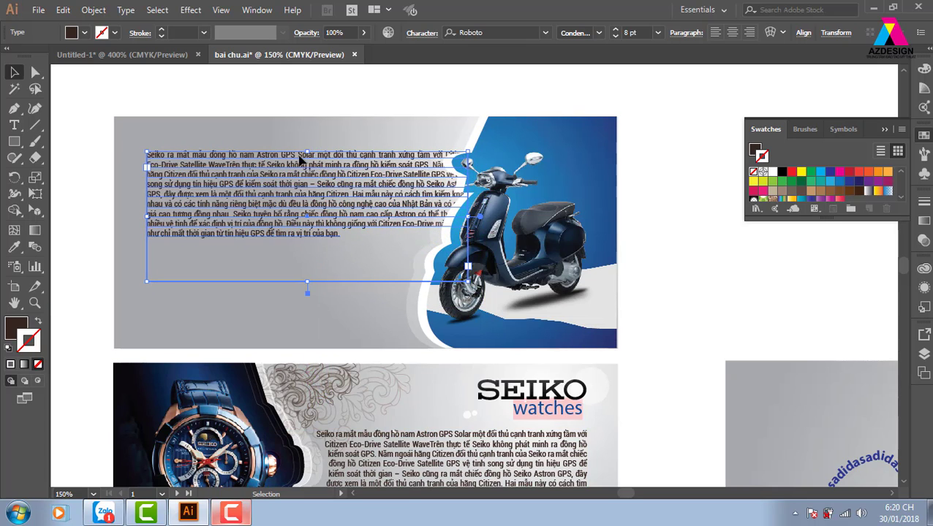
{"action": "left_click_drag", "start_coordinate": [305, 153], "coordinate": [293, 153]}
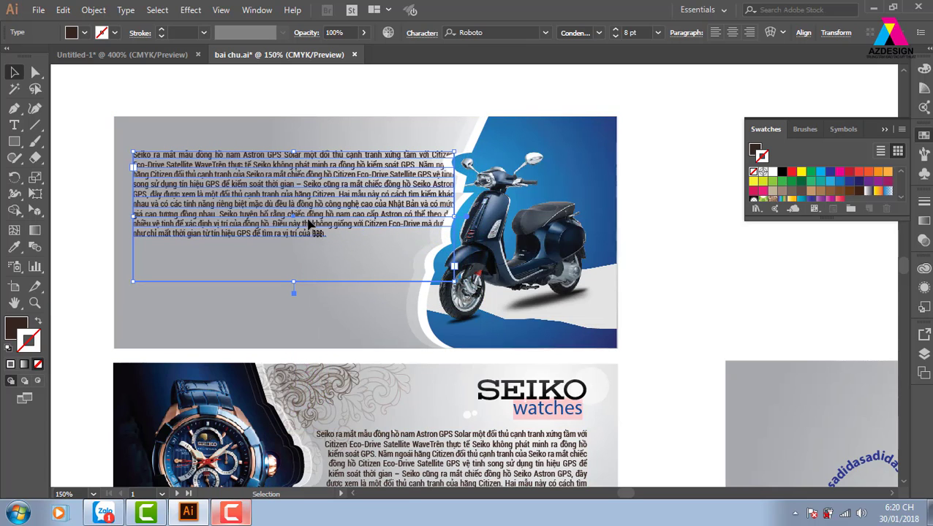
{"action": "left_click_drag", "start_coordinate": [307, 223], "coordinate": [319, 260]}
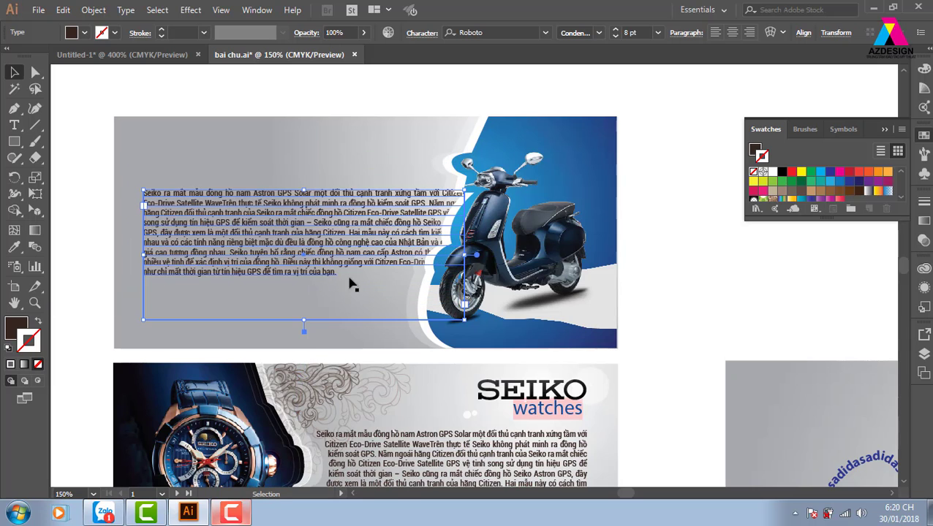
{"action": "left_click", "coordinate": [668, 271]}
{"action": "left_click", "coordinate": [462, 146]}
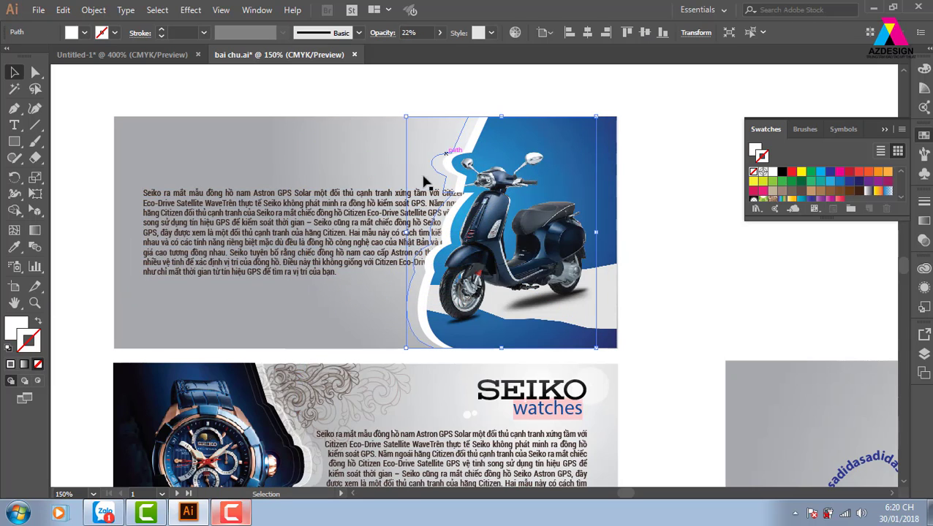
{"action": "left_click", "coordinate": [354, 202]}
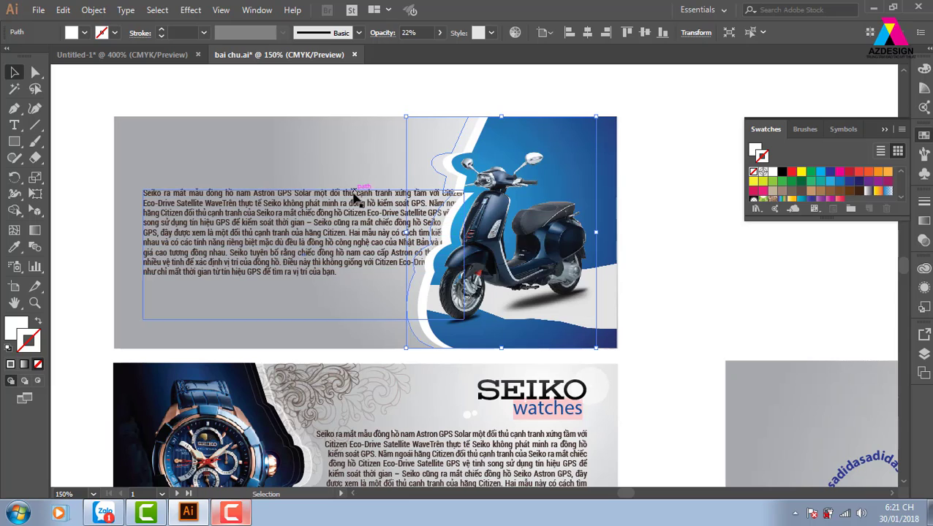
{"action": "left_click", "coordinate": [471, 135]}
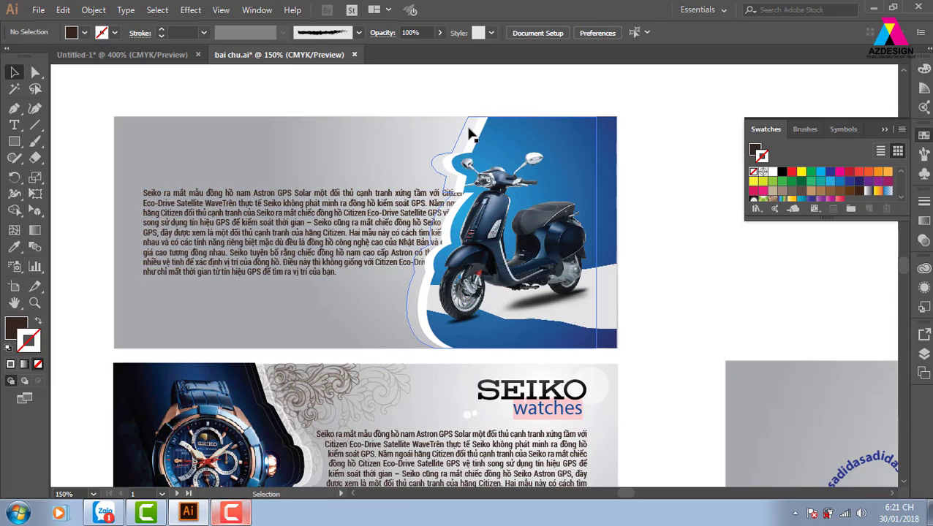
{"action": "left_click_drag", "start_coordinate": [455, 132], "coordinate": [338, 124]}
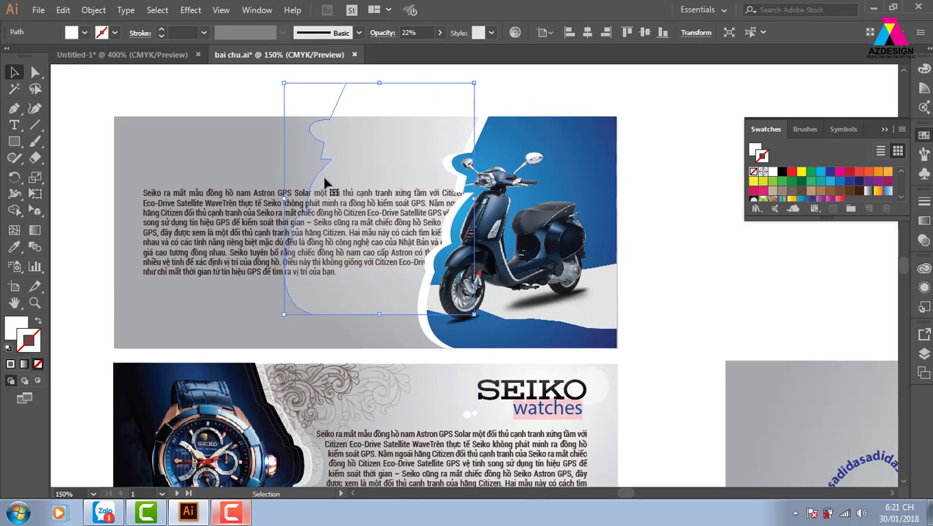
{"action": "key", "text": "ctrl+z"}
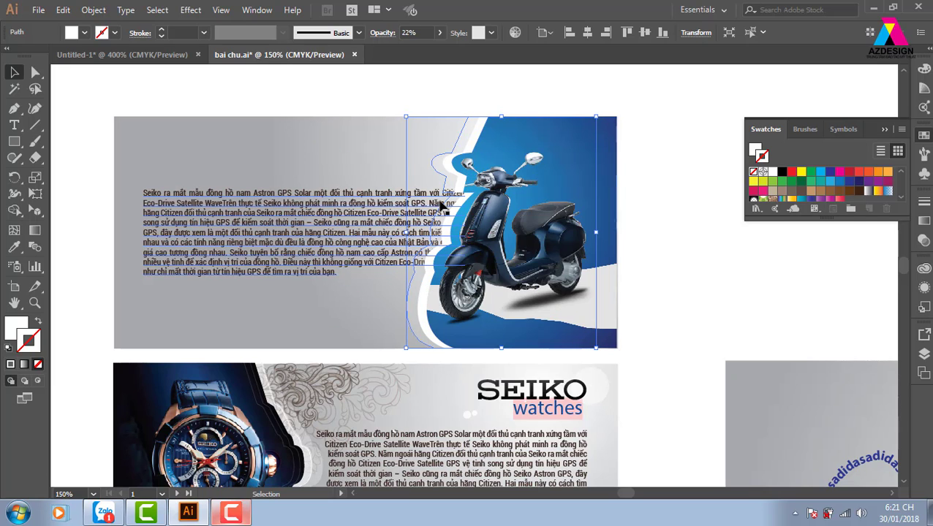
Step: Apply Text Wrap > Make to the swoosh shape so the Vespa paragraph flows around it
{"action": "left_click", "coordinate": [126, 10]}
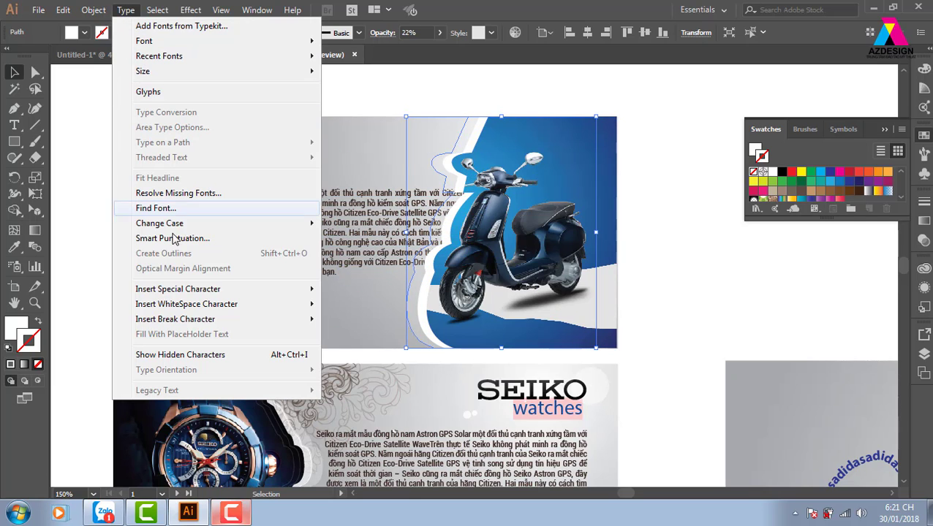
{"action": "mouse_move", "coordinate": [97, 10]}
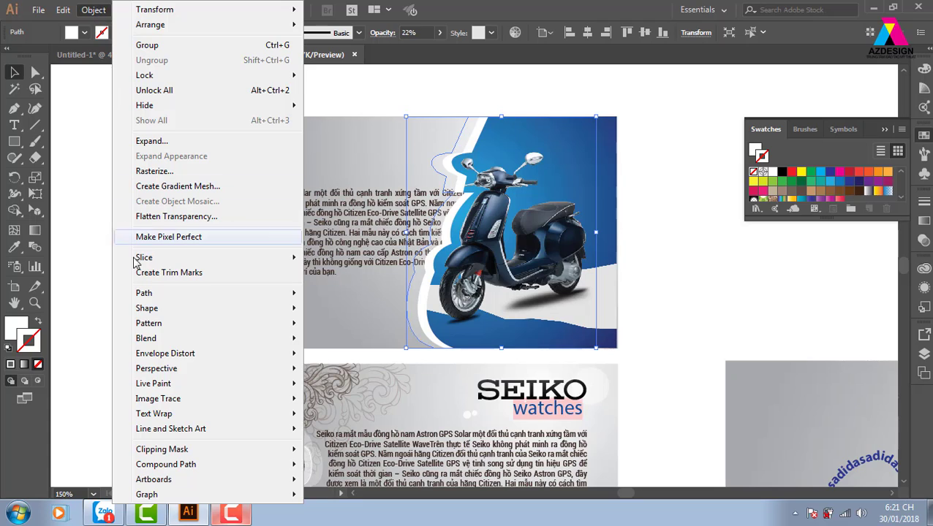
{"action": "mouse_move", "coordinate": [167, 414]}
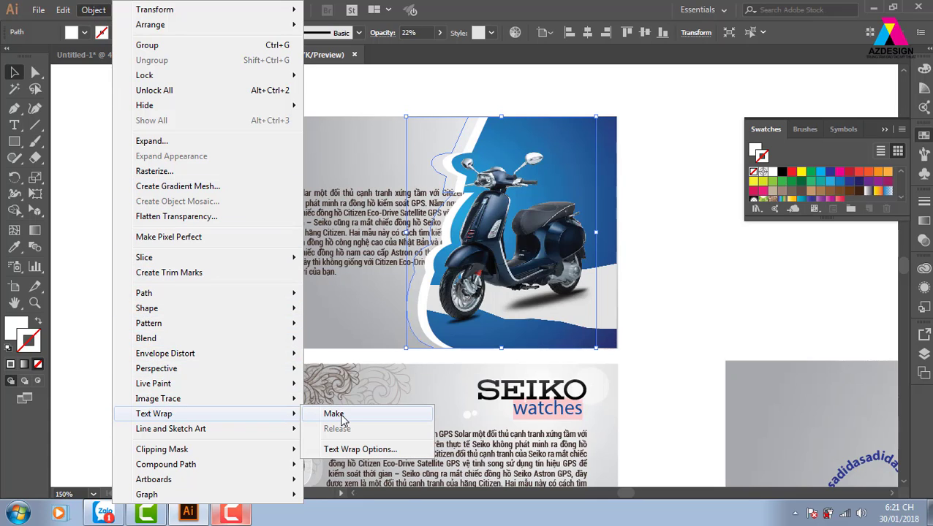
{"action": "left_click", "coordinate": [335, 414]}
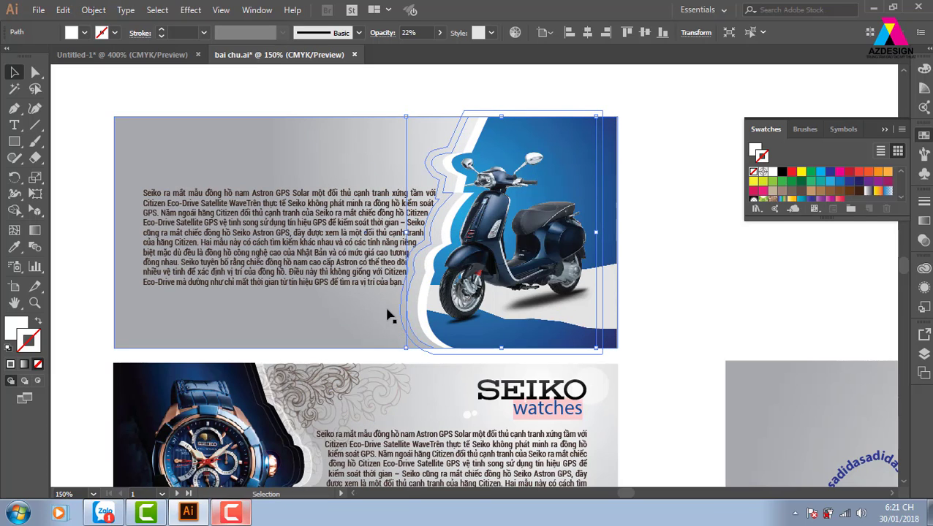
{"action": "key", "text": "ctrl+shift+a"}
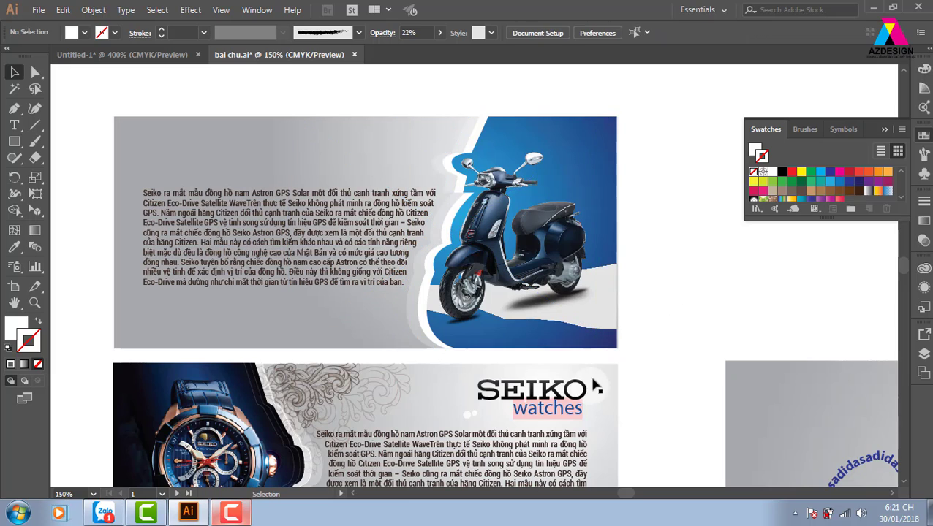
Step: Scroll down to the Chanel banner and select its left text column and grey background
{"action": "left_click", "coordinate": [556, 391]}
{"action": "left_click", "coordinate": [626, 342]}
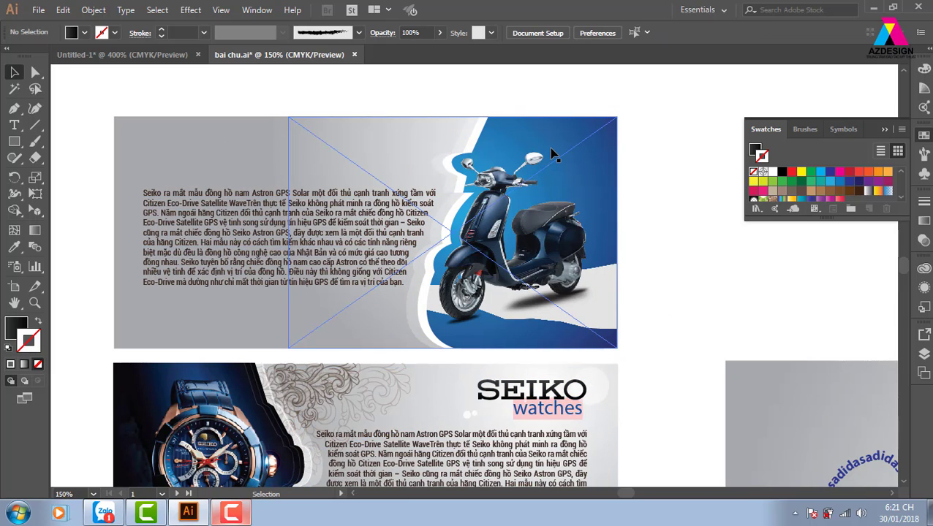
{"action": "scroll", "coordinate": [538, 351], "scroll_direction": "down", "scroll_amount": 5}
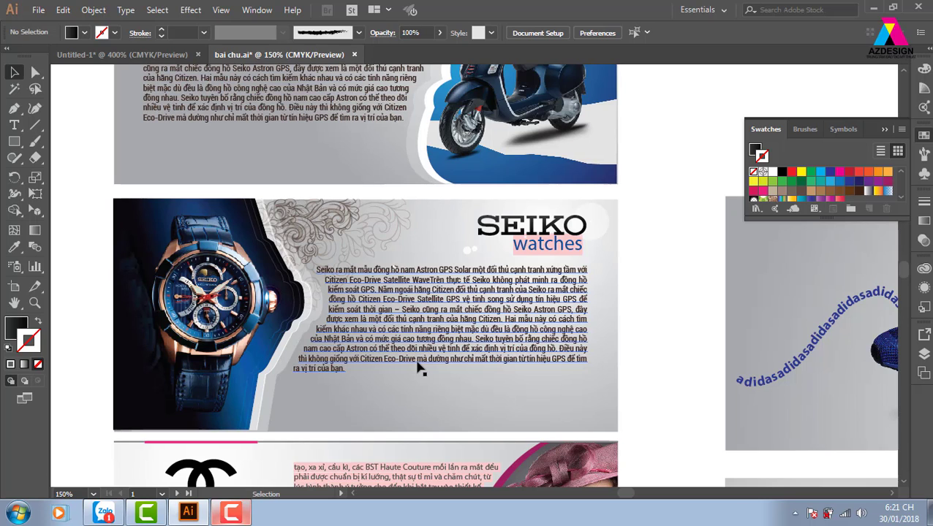
{"action": "scroll", "coordinate": [415, 364], "scroll_direction": "down", "scroll_amount": 8}
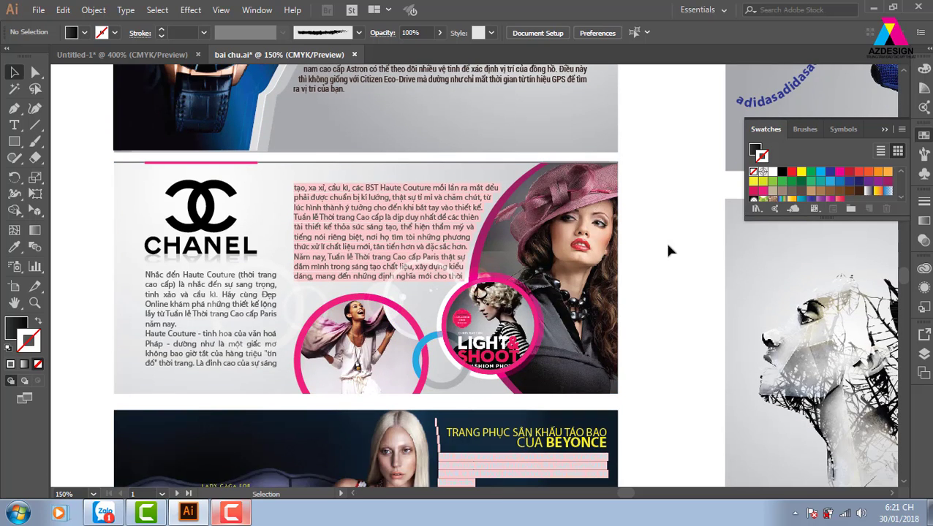
{"action": "left_click", "coordinate": [247, 302]}
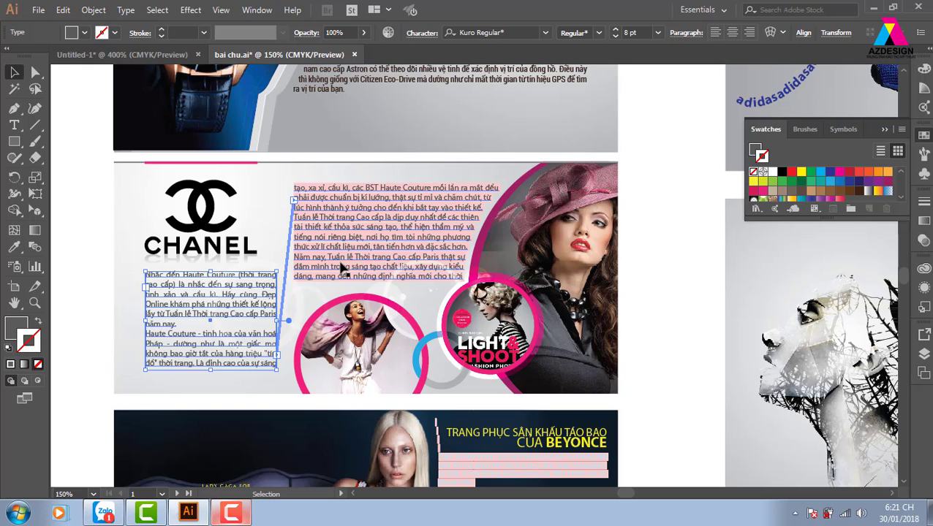
{"action": "scroll", "coordinate": [344, 270], "scroll_direction": "left", "scroll_amount": 5}
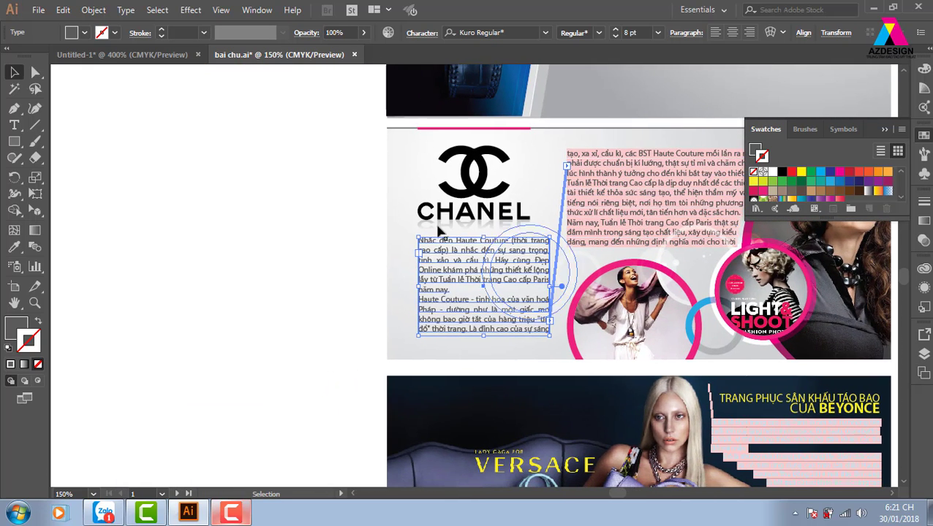
{"action": "left_click", "coordinate": [402, 207]}
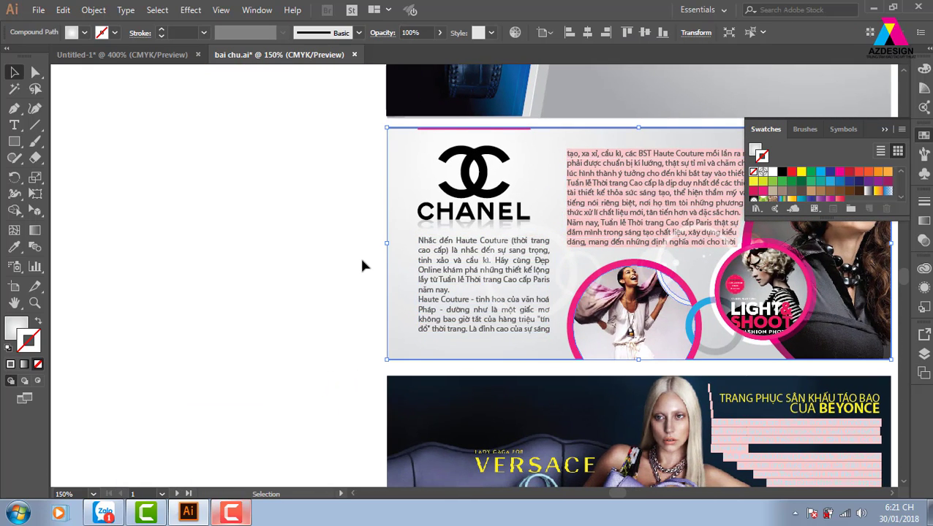
{"action": "scroll", "coordinate": [453, 236], "scroll_direction": "left", "scroll_amount": 2}
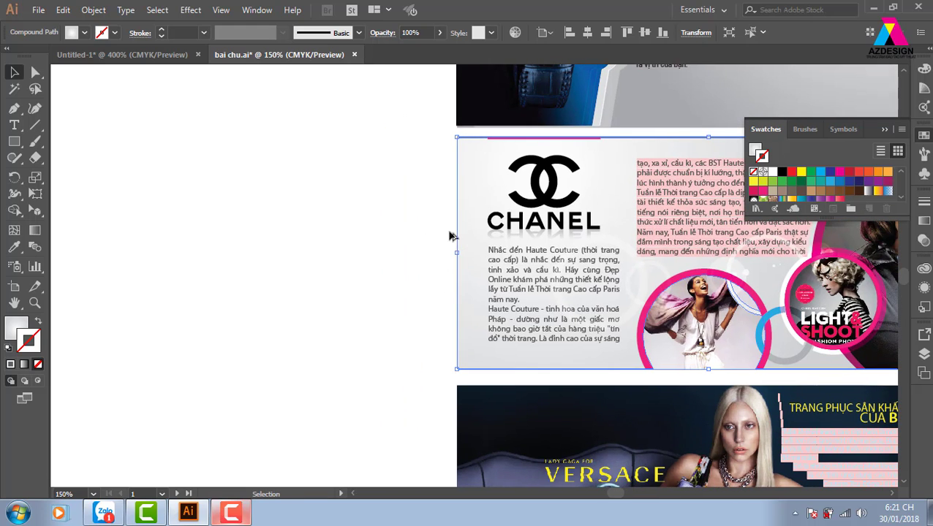
Step: Alt-drag a copy of the Chanel grey gradient background out to the left as a new card
{"action": "left_click_drag", "start_coordinate": [449, 235], "coordinate": [55, 250]}
{"action": "key", "text": "a"}
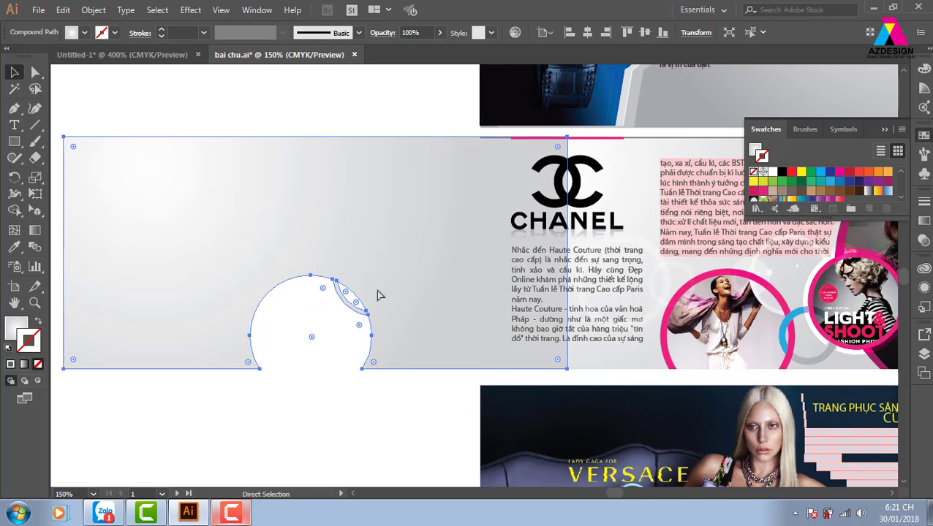
{"action": "key", "text": "ctrl+z"}
{"action": "left_click", "coordinate": [340, 263]}
{"action": "left_click_drag", "start_coordinate": [364, 250], "coordinate": [204, 343]}
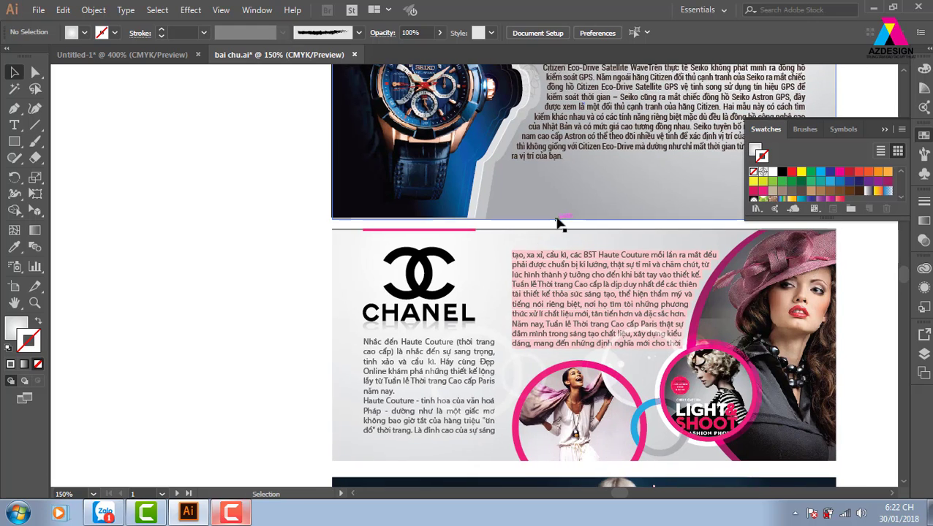
{"action": "left_click_drag", "start_coordinate": [565, 216], "coordinate": [501, 340]}
{"action": "left_click_drag", "start_coordinate": [502, 263], "coordinate": [395, 333]}
{"action": "left_click_drag", "start_coordinate": [504, 302], "coordinate": [410, 322]}
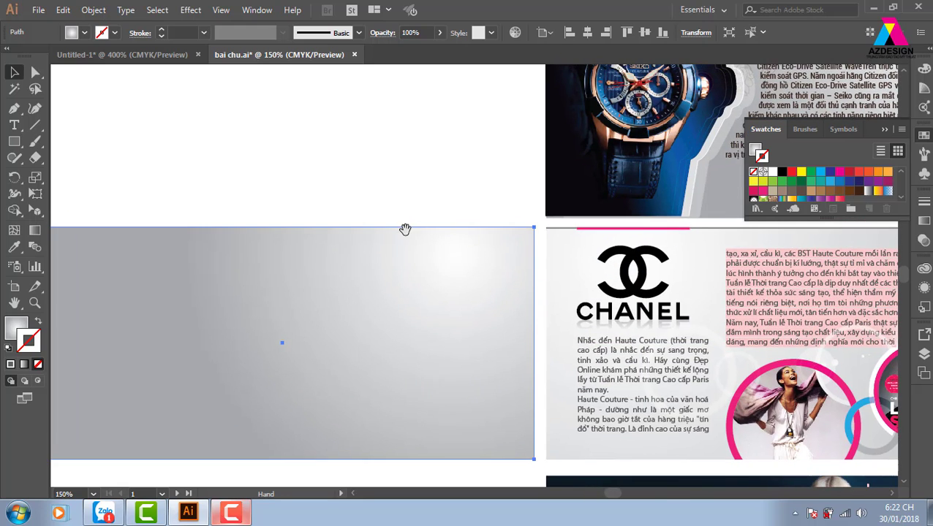
{"action": "left_click_drag", "start_coordinate": [405, 229], "coordinate": [416, 202]}
{"action": "left_click", "coordinate": [413, 135]}
Step: Copy the CHANEL logo onto the new grey card's top-left corner
{"action": "left_click", "coordinate": [682, 231]}
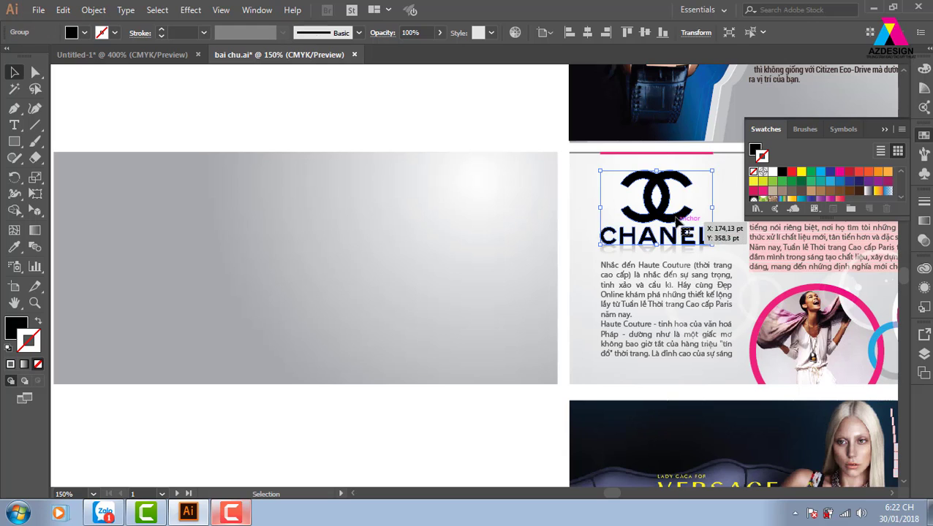
{"action": "left_click_drag", "start_coordinate": [684, 228], "coordinate": [179, 228]}
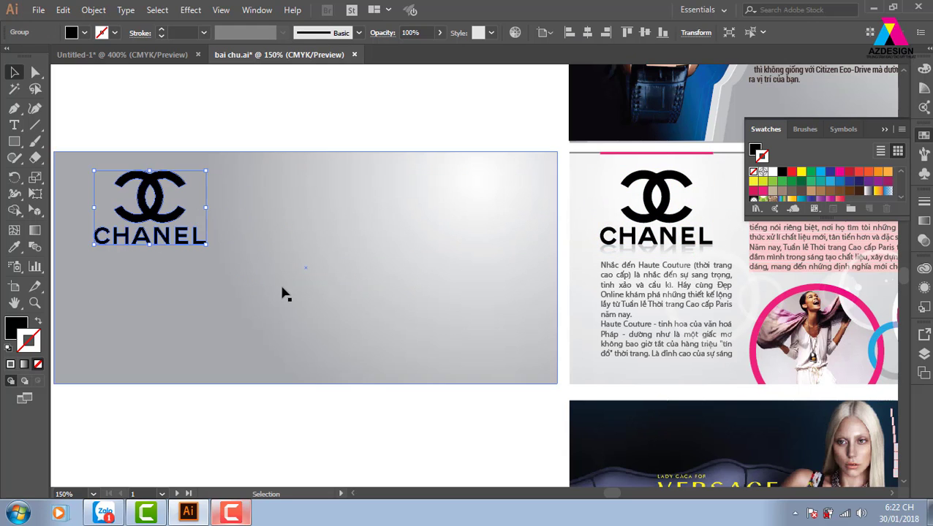
{"action": "left_click", "coordinate": [176, 219]}
{"action": "left_click_drag", "start_coordinate": [401, 256], "coordinate": [320, 275]}
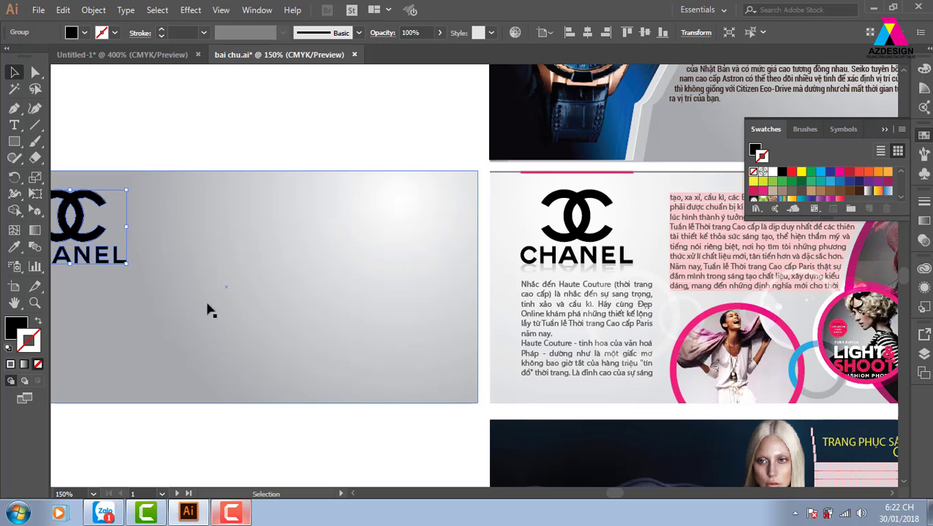
{"action": "key", "text": "ctrl+shift+a"}
{"action": "left_click", "coordinate": [14, 141]}
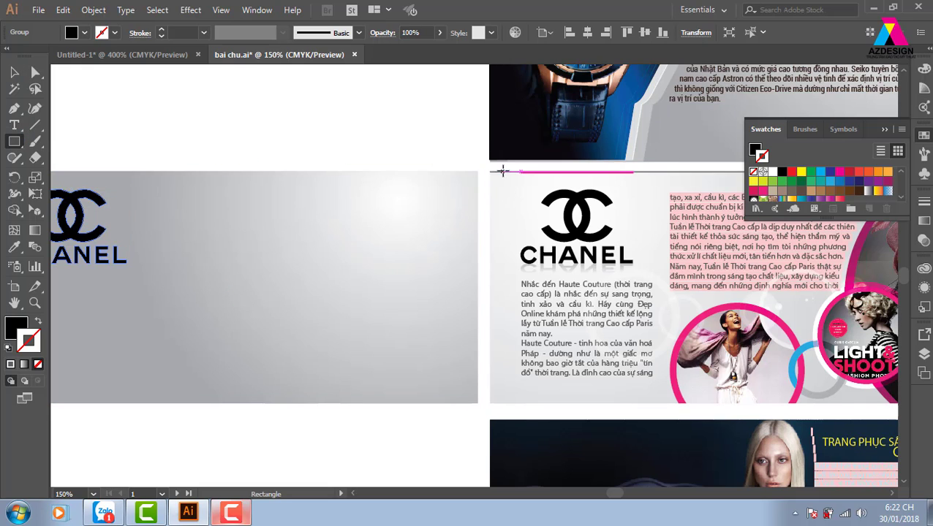
Step: Place 1.jpg on the grey card below and right of the logo, then zoom out
{"action": "left_click", "coordinate": [38, 10]}
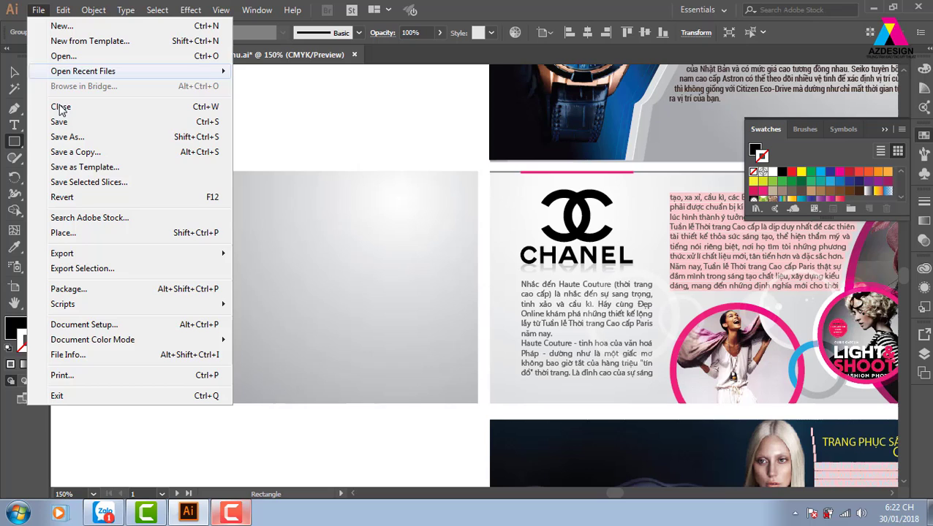
{"action": "left_click", "coordinate": [91, 234]}
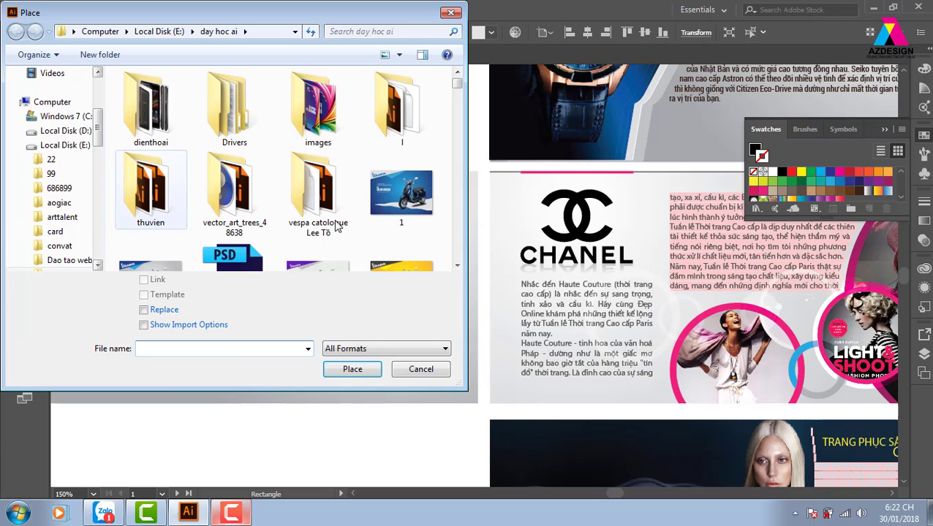
{"action": "left_click", "coordinate": [358, 375]}
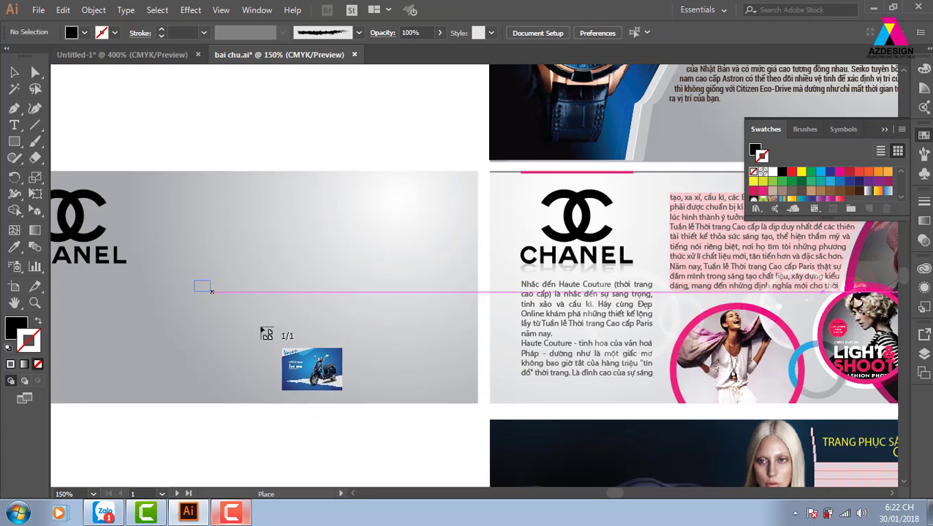
{"action": "left_click_drag", "start_coordinate": [211, 291], "coordinate": [468, 389]}
{"action": "left_click_drag", "start_coordinate": [405, 351], "coordinate": [534, 348]}
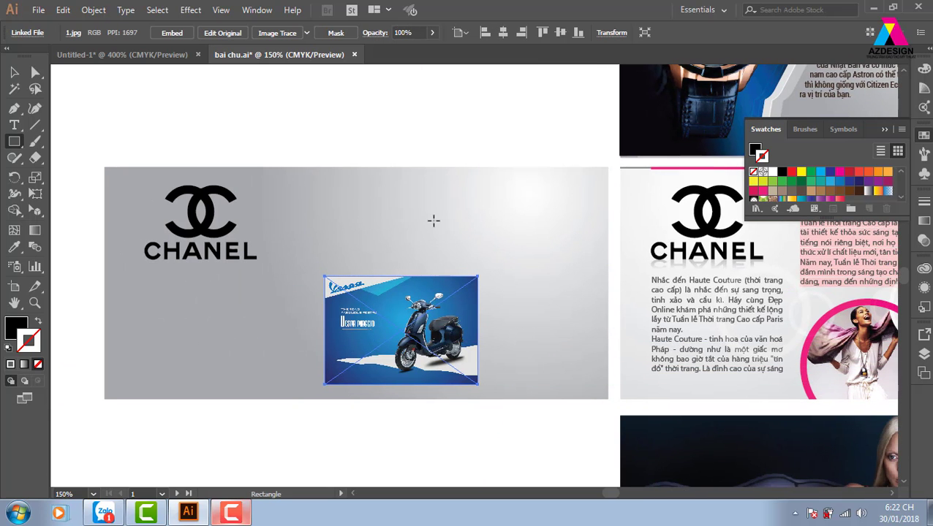
{"action": "left_click", "coordinate": [16, 74]}
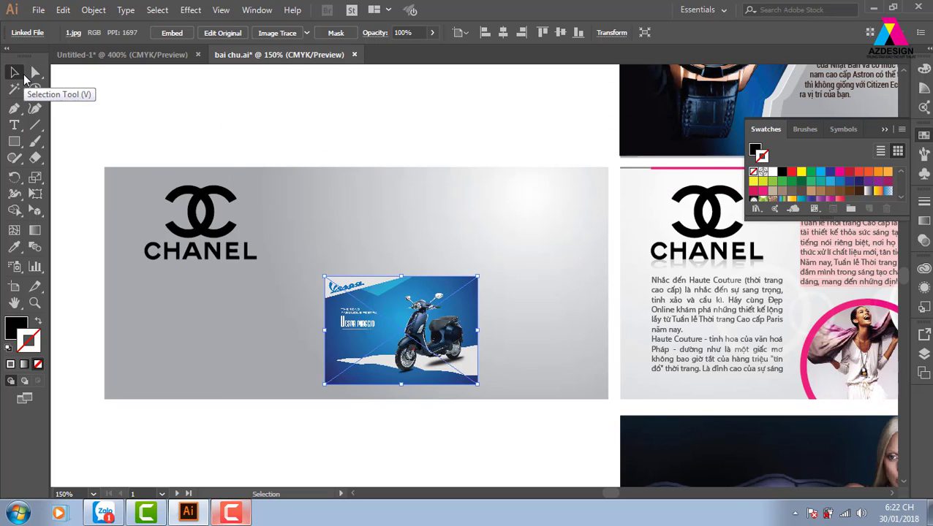
{"action": "key", "text": "ctrl+minus"}
{"action": "key", "text": "ctrl+minus"}
{"action": "scroll", "coordinate": [462, 130], "scroll_direction": "right", "scroll_amount": 2}
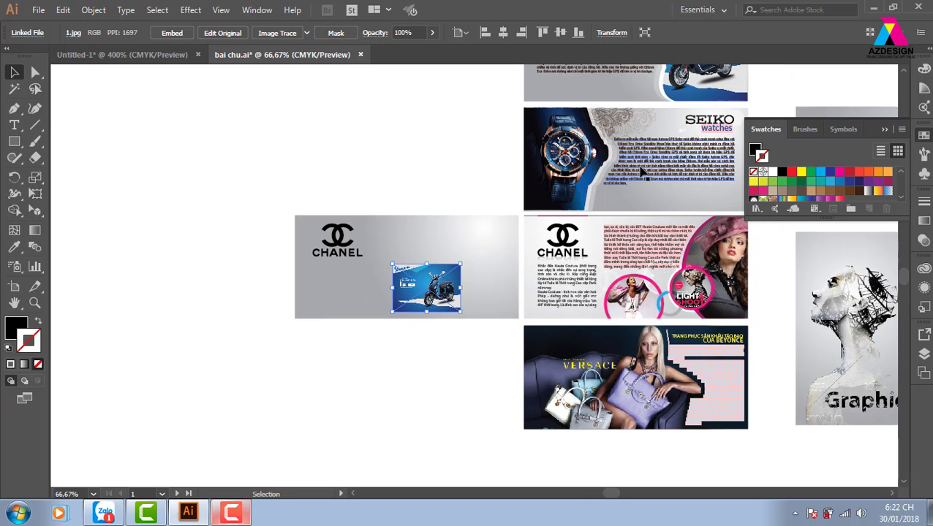
Step: Copy the Seiko paragraph onto the card and shrink its frame to end level with the photo's bottom
{"action": "left_click_drag", "start_coordinate": [642, 173], "coordinate": [385, 302]}
{"action": "key", "text": "z"}
{"action": "left_click_drag", "start_coordinate": [244, 216], "coordinate": [522, 344]}
{"action": "left_click_drag", "start_coordinate": [461, 348], "coordinate": [423, 339]}
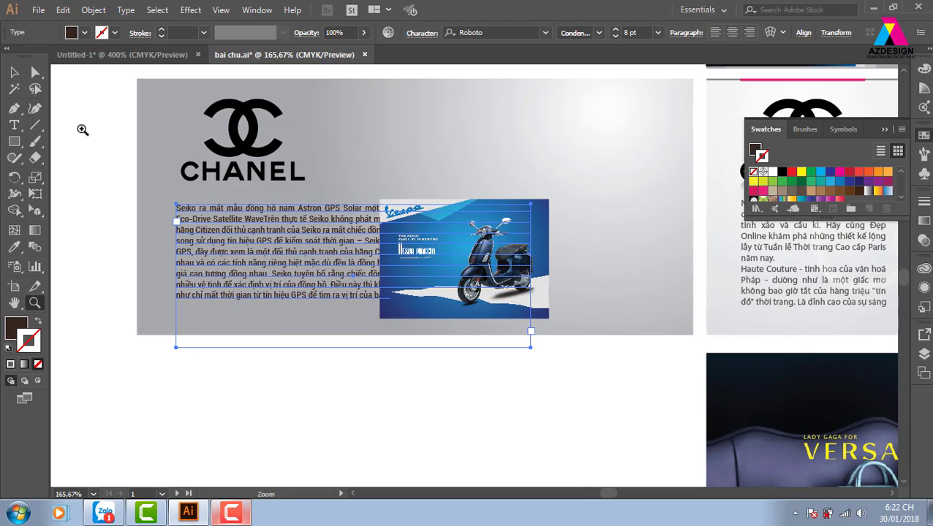
{"action": "key", "text": "v"}
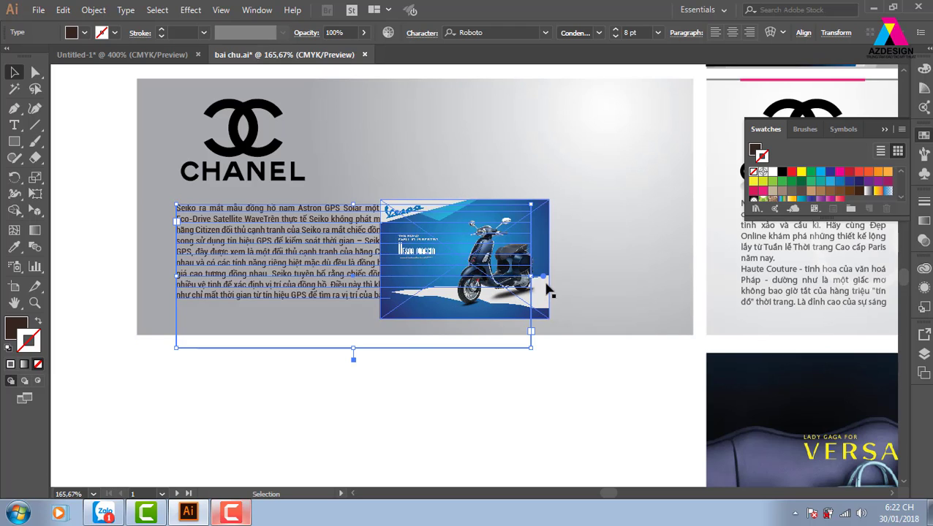
{"action": "left_click_drag", "start_coordinate": [531, 276], "coordinate": [358, 277]}
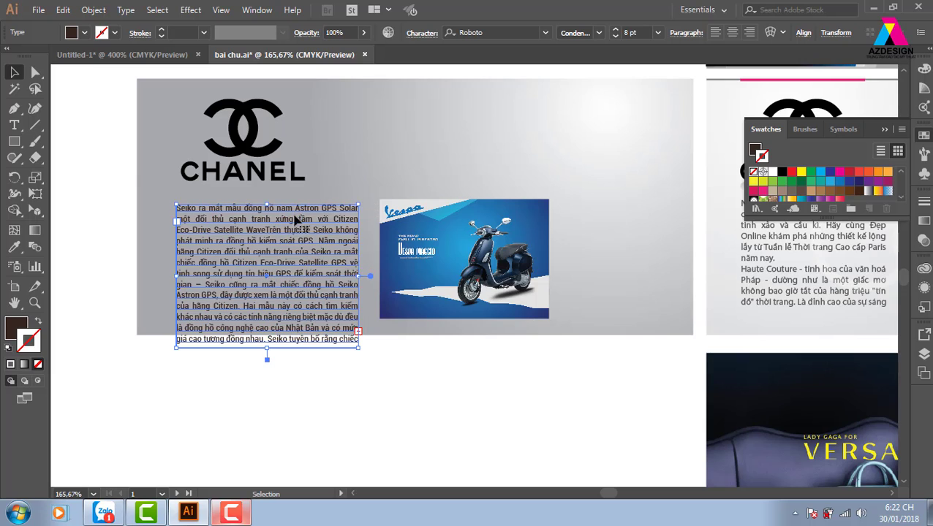
{"action": "left_click_drag", "start_coordinate": [302, 212], "coordinate": [302, 207]}
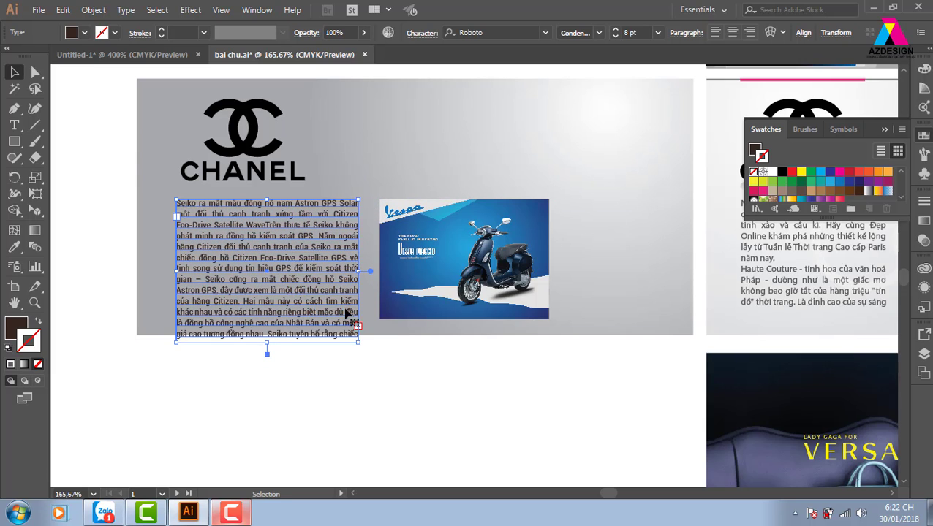
{"action": "left_click_drag", "start_coordinate": [269, 342], "coordinate": [269, 318]}
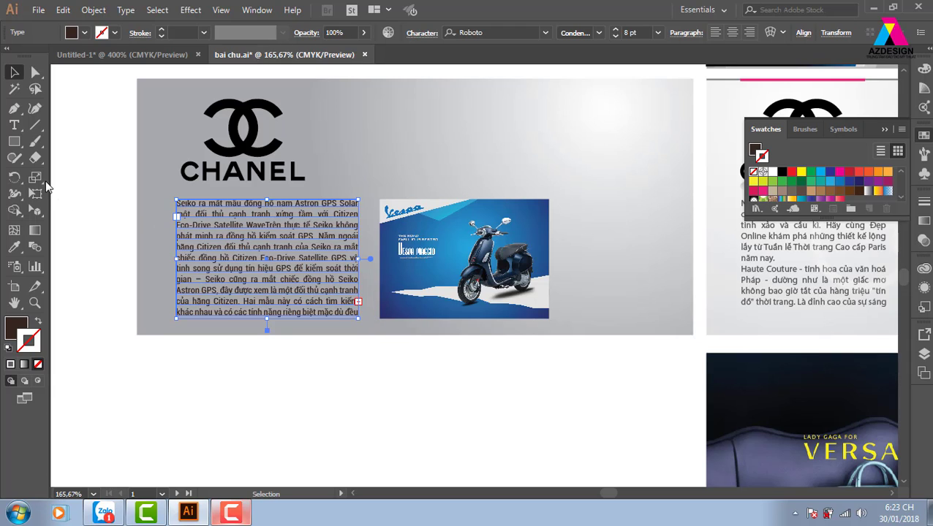
Step: Draw an empty text area above the Vespa photo
{"action": "left_click", "coordinate": [14, 125]}
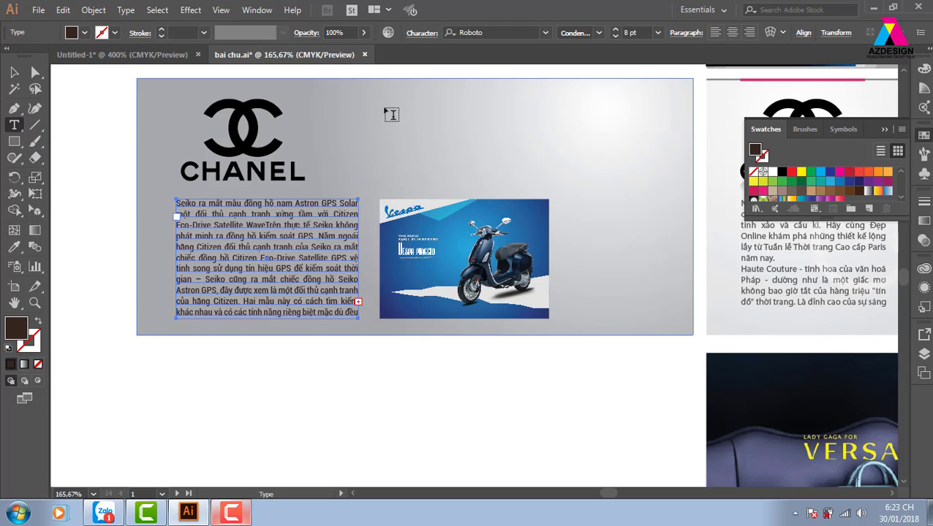
{"action": "left_click_drag", "start_coordinate": [380, 93], "coordinate": [550, 188]}
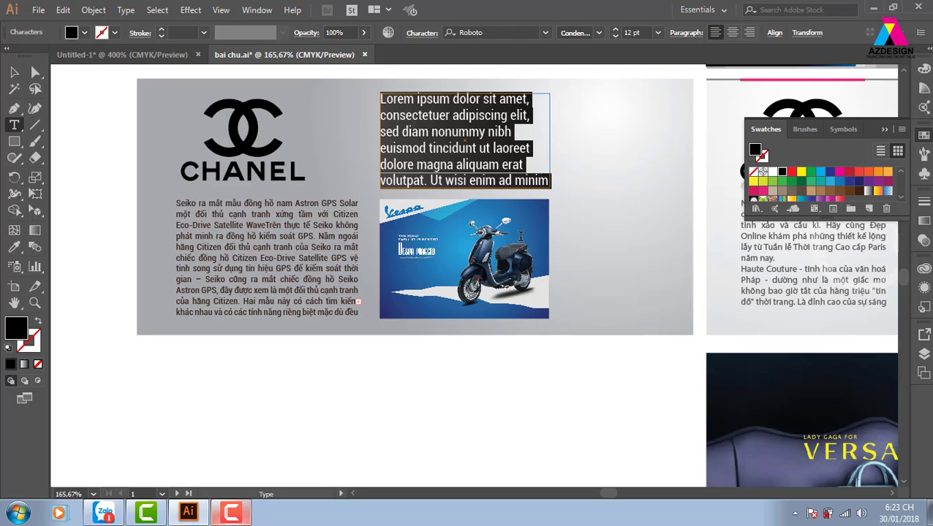
{"action": "key", "text": "Delete"}
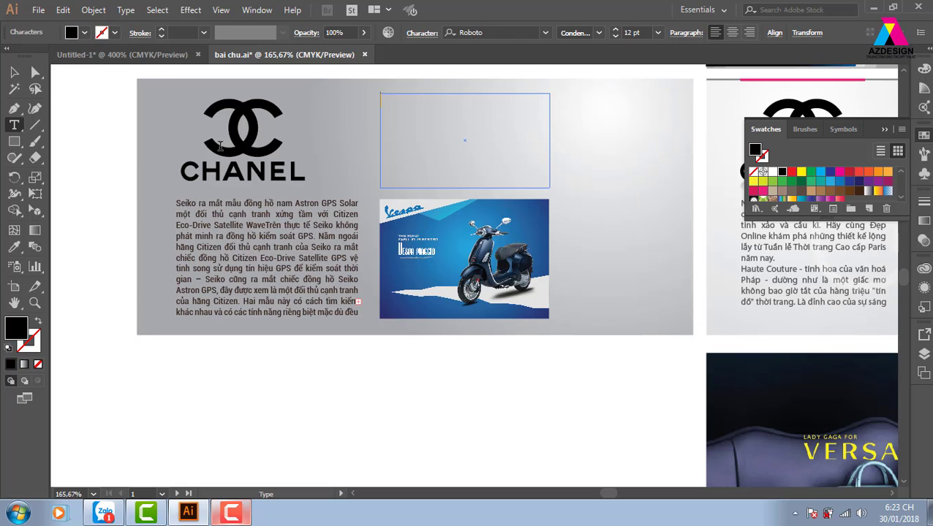
{"action": "key", "text": "Escape"}
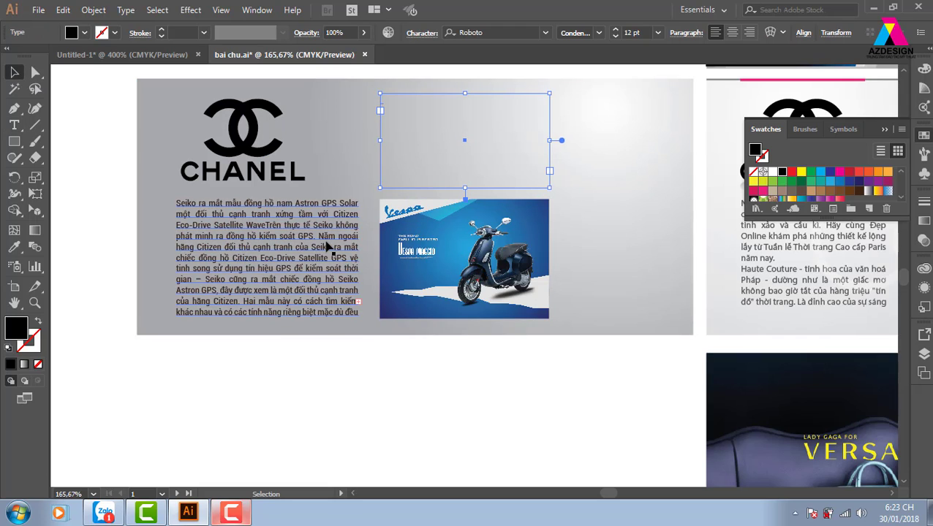
Step: Thread the Seiko text frame into the new area with Threaded Text > Create
{"action": "left_click", "coordinate": [356, 212], "text": "shift"}
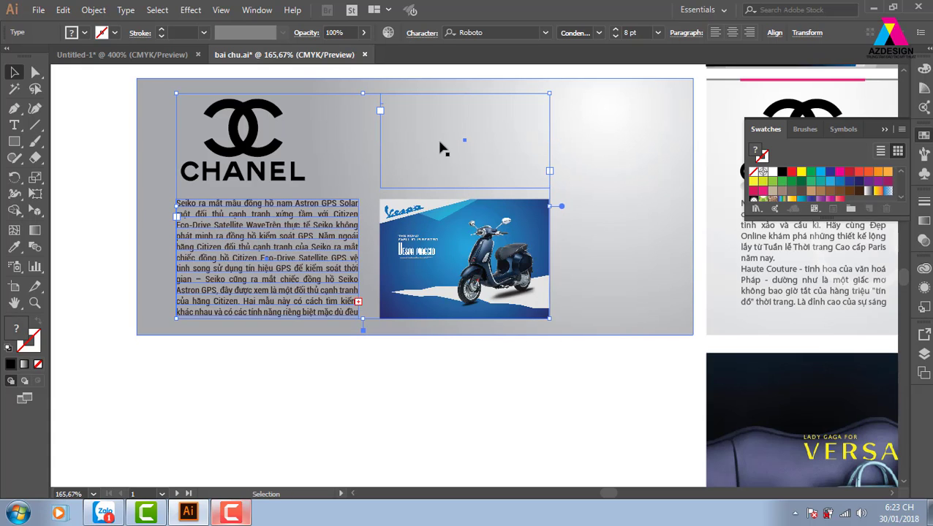
{"action": "left_click", "coordinate": [127, 10]}
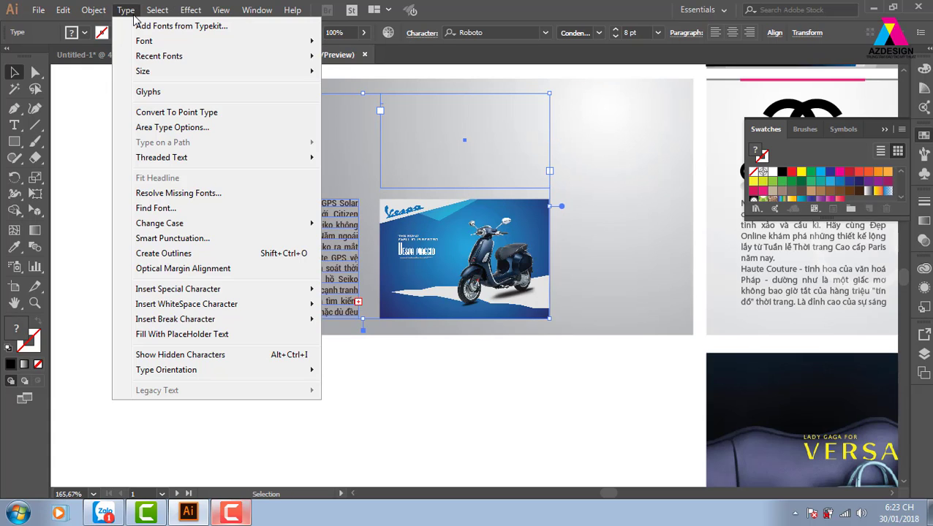
{"action": "mouse_move", "coordinate": [189, 159]}
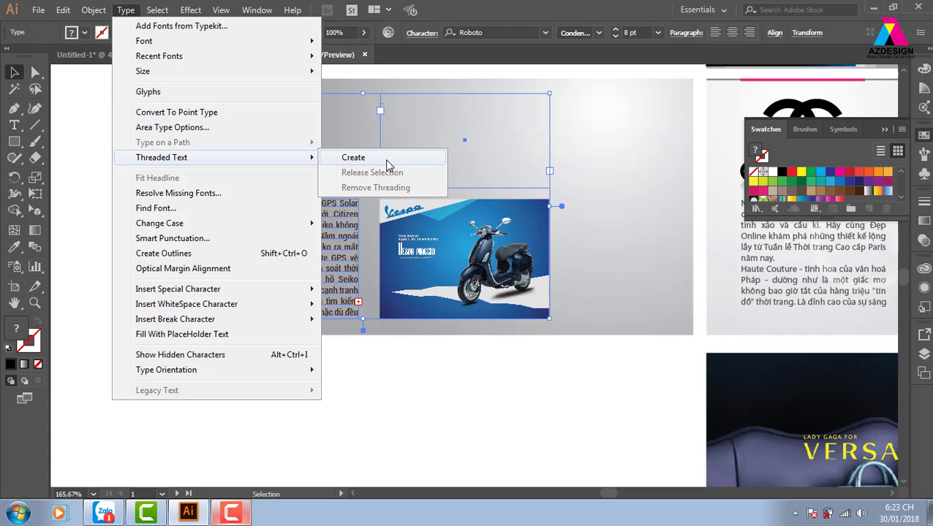
{"action": "left_click", "coordinate": [388, 165]}
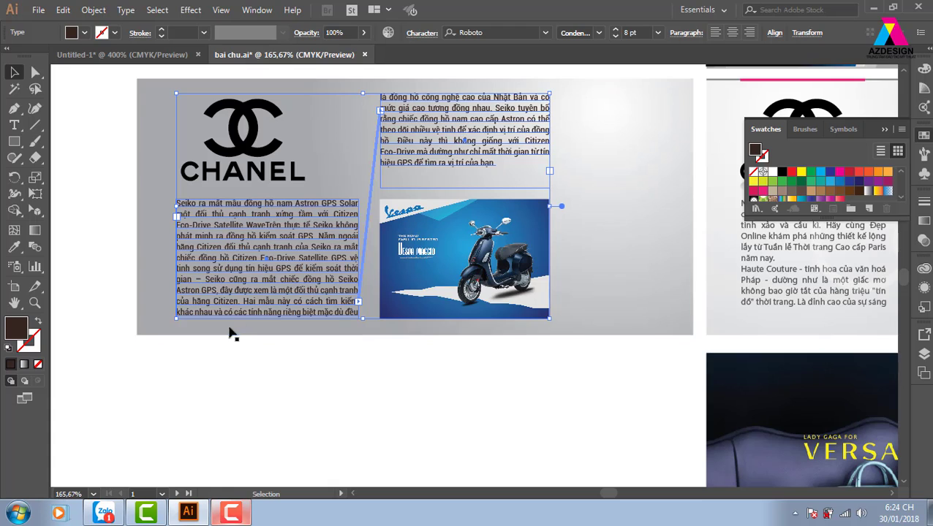
{"action": "left_click", "coordinate": [369, 212], "text": "shift"}
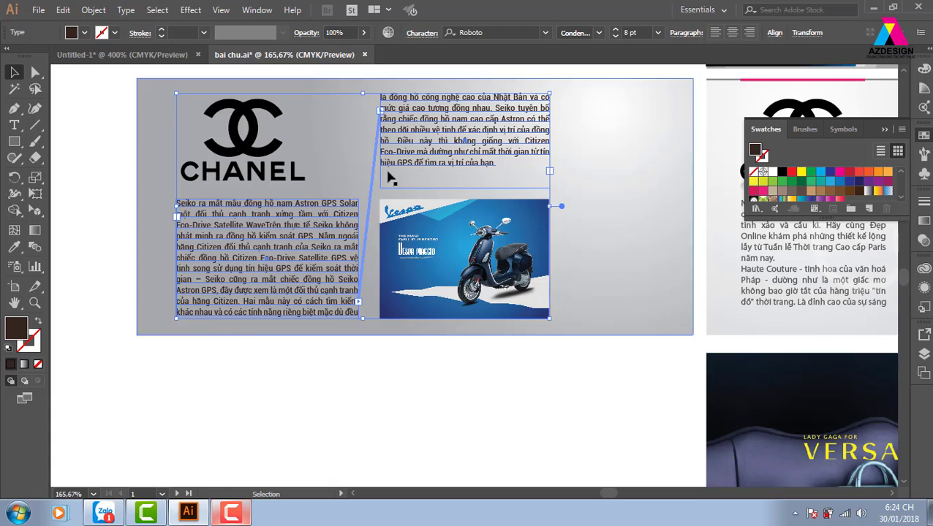
{"action": "left_click", "coordinate": [462, 406]}
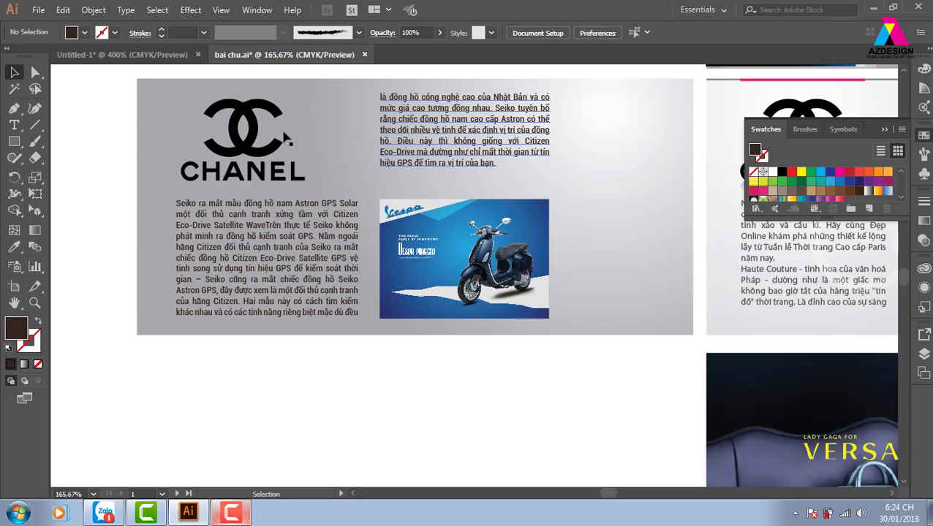
Step: Draw a dark brown circle overlapping the upper-right text with the Ellipse tool
{"action": "left_click", "coordinate": [14, 141]}
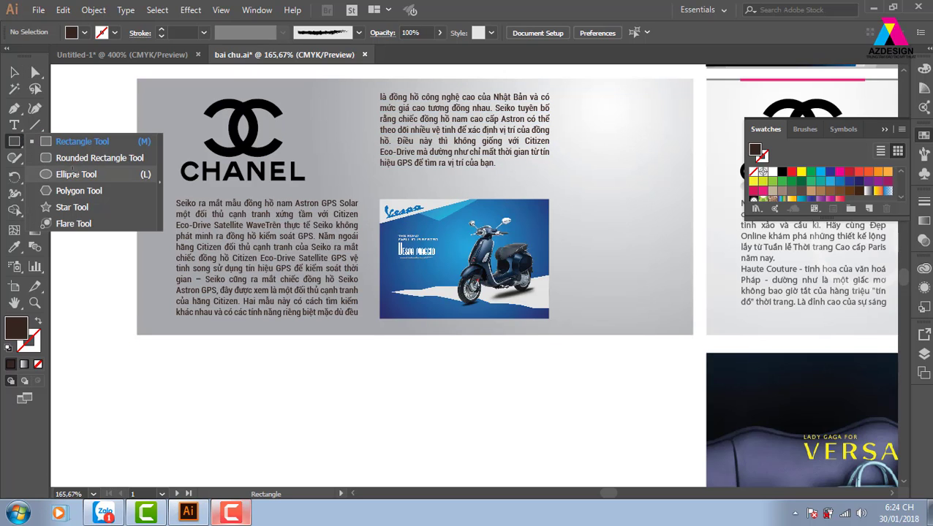
{"action": "left_click", "coordinate": [72, 173]}
{"action": "left_click_drag", "start_coordinate": [548, 100], "coordinate": [608, 235]}
{"action": "left_click", "coordinate": [14, 72]}
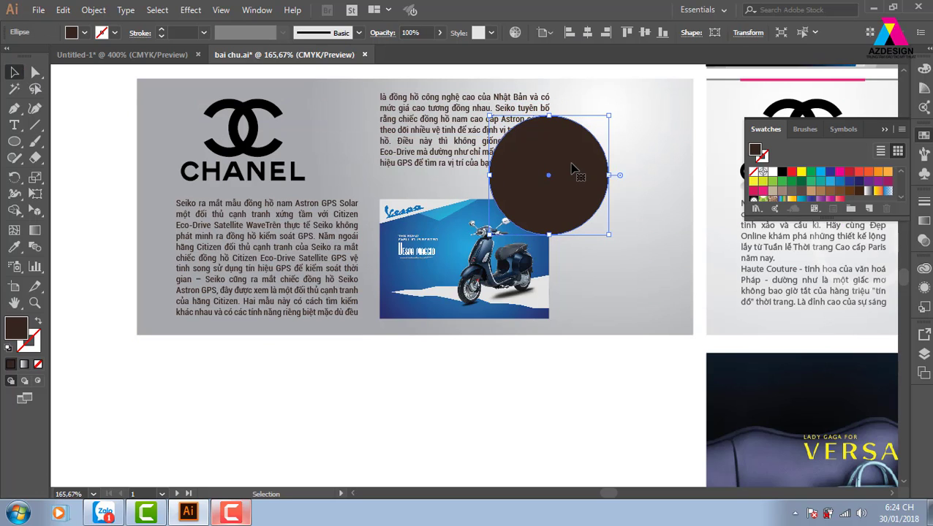
{"action": "left_click", "coordinate": [98, 10]}
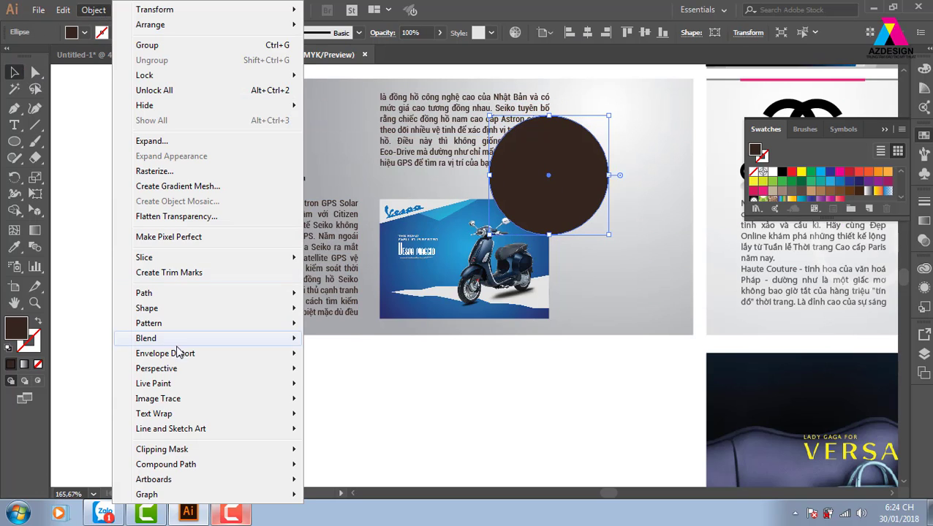
Step: Apply Text Wrap to the brown circle so the Seiko text flows around it, then zoom out
{"action": "mouse_move", "coordinate": [281, 415]}
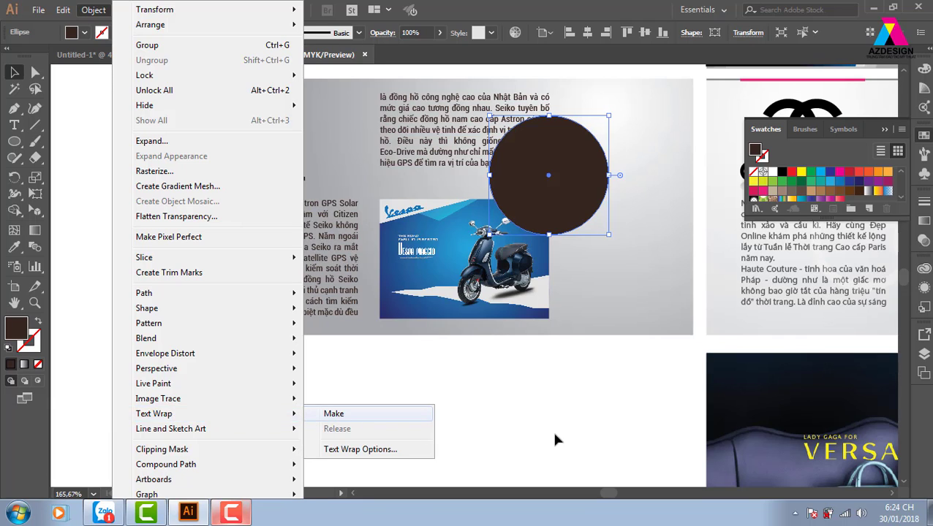
{"action": "key", "text": "Return"}
{"action": "left_click", "coordinate": [592, 403]}
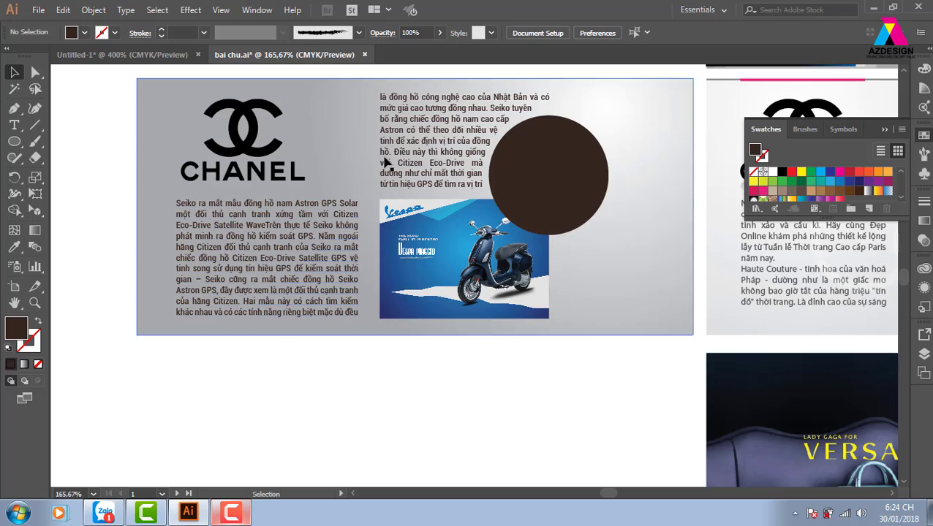
{"action": "left_click", "coordinate": [587, 183]}
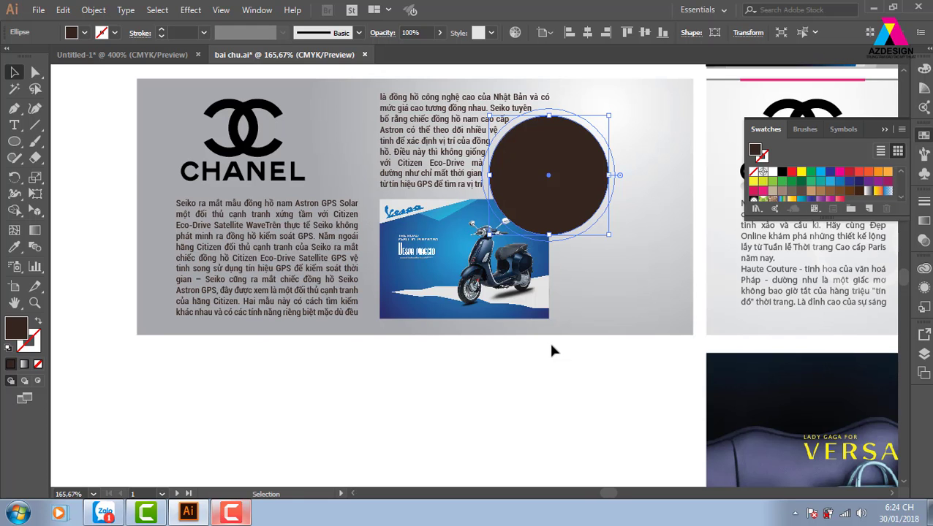
{"action": "key", "text": "ctrl+minus"}
{"action": "left_click_drag", "start_coordinate": [562, 334], "coordinate": [518, 283]}
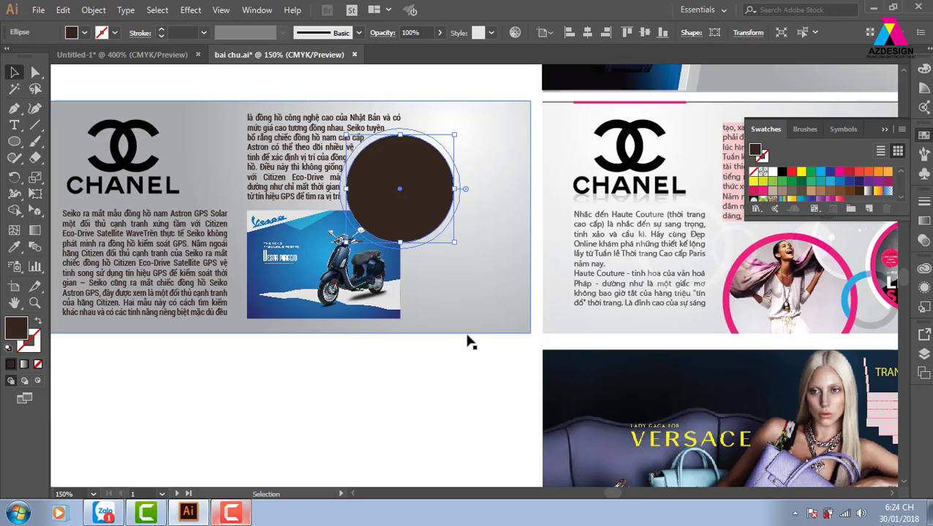
{"action": "left_click", "coordinate": [435, 390]}
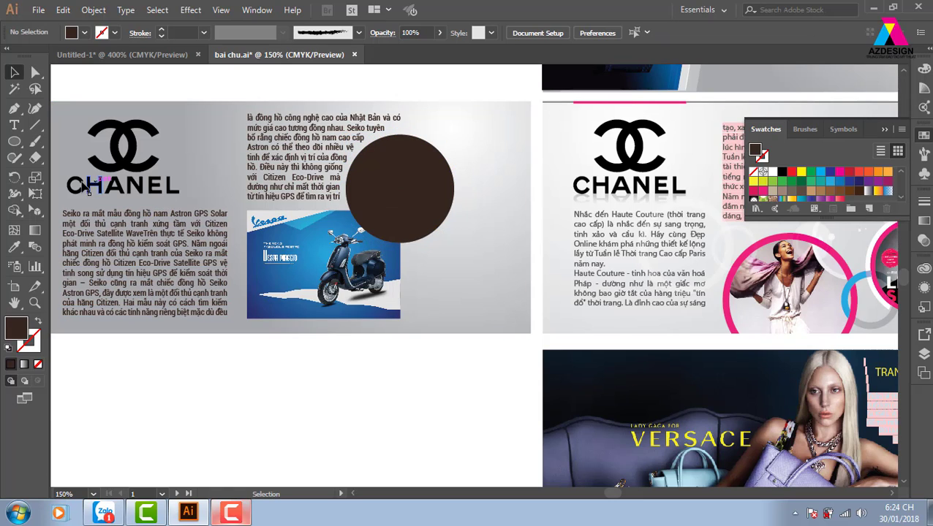
Step: Draw an empty text area below the brown circle beside the Vespa photo
{"action": "left_click", "coordinate": [13, 126]}
{"action": "left_click_drag", "start_coordinate": [419, 245], "coordinate": [522, 324]}
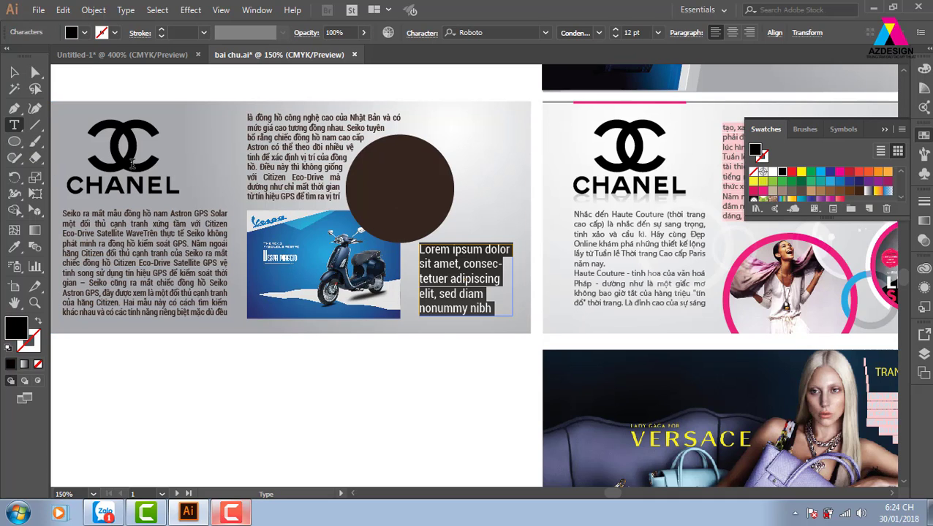
{"action": "key", "text": "BackSpace"}
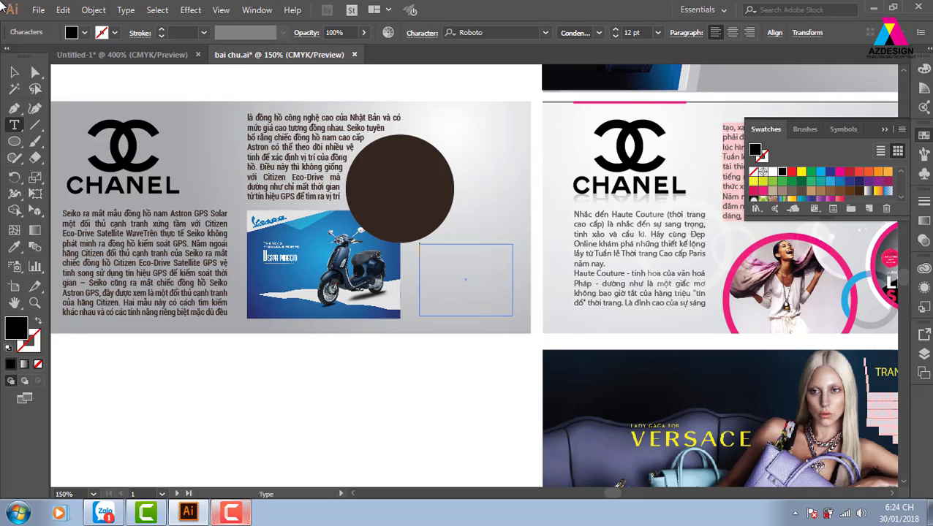
Step: Select the upper and left Seiko text frames and the brown circle, leaving out the Vespa photo
{"action": "left_click", "coordinate": [14, 72]}
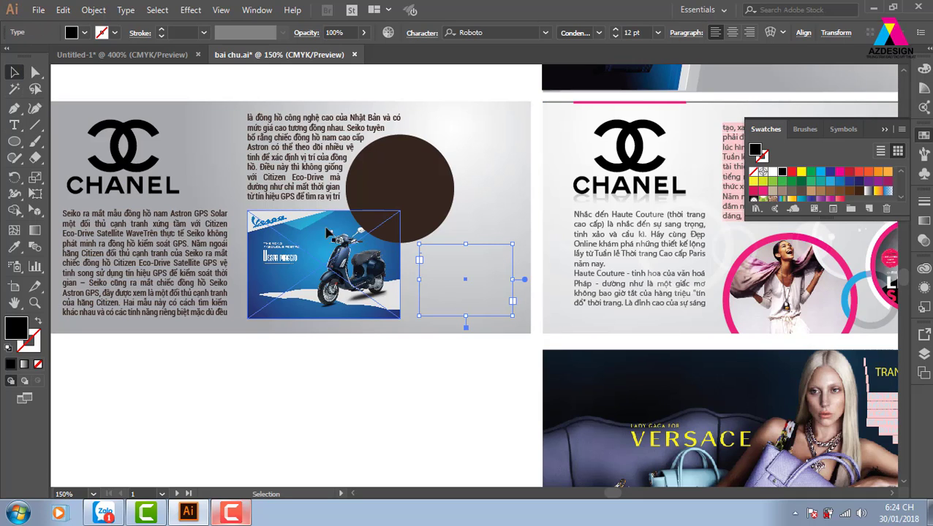
{"action": "left_click", "coordinate": [297, 197], "text": "shift"}
{"action": "left_click", "coordinate": [400, 185], "text": "shift"}
{"action": "left_click", "coordinate": [217, 219], "text": "shift"}
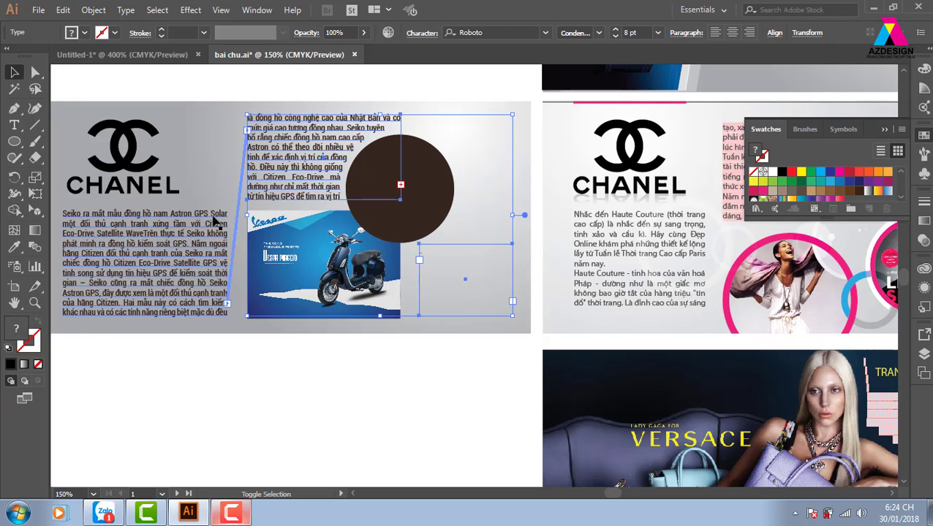
{"action": "left_click", "coordinate": [299, 244], "text": "shift"}
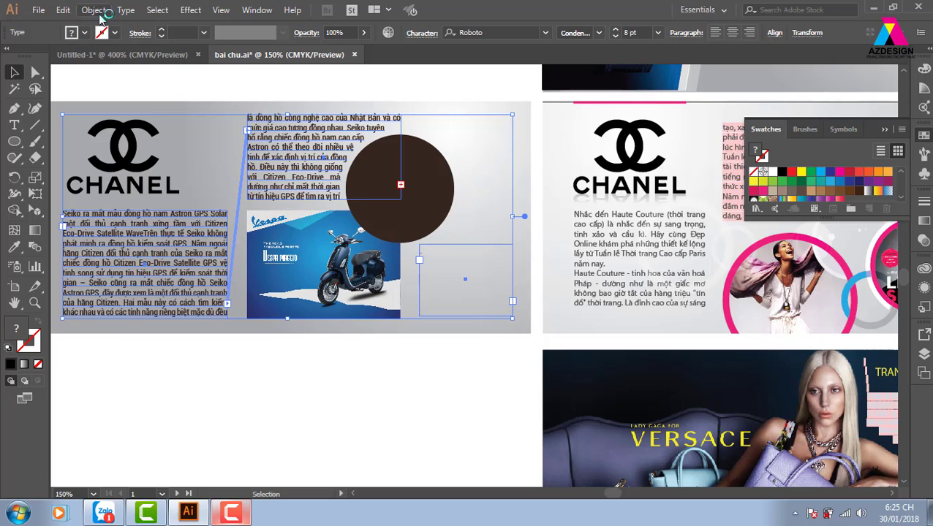
Step: Try threading the selected frames and dismiss the 'Can't link the objects' alert
{"action": "left_click", "coordinate": [124, 11]}
{"action": "mouse_move", "coordinate": [194, 161]}
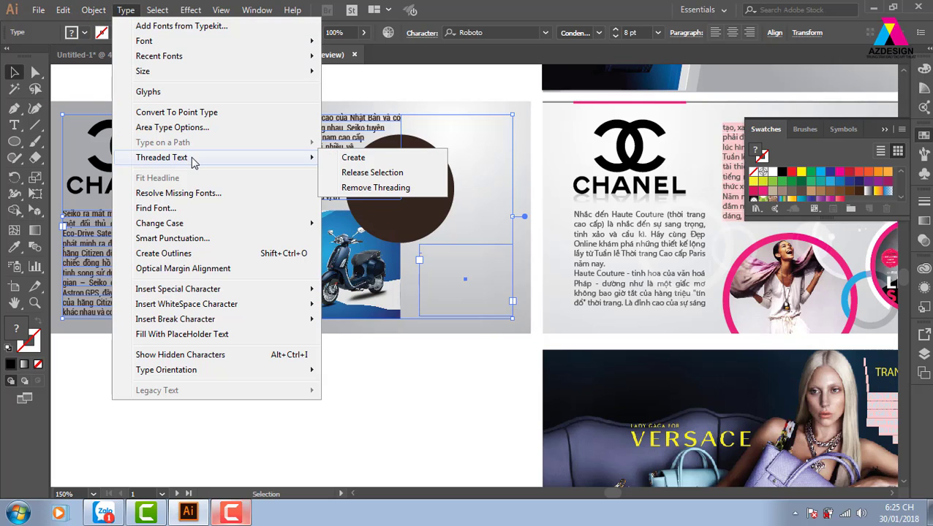
{"action": "left_click", "coordinate": [394, 159]}
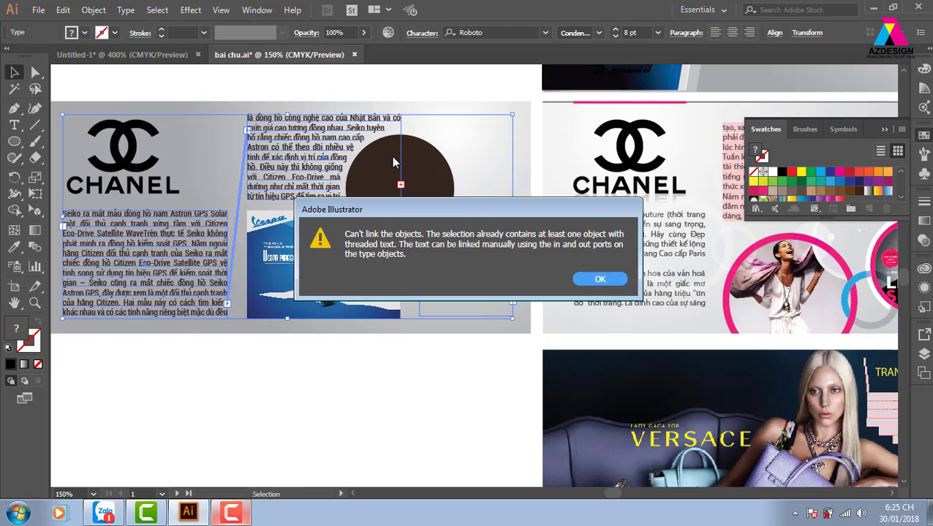
{"action": "left_click", "coordinate": [589, 282]}
Step: Reselect the empty frame, Seiko text frames, photo and circle, checking frame edges in outline view
{"action": "left_click", "coordinate": [437, 409]}
{"action": "left_click", "coordinate": [465, 246]}
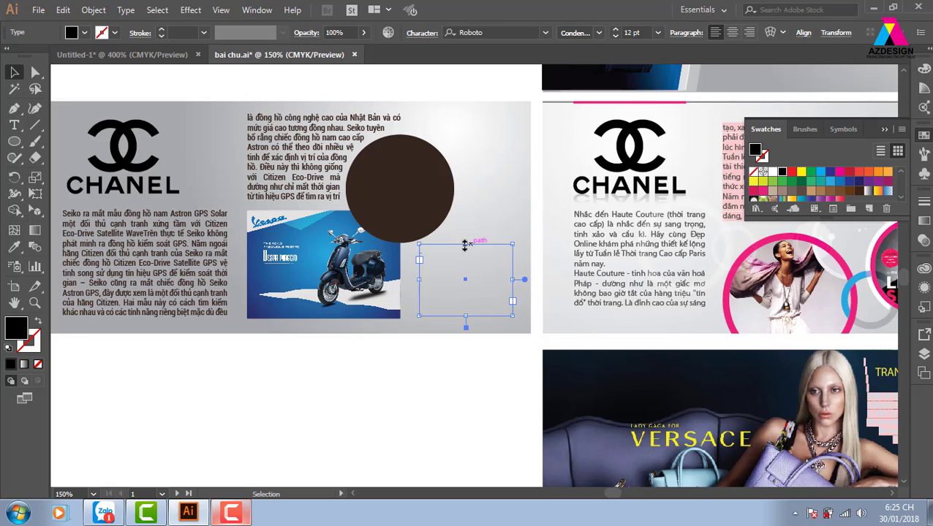
{"action": "key", "text": "ctrl+z"}
{"action": "left_click_drag", "start_coordinate": [210, 216], "coordinate": [449, 265]}
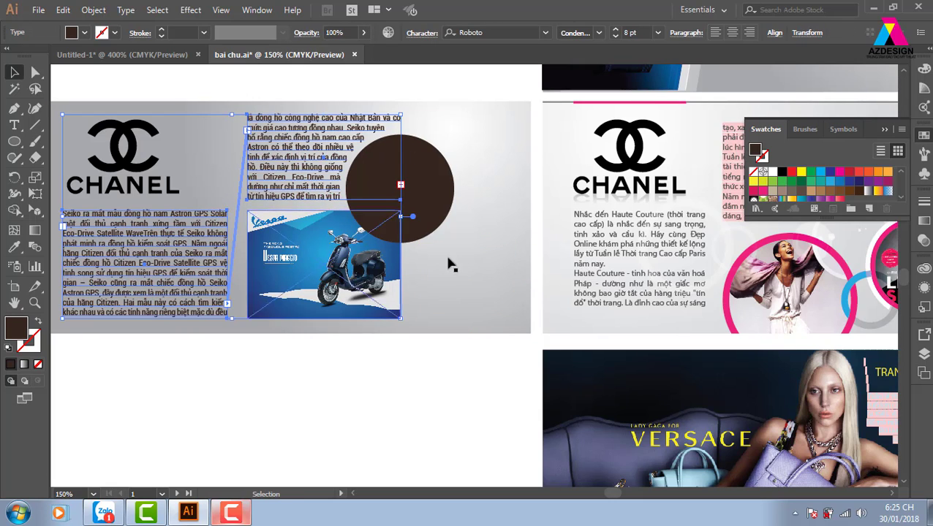
{"action": "left_click", "coordinate": [466, 265]}
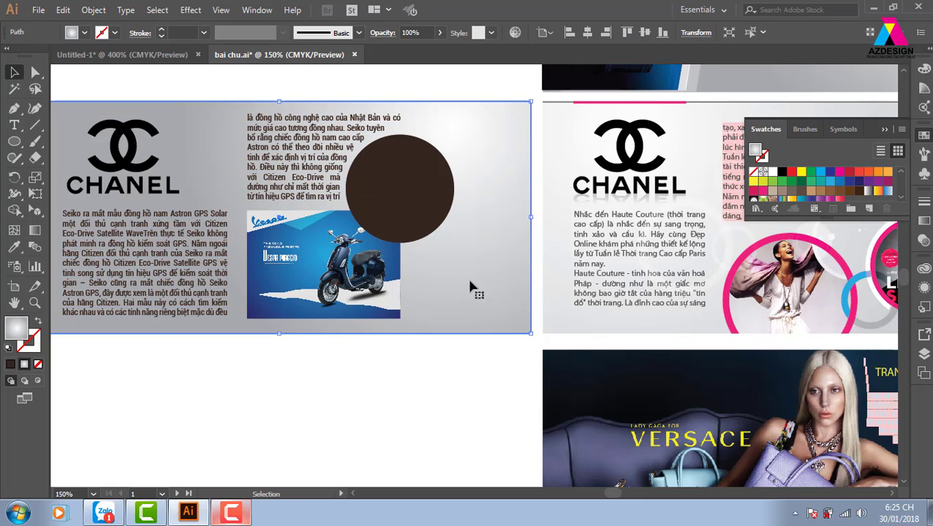
{"action": "left_click", "coordinate": [458, 412]}
{"action": "key", "text": "ctrl+y"}
{"action": "left_click", "coordinate": [490, 245]}
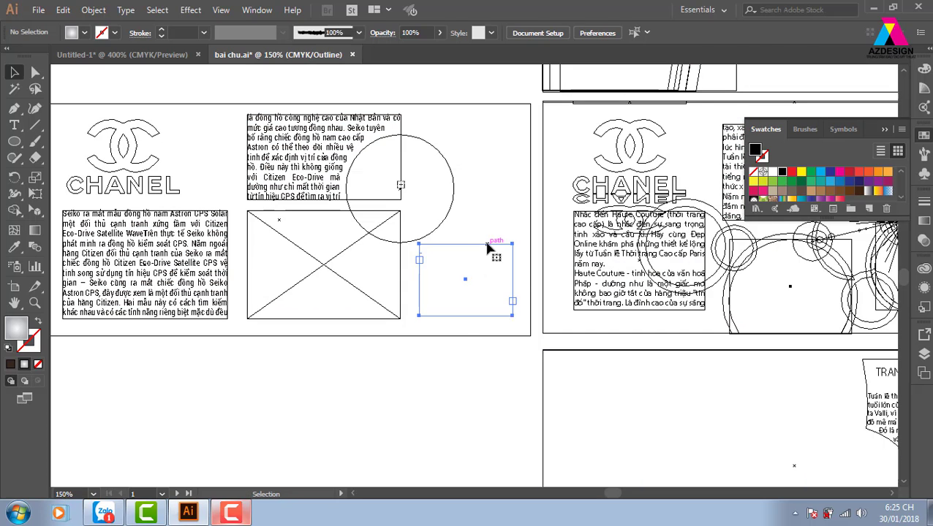
{"action": "left_click", "coordinate": [309, 209], "text": "shift"}
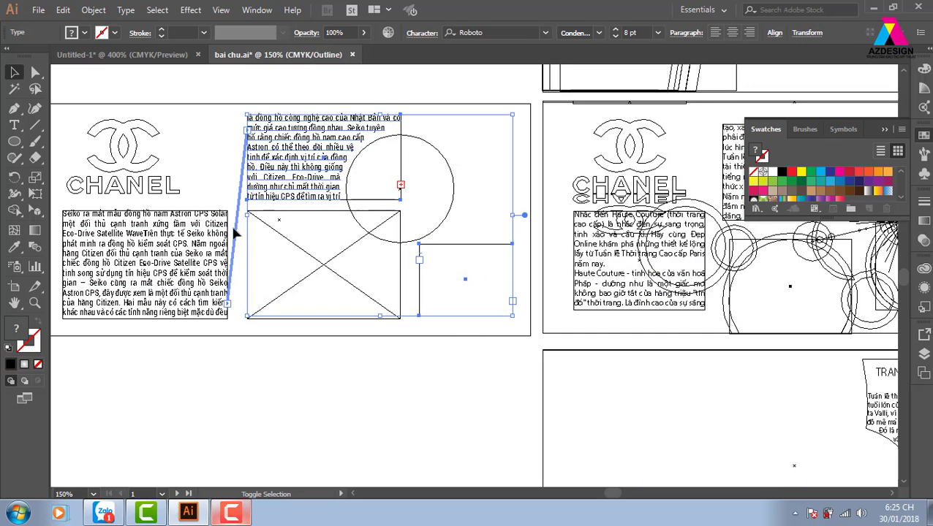
{"action": "left_click", "coordinate": [218, 211], "text": "shift"}
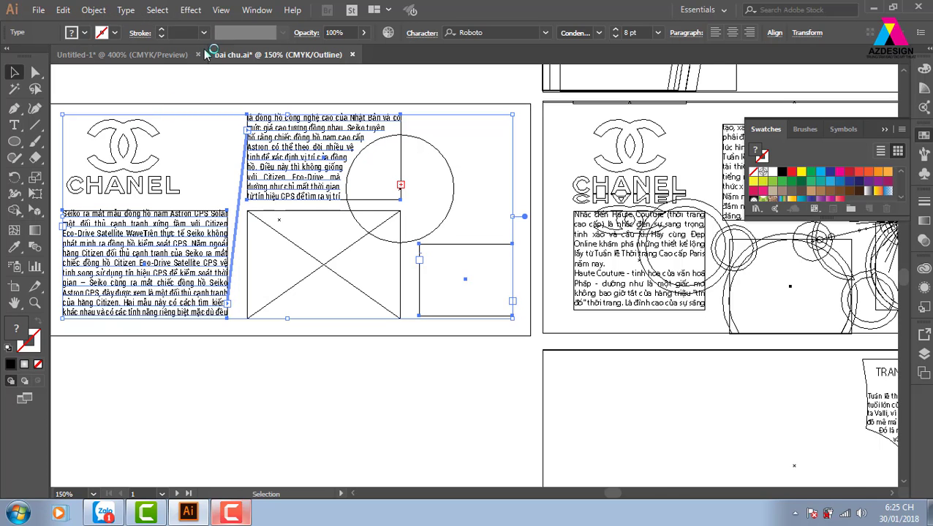
{"action": "key", "text": "ctrl+y"}
Step: Retry threading the selected frames, dismiss the can't-link warning, and select the small empty frame
{"action": "left_click", "coordinate": [125, 10]}
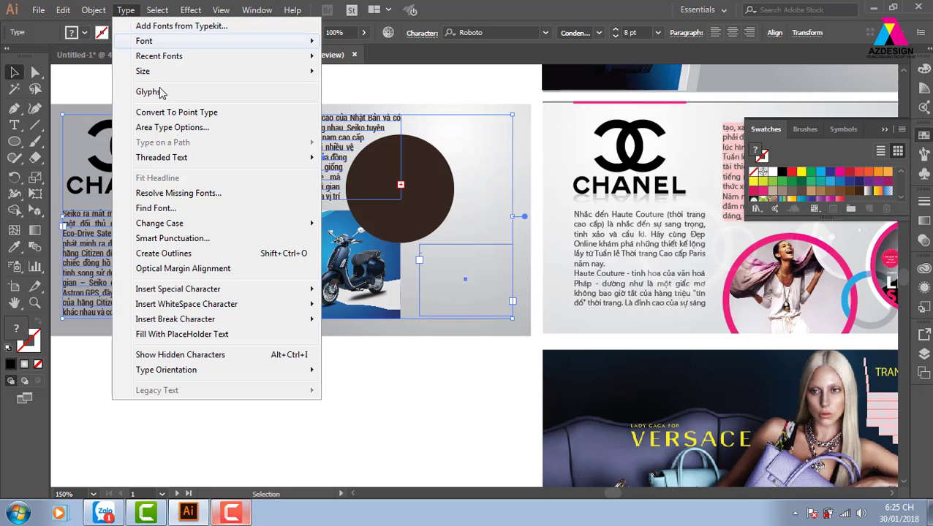
{"action": "mouse_move", "coordinate": [215, 226]}
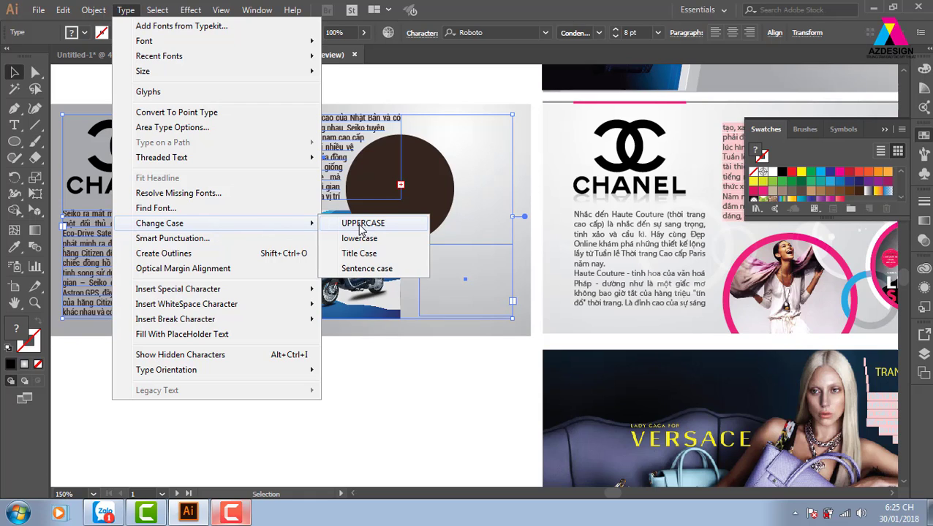
{"action": "mouse_move", "coordinate": [253, 161]}
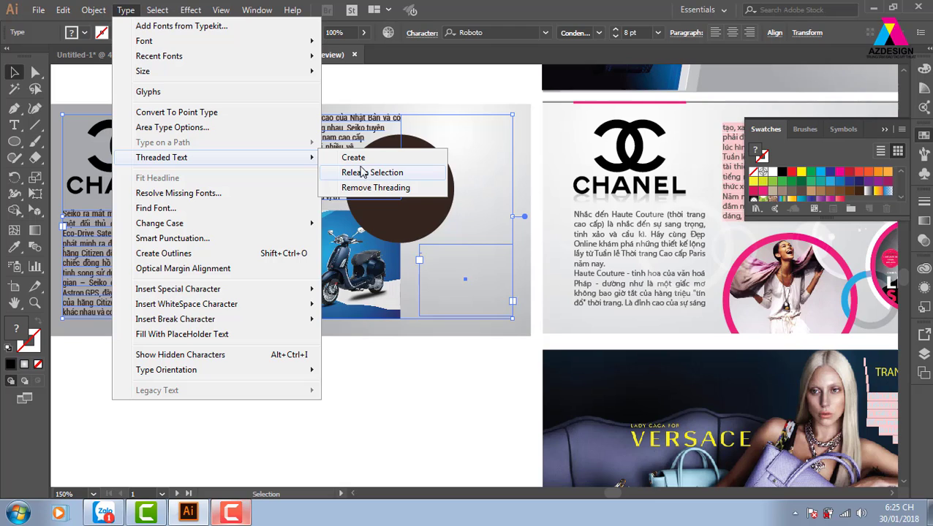
{"action": "left_click", "coordinate": [358, 159]}
{"action": "left_click", "coordinate": [599, 282]}
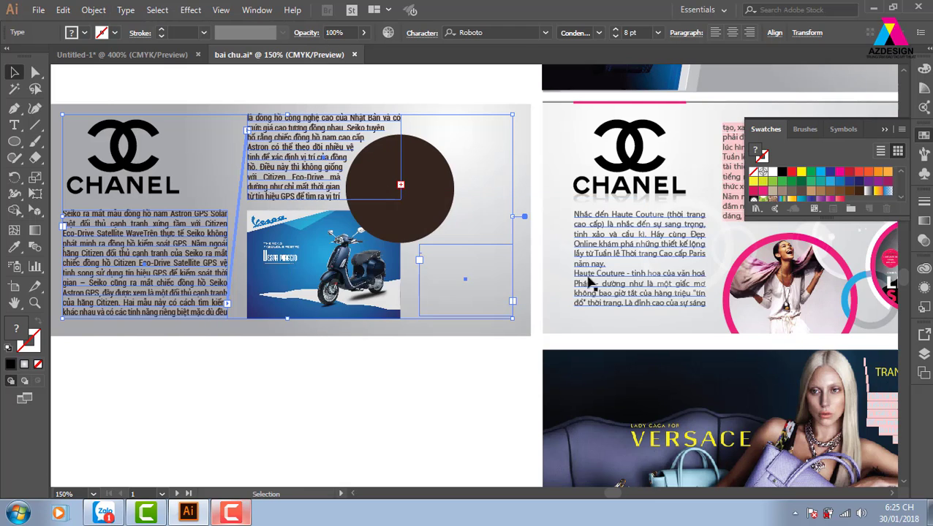
{"action": "left_click", "coordinate": [433, 396]}
{"action": "left_click", "coordinate": [432, 244]}
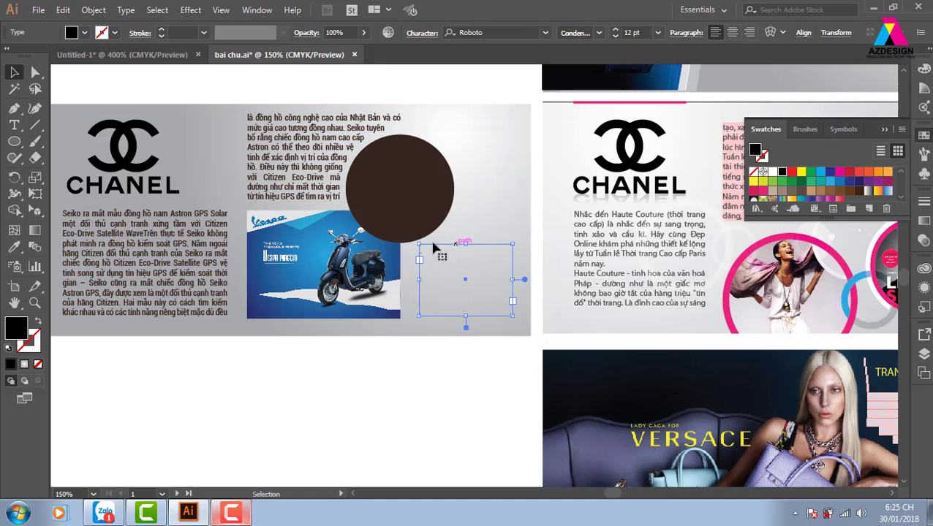
Step: Release the left body-text frame from the Seiko text thread
{"action": "left_click", "coordinate": [310, 206], "text": "shift"}
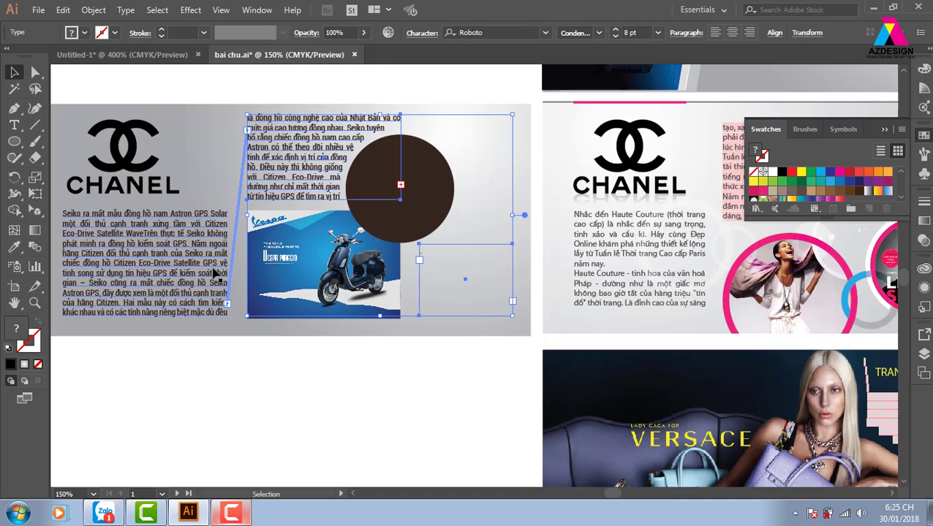
{"action": "key", "text": "ctrl+shift+a"}
{"action": "left_click", "coordinate": [212, 212]}
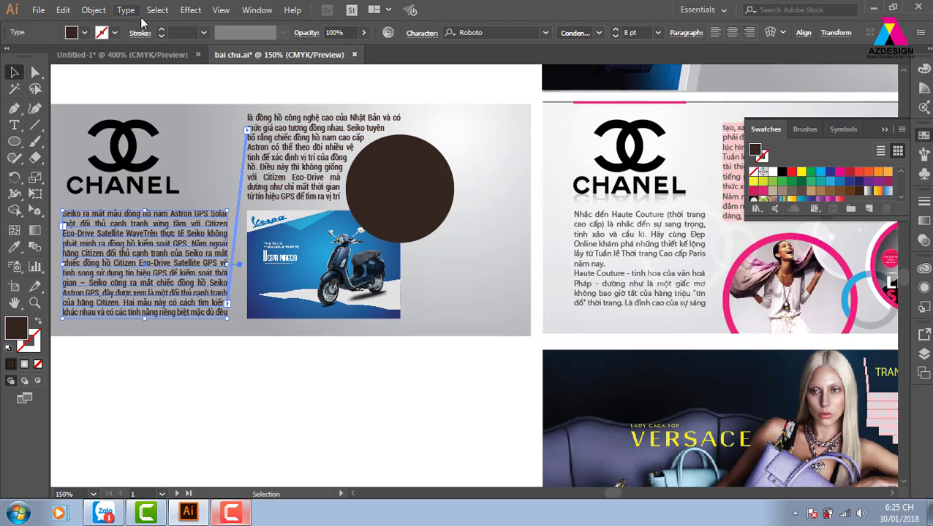
{"action": "left_click", "coordinate": [125, 11]}
{"action": "mouse_move", "coordinate": [208, 160]}
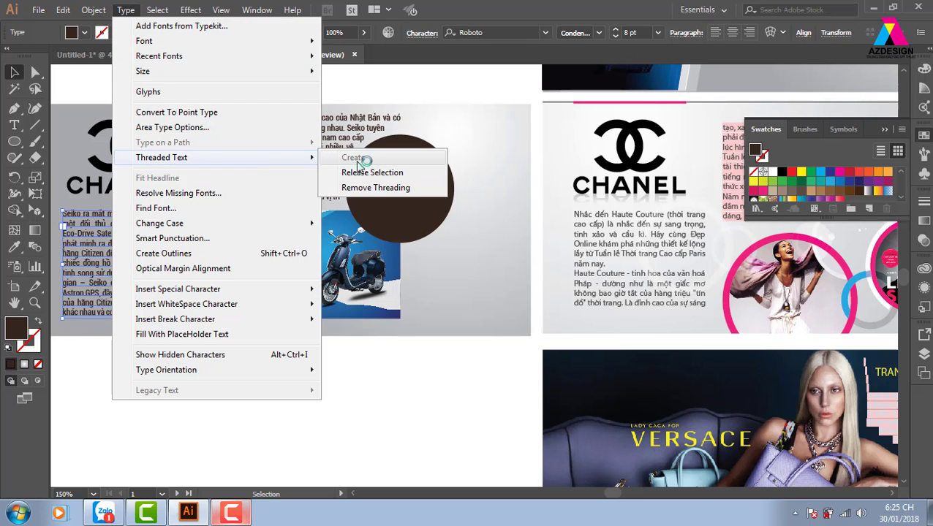
{"action": "left_click", "coordinate": [372, 174]}
{"action": "left_click", "coordinate": [311, 386]}
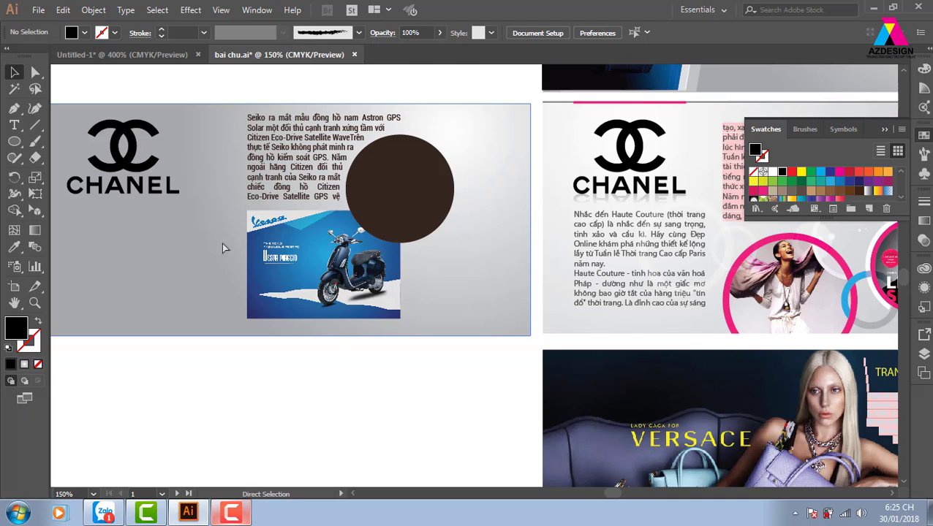
Step: Select the empty left frame, middle text frame and small rectangle together, then return to Preview
{"action": "key", "text": "ctrl+y"}
{"action": "left_click", "coordinate": [228, 233]}
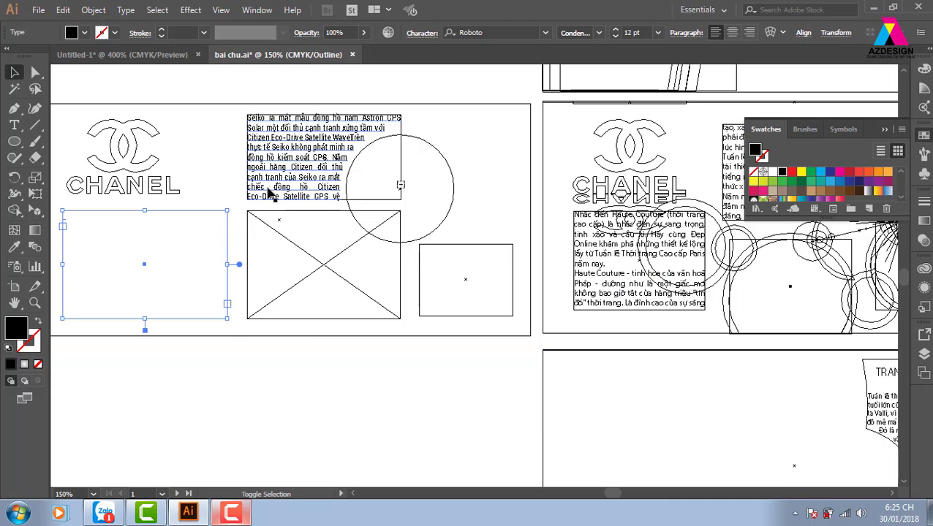
{"action": "left_click", "coordinate": [269, 196], "text": "shift"}
{"action": "left_click", "coordinate": [465, 247], "text": "shift"}
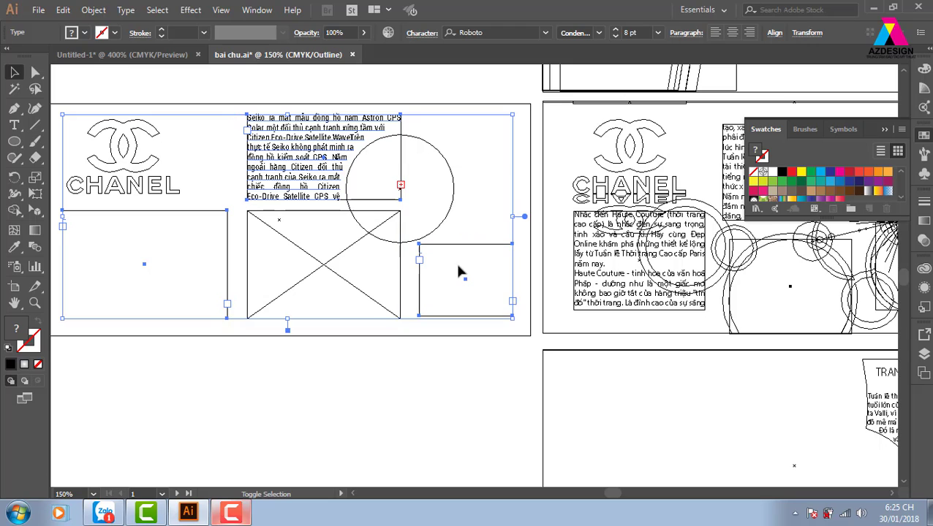
{"action": "left_click", "coordinate": [369, 375]}
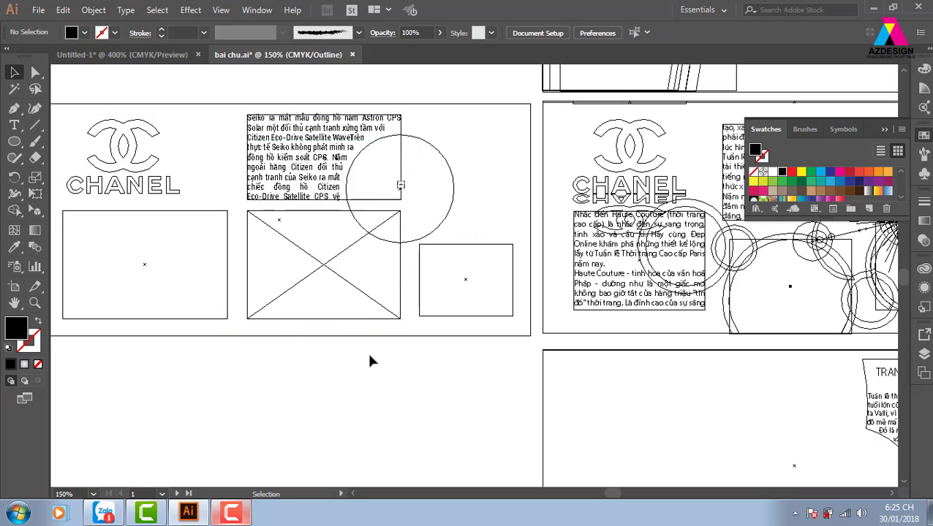
{"action": "left_click", "coordinate": [443, 245]}
{"action": "left_click", "coordinate": [323, 211], "text": "shift"}
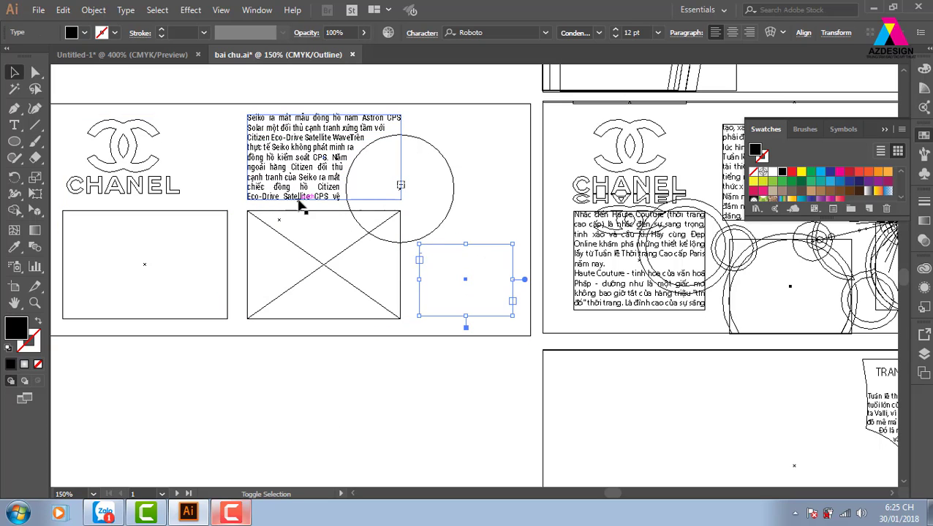
{"action": "left_click", "coordinate": [228, 214], "text": "shift"}
{"action": "key", "text": "ctrl"}
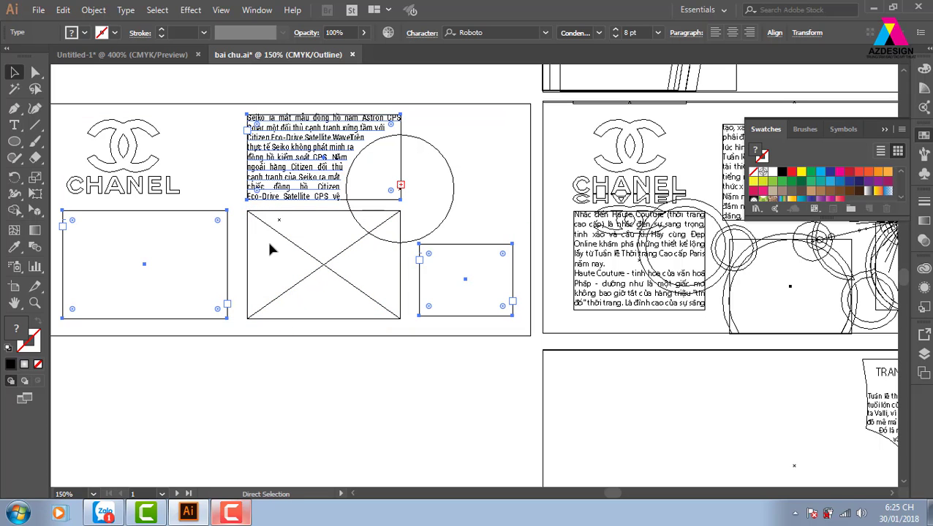
{"action": "key", "text": "ctrl+y"}
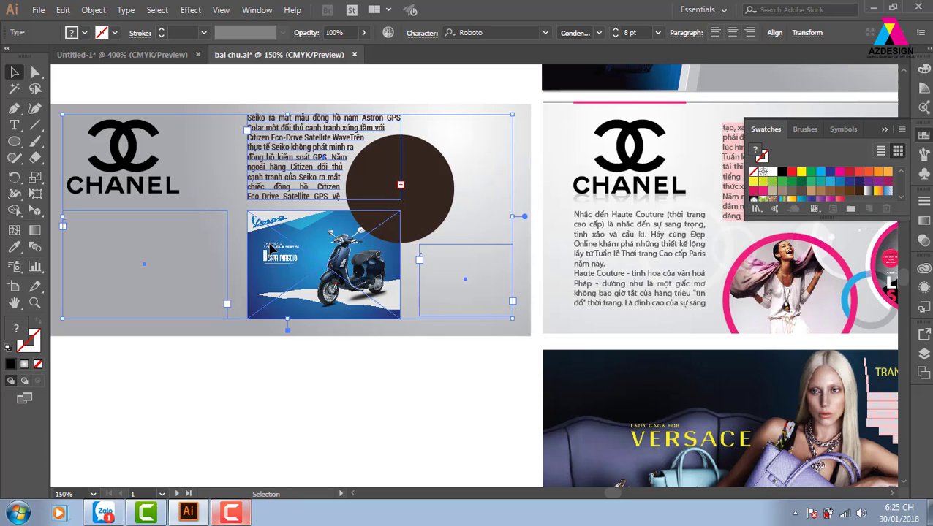
{"action": "left_click", "coordinate": [127, 11]}
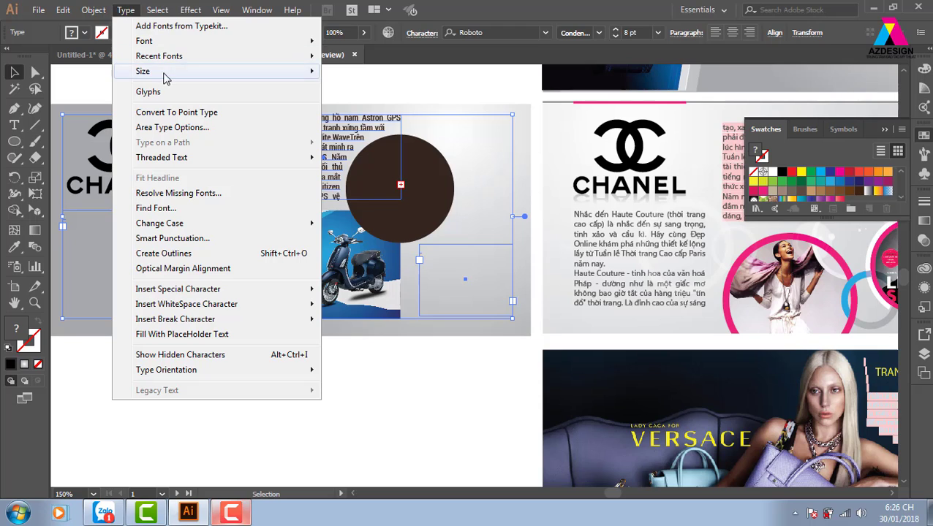
Step: Thread the left, middle and small right frames, then pan over to the Versace banner page
{"action": "mouse_move", "coordinate": [201, 158]}
{"action": "left_click", "coordinate": [358, 159]}
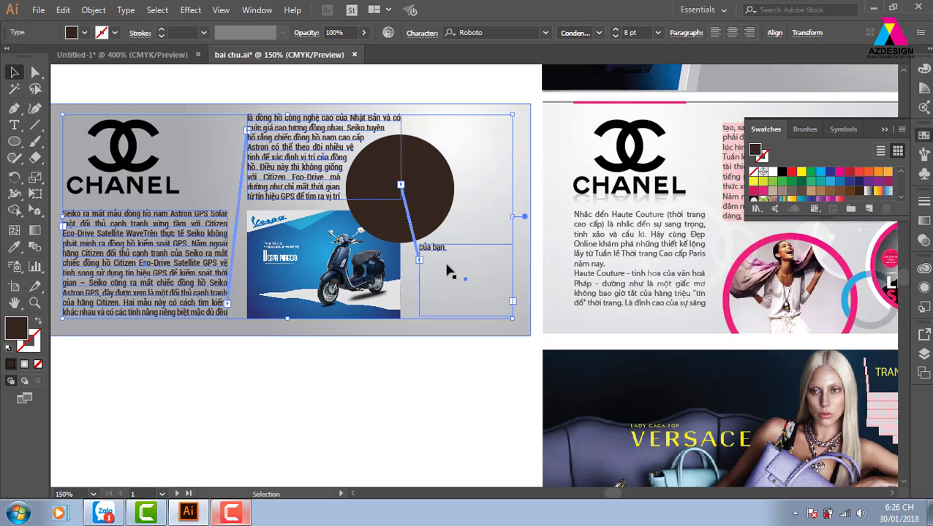
{"action": "left_click", "coordinate": [348, 367]}
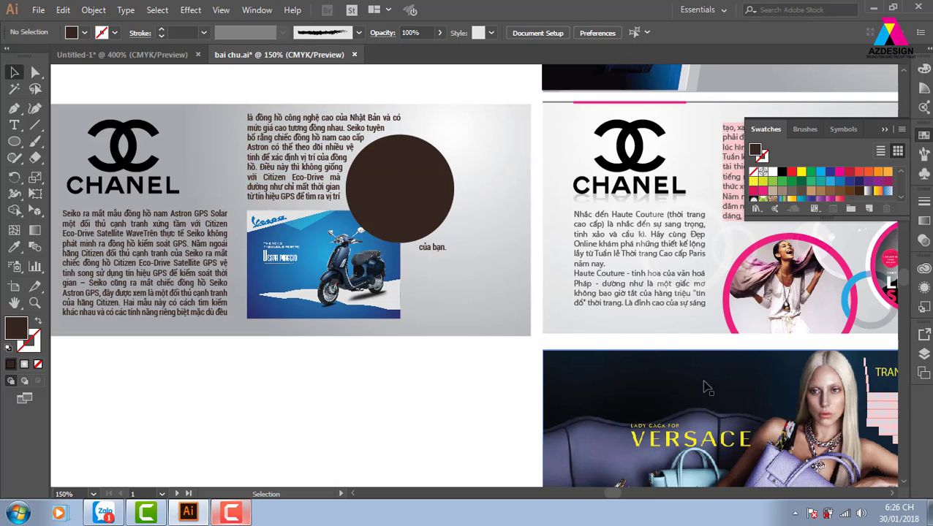
{"action": "key", "text": "space"}
{"action": "left_click_drag", "start_coordinate": [744, 447], "coordinate": [388, 204]}
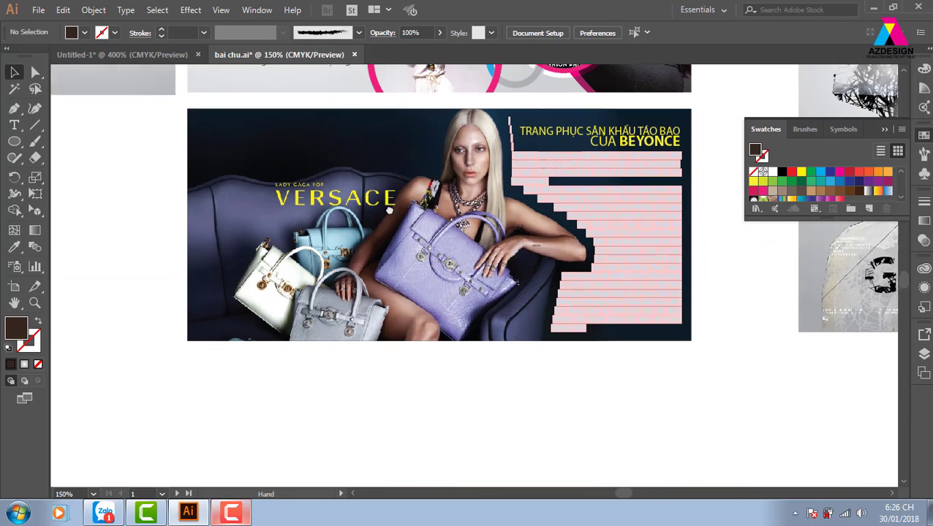
Step: On the Versace banner, select then deselect the text frame beside the model and open the File menu
{"action": "left_click", "coordinate": [655, 254]}
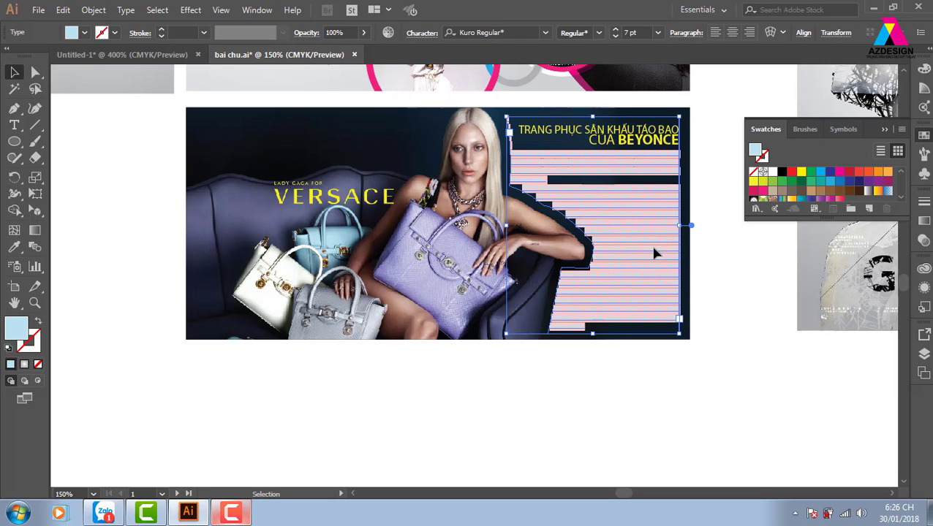
{"action": "scroll", "coordinate": [488, 290], "scroll_direction": "down", "scroll_amount": 2}
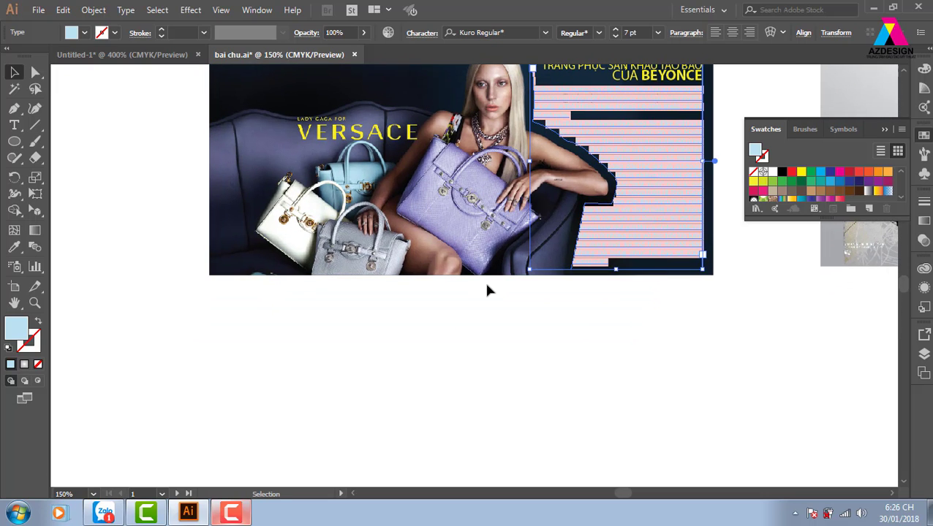
{"action": "left_click", "coordinate": [487, 287]}
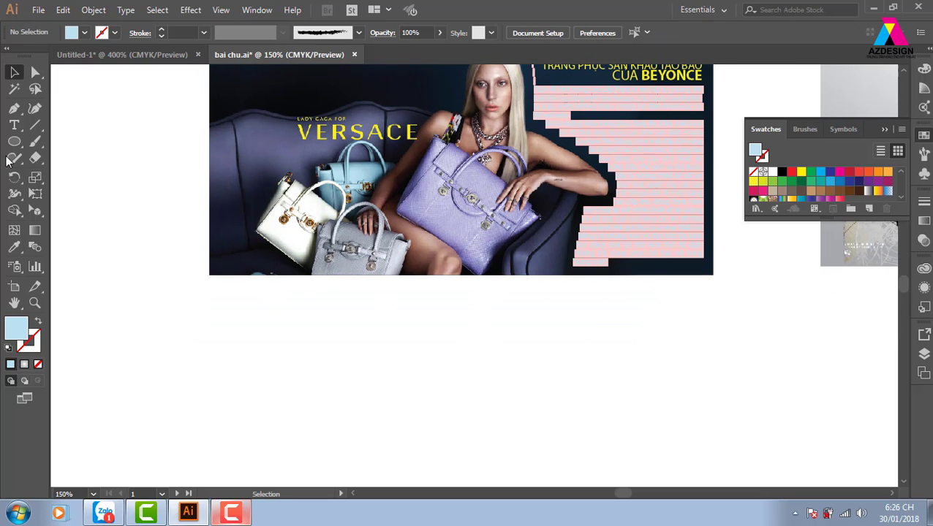
{"action": "left_click", "coordinate": [38, 10]}
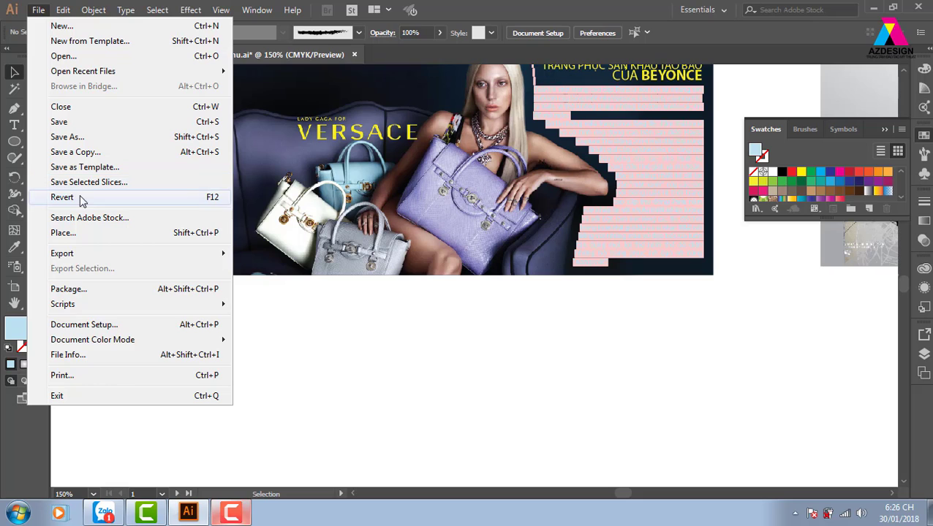
Step: In the Place dialog, browse to the chanel folder inside the thuvienanh fashion library on drive E:
{"action": "left_click", "coordinate": [104, 233]}
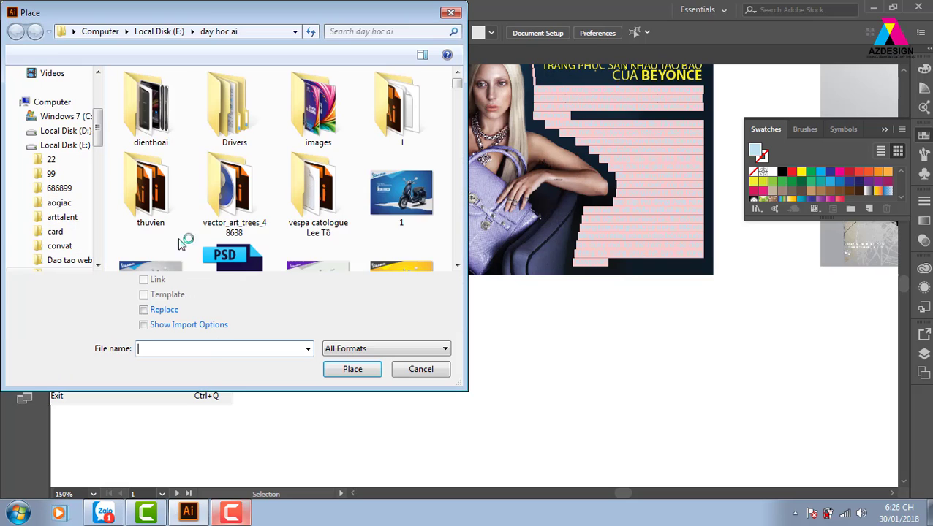
{"action": "left_click", "coordinate": [159, 31]}
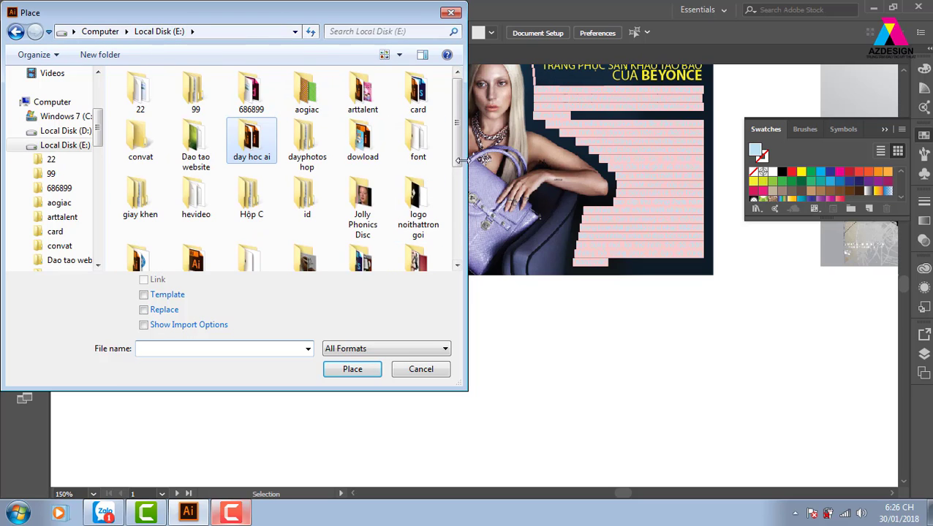
{"action": "scroll", "coordinate": [322, 168], "scroll_direction": "down", "scroll_amount": 5}
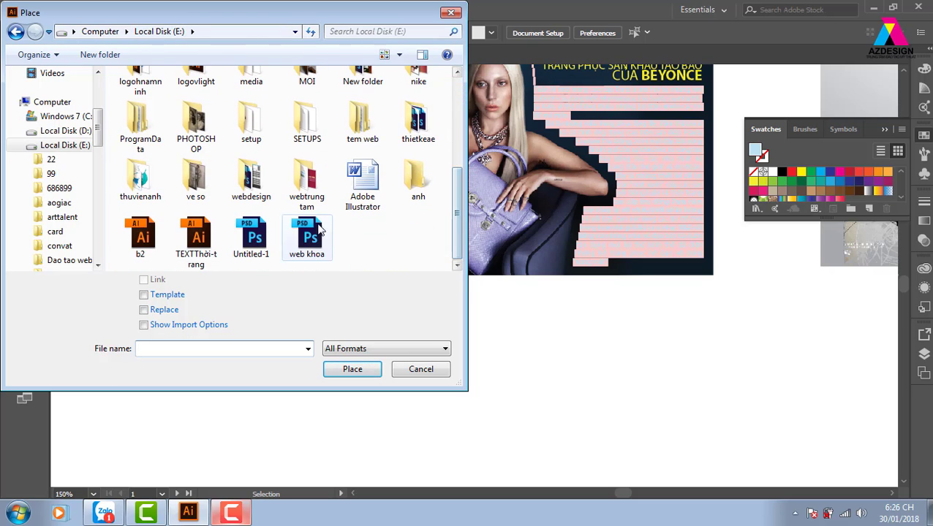
{"action": "double_click", "coordinate": [140, 179]}
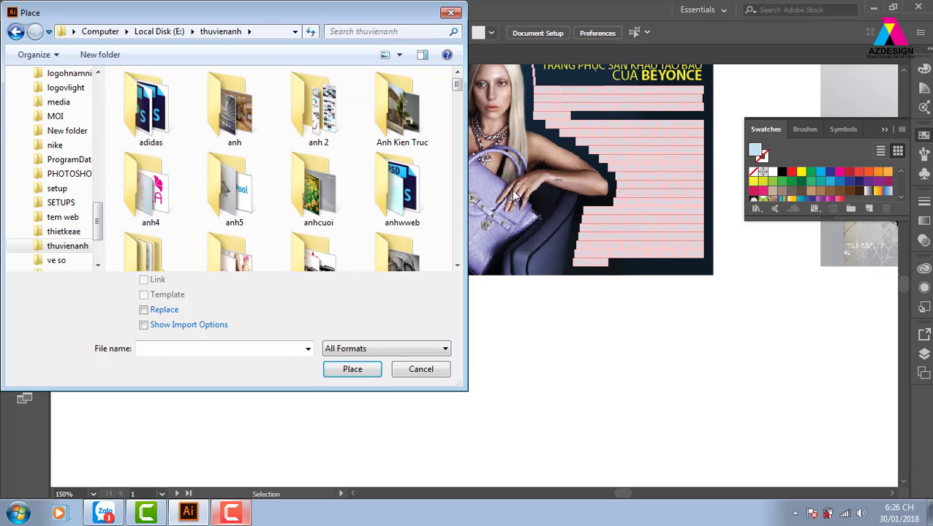
{"action": "left_click", "coordinate": [302, 184]}
{"action": "key", "text": "f"}
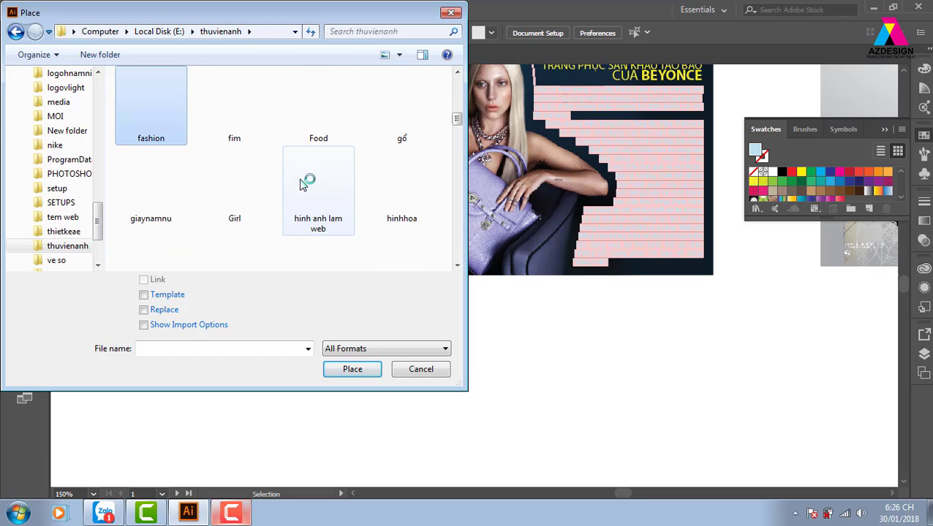
{"action": "double_click", "coordinate": [163, 122]}
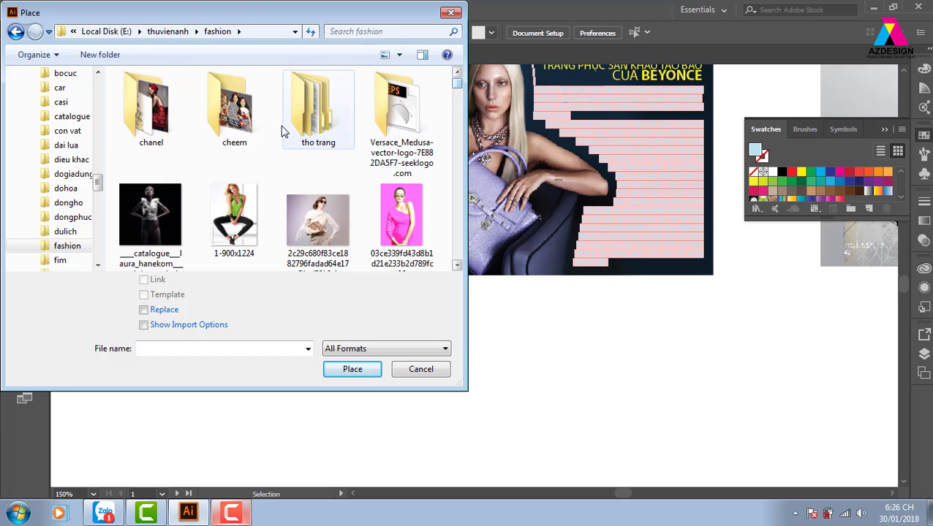
{"action": "double_click", "coordinate": [155, 137]}
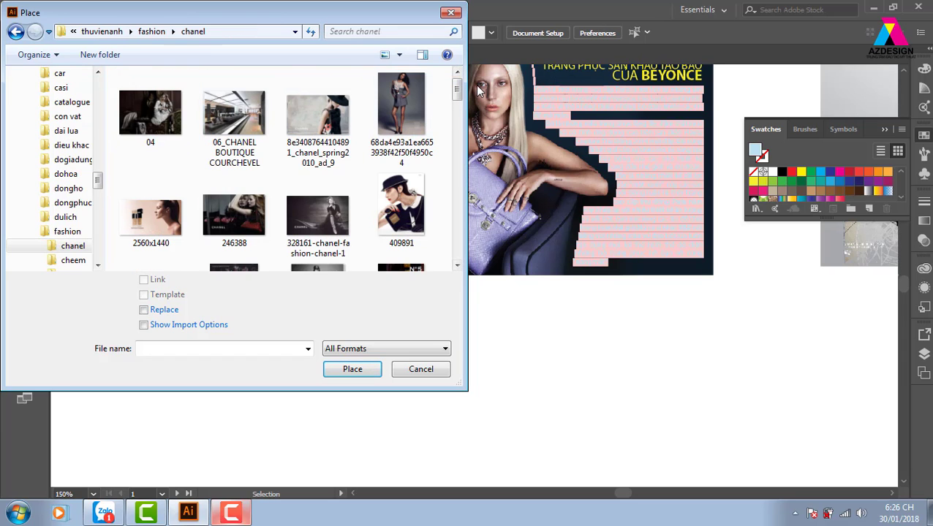
{"action": "scroll", "coordinate": [453, 115], "scroll_direction": "down", "scroll_amount": 4}
{"action": "left_click_drag", "start_coordinate": [456, 117], "coordinate": [459, 192]}
Step: Place the chanel-boy-handbags photo on the empty artboard area below the layout
{"action": "left_click", "coordinate": [387, 251]}
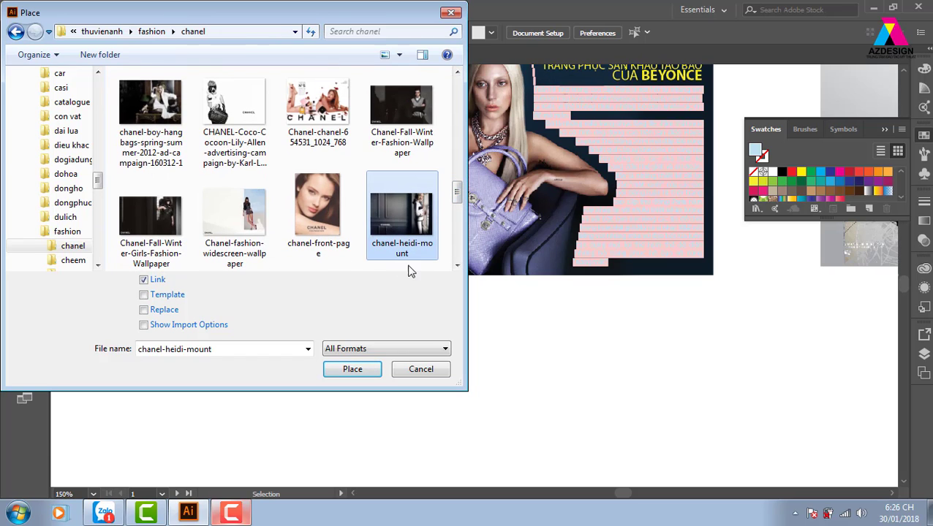
{"action": "left_click", "coordinate": [176, 148]}
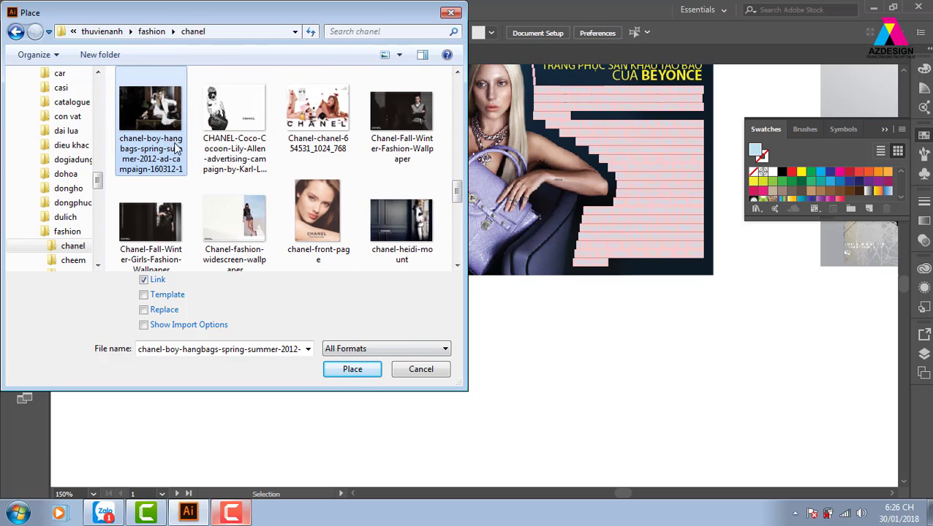
{"action": "left_click", "coordinate": [352, 370]}
{"action": "left_click_drag", "start_coordinate": [539, 368], "coordinate": [434, 236]}
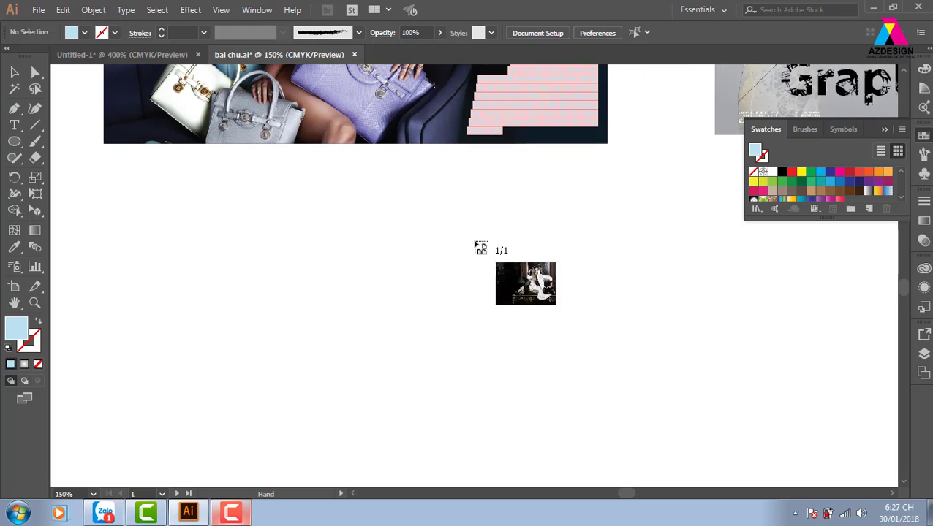
{"action": "left_click", "coordinate": [148, 178]}
Step: Zoom in on the placed Chanel photo and center it in the window
{"action": "left_click", "coordinate": [634, 336]}
{"action": "key", "text": "z"}
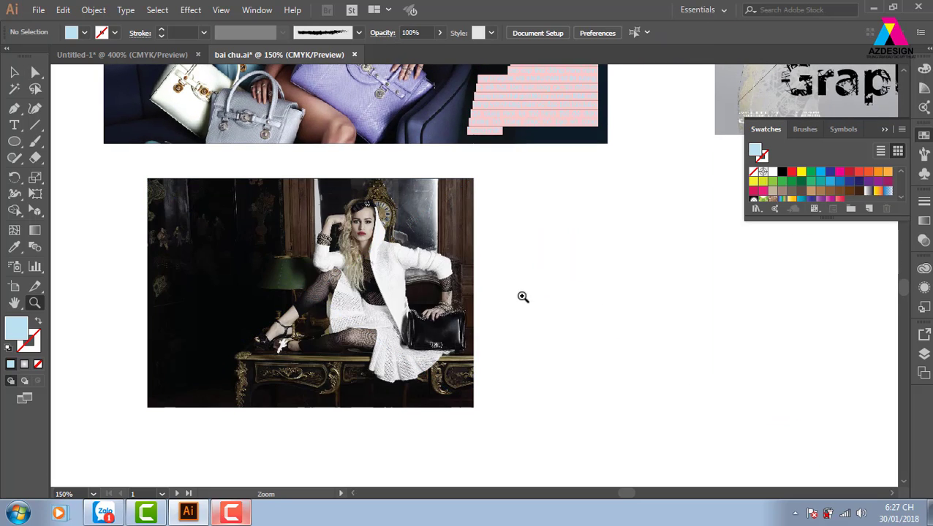
{"action": "left_click_drag", "start_coordinate": [127, 158], "coordinate": [639, 431]}
{"action": "left_click_drag", "start_coordinate": [467, 338], "coordinate": [502, 331]}
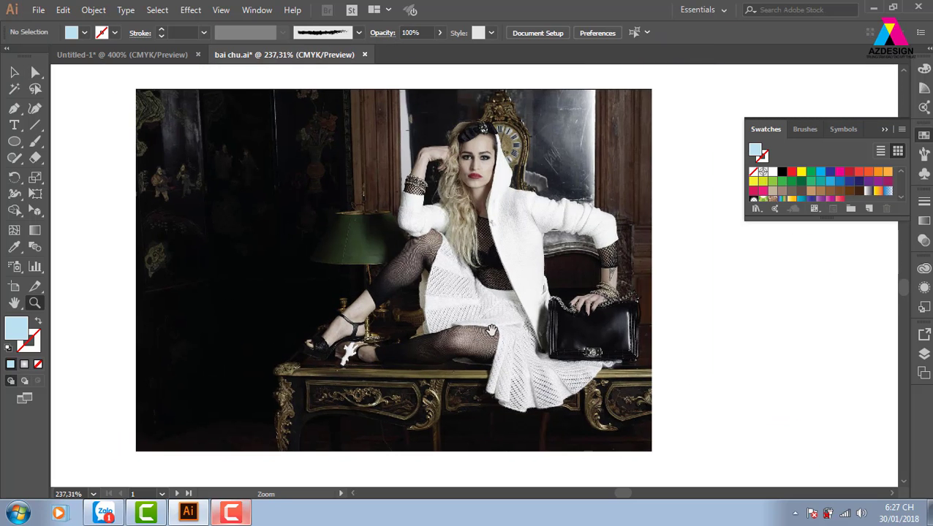
Step: Trace a closed Pen path from the photo's top-left along the model's arm, leg and boot
{"action": "key", "text": "v"}
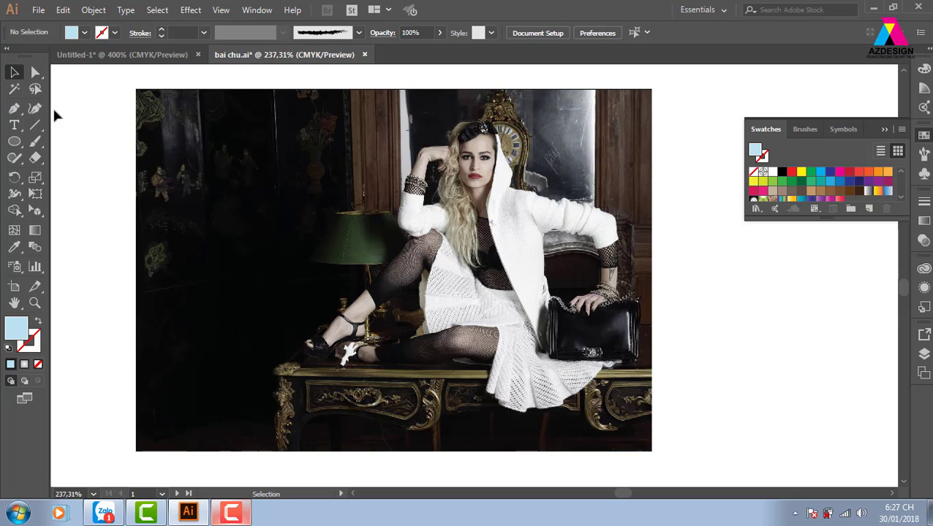
{"action": "left_click", "coordinate": [14, 108]}
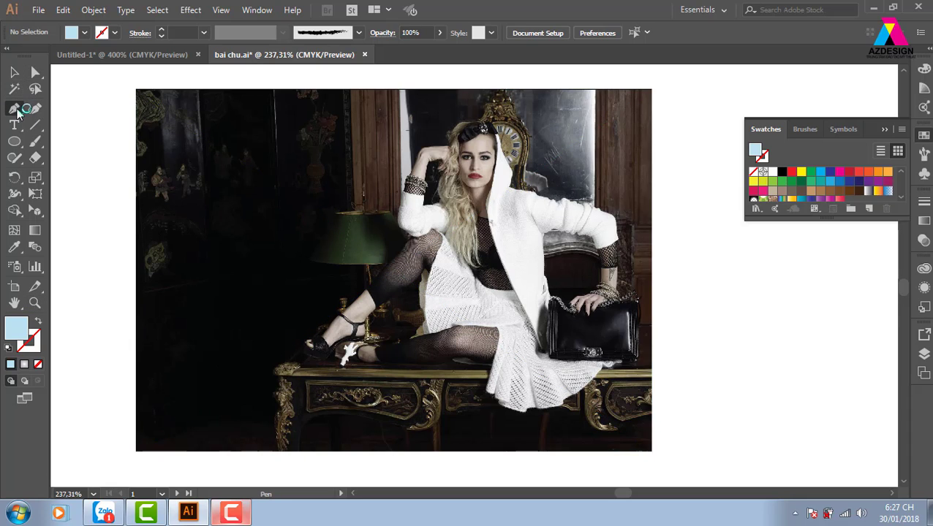
{"action": "left_click", "coordinate": [161, 136]}
{"action": "left_click", "coordinate": [420, 136]}
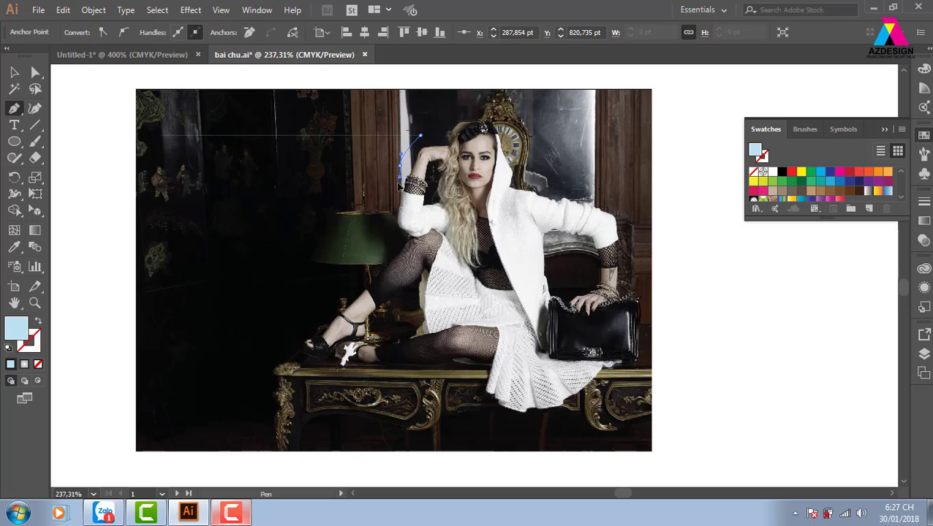
{"action": "left_click_drag", "start_coordinate": [400, 167], "coordinate": [305, 338]}
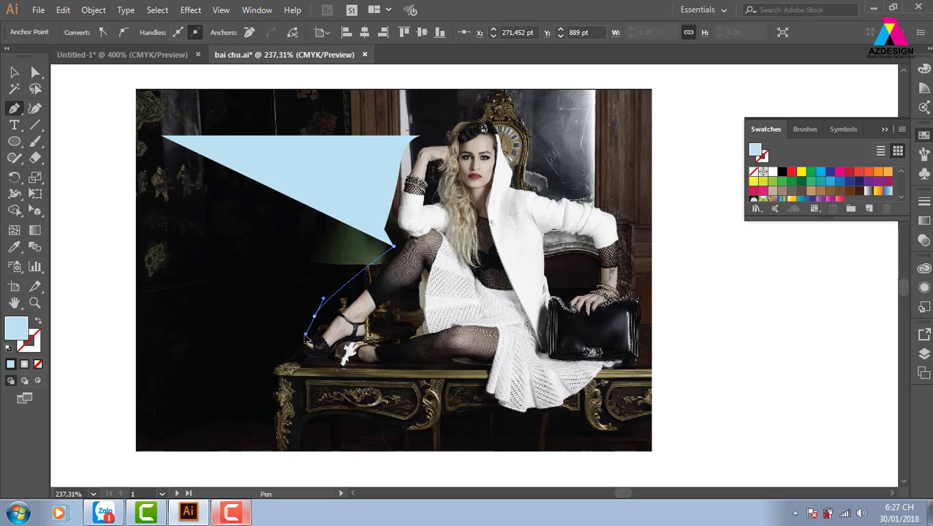
{"action": "left_click", "coordinate": [283, 354]}
{"action": "left_click_drag", "start_coordinate": [254, 402], "coordinate": [272, 425]}
{"action": "left_click", "coordinate": [257, 430]}
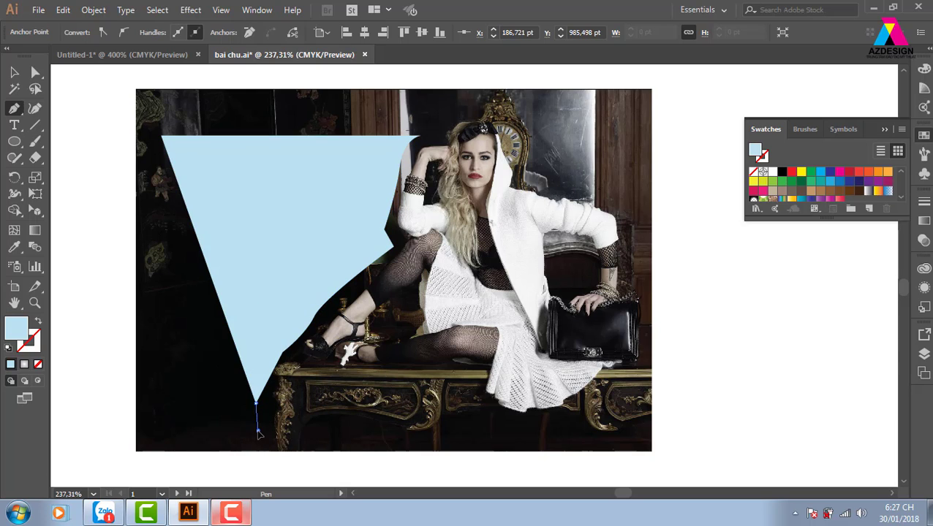
{"action": "left_click", "coordinate": [149, 431]}
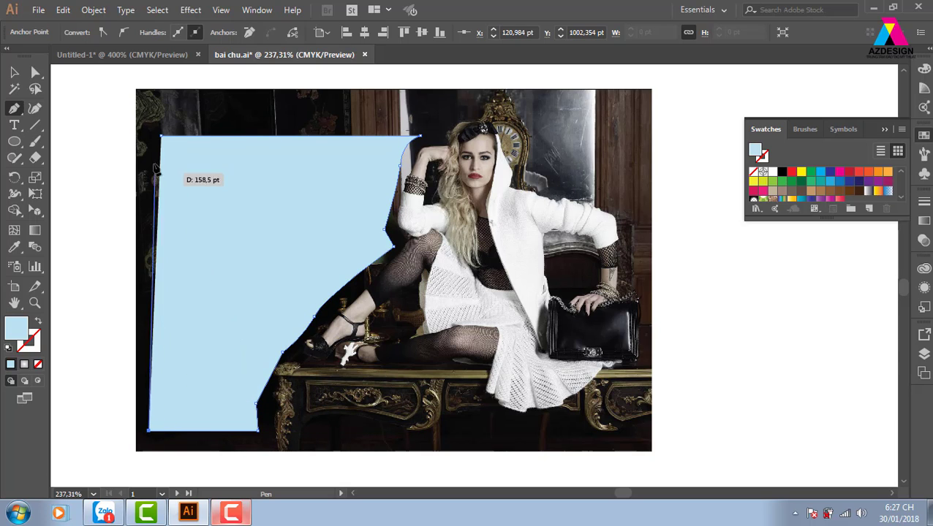
{"action": "left_click_drag", "start_coordinate": [144, 132], "coordinate": [177, 147]}
Step: Finish the path and select the light-blue shape
{"action": "left_click", "coordinate": [14, 74]}
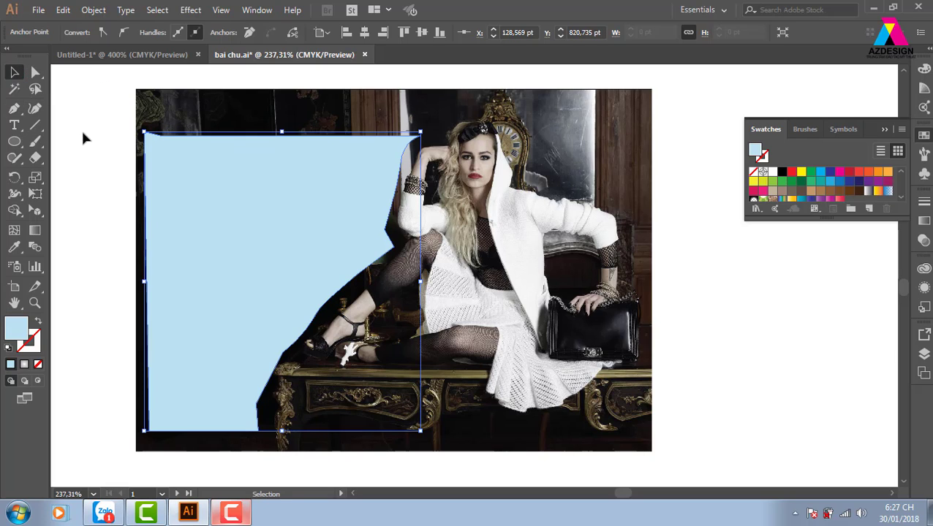
{"action": "left_click", "coordinate": [106, 193]}
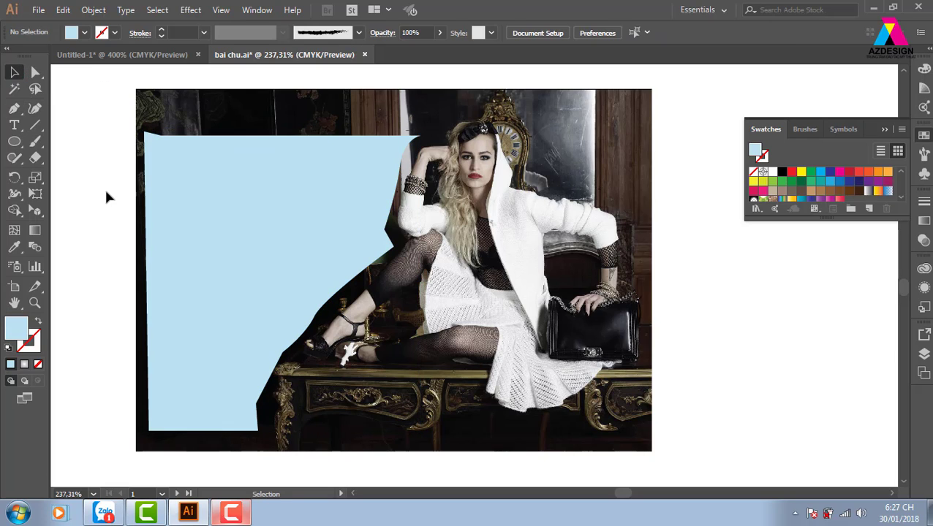
{"action": "left_click", "coordinate": [234, 182]}
{"action": "left_click_drag", "start_coordinate": [13, 125], "coordinate": [174, 175]}
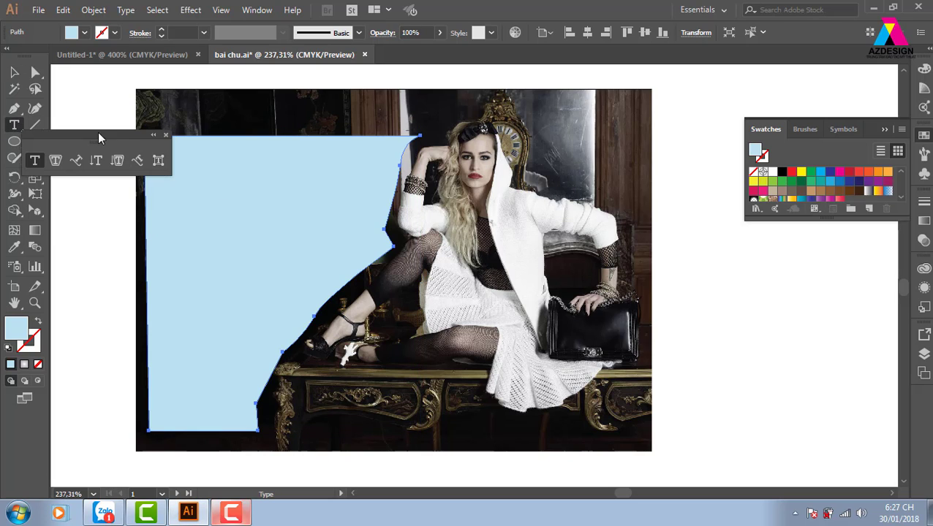
Step: Turn the blue shape into an area-type frame filled with Lorem ipsum text following the model's outline
{"action": "left_click_drag", "start_coordinate": [98, 131], "coordinate": [775, 81]}
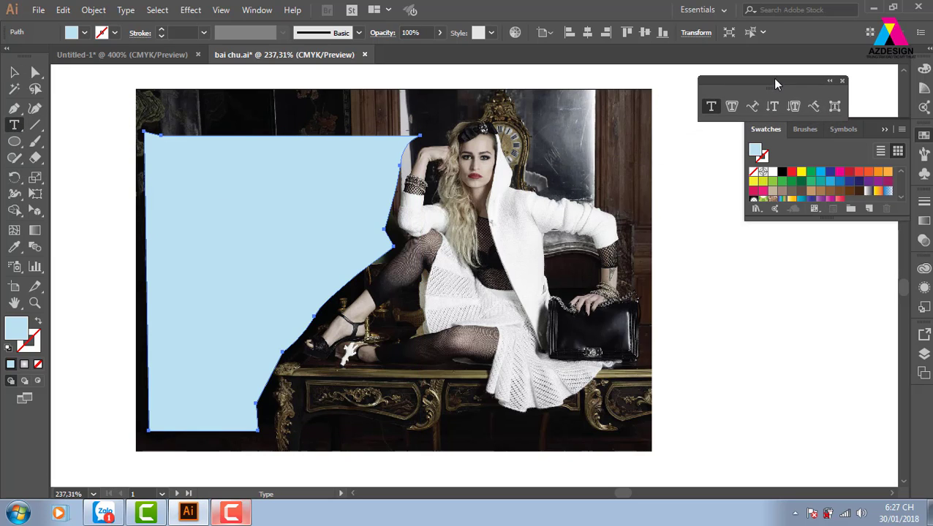
{"action": "left_click", "coordinate": [734, 112]}
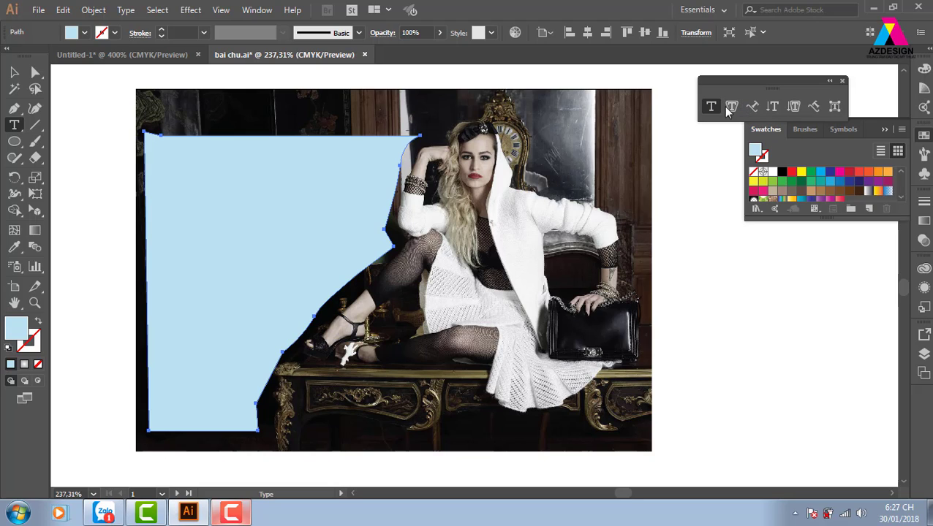
{"action": "left_click", "coordinate": [734, 108]}
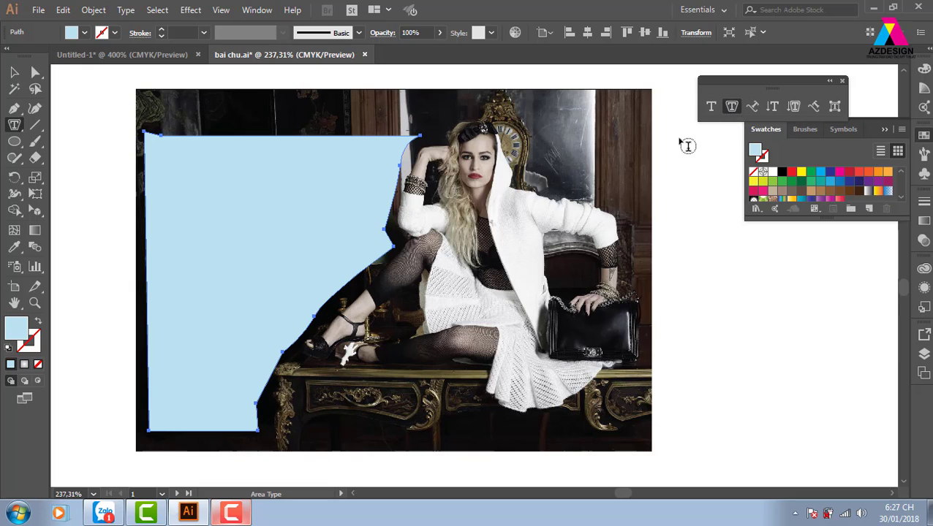
{"action": "left_click", "coordinate": [167, 146]}
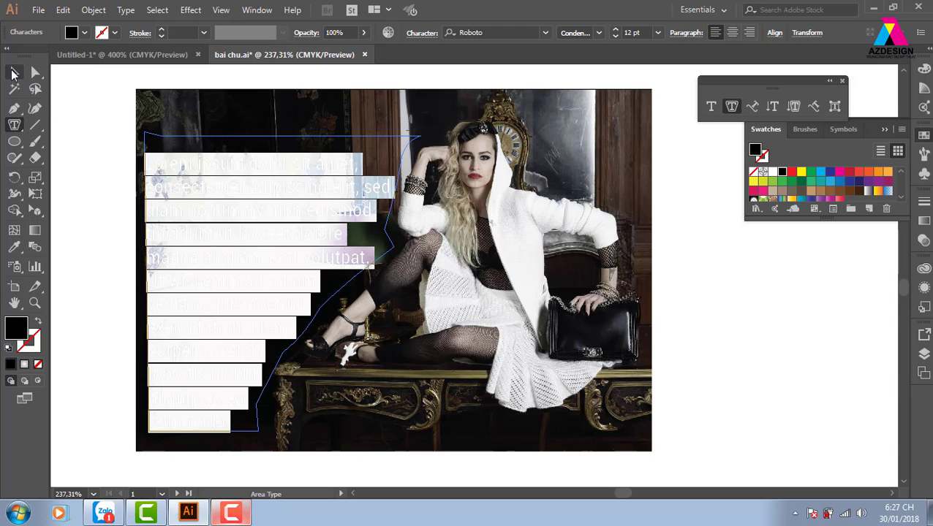
{"action": "left_click", "coordinate": [12, 74]}
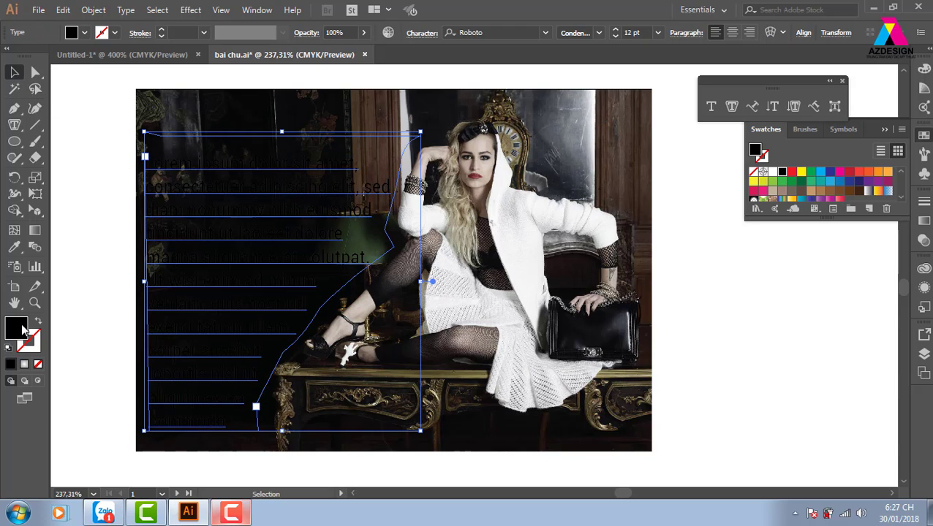
Step: Set the placeholder text's fill colour to white (ffffff) in the Color Picker
{"action": "double_click", "coordinate": [20, 329]}
{"action": "left_click_drag", "start_coordinate": [479, 172], "coordinate": [442, 140]}
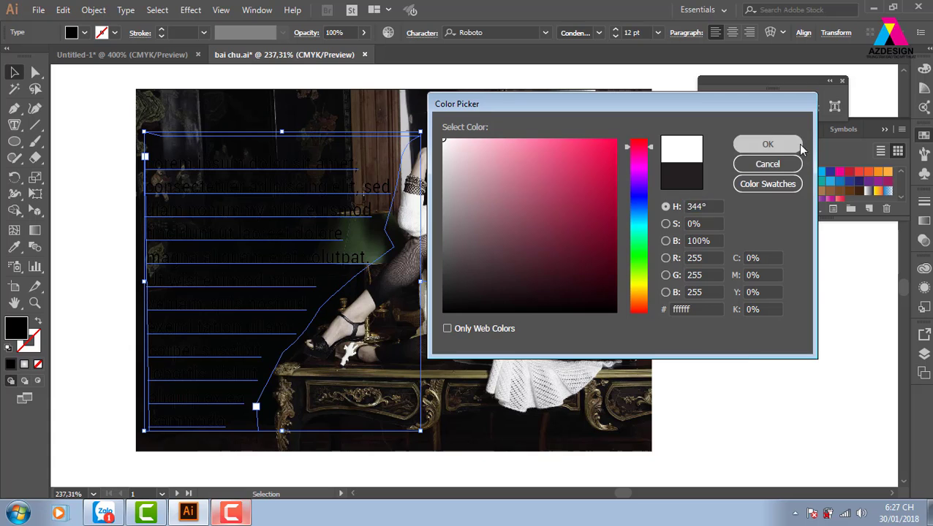
{"action": "left_click", "coordinate": [767, 144]}
{"action": "left_click", "coordinate": [737, 313]}
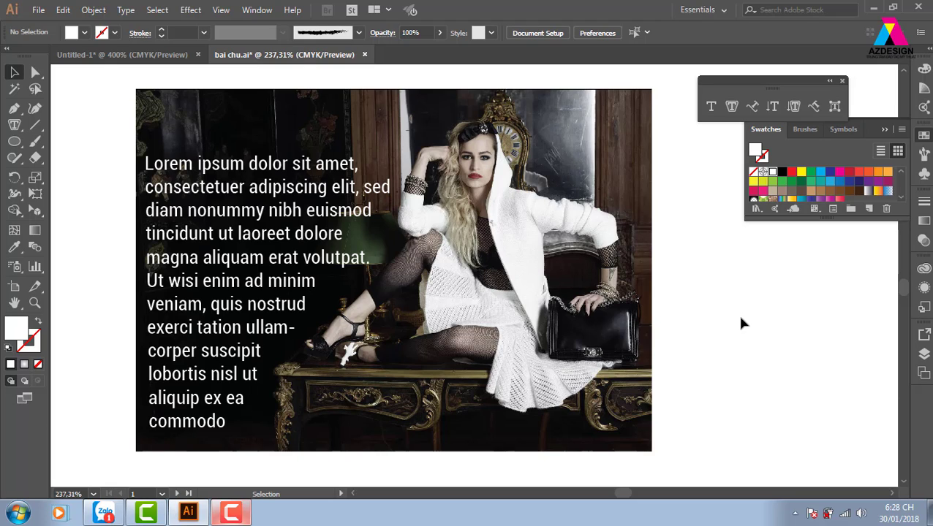
{"action": "left_click", "coordinate": [512, 182]}
{"action": "key", "text": "space"}
{"action": "left_click_drag", "start_coordinate": [764, 319], "coordinate": [480, 315]}
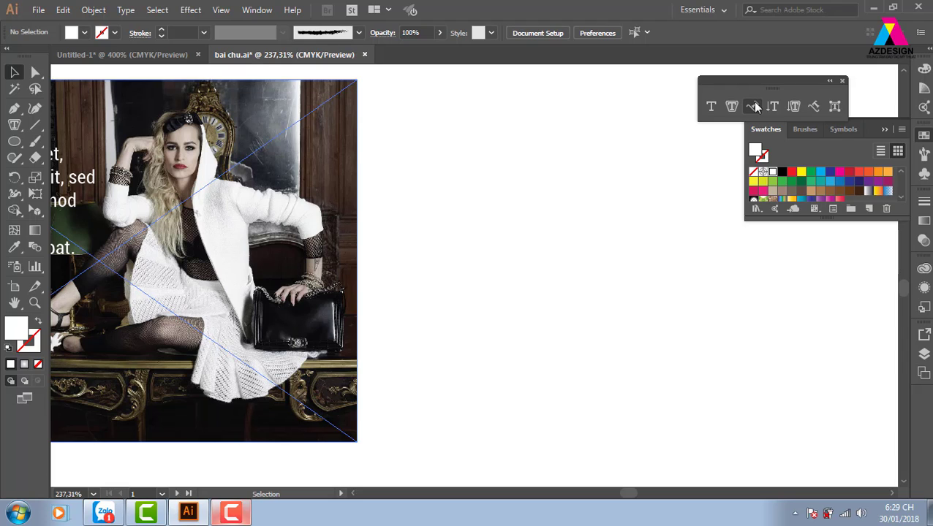
Step: Draw a large circle right of the Chanel photo and place path text on its top edge
{"action": "left_click", "coordinate": [13, 141]}
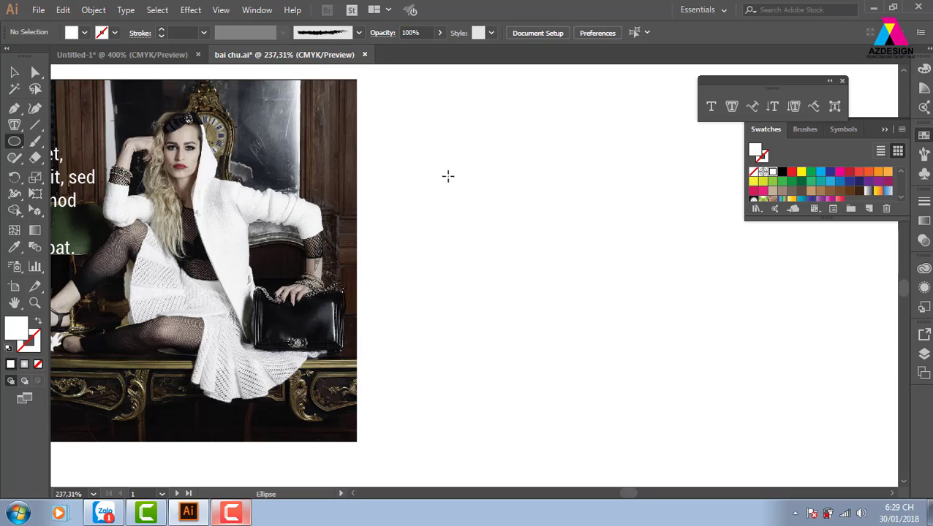
{"action": "left_click_drag", "start_coordinate": [447, 175], "coordinate": [712, 439]}
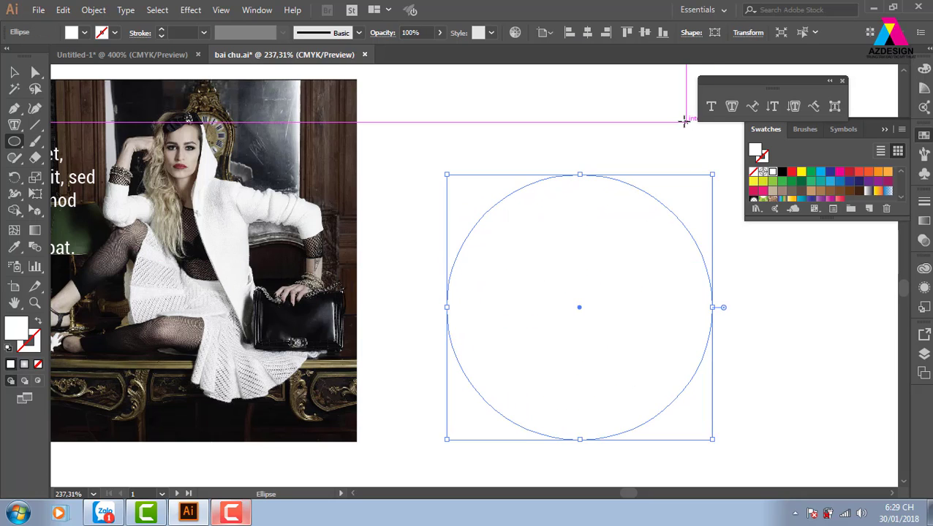
{"action": "left_click", "coordinate": [752, 106]}
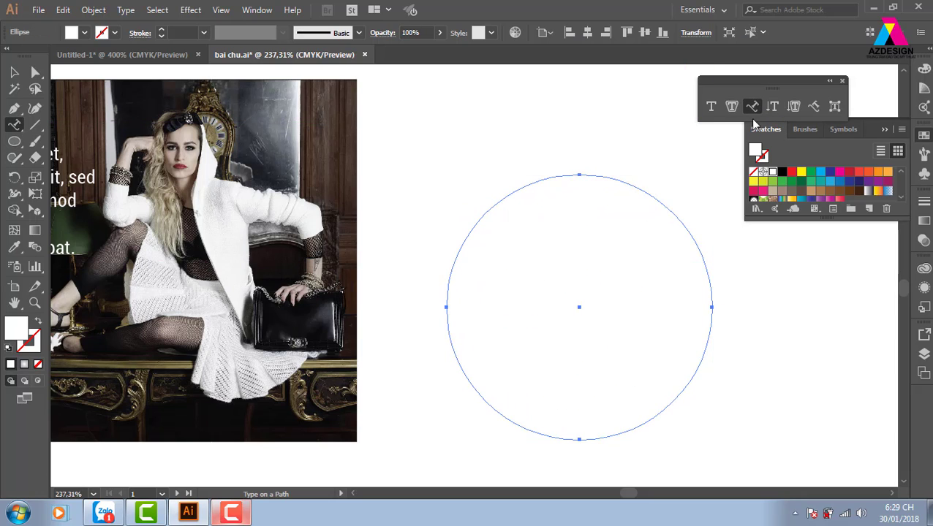
{"action": "left_click", "coordinate": [552, 173]}
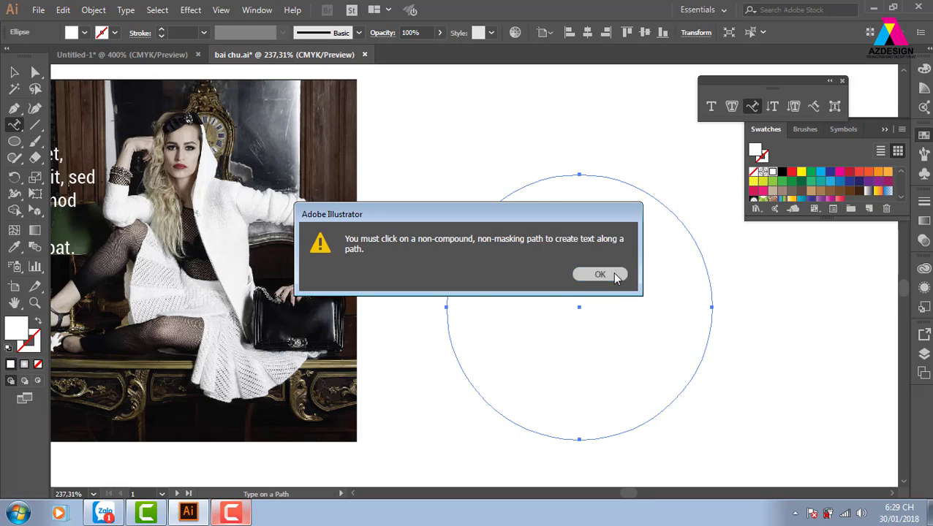
{"action": "left_click", "coordinate": [614, 276]}
Step: Replace the circle's Lorem ipsum placeholder with 'Công ty cổ phần bánh kẹo' along its top edge
{"action": "left_click", "coordinate": [538, 181]}
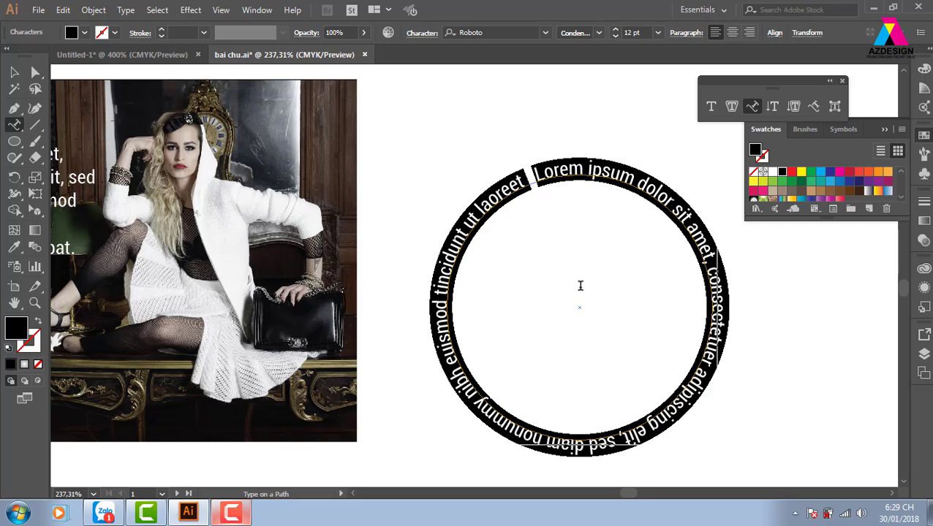
{"action": "key", "text": "BackSpace"}
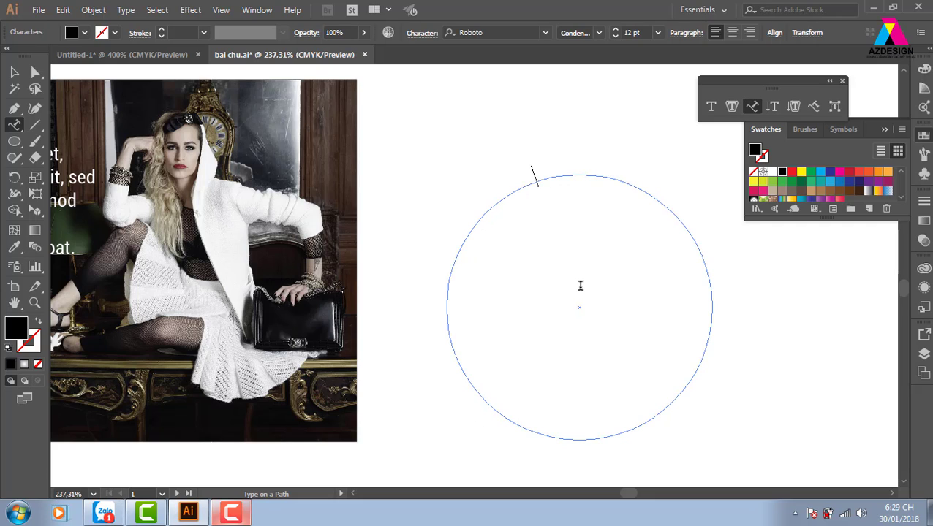
{"action": "type", "text": "Công ty"}
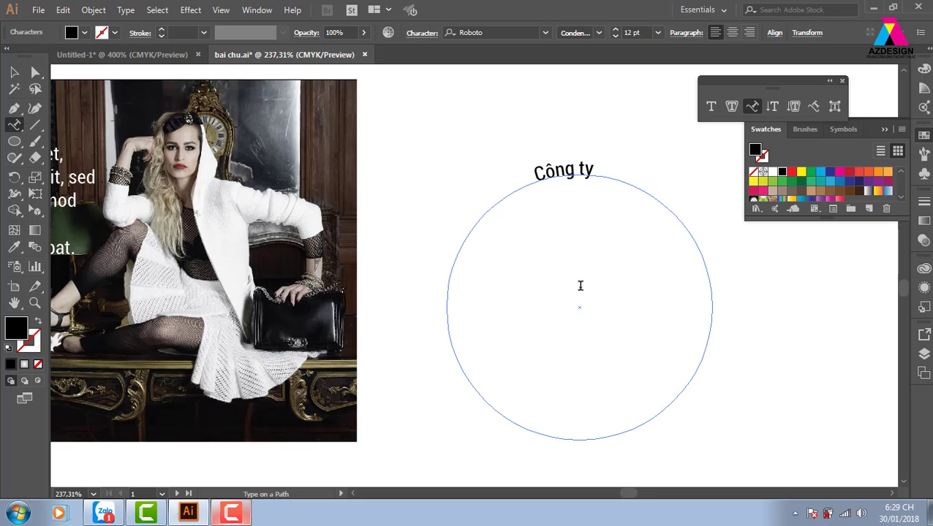
{"action": "type", "text": " cor phaan"}
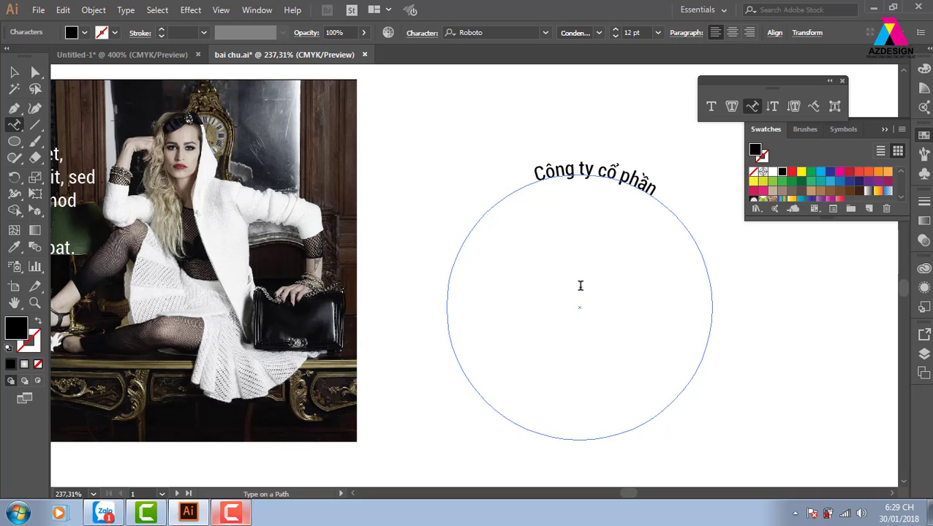
{"action": "type", "text": " banhs keoj"}
{"action": "left_click", "coordinate": [14, 72]}
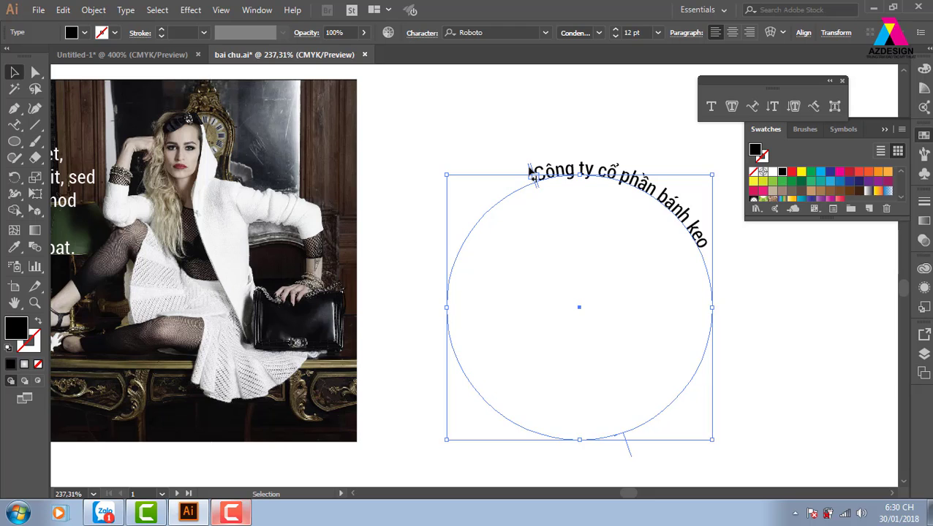
Step: Slide the curved text's start counter-clockwise so it begins on the circle's left
{"action": "left_click_drag", "start_coordinate": [528, 171], "coordinate": [726, 299]}
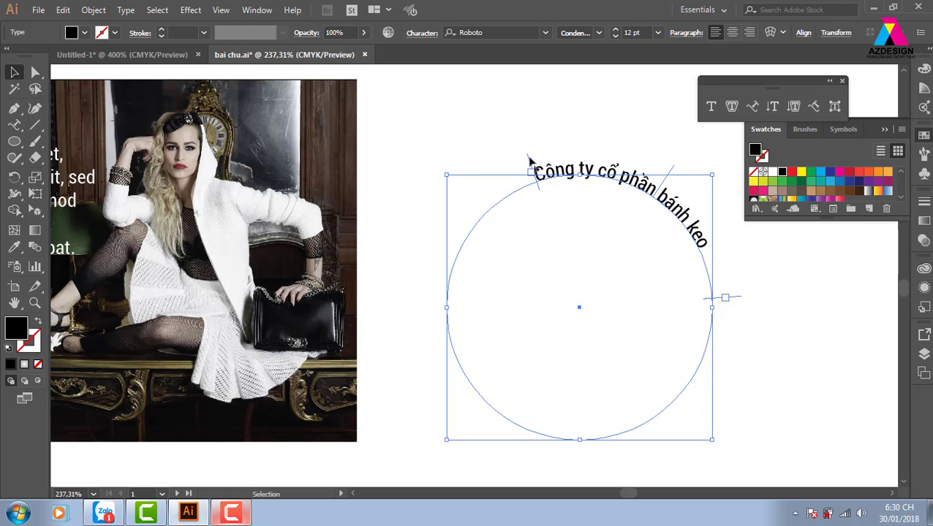
{"action": "left_click_drag", "start_coordinate": [531, 162], "coordinate": [422, 271]}
{"action": "left_click_drag", "start_coordinate": [422, 272], "coordinate": [423, 272]}
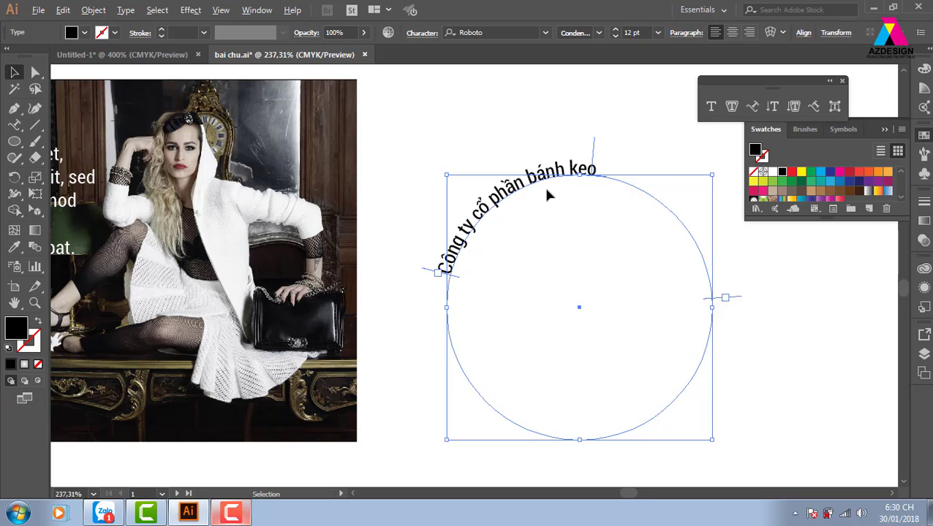
Step: Increase the curved text's tracking three steps to spread its letters around the arc
{"action": "key", "text": "alt+Right"}
{"action": "key", "text": "alt+Right"}
{"action": "key", "text": "alt+Right"}
{"action": "key", "text": "alt+Right"}
{"action": "key", "text": "alt+Right"}
{"action": "key", "text": "alt+Right"}
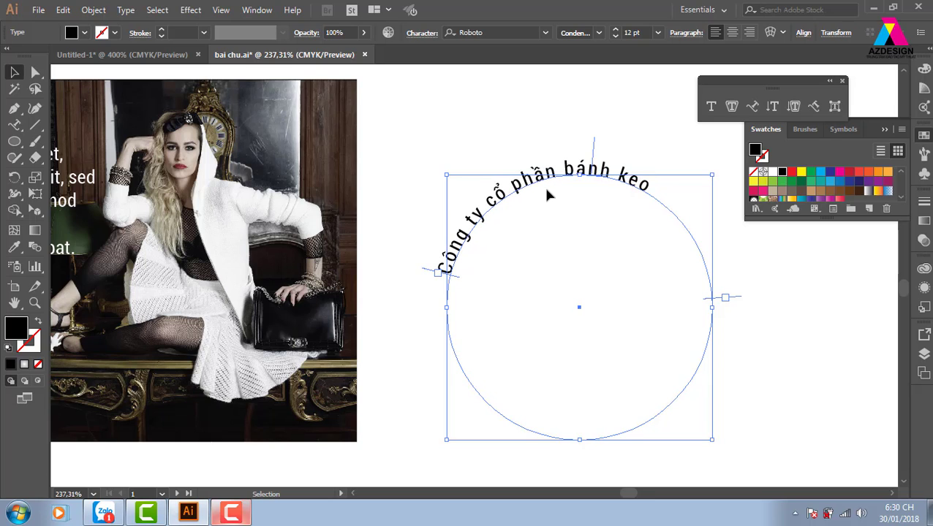
{"action": "key", "text": "alt+Right"}
{"action": "key", "text": "alt+Right"}
{"action": "key", "text": "alt+Right"}
{"action": "key", "text": "alt+Right"}
{"action": "key", "text": "alt+Right"}
{"action": "key", "text": "alt+Right"}
{"action": "key", "text": "alt+Right"}
{"action": "key", "text": "alt+Right"}
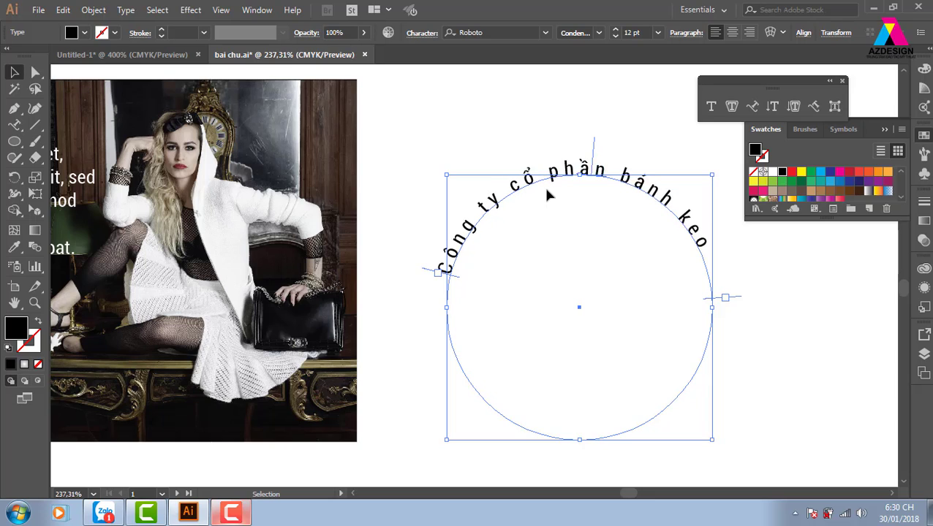
{"action": "key", "text": "alt+Right"}
{"action": "key", "text": "alt+Right"}
{"action": "key", "text": "alt+Right"}
{"action": "key", "text": "alt+Right"}
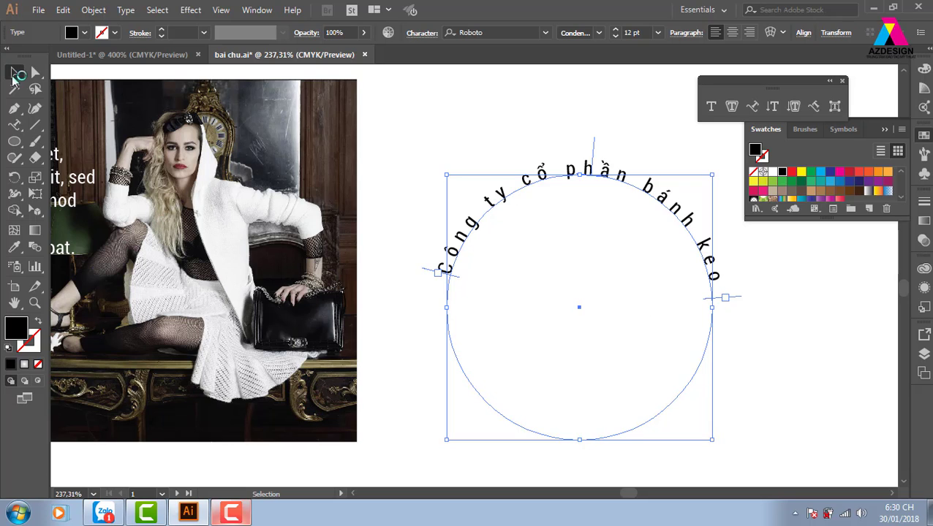
Step: Rotate the curved text about 180 degrees, then undo the rotation
{"action": "left_click", "coordinate": [651, 154]}
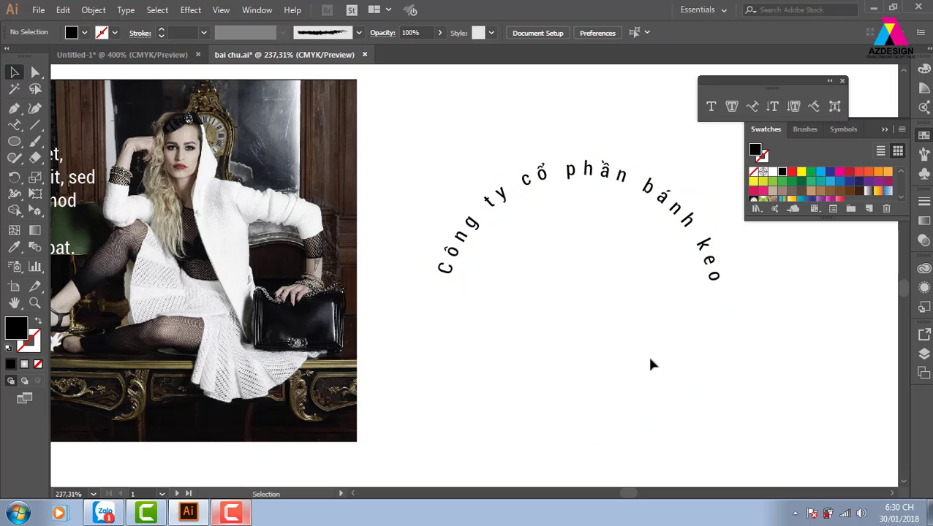
{"action": "left_click", "coordinate": [625, 189]}
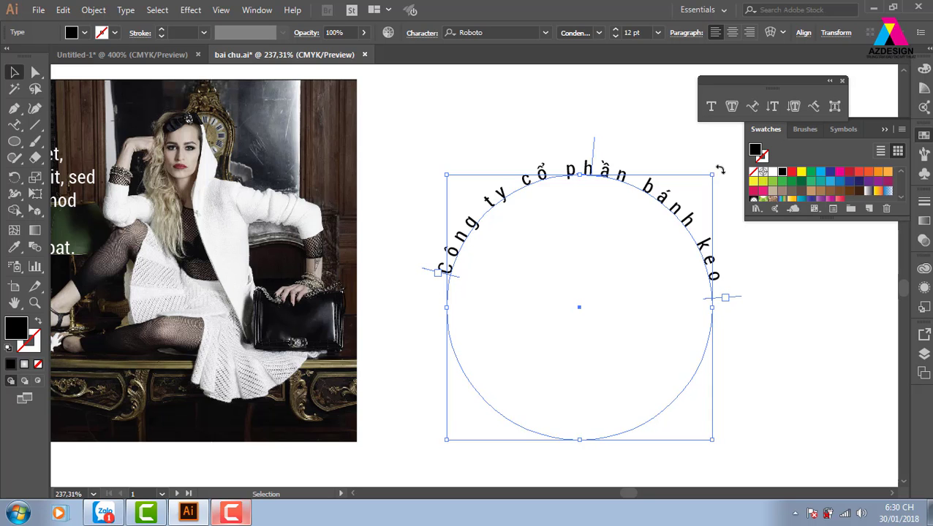
{"action": "left_click_drag", "start_coordinate": [716, 171], "coordinate": [512, 375]}
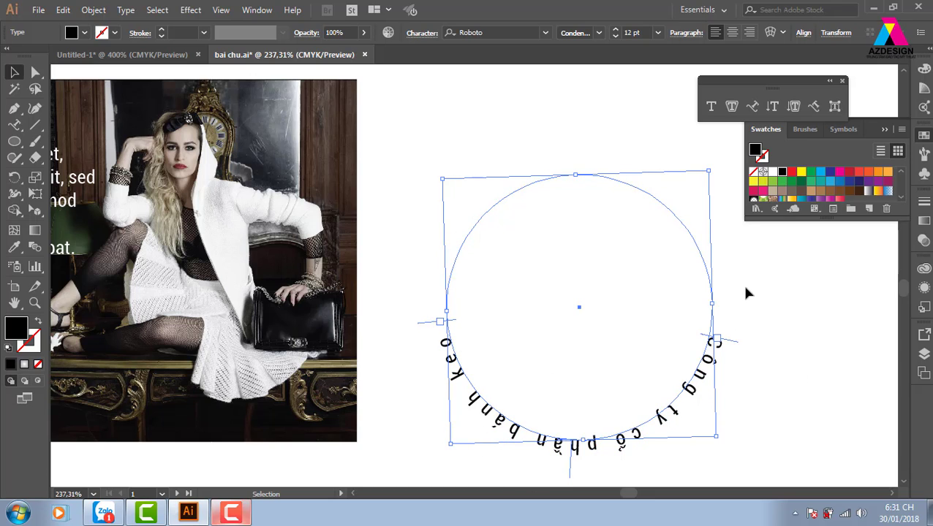
{"action": "key", "text": "ctrl+z"}
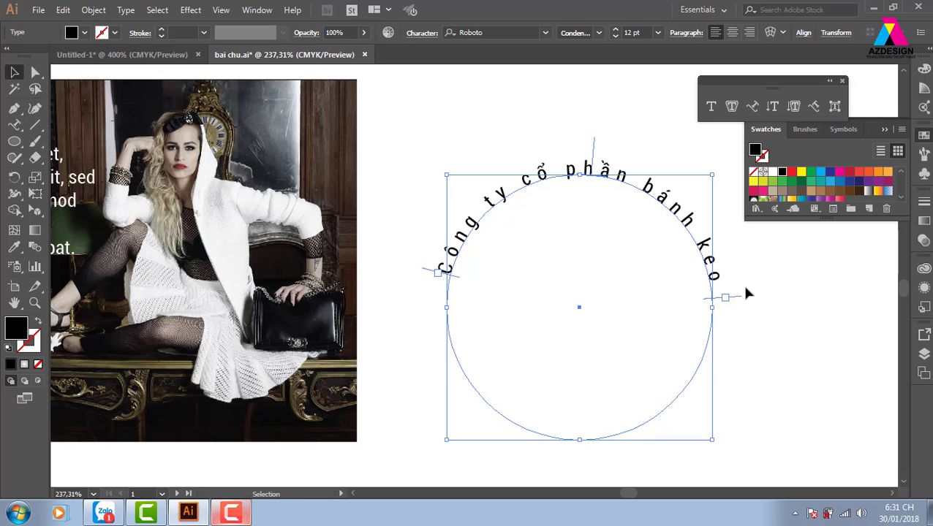
Step: Reselect the curved text and bring up the Type on a Path submenu
{"action": "left_click", "coordinate": [605, 72]}
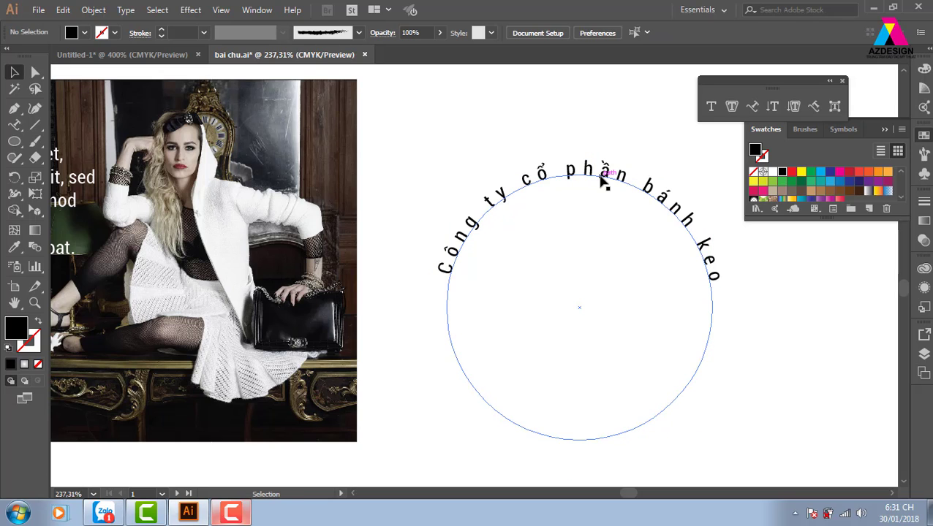
{"action": "left_click", "coordinate": [602, 178]}
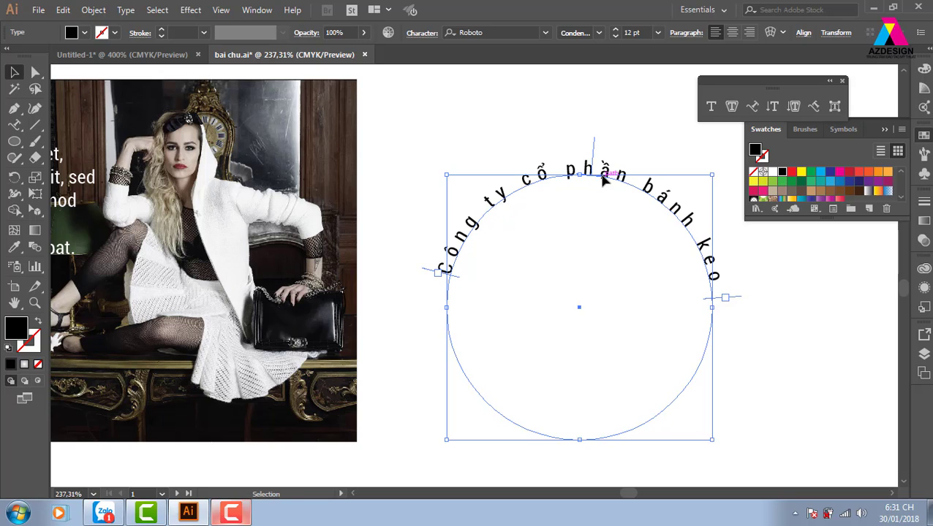
{"action": "left_click", "coordinate": [125, 11]}
{"action": "mouse_move", "coordinate": [165, 146]}
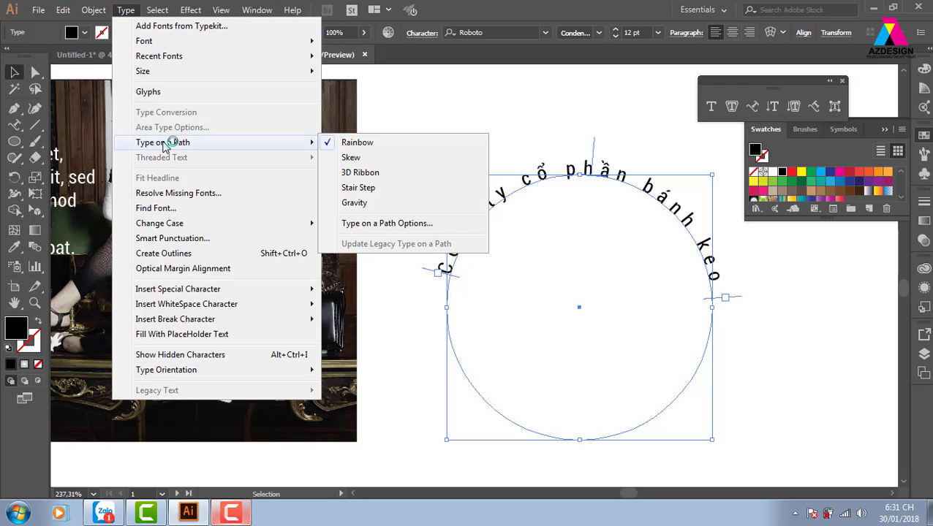
Step: Flip the curved text to the circle's other side in Type on a Path Options, with Preview on
{"action": "left_click", "coordinate": [430, 228]}
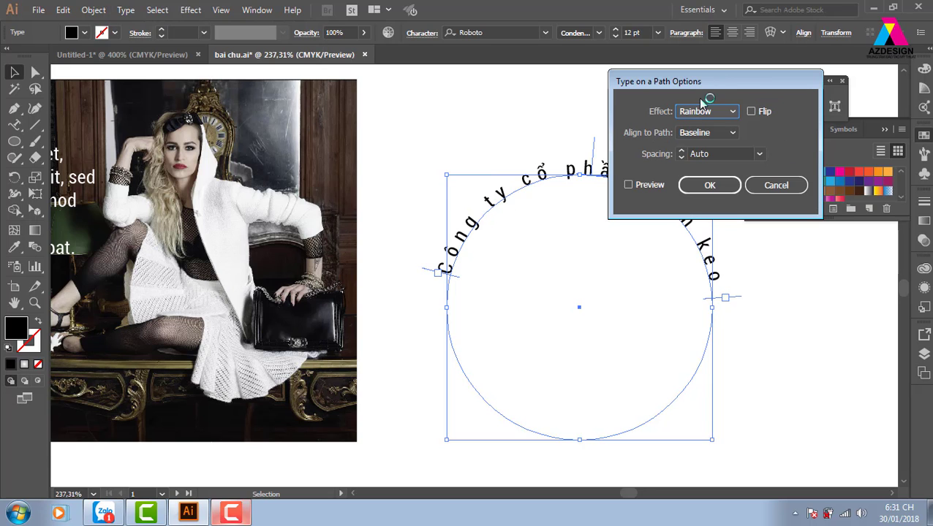
{"action": "left_click_drag", "start_coordinate": [670, 83], "coordinate": [338, 92]}
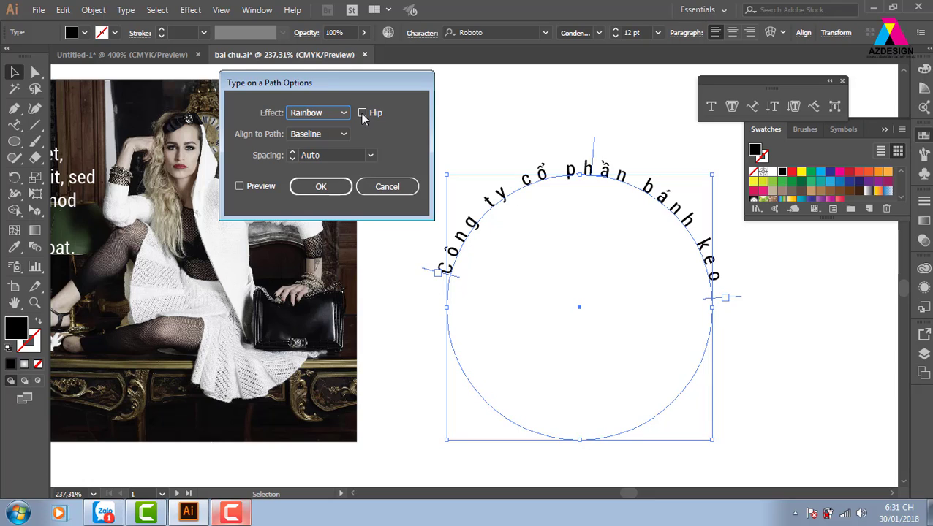
{"action": "left_click", "coordinate": [362, 112]}
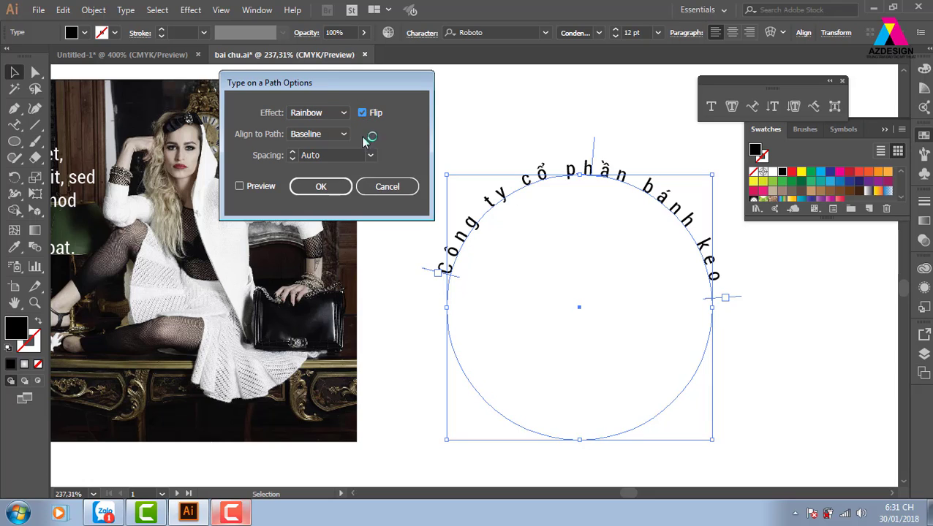
{"action": "left_click", "coordinate": [239, 186]}
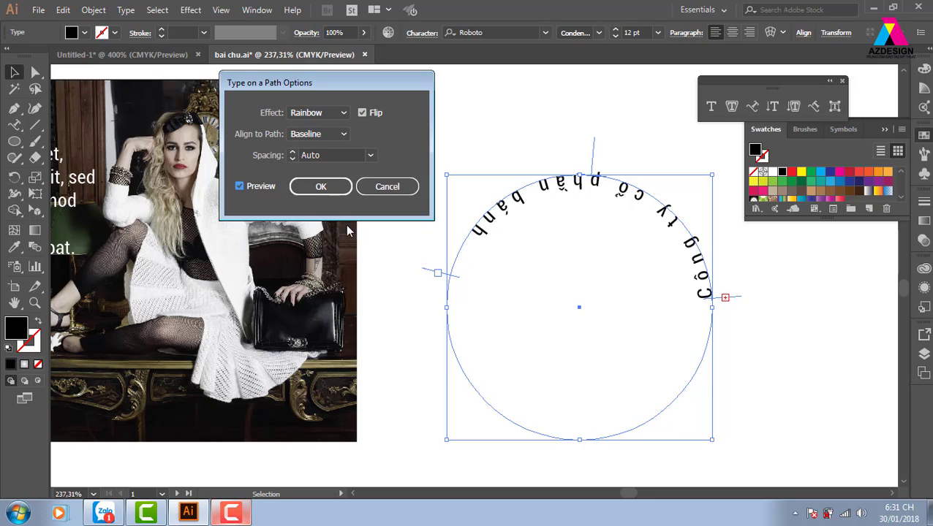
{"action": "left_click", "coordinate": [326, 188]}
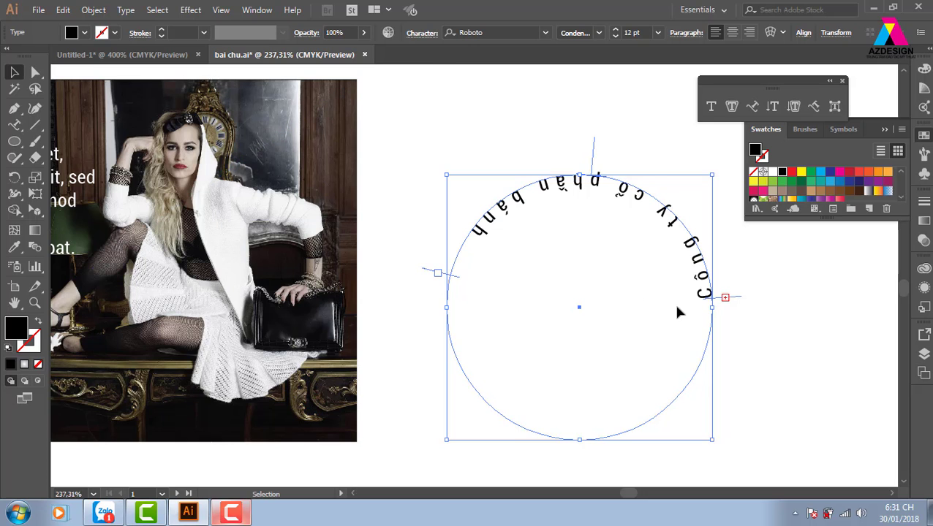
Step: Slide the flipped text along the circle's bottom, then delete the circular text object
{"action": "left_click_drag", "start_coordinate": [705, 307], "coordinate": [477, 329]}
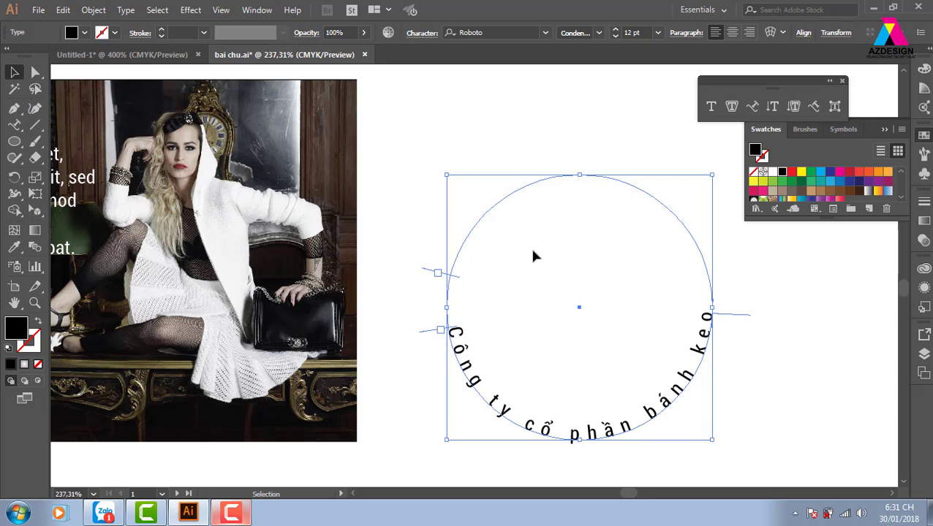
{"action": "left_click_drag", "start_coordinate": [496, 141], "coordinate": [699, 436]}
{"action": "key", "text": "Delete"}
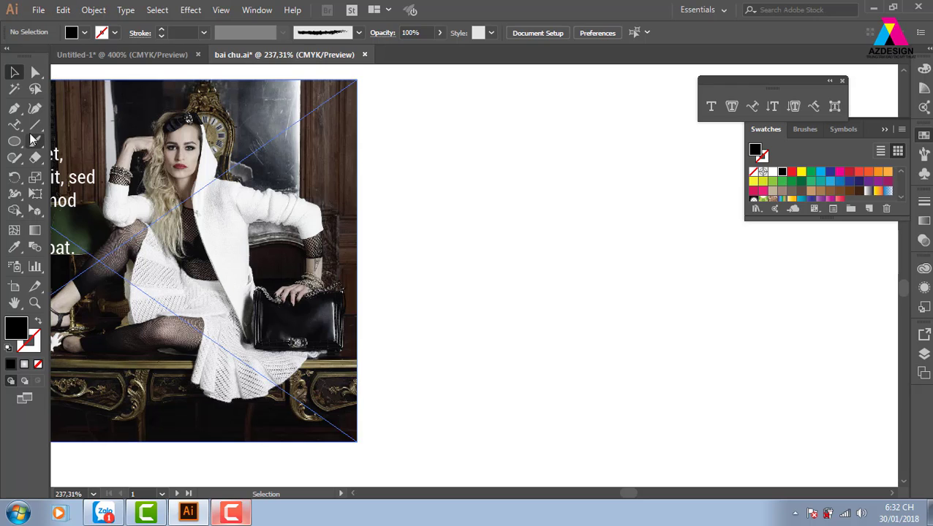
Step: Draw a looping wavy open path with the Pen tool across nine curved anchors
{"action": "key", "text": "p"}
{"action": "left_click", "coordinate": [422, 338]}
{"action": "left_click_drag", "start_coordinate": [630, 236], "coordinate": [682, 312]}
{"action": "left_click_drag", "start_coordinate": [493, 252], "coordinate": [479, 207]}
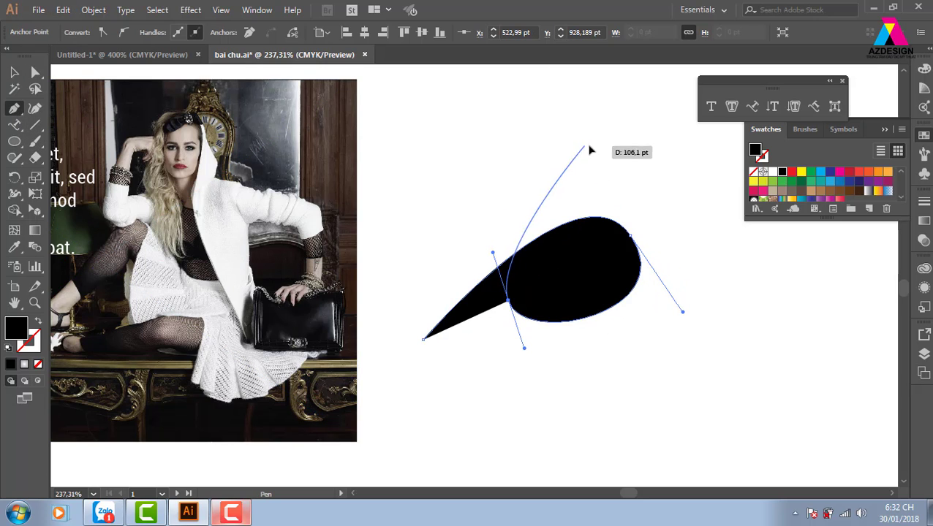
{"action": "left_click_drag", "start_coordinate": [584, 146], "coordinate": [676, 147]}
{"action": "left_click_drag", "start_coordinate": [675, 252], "coordinate": [458, 302]}
{"action": "left_click_drag", "start_coordinate": [442, 157], "coordinate": [371, 171]}
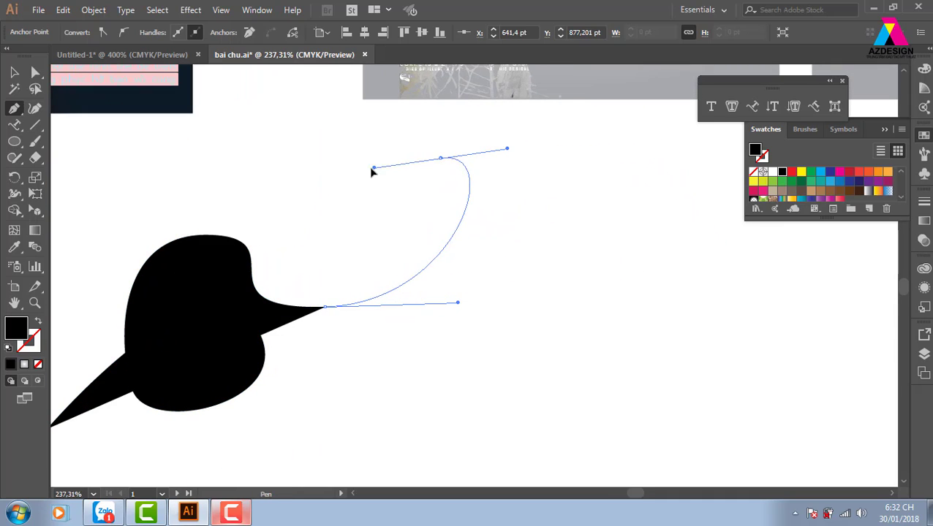
{"action": "left_click_drag", "start_coordinate": [368, 299], "coordinate": [468, 269]}
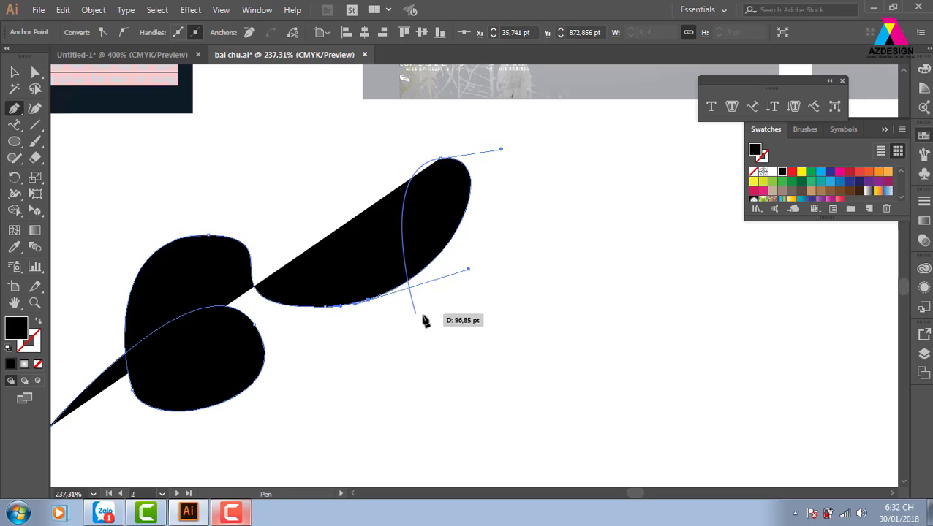
{"action": "left_click_drag", "start_coordinate": [426, 317], "coordinate": [625, 316]}
{"action": "left_click_drag", "start_coordinate": [664, 157], "coordinate": [739, 180]}
Step: Give the wavy path a black stroke with no fill, then pan across the artboards
{"action": "key", "text": "shift+x"}
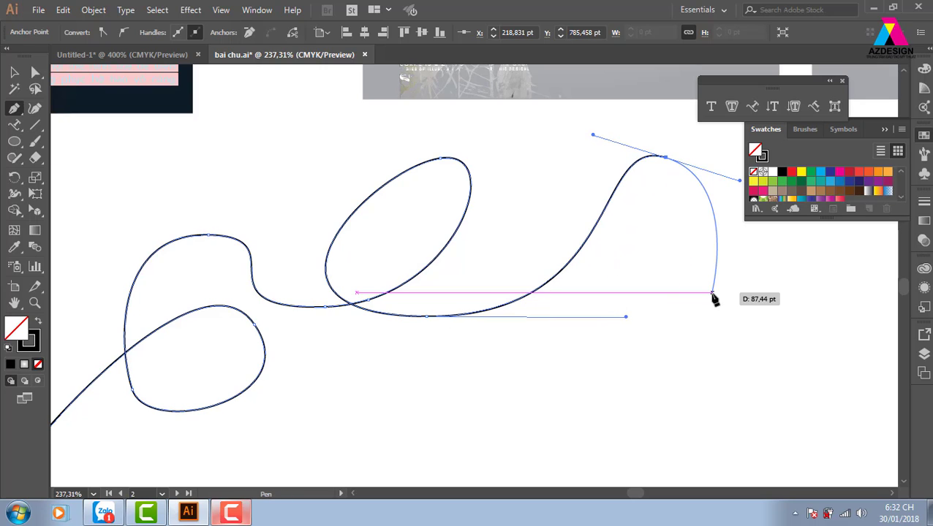
{"action": "left_click", "coordinate": [14, 72]}
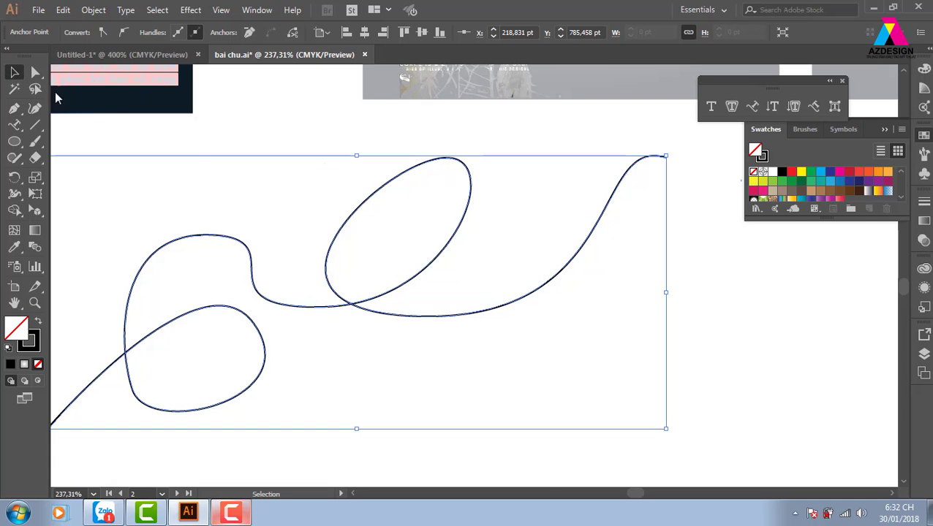
{"action": "left_click_drag", "start_coordinate": [546, 226], "coordinate": [510, 345]}
{"action": "left_click_drag", "start_coordinate": [596, 185], "coordinate": [238, 450]}
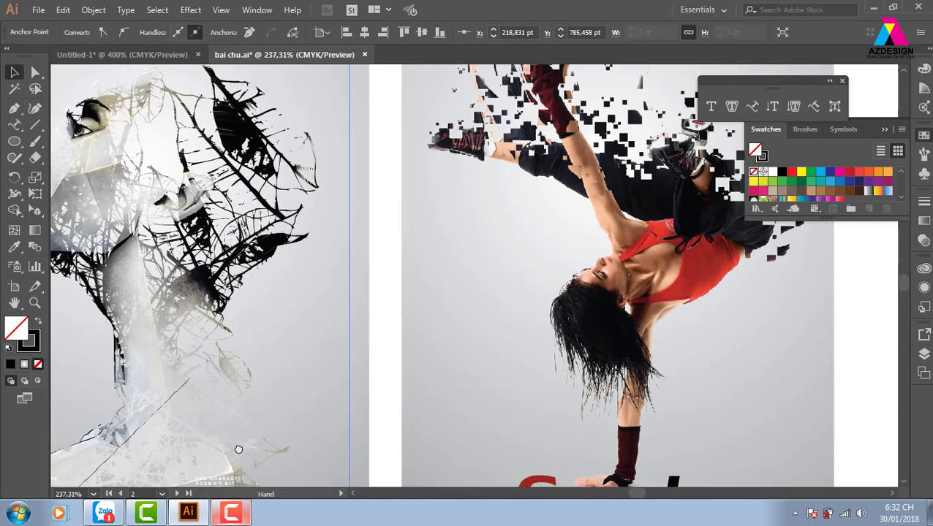
{"action": "left_click_drag", "start_coordinate": [467, 254], "coordinate": [468, 467]}
{"action": "left_click_drag", "start_coordinate": [512, 234], "coordinate": [512, 426]}
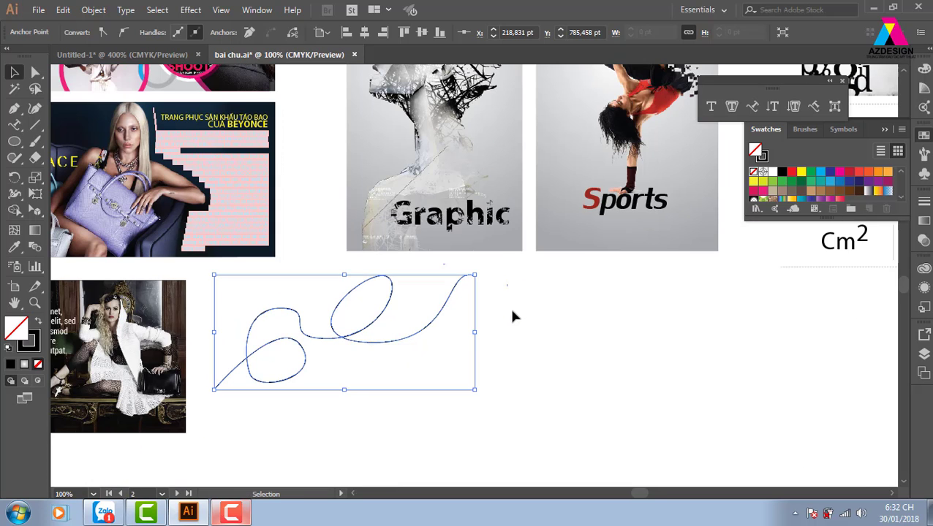
Step: Run Lorem ipsum placeholder text along the wavy path with the Type on a Path tool
{"action": "left_click_drag", "start_coordinate": [498, 255], "coordinate": [564, 315]}
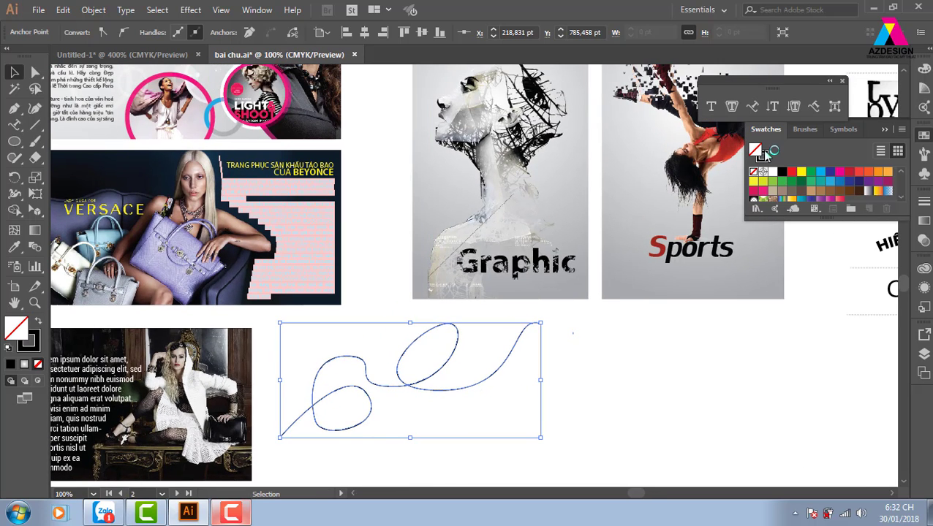
{"action": "left_click", "coordinate": [752, 106]}
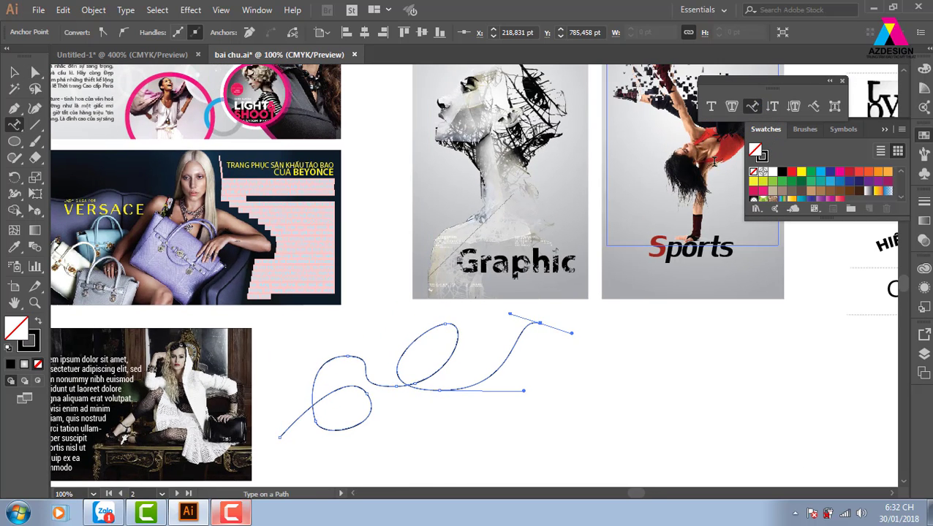
{"action": "left_click", "coordinate": [303, 417]}
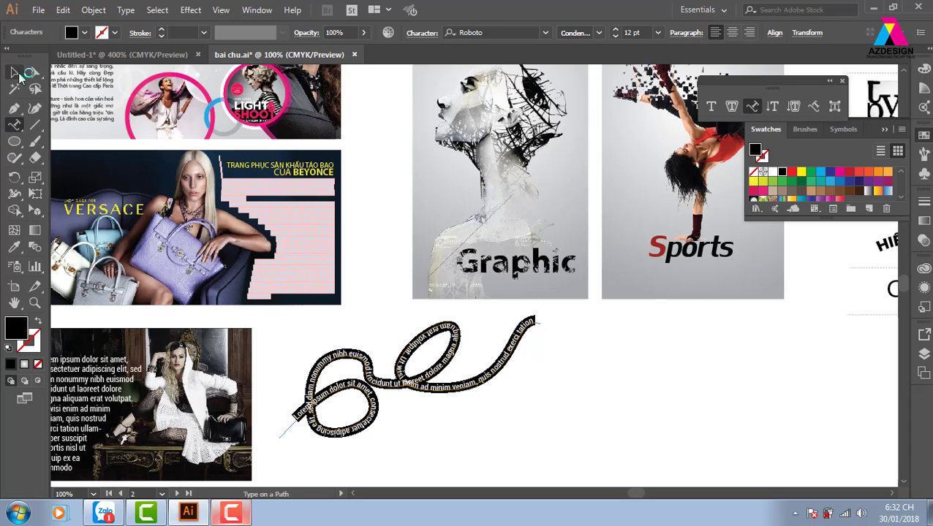
{"action": "left_click", "coordinate": [16, 73]}
{"action": "left_click", "coordinate": [691, 418]}
Step: Zoom in on the looping path text, then zoom out and into the Adidas shoe poster
{"action": "key", "text": "z"}
{"action": "left_click_drag", "start_coordinate": [413, 375], "coordinate": [562, 366]}
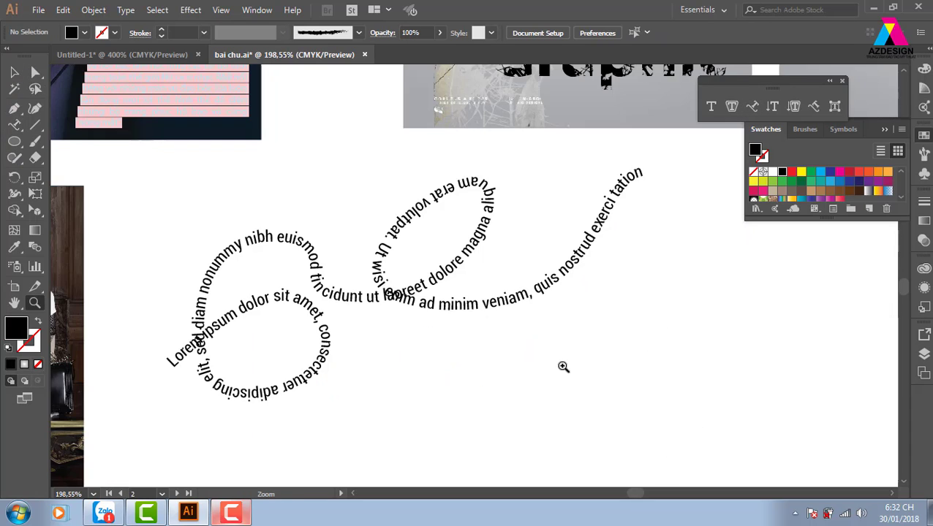
{"action": "scroll", "coordinate": [557, 350], "scroll_direction": "down", "scroll_amount": 1}
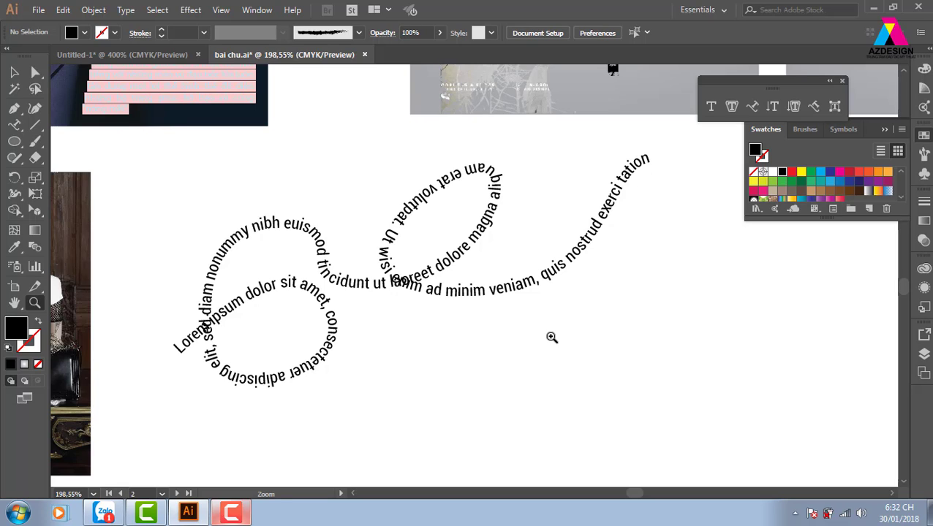
{"action": "key", "text": "ctrl+minus"}
{"action": "key", "text": "ctrl+minus"}
{"action": "key", "text": "ctrl+minus"}
{"action": "left_click_drag", "start_coordinate": [542, 258], "coordinate": [464, 446]}
{"action": "left_click_drag", "start_coordinate": [363, 66], "coordinate": [651, 232]}
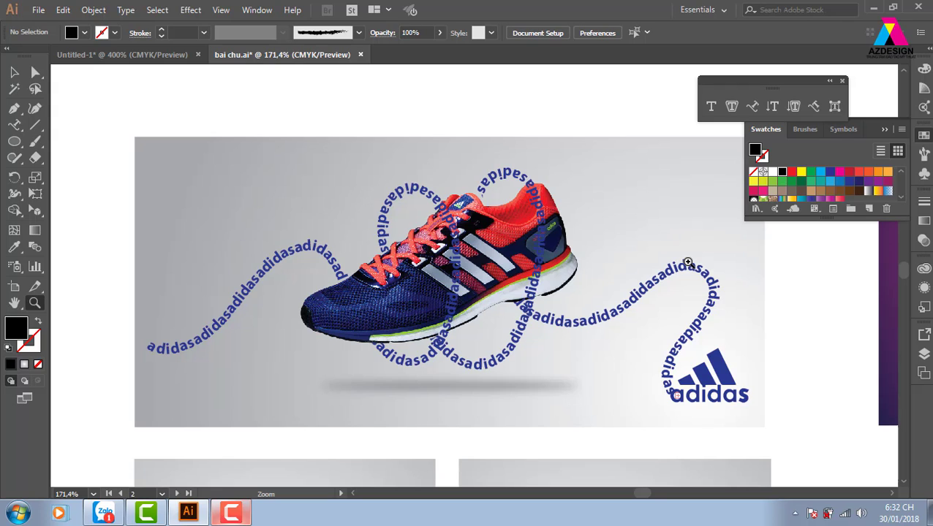
Step: Select the Adidas poster's shoe group and Alt-drag a copy down onto the lower text path
{"action": "left_click", "coordinate": [14, 72]}
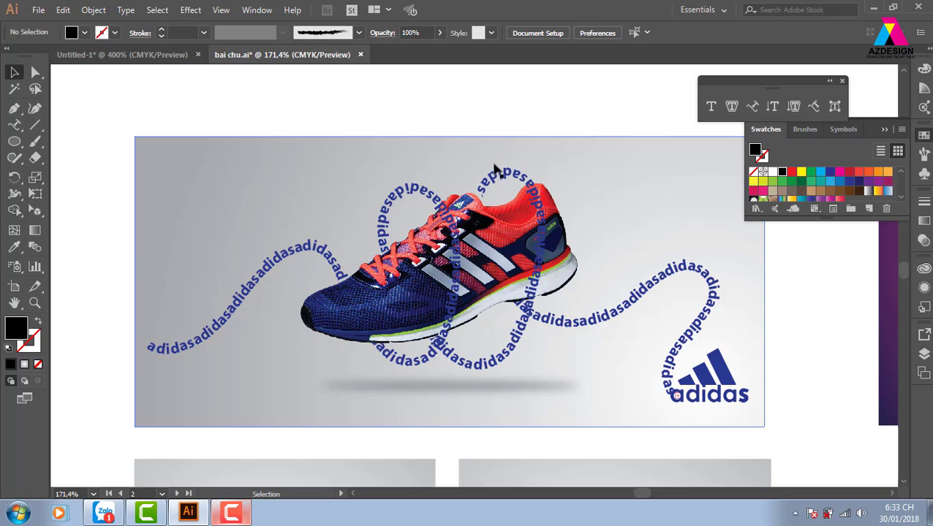
{"action": "left_click", "coordinate": [504, 184]}
{"action": "left_click", "coordinate": [564, 89]}
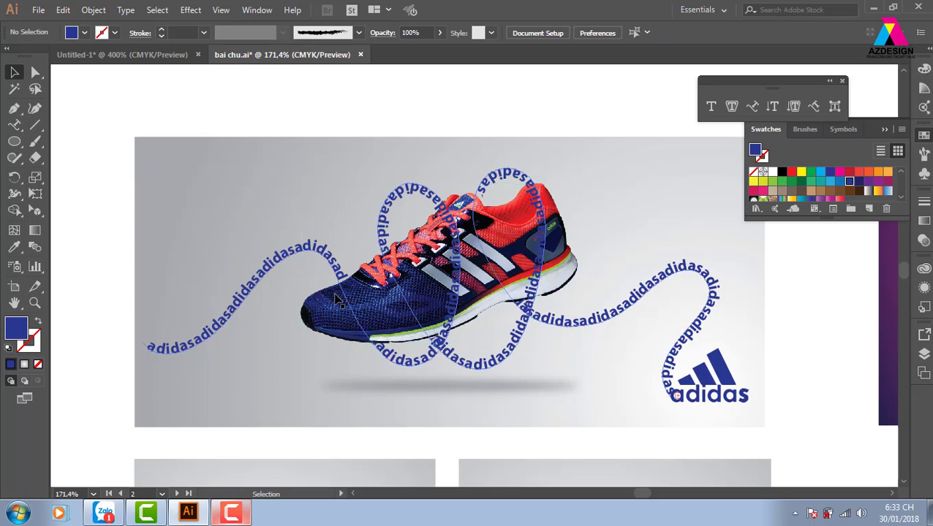
{"action": "left_click", "coordinate": [326, 313]}
{"action": "key", "text": "ctrl+1"}
{"action": "key", "text": "ctrl+minus"}
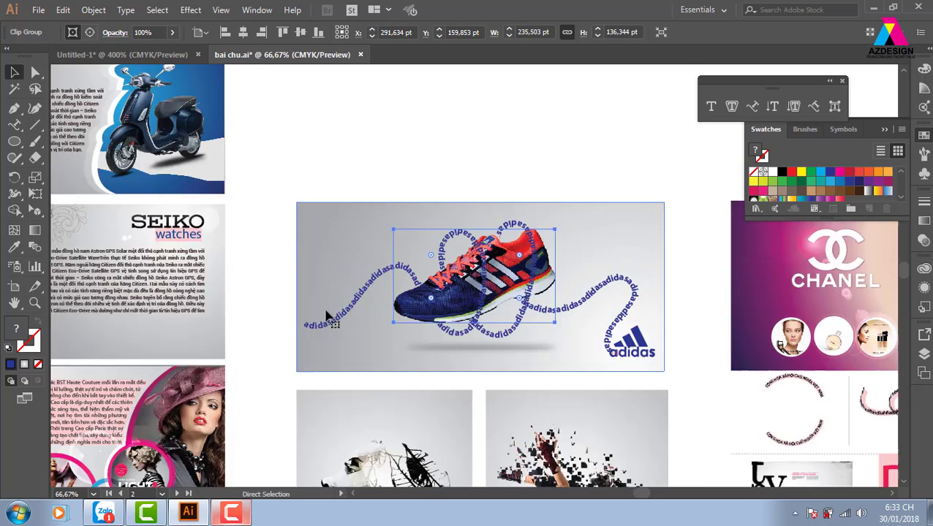
{"action": "left_click_drag", "start_coordinate": [478, 358], "coordinate": [490, 208]}
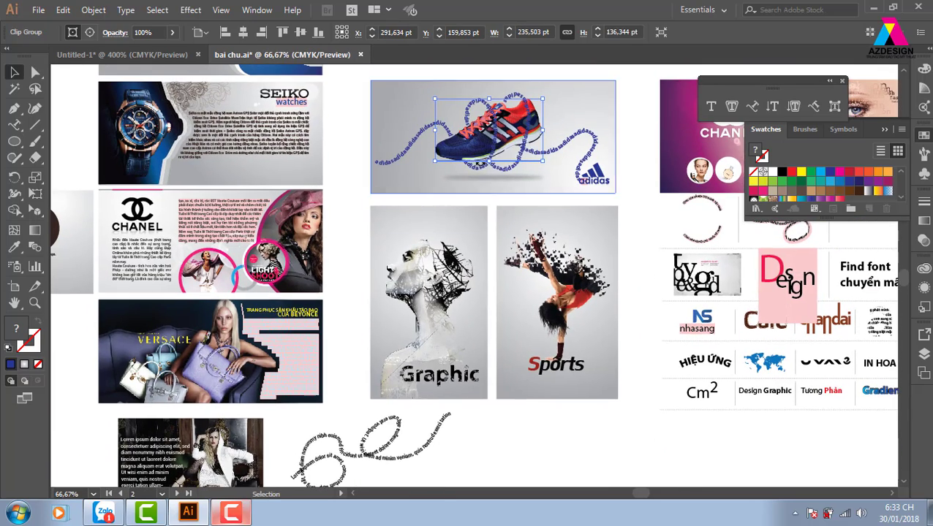
{"action": "left_click_drag", "start_coordinate": [466, 162], "coordinate": [364, 472], "text": "alt"}
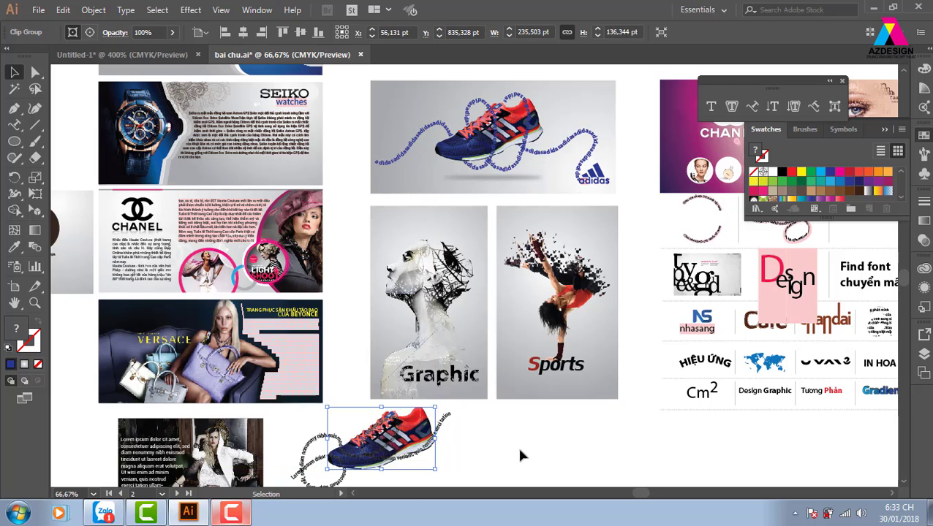
Step: Zoom in and nudge the shoe copy into place over the looping Lorem ipsum text
{"action": "left_click", "coordinate": [520, 454]}
{"action": "key", "text": "z"}
{"action": "left_click_drag", "start_coordinate": [329, 426], "coordinate": [494, 475]}
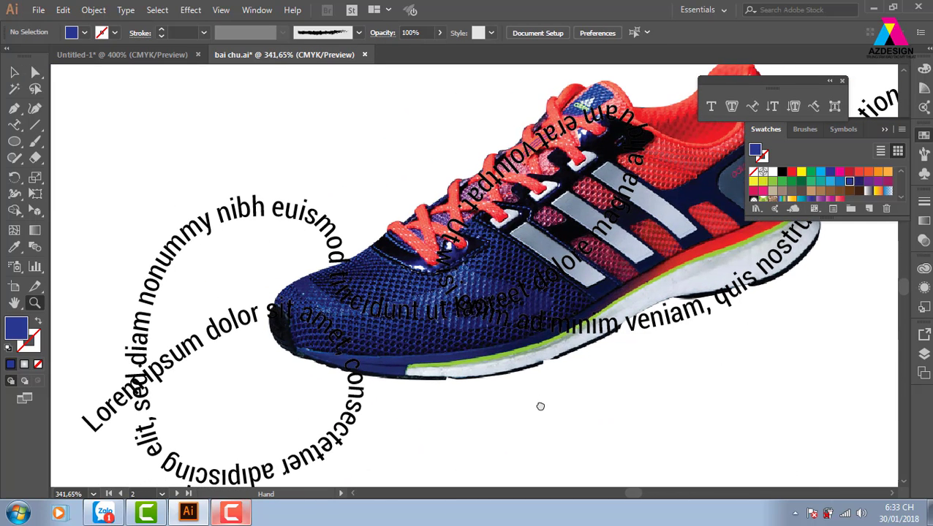
{"action": "left_click", "coordinate": [14, 72]}
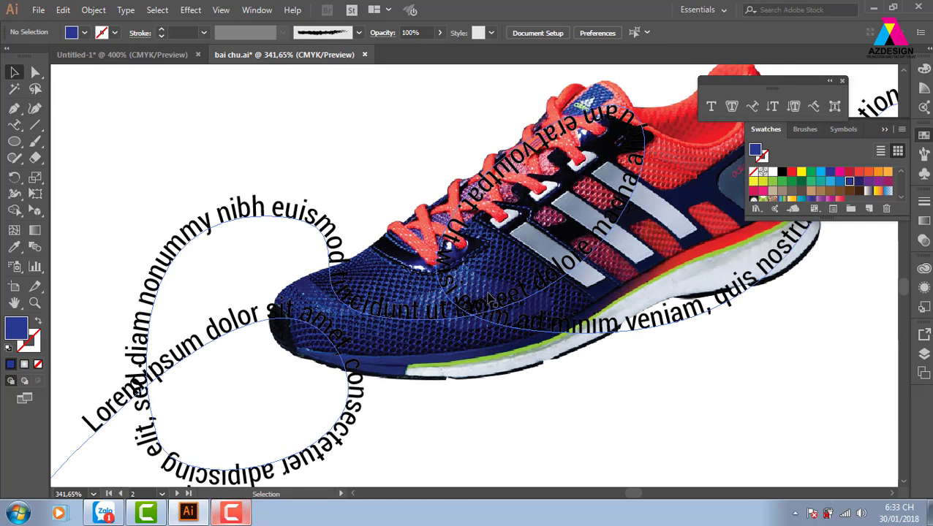
{"action": "left_click_drag", "start_coordinate": [463, 353], "coordinate": [455, 363]}
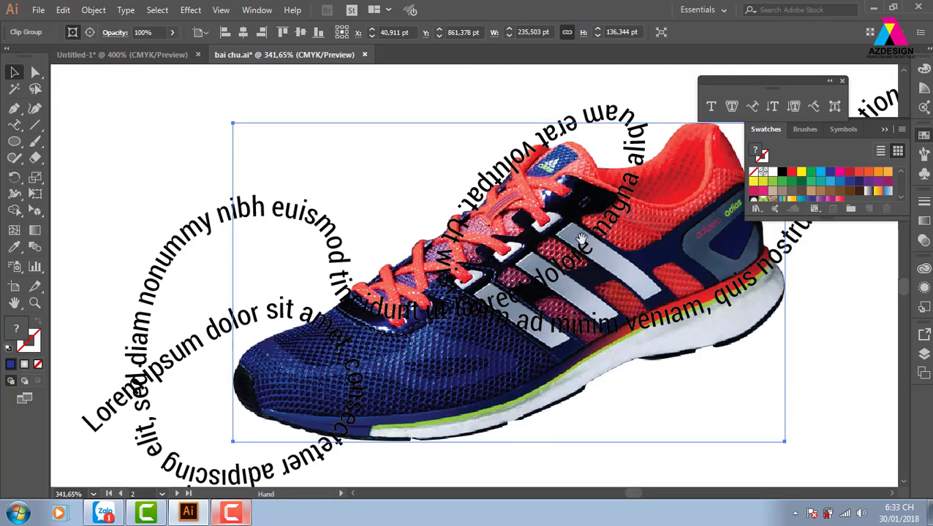
{"action": "left_click_drag", "start_coordinate": [584, 234], "coordinate": [435, 303]}
{"action": "left_click_drag", "start_coordinate": [495, 377], "coordinate": [678, 272]}
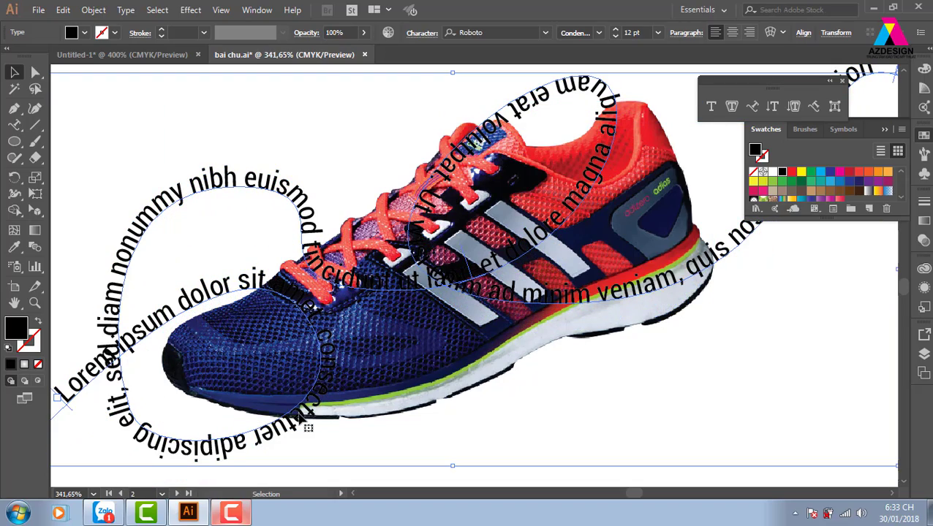
{"action": "left_click", "coordinate": [454, 453]}
Step: Make an opacity mask for the looping text in the Transparency panel with Clip turned off
{"action": "left_click", "coordinate": [291, 434]}
{"action": "left_click", "coordinate": [924, 241]}
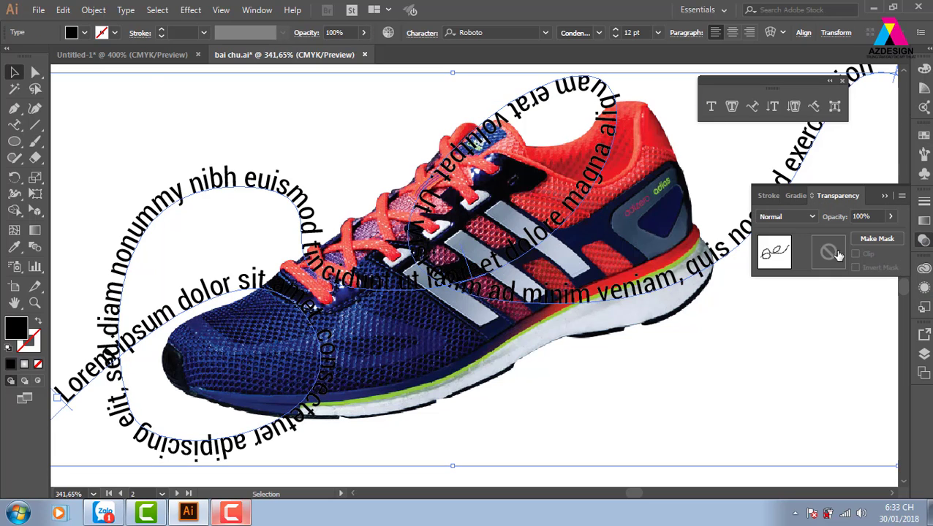
{"action": "left_click", "coordinate": [830, 255]}
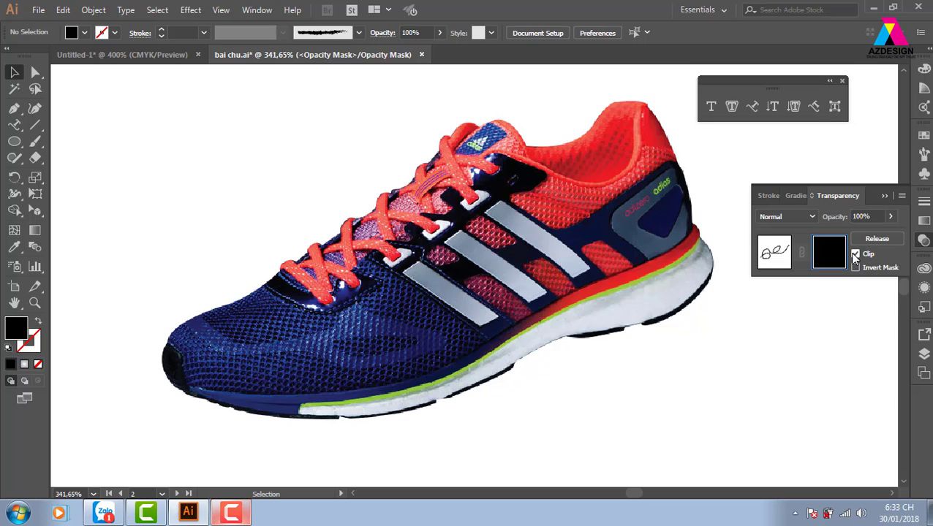
{"action": "left_click", "coordinate": [855, 254]}
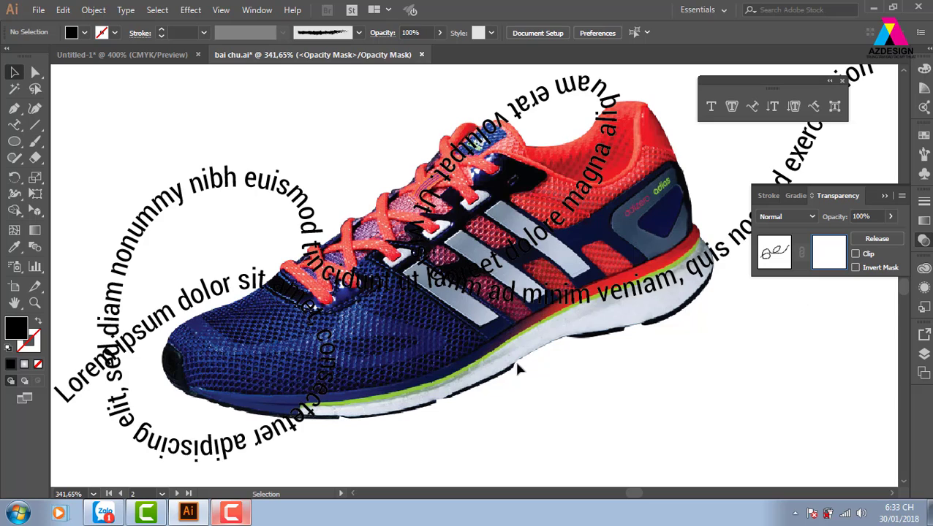
Step: Draw a curved Pen shape inside the opacity mask over the shoe's toe
{"action": "left_click", "coordinate": [14, 108]}
{"action": "left_click_drag", "start_coordinate": [295, 296], "coordinate": [298, 293]}
{"action": "left_click_drag", "start_coordinate": [359, 327], "coordinate": [309, 428]}
{"action": "left_click_drag", "start_coordinate": [269, 366], "coordinate": [244, 295]}
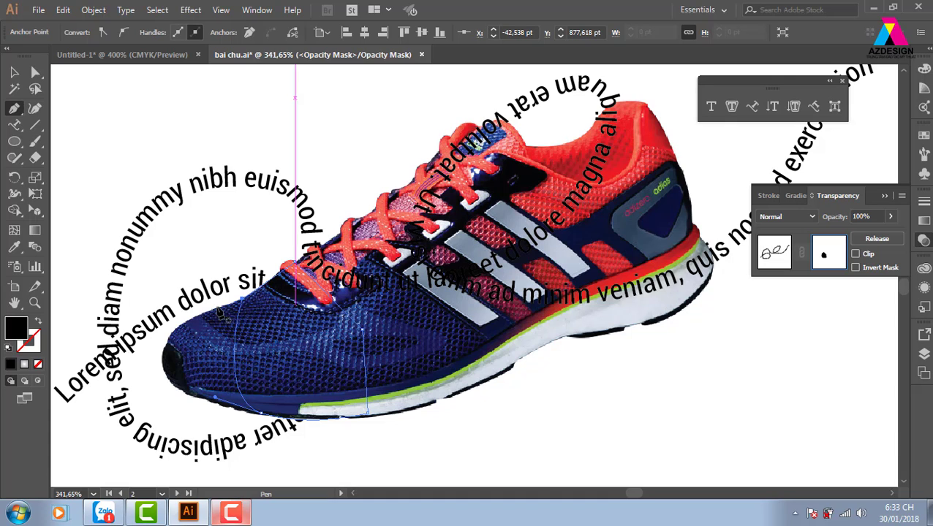
{"action": "left_click", "coordinate": [14, 72]}
{"action": "scroll", "coordinate": [504, 244], "scroll_direction": "up", "scroll_amount": 2}
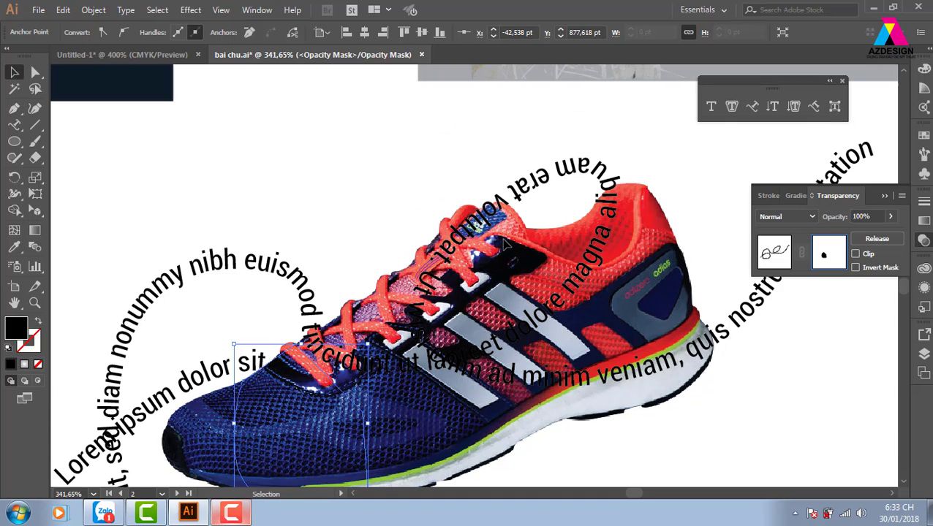
{"action": "key", "text": "ctrl+minus"}
{"action": "key", "text": "ctrl+minus"}
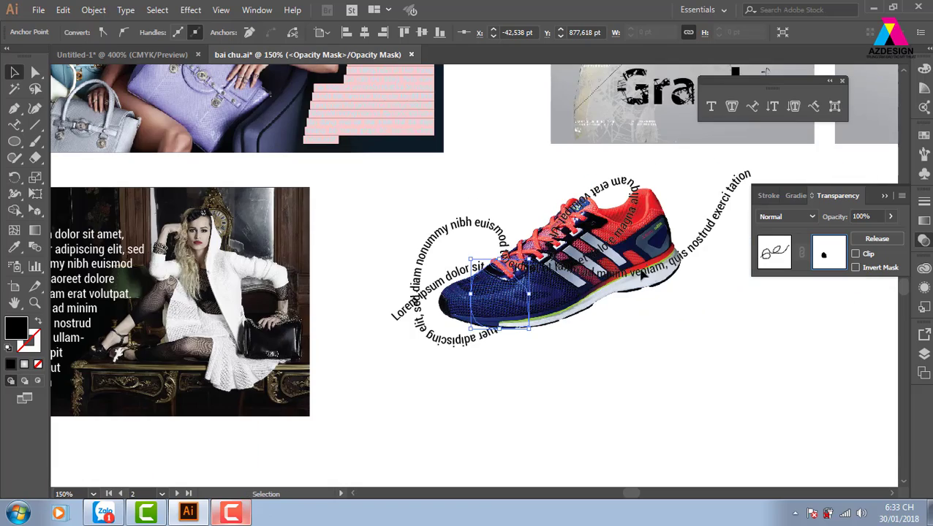
{"action": "left_click_drag", "start_coordinate": [486, 99], "coordinate": [475, 387]}
{"action": "scroll", "coordinate": [475, 387], "scroll_direction": "up", "scroll_amount": 5}
{"action": "scroll", "coordinate": [535, 229], "scroll_direction": "right", "scroll_amount": 3}
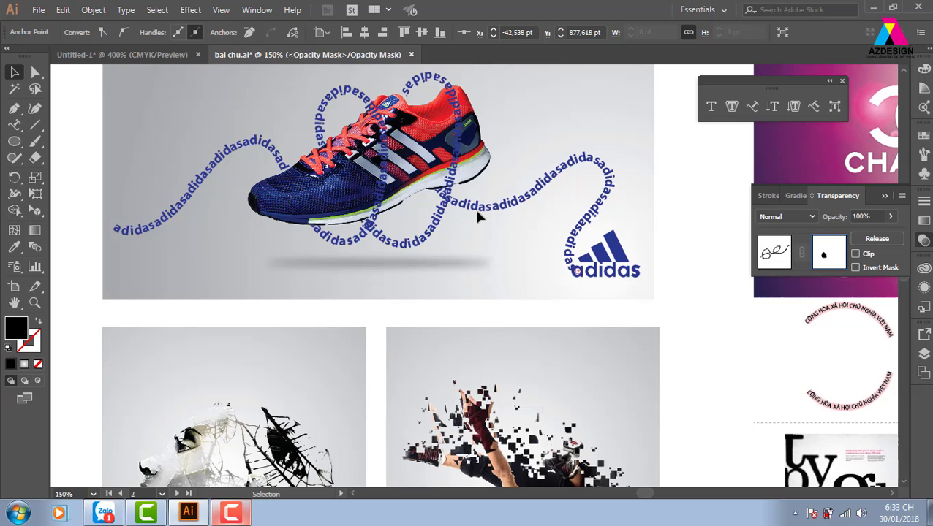
{"action": "scroll", "coordinate": [508, 229], "scroll_direction": "down", "scroll_amount": 10}
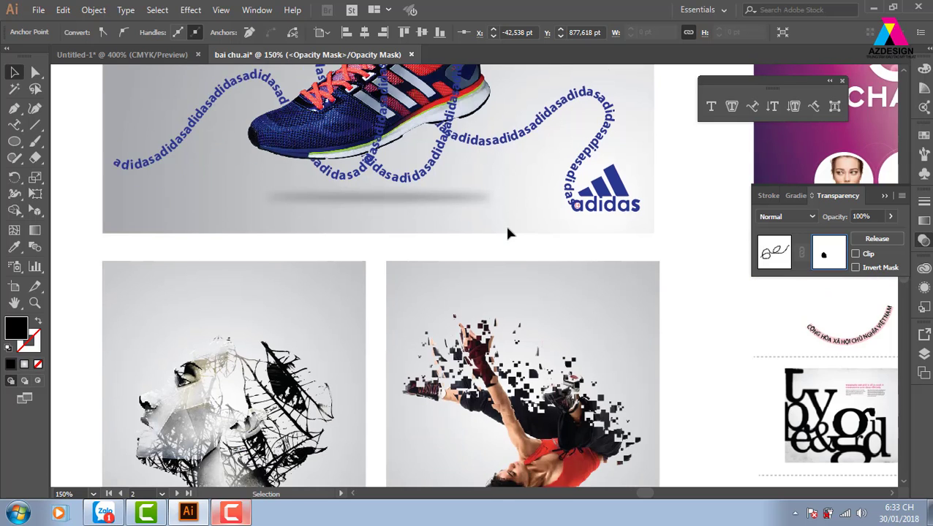
{"action": "scroll", "coordinate": [507, 228], "scroll_direction": "down", "scroll_amount": 3}
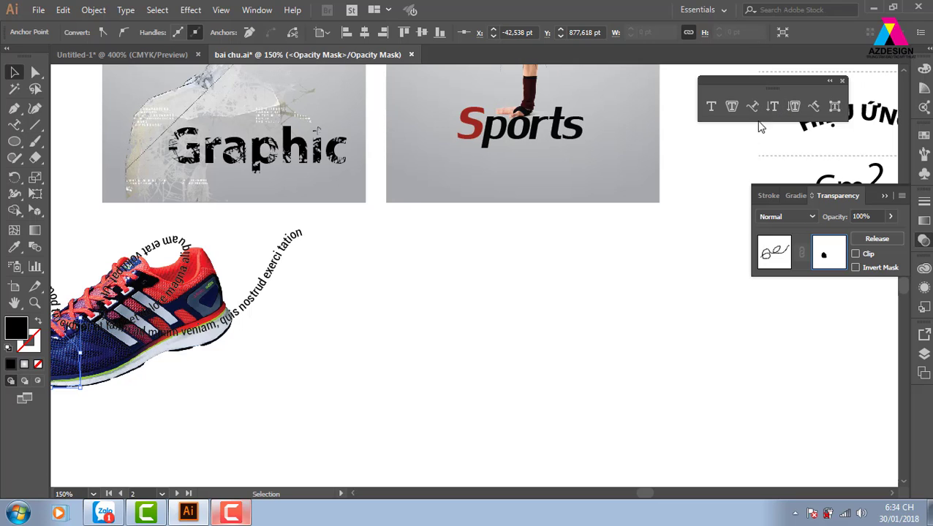
Step: Place an empty vertical type object, discard it, and leave mask editing
{"action": "left_click", "coordinate": [773, 106]}
{"action": "left_click", "coordinate": [591, 241]}
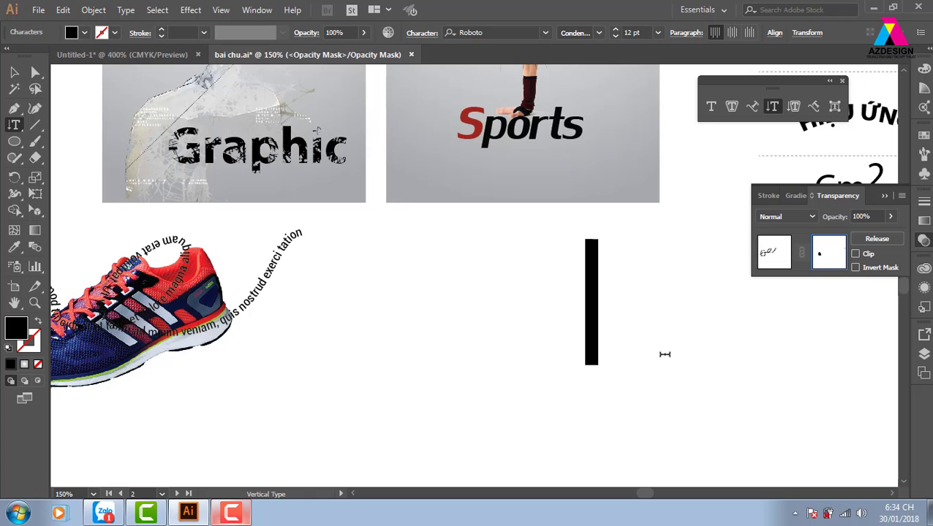
{"action": "key", "text": "BackSpace"}
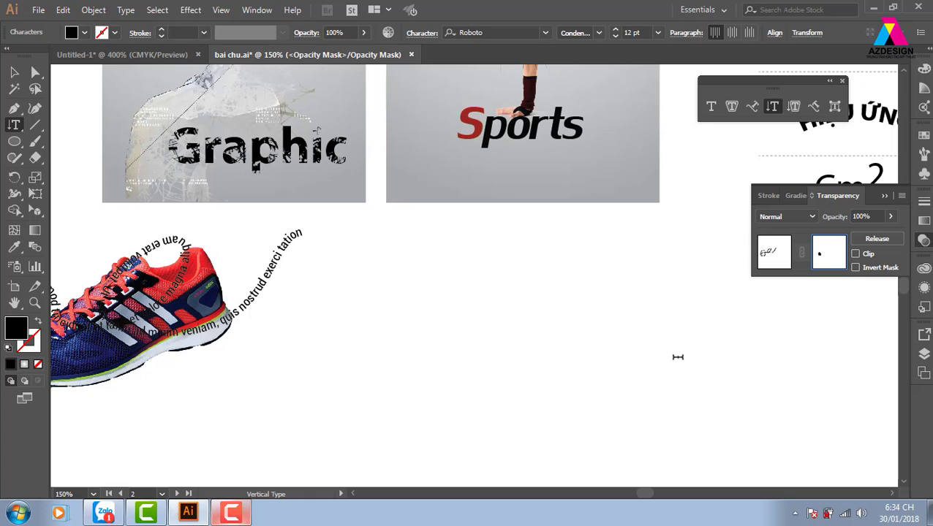
{"action": "key", "text": "Escape"}
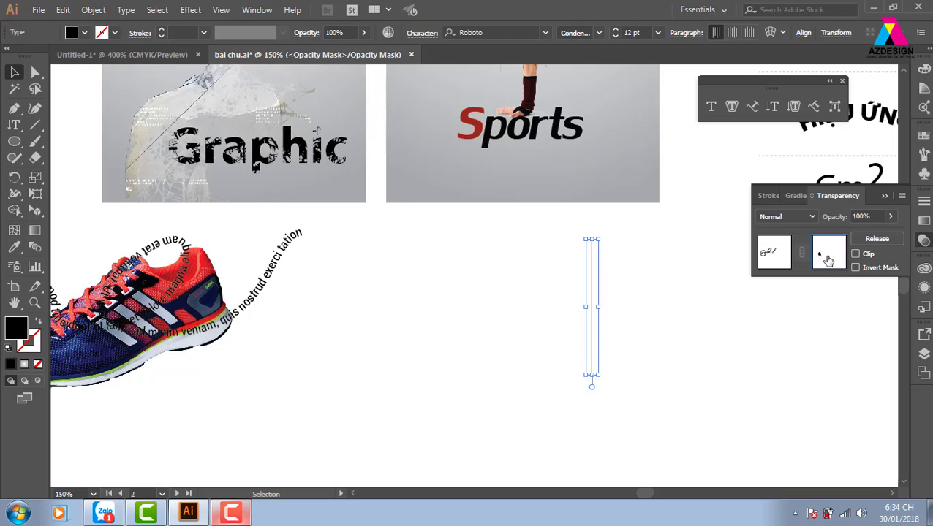
{"action": "left_click", "coordinate": [829, 261]}
{"action": "left_click", "coordinate": [780, 262]}
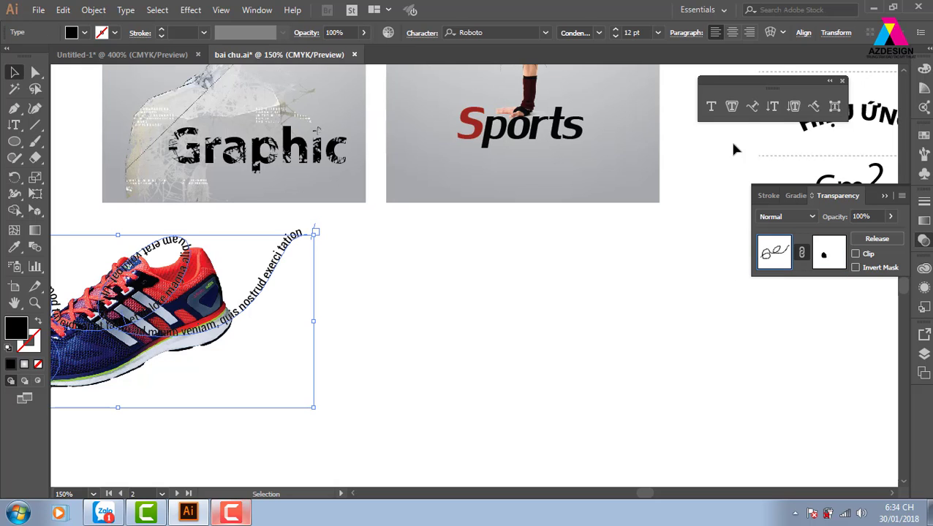
Step: Type seven columns of random test letters with the Vertical Type tool, one column per line
{"action": "left_click", "coordinate": [772, 107]}
{"action": "left_click", "coordinate": [627, 244]}
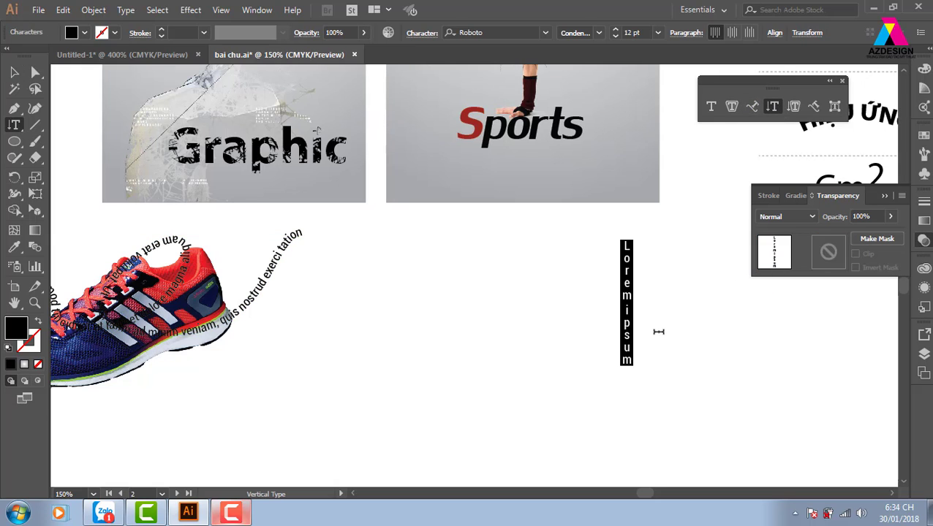
{"action": "type", "text": "fsdjafhdsaf"}
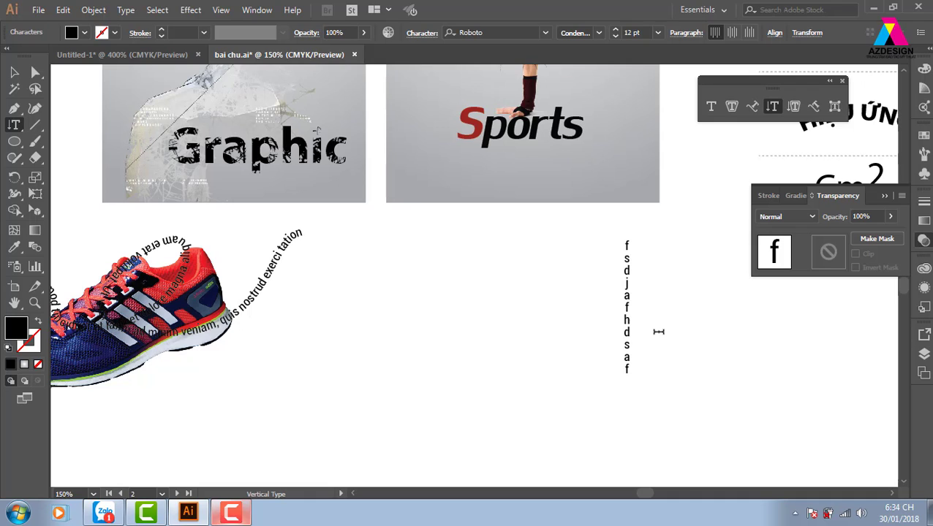
{"action": "type", "text": "ahdgsfsaf"}
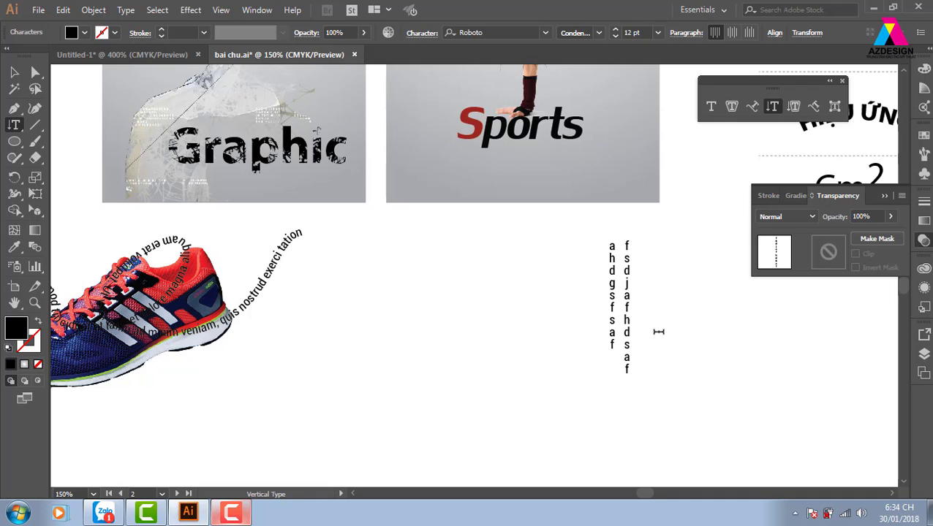
{"action": "key", "text": "Return"}
{"action": "type", "text": "sdfkjskdafjasdf"}
{"action": "key", "text": "Return"}
{"action": "type", "text": "sdafkjahsdkf"}
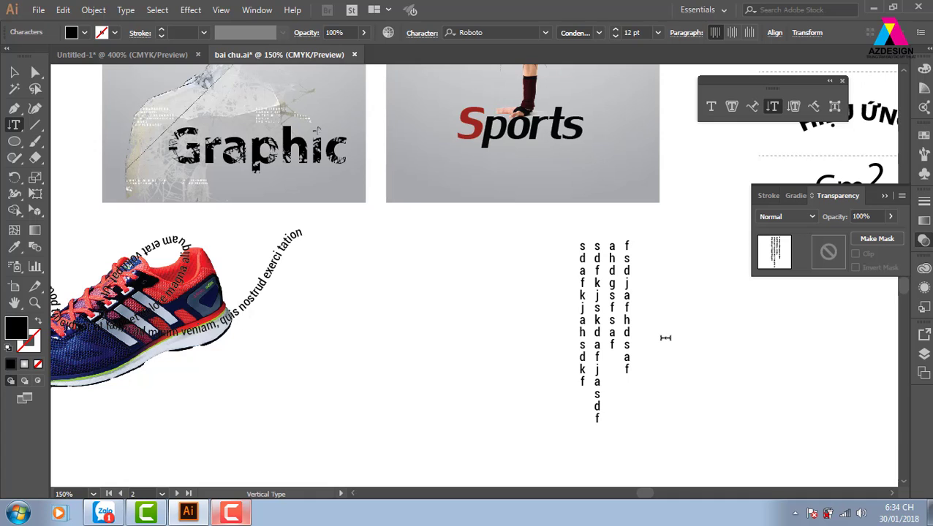
{"action": "key", "text": "Return"}
{"action": "type", "text": "sdafhsdjfds"}
{"action": "key", "text": "Return"}
{"action": "type", "text": "sdafkgsfkd"}
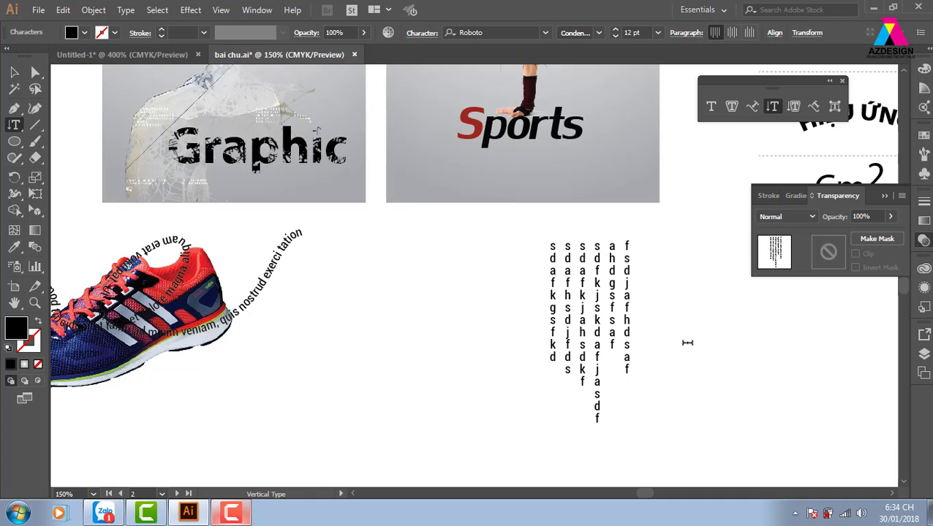
{"action": "key", "text": "Return"}
{"action": "type", "text": "sadfk"}
{"action": "key", "text": "Return"}
{"action": "type", "text": "sadfkjdsa"}
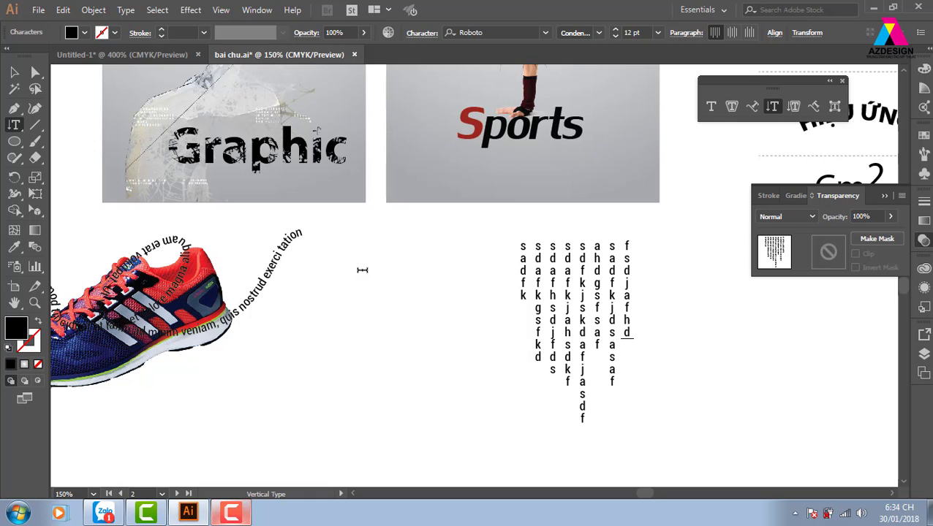
Step: Move the vertical text block slightly left, then delete it
{"action": "left_click", "coordinate": [15, 73]}
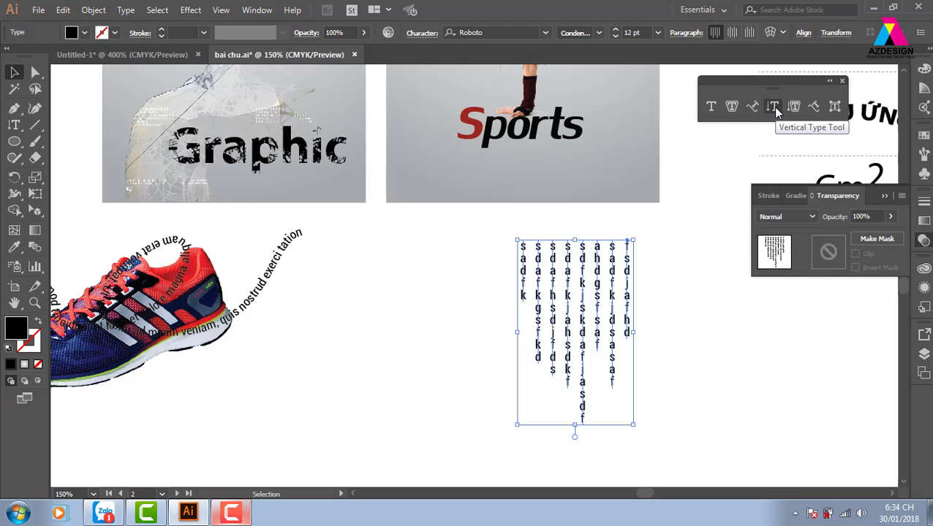
{"action": "left_click_drag", "start_coordinate": [583, 286], "coordinate": [537, 295]}
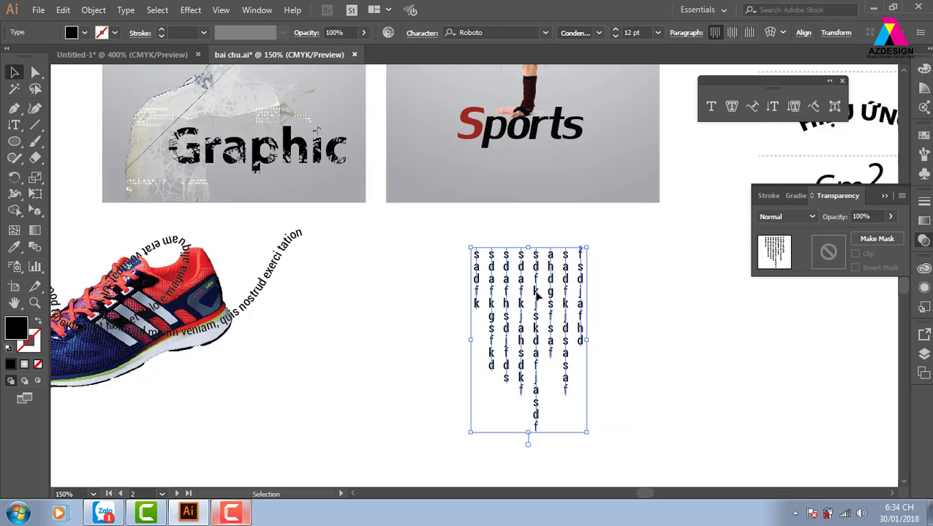
{"action": "key", "text": "Delete"}
Step: Place Lorem ipsum placeholder text with the Type tool, then enlarge and reposition it
{"action": "left_click", "coordinate": [17, 128]}
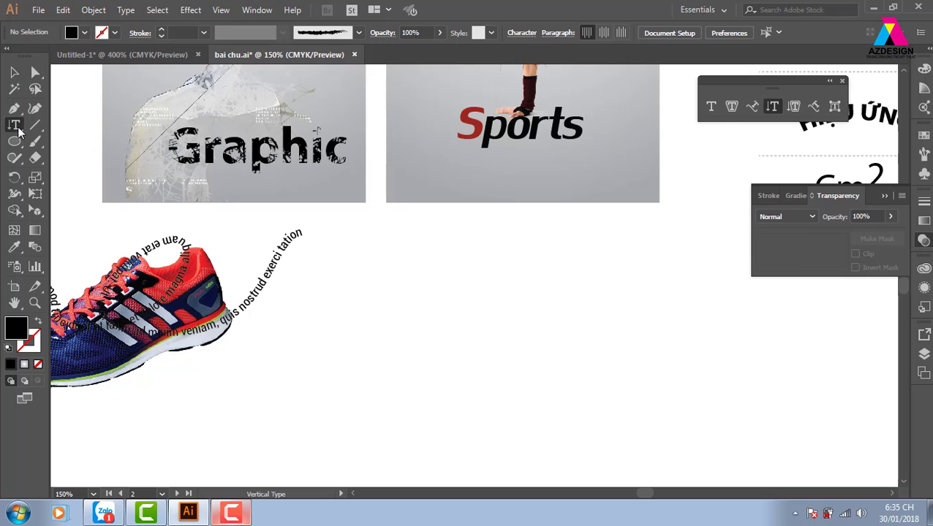
{"action": "left_click", "coordinate": [711, 106]}
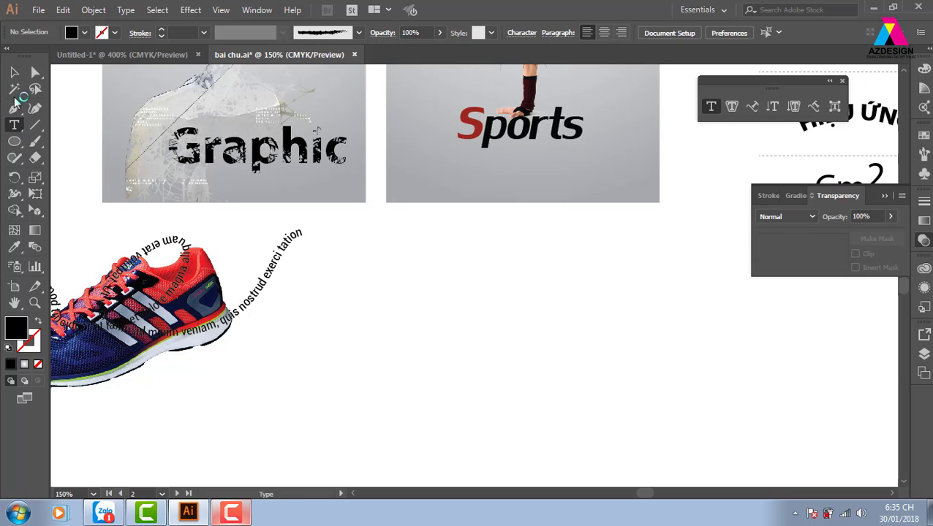
{"action": "left_click", "coordinate": [440, 269]}
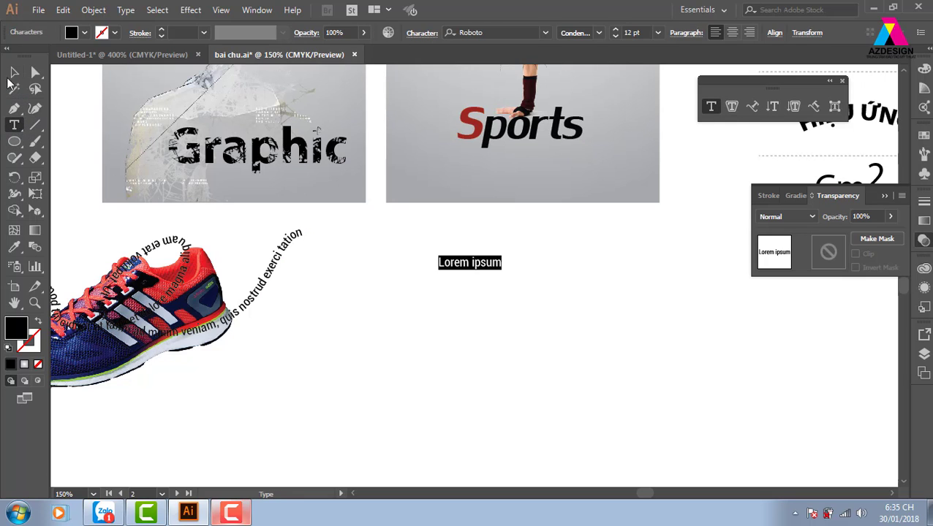
{"action": "left_click", "coordinate": [14, 73]}
{"action": "left_click_drag", "start_coordinate": [502, 270], "coordinate": [738, 322]}
{"action": "left_click_drag", "start_coordinate": [639, 326], "coordinate": [600, 310]}
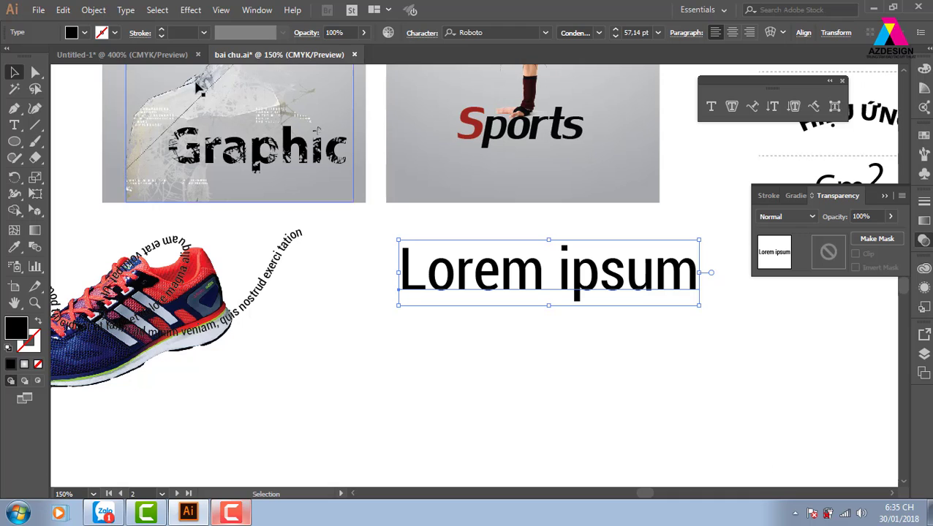
Step: Set the text's Type Orientation to Vertical and zoom out to see it
{"action": "left_click", "coordinate": [129, 10]}
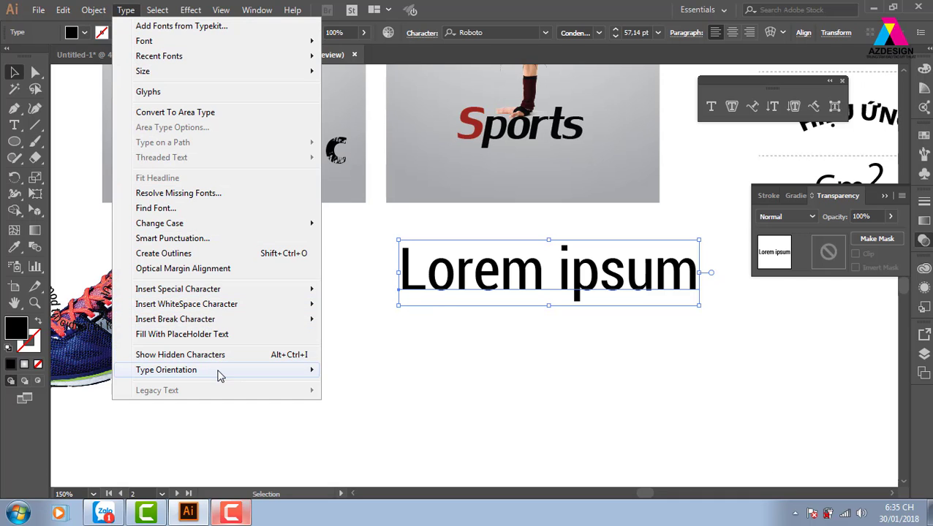
{"action": "mouse_move", "coordinate": [234, 374]}
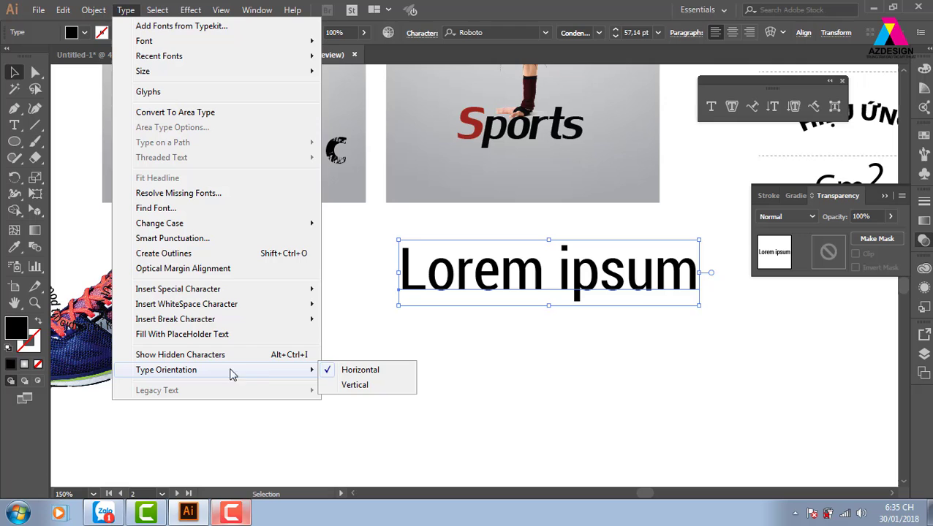
{"action": "left_click", "coordinate": [378, 396]}
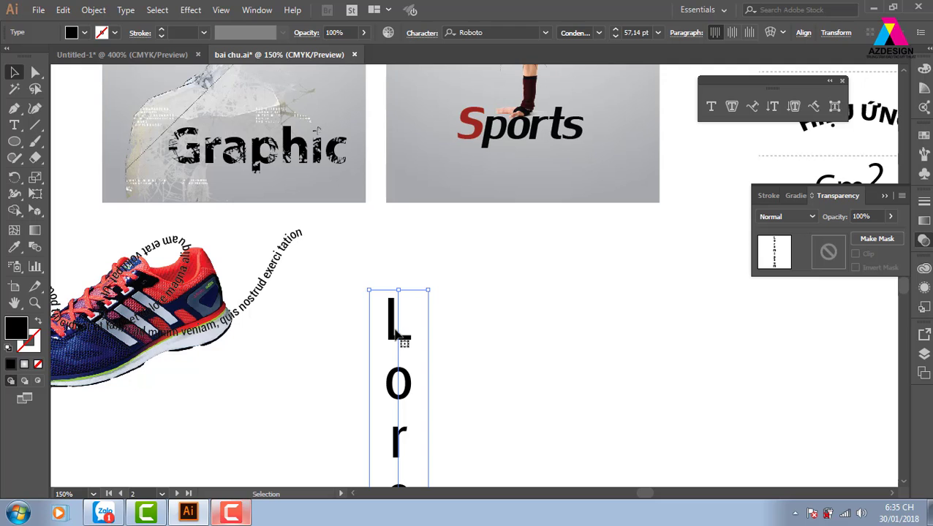
{"action": "key", "text": "ctrl+minus"}
{"action": "key", "text": "ctrl+minus"}
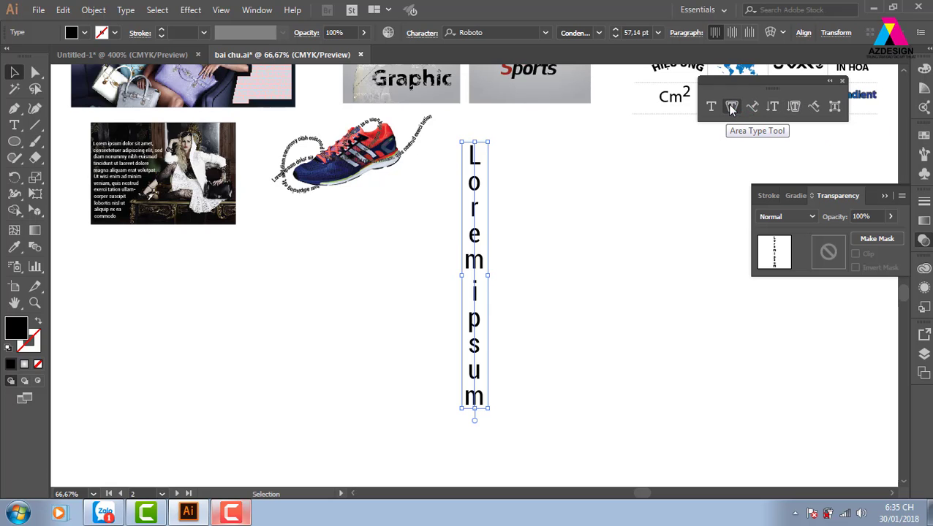
Step: Draw a circle right of the vertical text and fill it with Vertical Area Type placeholder text
{"action": "key", "text": "l"}
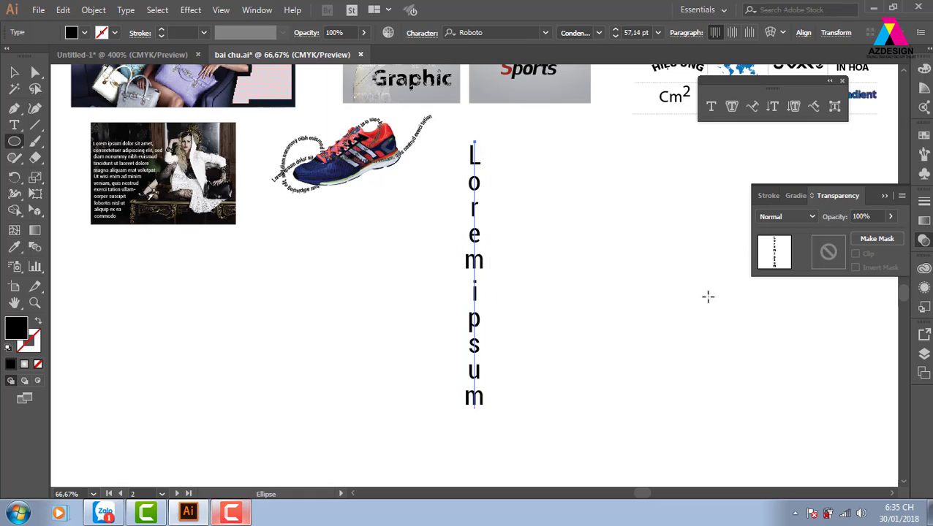
{"action": "left_click_drag", "start_coordinate": [578, 225], "coordinate": [738, 386]}
{"action": "left_click", "coordinate": [793, 106]}
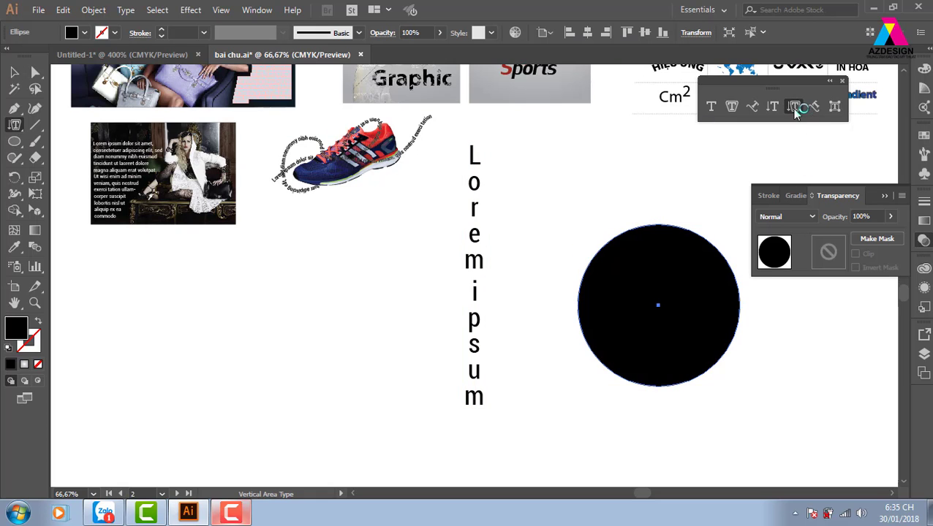
{"action": "left_click", "coordinate": [700, 239]}
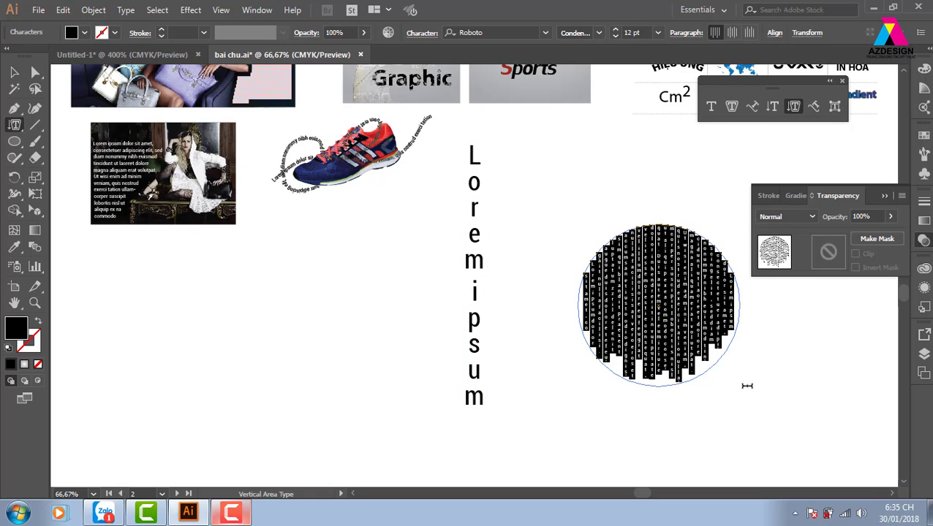
{"action": "key", "text": "Escape"}
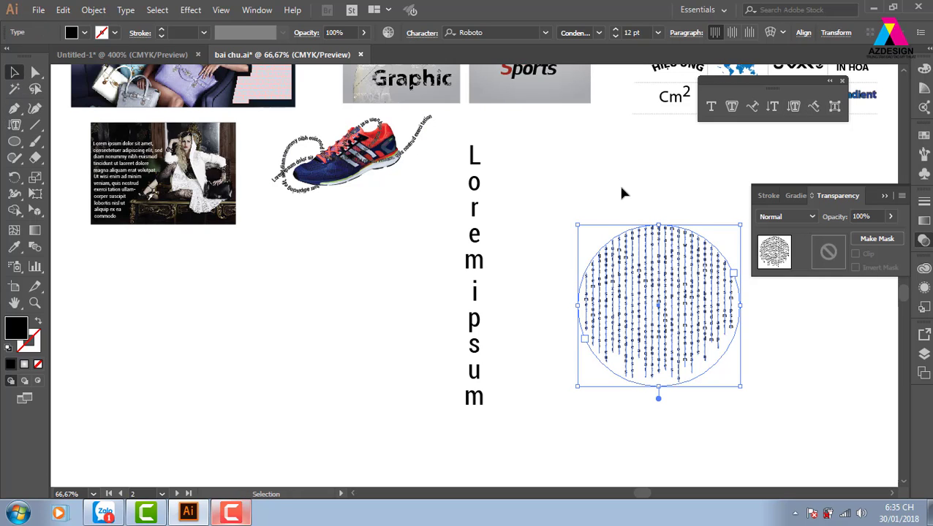
Step: Switch the circle's text to Horizontal Type Orientation
{"action": "left_click", "coordinate": [126, 11]}
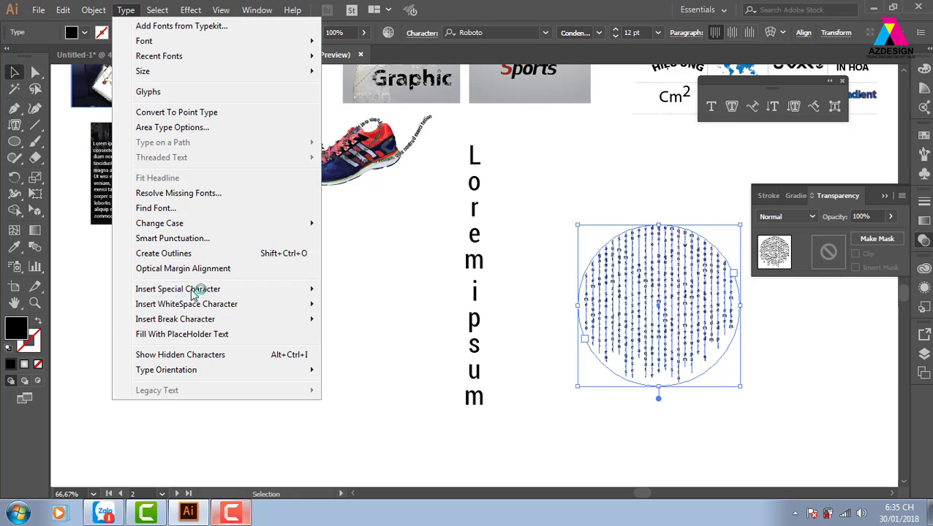
{"action": "mouse_move", "coordinate": [223, 370]}
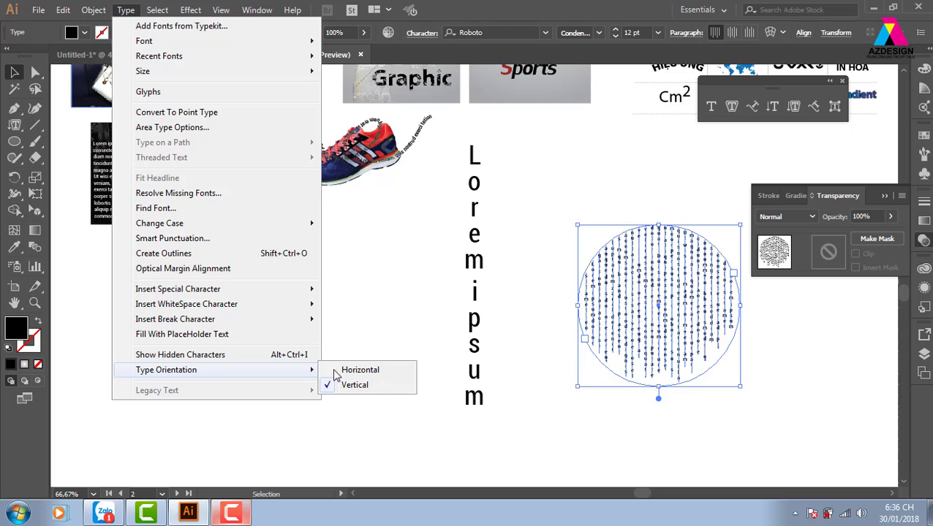
{"action": "left_click", "coordinate": [392, 372]}
{"action": "left_click", "coordinate": [679, 187]}
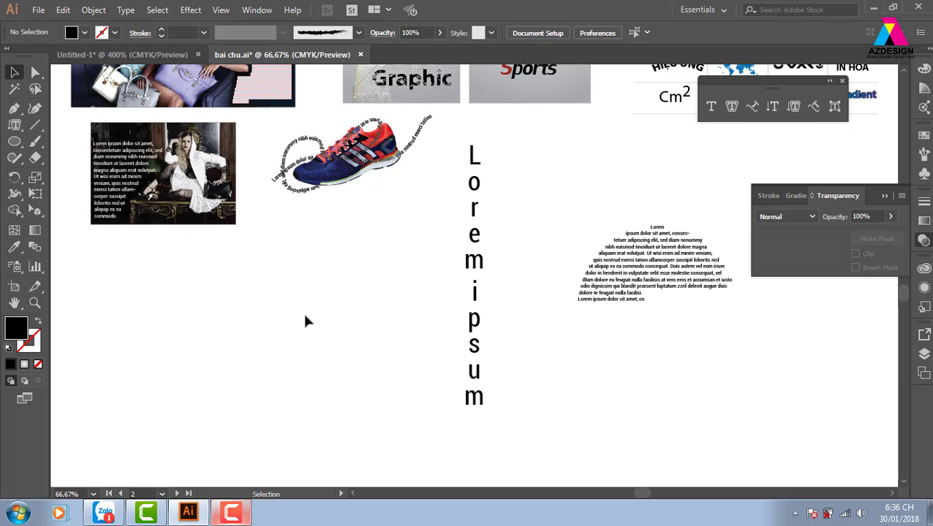
Step: Draw a looping curved path with the Curvature tool and turn its fill into a stroke
{"action": "left_click", "coordinate": [14, 107]}
{"action": "left_click", "coordinate": [119, 350]}
{"action": "left_click_drag", "start_coordinate": [300, 318], "coordinate": [396, 367]}
{"action": "left_click_drag", "start_coordinate": [422, 246], "coordinate": [433, 253]}
{"action": "left_click_drag", "start_coordinate": [319, 281], "coordinate": [375, 348]}
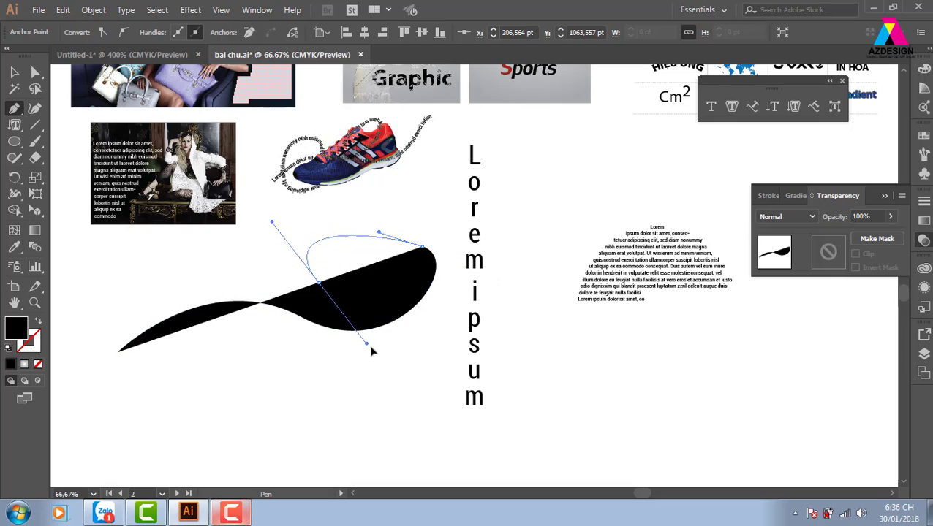
{"action": "left_click_drag", "start_coordinate": [540, 366], "coordinate": [687, 399]}
{"action": "left_click_drag", "start_coordinate": [718, 404], "coordinate": [766, 420]}
{"action": "key", "text": "shift+x"}
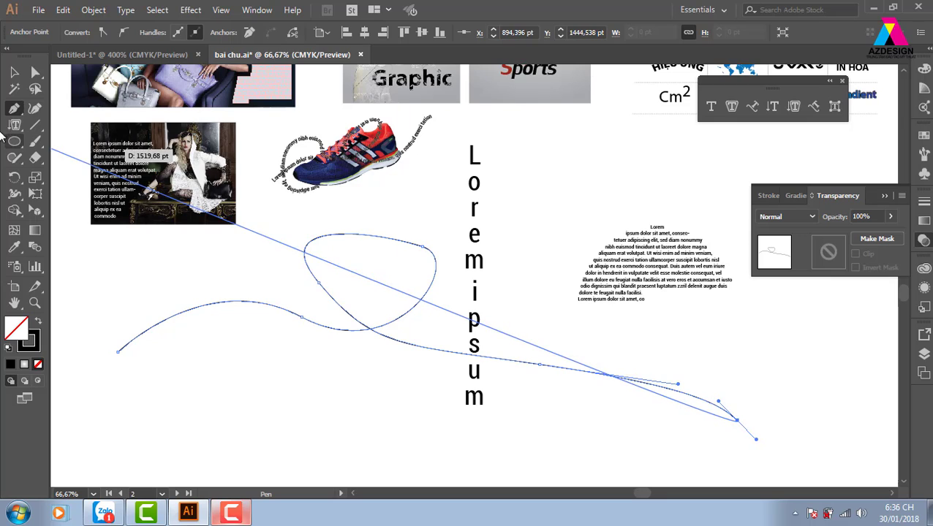
{"action": "key", "text": "v"}
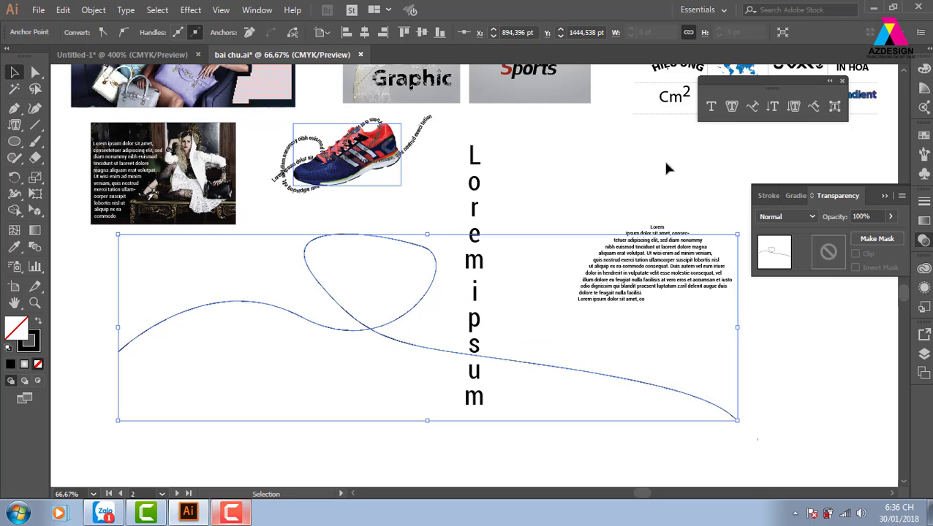
Step: Flow Lorem ipsum placeholder text along the looping path with a Type on a Path tool
{"action": "left_click", "coordinate": [814, 107]}
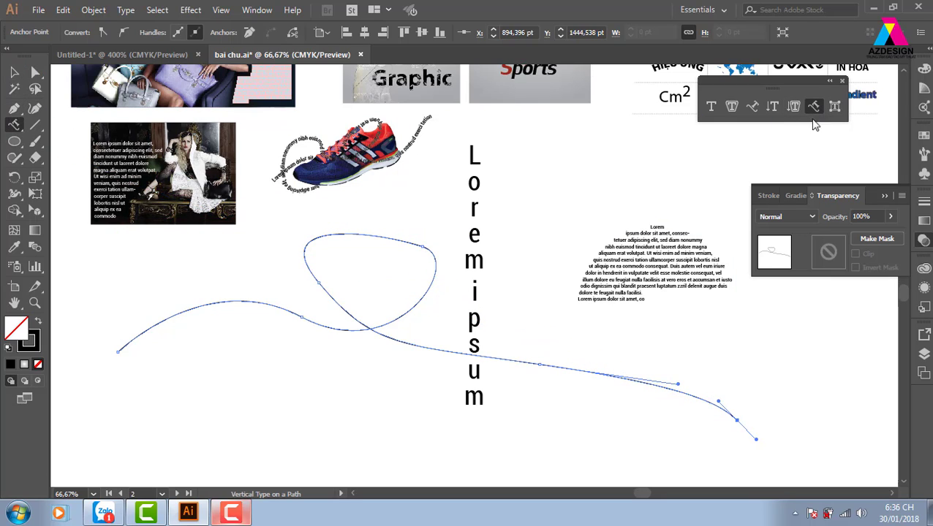
{"action": "left_click", "coordinate": [121, 341]}
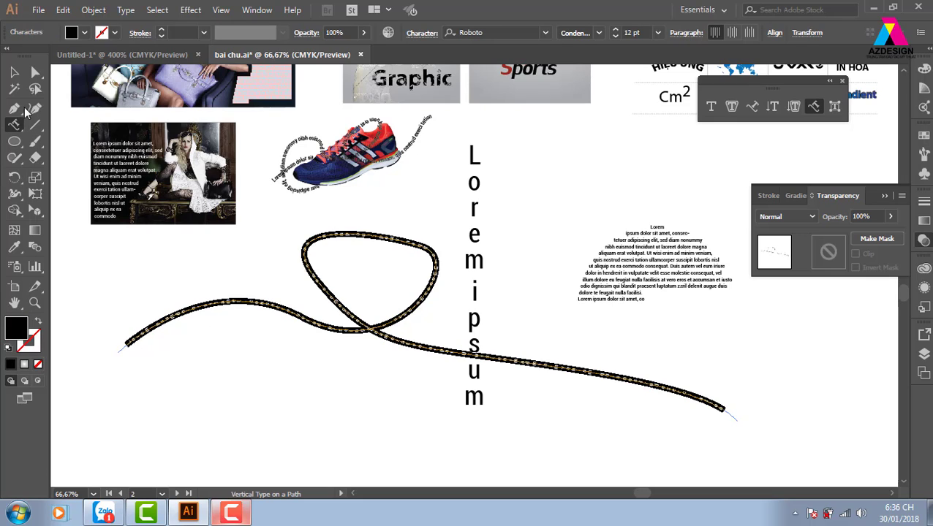
{"action": "left_click", "coordinate": [13, 71]}
{"action": "left_click", "coordinate": [249, 363]}
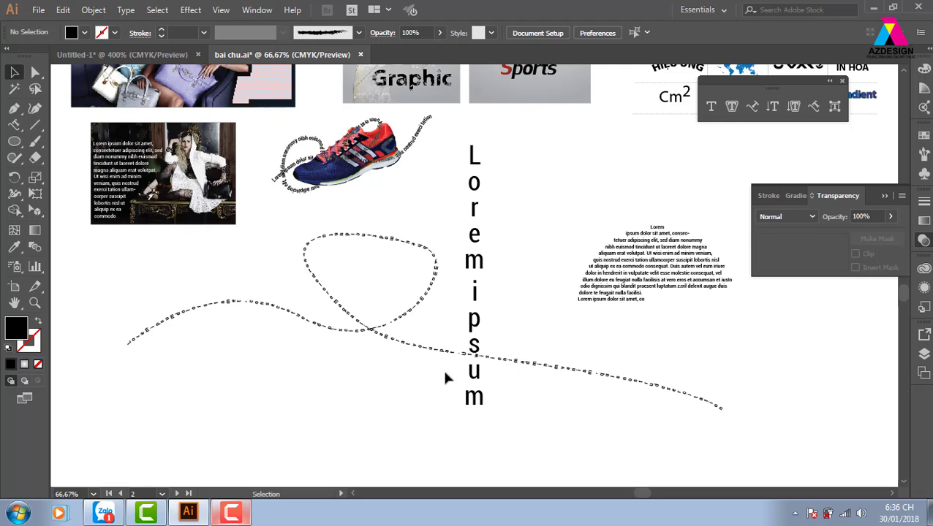
Step: Move the path text and delete the shape inside its opacity mask so the text shows fully
{"action": "left_click_drag", "start_coordinate": [310, 163], "coordinate": [572, 177]}
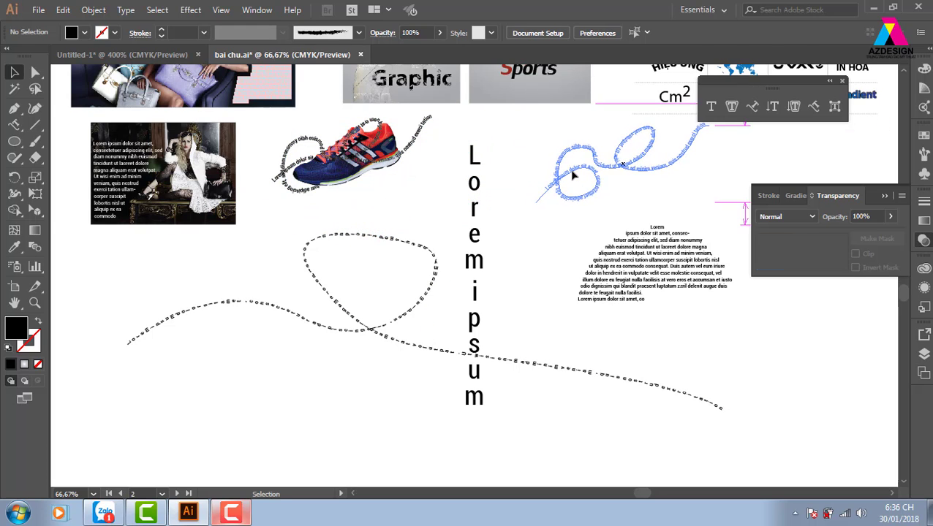
{"action": "left_click_drag", "start_coordinate": [639, 202], "coordinate": [554, 203]}
{"action": "left_click", "coordinate": [832, 256]}
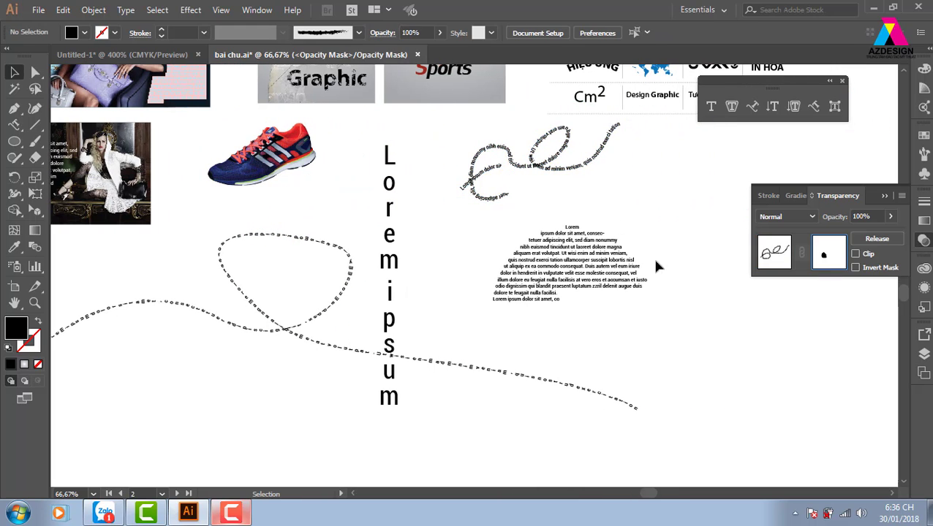
{"action": "left_click", "coordinate": [516, 190]}
{"action": "key", "text": "Delete"}
{"action": "left_click", "coordinate": [785, 258]}
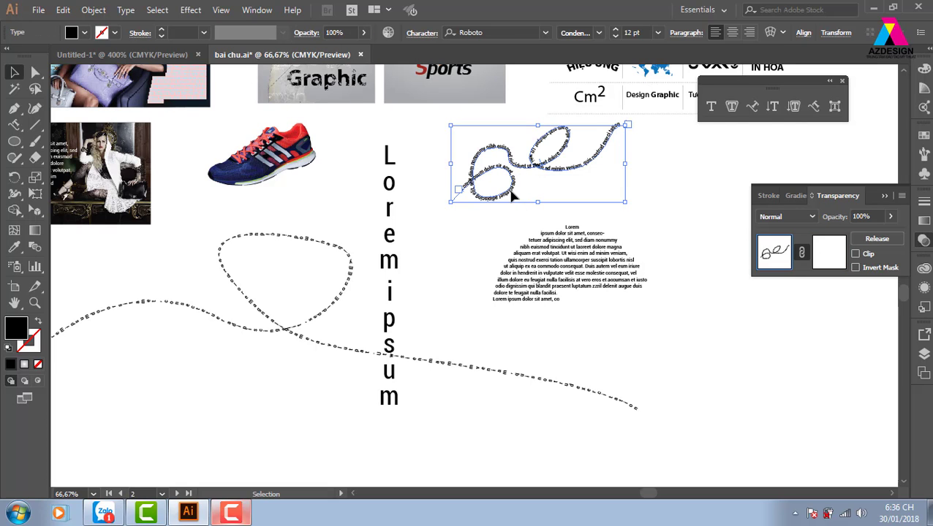
{"action": "key", "text": "ctrl+1"}
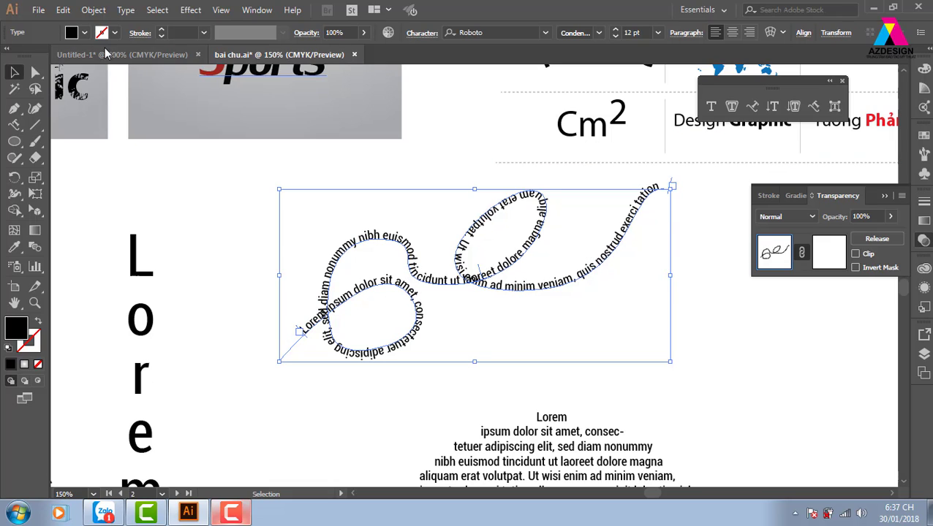
{"action": "left_click", "coordinate": [126, 10]}
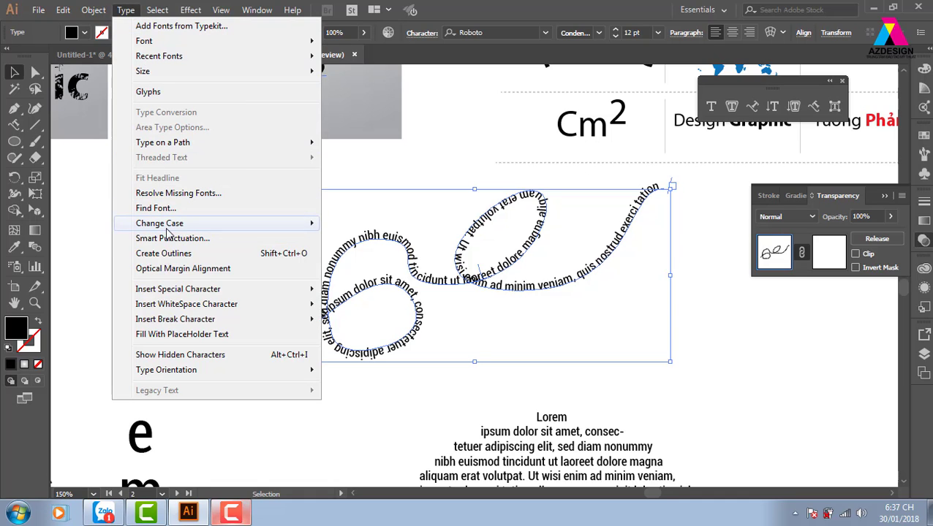
{"action": "mouse_move", "coordinate": [173, 228]}
{"action": "mouse_move", "coordinate": [225, 143]}
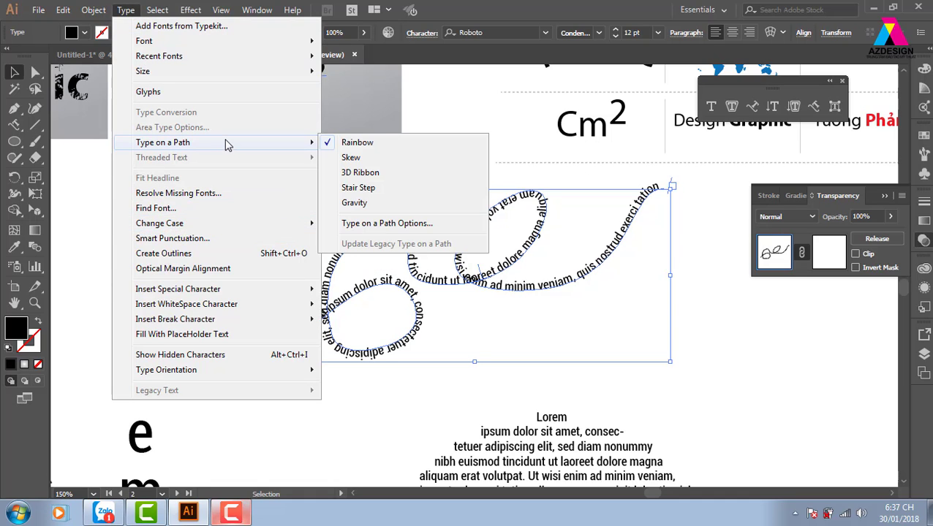
{"action": "left_click", "coordinate": [431, 225]}
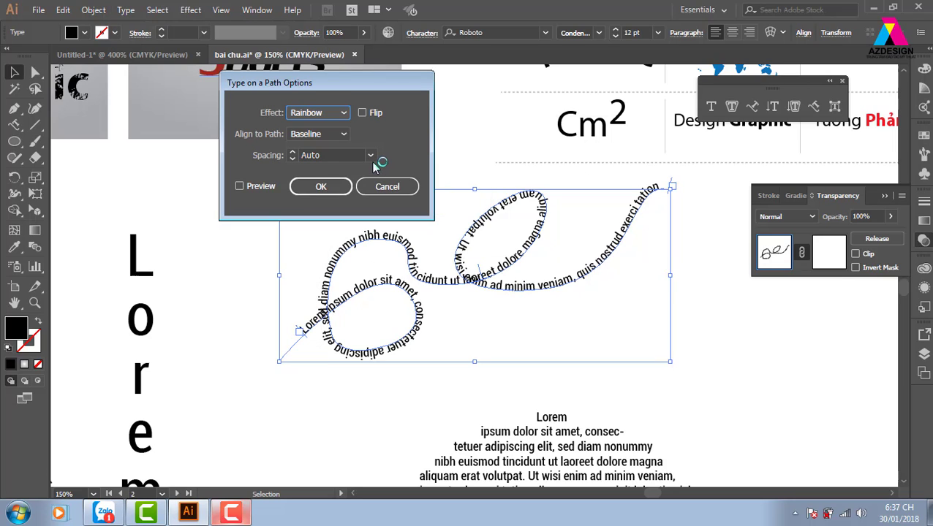
{"action": "left_click", "coordinate": [408, 188]}
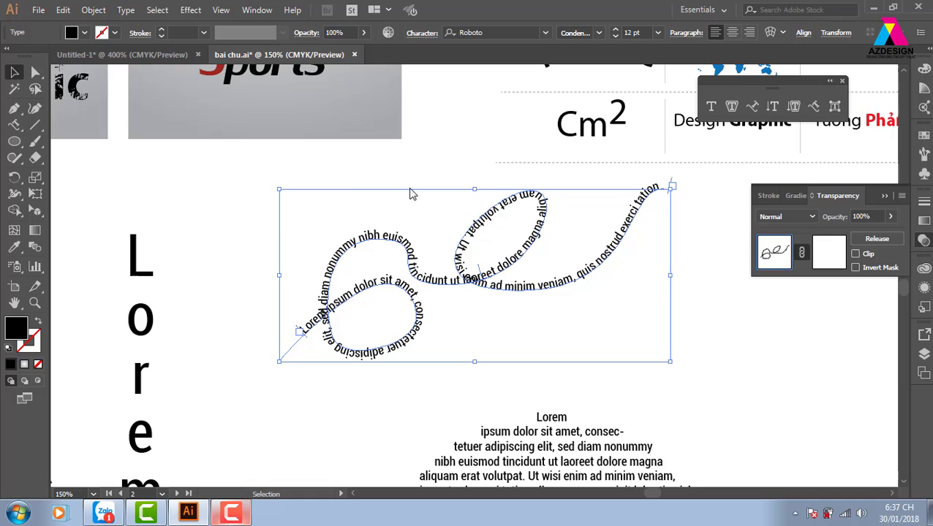
{"action": "double_click", "coordinate": [751, 109]}
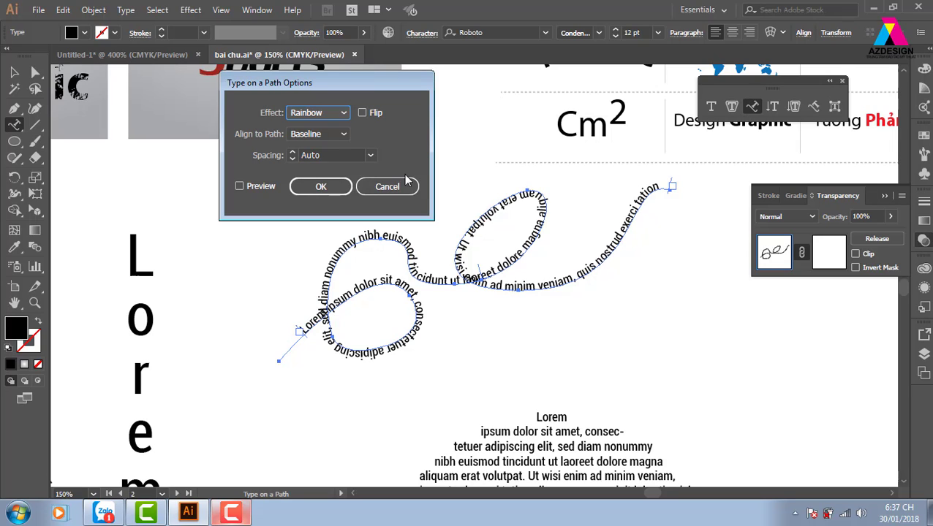
{"action": "left_click", "coordinate": [240, 186]}
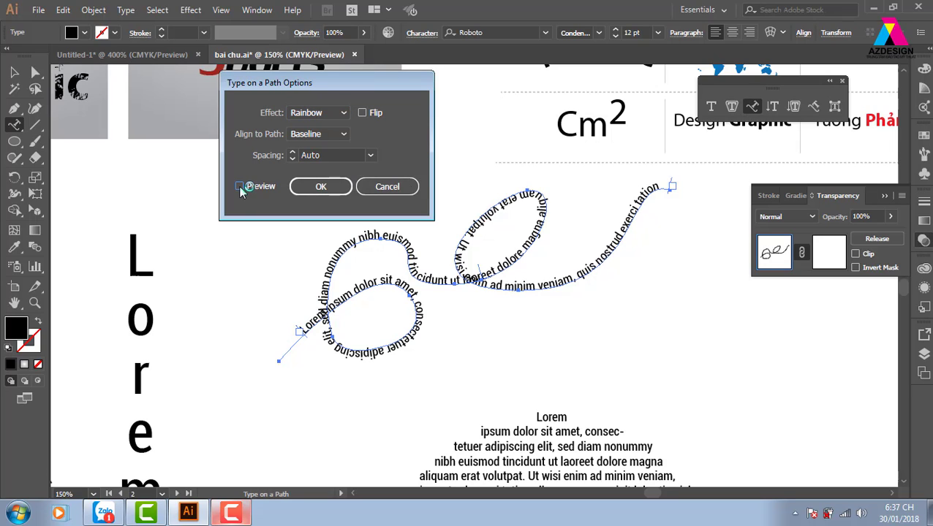
{"action": "left_click", "coordinate": [343, 135]}
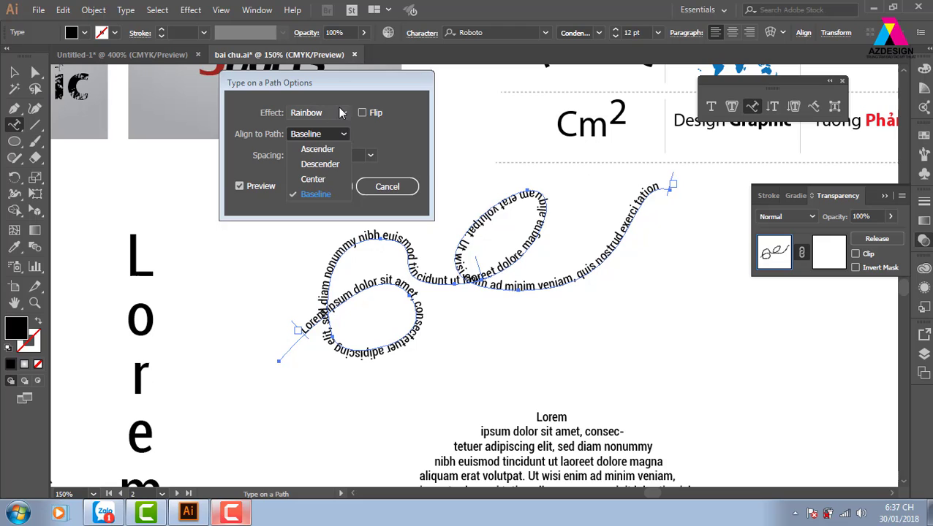
{"action": "left_click", "coordinate": [341, 113]}
{"action": "left_click", "coordinate": [346, 114]}
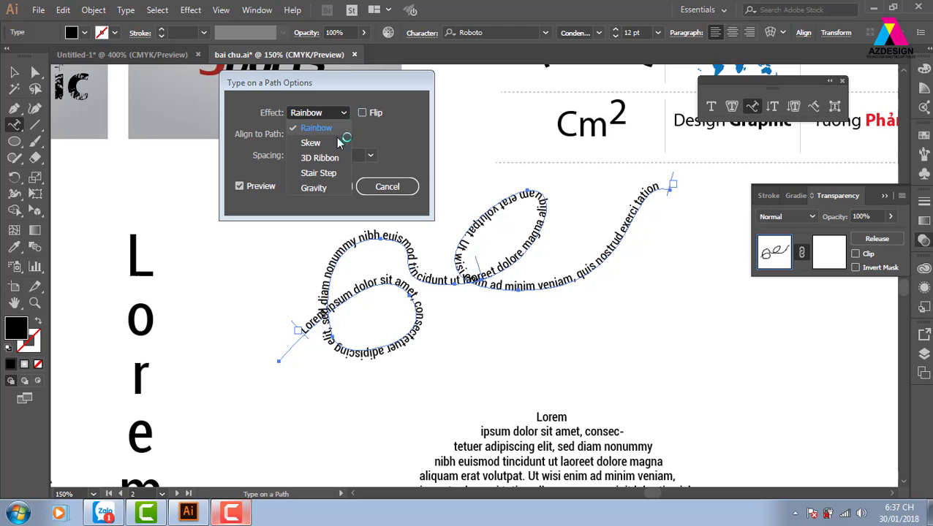
{"action": "left_click", "coordinate": [314, 143]}
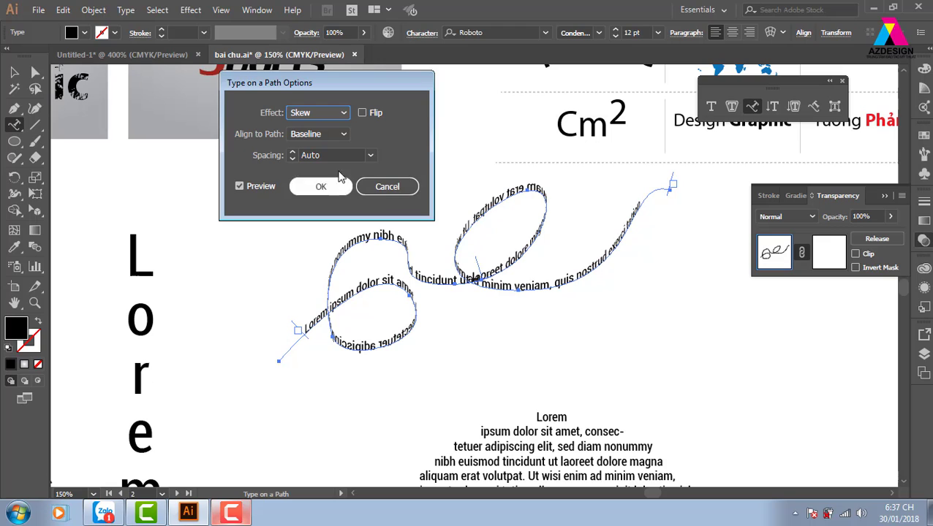
{"action": "left_click", "coordinate": [346, 114]}
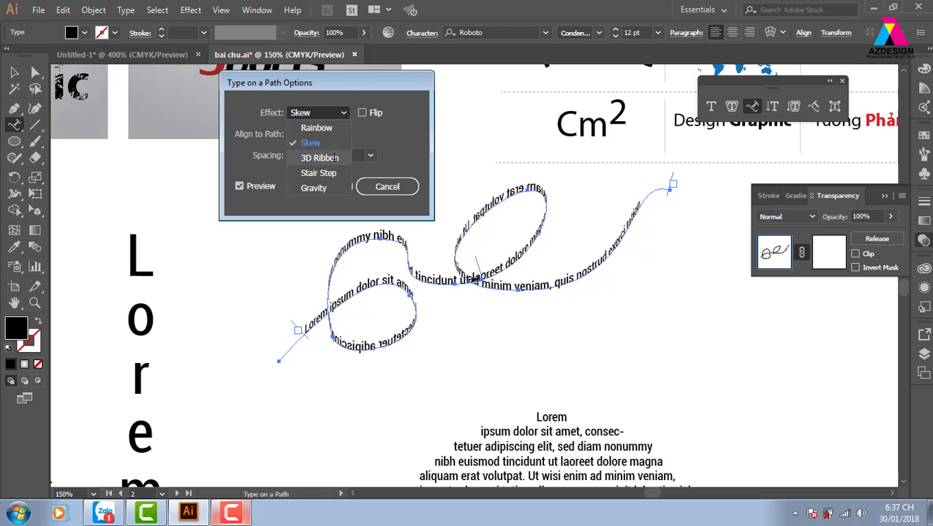
{"action": "left_click", "coordinate": [333, 157]}
{"action": "left_click", "coordinate": [343, 114]}
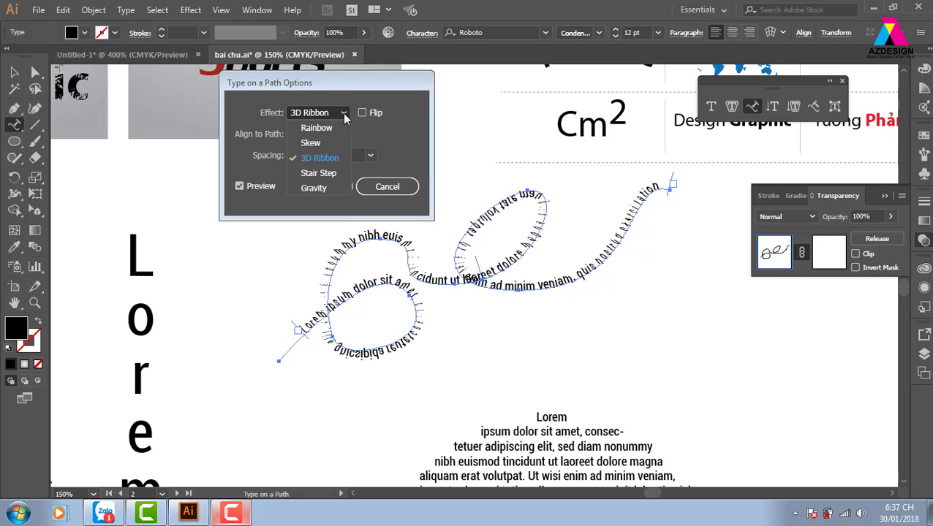
{"action": "left_click", "coordinate": [333, 171]}
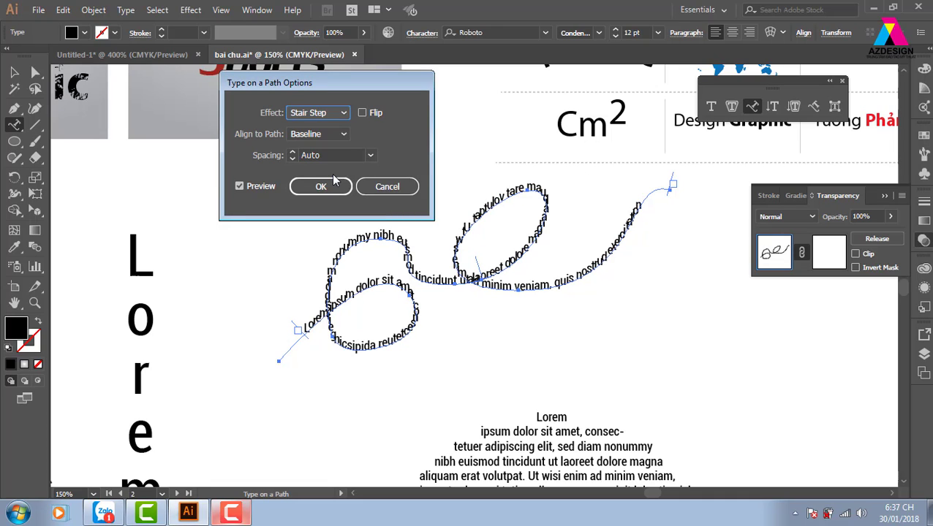
{"action": "left_click", "coordinate": [344, 114]}
{"action": "left_click", "coordinate": [337, 187]}
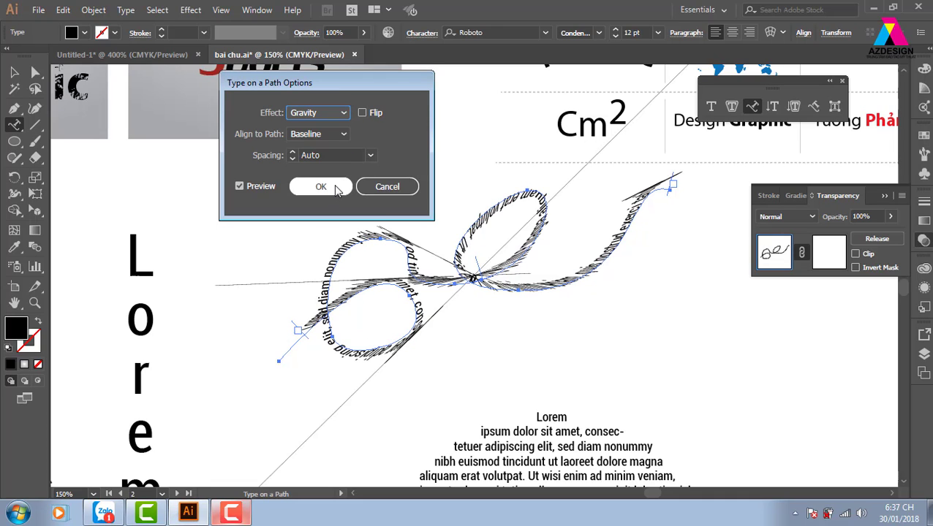
{"action": "left_click", "coordinate": [345, 115]}
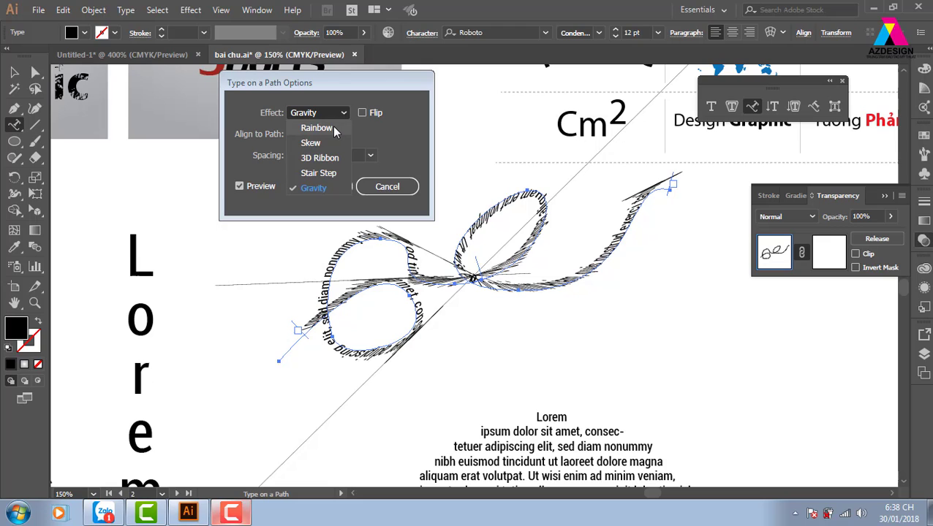
{"action": "left_click", "coordinate": [334, 129]}
{"action": "left_click", "coordinate": [344, 114]}
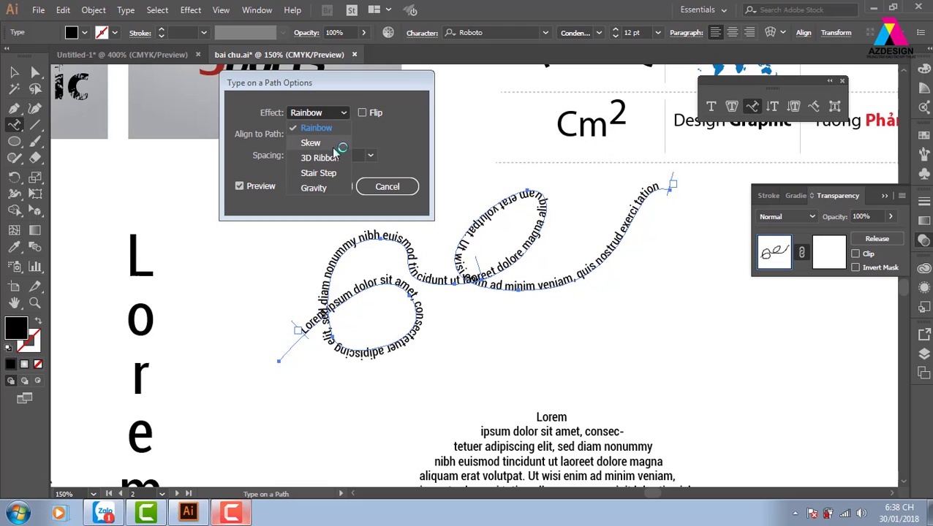
{"action": "left_click", "coordinate": [311, 144]}
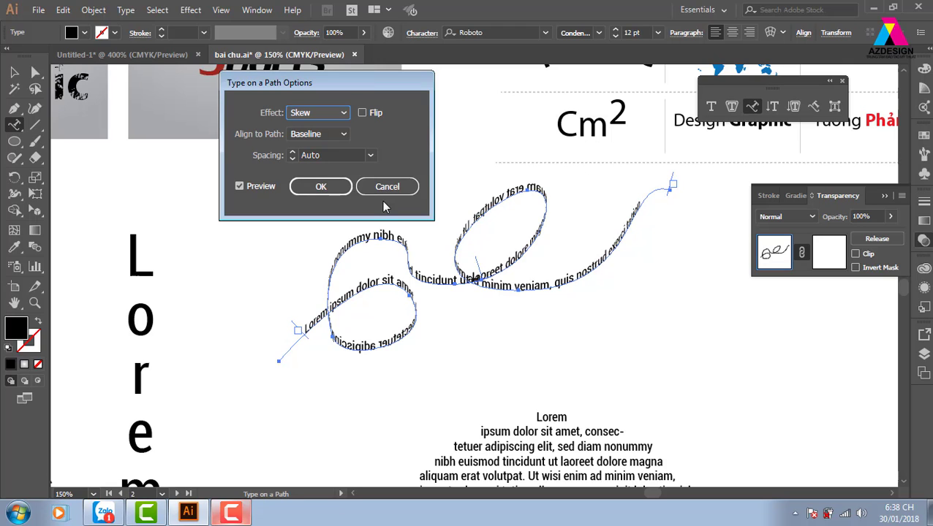
{"action": "left_click", "coordinate": [392, 187]}
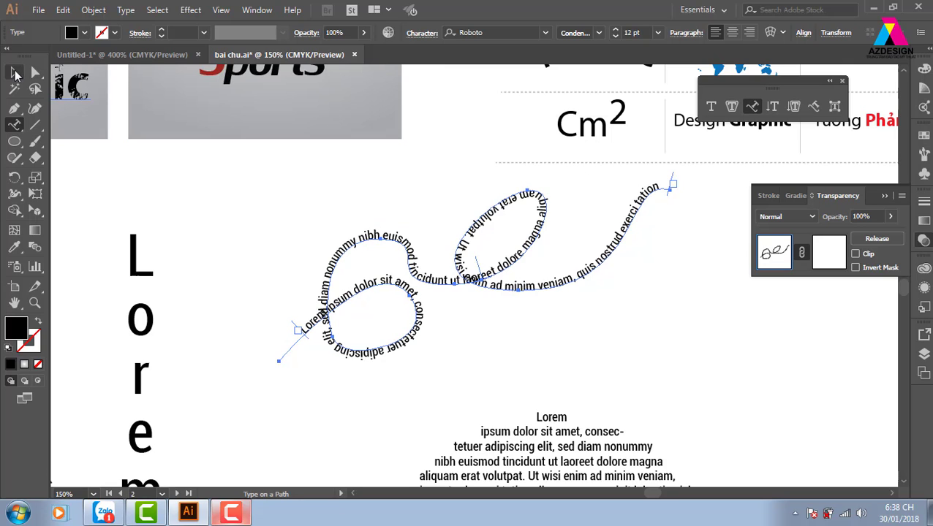
{"action": "left_click", "coordinate": [15, 72]}
{"action": "left_click", "coordinate": [738, 348]}
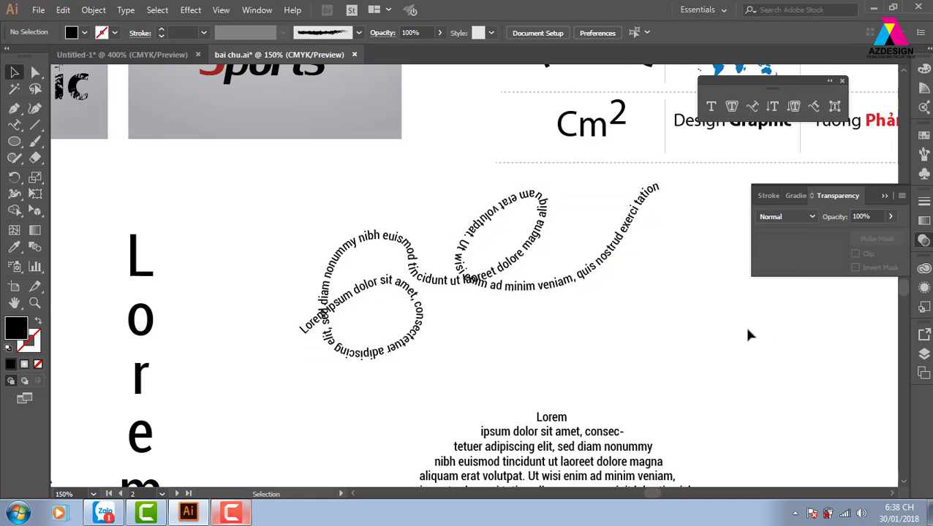
Step: Add a text object reading 'Déign' in the empty space and scale it up large
{"action": "key", "text": "ctrl+minus"}
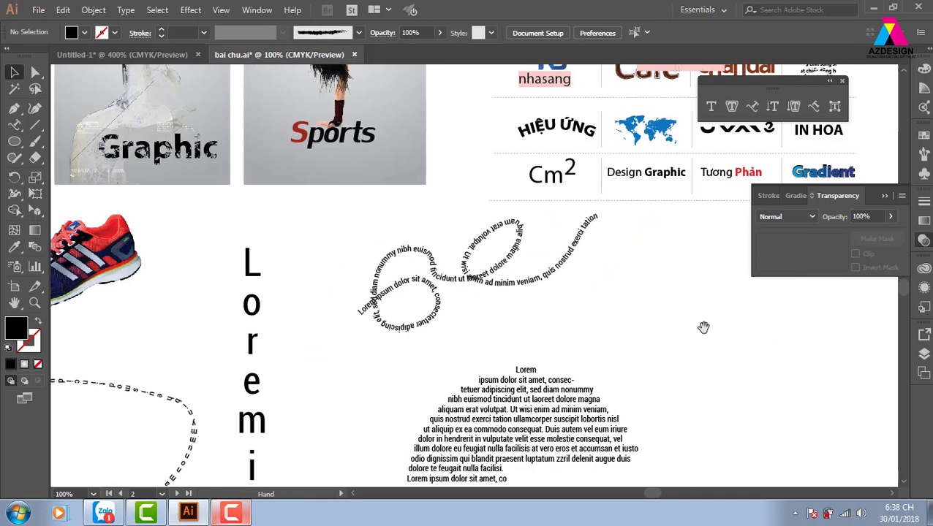
{"action": "left_click_drag", "start_coordinate": [703, 326], "coordinate": [480, 387]}
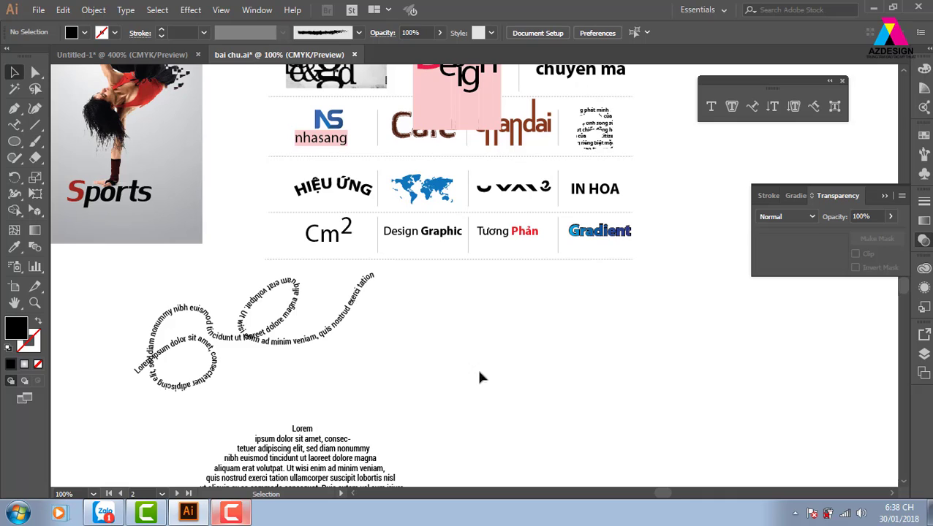
{"action": "left_click", "coordinate": [14, 125]}
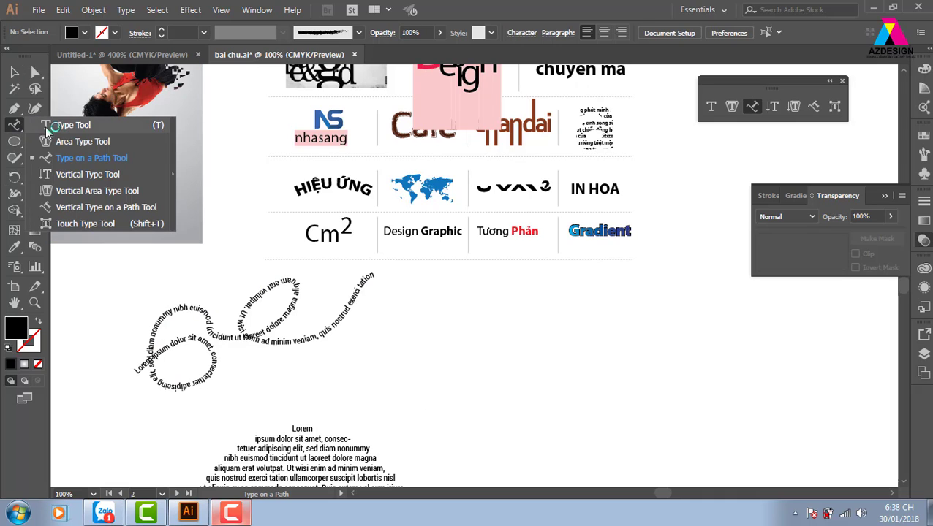
{"action": "left_click", "coordinate": [71, 125]}
{"action": "left_click", "coordinate": [446, 290]}
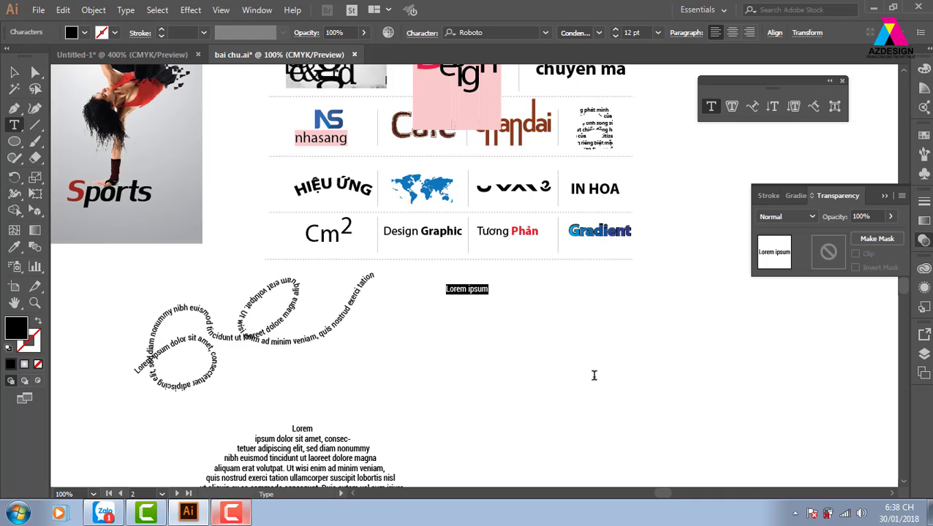
{"action": "type", "text": "Dé"}
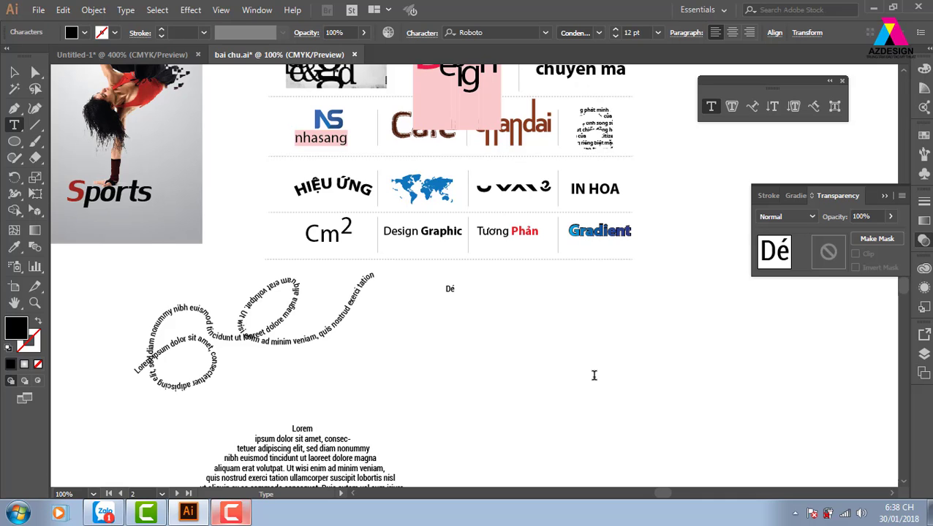
{"action": "type", "text": "ign"}
{"action": "left_click", "coordinate": [14, 74]}
{"action": "left_click_drag", "start_coordinate": [466, 295], "coordinate": [644, 395]}
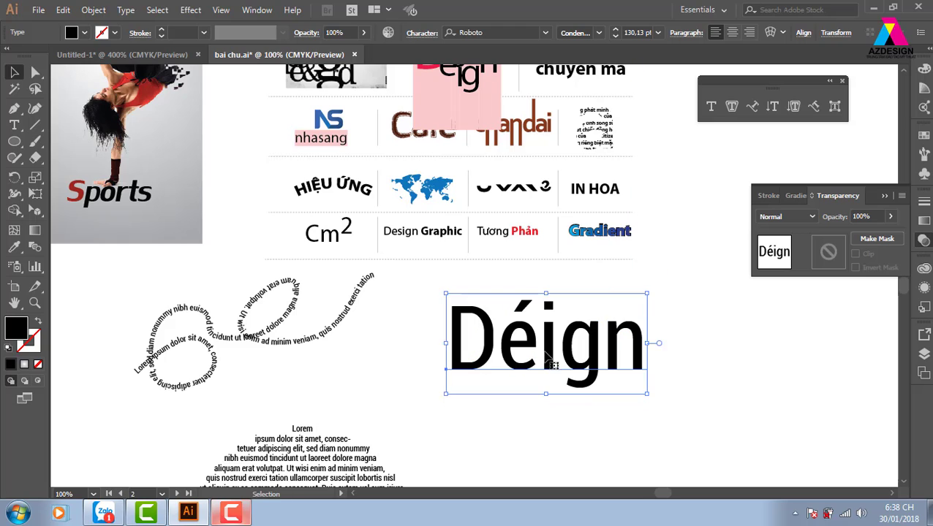
Step: Correct the typo so the large text reads 'Design', then zoom in to 150%
{"action": "key", "text": "t"}
{"action": "left_click", "coordinate": [522, 350]}
{"action": "key", "text": "shift+Left"}
{"action": "key", "text": "BackSpace"}
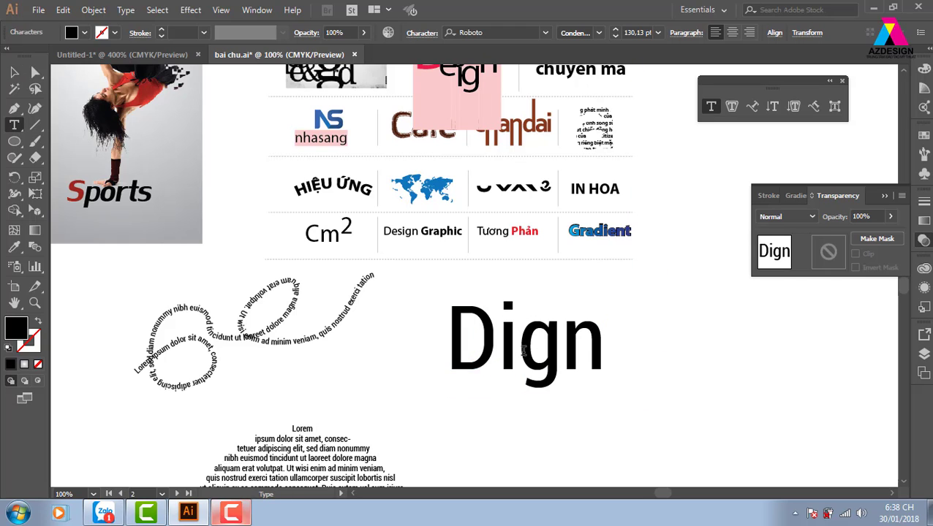
{"action": "type", "text": "es"}
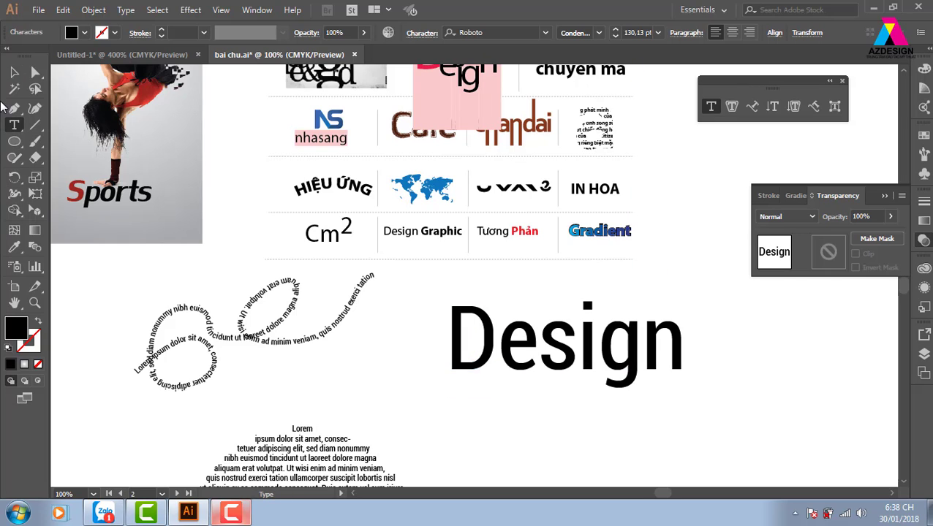
{"action": "left_click", "coordinate": [15, 73]}
{"action": "key", "text": "ctrl+plus"}
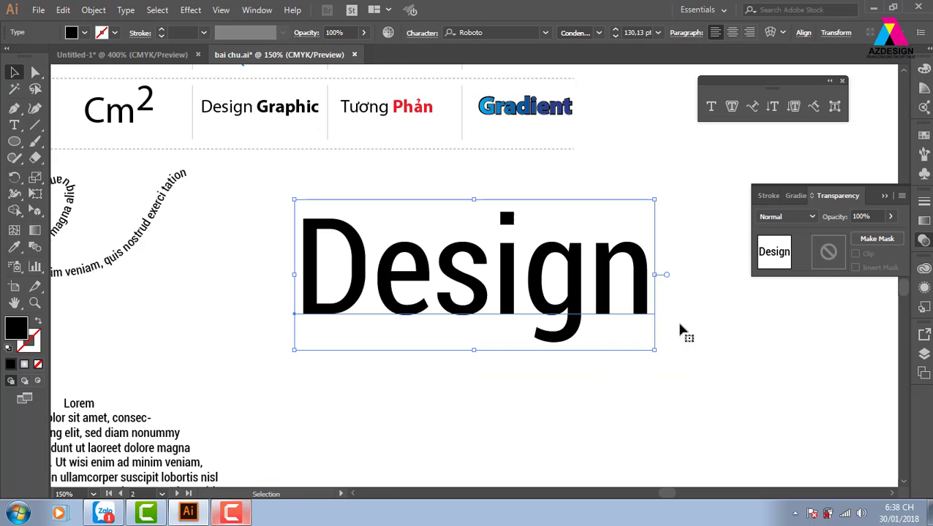
Step: Tighten Design's tracking with Alt+Left, loosen it slightly with Alt+Right, and create outlines
{"action": "left_click", "coordinate": [676, 344]}
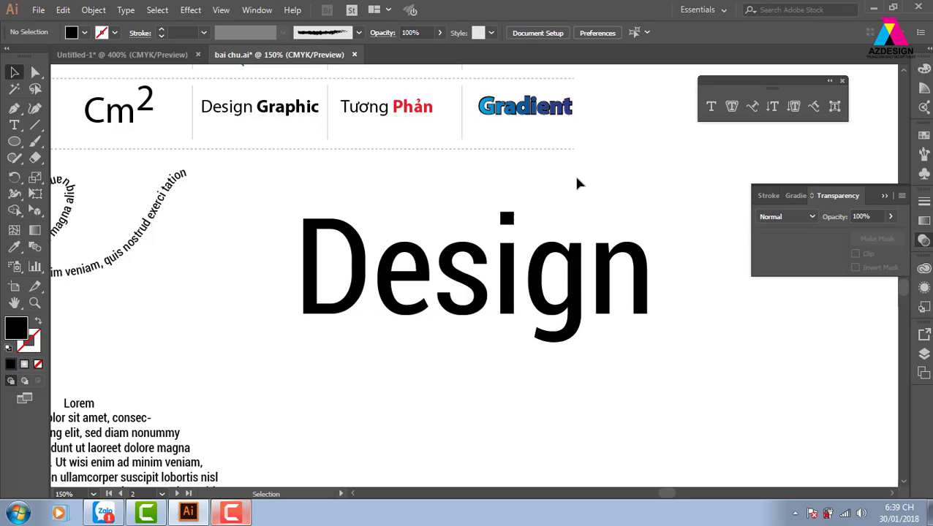
{"action": "left_click", "coordinate": [575, 307]}
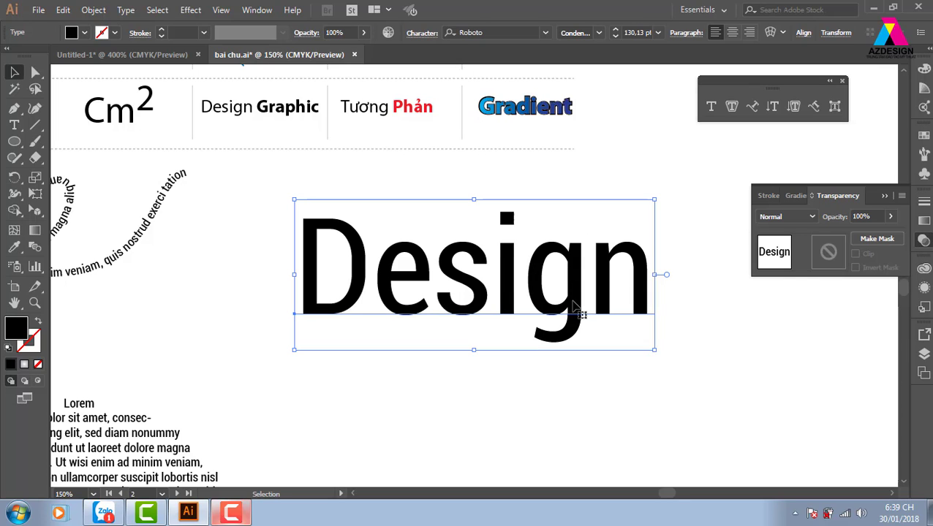
{"action": "key", "text": "alt+Left"}
{"action": "key", "text": "alt+Left"}
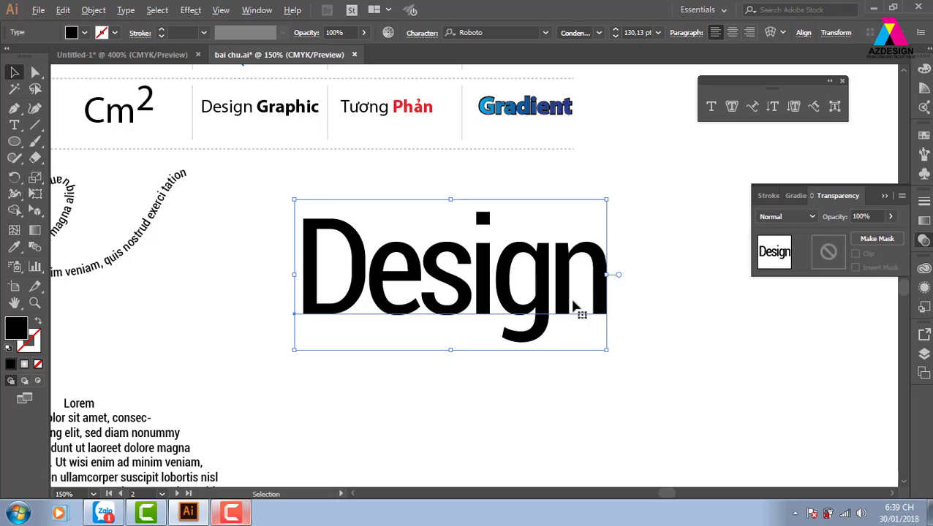
{"action": "key", "text": "alt+Right"}
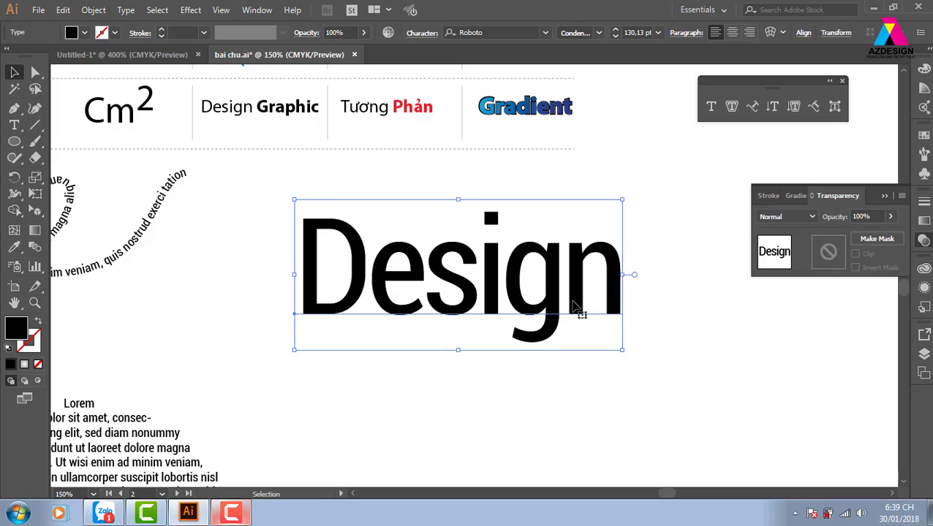
{"action": "key", "text": "ctrl+shift+o"}
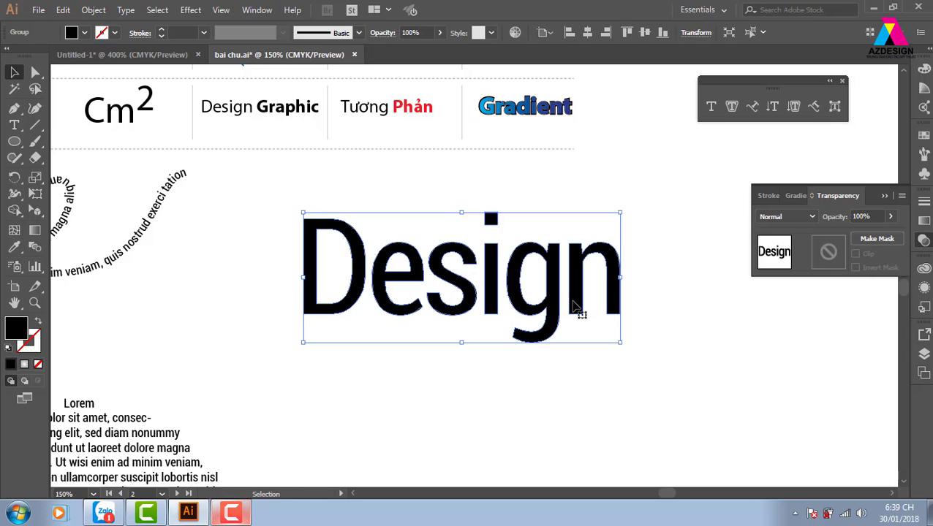
Step: Ungroup the outlined Design letters and drag the s, i, g and n left to close gaps
{"action": "left_click", "coordinate": [677, 261]}
{"action": "right_click", "coordinate": [621, 292]}
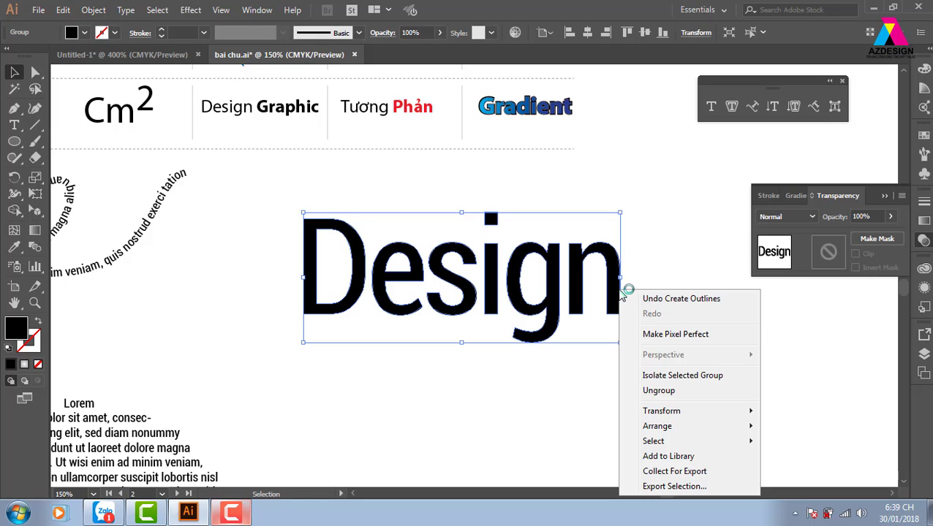
{"action": "left_click", "coordinate": [681, 393]}
{"action": "left_click", "coordinate": [696, 379]}
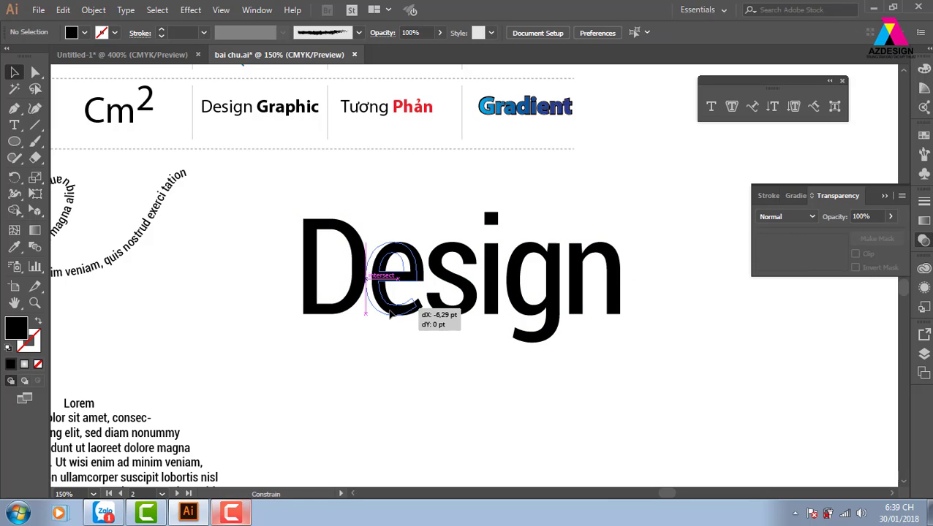
{"action": "left_click", "coordinate": [391, 283]}
{"action": "left_click_drag", "start_coordinate": [446, 306], "coordinate": [467, 296]}
{"action": "mouse_move", "coordinate": [490, 292]}
{"action": "left_mouse_down"}
{"action": "mouse_move", "coordinate": [466, 292]}
{"action": "mouse_move", "coordinate": [493, 296]}
{"action": "mouse_move", "coordinate": [482, 296]}
{"action": "left_mouse_up"}
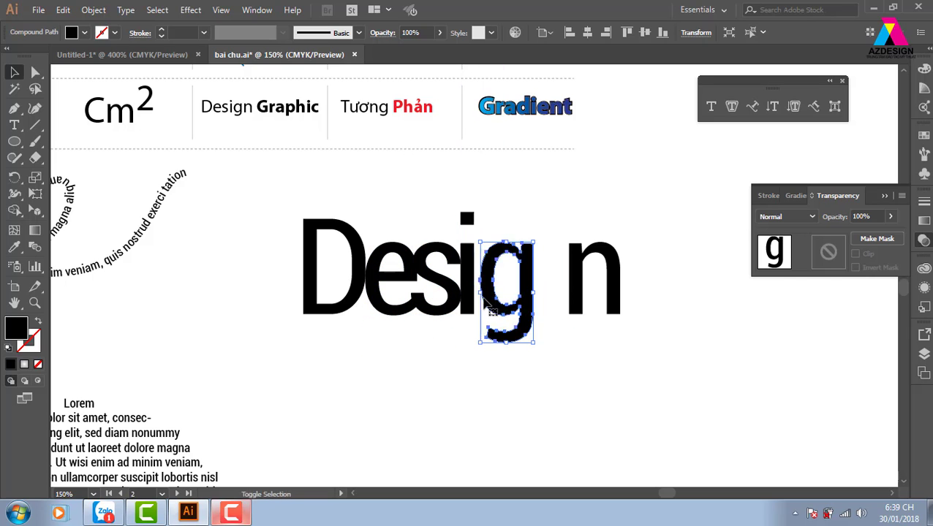
{"action": "mouse_move", "coordinate": [567, 302]}
{"action": "left_mouse_down"}
{"action": "mouse_move", "coordinate": [554, 298]}
{"action": "mouse_move", "coordinate": [556, 310]}
{"action": "left_mouse_up"}
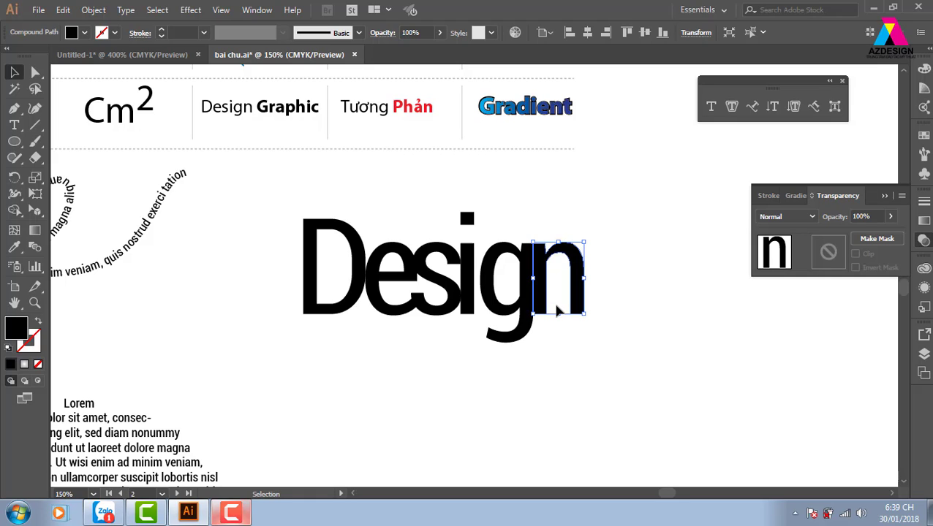
Step: Undo the letter moves and the outline conversion so Design is live text again
{"action": "key", "text": "ctrl+z"}
{"action": "key", "text": "ctrl+z"}
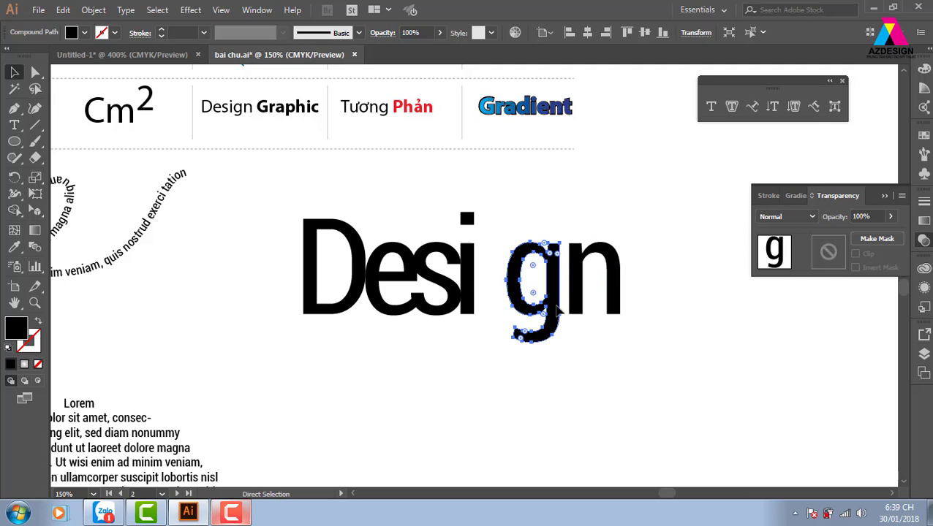
{"action": "key", "text": "ctrl+z"}
{"action": "key", "text": "ctrl+z"}
{"action": "key", "text": "ctrl+z"}
{"action": "key", "text": "v"}
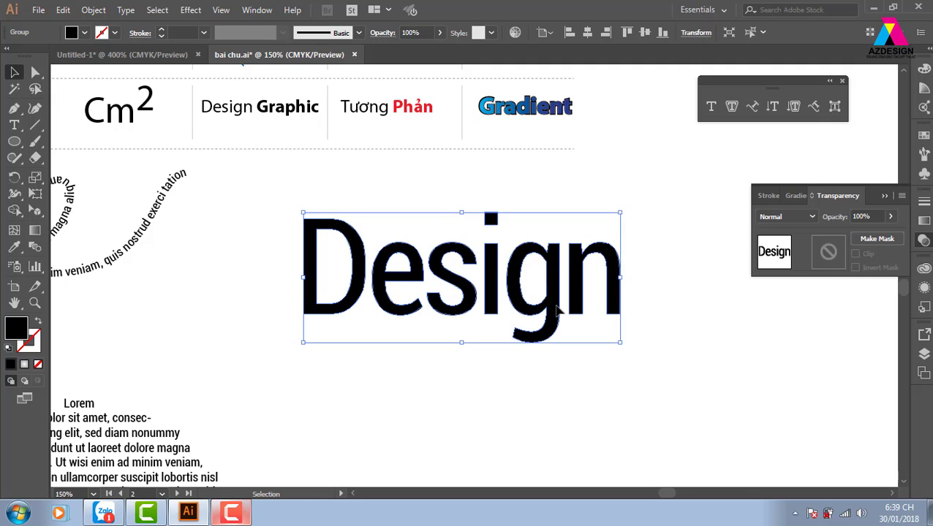
{"action": "key", "text": "ctrl+z"}
Step: With Touch Type, colour the D of Design dark blue, undoing the trial enlargement and rotation
{"action": "left_click", "coordinate": [665, 301]}
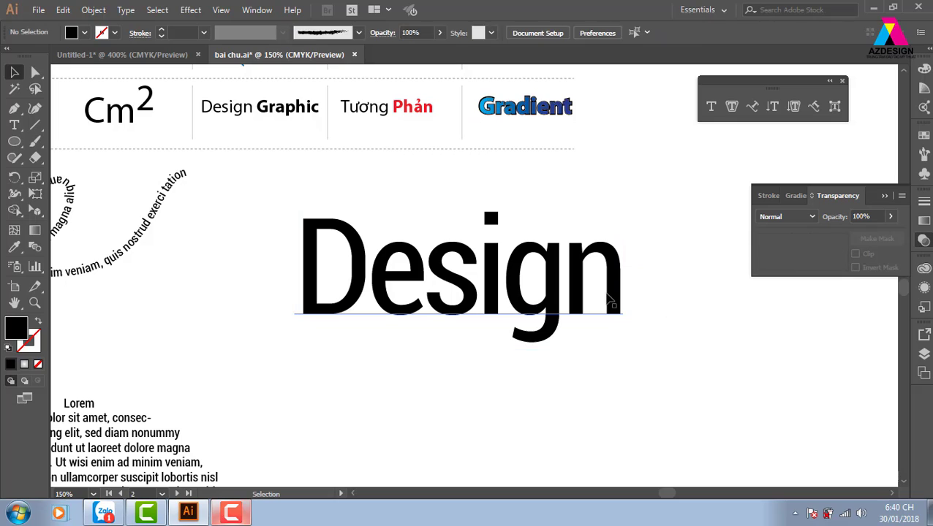
{"action": "left_click", "coordinate": [610, 300]}
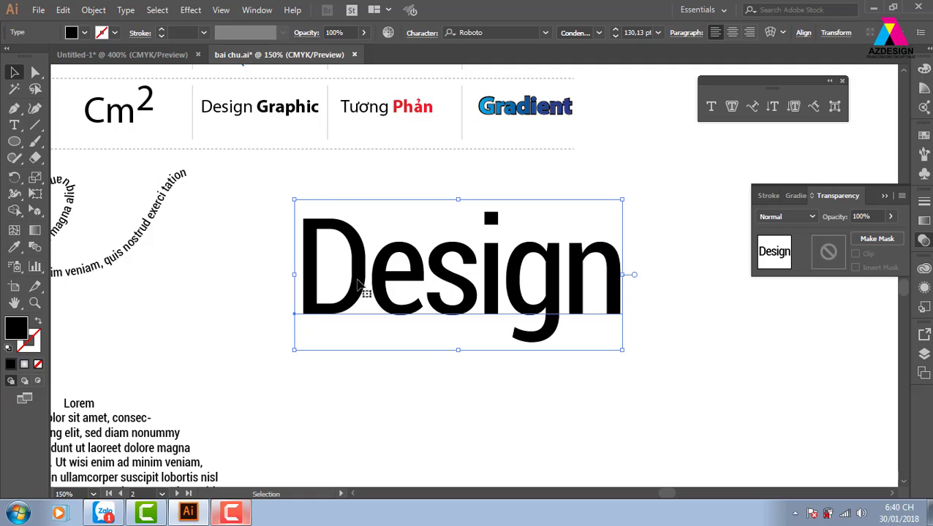
{"action": "left_click", "coordinate": [833, 106]}
{"action": "left_click", "coordinate": [355, 303]}
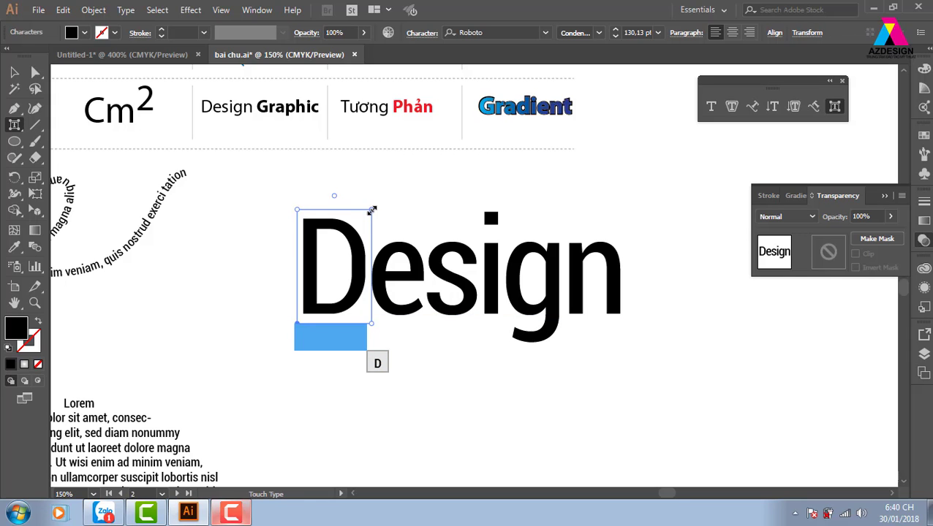
{"action": "left_click_drag", "start_coordinate": [371, 210], "coordinate": [426, 137]}
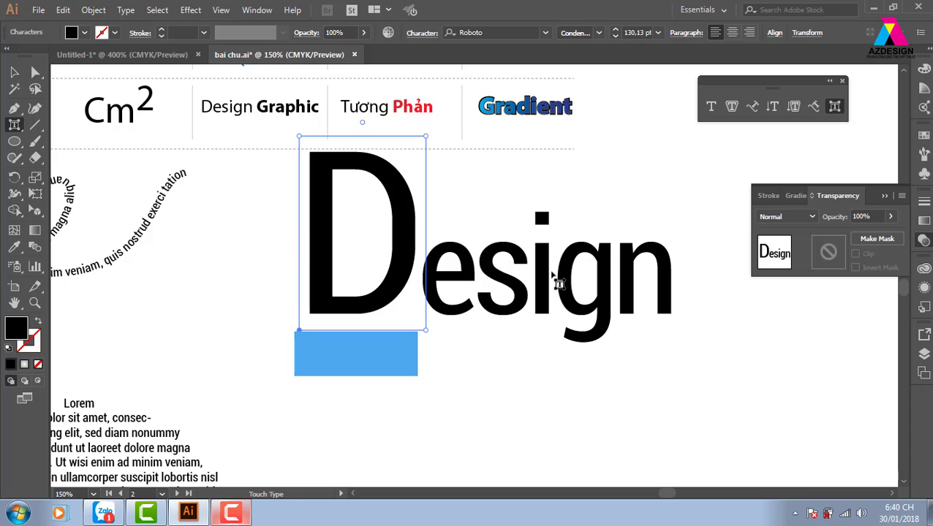
{"action": "key", "text": "ctrl+z"}
{"action": "key", "text": "ctrl+z"}
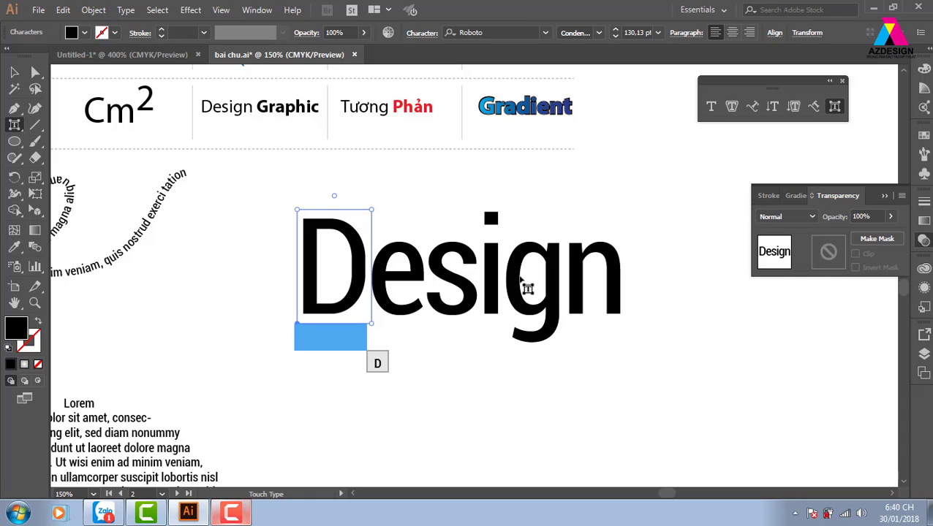
{"action": "left_click", "coordinate": [923, 134]}
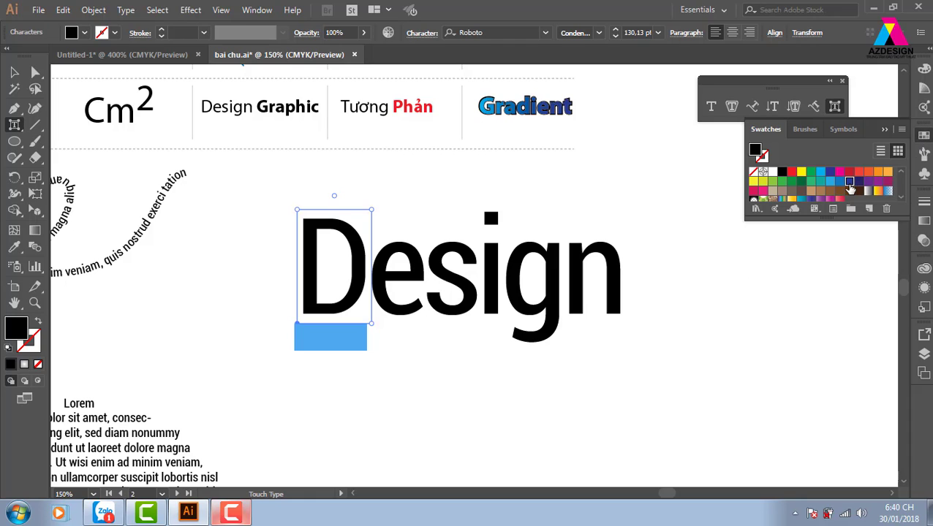
{"action": "left_click", "coordinate": [849, 182]}
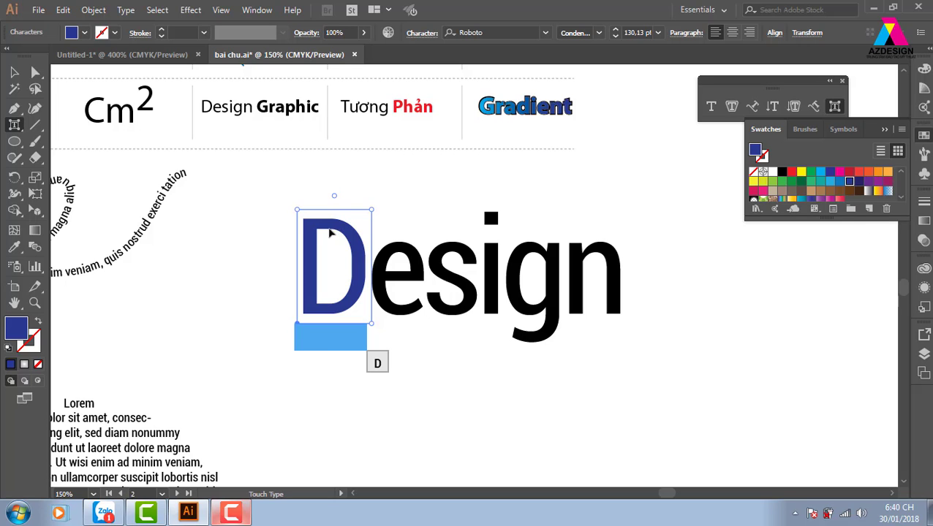
{"action": "left_click_drag", "start_coordinate": [336, 196], "coordinate": [286, 192]}
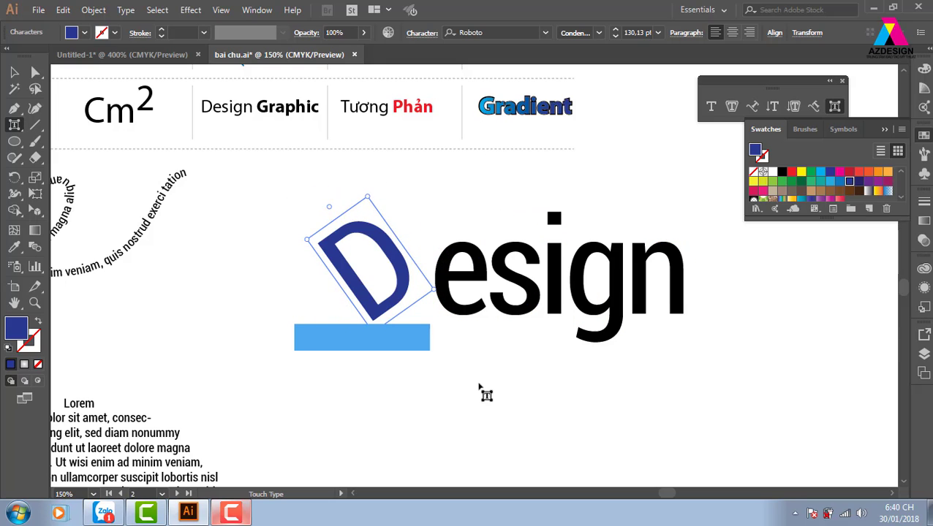
{"action": "key", "text": "ctrl+z"}
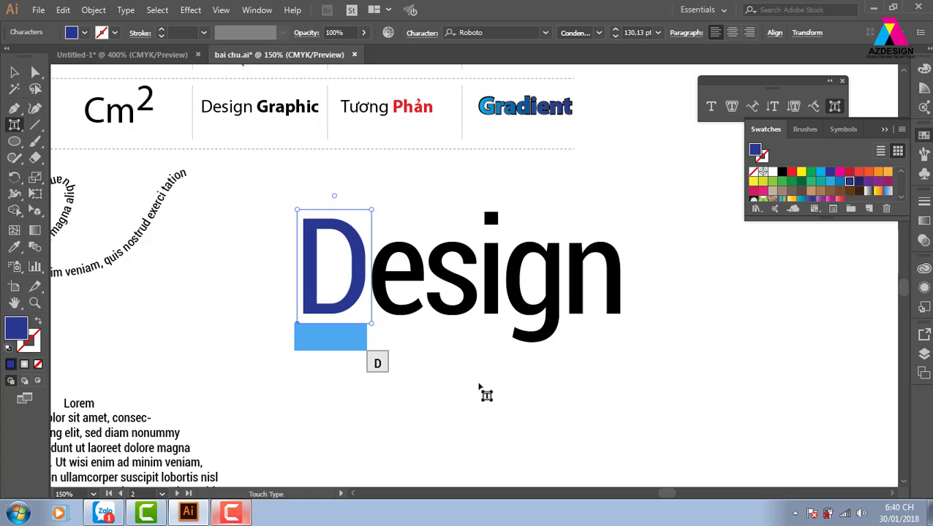
Step: Try raising the e with Touch Type, undo it, and tighten the space between D and e
{"action": "left_click", "coordinate": [422, 289]}
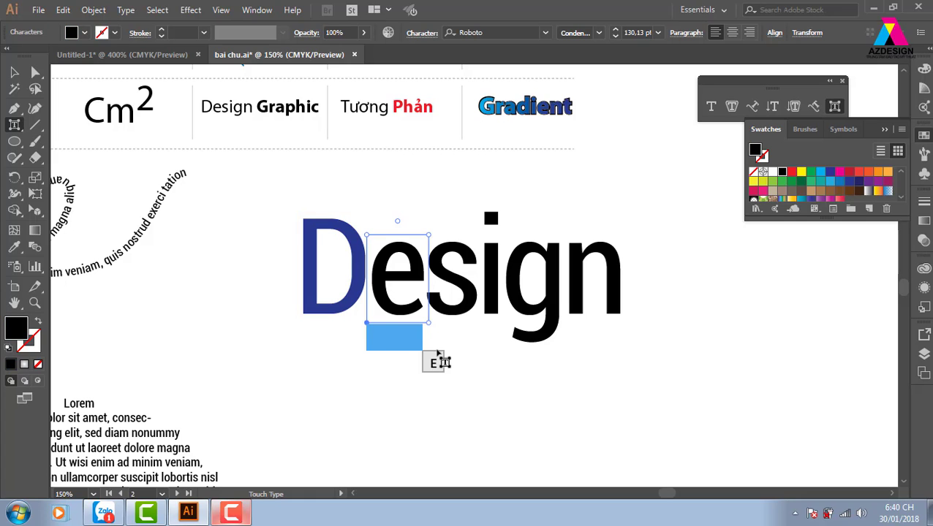
{"action": "left_click_drag", "start_coordinate": [409, 282], "coordinate": [405, 233]}
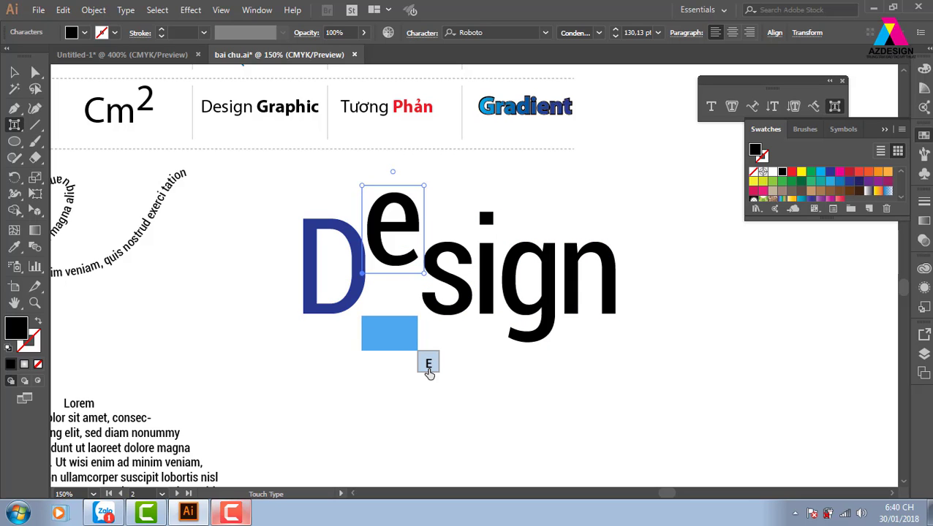
{"action": "key", "text": "ctrl+z"}
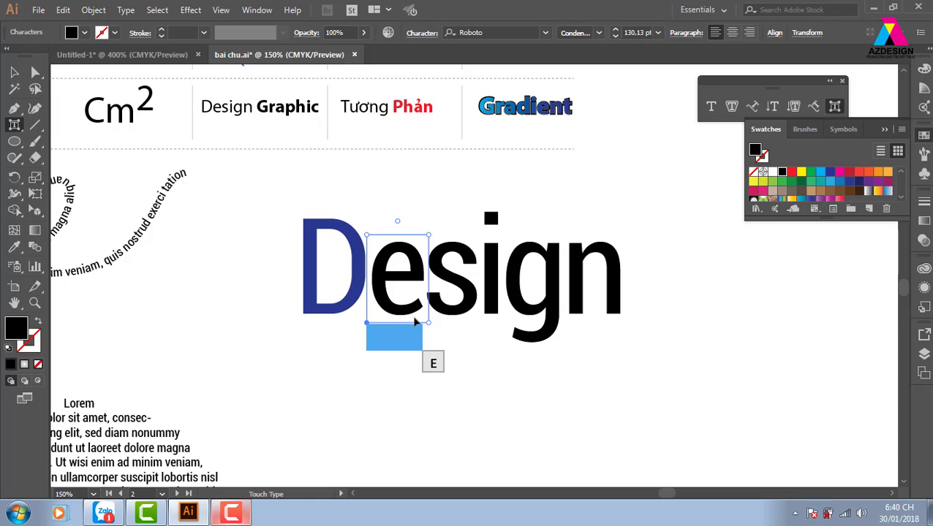
{"action": "key", "text": "Left"}
{"action": "key", "text": "Left"}
{"action": "key", "text": "Left"}
{"action": "key", "text": "Left"}
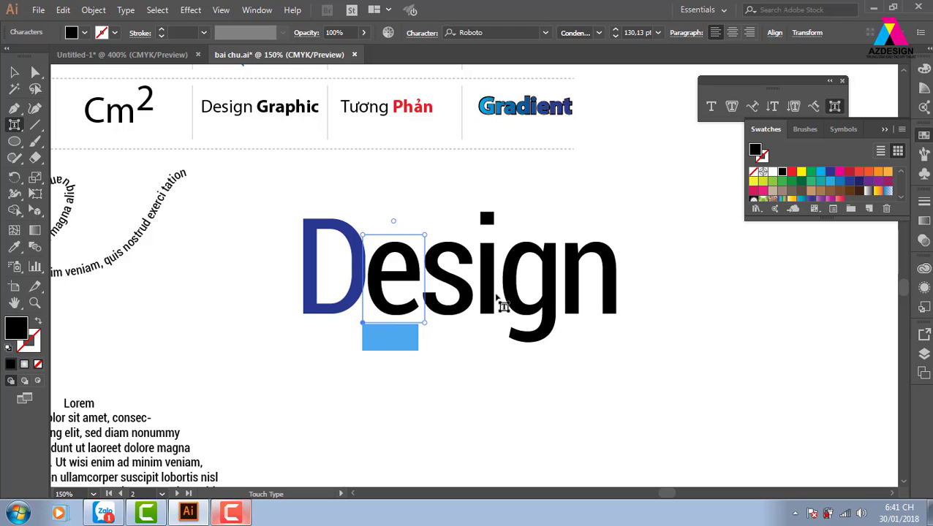
Step: Tighten the spacing before the i, g and n, then deselect the word
{"action": "left_click", "coordinate": [468, 293]}
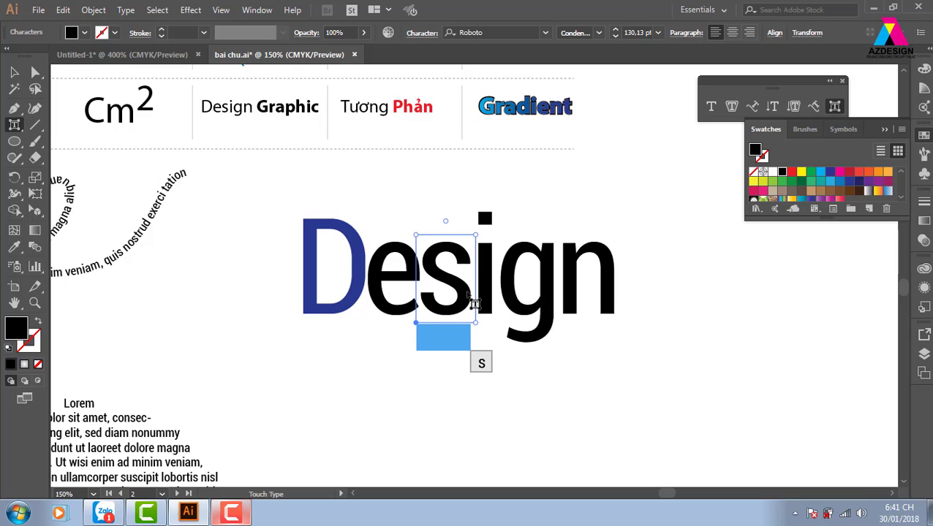
{"action": "left_click", "coordinate": [488, 300]}
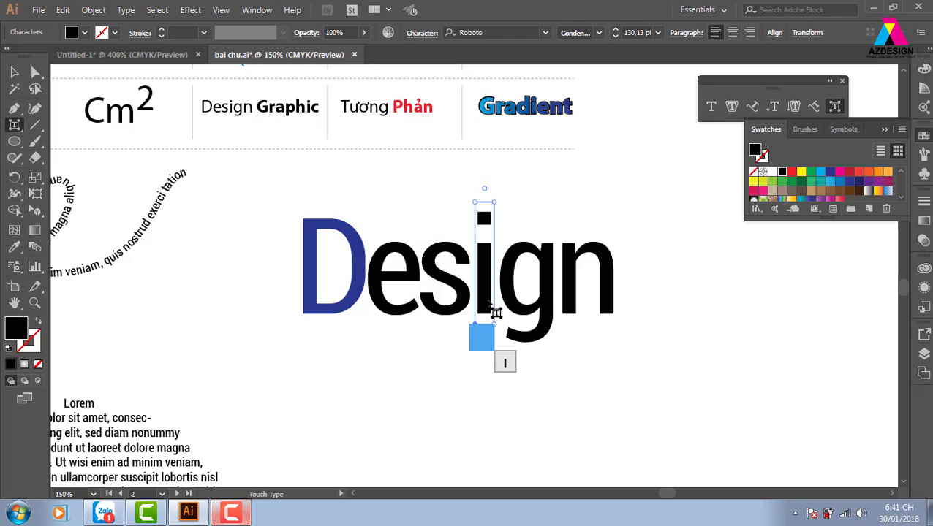
{"action": "key", "text": "Left"}
{"action": "key", "text": "Left"}
{"action": "key", "text": "Left"}
{"action": "key", "text": "Left"}
{"action": "key", "text": "Left"}
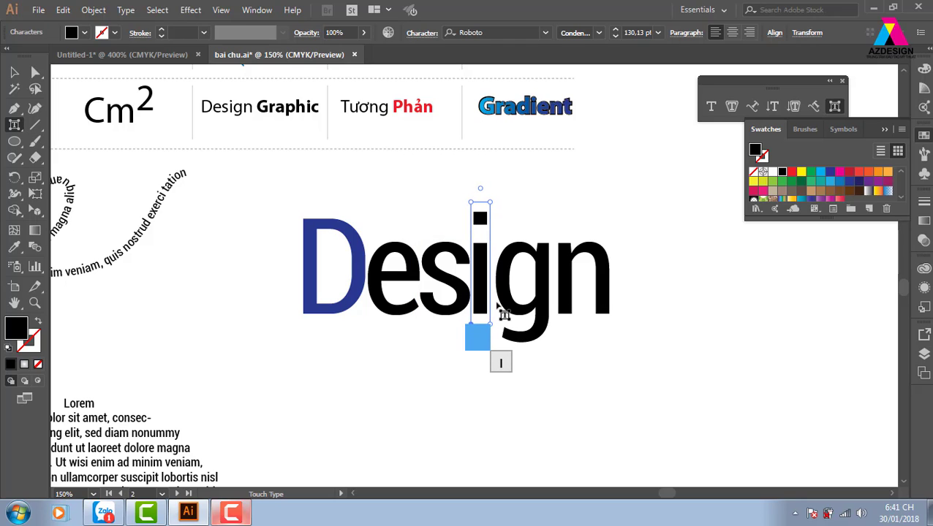
{"action": "left_click", "coordinate": [511, 316]}
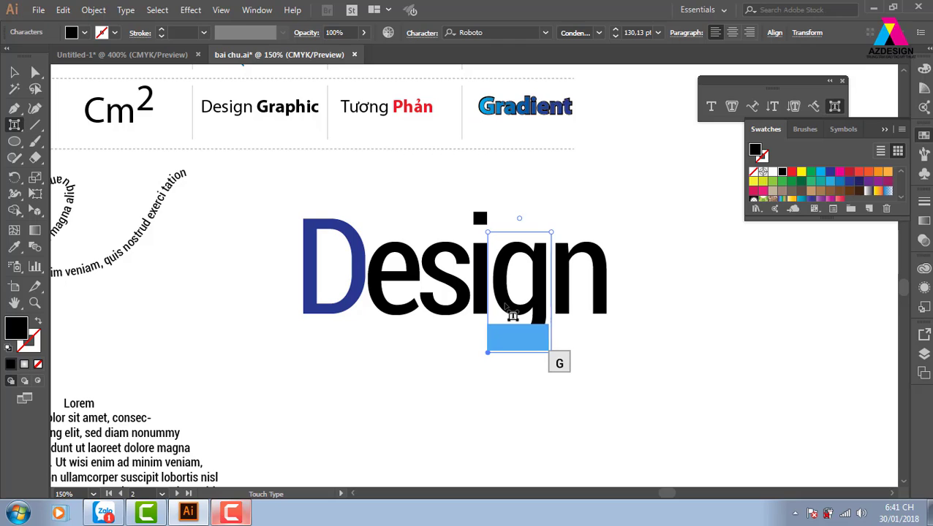
{"action": "key", "text": "Left"}
{"action": "key", "text": "Left"}
{"action": "key", "text": "Left"}
{"action": "key", "text": "Left"}
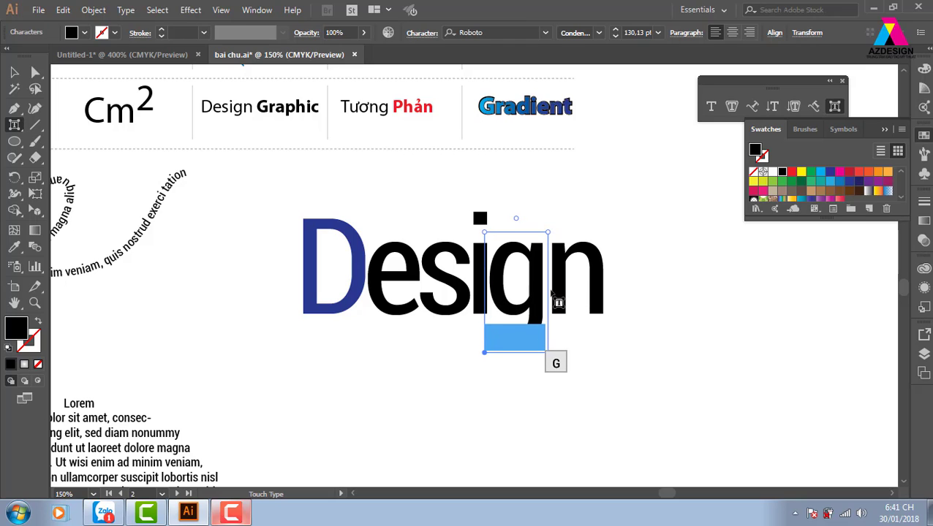
{"action": "left_click", "coordinate": [563, 292]}
{"action": "key", "text": "Left"}
{"action": "key", "text": "Left"}
{"action": "key", "text": "Left"}
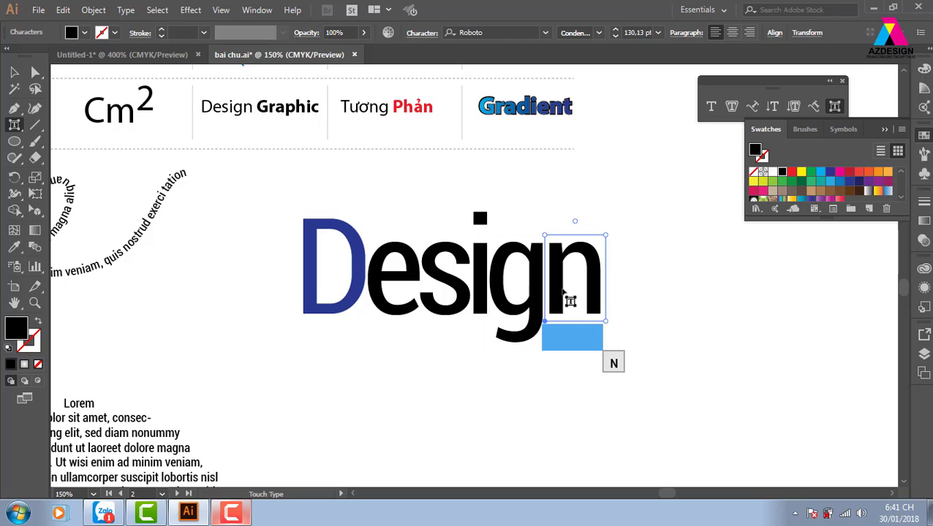
{"action": "key", "text": "Left"}
{"action": "key", "text": "Left"}
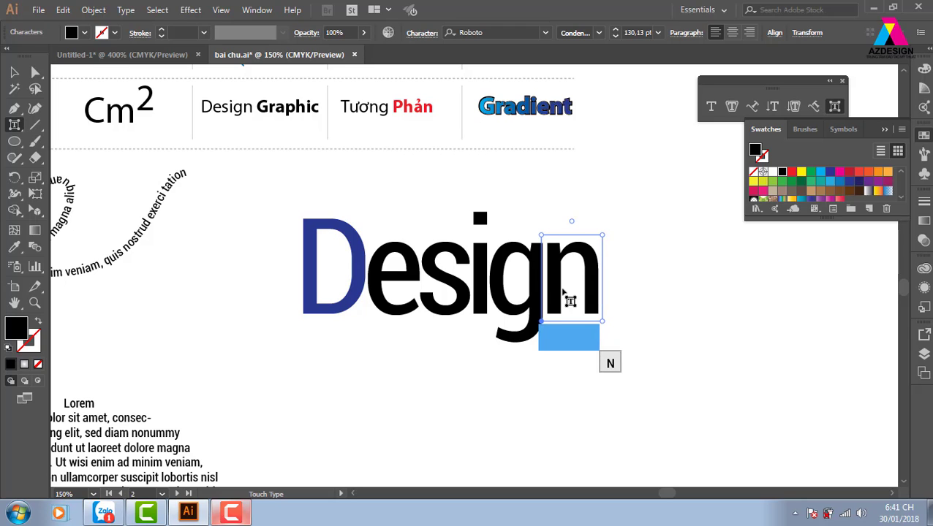
{"action": "left_click", "coordinate": [14, 71]}
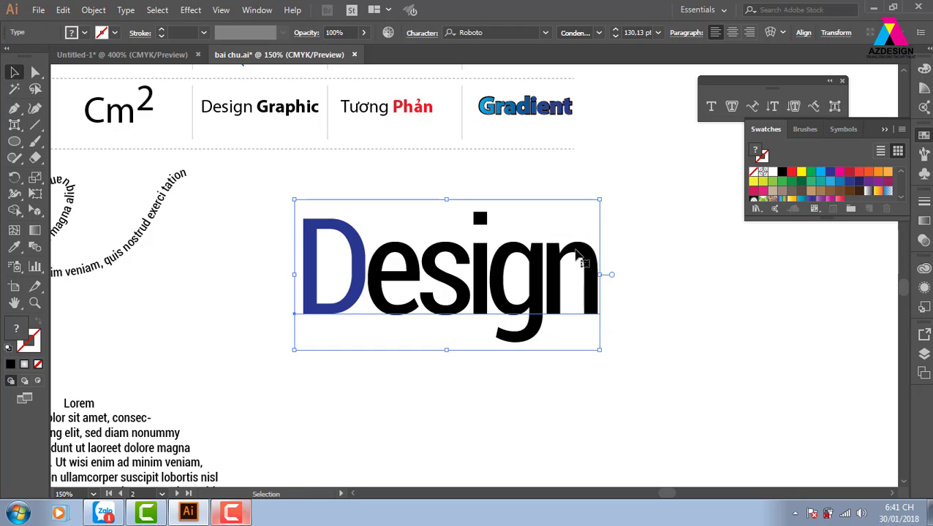
{"action": "left_click", "coordinate": [665, 261]}
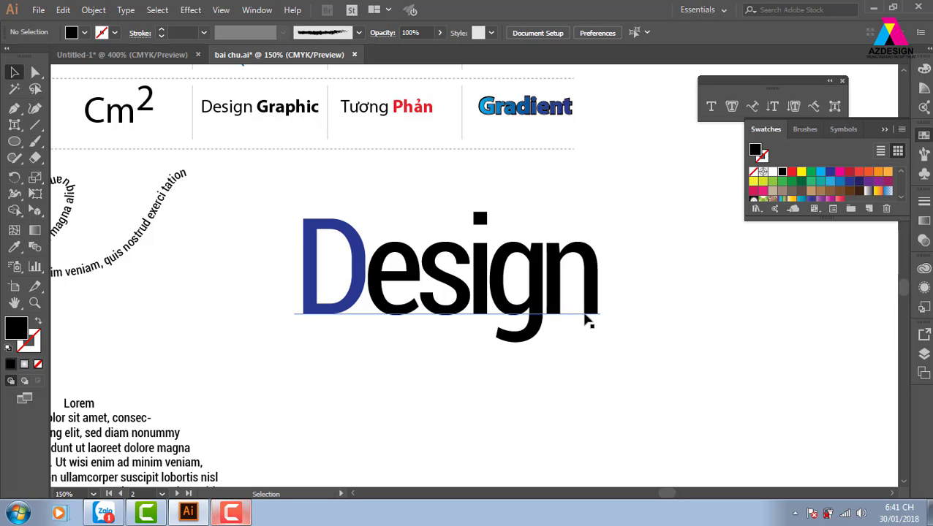
Step: With Touch Type, drop the e of Design below the baseline and nudge the s up-left
{"action": "left_click", "coordinate": [834, 106]}
{"action": "left_click", "coordinate": [389, 310]}
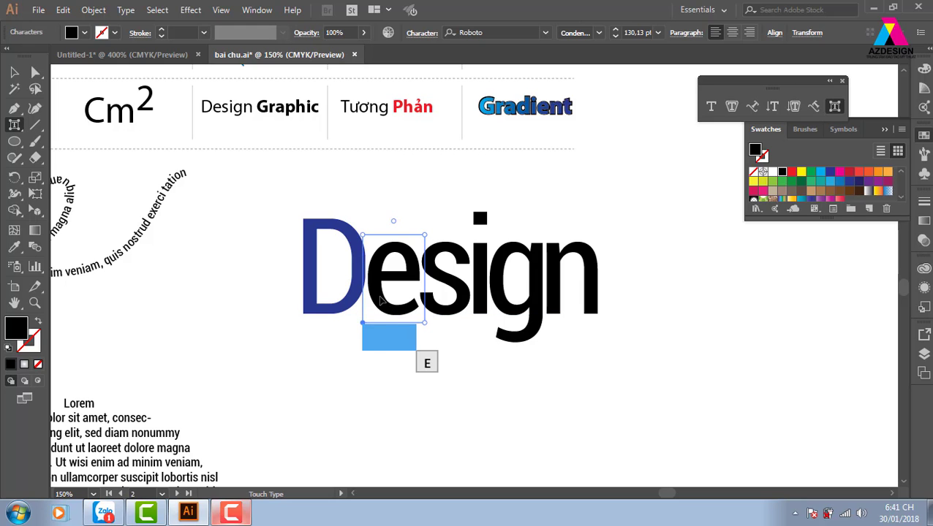
{"action": "left_click_drag", "start_coordinate": [390, 310], "coordinate": [358, 331]}
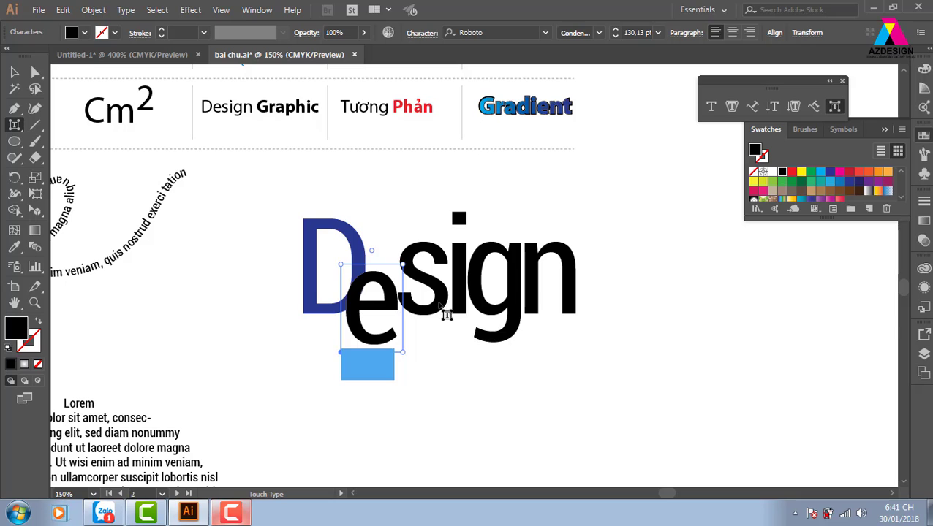
{"action": "left_click_drag", "start_coordinate": [442, 310], "coordinate": [431, 307]}
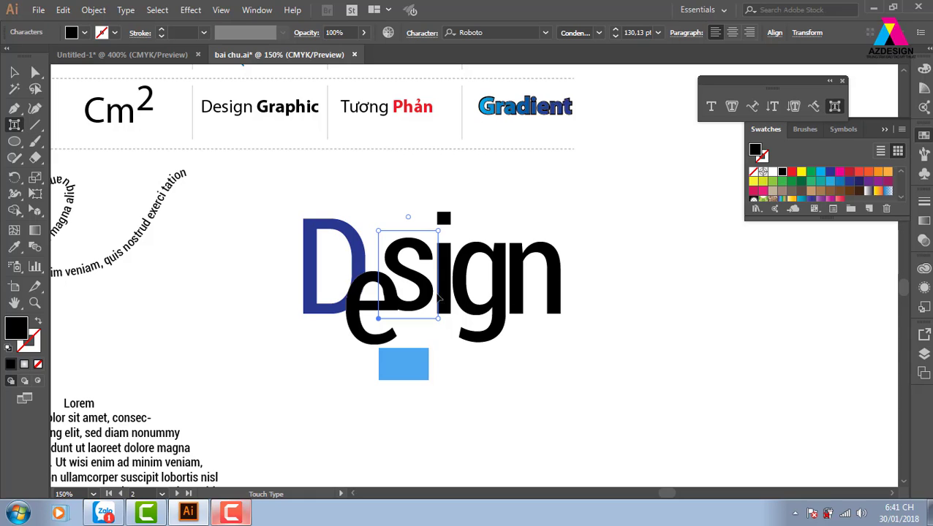
{"action": "left_click", "coordinate": [445, 299]}
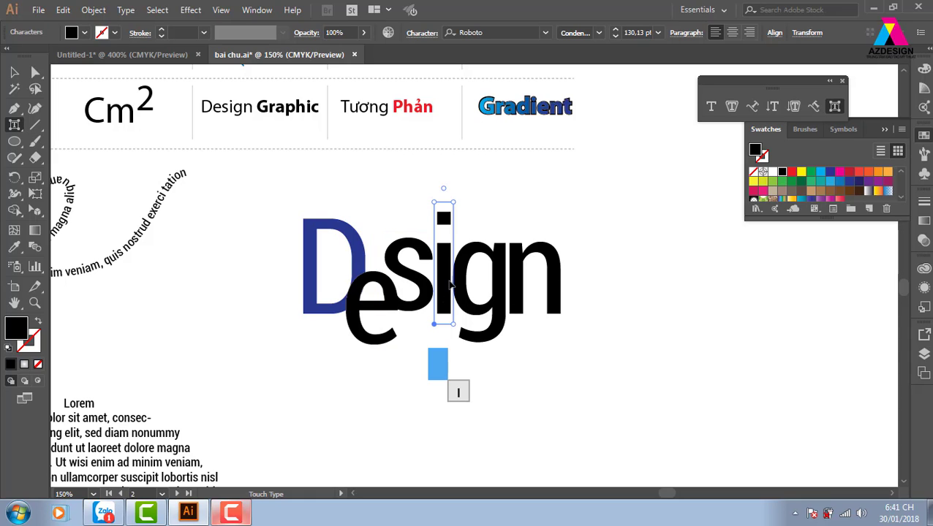
{"action": "left_click", "coordinate": [472, 305]}
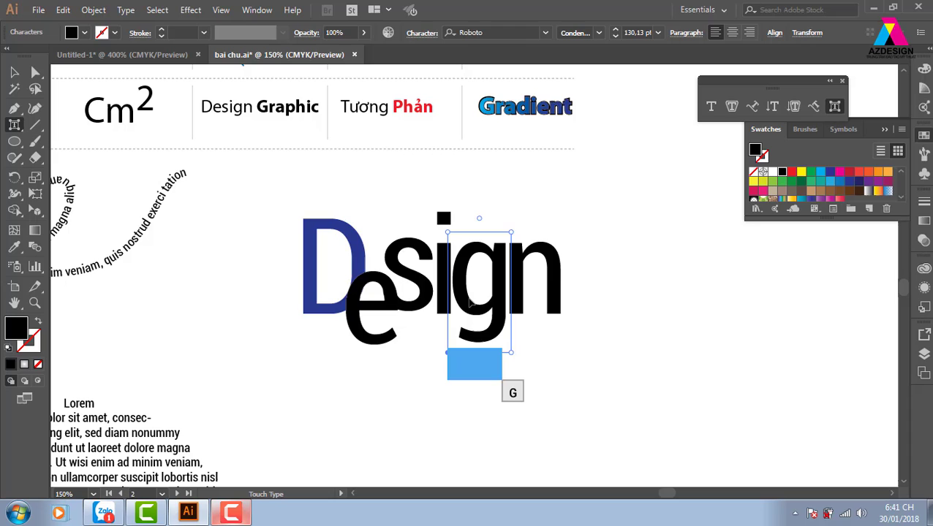
{"action": "left_click", "coordinate": [552, 249]}
{"action": "left_click", "coordinate": [13, 73]}
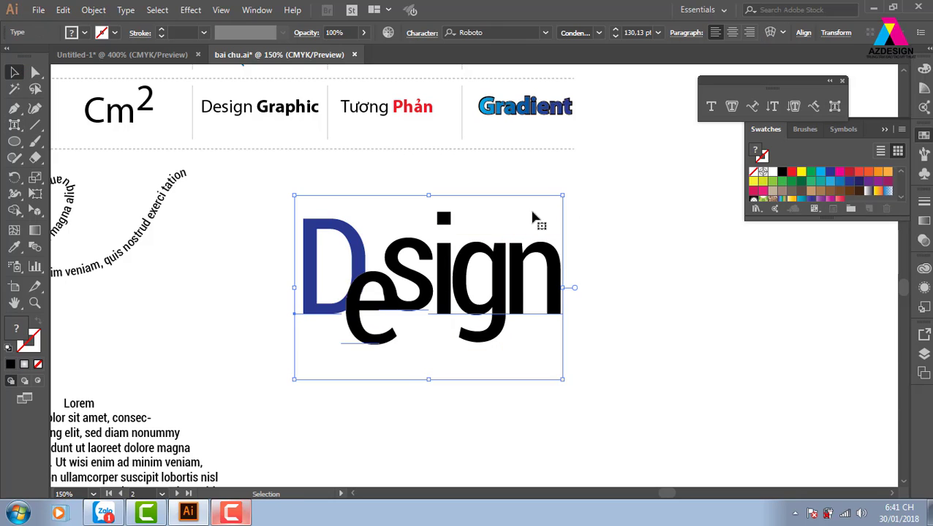
{"action": "left_click", "coordinate": [582, 275]}
Step: Make the whole Design word navy and enlarge it to about 783 pt
{"action": "left_click", "coordinate": [545, 260]}
{"action": "left_click", "coordinate": [858, 182]}
{"action": "left_click", "coordinate": [737, 349]}
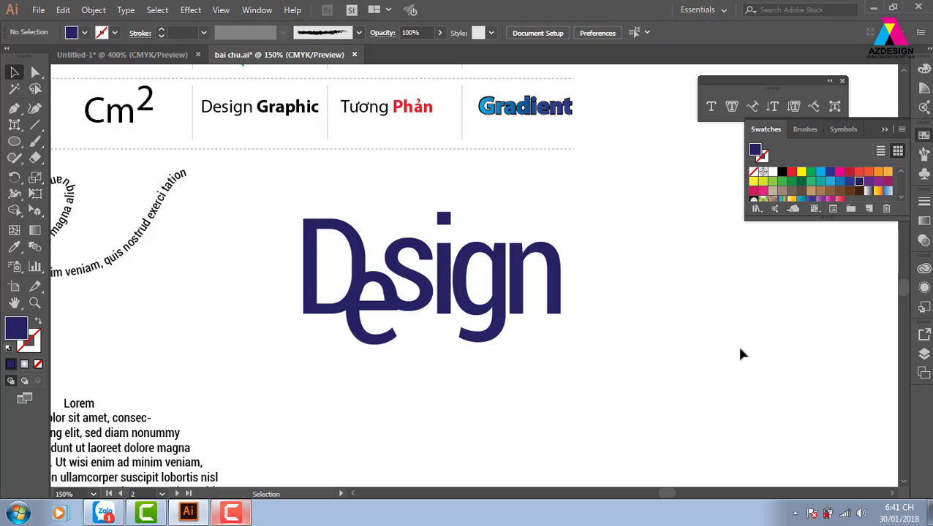
{"action": "left_click", "coordinate": [512, 318]}
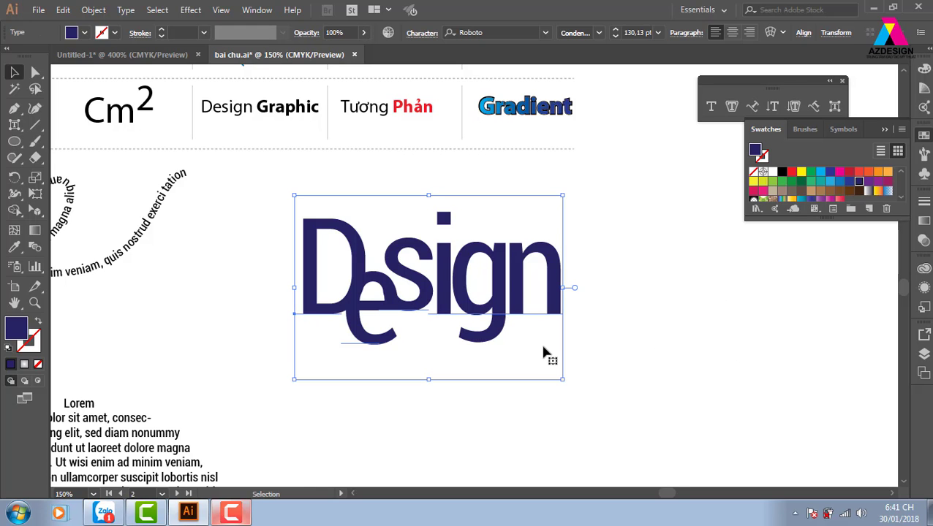
{"action": "scroll", "coordinate": [545, 353], "scroll_direction": "down", "scroll_amount": 3}
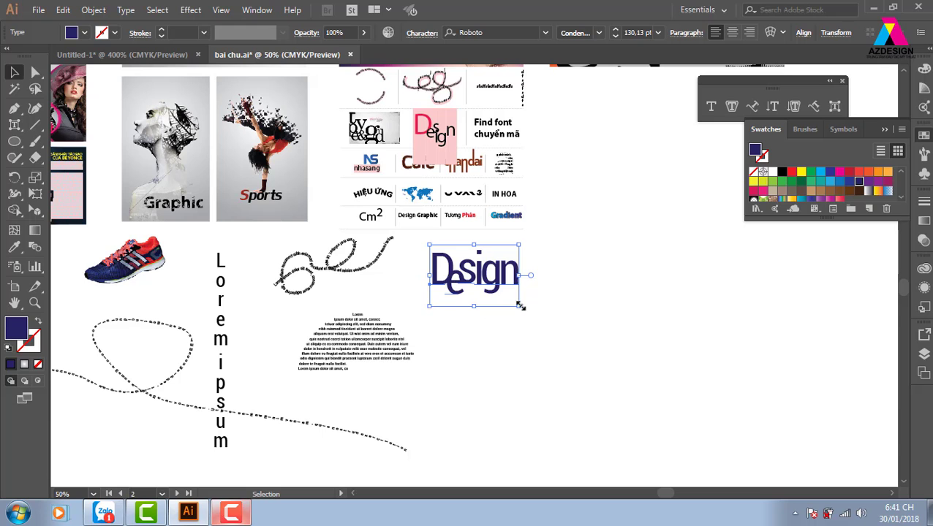
{"action": "left_click_drag", "start_coordinate": [518, 305], "coordinate": [753, 471]}
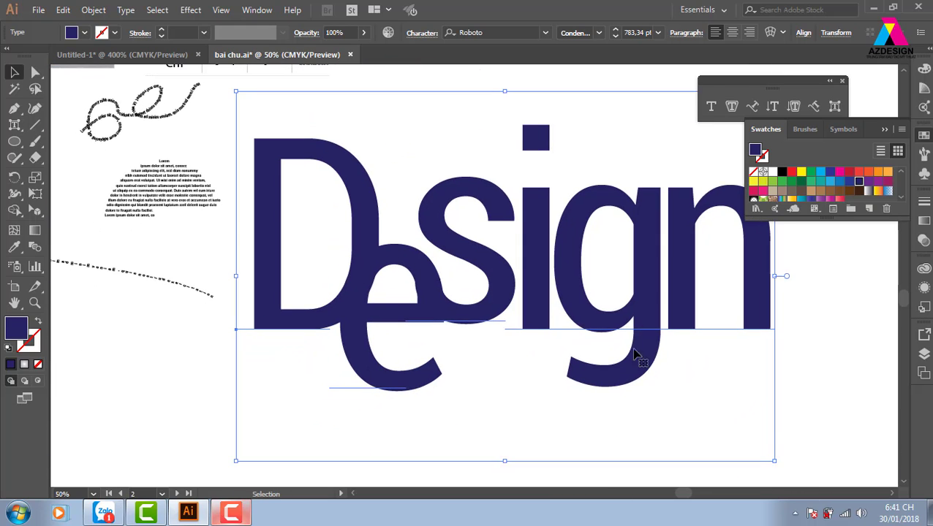
{"action": "left_click_drag", "start_coordinate": [641, 343], "coordinate": [679, 363]}
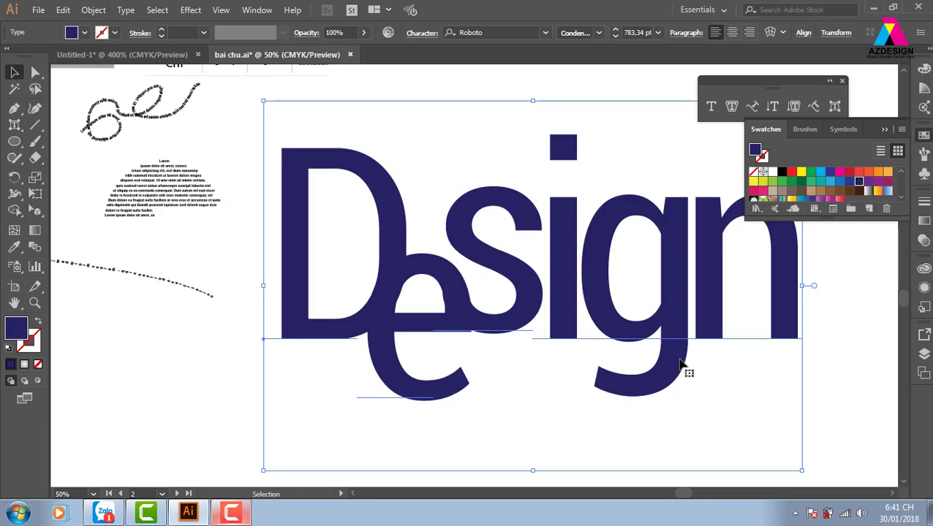
{"action": "left_click", "coordinate": [247, 123]}
Step: Place the photo of the woman in a patterned top from the fashion folder as a linked image
{"action": "left_click", "coordinate": [38, 10]}
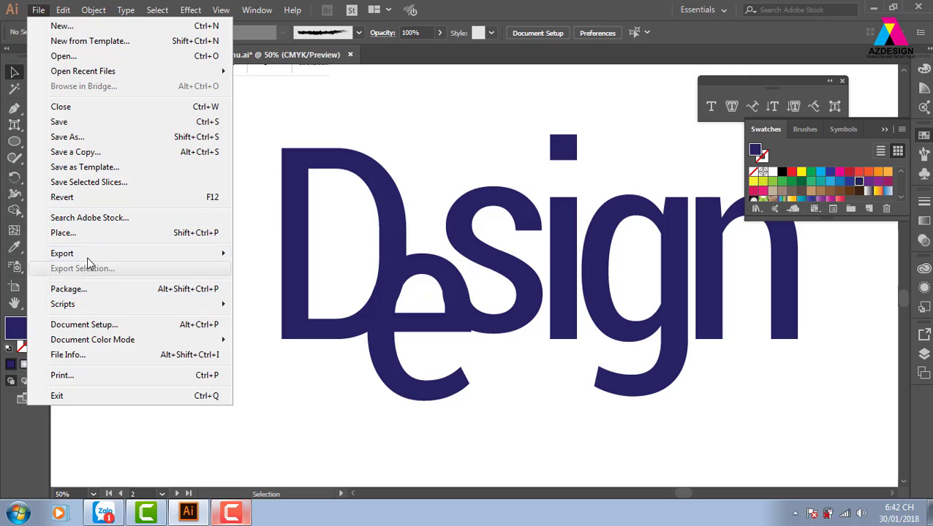
{"action": "left_click", "coordinate": [98, 236]}
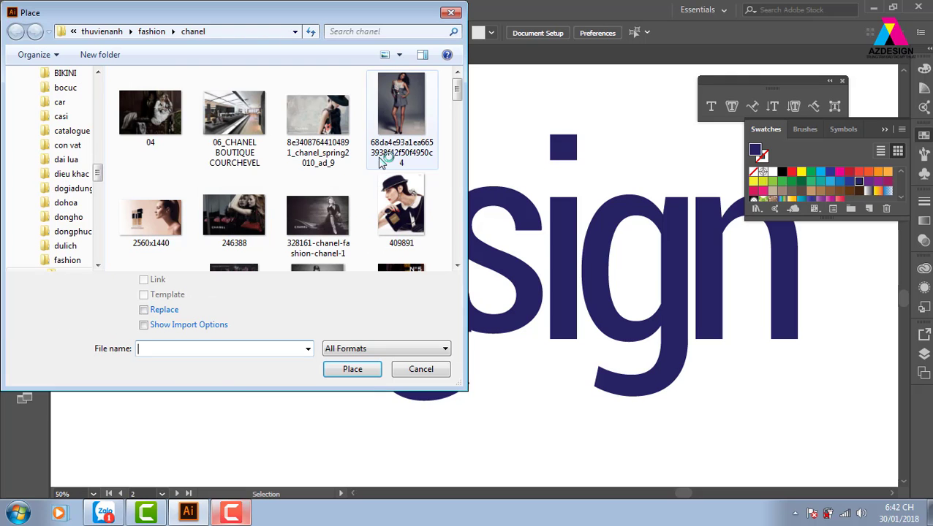
{"action": "left_click_drag", "start_coordinate": [455, 93], "coordinate": [480, 251]}
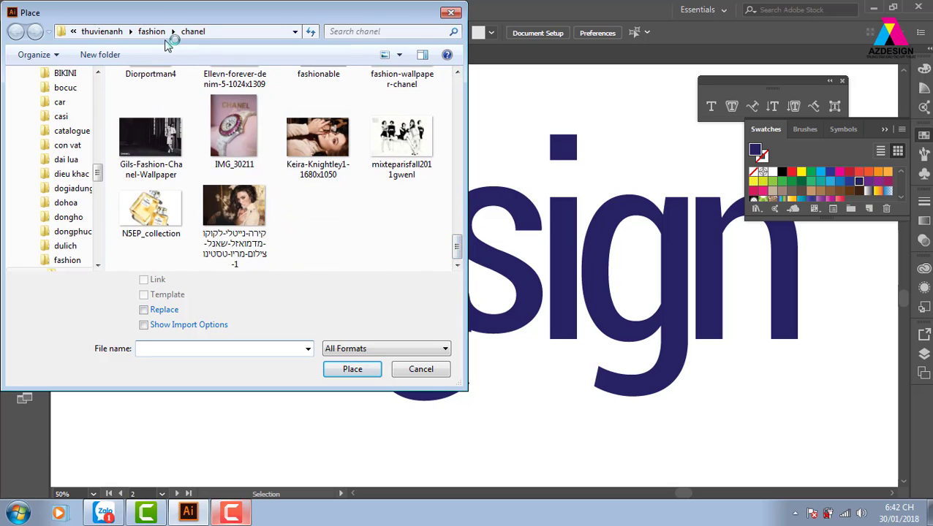
{"action": "left_click", "coordinate": [153, 32]}
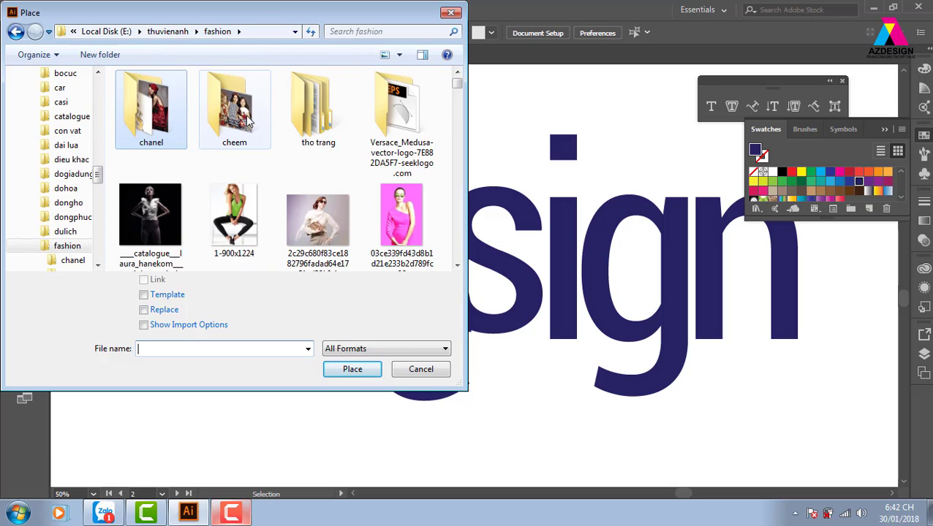
{"action": "double_click", "coordinate": [319, 115]}
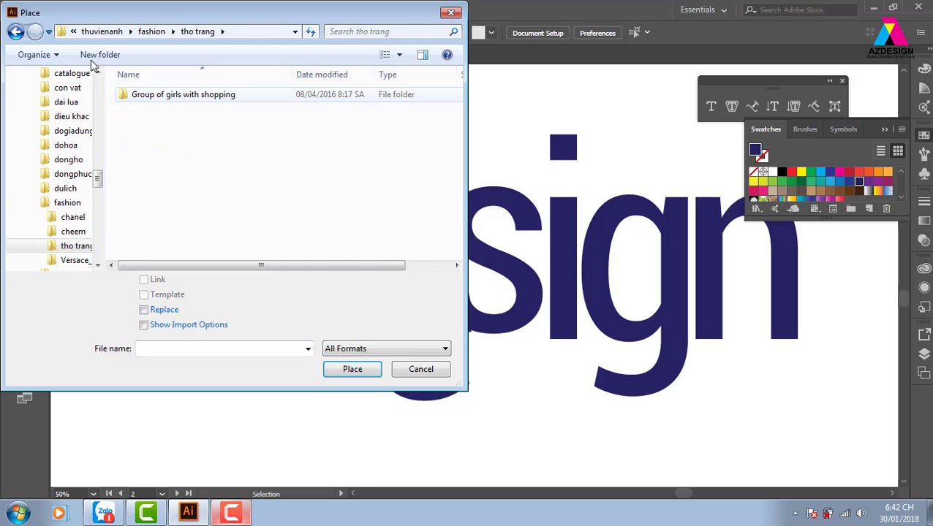
{"action": "left_click", "coordinate": [14, 31]}
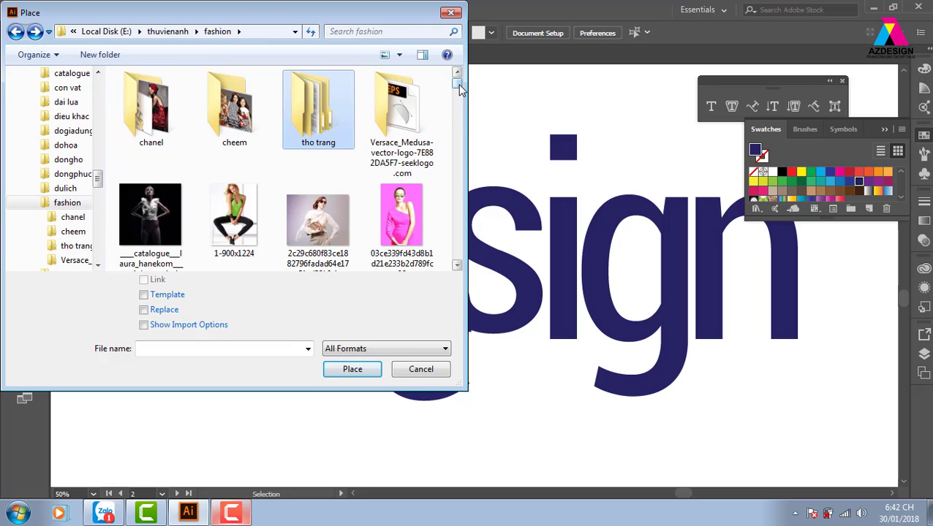
{"action": "left_click_drag", "start_coordinate": [460, 88], "coordinate": [465, 94]}
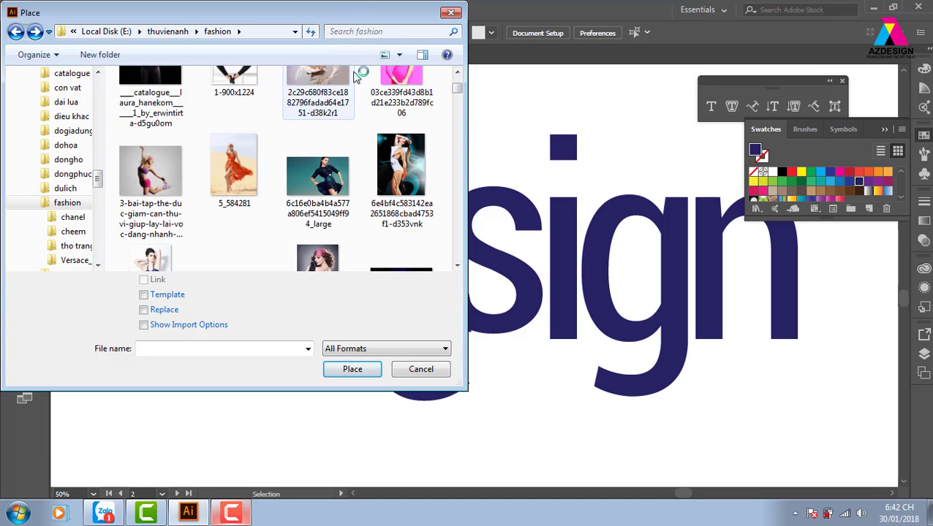
{"action": "left_click_drag", "start_coordinate": [374, 16], "coordinate": [553, 83]}
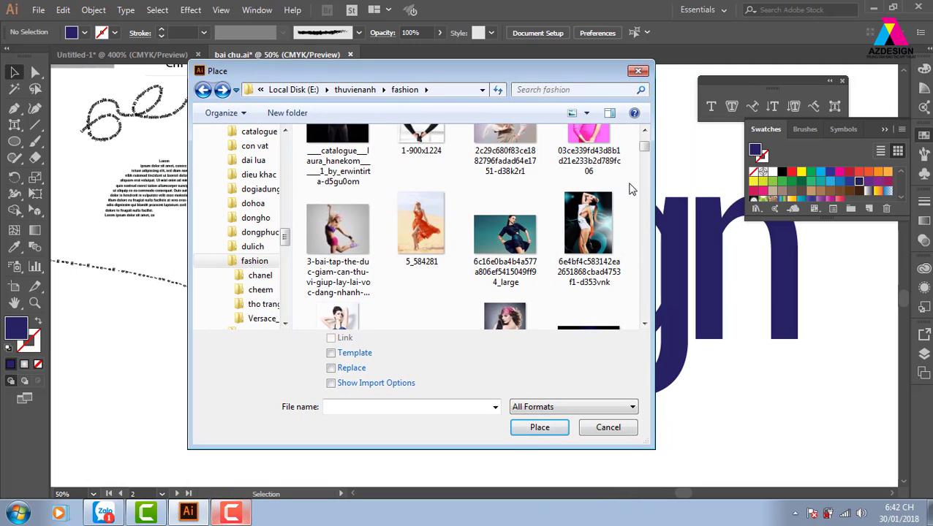
{"action": "left_click_drag", "start_coordinate": [646, 146], "coordinate": [661, 183]}
{"action": "left_click", "coordinate": [523, 236]}
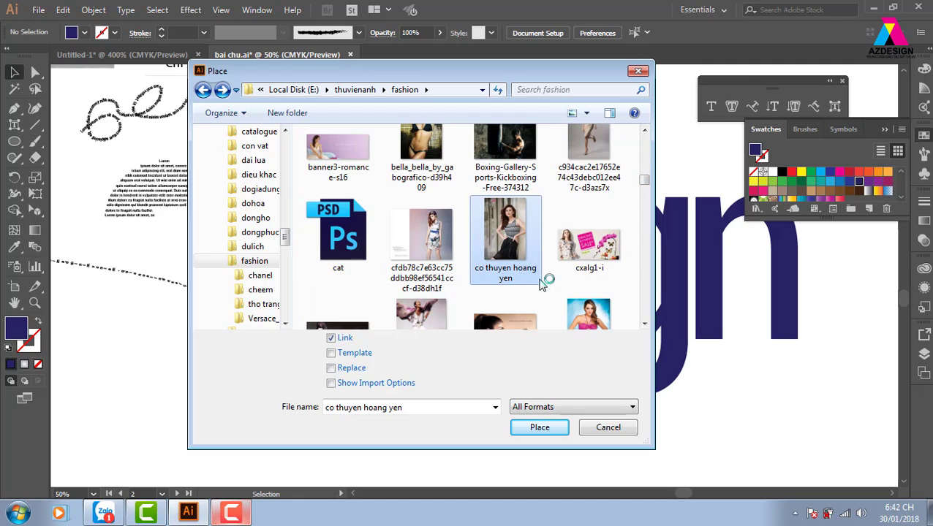
{"action": "left_click", "coordinate": [544, 429]}
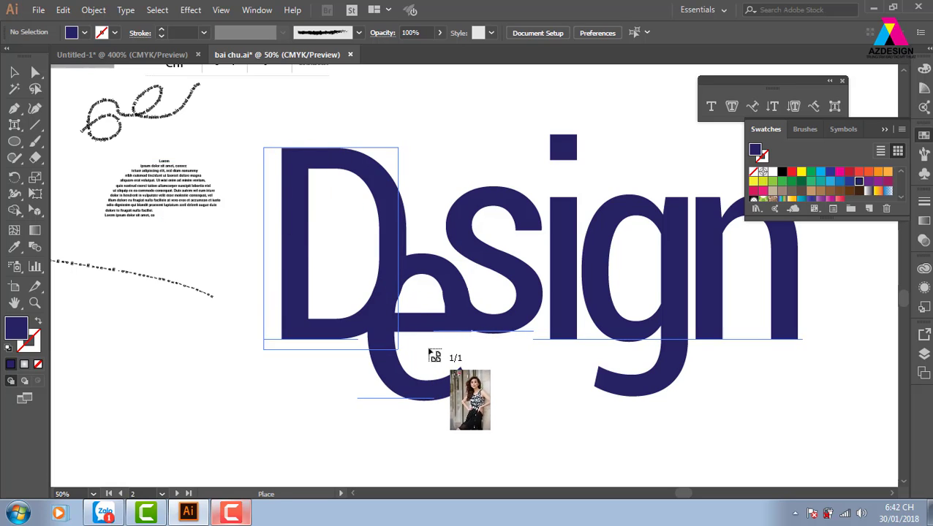
Step: Drop the photo onto the artboard and move it to the left of Design
{"action": "left_click", "coordinate": [263, 146]}
{"action": "left_click_drag", "start_coordinate": [399, 288], "coordinate": [209, 288]}
{"action": "left_click", "coordinate": [418, 168]}
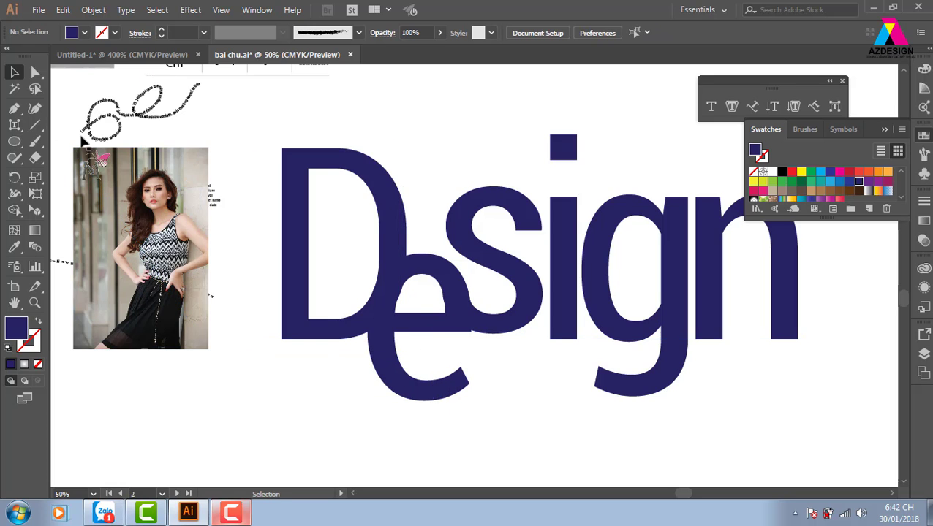
{"action": "left_click", "coordinate": [15, 108]}
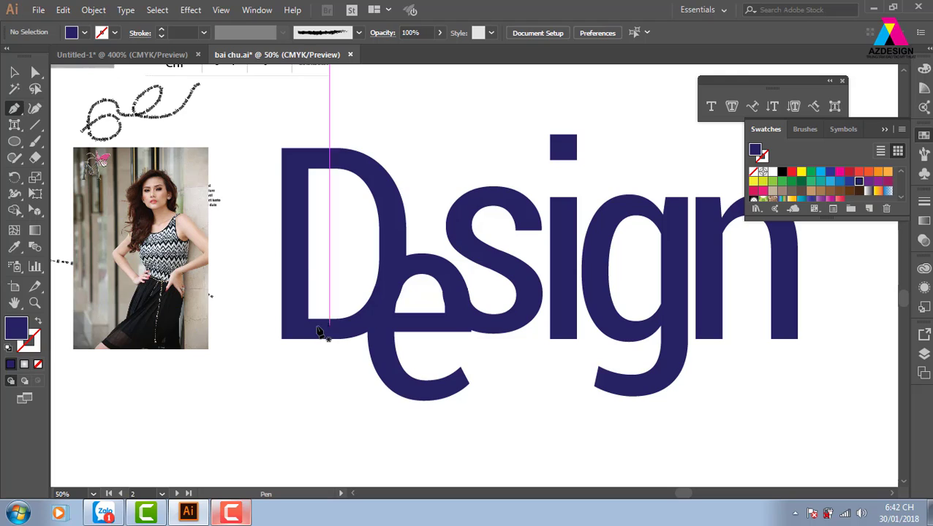
Step: Trace a half-oval path with the Pen tool inside the left part of the D
{"action": "left_click", "coordinate": [305, 322]}
{"action": "left_click", "coordinate": [305, 162]}
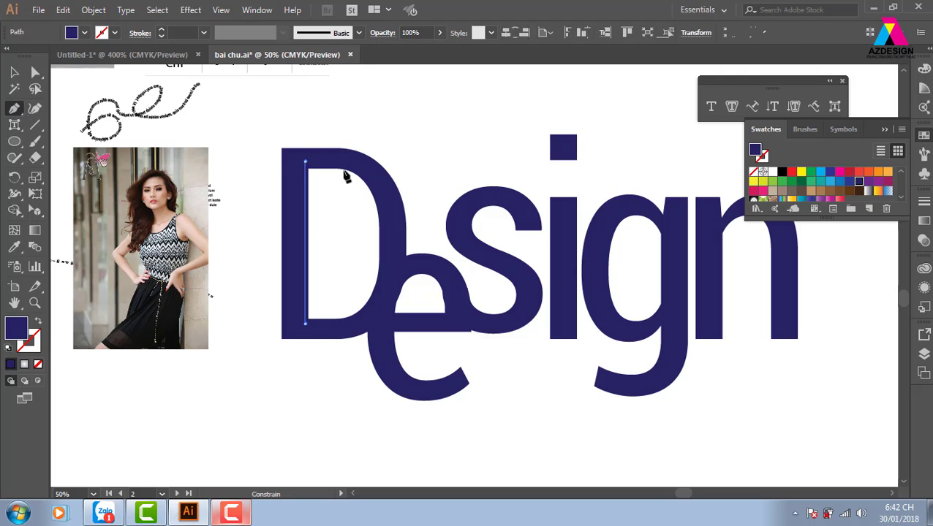
{"action": "left_click_drag", "start_coordinate": [366, 176], "coordinate": [386, 197]}
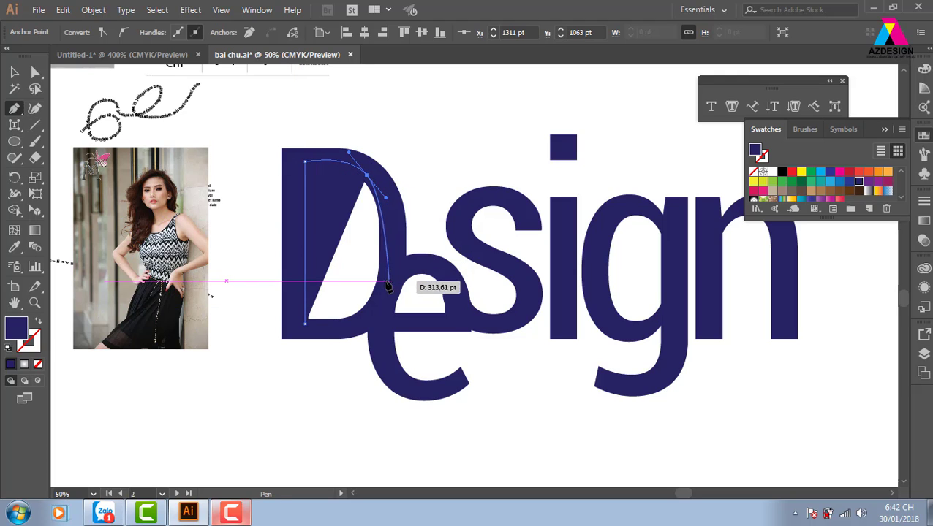
{"action": "left_click_drag", "start_coordinate": [380, 279], "coordinate": [371, 307]}
{"action": "left_click_drag", "start_coordinate": [318, 340], "coordinate": [256, 326]}
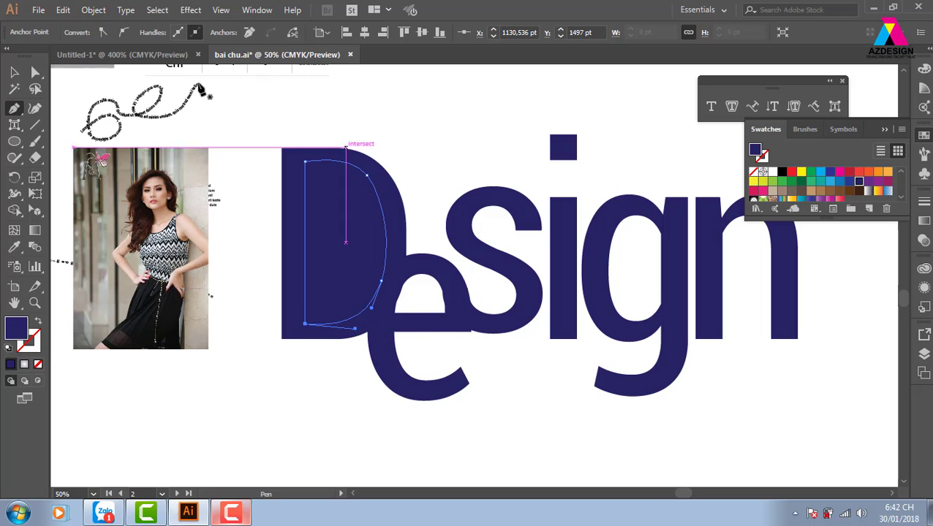
{"action": "key", "text": "v"}
{"action": "left_click", "coordinate": [378, 104]}
Step: Fill the inner D shape light blue and select the Design text for locking
{"action": "left_click", "coordinate": [354, 245]}
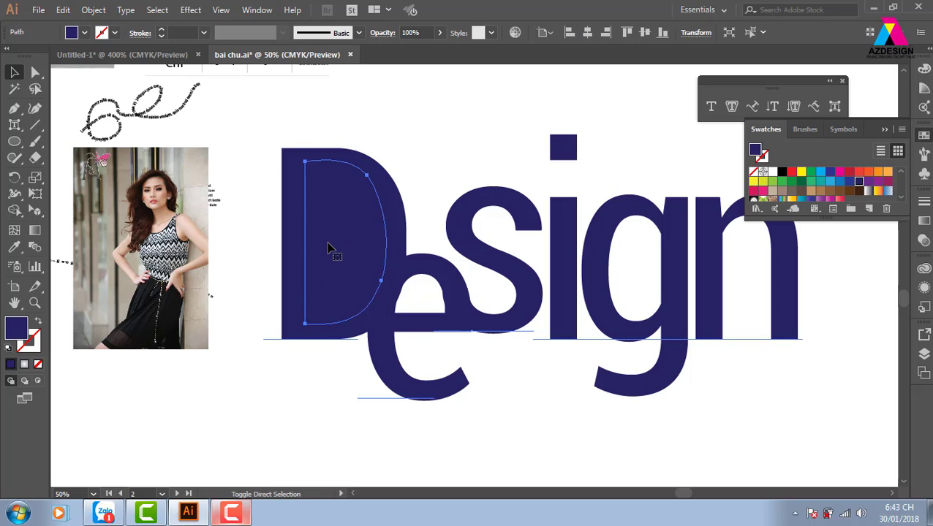
{"action": "left_click", "coordinate": [830, 182]}
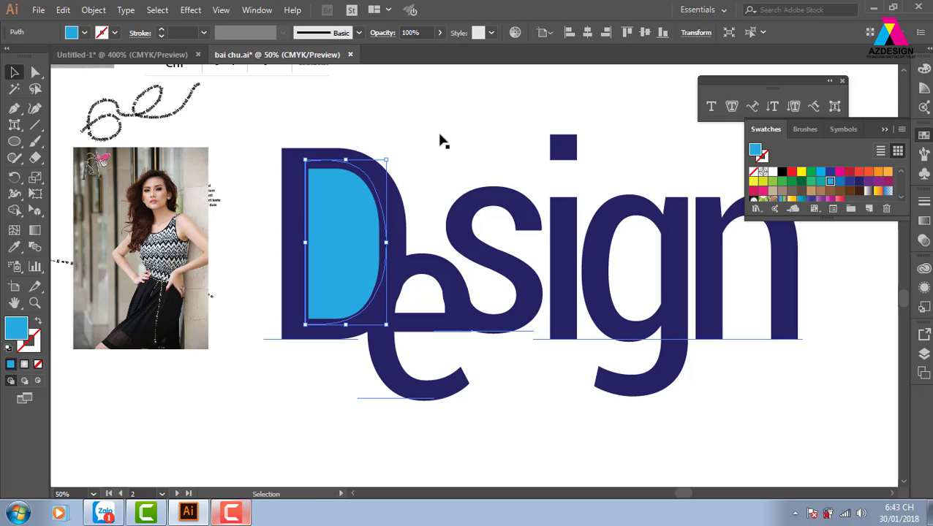
{"action": "left_click", "coordinate": [479, 214]}
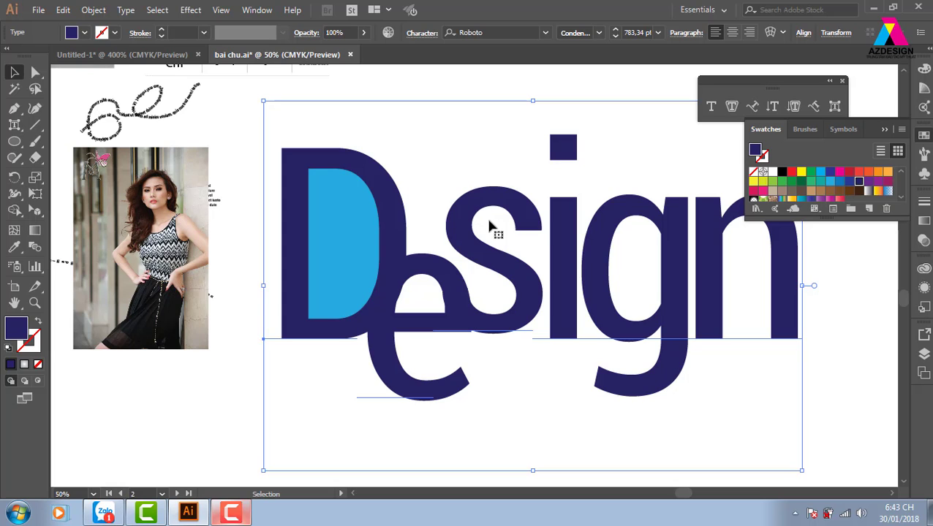
{"action": "left_click_drag", "start_coordinate": [491, 212], "coordinate": [613, 300]}
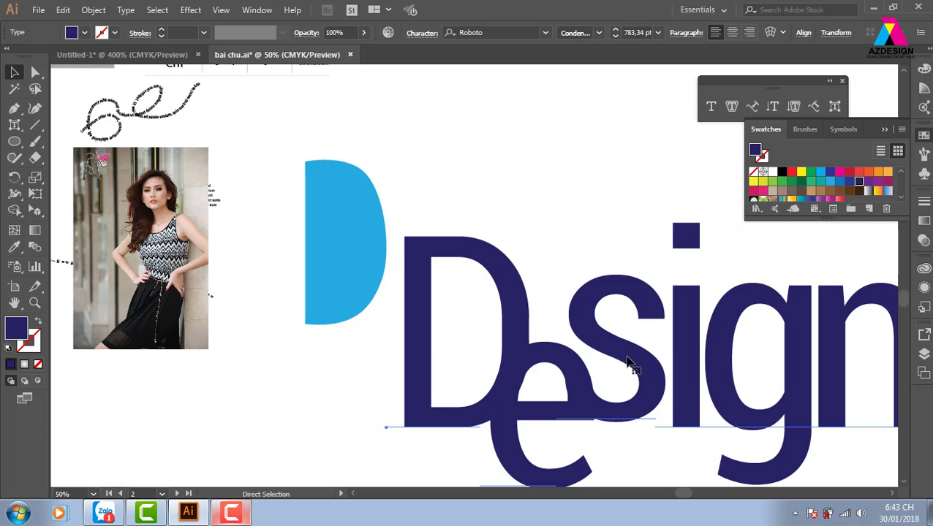
{"action": "key", "text": "ctrl+z"}
{"action": "left_click", "coordinate": [93, 10]}
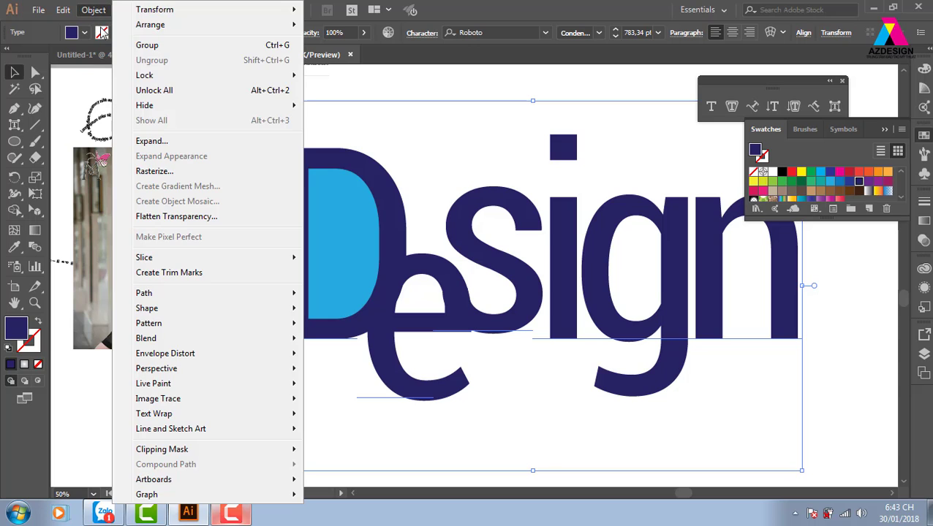
Step: Lock the Design text and move the photo over the D, behind the lettering
{"action": "mouse_move", "coordinate": [238, 76]}
{"action": "left_click", "coordinate": [336, 76]}
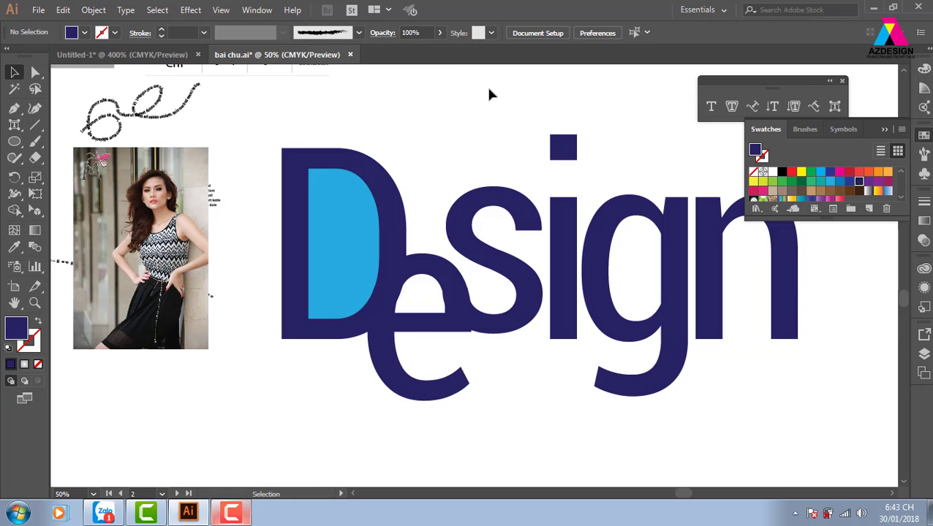
{"action": "left_click_drag", "start_coordinate": [164, 256], "coordinate": [361, 243]}
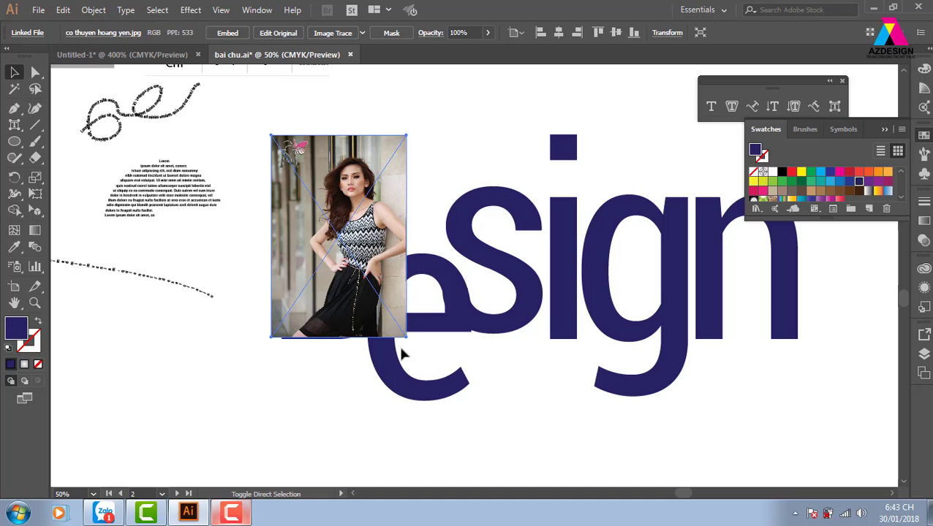
{"action": "key", "text": "ctrl+shift+bracketleft"}
Step: Clip the photo into the inner D shape with a clipping mask (Ctrl+7)
{"action": "left_click", "coordinate": [361, 263], "text": "shift"}
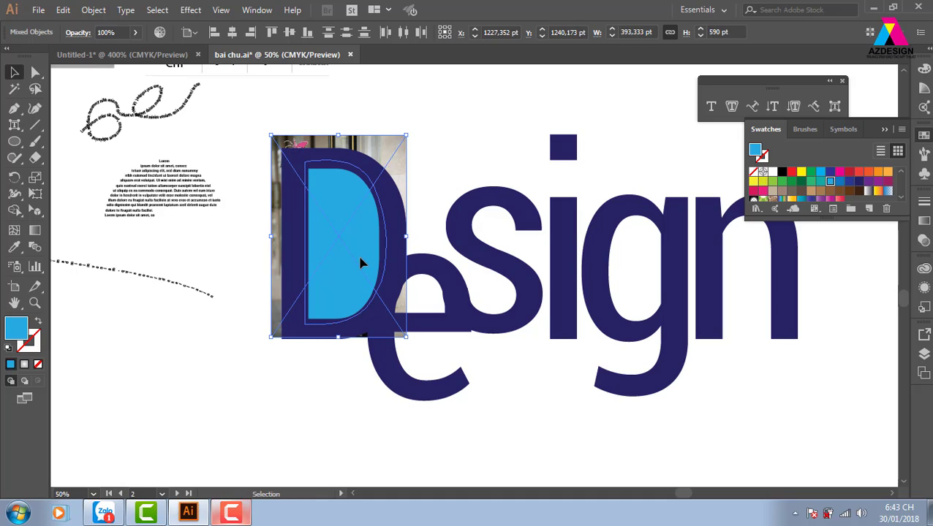
{"action": "key", "text": "ctrl"}
{"action": "key", "text": "ctrl+7"}
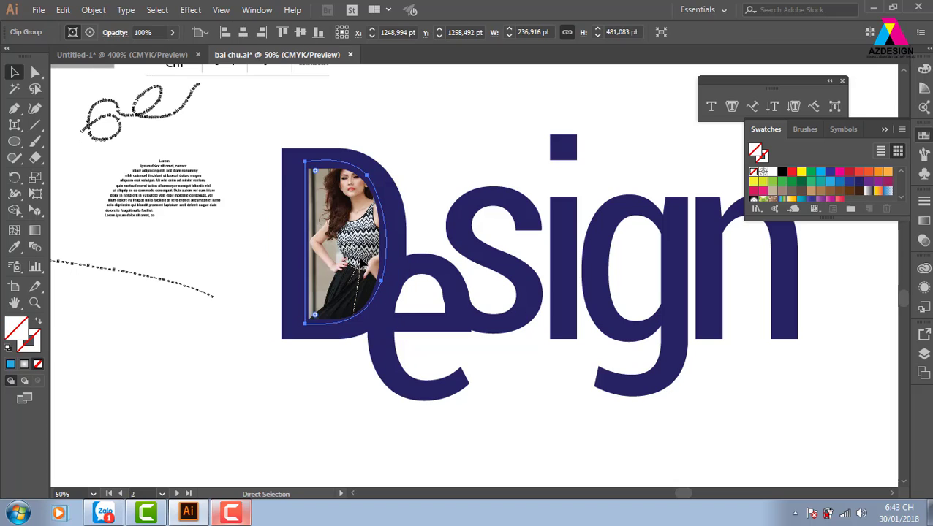
{"action": "left_click", "coordinate": [437, 117]}
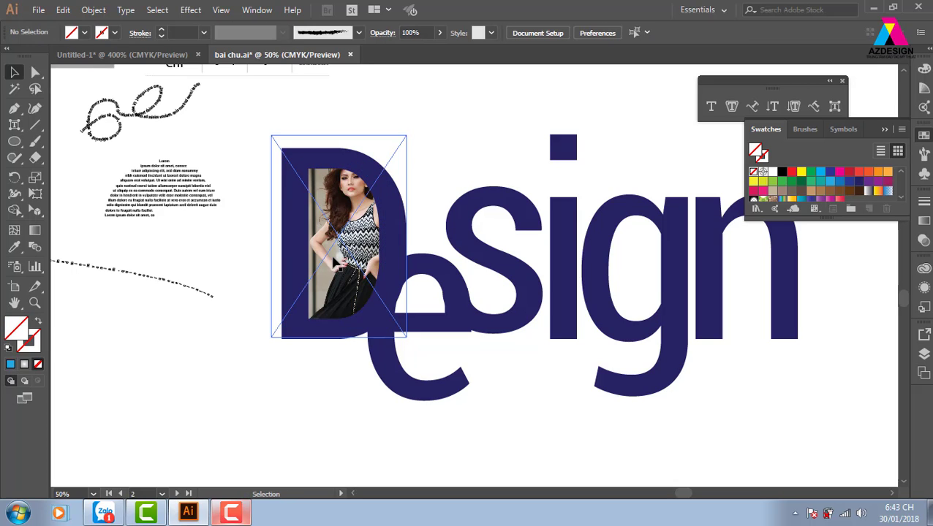
Step: Resize the photo inside the clip group so it fits within the D
{"action": "double_click", "coordinate": [366, 238]}
{"action": "left_click", "coordinate": [367, 237]}
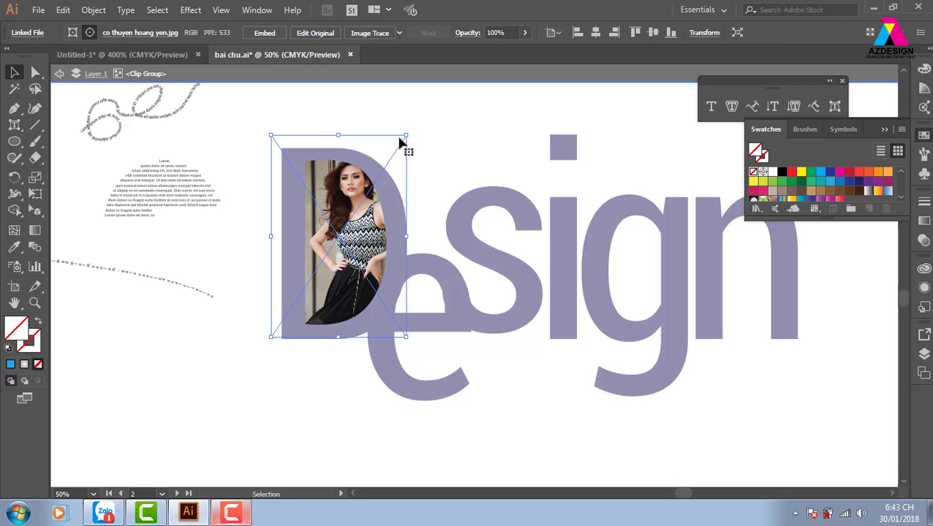
{"action": "left_click_drag", "start_coordinate": [407, 136], "coordinate": [392, 155]}
{"action": "left_click_drag", "start_coordinate": [287, 319], "coordinate": [281, 322]}
{"action": "double_click", "coordinate": [437, 135]}
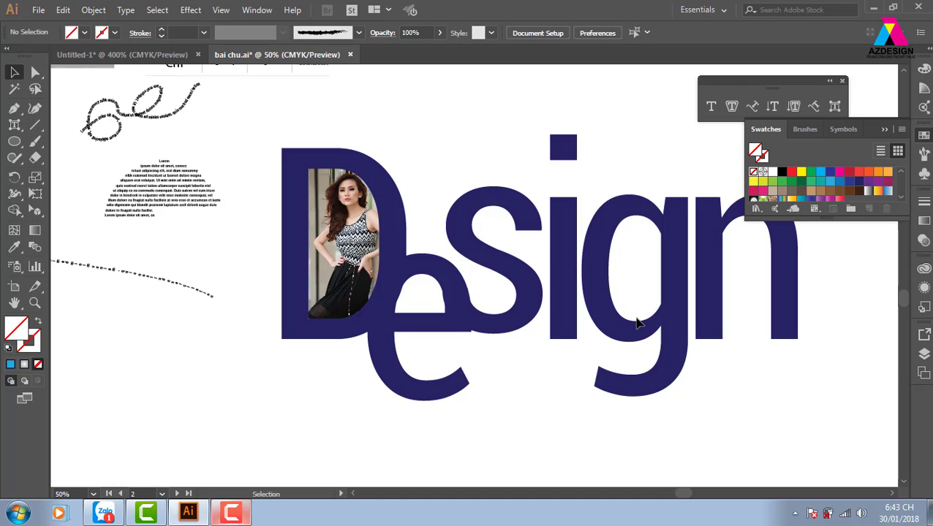
{"action": "key", "text": "ctrl+minus"}
{"action": "key", "text": "ctrl+minus"}
{"action": "key", "text": "ctrl+minus"}
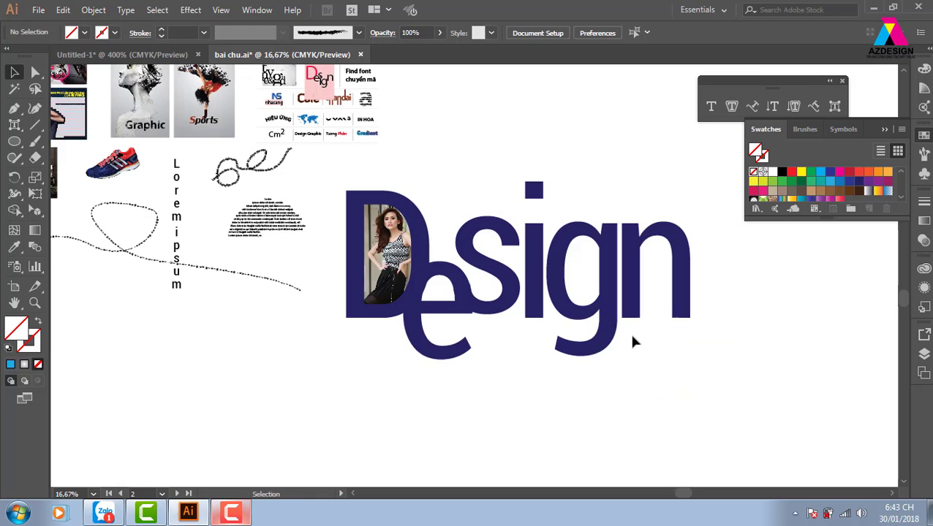
Step: Place a Lorem ipsum point text object on the empty canvas
{"action": "scroll", "coordinate": [548, 317], "scroll_direction": "right", "scroll_amount": 2}
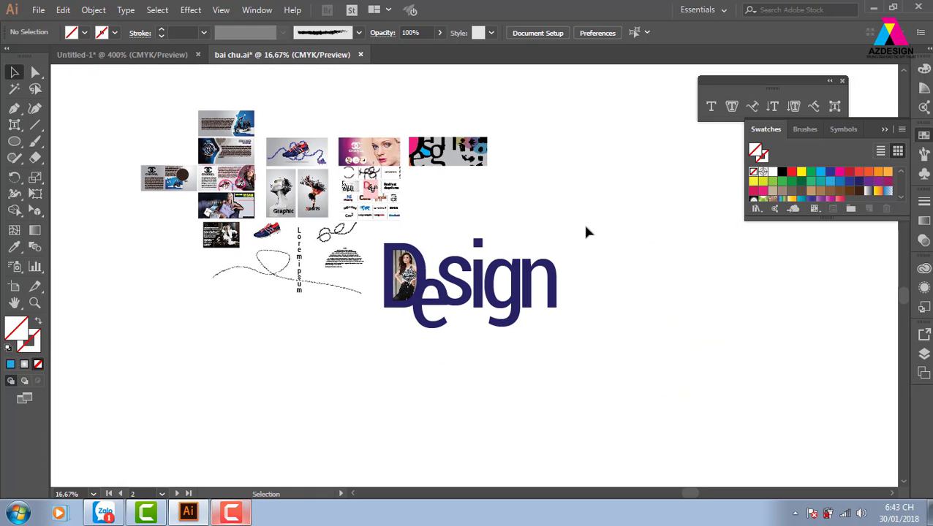
{"action": "key", "text": "z"}
{"action": "left_click_drag", "start_coordinate": [300, 136], "coordinate": [492, 268]}
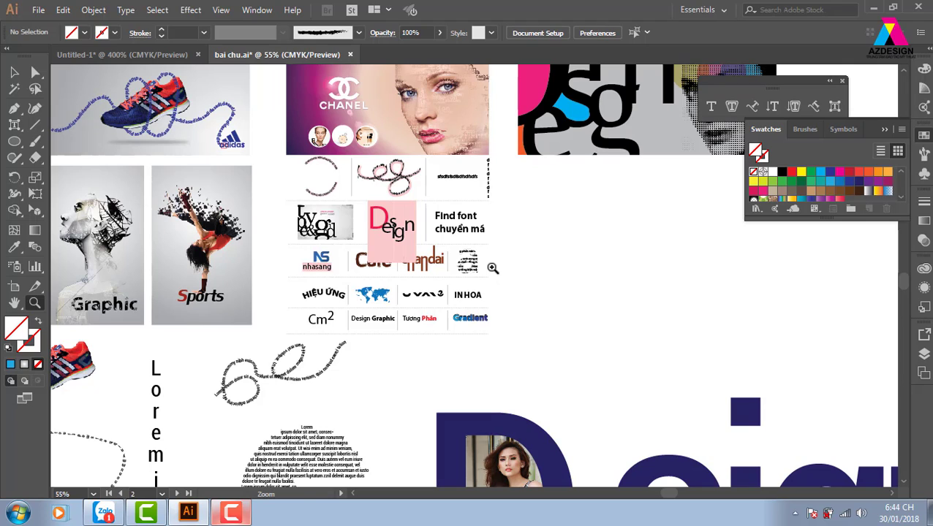
{"action": "left_click", "coordinate": [14, 125]}
{"action": "left_click", "coordinate": [73, 125]}
{"action": "left_click", "coordinate": [655, 278]}
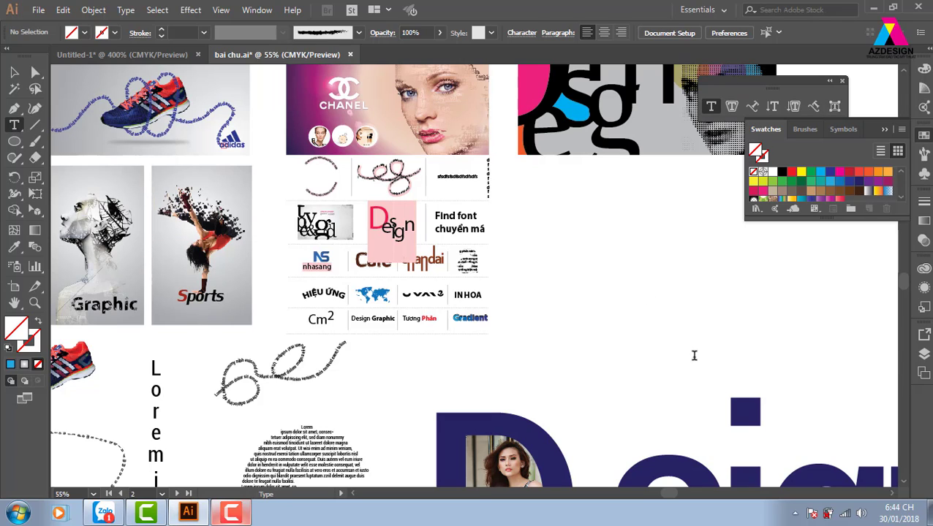
{"action": "left_click", "coordinate": [14, 72]}
Step: Enlarge the Lorem ipsum text to about 26 pt and move it upward
{"action": "key", "text": "z"}
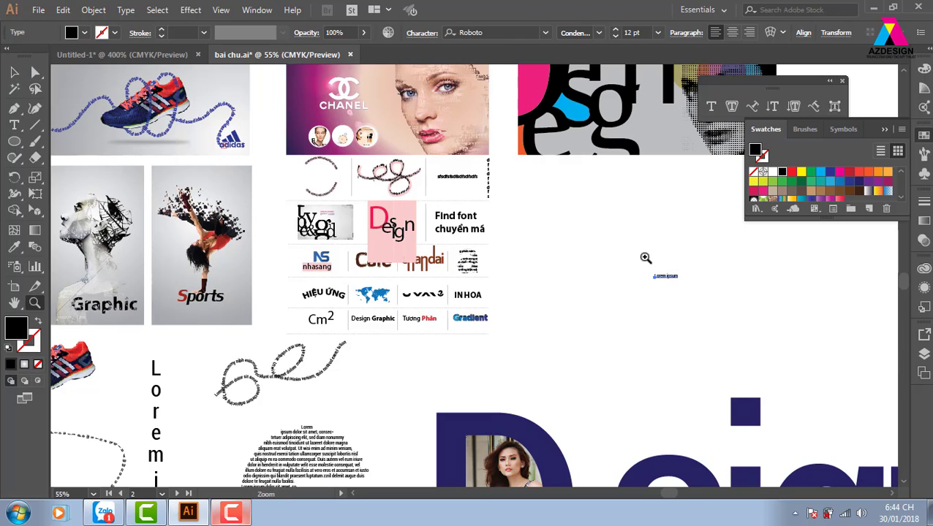
{"action": "left_click_drag", "start_coordinate": [612, 230], "coordinate": [730, 322]}
{"action": "left_click", "coordinate": [14, 72]}
{"action": "left_click", "coordinate": [439, 301]}
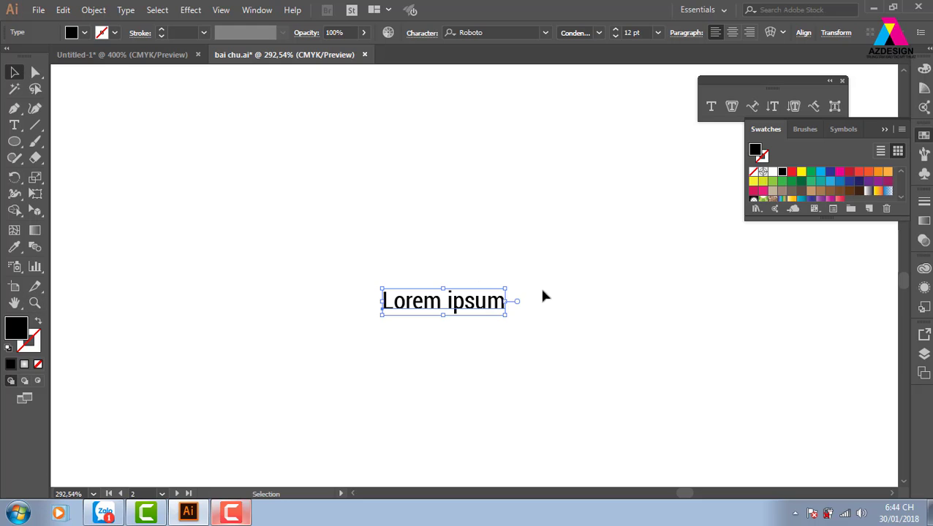
{"action": "left_click_drag", "start_coordinate": [503, 291], "coordinate": [646, 258]}
{"action": "left_click_drag", "start_coordinate": [616, 300], "coordinate": [598, 267]}
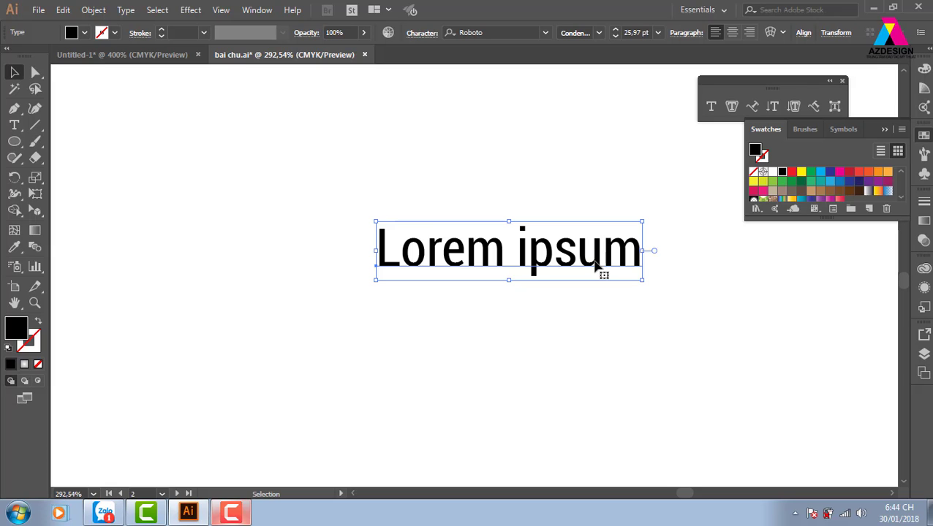
{"action": "left_click", "coordinate": [126, 10]}
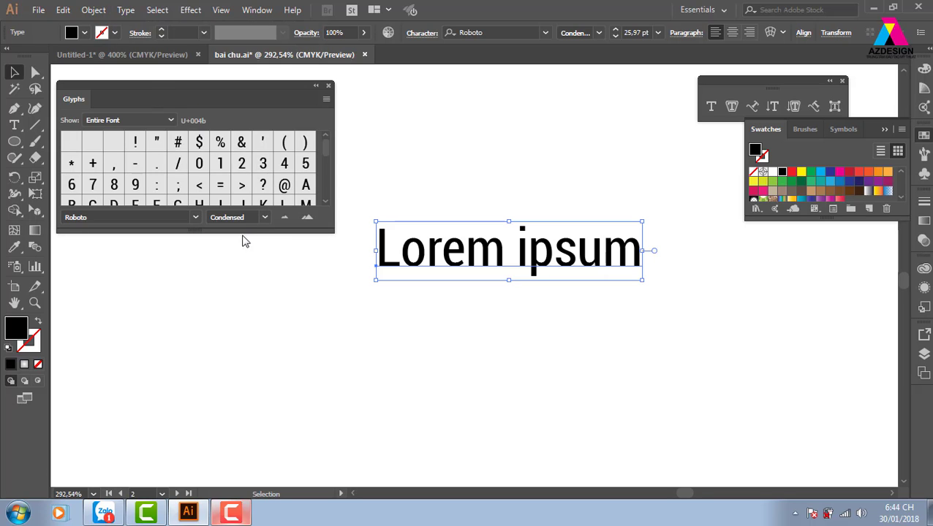
Step: Enlarge the Glyphs panel and highlight the o in Lorem
{"action": "left_click_drag", "start_coordinate": [244, 232], "coordinate": [243, 366]}
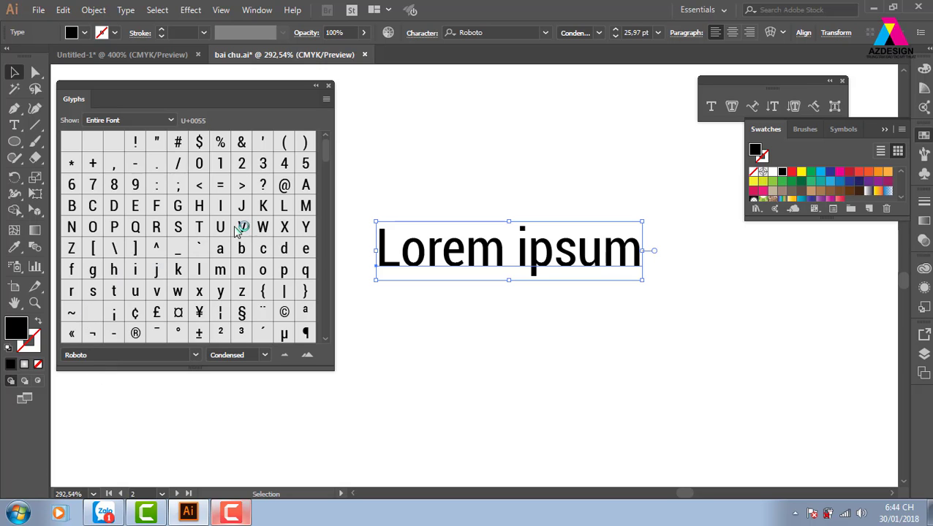
{"action": "scroll", "coordinate": [326, 154], "scroll_direction": "down", "scroll_amount": 3}
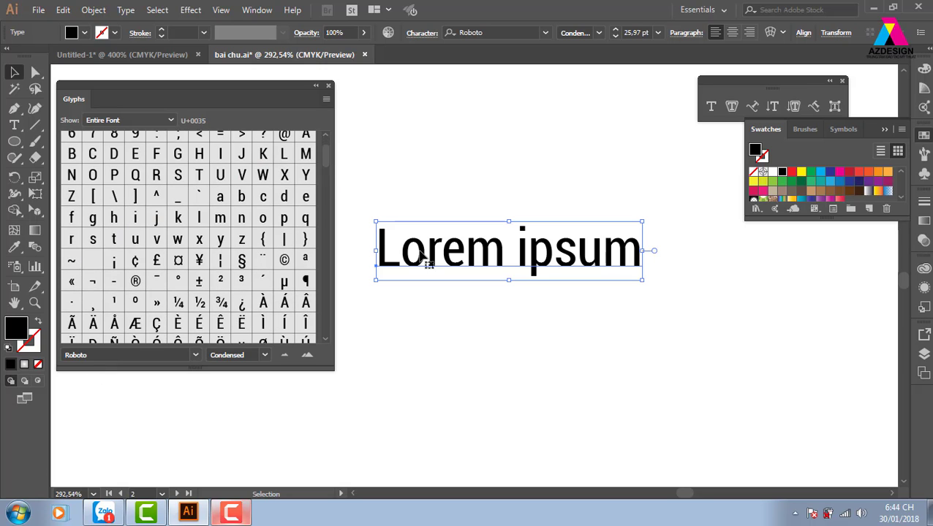
{"action": "scroll", "coordinate": [326, 175], "scroll_direction": "down", "scroll_amount": 4}
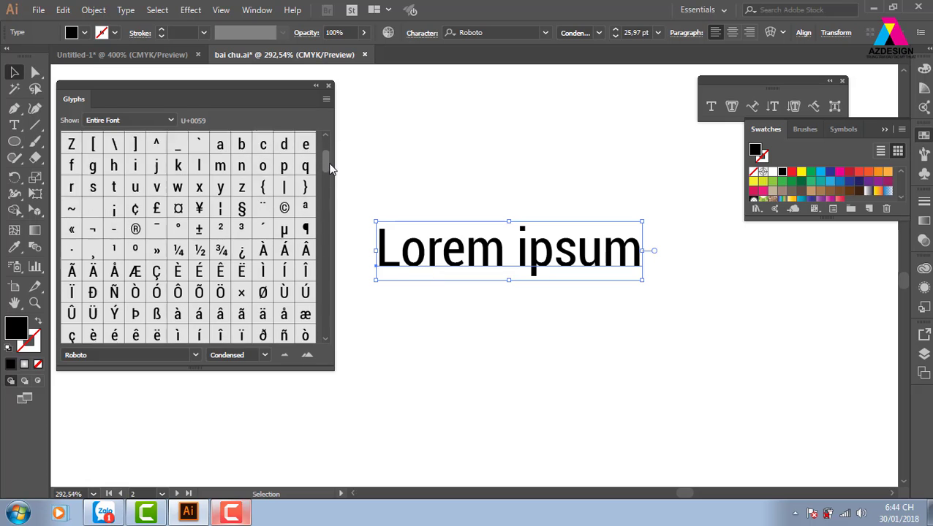
{"action": "double_click", "coordinate": [409, 251]}
{"action": "left_click_drag", "start_coordinate": [399, 252], "coordinate": [426, 252]}
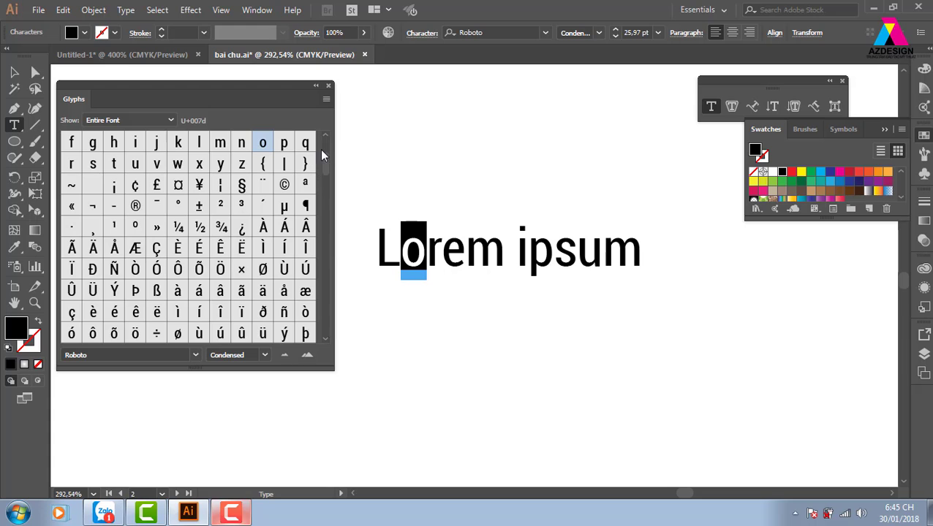
Step: Replace the o in Lorem with Ô, then undo it
{"action": "scroll", "coordinate": [324, 159], "scroll_direction": "down", "scroll_amount": 2}
{"action": "mouse_move", "coordinate": [325, 170]}
{"action": "left_mouse_down"}
{"action": "mouse_move", "coordinate": [336, 172]}
{"action": "mouse_move", "coordinate": [329, 176]}
{"action": "left_mouse_up"}
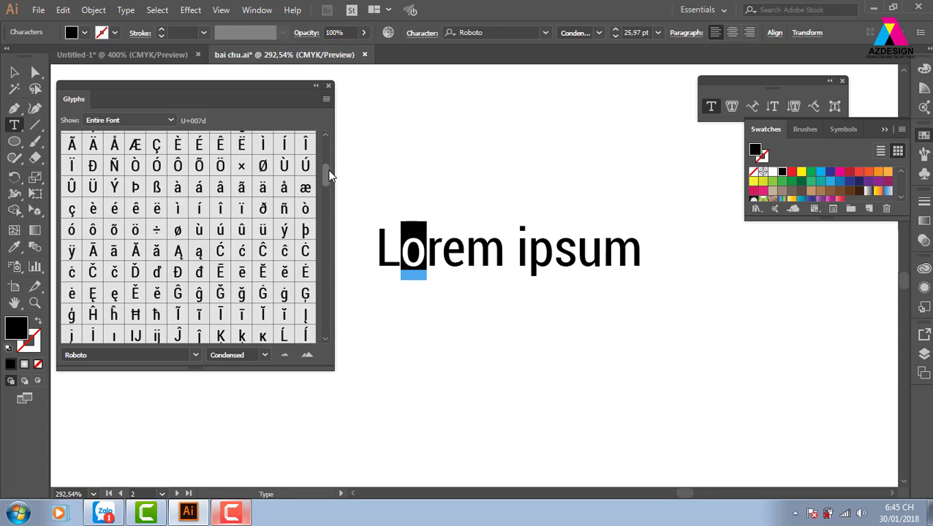
{"action": "left_click", "coordinate": [181, 172]}
{"action": "double_click", "coordinate": [181, 172]}
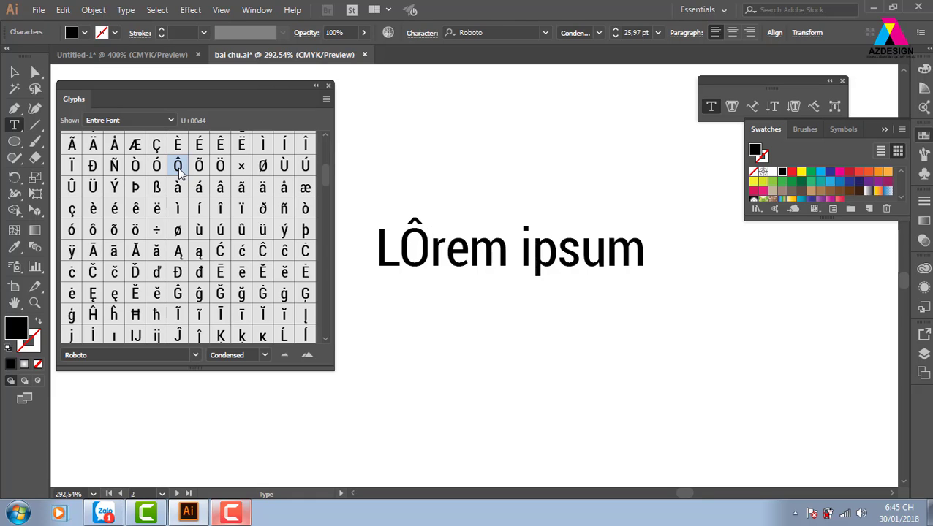
{"action": "key", "text": "ctrl+z"}
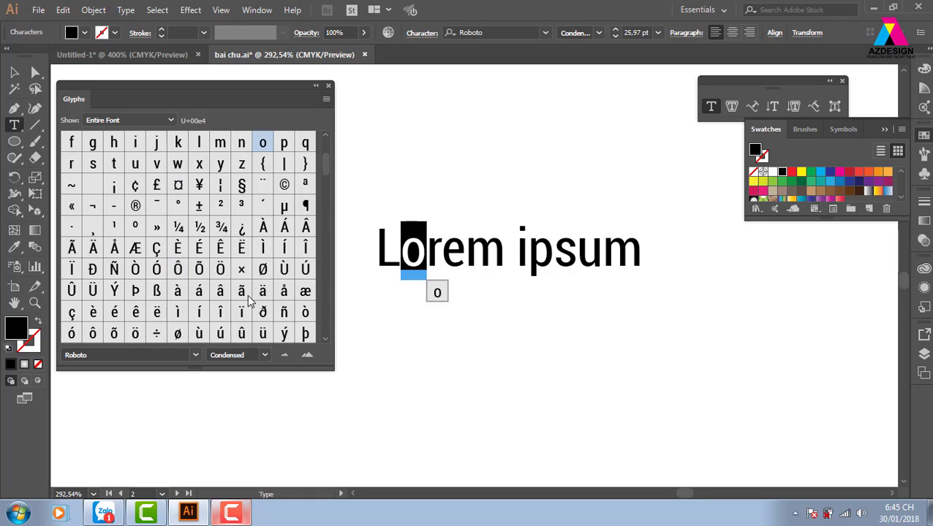
Step: Try Ô and ô in place of the o again, undo each, and deselect
{"action": "double_click", "coordinate": [178, 270]}
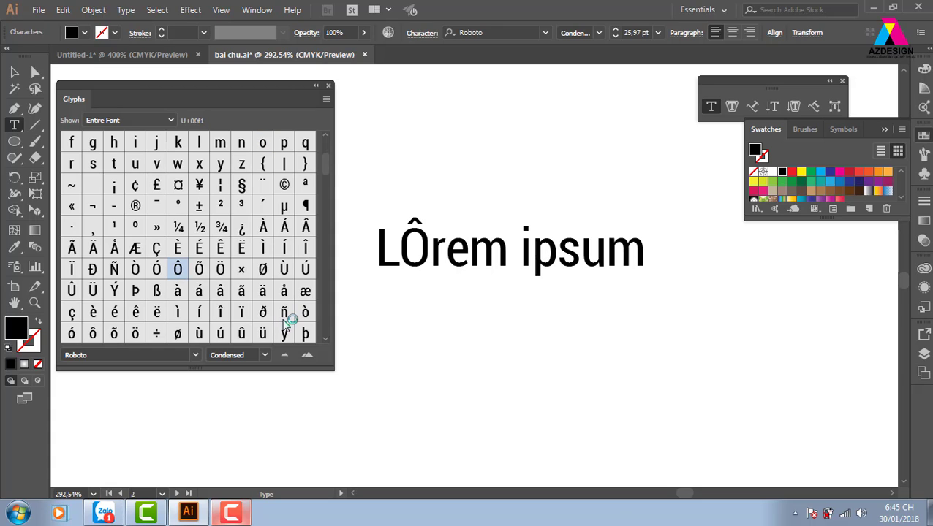
{"action": "key", "text": "ctrl+z"}
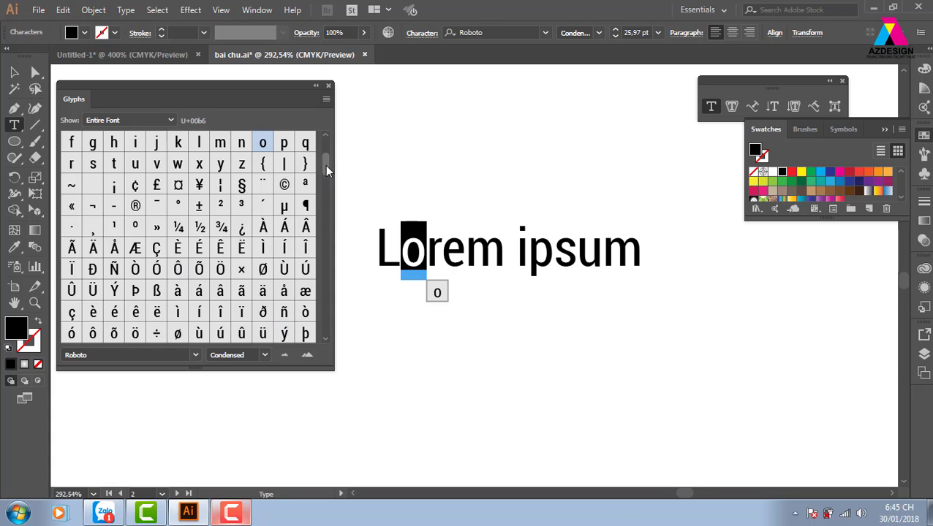
{"action": "mouse_move", "coordinate": [327, 171]}
{"action": "left_mouse_down"}
{"action": "mouse_move", "coordinate": [331, 192]}
{"action": "mouse_move", "coordinate": [330, 178]}
{"action": "left_mouse_up"}
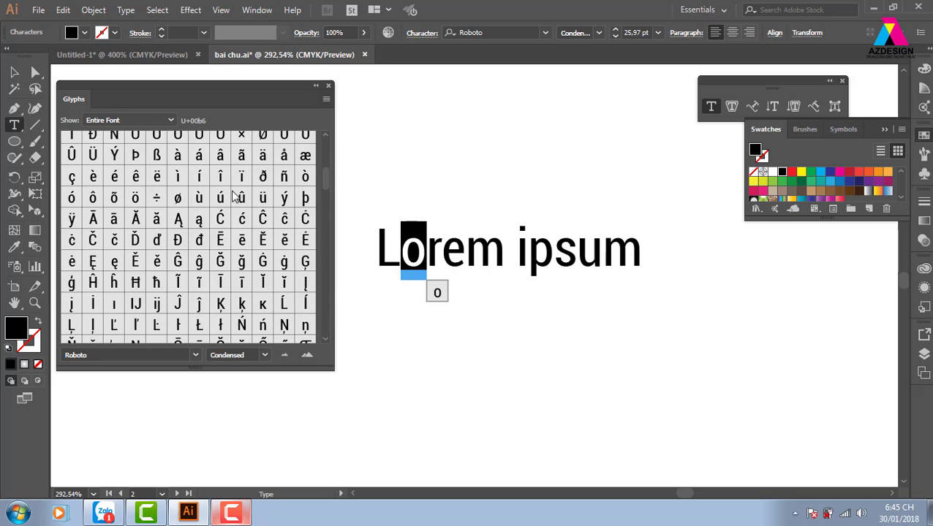
{"action": "double_click", "coordinate": [92, 197]}
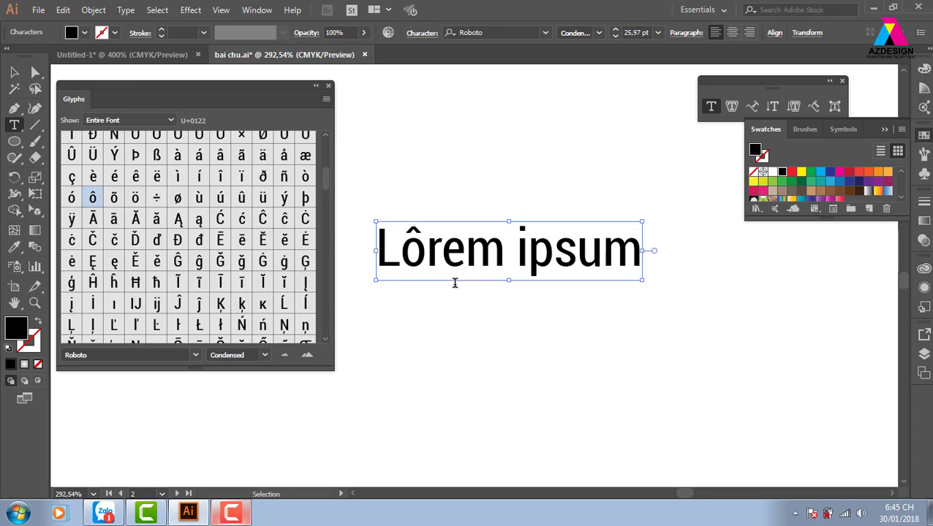
{"action": "key", "text": "ctrl+z"}
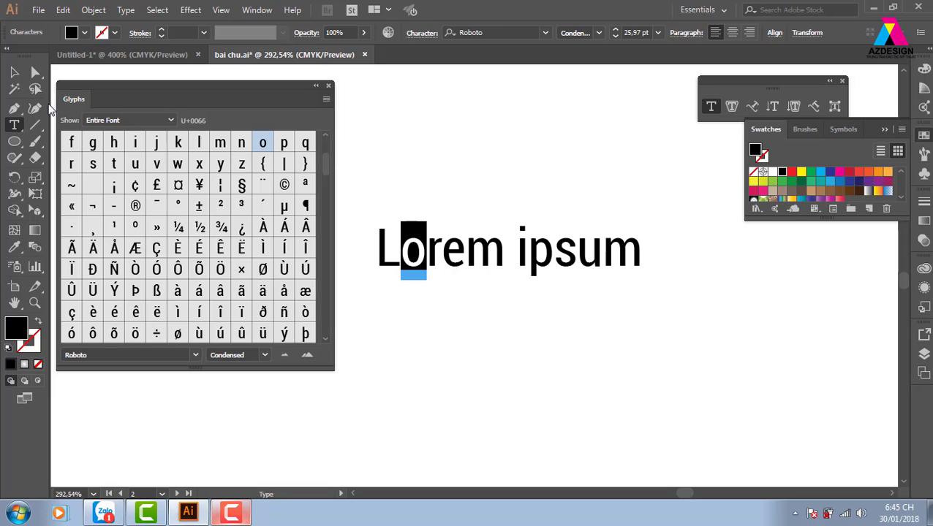
{"action": "left_click", "coordinate": [14, 72]}
{"action": "left_click", "coordinate": [503, 127]}
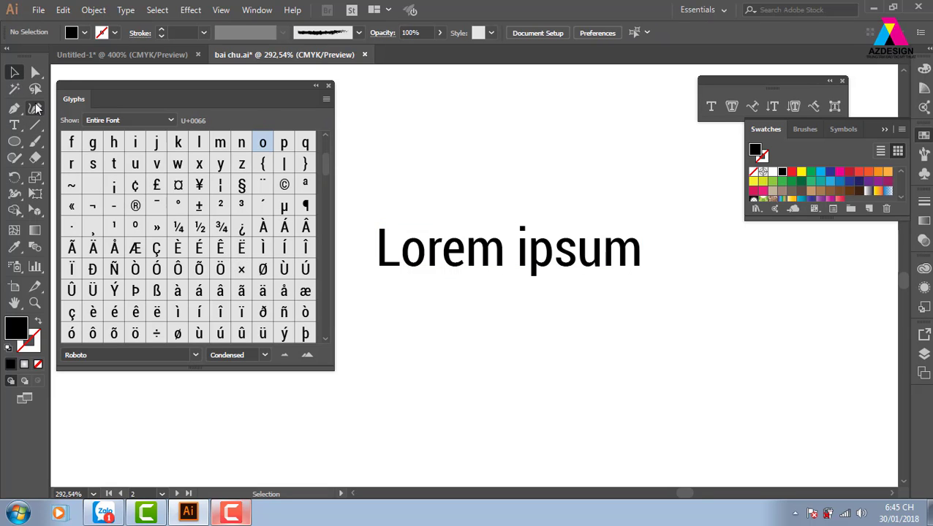
Step: Insert a lone â glyph as new text above Lorem ipsum, enlarged to about 41 pt
{"action": "left_click", "coordinate": [14, 124]}
{"action": "left_click", "coordinate": [454, 138]}
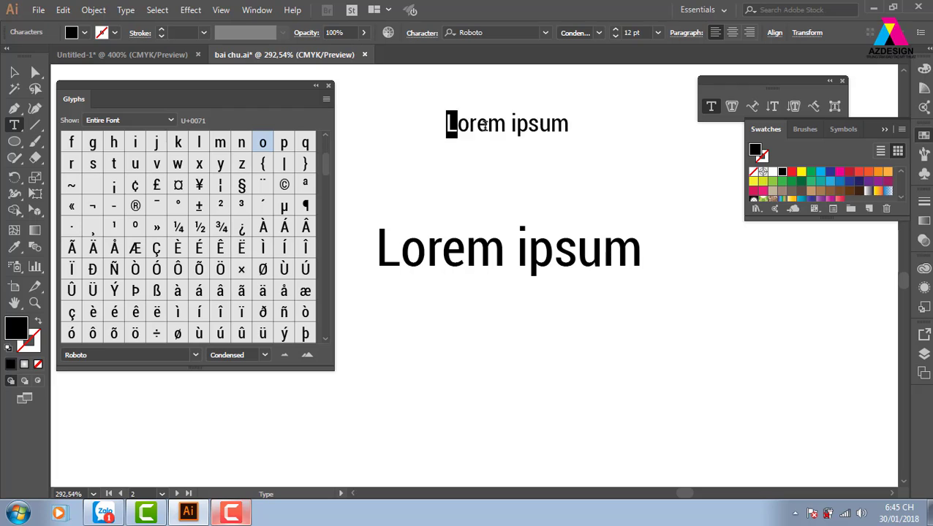
{"action": "key", "text": "BackSpace"}
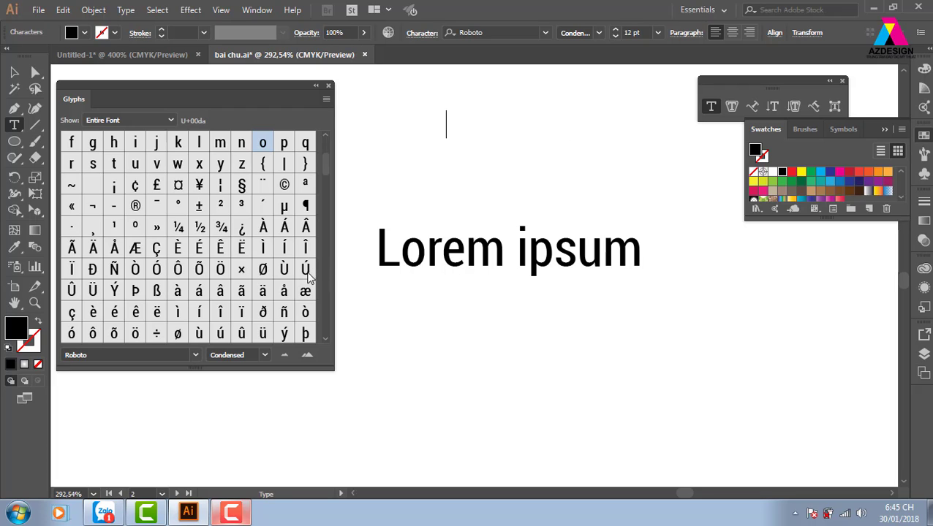
{"action": "double_click", "coordinate": [221, 291]}
{"action": "key", "text": "Escape"}
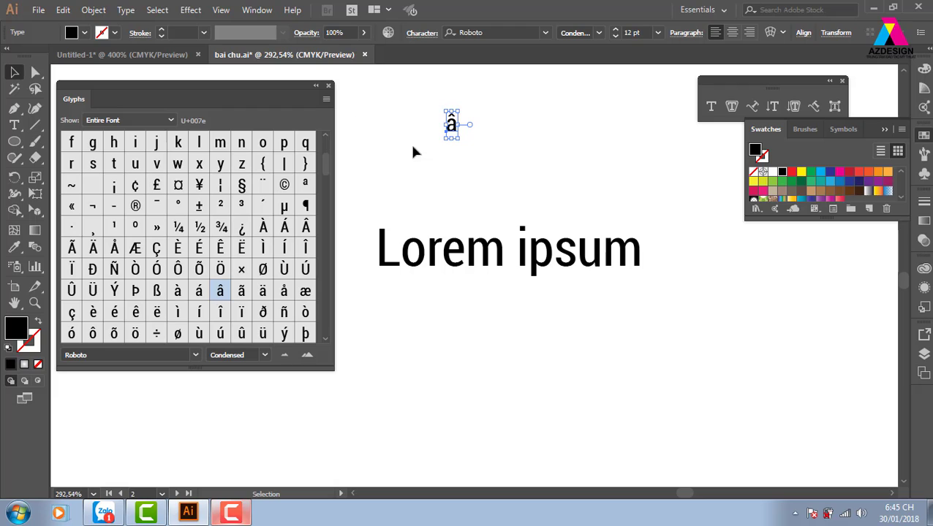
{"action": "left_click_drag", "start_coordinate": [451, 139], "coordinate": [534, 215]}
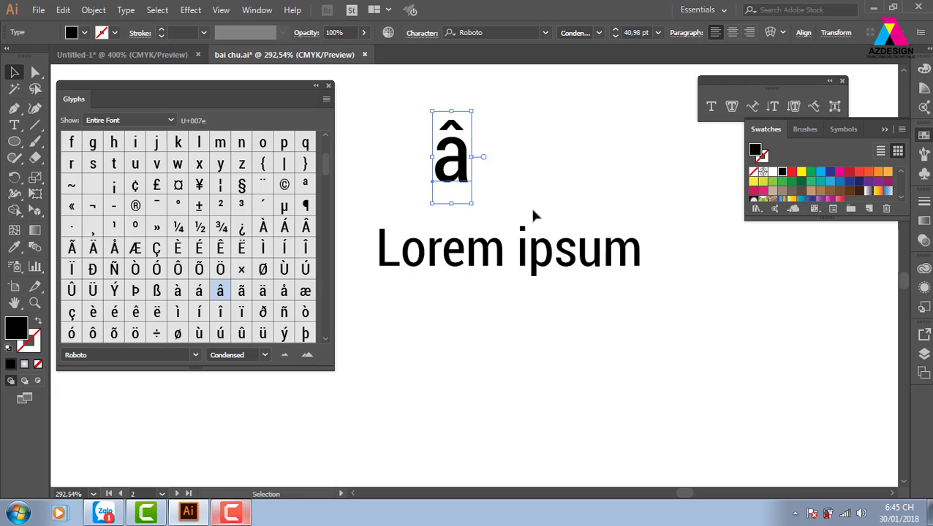
Step: Convert the â to outlines, ungroup it, and move it about 96 px right
{"action": "key", "text": "shift+ctrl+o"}
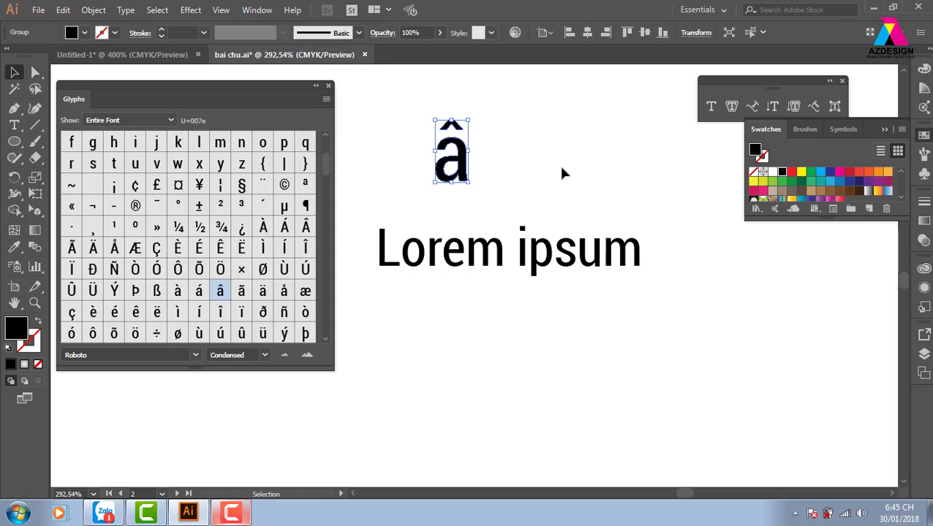
{"action": "left_click", "coordinate": [474, 182]}
{"action": "left_click", "coordinate": [467, 176]}
{"action": "right_click", "coordinate": [460, 162]}
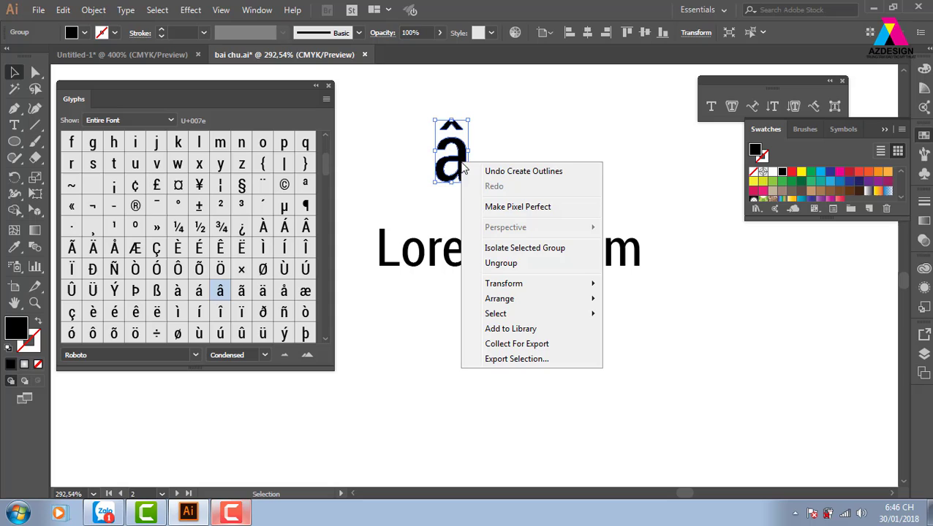
{"action": "left_click", "coordinate": [514, 263]}
{"action": "left_click", "coordinate": [556, 209]}
{"action": "left_click_drag", "start_coordinate": [467, 165], "coordinate": [536, 166]}
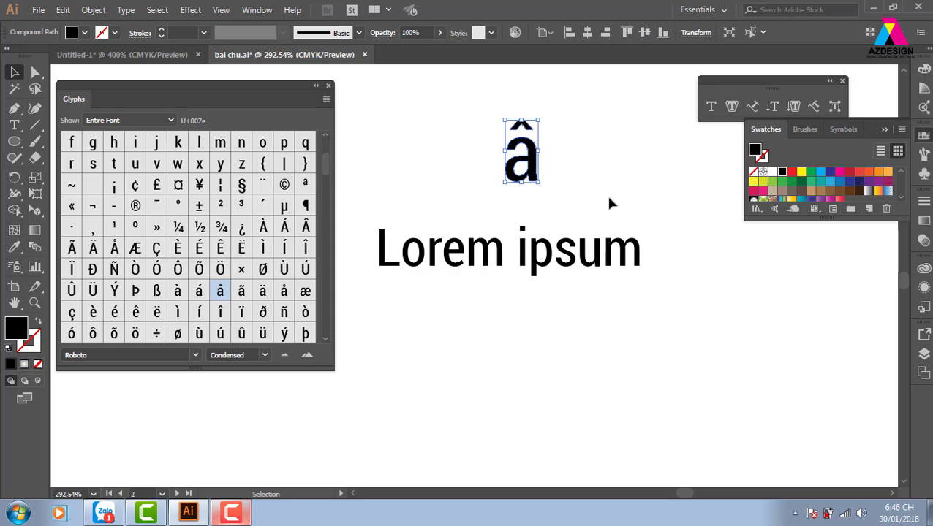
Step: Delete the a body of the outlined â, keeping only the circumflex
{"action": "left_click", "coordinate": [35, 72]}
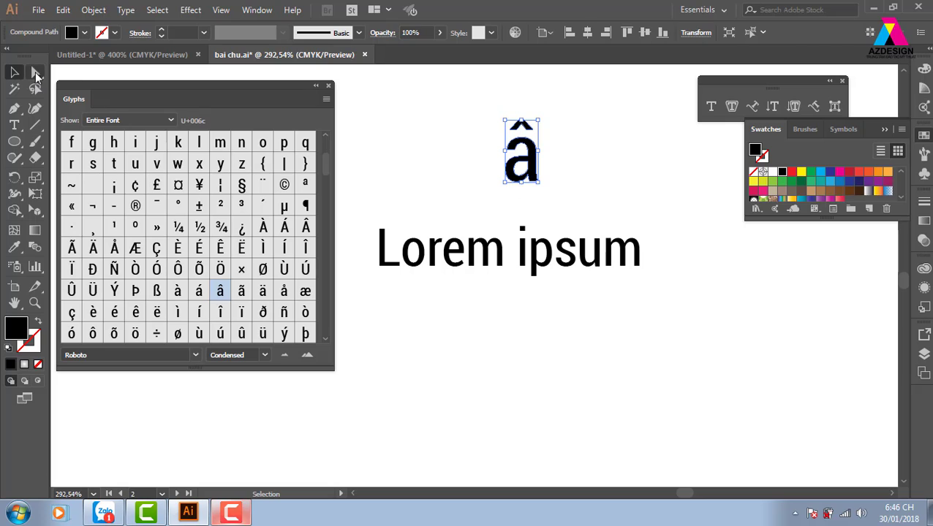
{"action": "left_click", "coordinate": [521, 229]}
{"action": "left_click_drag", "start_coordinate": [448, 206], "coordinate": [586, 139]}
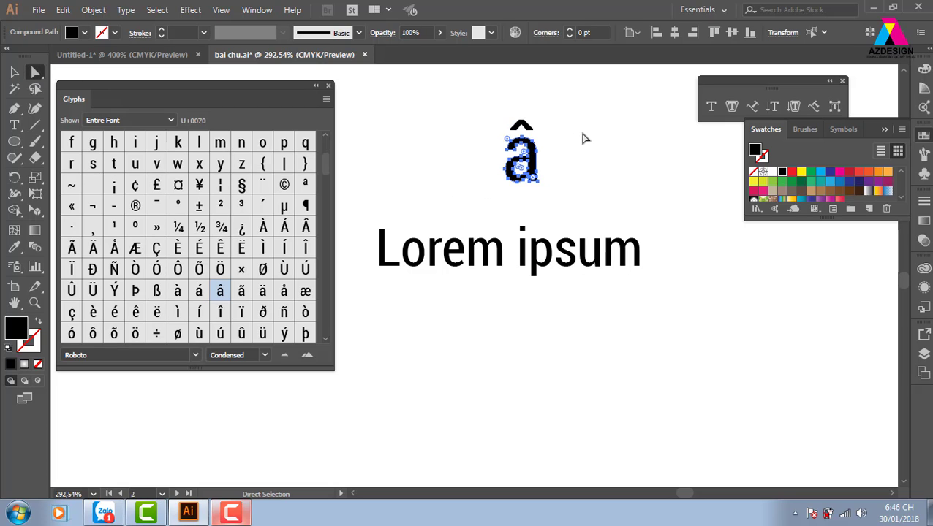
{"action": "key", "text": "Delete"}
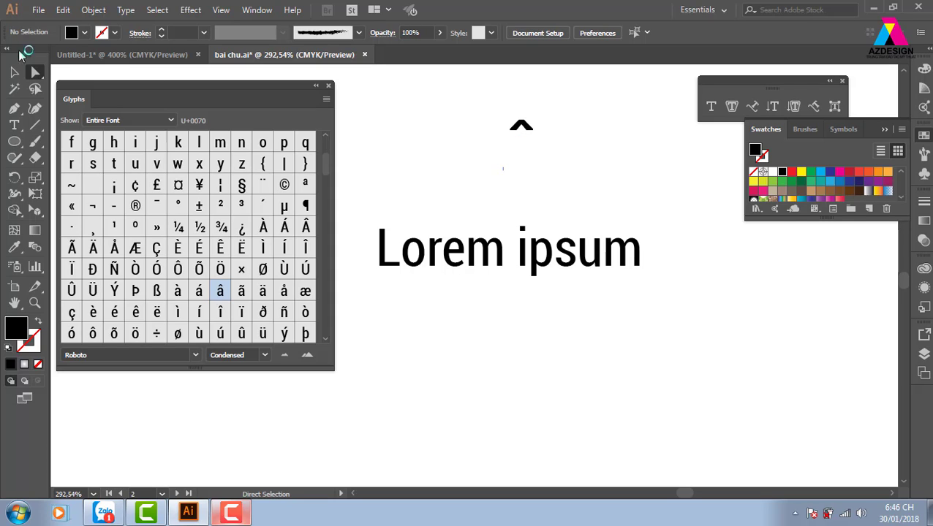
Step: Place the circumflex over the o in Lorem and shrink it to fit
{"action": "left_click", "coordinate": [14, 73]}
{"action": "left_click_drag", "start_coordinate": [536, 130], "coordinate": [424, 235]}
{"action": "key", "text": "z"}
{"action": "left_click", "coordinate": [475, 266]}
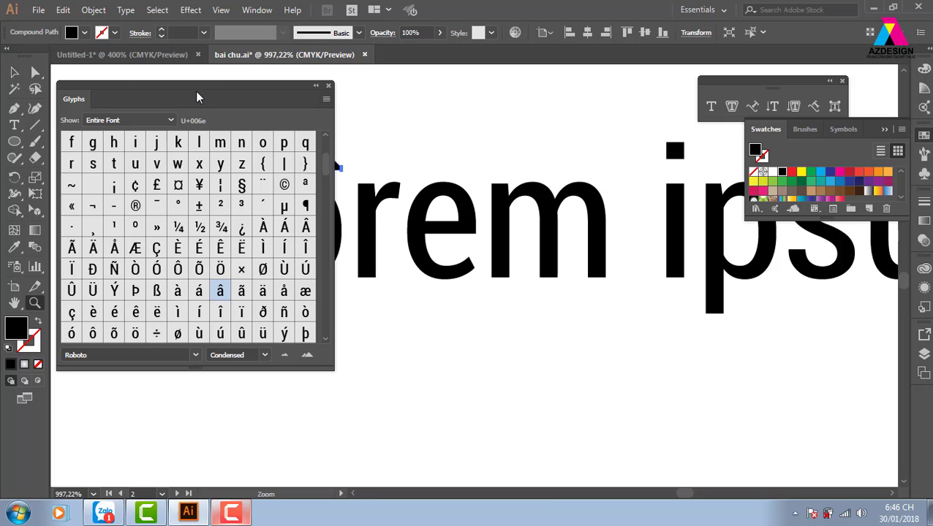
{"action": "left_click_drag", "start_coordinate": [210, 92], "coordinate": [735, 188]}
{"action": "left_click", "coordinate": [14, 72]}
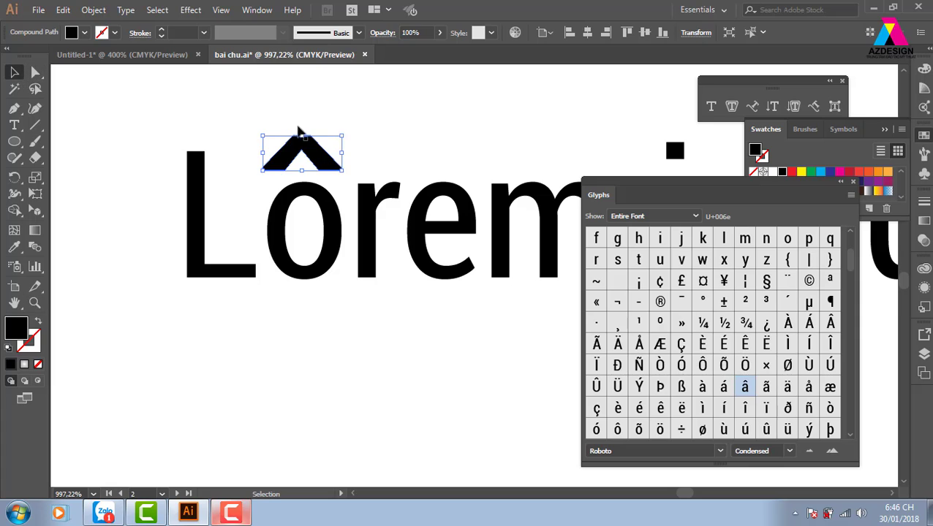
{"action": "left_click_drag", "start_coordinate": [341, 136], "coordinate": [326, 137]}
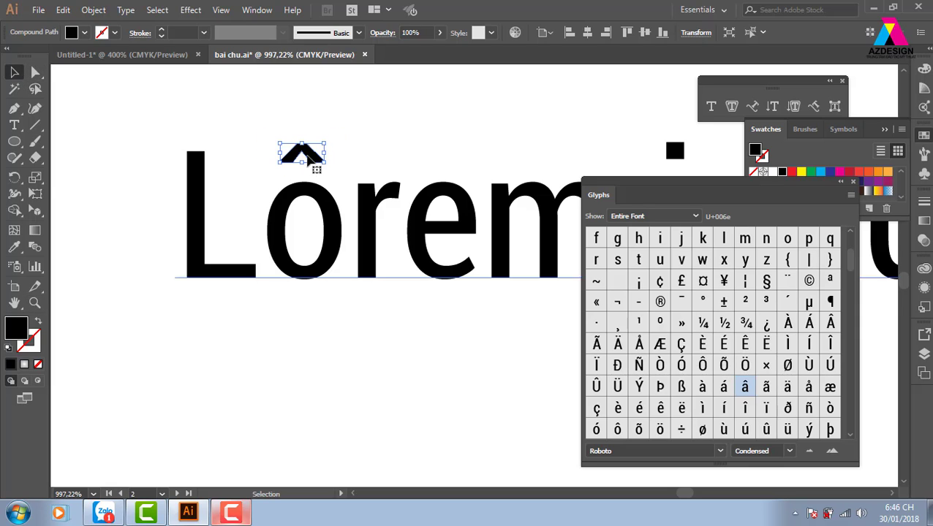
{"action": "left_click_drag", "start_coordinate": [324, 169], "coordinate": [313, 162]}
Step: Zoom back out to 400% showing the whole Lôrem ipsum line, then deselect
{"action": "left_click", "coordinate": [432, 151]}
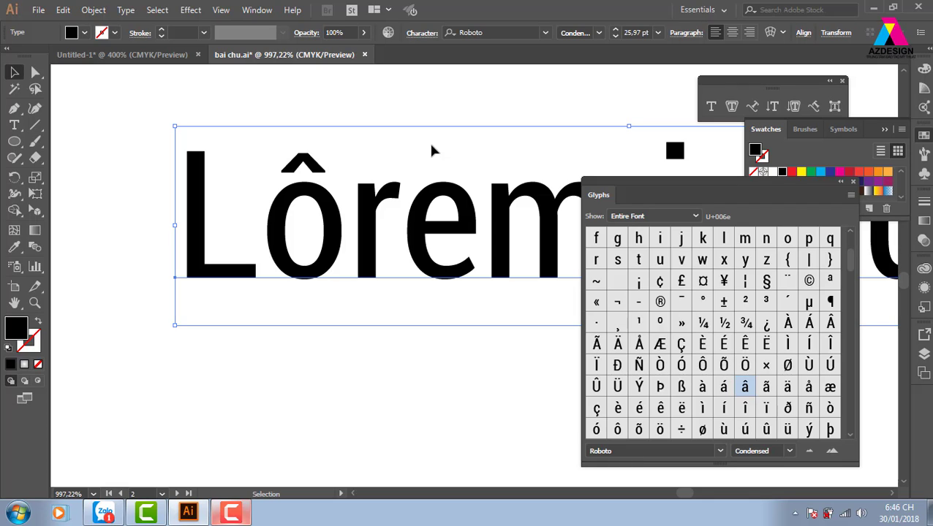
{"action": "key", "text": "ctrl+minus"}
{"action": "key", "text": "ctrl+minus"}
{"action": "key", "text": "ctrl+minus"}
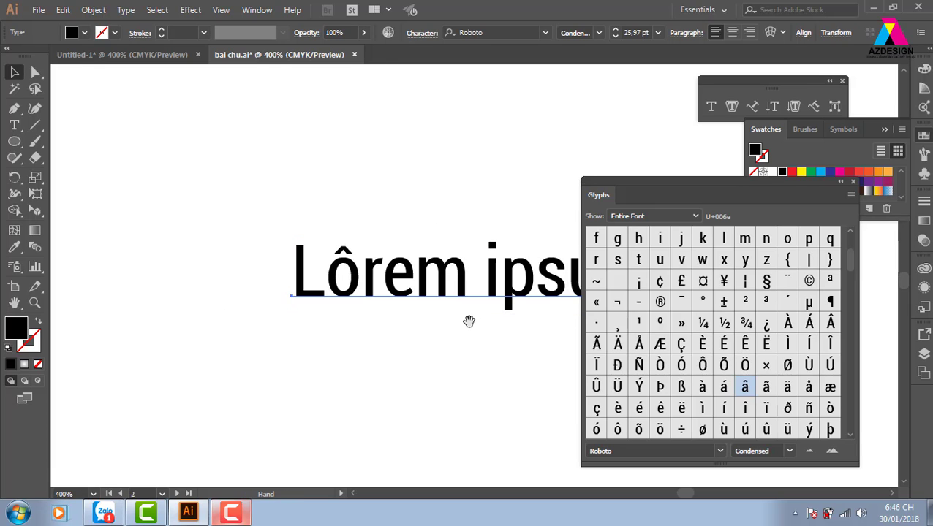
{"action": "left_click_drag", "start_coordinate": [469, 321], "coordinate": [402, 243]}
{"action": "key", "text": "Escape"}
{"action": "left_click", "coordinate": [429, 330]}
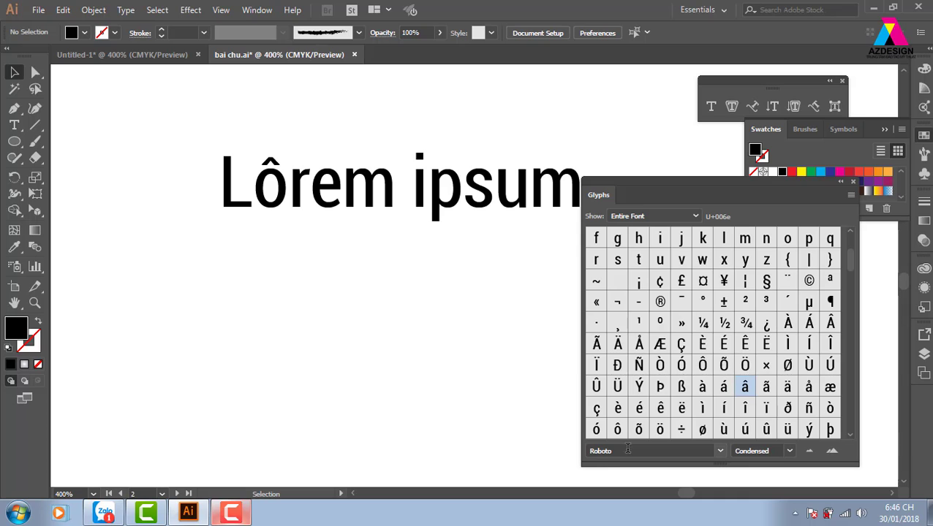
Step: Move the Glyphs panel nearer the text and switch its font to Webdings
{"action": "left_click_drag", "start_coordinate": [710, 189], "coordinate": [622, 97]}
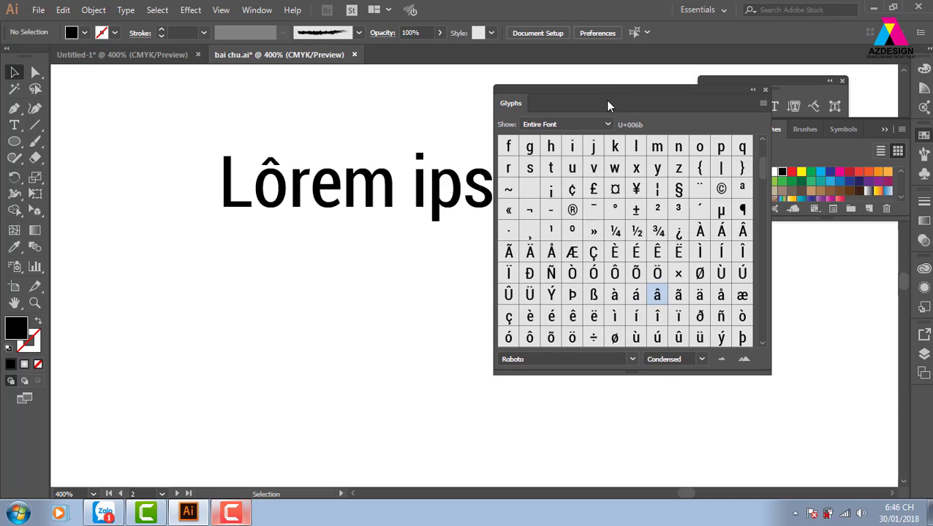
{"action": "left_click", "coordinate": [544, 359]}
{"action": "type", "text": "Walbaum"}
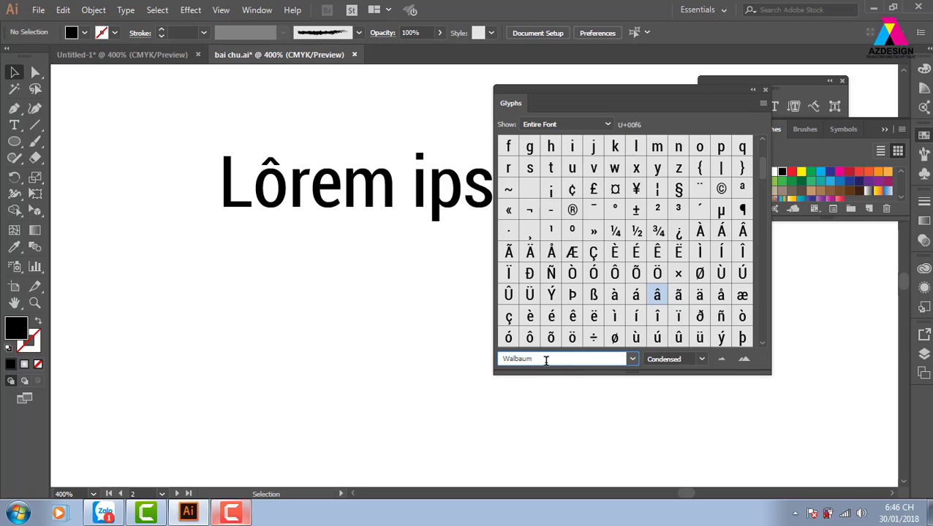
{"action": "left_click", "coordinate": [633, 359]}
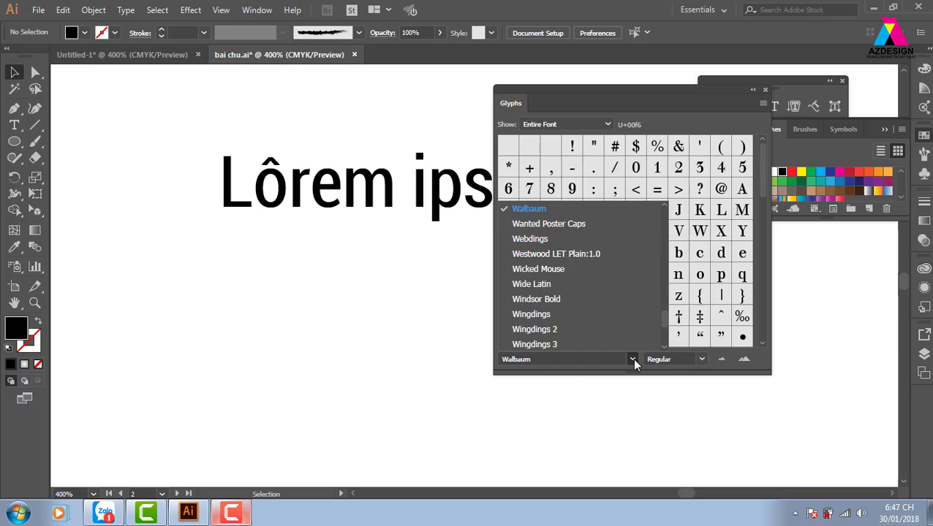
{"action": "left_click", "coordinate": [572, 239]}
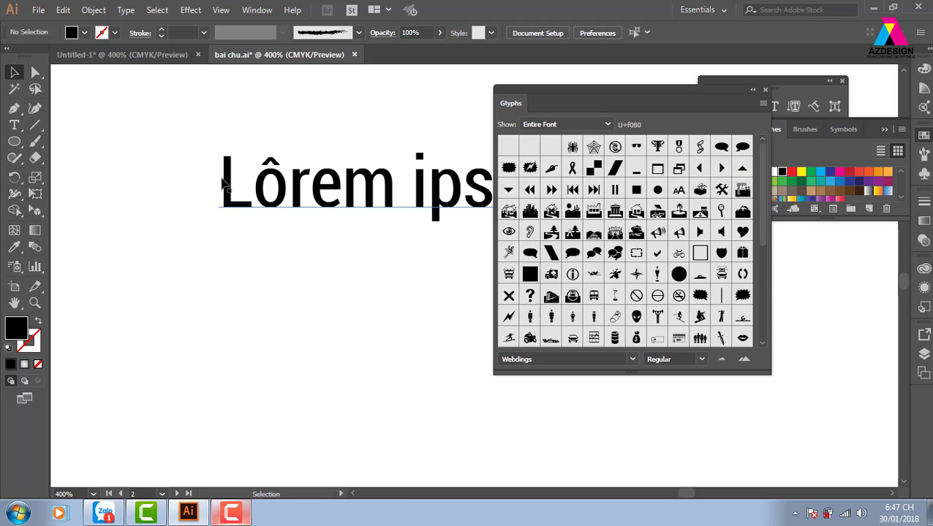
Step: Add a Webdings burst glyph below the heading, enlarge it to about 79 pt, and outline it
{"action": "left_click", "coordinate": [14, 125]}
{"action": "left_click", "coordinate": [145, 266]}
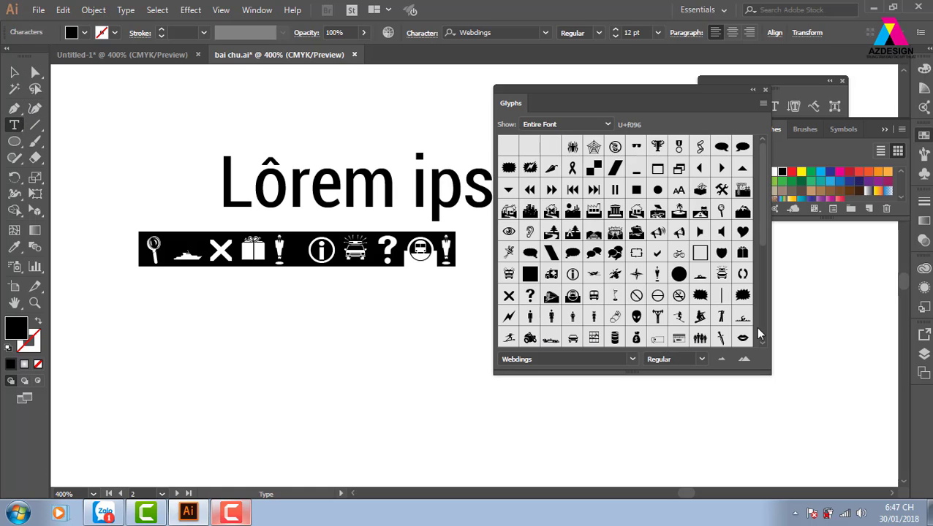
{"action": "double_click", "coordinate": [742, 294]}
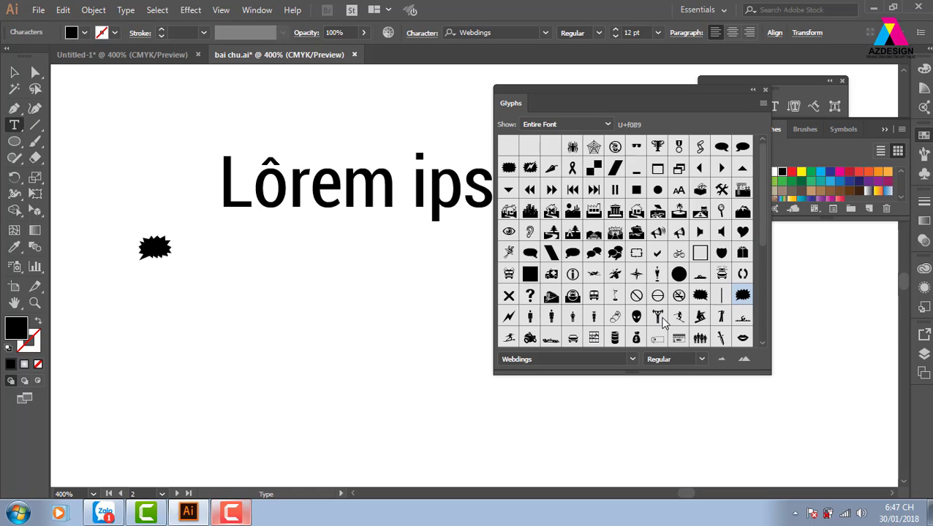
{"action": "left_click", "coordinate": [14, 72]}
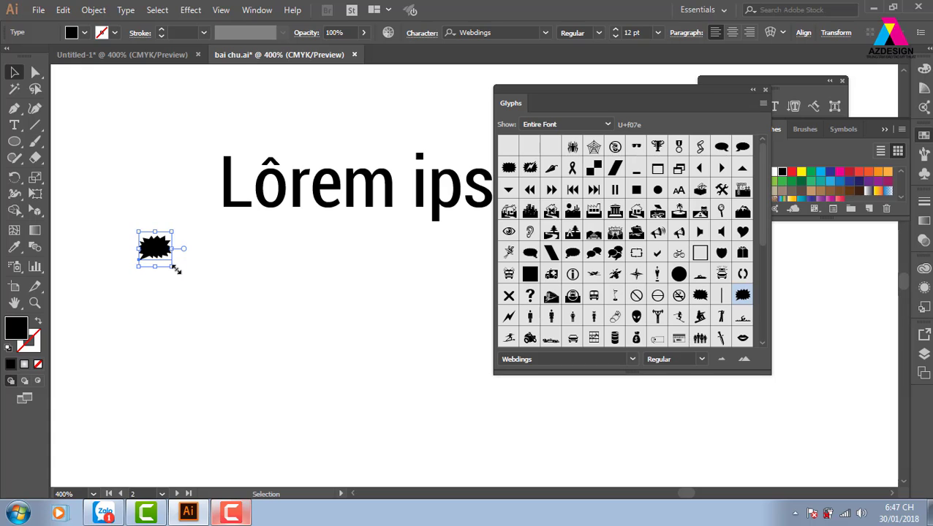
{"action": "left_click_drag", "start_coordinate": [176, 269], "coordinate": [436, 454]}
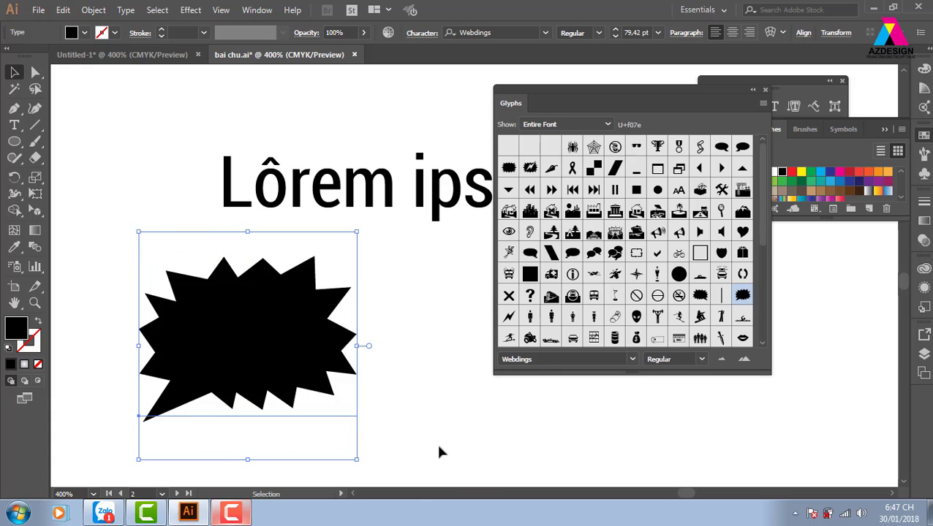
{"action": "key", "text": "ctrl+shift+o"}
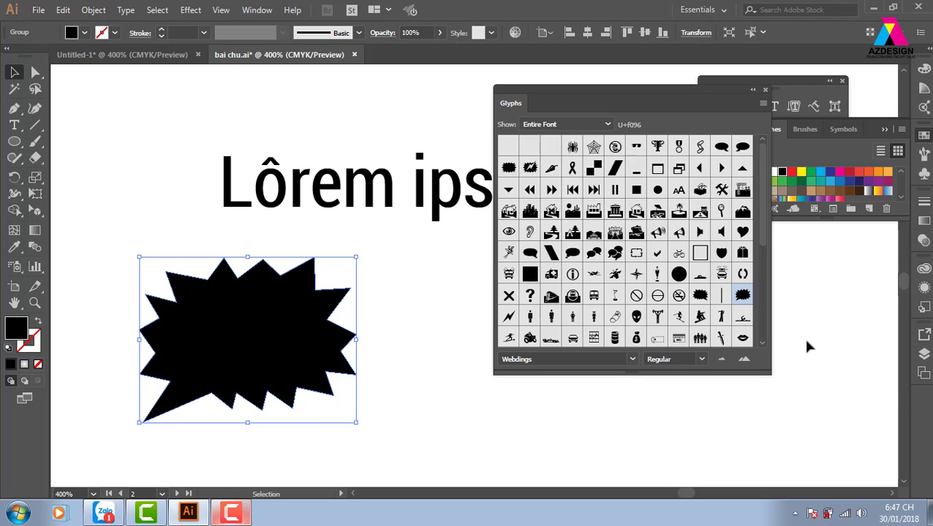
{"action": "left_click_drag", "start_coordinate": [762, 196], "coordinate": [764, 299]}
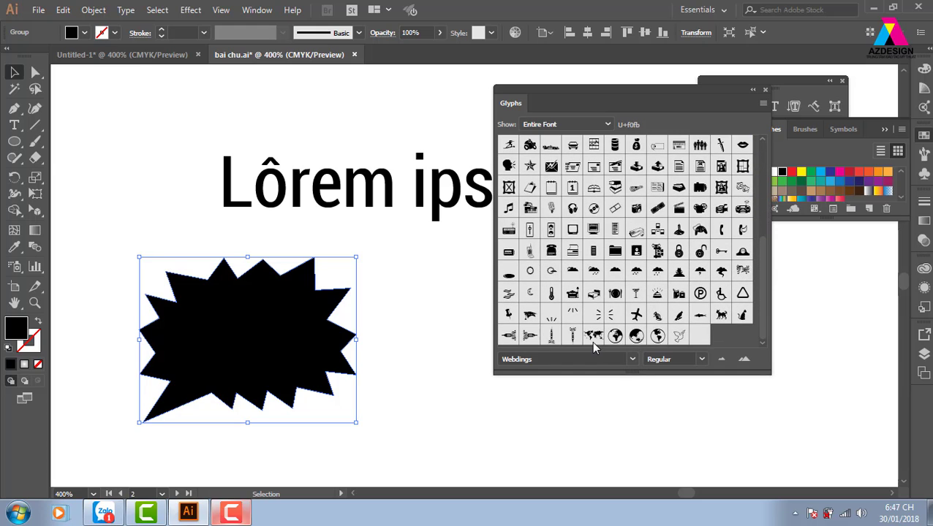
Step: Insert the Webdings world-map glyph near the top, enlarge it, and reposition it
{"action": "left_click", "coordinate": [14, 125]}
{"action": "left_click", "coordinate": [122, 129]}
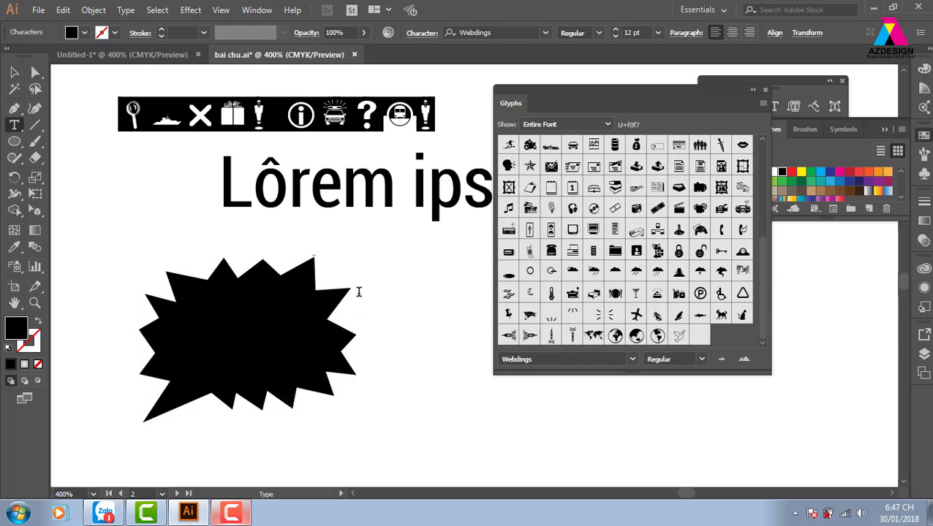
{"action": "double_click", "coordinate": [594, 335]}
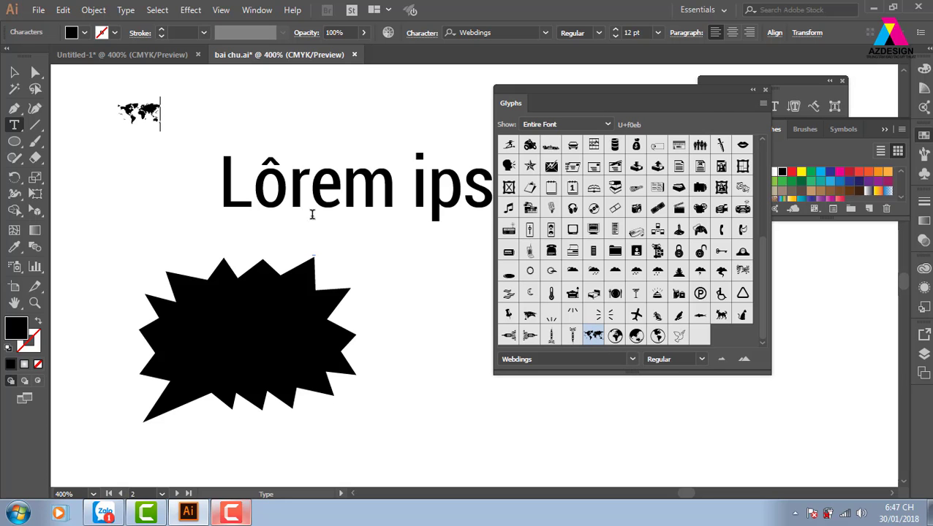
{"action": "left_click", "coordinate": [13, 72]}
{"action": "left_click_drag", "start_coordinate": [165, 132], "coordinate": [355, 288]}
{"action": "left_click_drag", "start_coordinate": [241, 196], "coordinate": [556, 441]}
{"action": "left_click_drag", "start_coordinate": [694, 441], "coordinate": [414, 398]}
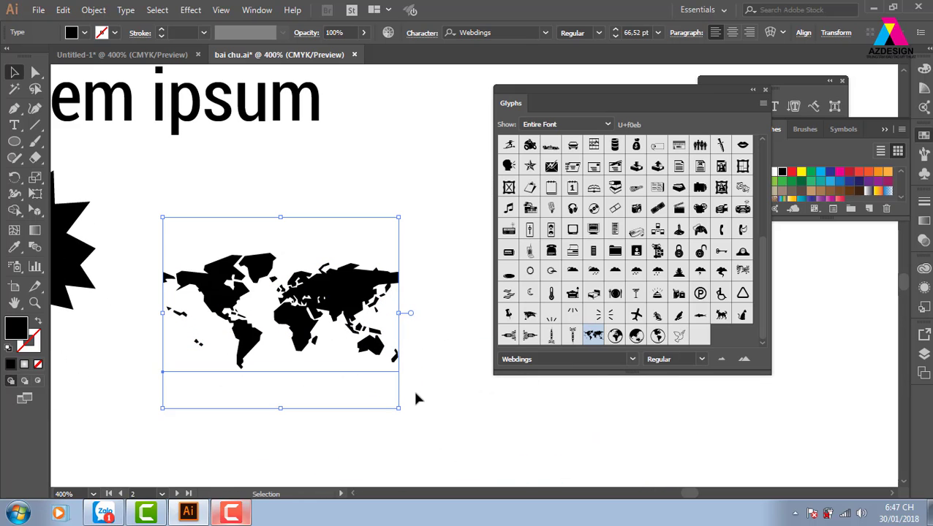
Step: Outline the map, fill it blue, set it beside ipsum, and draw a rectangle over it
{"action": "key", "text": "ctrl+shift+o"}
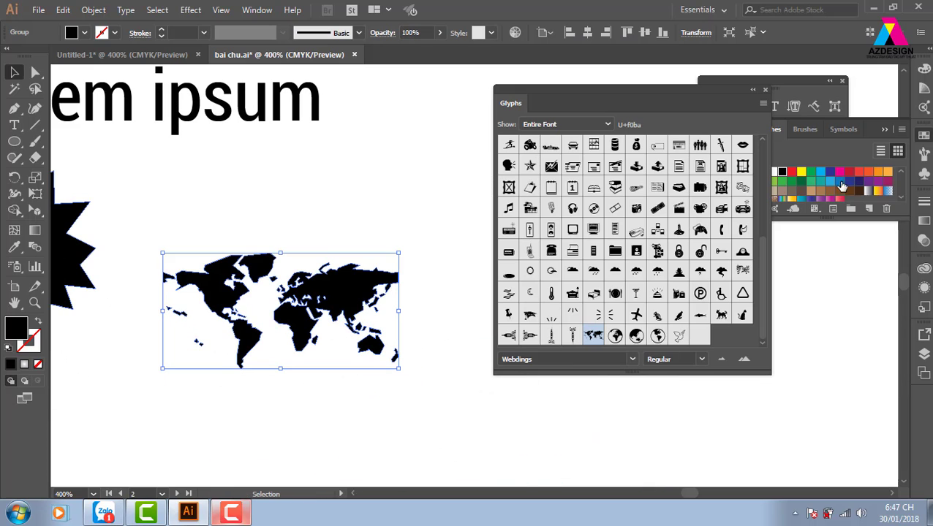
{"action": "left_click", "coordinate": [830, 181]}
{"action": "left_click", "coordinate": [393, 205]}
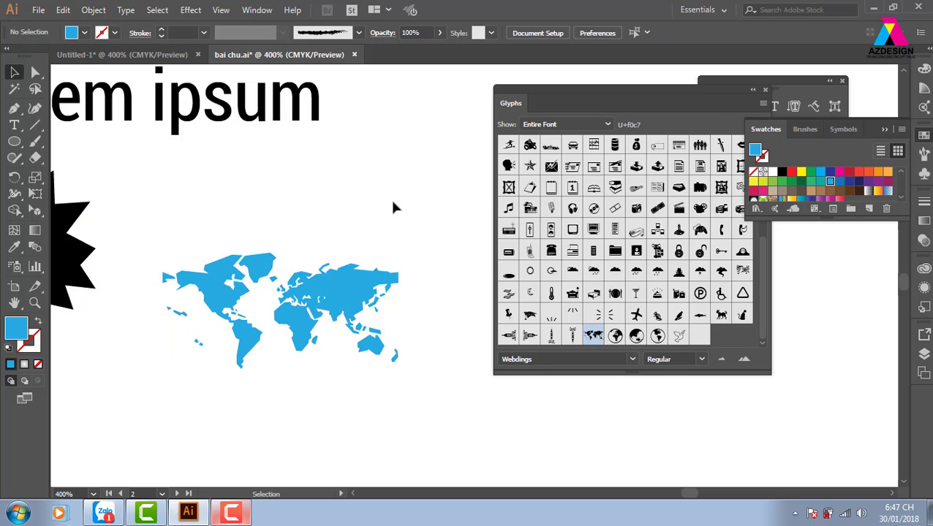
{"action": "key", "text": "ctrl+minus"}
{"action": "left_click_drag", "start_coordinate": [400, 329], "coordinate": [182, 350]}
{"action": "left_click_drag", "start_coordinate": [215, 312], "coordinate": [386, 212]}
{"action": "left_click_drag", "start_coordinate": [422, 251], "coordinate": [380, 263]}
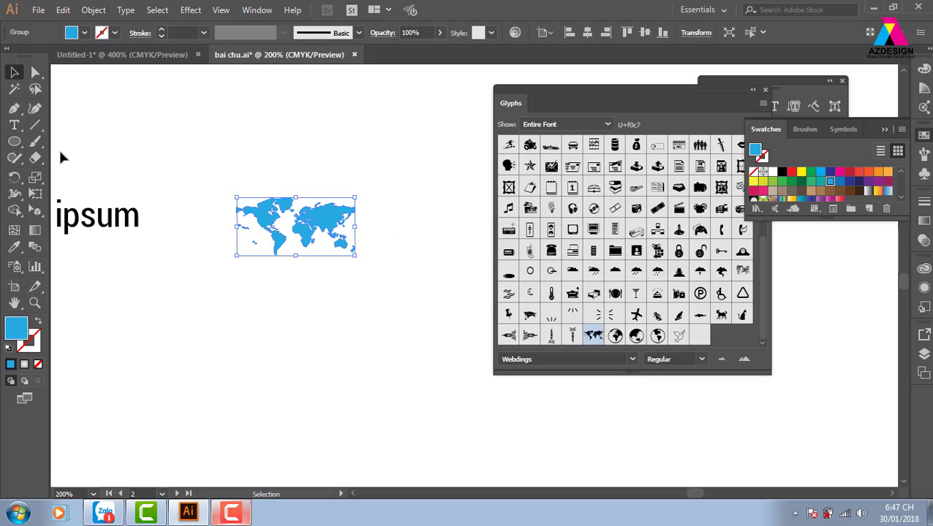
{"action": "left_click_drag", "start_coordinate": [14, 141], "coordinate": [73, 140]}
{"action": "mouse_move", "coordinate": [218, 167]}
{"action": "left_mouse_down"}
{"action": "mouse_move", "coordinate": [391, 304]}
{"action": "mouse_move", "coordinate": [396, 278]}
{"action": "left_mouse_up"}
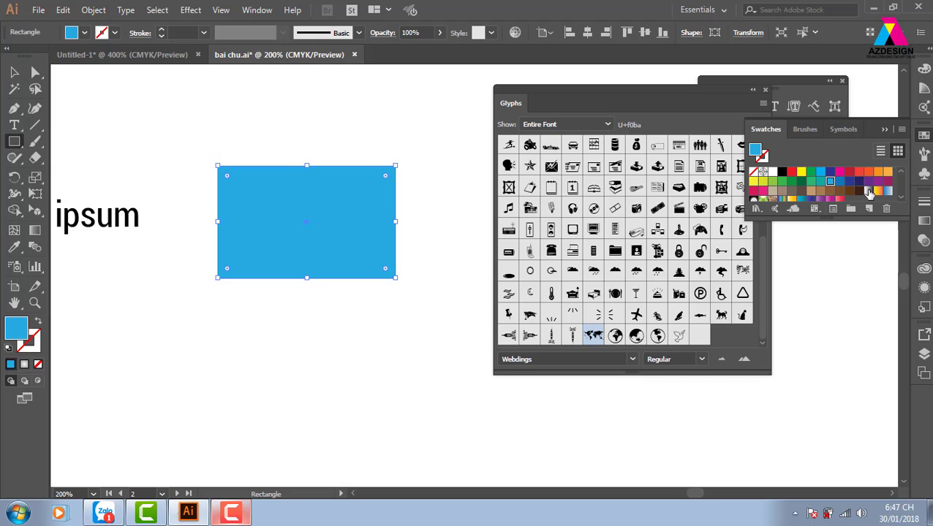
Step: Give the rectangle a linear gradient with navy at both stops and send it to back
{"action": "left_click", "coordinate": [869, 190]}
{"action": "left_click", "coordinate": [924, 219]}
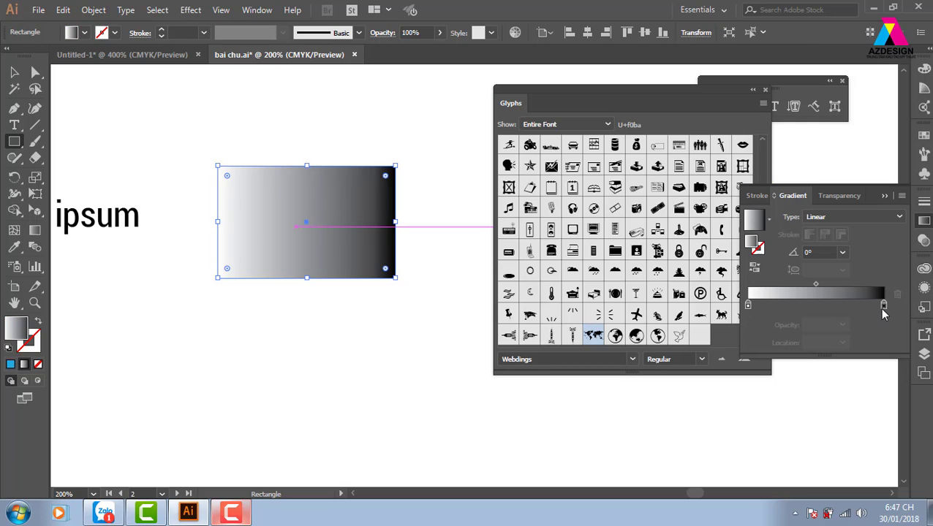
{"action": "double_click", "coordinate": [882, 305]}
{"action": "left_click", "coordinate": [802, 359]}
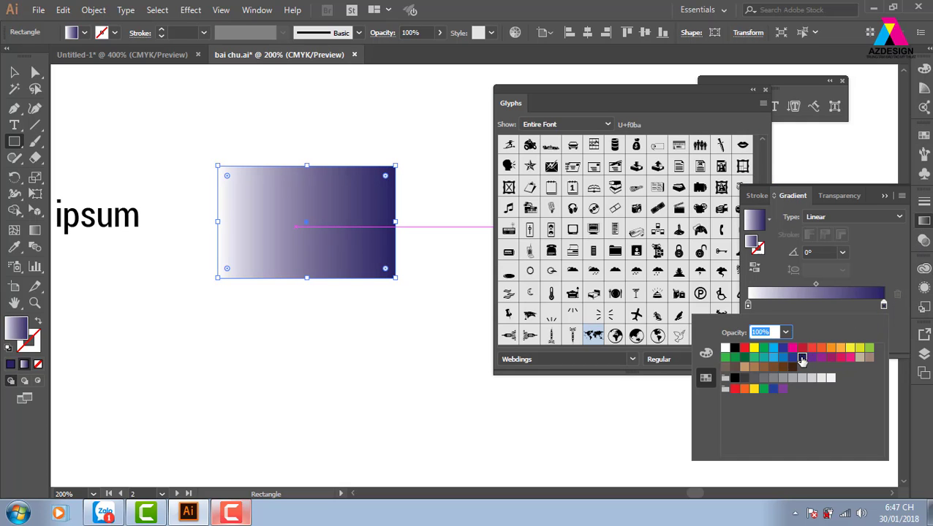
{"action": "left_click", "coordinate": [748, 305]}
{"action": "double_click", "coordinate": [747, 305]}
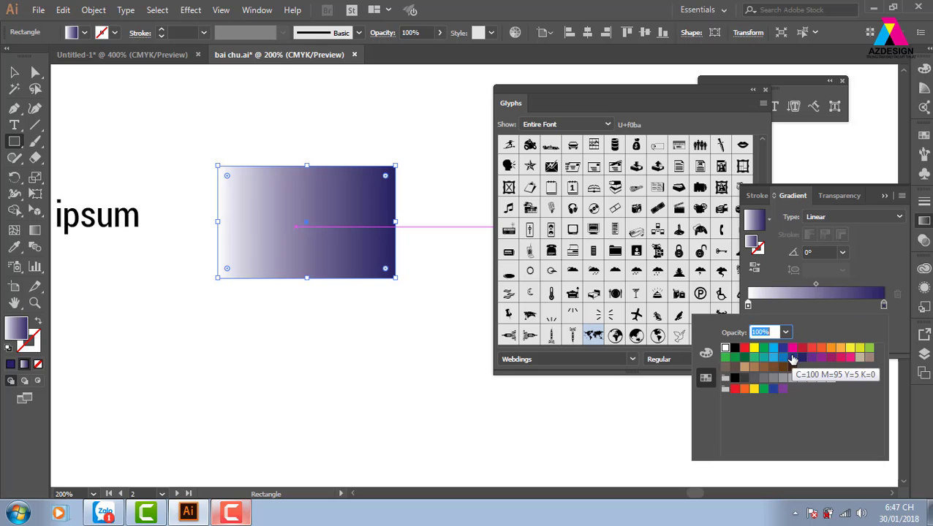
{"action": "left_click", "coordinate": [793, 357]}
{"action": "key", "text": "Escape"}
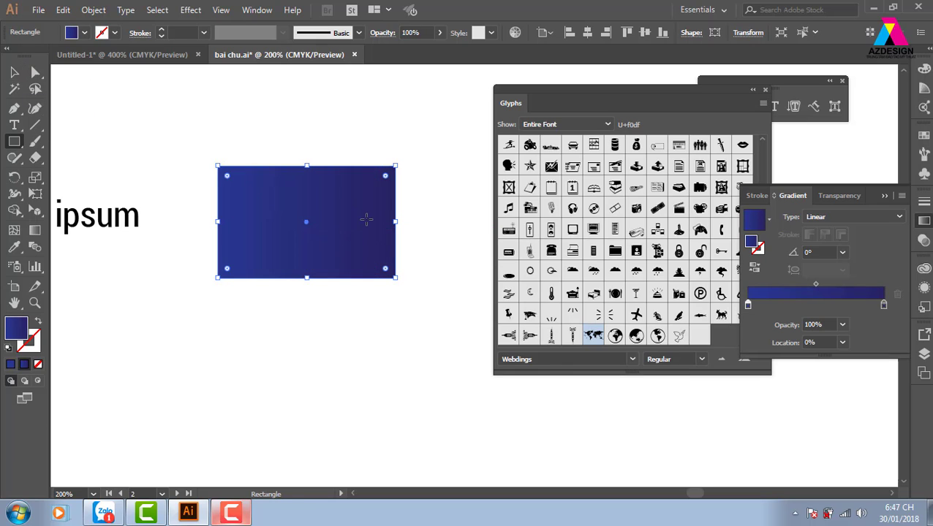
{"action": "key", "text": "ctrl+shift+bracketleft"}
Step: Dismiss the rectangle size dialog and nudge the world map slightly up and right
{"action": "left_click", "coordinate": [345, 136]}
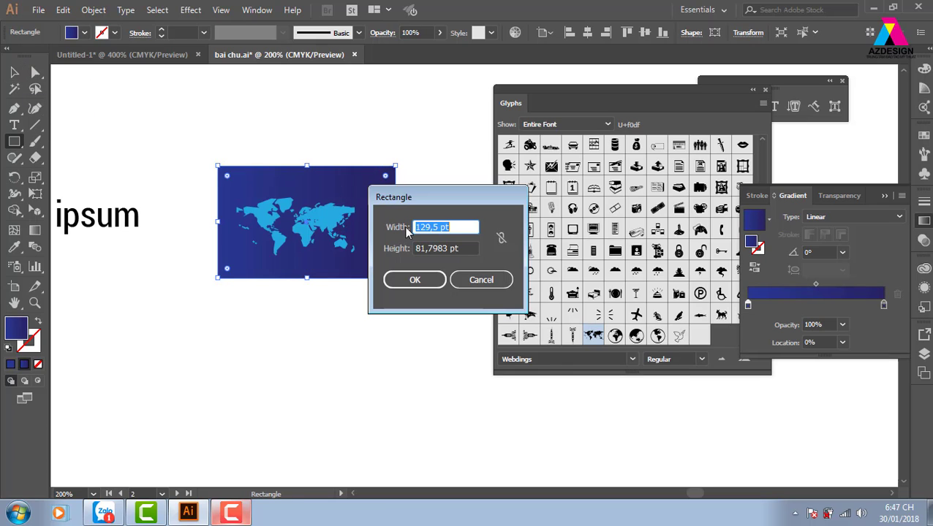
{"action": "left_click", "coordinate": [479, 278]}
{"action": "left_click", "coordinate": [14, 72]}
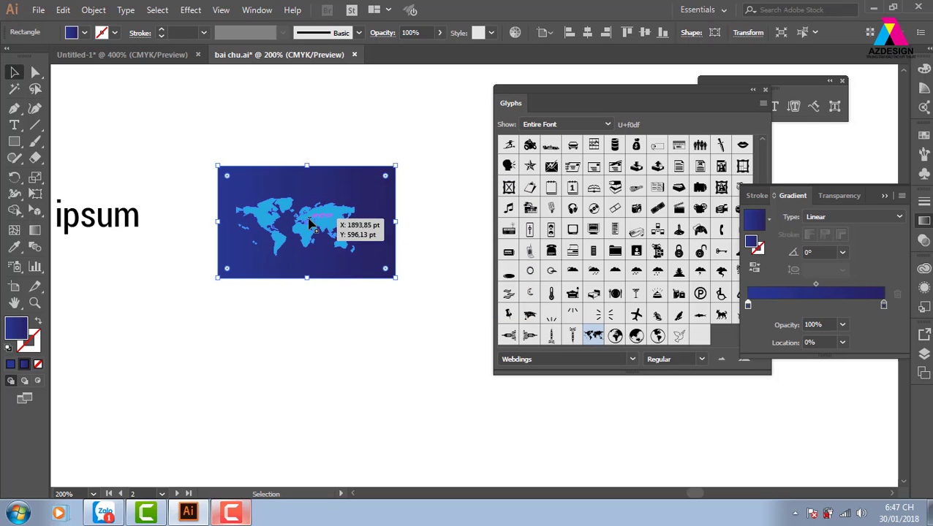
{"action": "left_click", "coordinate": [345, 223]}
{"action": "left_click_drag", "start_coordinate": [345, 224], "coordinate": [352, 198]}
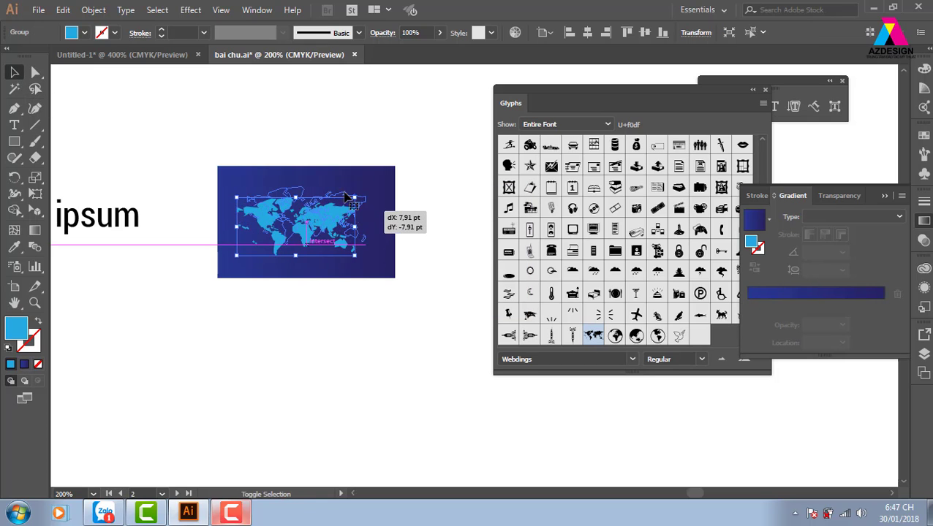
Step: Zoom in on the card and lower the world map's opacity to 25%
{"action": "key", "text": "ctrl+shift+a"}
{"action": "key", "text": "z"}
{"action": "left_click_drag", "start_coordinate": [209, 142], "coordinate": [448, 316]}
{"action": "scroll", "coordinate": [304, 256], "scroll_direction": "right", "scroll_amount": 5}
{"action": "scroll", "coordinate": [304, 256], "scroll_direction": "down", "scroll_amount": 1}
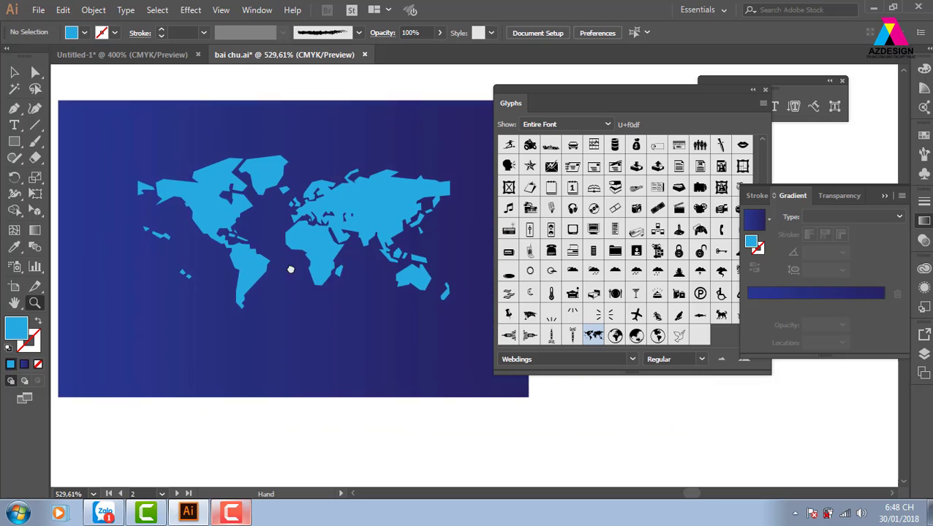
{"action": "left_click", "coordinate": [14, 71]}
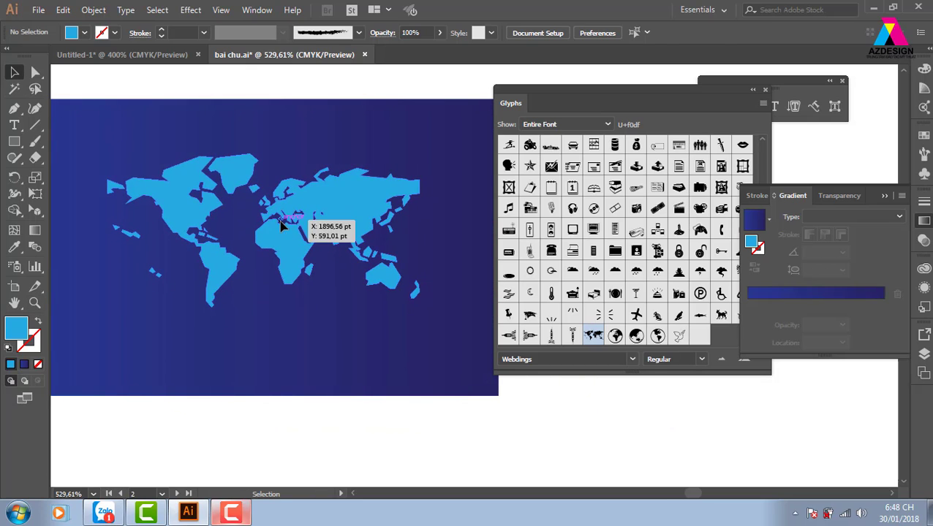
{"action": "left_click", "coordinate": [300, 237]}
{"action": "left_click", "coordinate": [440, 32]}
{"action": "left_click_drag", "start_coordinate": [438, 52], "coordinate": [387, 48]}
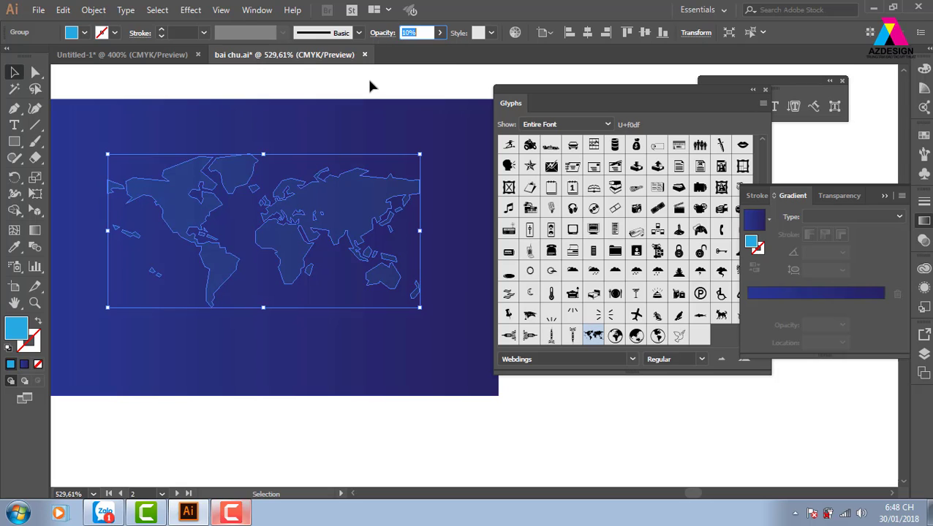
Step: Deselect the map and switch the Glyphs panel font to Wingdings
{"action": "left_click", "coordinate": [428, 324]}
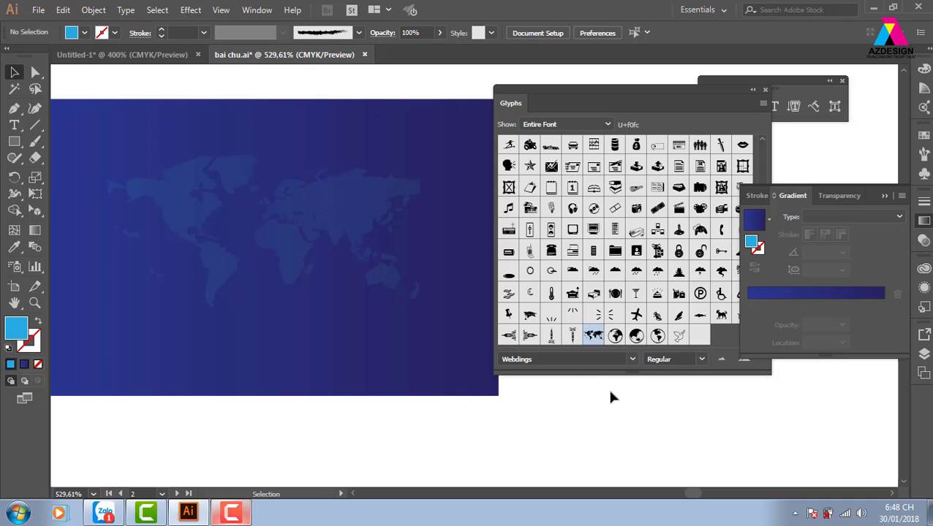
{"action": "left_click", "coordinate": [632, 360]}
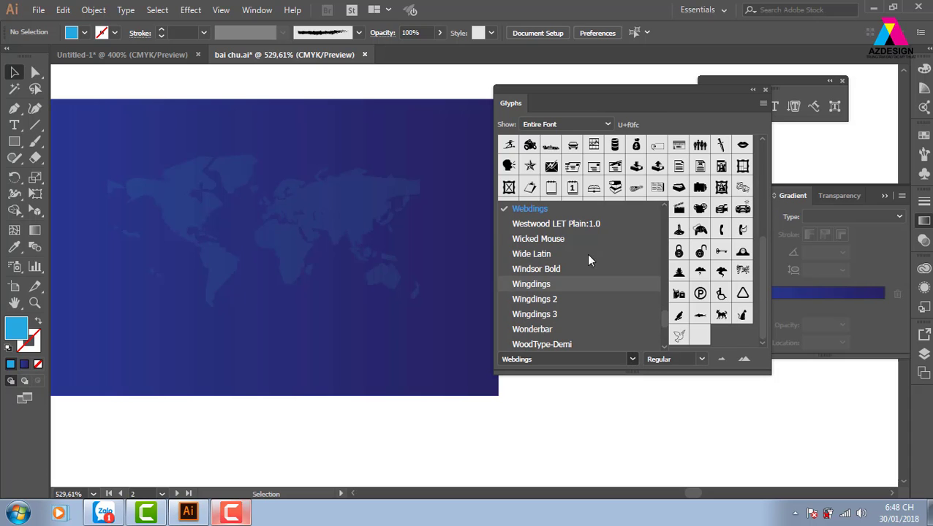
{"action": "left_click", "coordinate": [560, 289]}
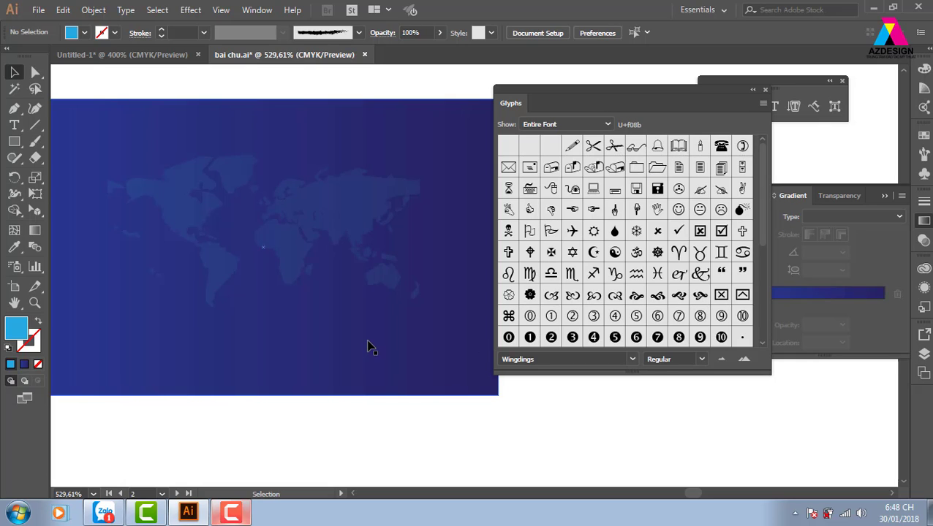
Step: Draw a horizontal line across the card's lower part with a pink stroke
{"action": "key", "text": "ctrl+minus"}
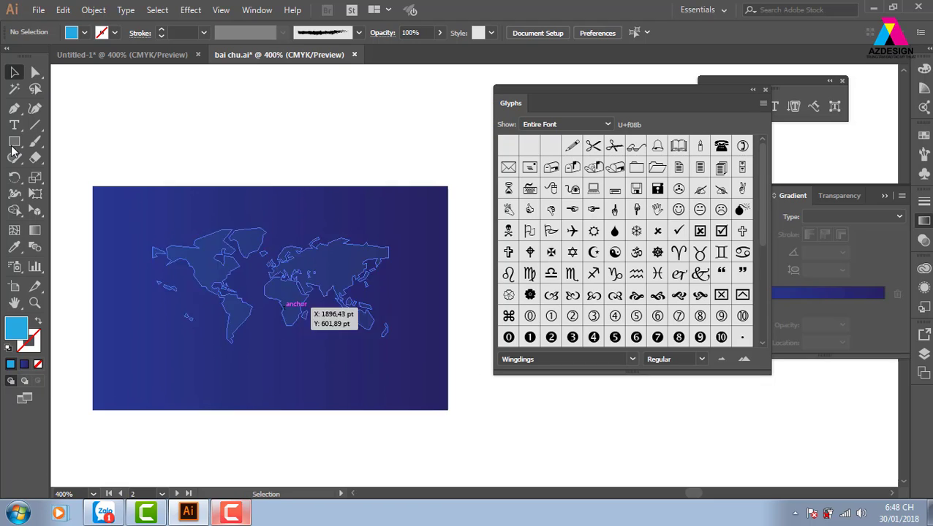
{"action": "left_click", "coordinate": [35, 124]}
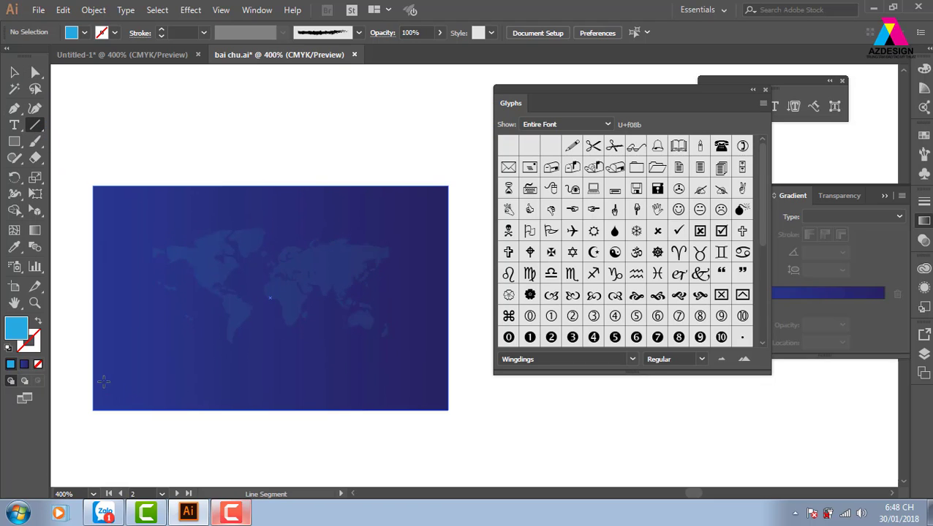
{"action": "left_click_drag", "start_coordinate": [102, 381], "coordinate": [440, 380]}
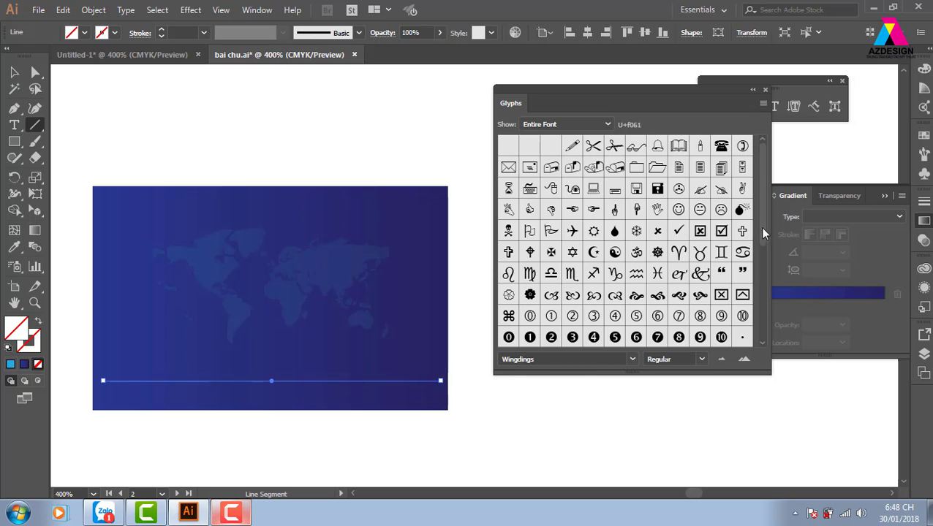
{"action": "left_click", "coordinate": [923, 134]}
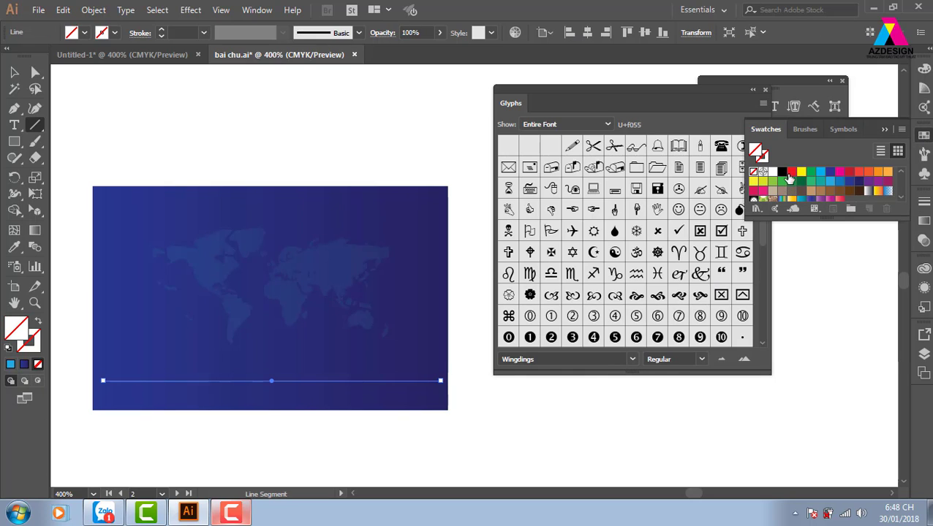
{"action": "left_click", "coordinate": [759, 194]}
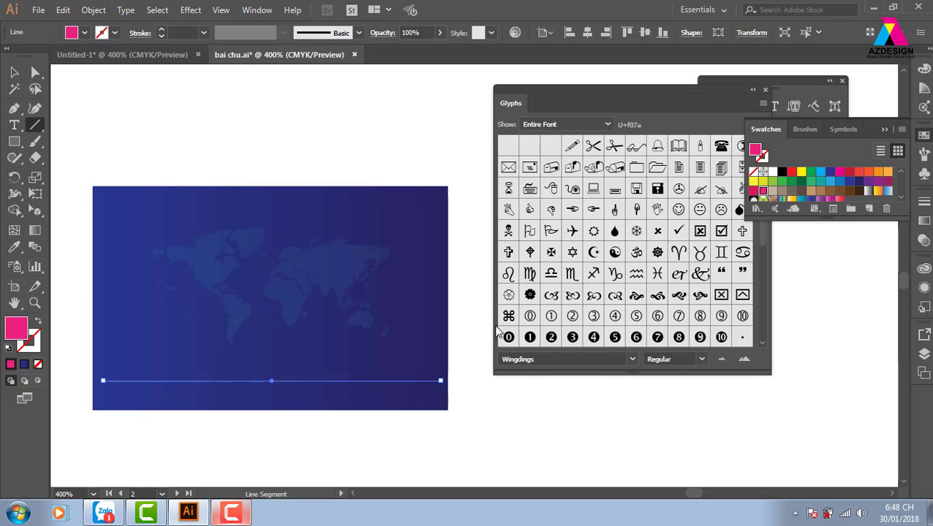
{"action": "left_click", "coordinate": [38, 320]}
Step: Make the pink line dashed at 0.25 pt weight, then deselect it
{"action": "left_click", "coordinate": [14, 71]}
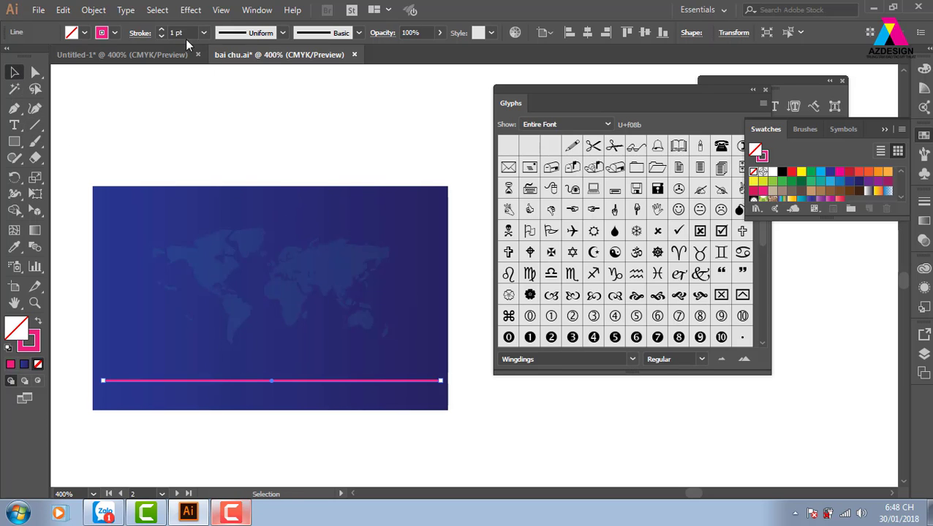
{"action": "left_click", "coordinate": [142, 34]}
{"action": "left_click", "coordinate": [9, 128]}
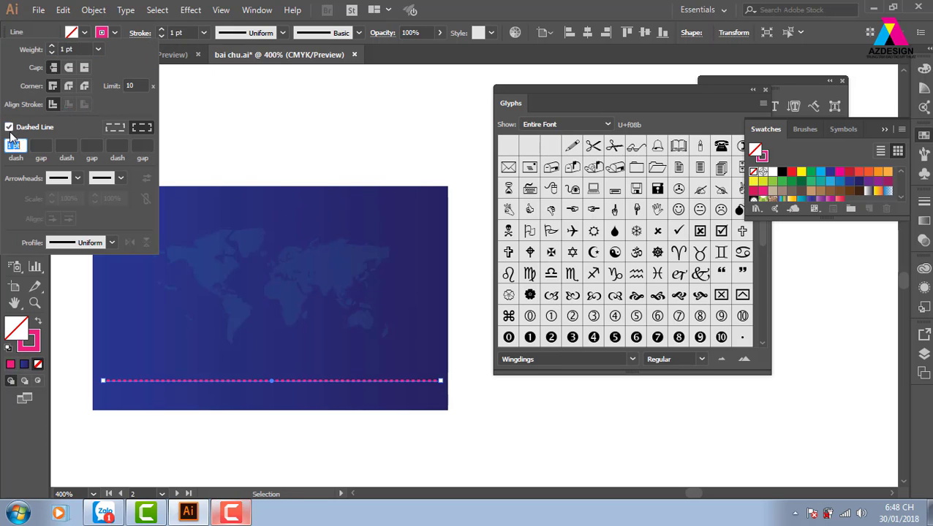
{"action": "left_click", "coordinate": [98, 49]}
{"action": "left_click", "coordinate": [123, 62]}
{"action": "left_click", "coordinate": [171, 108]}
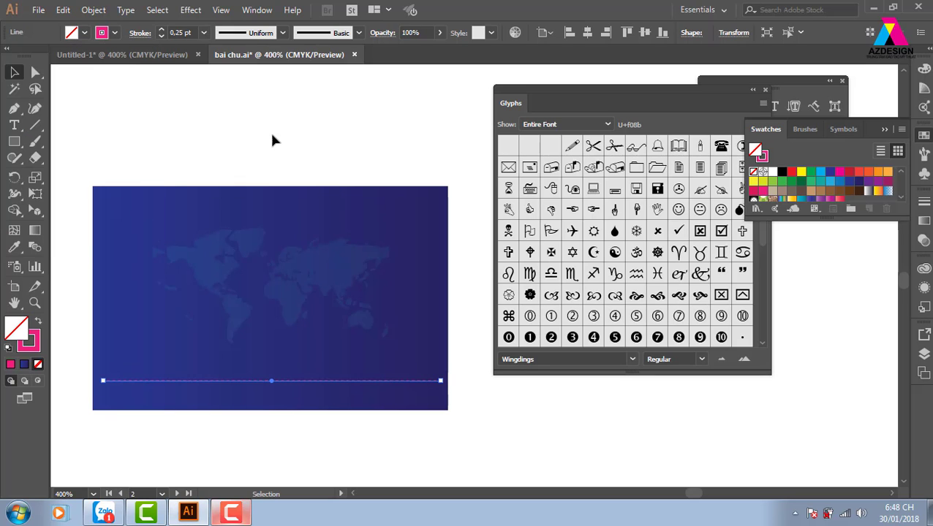
{"action": "left_click", "coordinate": [273, 142]}
{"action": "scroll", "coordinate": [404, 377], "scroll_direction": "down", "scroll_amount": 1}
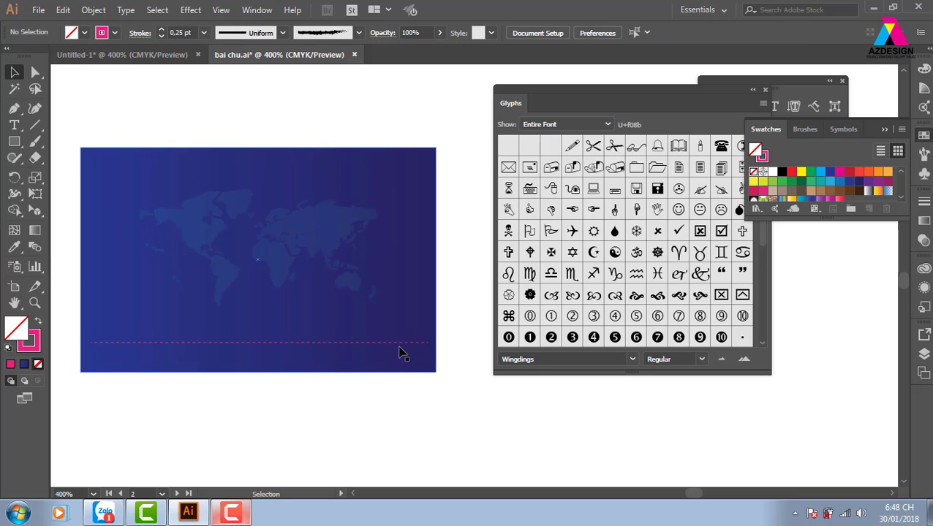
Step: Insert a Wingdings scissors glyph as point text above the card
{"action": "left_click", "coordinate": [13, 124]}
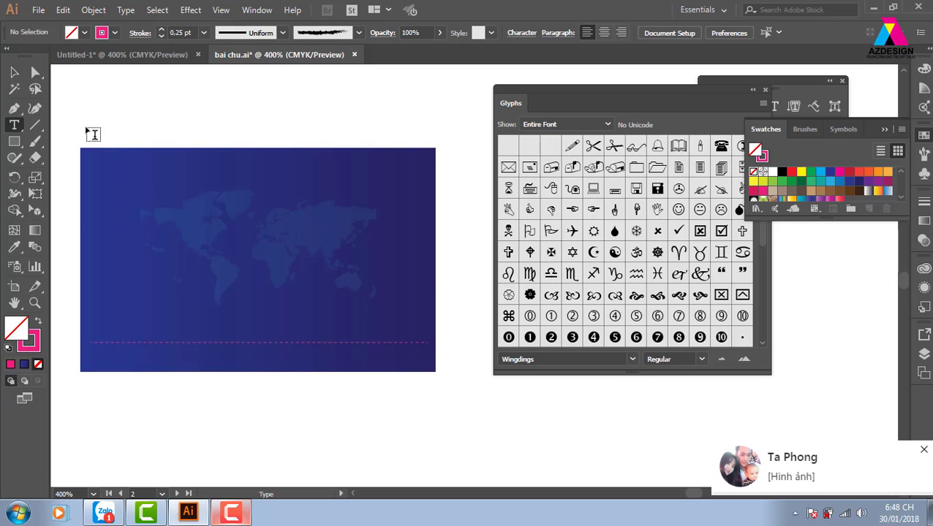
{"action": "left_click", "coordinate": [352, 119]}
{"action": "left_click", "coordinate": [923, 451]}
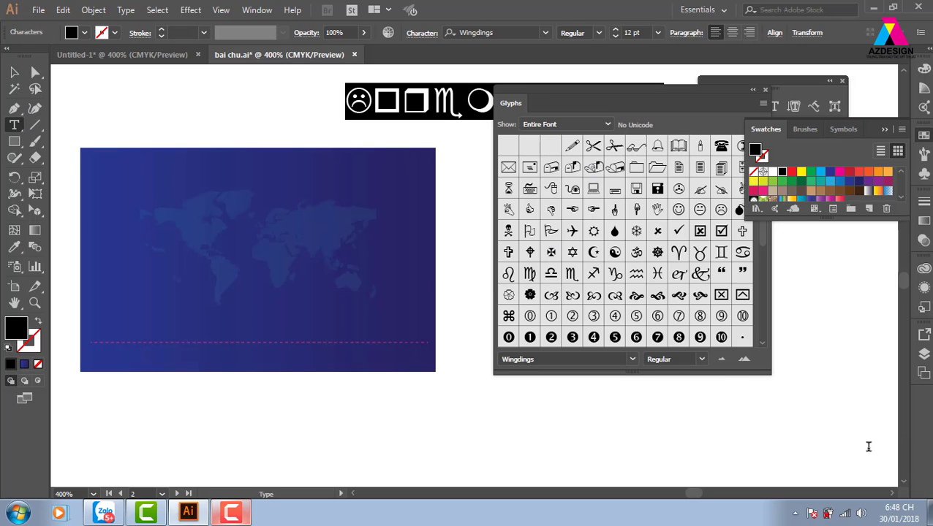
{"action": "double_click", "coordinate": [593, 146]}
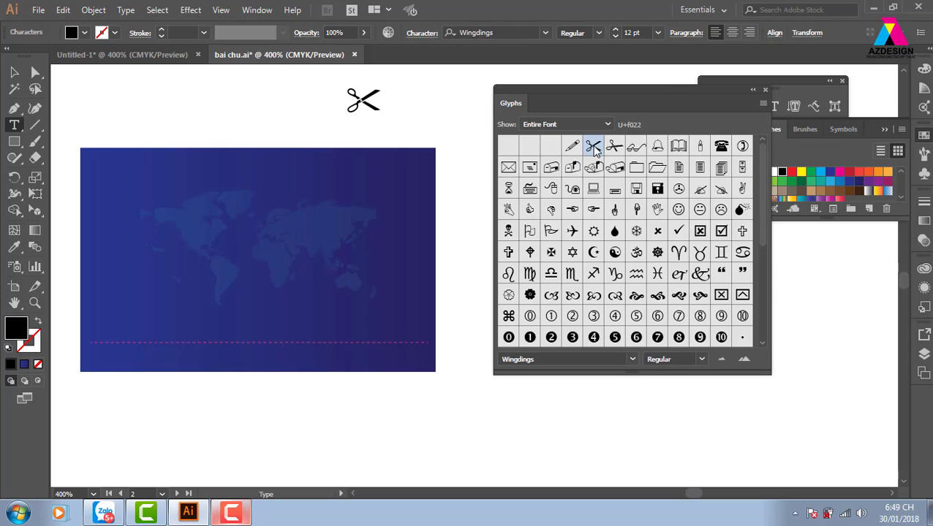
{"action": "key", "text": "Escape"}
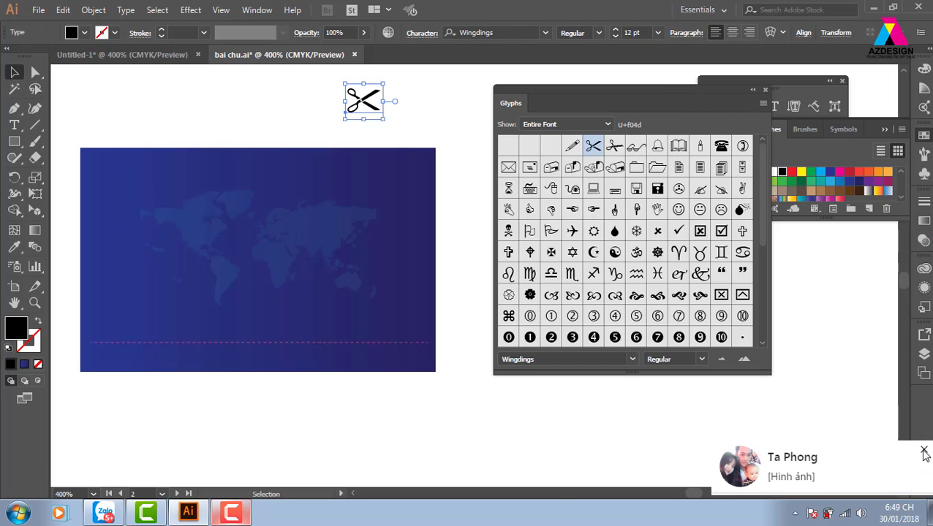
{"action": "left_click", "coordinate": [924, 451]}
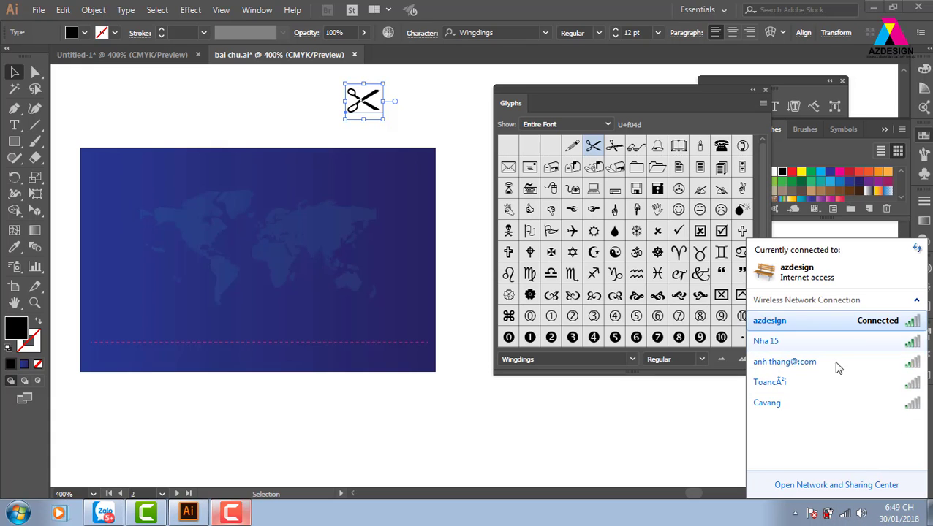
{"action": "left_click", "coordinate": [613, 451]}
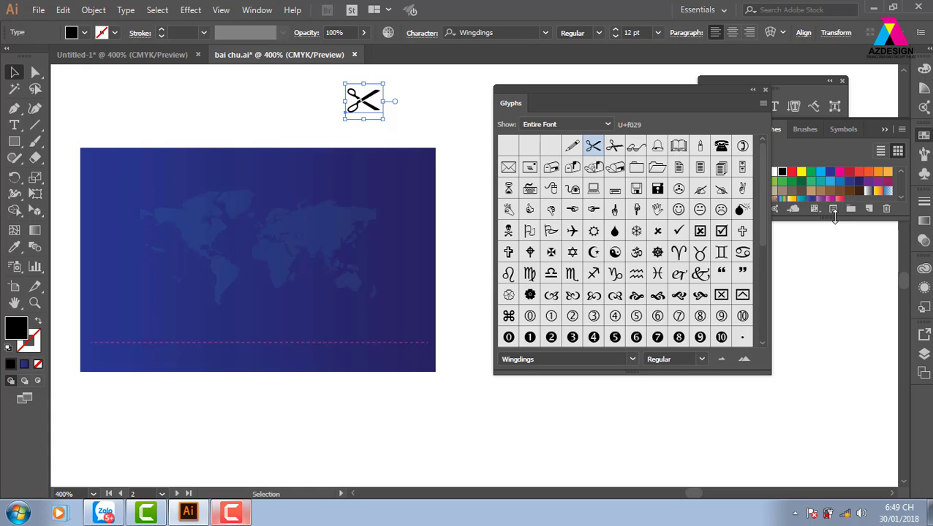
Step: Colour the scissors pink, move them onto the dashed line's end, and flip them horizontally
{"action": "left_click_drag", "start_coordinate": [835, 216], "coordinate": [846, 290]}
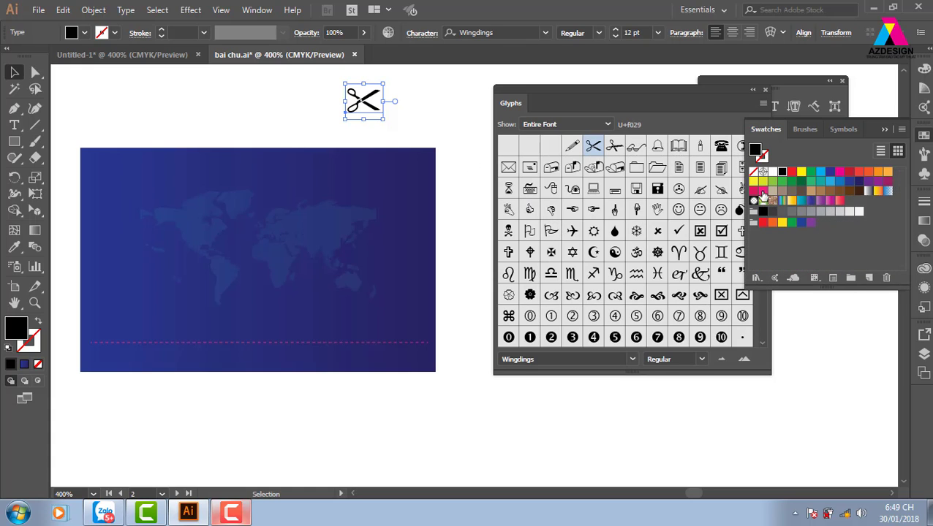
{"action": "left_click", "coordinate": [763, 192]}
{"action": "left_click_drag", "start_coordinate": [364, 116], "coordinate": [441, 330]}
{"action": "key", "text": "o"}
{"action": "key", "text": "v"}
{"action": "left_click", "coordinate": [319, 88]}
{"action": "left_click", "coordinate": [422, 339]}
Step: Pull the dashed line's end anchor left so the line meets the scissors
{"action": "key", "text": "z"}
{"action": "left_click_drag", "start_coordinate": [312, 306], "coordinate": [511, 396]}
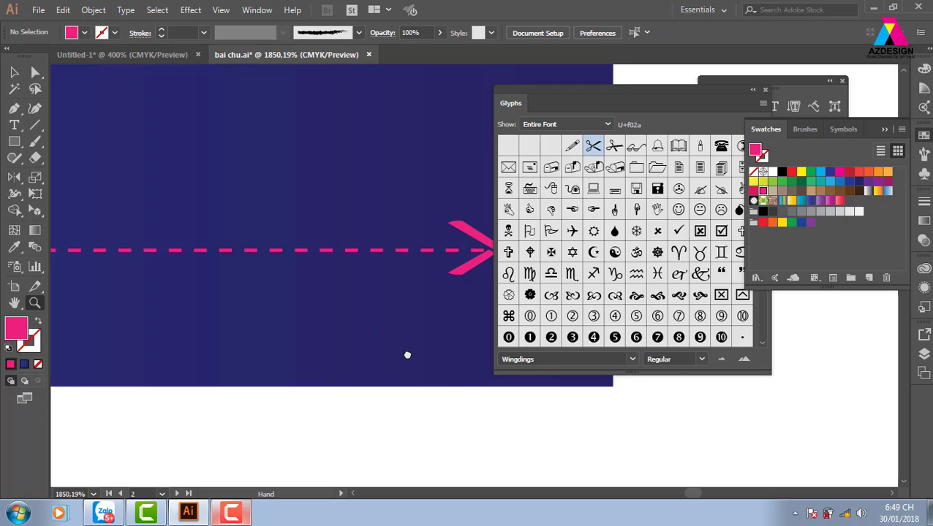
{"action": "left_click_drag", "start_coordinate": [405, 354], "coordinate": [199, 373]}
{"action": "left_click", "coordinate": [35, 72]}
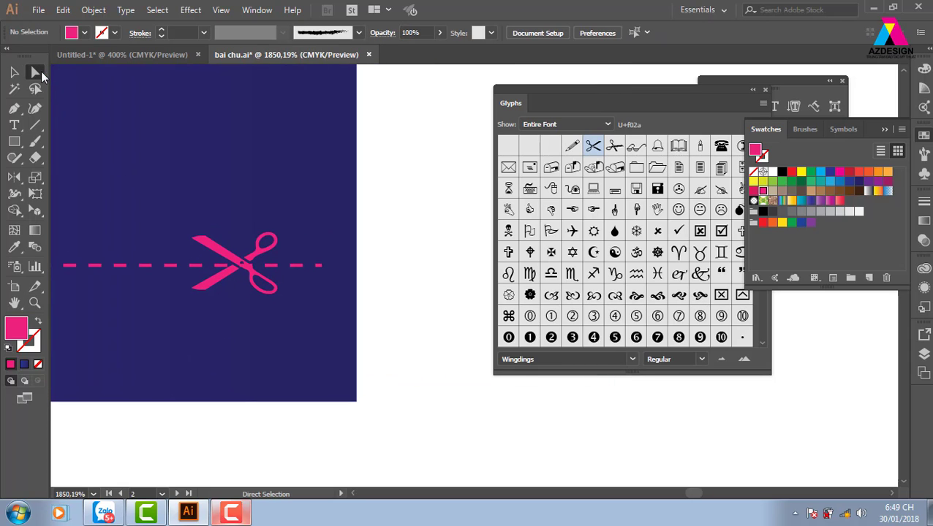
{"action": "left_click", "coordinate": [322, 267]}
{"action": "left_click_drag", "start_coordinate": [321, 267], "coordinate": [211, 266]}
{"action": "left_click", "coordinate": [448, 299]}
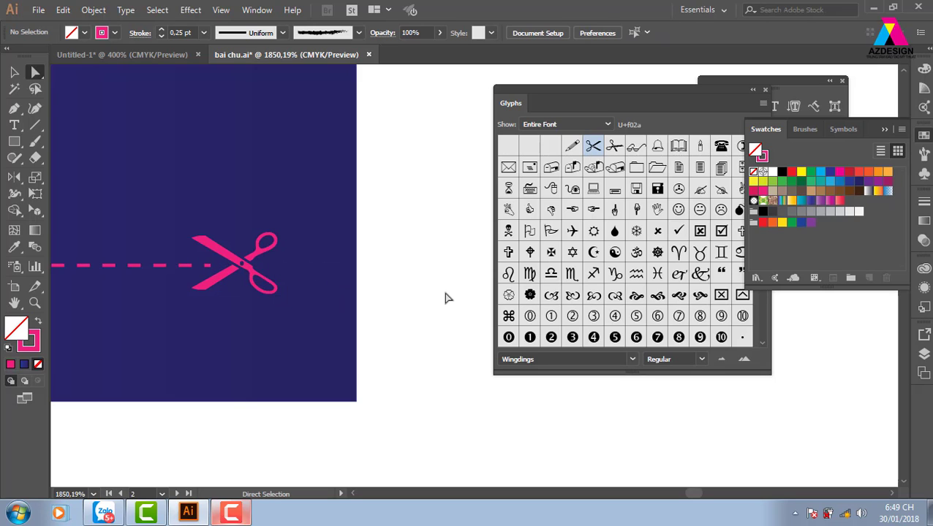
{"action": "key", "text": "ctrl+minus"}
{"action": "key", "text": "ctrl+minus"}
{"action": "key", "text": "ctrl+minus"}
{"action": "key", "text": "ctrl+minus"}
{"action": "key", "text": "ctrl+minus"}
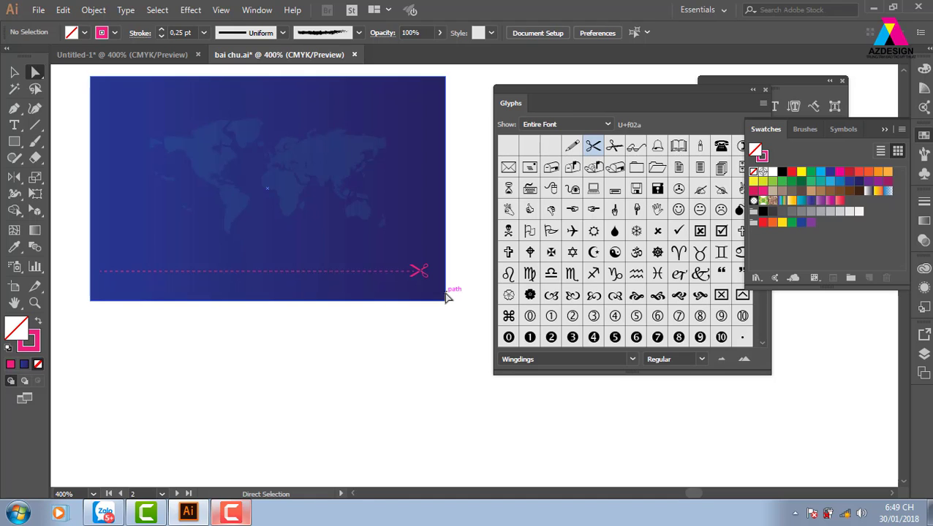
Step: Add a middle anchor to the dashed line and drag smooth handles from it into a gentle wave
{"action": "left_click", "coordinate": [252, 270]}
{"action": "left_click", "coordinate": [252, 271]}
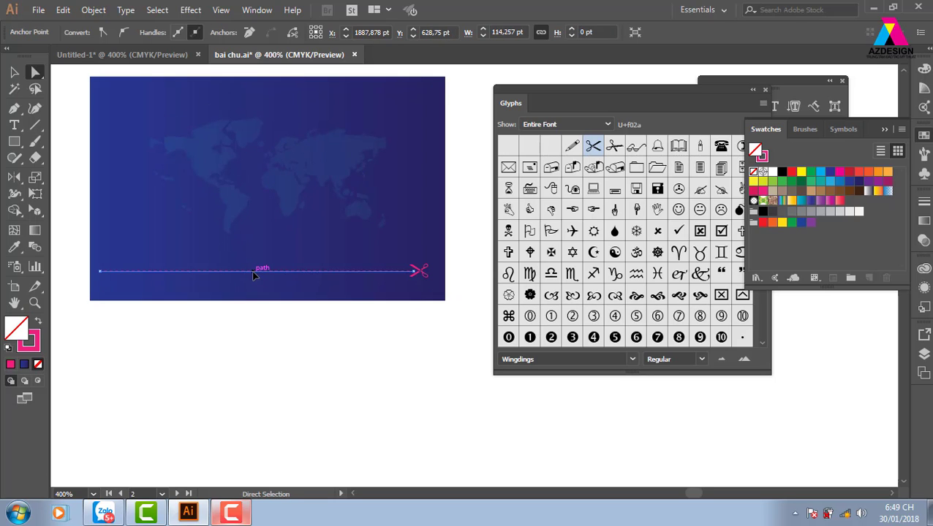
{"action": "key", "text": "plus"}
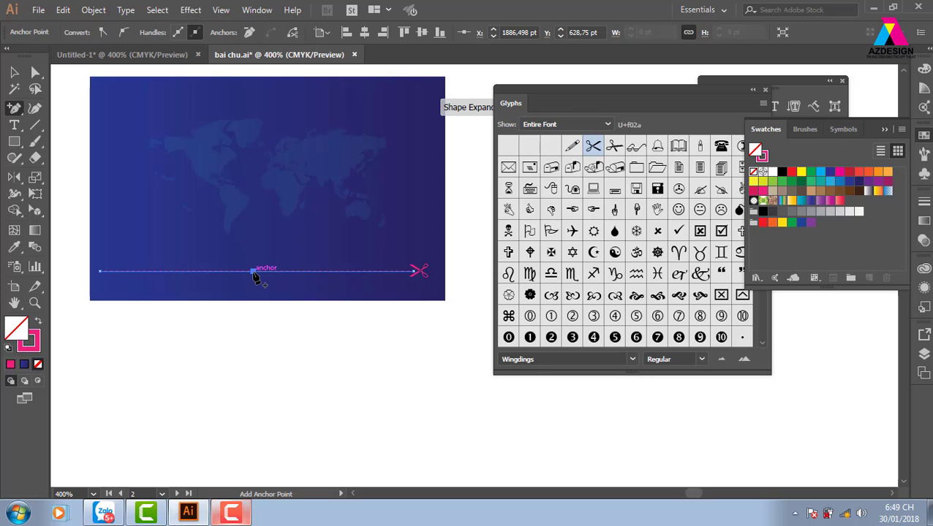
{"action": "key", "text": "shift+c"}
{"action": "left_click_drag", "start_coordinate": [252, 271], "coordinate": [334, 294]}
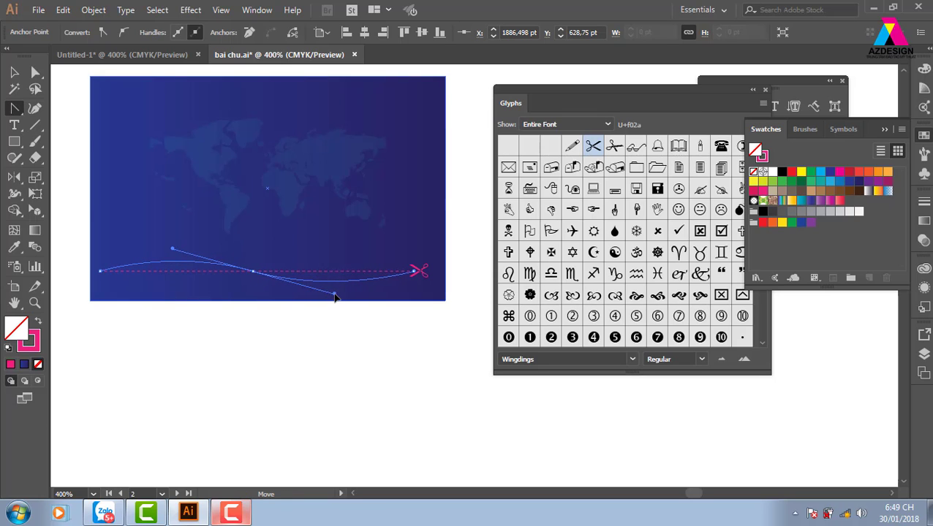
{"action": "key", "text": "v"}
{"action": "left_click", "coordinate": [304, 401]}
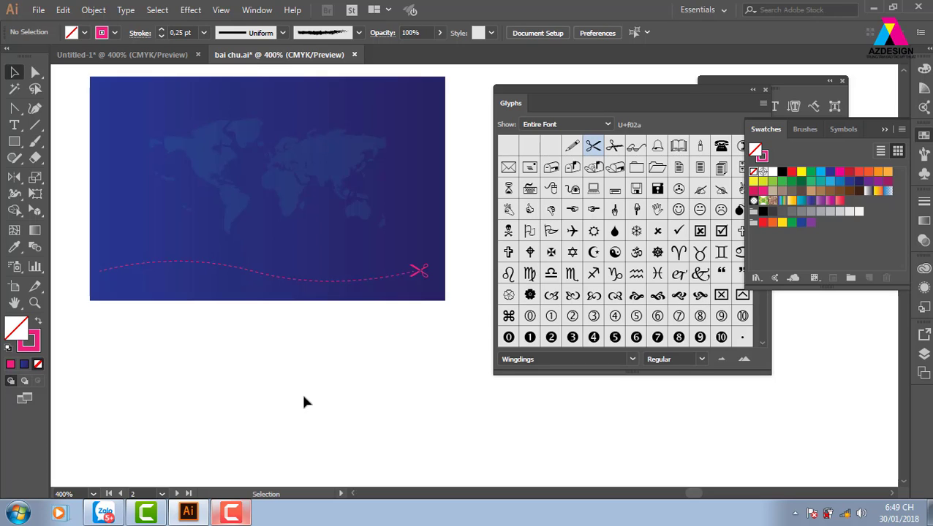
{"action": "left_click", "coordinate": [883, 129]}
{"action": "left_click", "coordinate": [569, 299]}
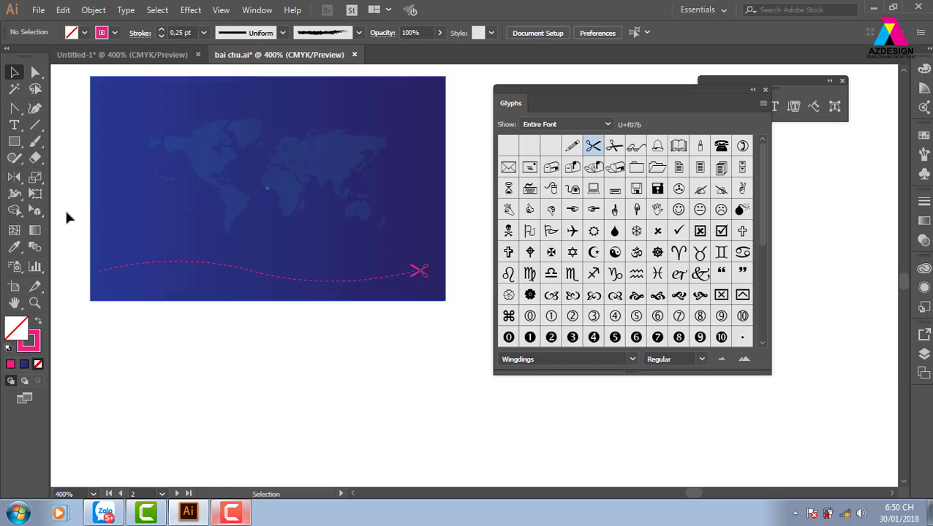
Step: Insert a curly Wingdings ornament glyph as point text below the card
{"action": "left_click", "coordinate": [14, 125]}
{"action": "left_click", "coordinate": [295, 381]}
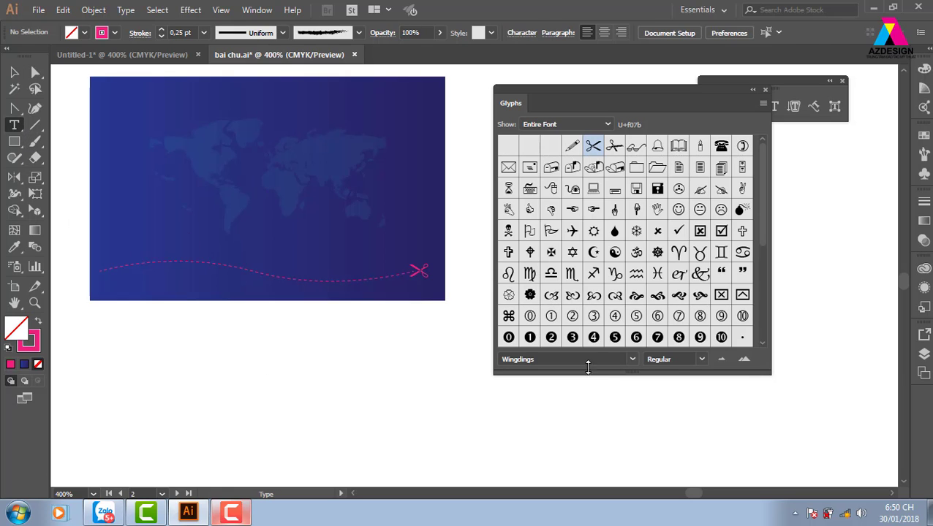
{"action": "double_click", "coordinate": [552, 294]}
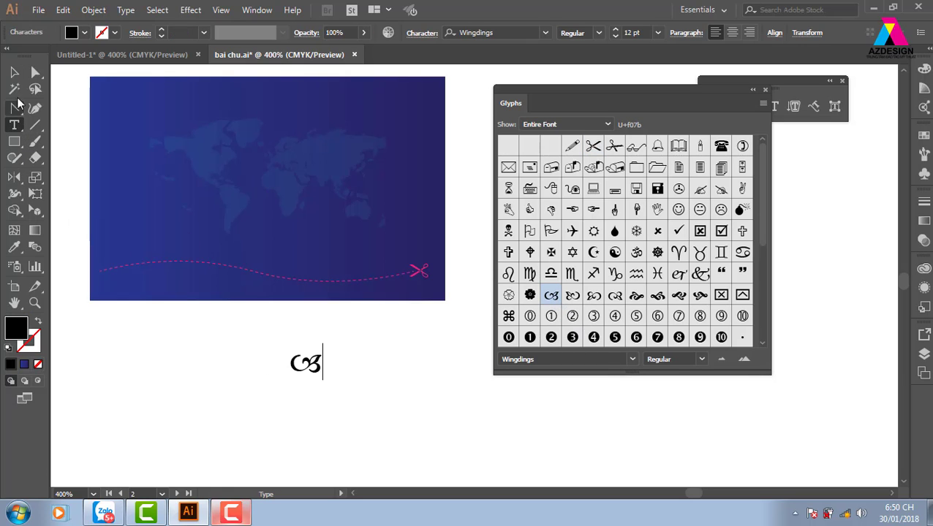
{"action": "left_click", "coordinate": [14, 72]}
{"action": "left_click", "coordinate": [411, 387]}
{"action": "left_click_drag", "start_coordinate": [406, 398], "coordinate": [317, 401]}
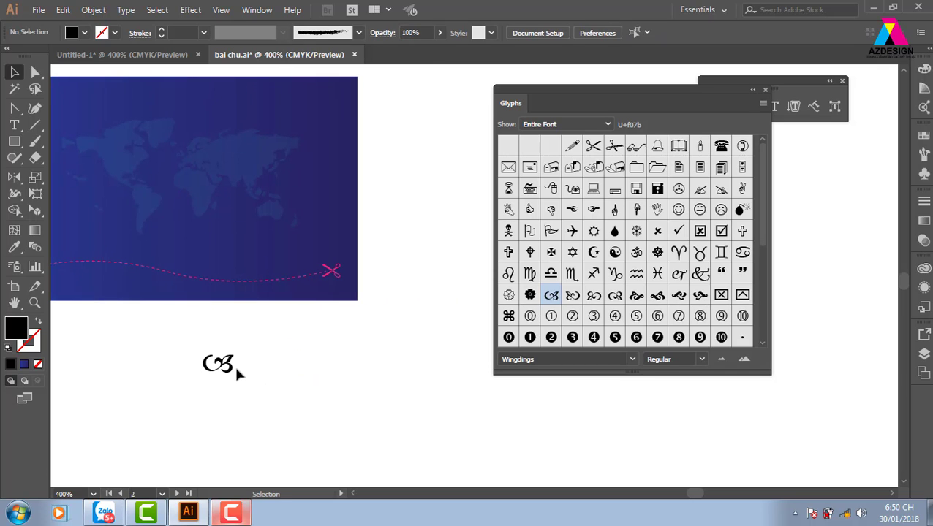
Step: Extend the glyph into a row with '{{{{{{{', then select and delete that row
{"action": "left_click_drag", "start_coordinate": [231, 373], "coordinate": [261, 374]}
{"action": "type", "text": "{{{{{{{{{{{{"}
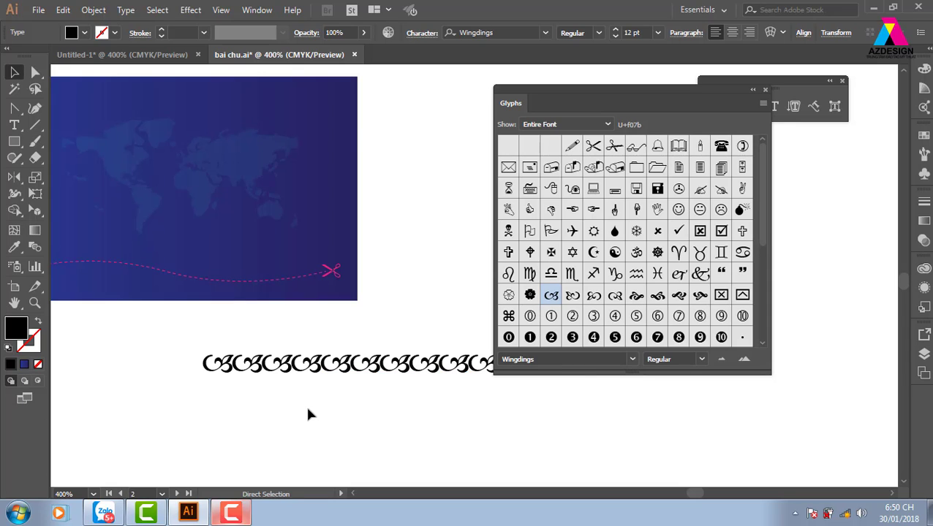
{"action": "key", "text": "Escape"}
{"action": "left_click", "coordinate": [307, 415]}
{"action": "key", "text": "a"}
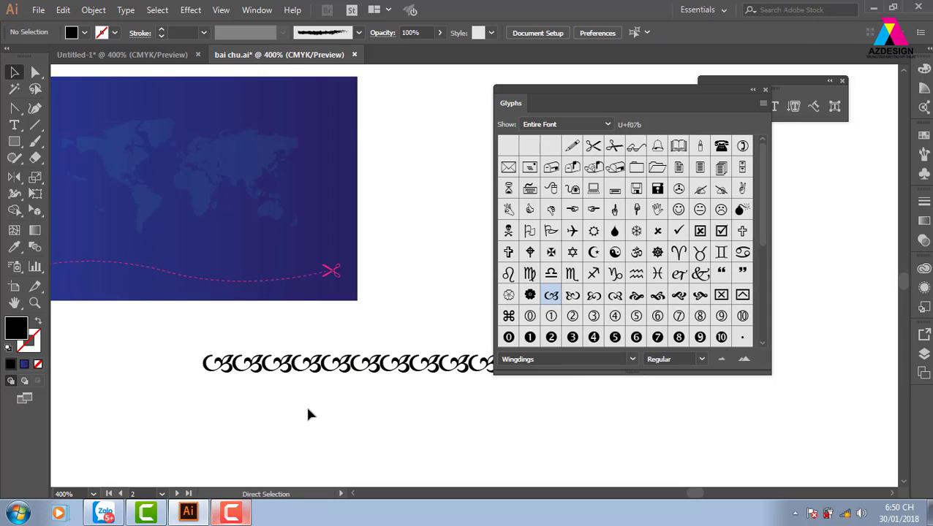
{"action": "key", "text": "v"}
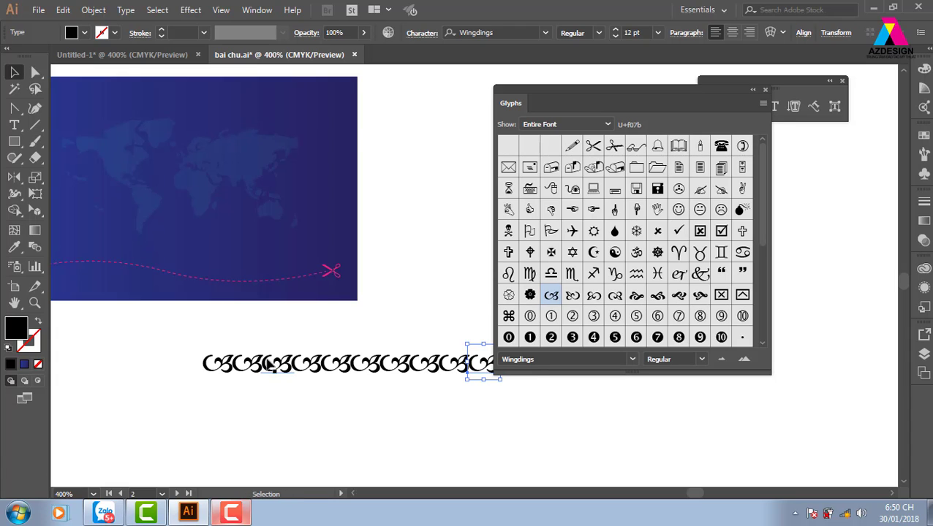
{"action": "left_click_drag", "start_coordinate": [249, 337], "coordinate": [532, 397]}
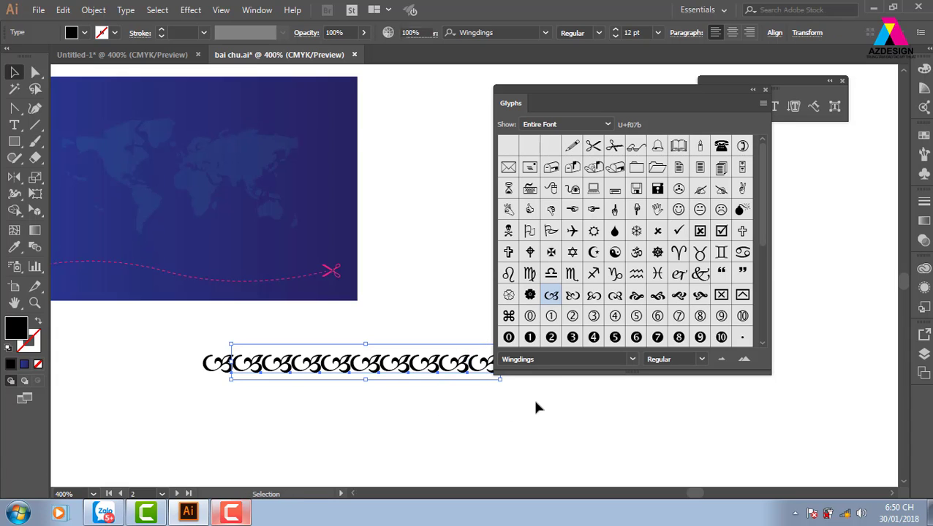
{"action": "key", "text": "Delete"}
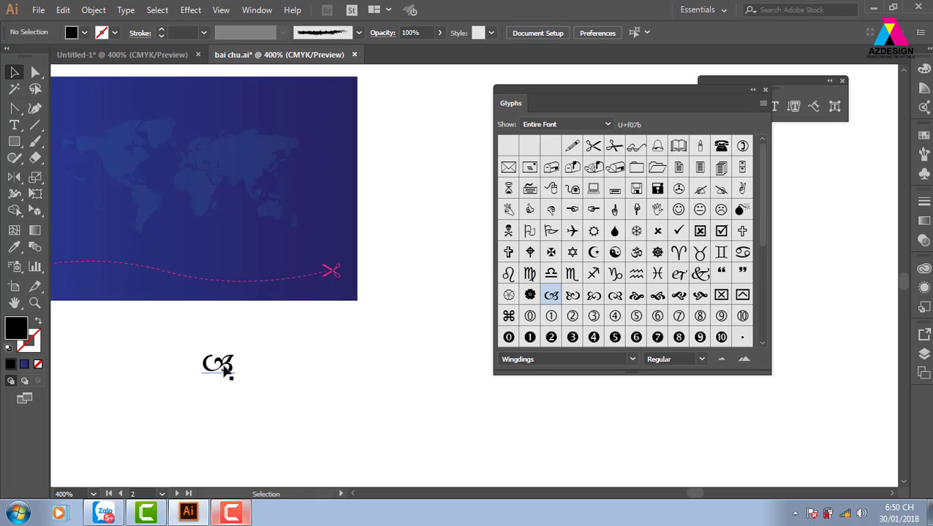
Step: Keep a single ornament glyph and open its Transform context menu
{"action": "left_click_drag", "start_coordinate": [224, 368], "coordinate": [258, 367]}
{"action": "key", "text": "ctrl+z"}
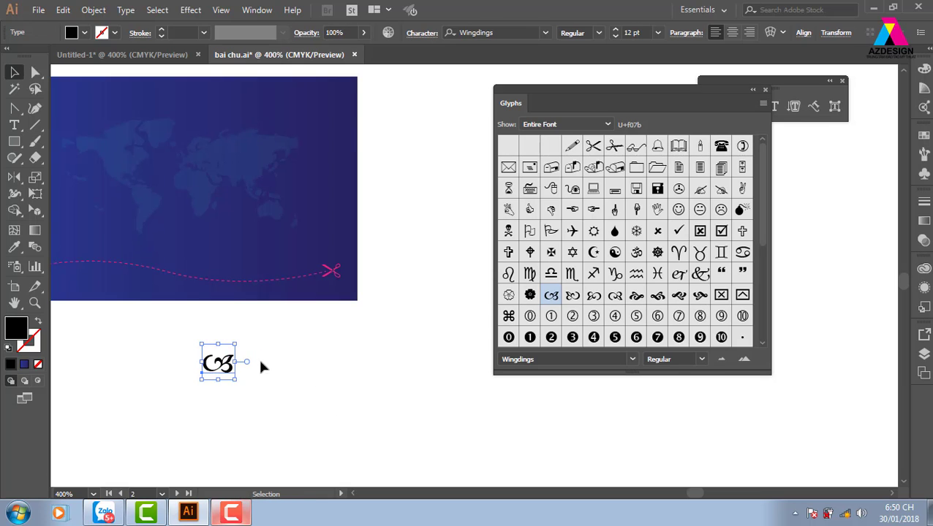
{"action": "key", "text": "ctrl+shift+b"}
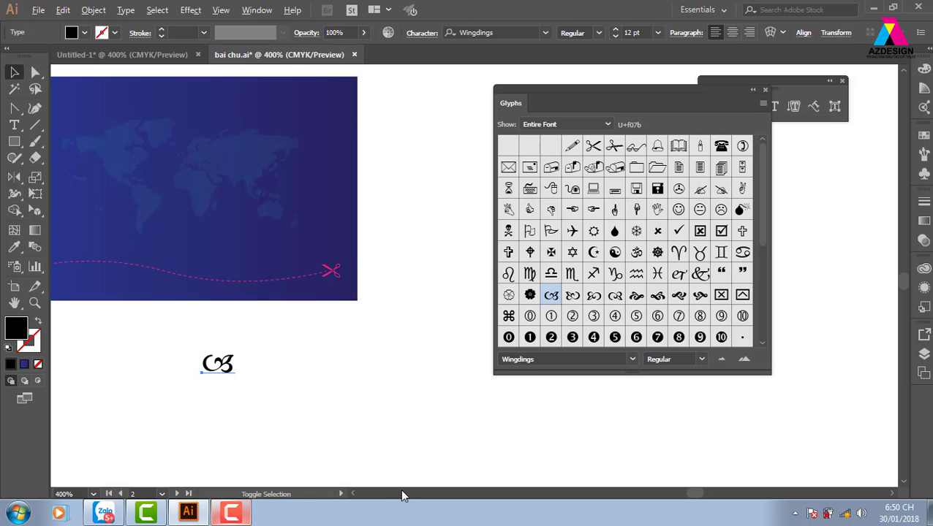
{"action": "key", "text": "ctrl+shift+b"}
{"action": "right_click", "coordinate": [224, 369]}
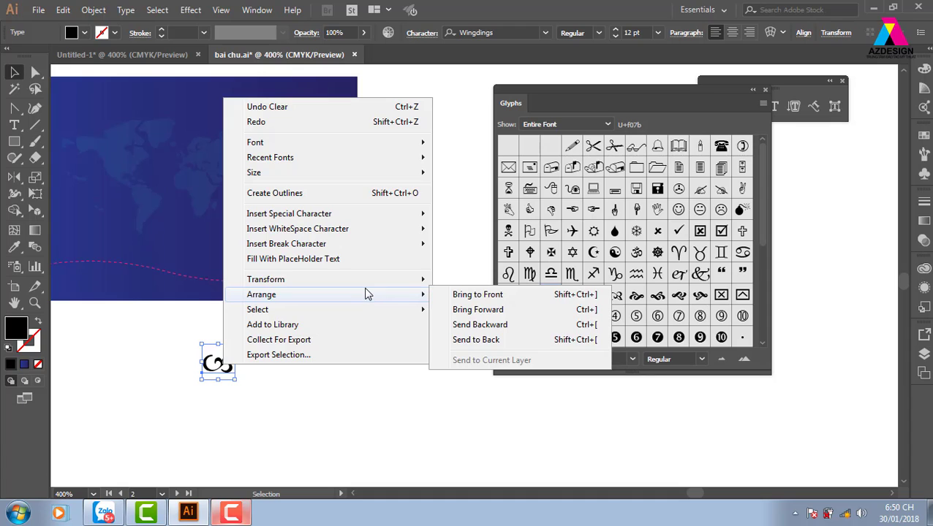
{"action": "mouse_move", "coordinate": [374, 285]}
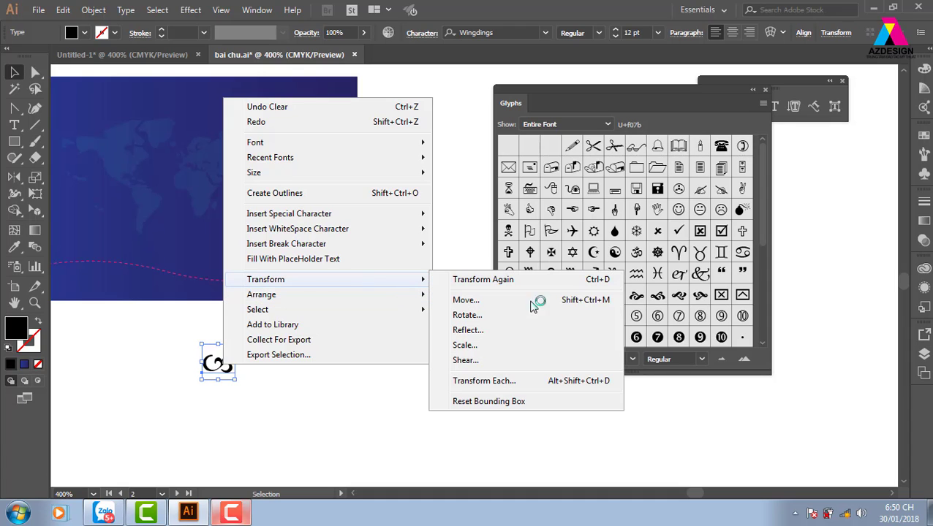
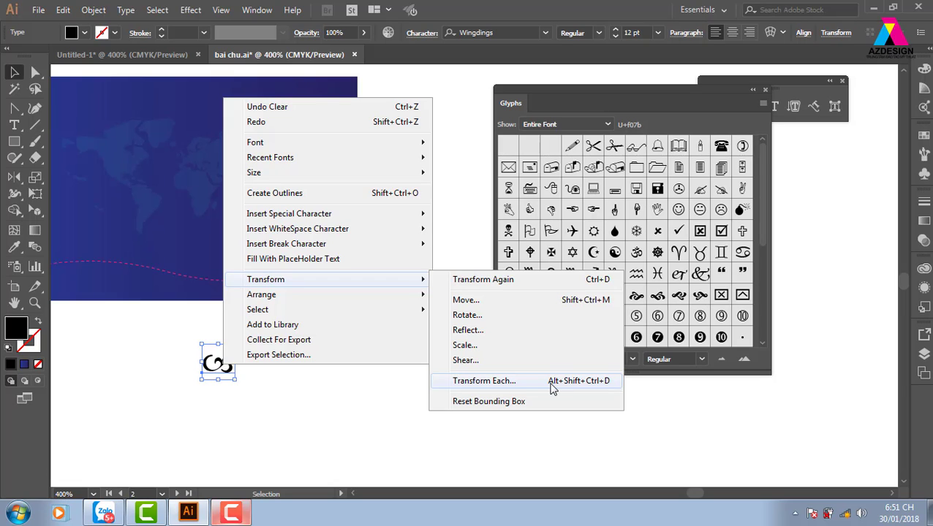
Step: In Transform Each, enable Preview and Reflect X with the reference point set to right-middle
{"action": "left_click", "coordinate": [551, 388]}
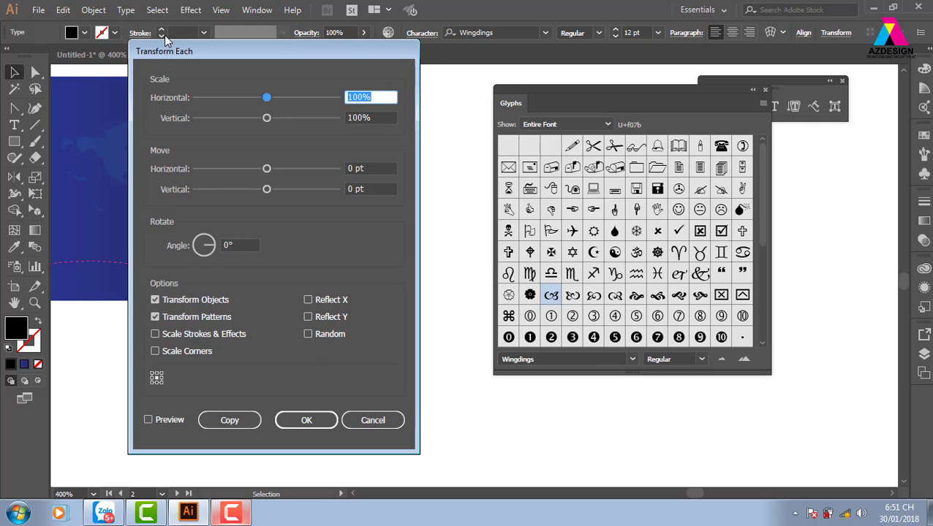
{"action": "left_click_drag", "start_coordinate": [223, 55], "coordinate": [581, 51]}
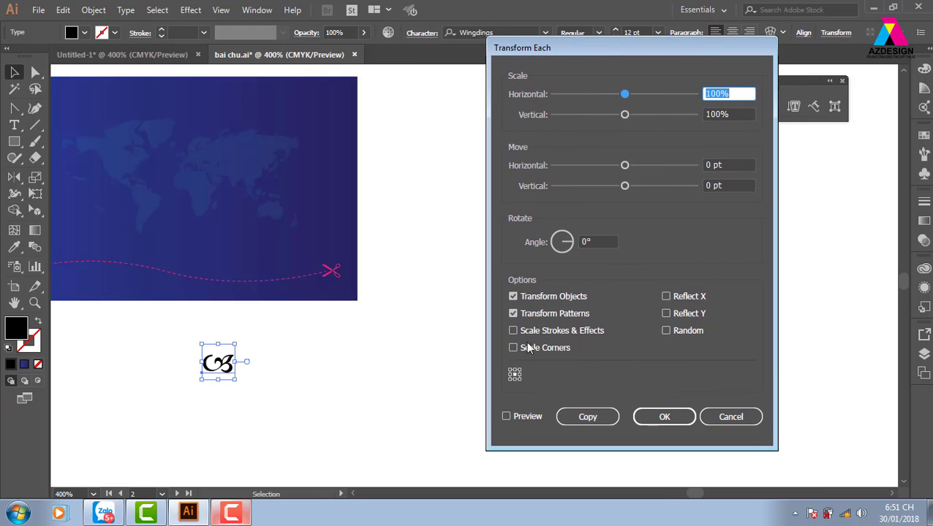
{"action": "left_click", "coordinate": [513, 417]}
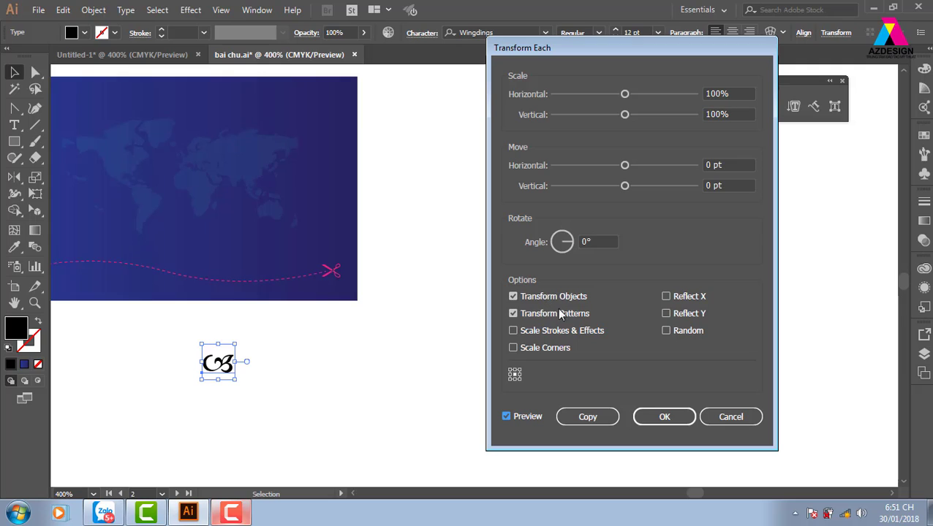
{"action": "left_click", "coordinate": [665, 296]}
{"action": "left_click", "coordinate": [519, 374]}
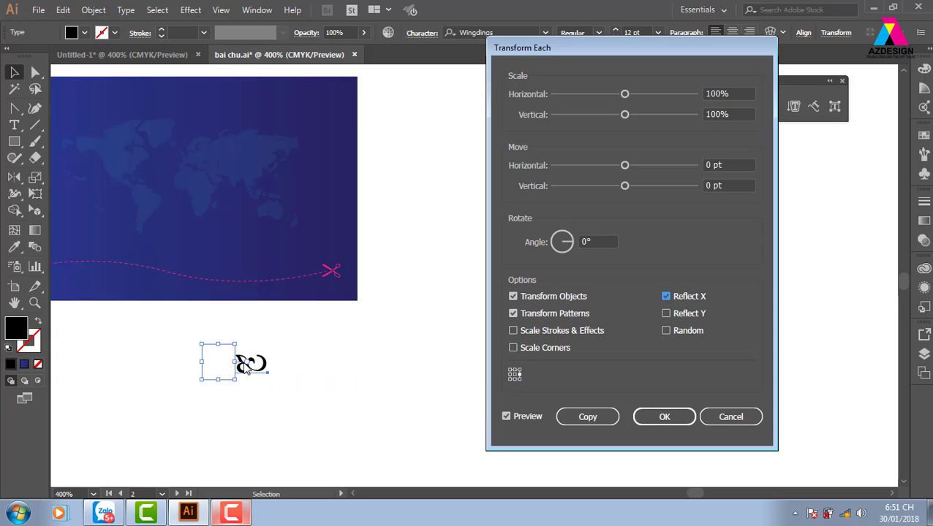
Step: Toggle the preview repeatedly to compare the flipped ornament with the original
{"action": "left_click", "coordinate": [506, 416]}
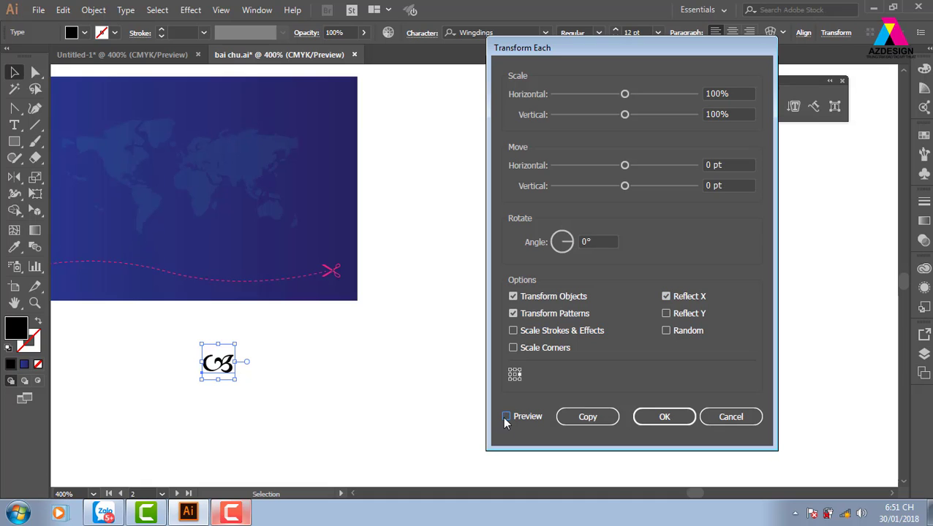
{"action": "left_click", "coordinate": [506, 416]}
{"action": "left_click", "coordinate": [506, 417]}
{"action": "left_click", "coordinate": [506, 417]}
{"action": "left_click", "coordinate": [506, 416]}
{"action": "left_click", "coordinate": [506, 417]}
{"action": "left_click", "coordinate": [506, 417]}
{"action": "left_click", "coordinate": [506, 417]}
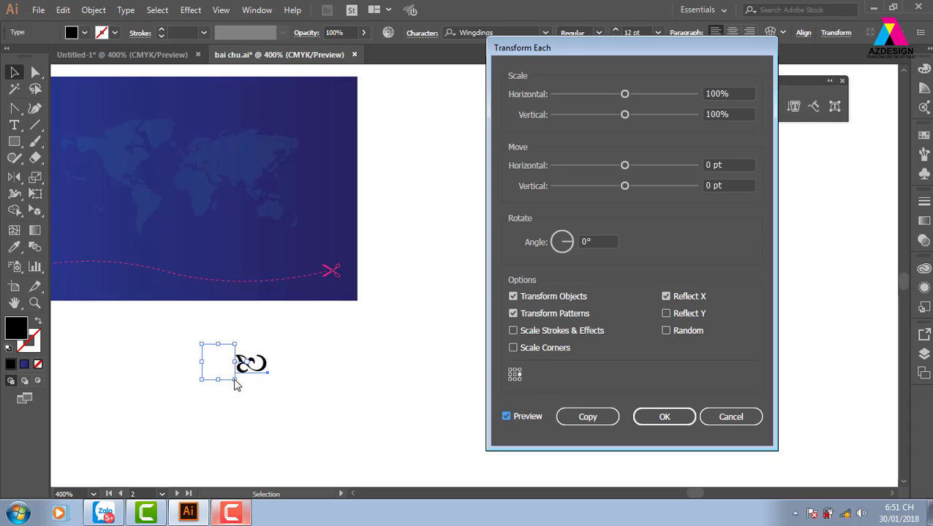
Step: Copy the mirrored ornament, repeat it twice with Ctrl+D, and close the Glyphs panel
{"action": "left_click", "coordinate": [605, 418]}
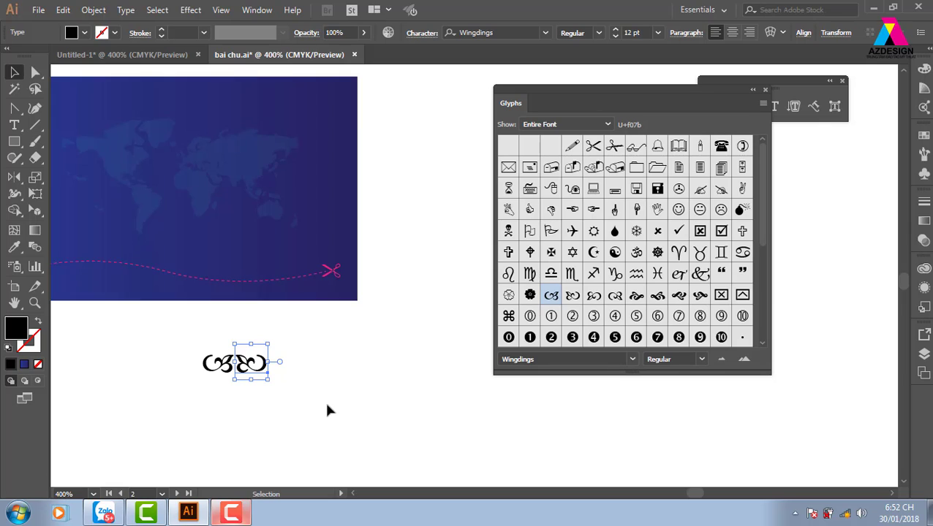
{"action": "left_click", "coordinate": [327, 408]}
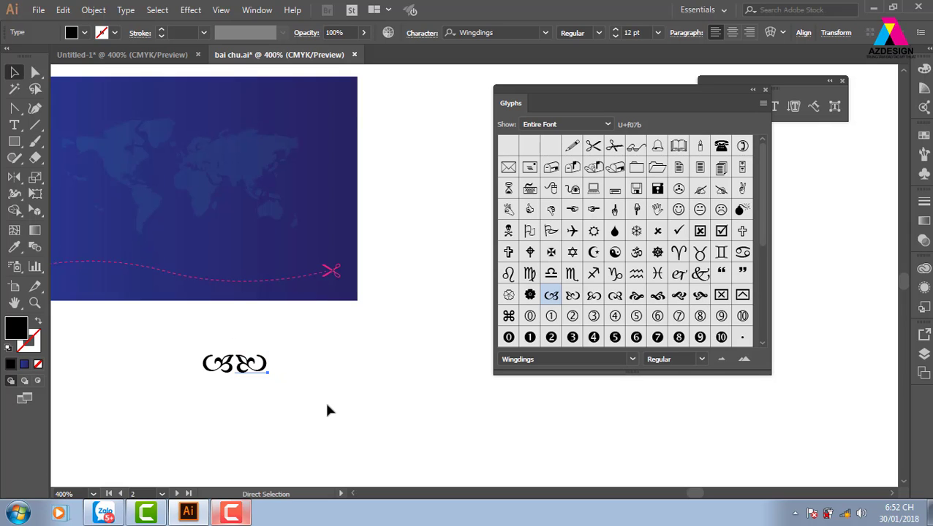
{"action": "key", "text": "ctrl+d"}
{"action": "key", "text": "ctrl+d"}
{"action": "key", "text": "ctrl+d"}
{"action": "key", "text": "ctrl+d"}
{"action": "key", "text": "ctrl+d"}
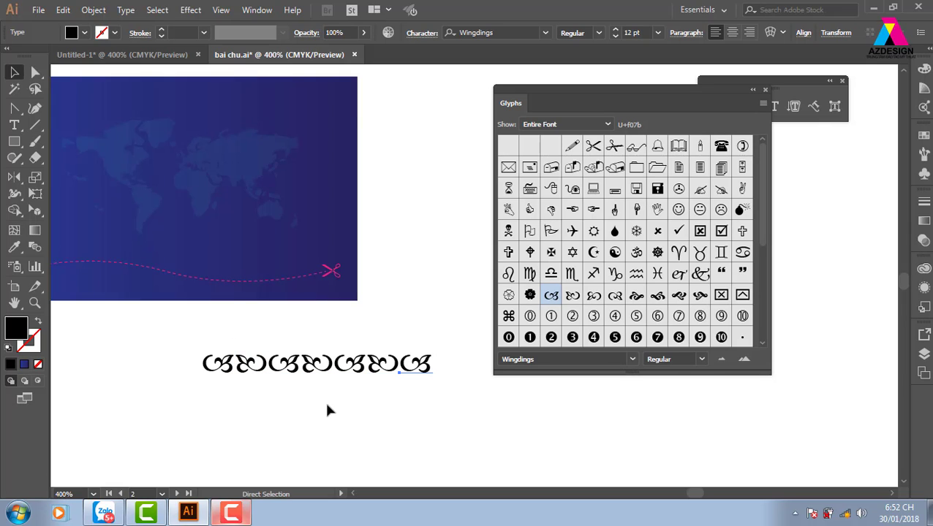
{"action": "key", "text": "ctrl+d"}
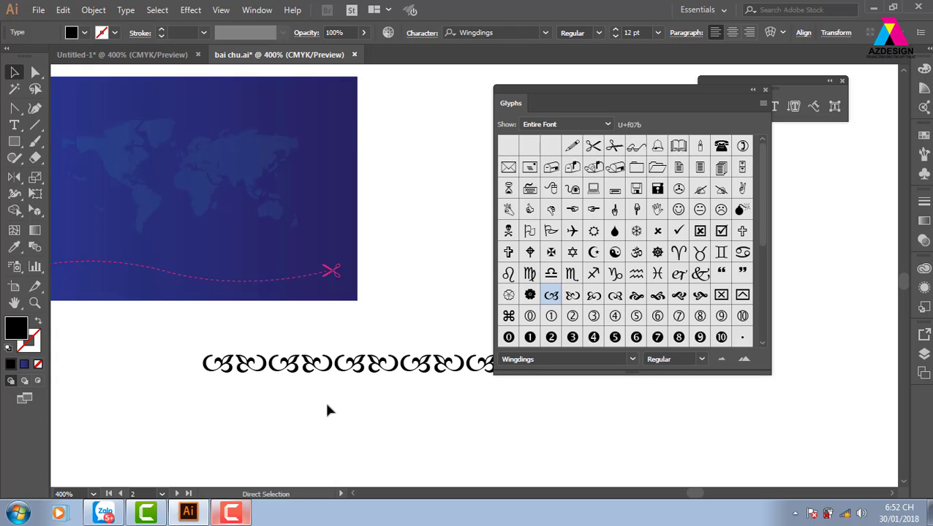
{"action": "left_click", "coordinate": [765, 89]}
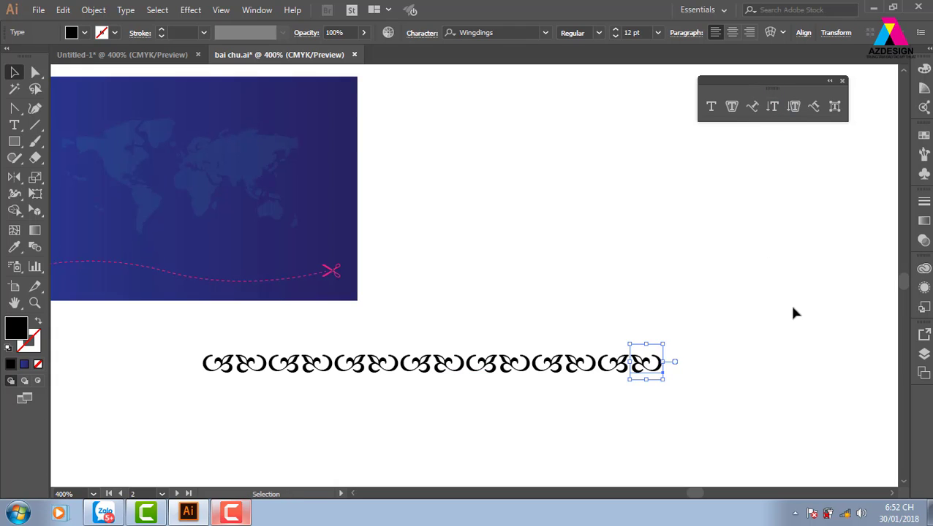
{"action": "left_click_drag", "start_coordinate": [795, 315], "coordinate": [758, 306]}
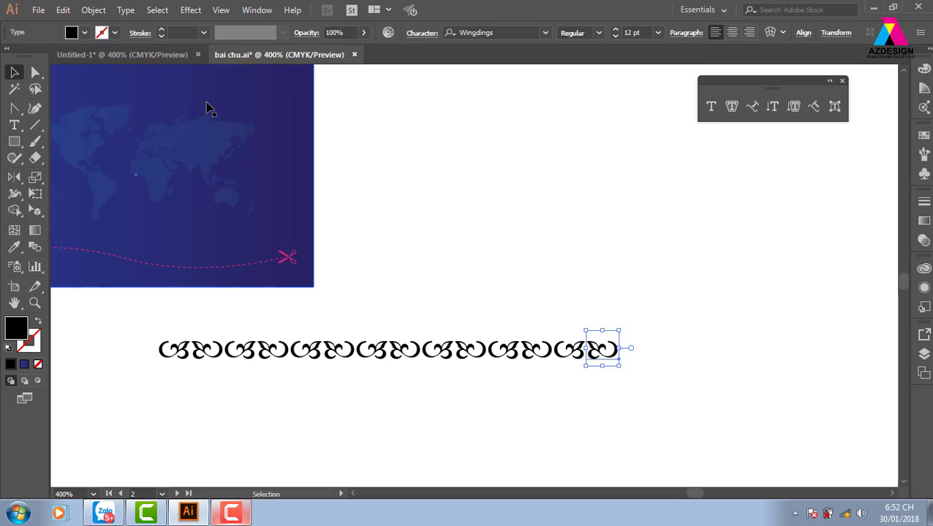
Step: Locate the Lorem ipsum text and drag it up and left, away from the starburst
{"action": "left_click", "coordinate": [126, 10]}
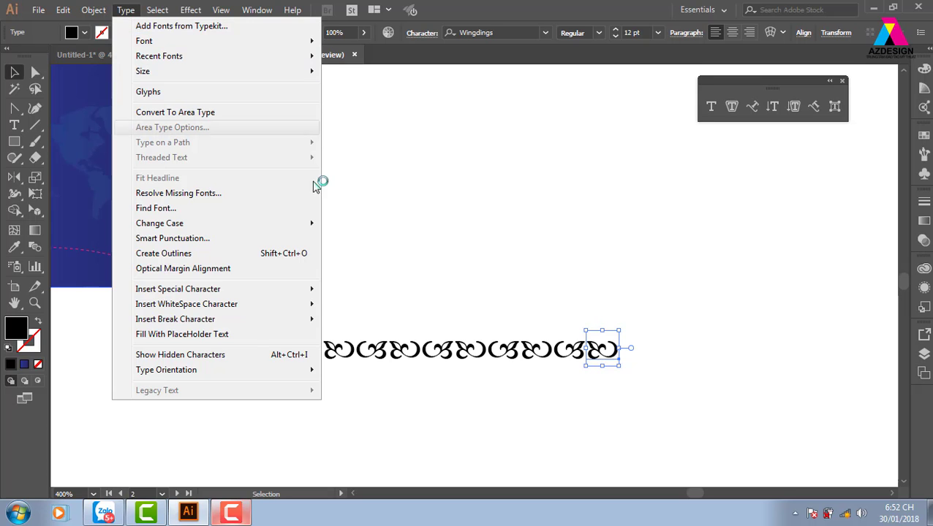
{"action": "left_click", "coordinate": [493, 227]}
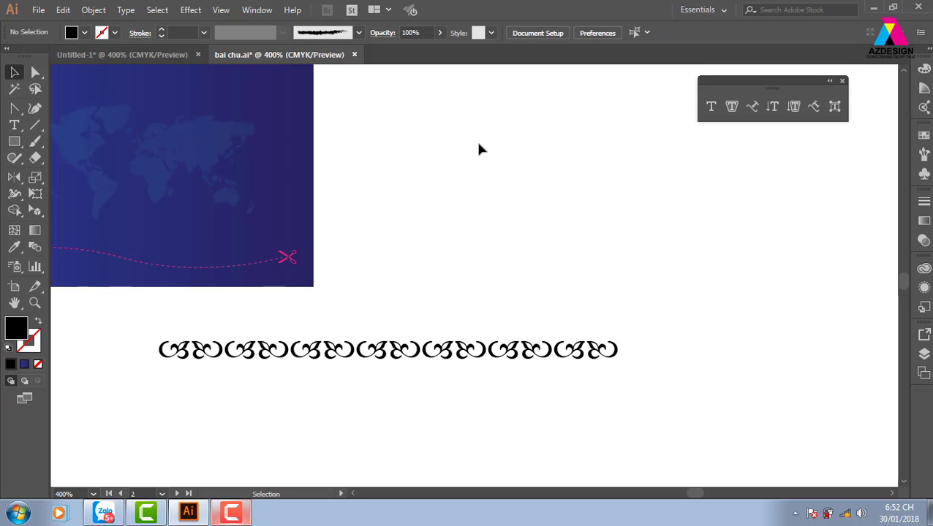
{"action": "key", "text": "ctrl+minus"}
{"action": "key", "text": "ctrl+minus"}
{"action": "key", "text": "ctrl+minus"}
{"action": "key", "text": "ctrl+minus"}
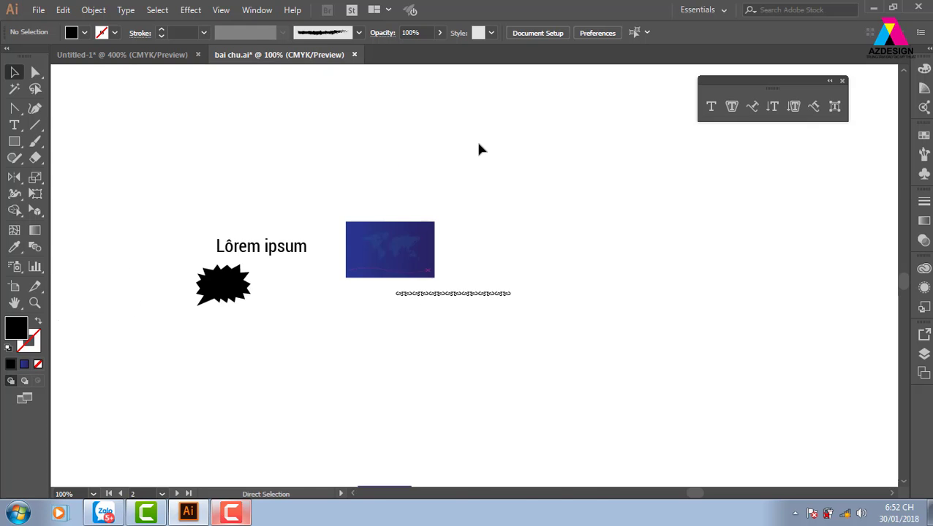
{"action": "key", "text": "ctrl+minus"}
{"action": "key", "text": "ctrl+minus"}
{"action": "left_click_drag", "start_coordinate": [364, 280], "coordinate": [628, 247]}
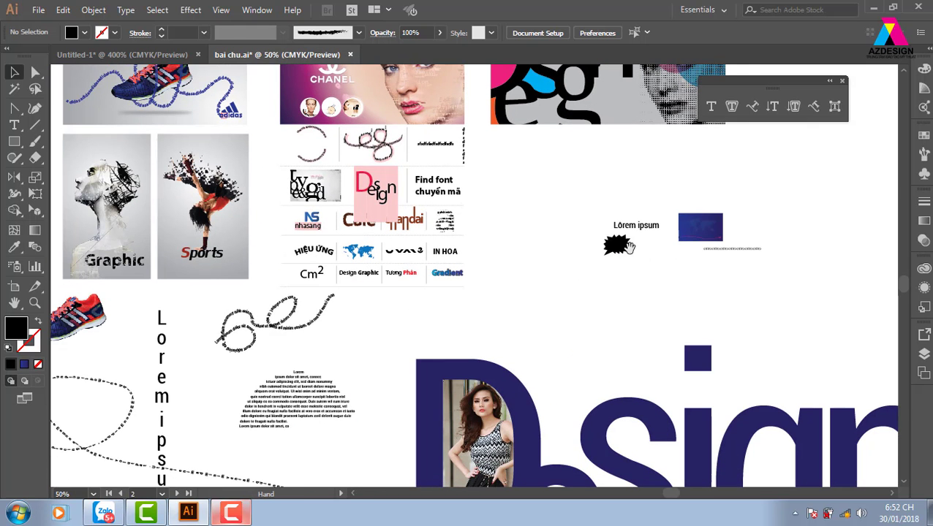
{"action": "left_click_drag", "start_coordinate": [551, 259], "coordinate": [574, 285]}
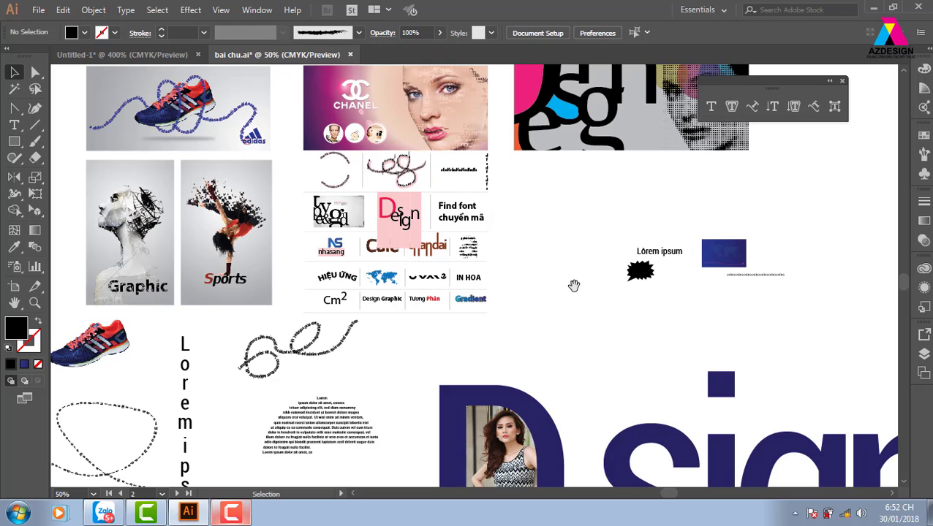
{"action": "scroll", "coordinate": [574, 289], "scroll_direction": "down", "scroll_amount": 1}
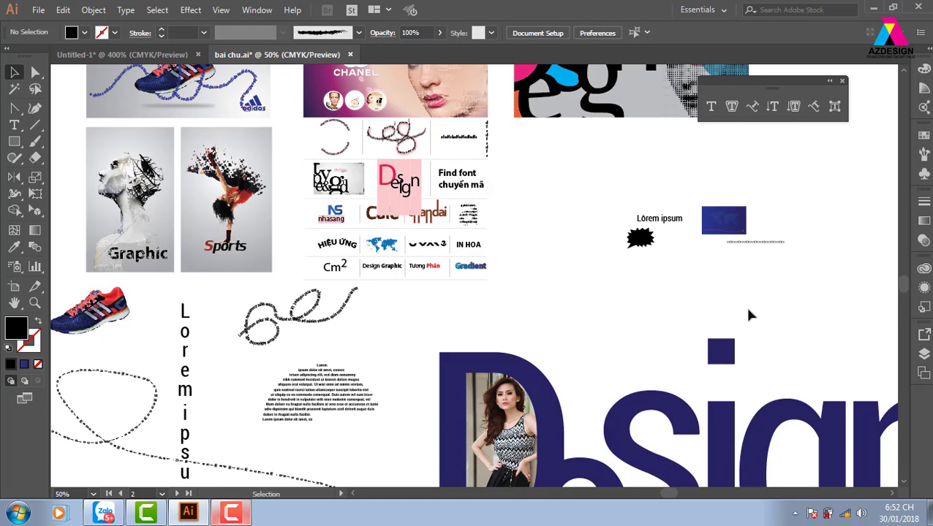
{"action": "key", "text": "ctrl+plus"}
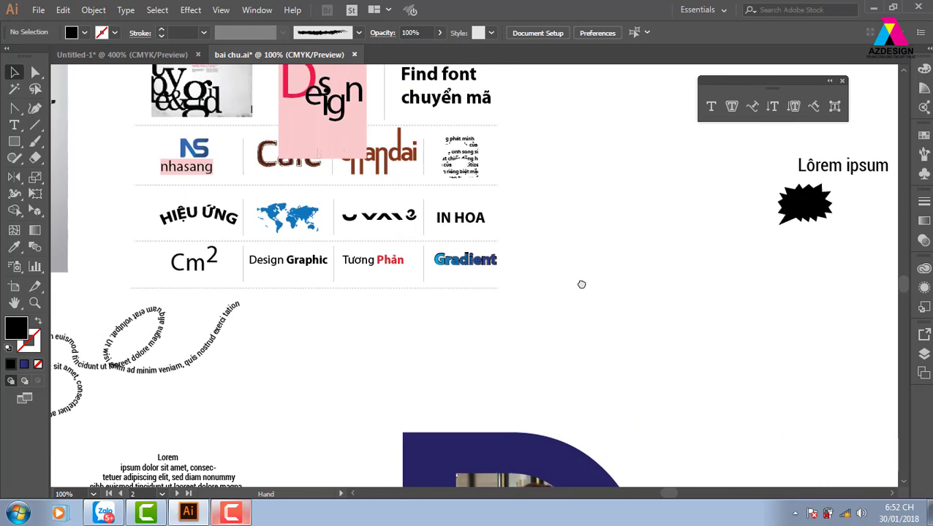
{"action": "left_click_drag", "start_coordinate": [581, 284], "coordinate": [437, 418]}
{"action": "left_click_drag", "start_coordinate": [694, 307], "coordinate": [597, 239]}
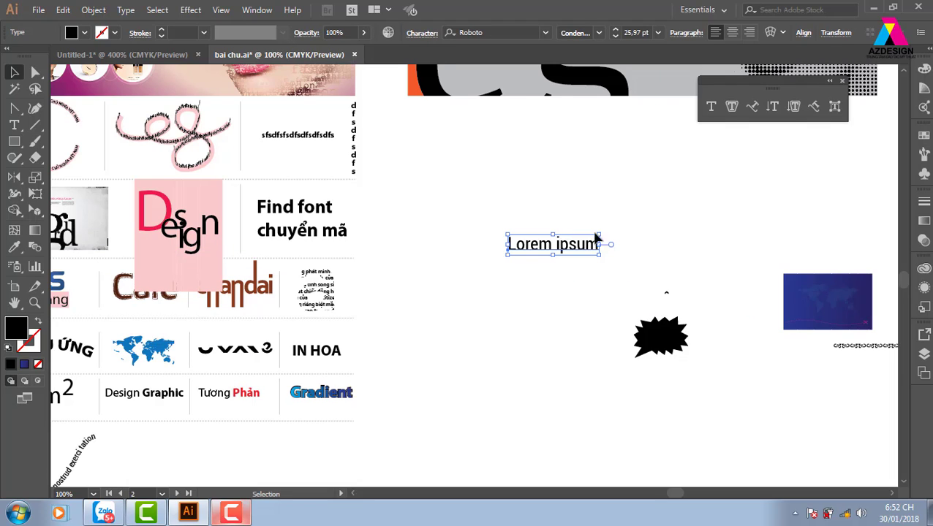
Step: Preview a 50% Arc warp on Lorem ipsum, cancel it, and select the text, starburst, map and border
{"action": "left_click", "coordinate": [770, 32]}
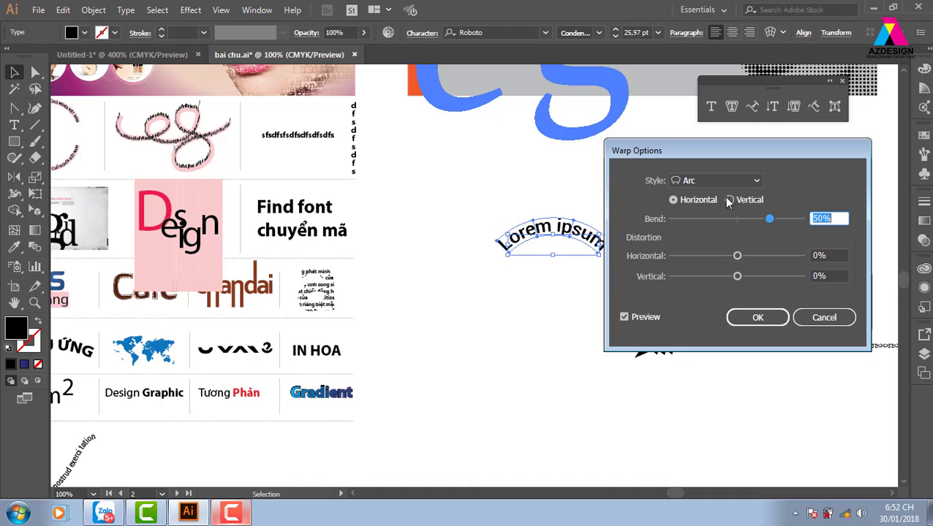
{"action": "left_click", "coordinate": [847, 322]}
{"action": "left_click_drag", "start_coordinate": [441, 190], "coordinate": [826, 404]}
{"action": "key", "text": "ctrl+minus"}
{"action": "key", "text": "ctrl+minus"}
{"action": "key", "text": "ctrl+minus"}
{"action": "key", "text": "ctrl+minus"}
{"action": "key", "text": "ctrl+minus"}
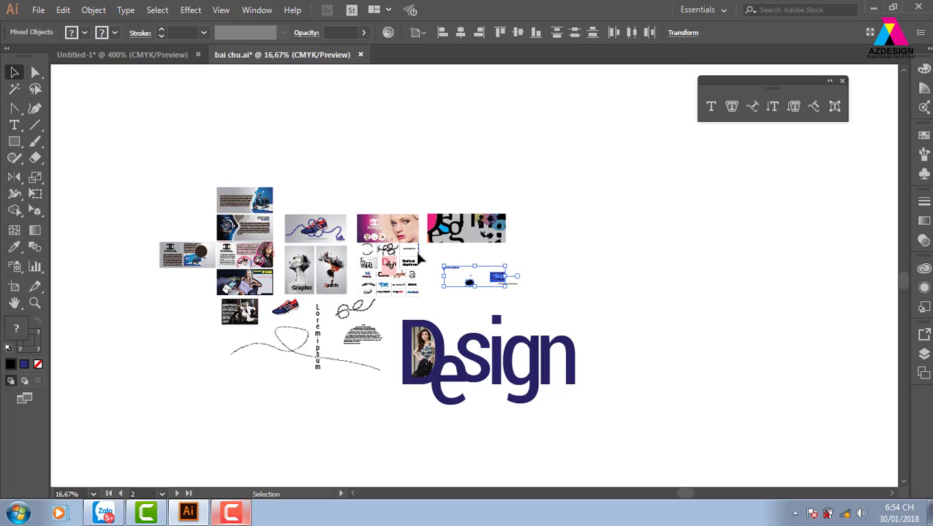
Step: Click an empty spot on the canvas so no artwork stays selected
{"action": "left_click", "coordinate": [293, 83]}
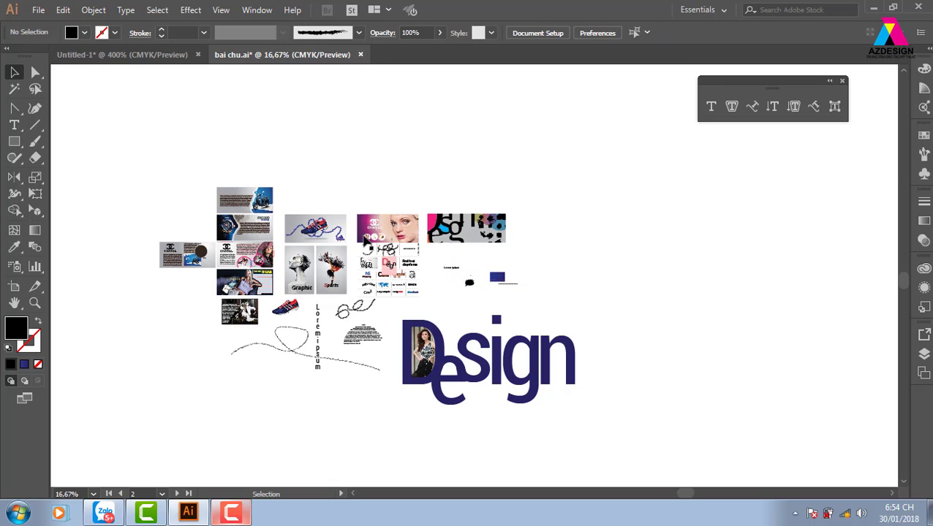